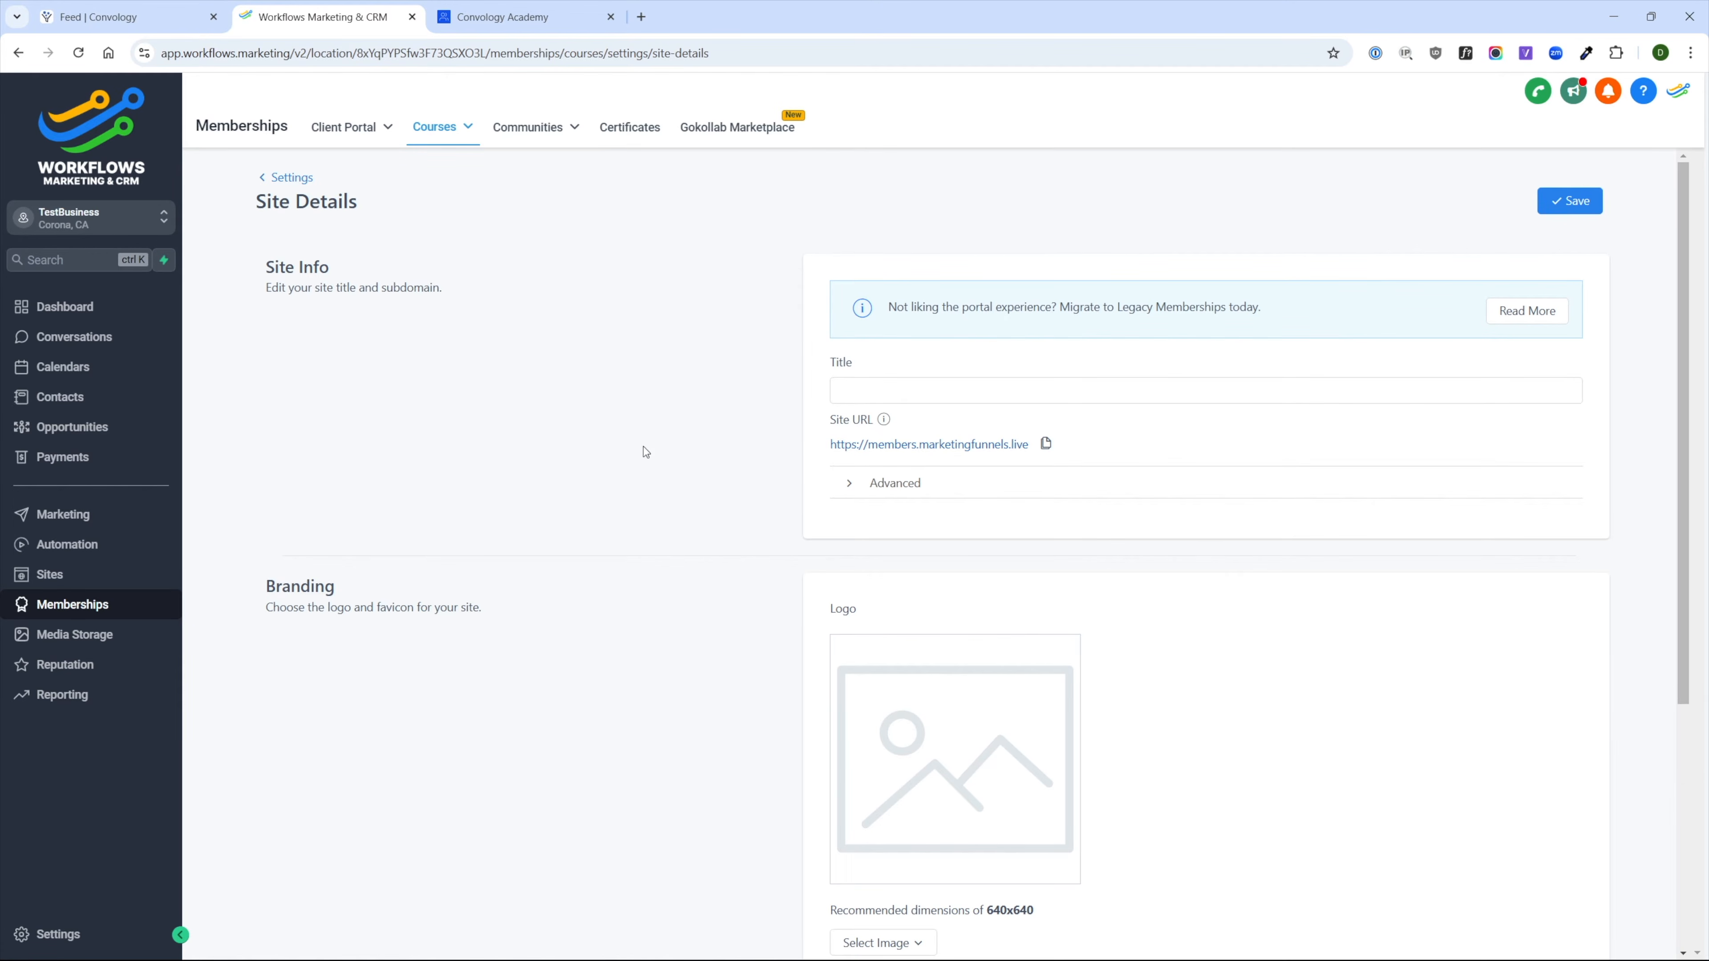
- Set the members site title to "Convology Members Area"
left_click(908, 382)
left_click(902, 397)
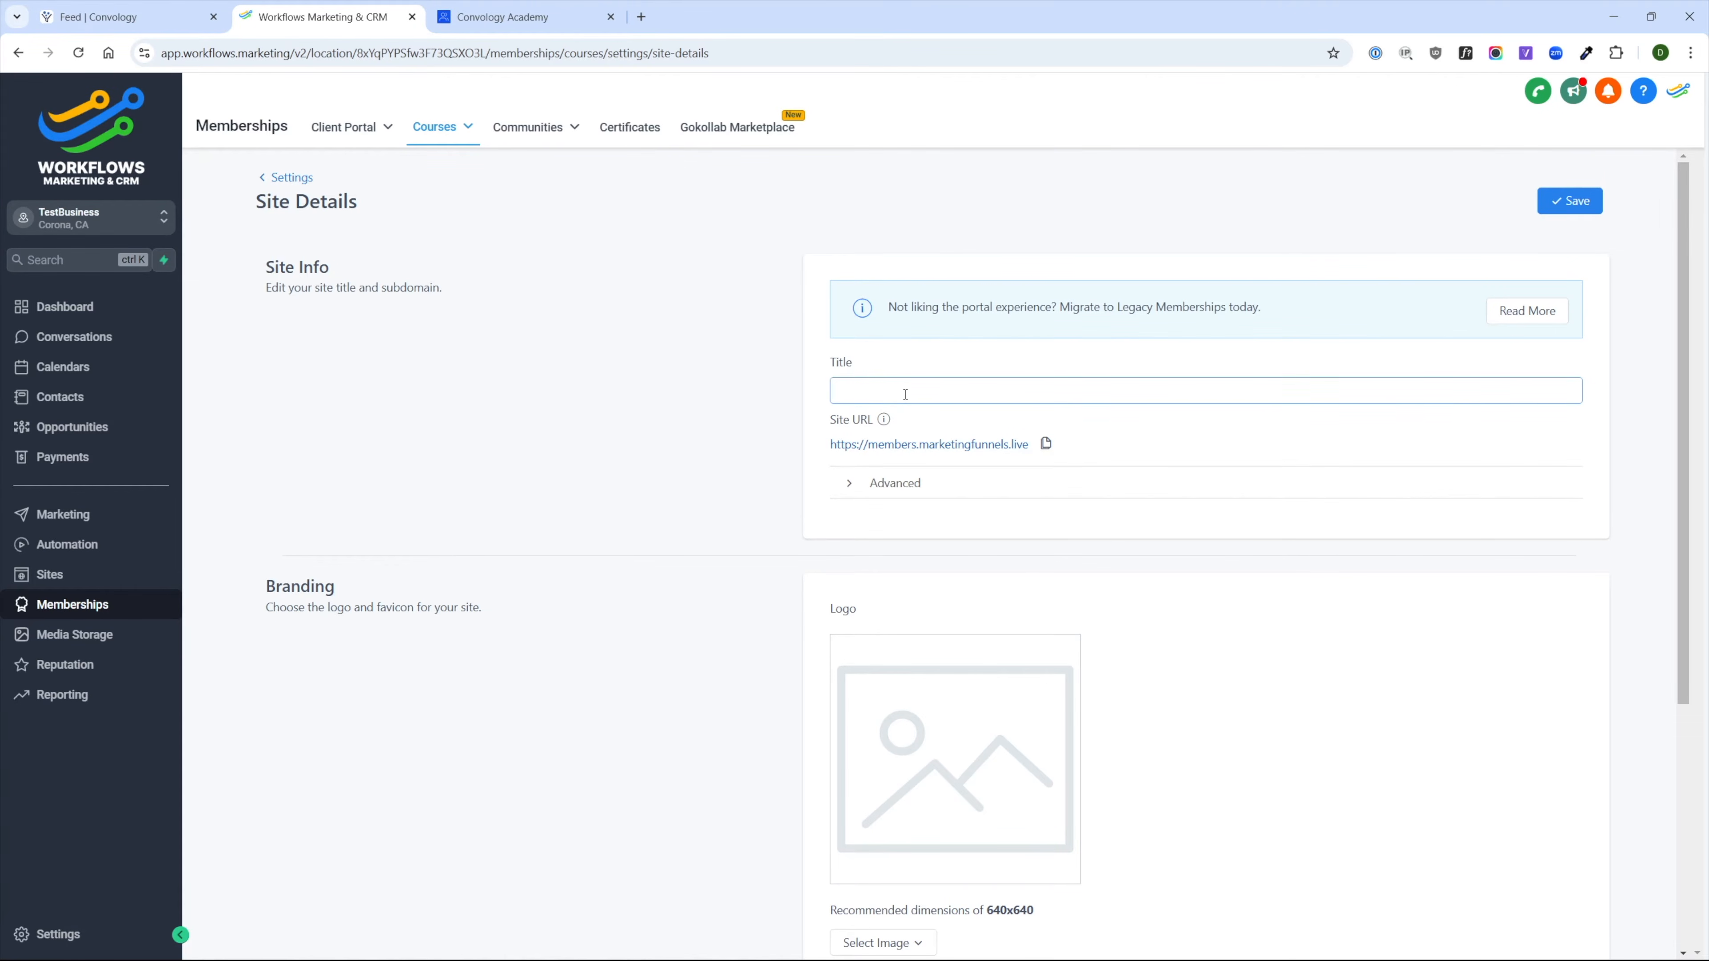
type("Convology ")
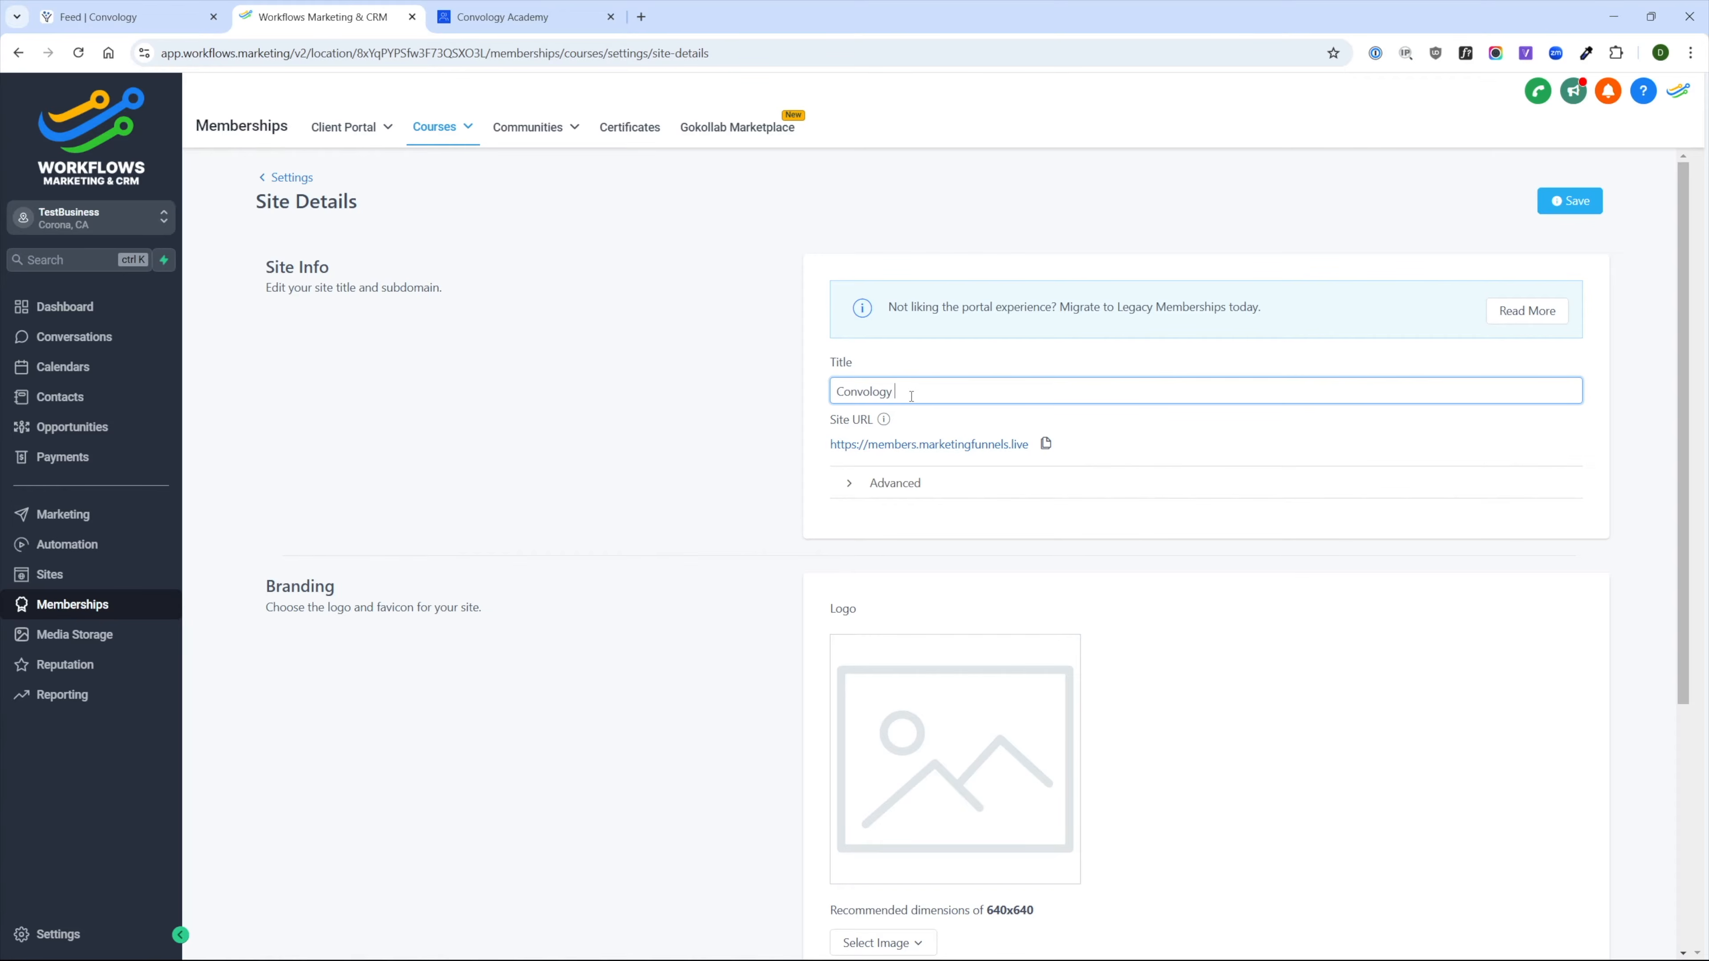
type("Members Area")
- Examine the site's advanced custom JS and CSS fields, the logo and favicon branding options, and the builder settings
left_click(890, 478)
scroll(875, 483, "down", 5)
scroll(875, 483, "up", 5)
scroll(875, 491, "down", 8)
scroll(889, 526, "up", 8)
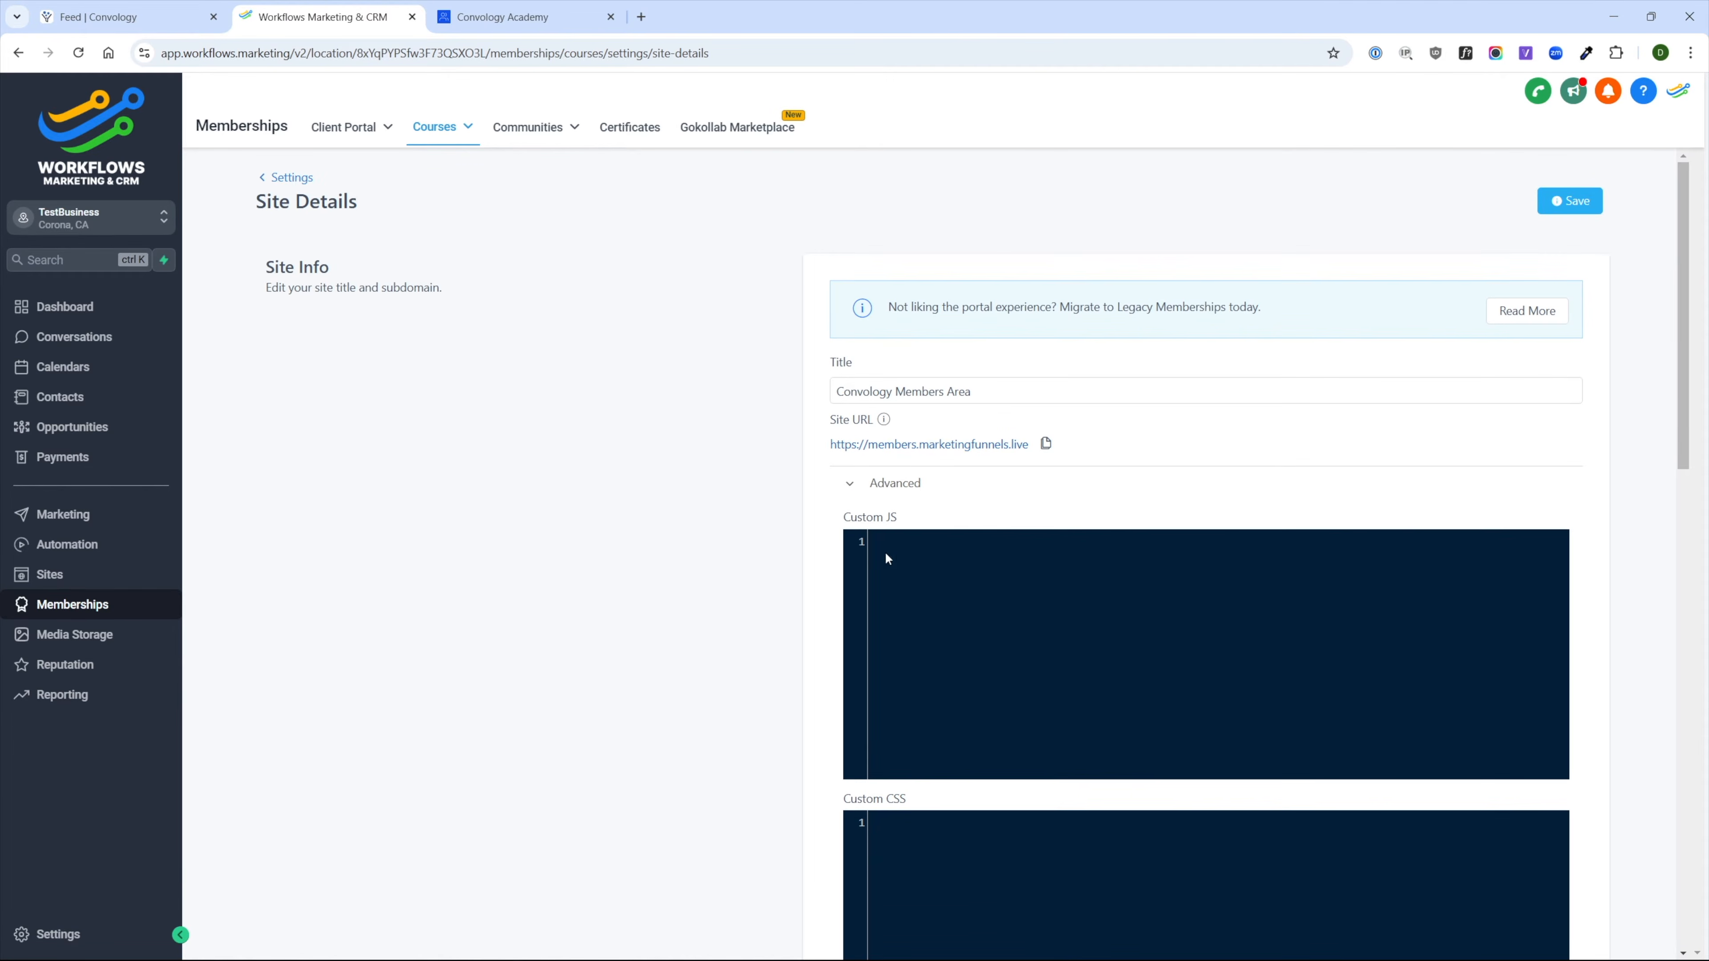
left_click(885, 483)
scroll(596, 430, "down", 3)
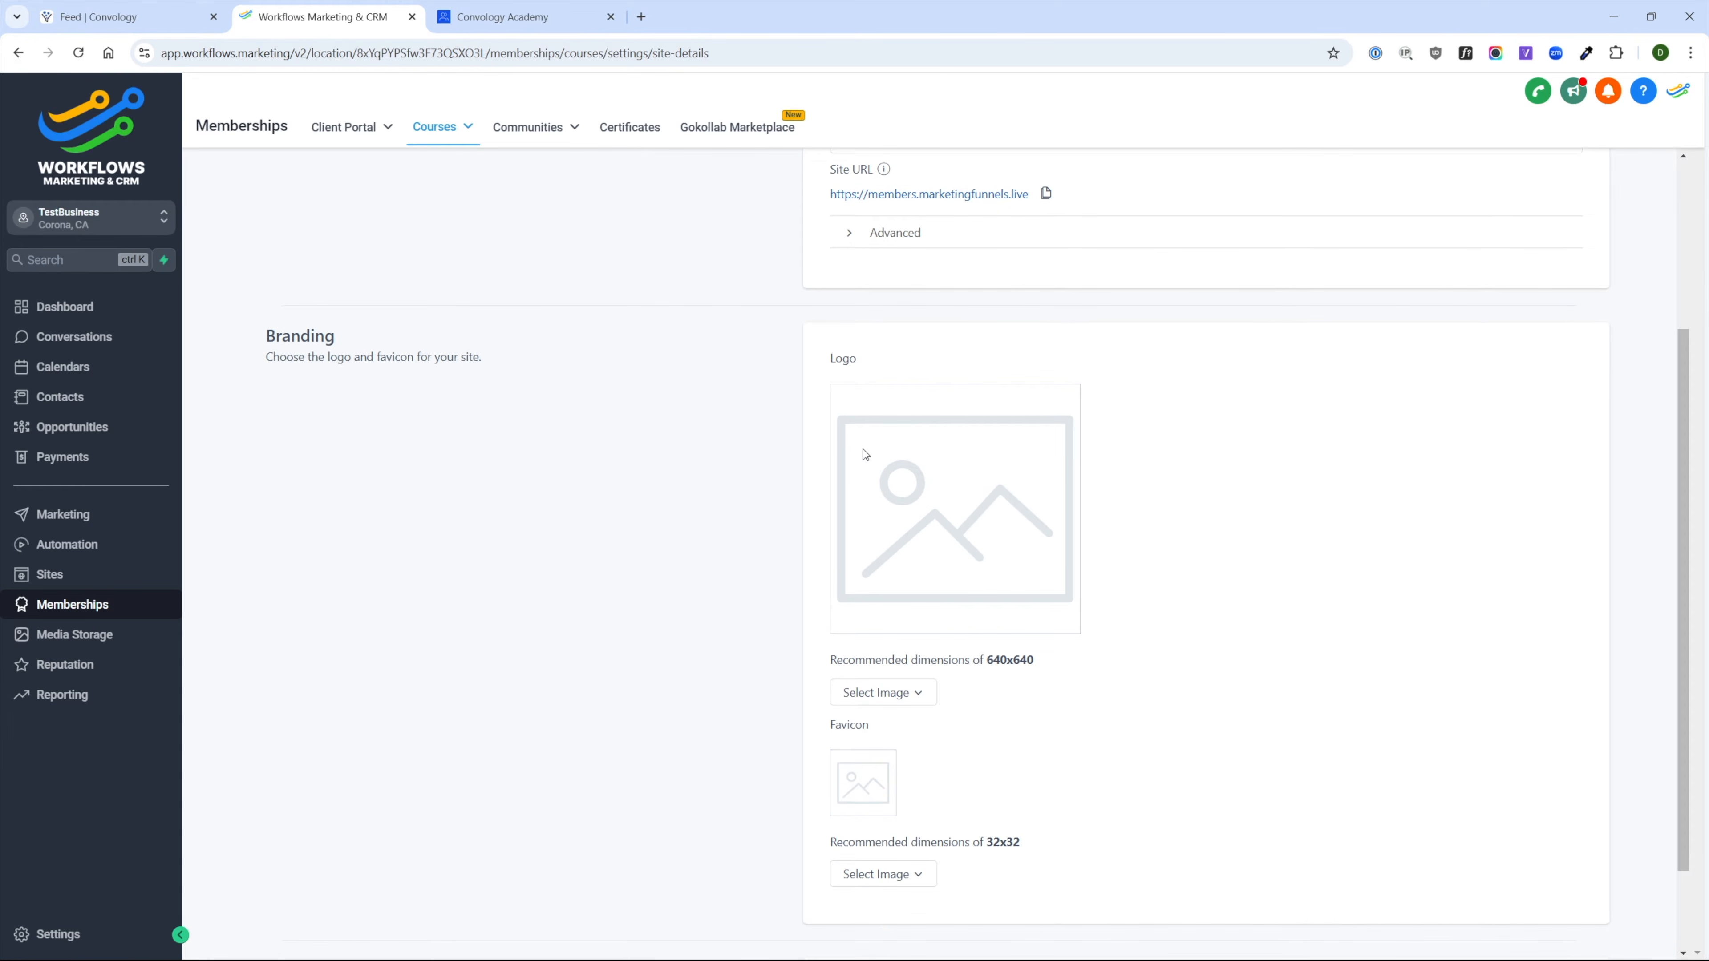
scroll(861, 456, "down", 2)
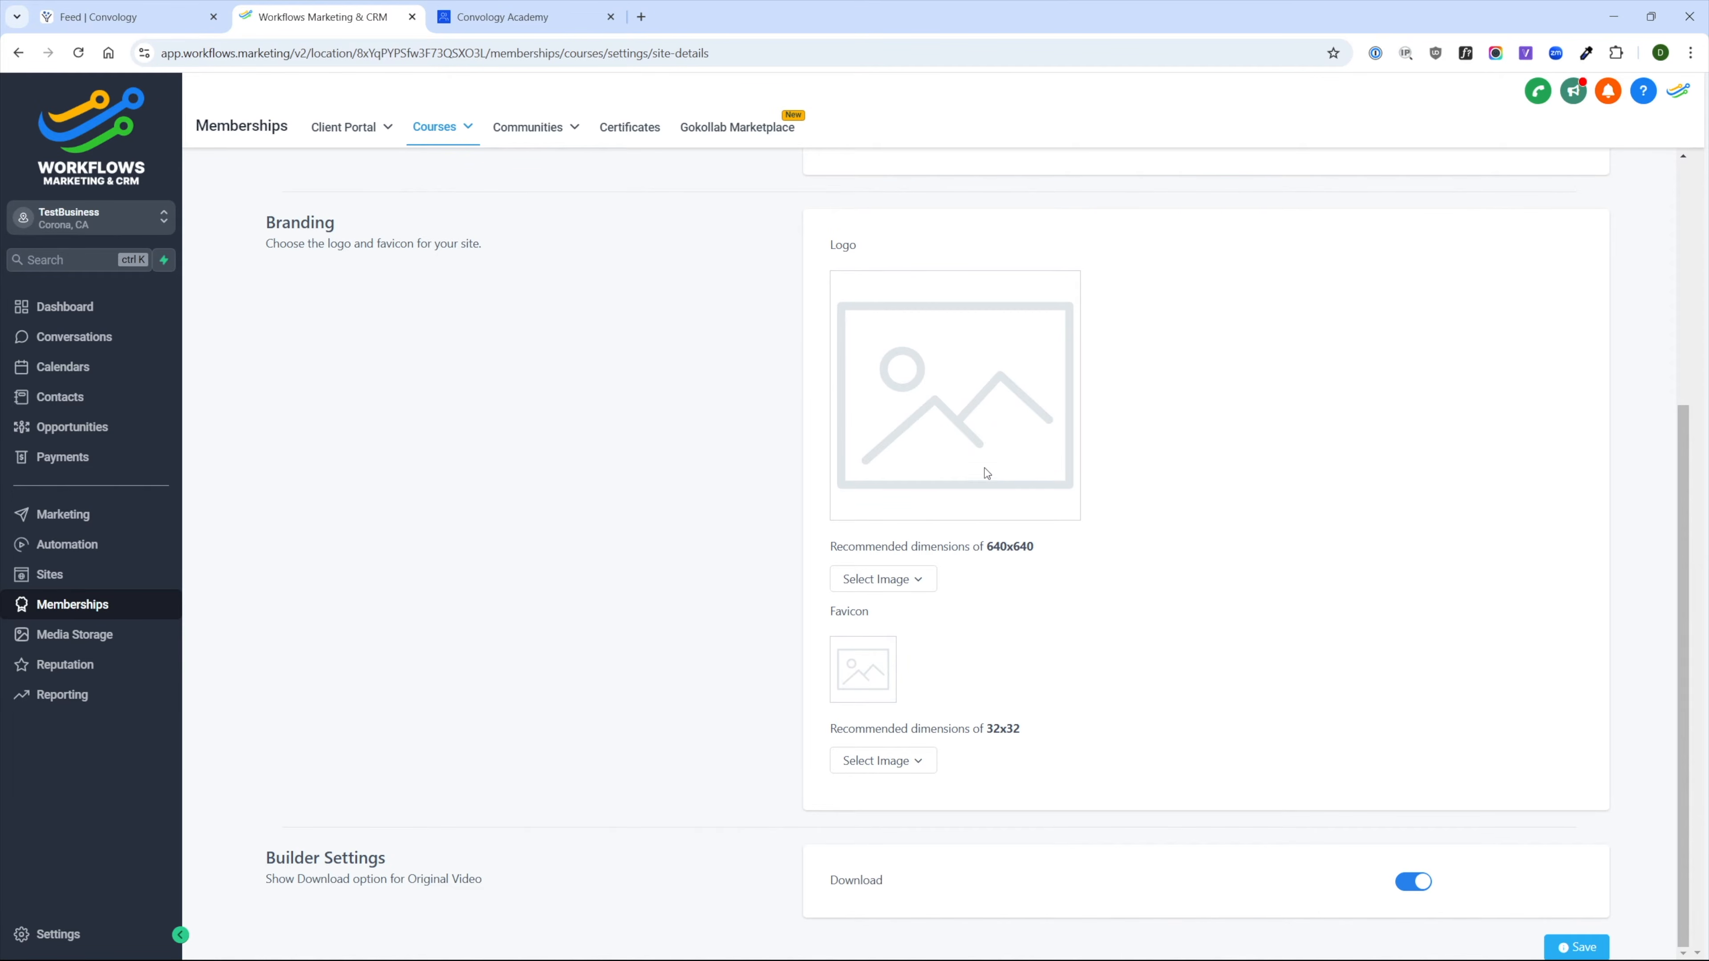
scroll(881, 431, "up", 5)
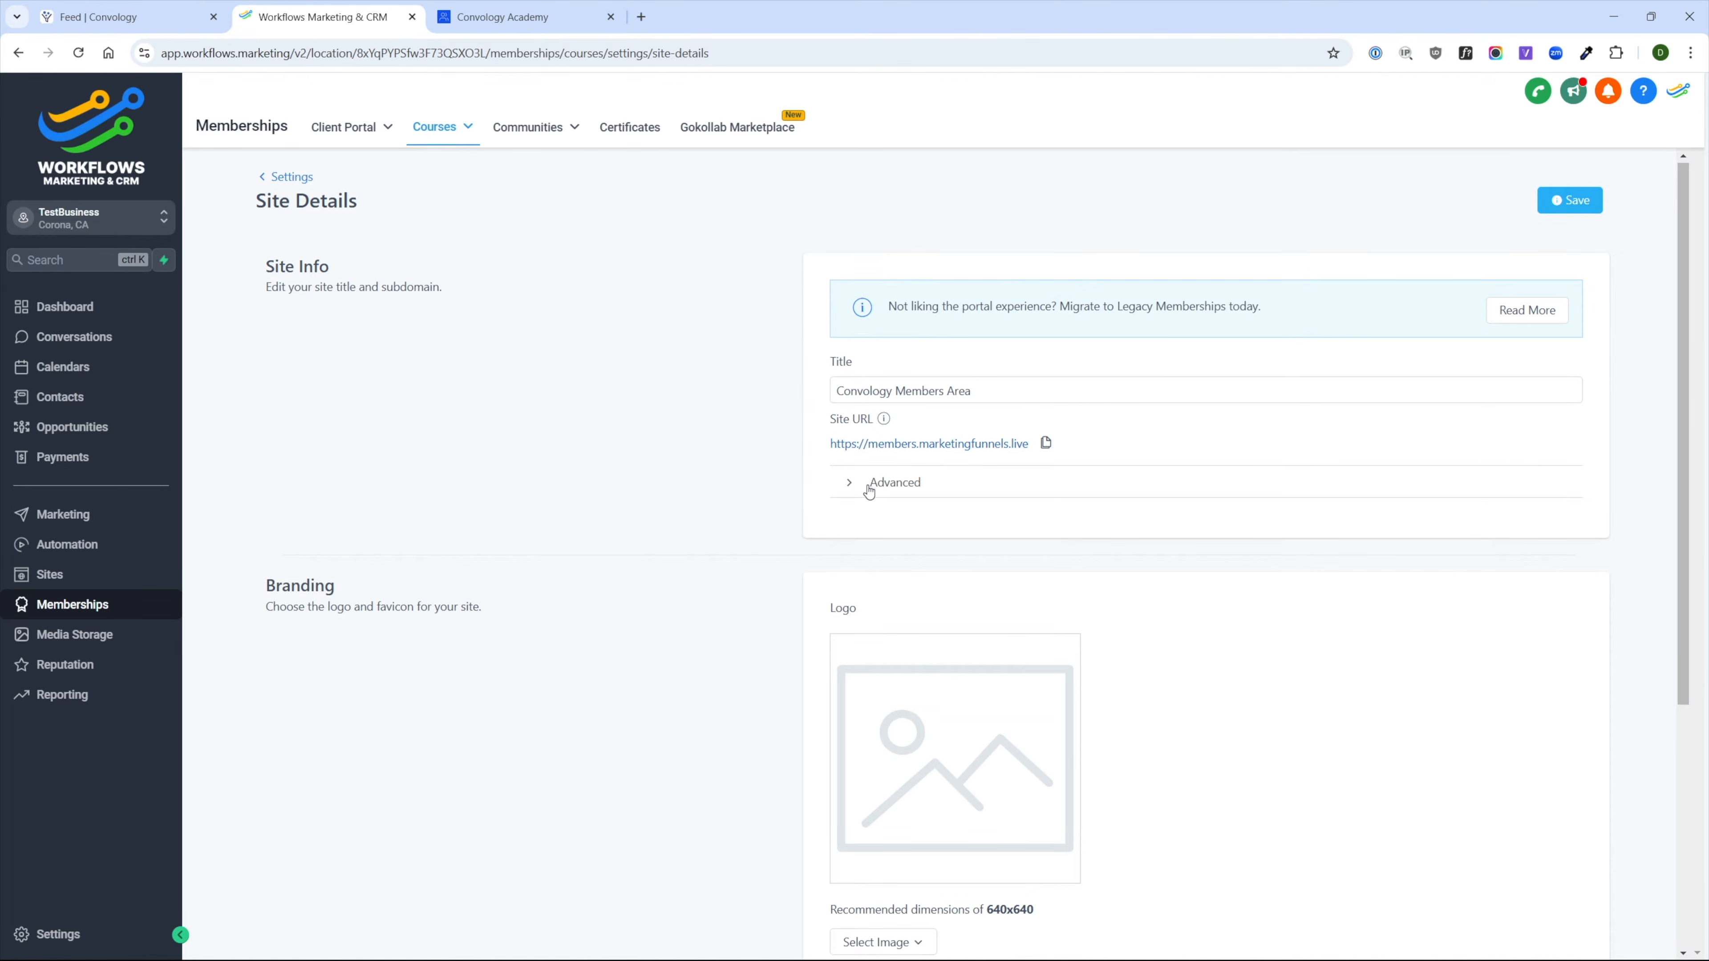
scroll(868, 484, "down", 5)
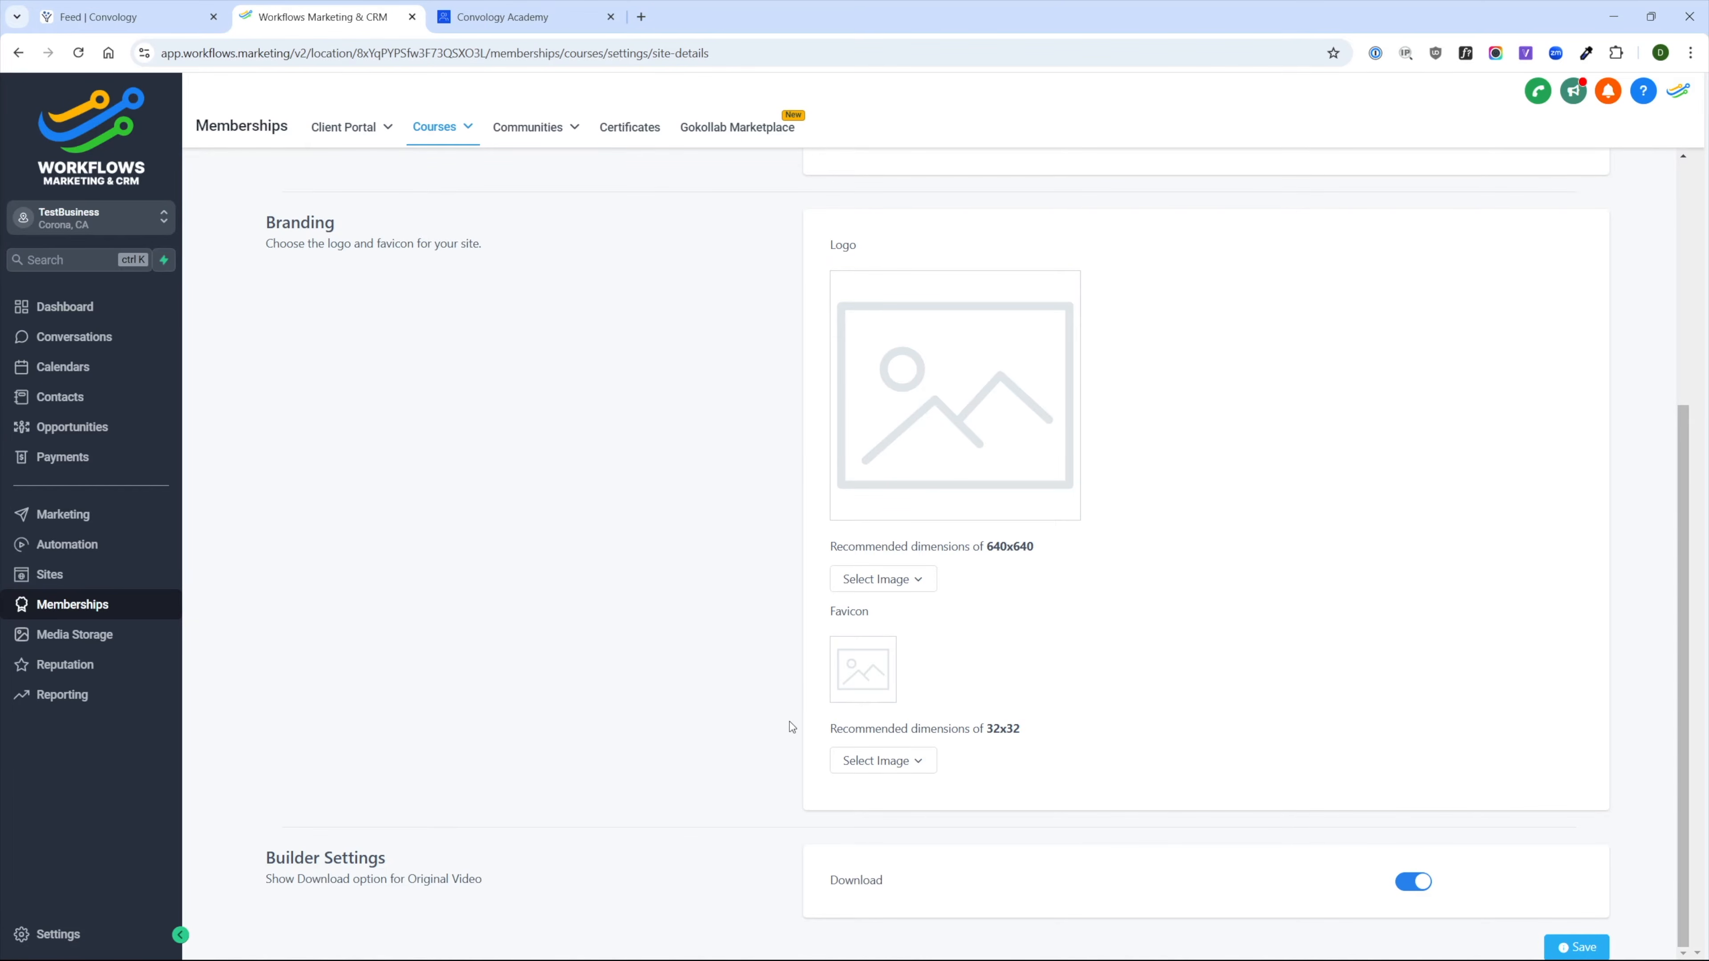
- Turn off the download option for original videos in the builder settings and save the site details
left_click_drag(276, 859, 436, 862)
left_click_drag(264, 891, 510, 897)
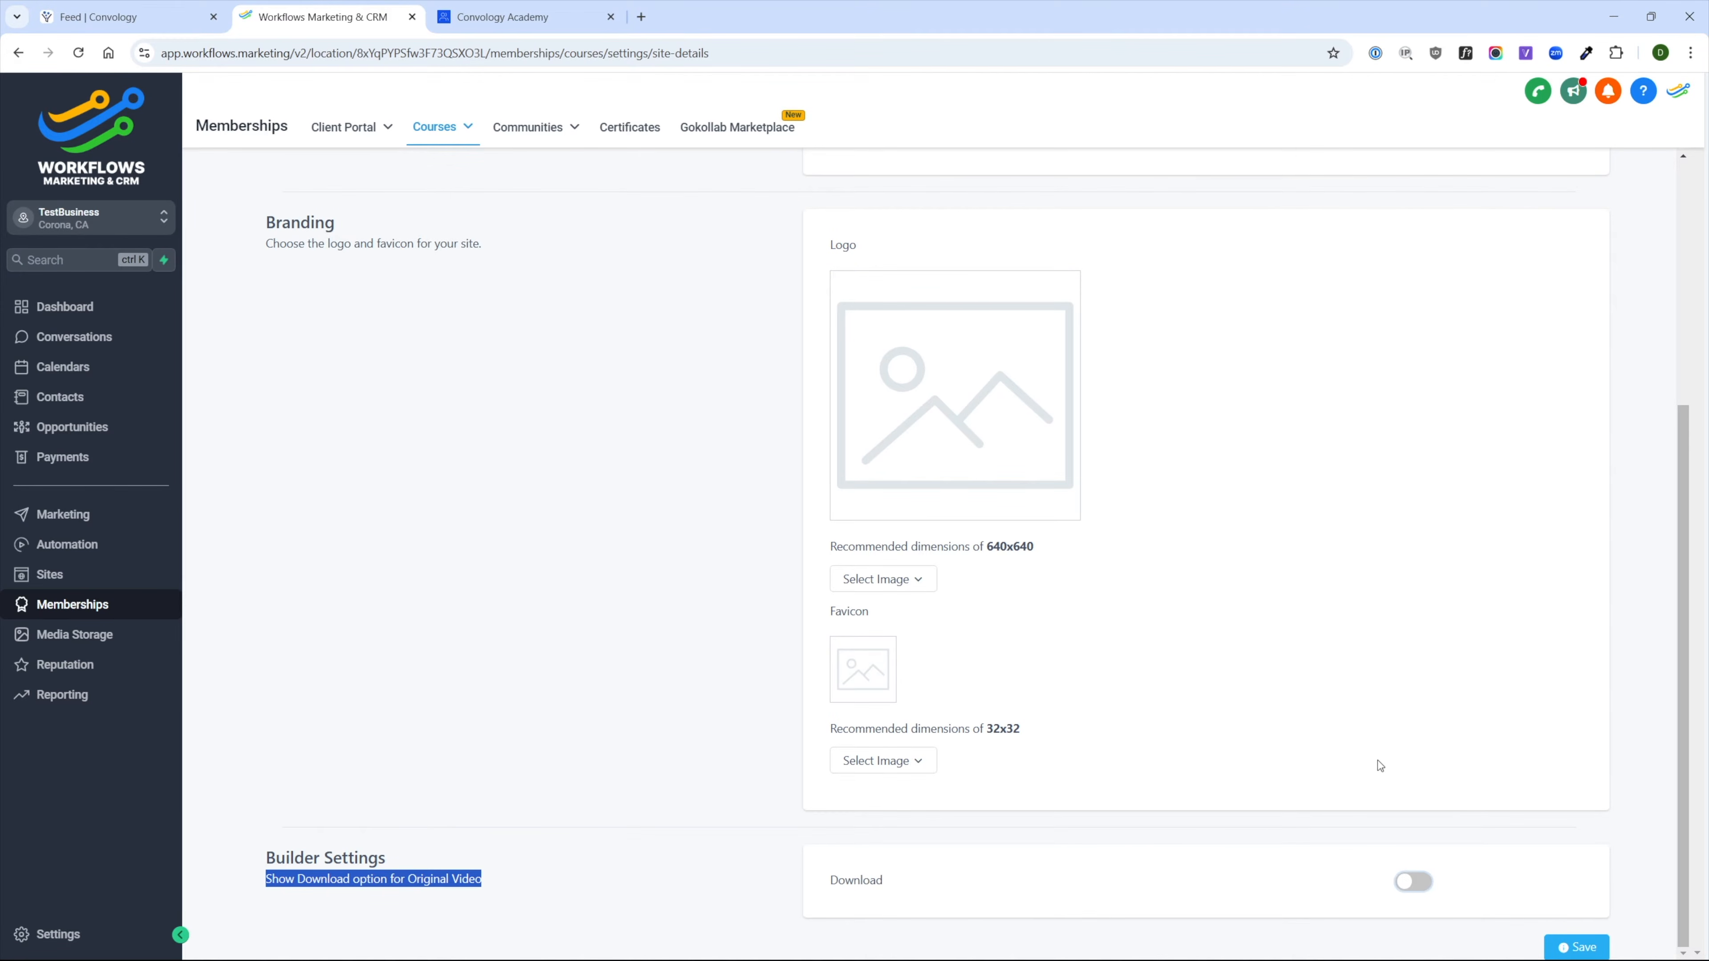
scroll(1372, 767, "up", 5)
scroll(1373, 768, "down", 5)
left_click(1572, 945)
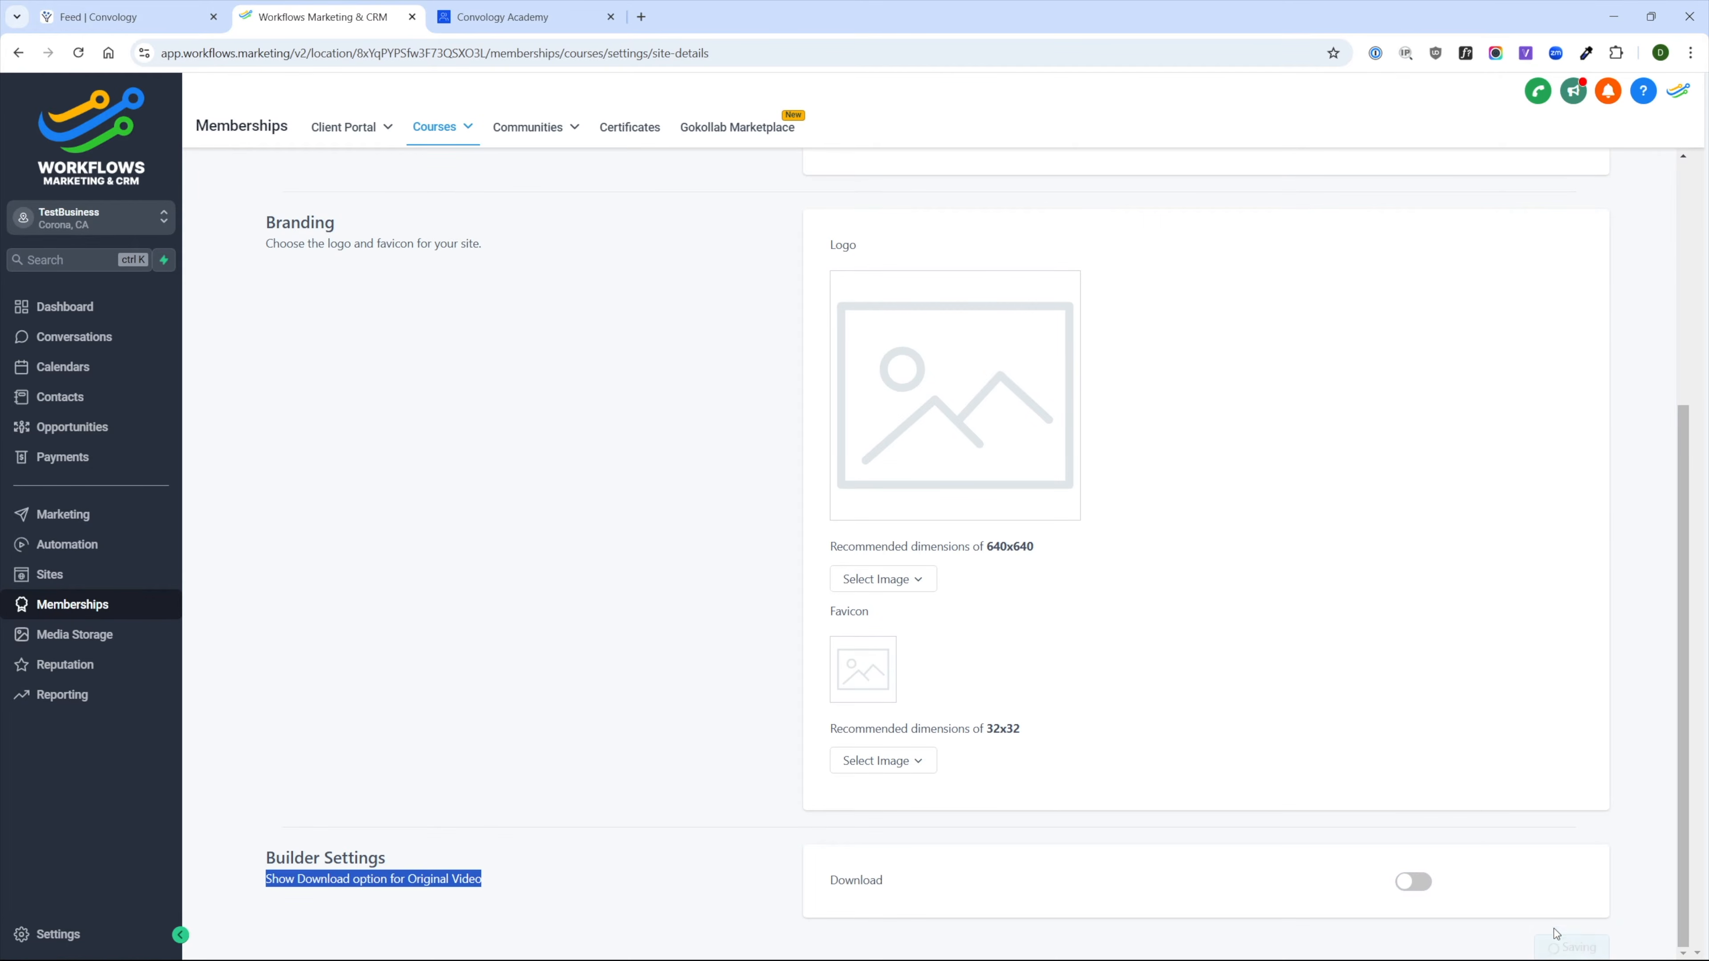
- Create a course product from scratch with the Sprint Course template, named "Sprint Course - DEMO"
left_click(444, 129)
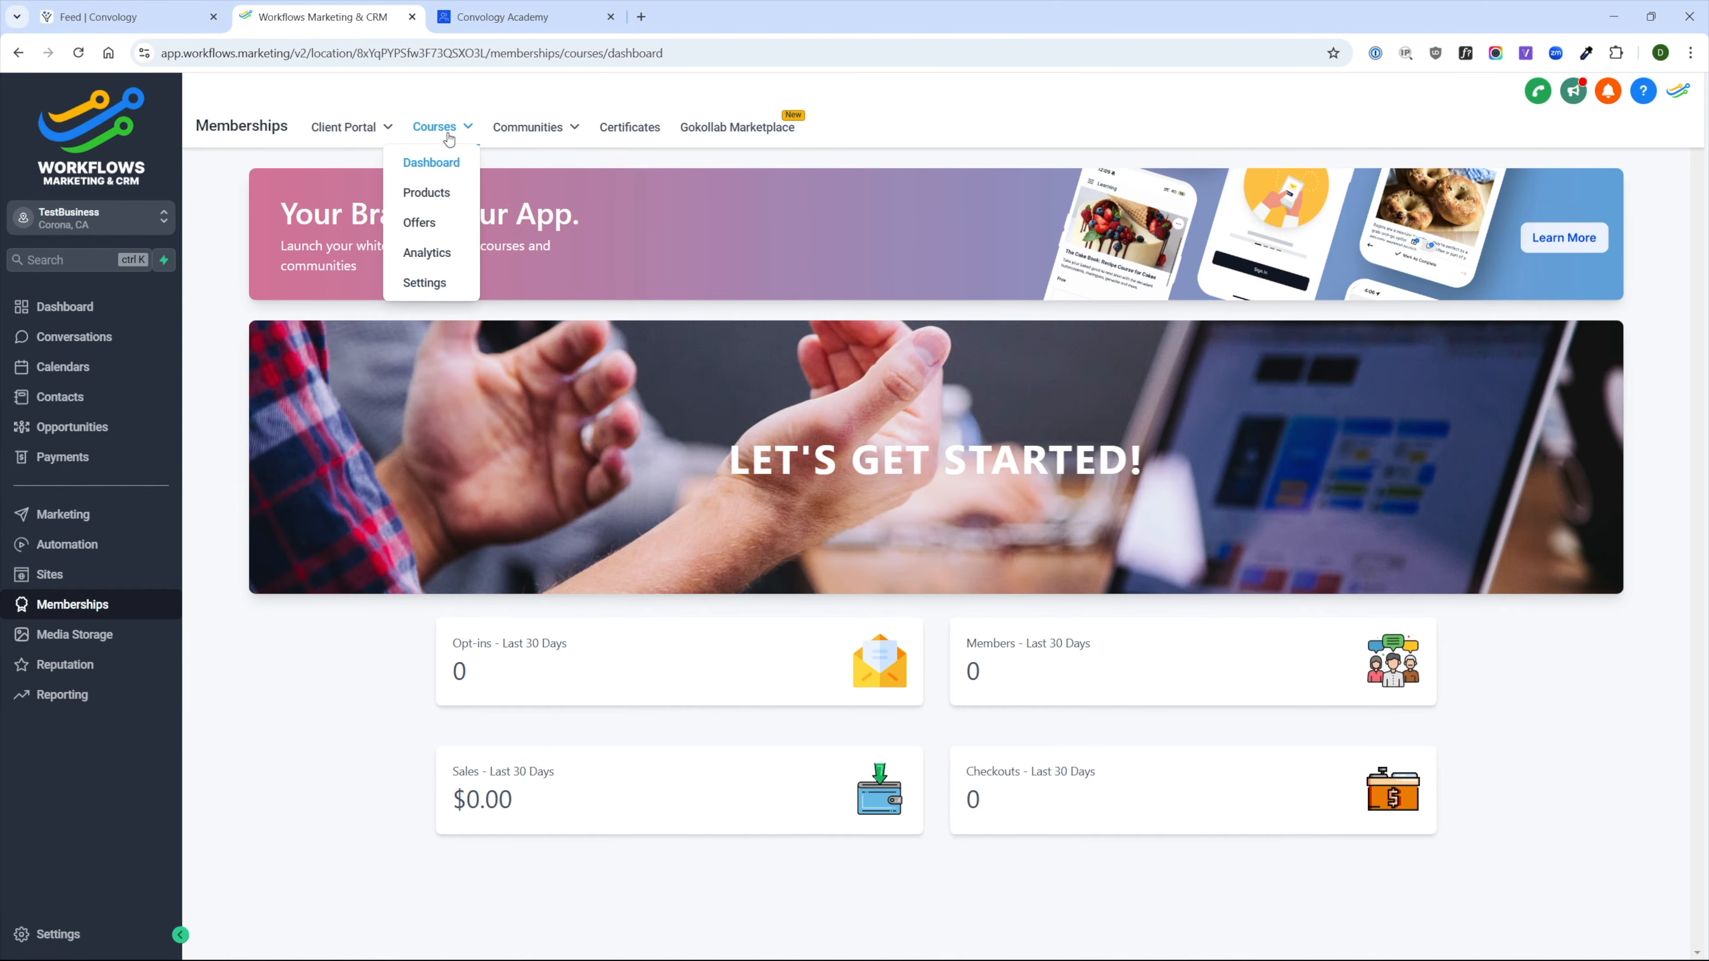
left_click(427, 193)
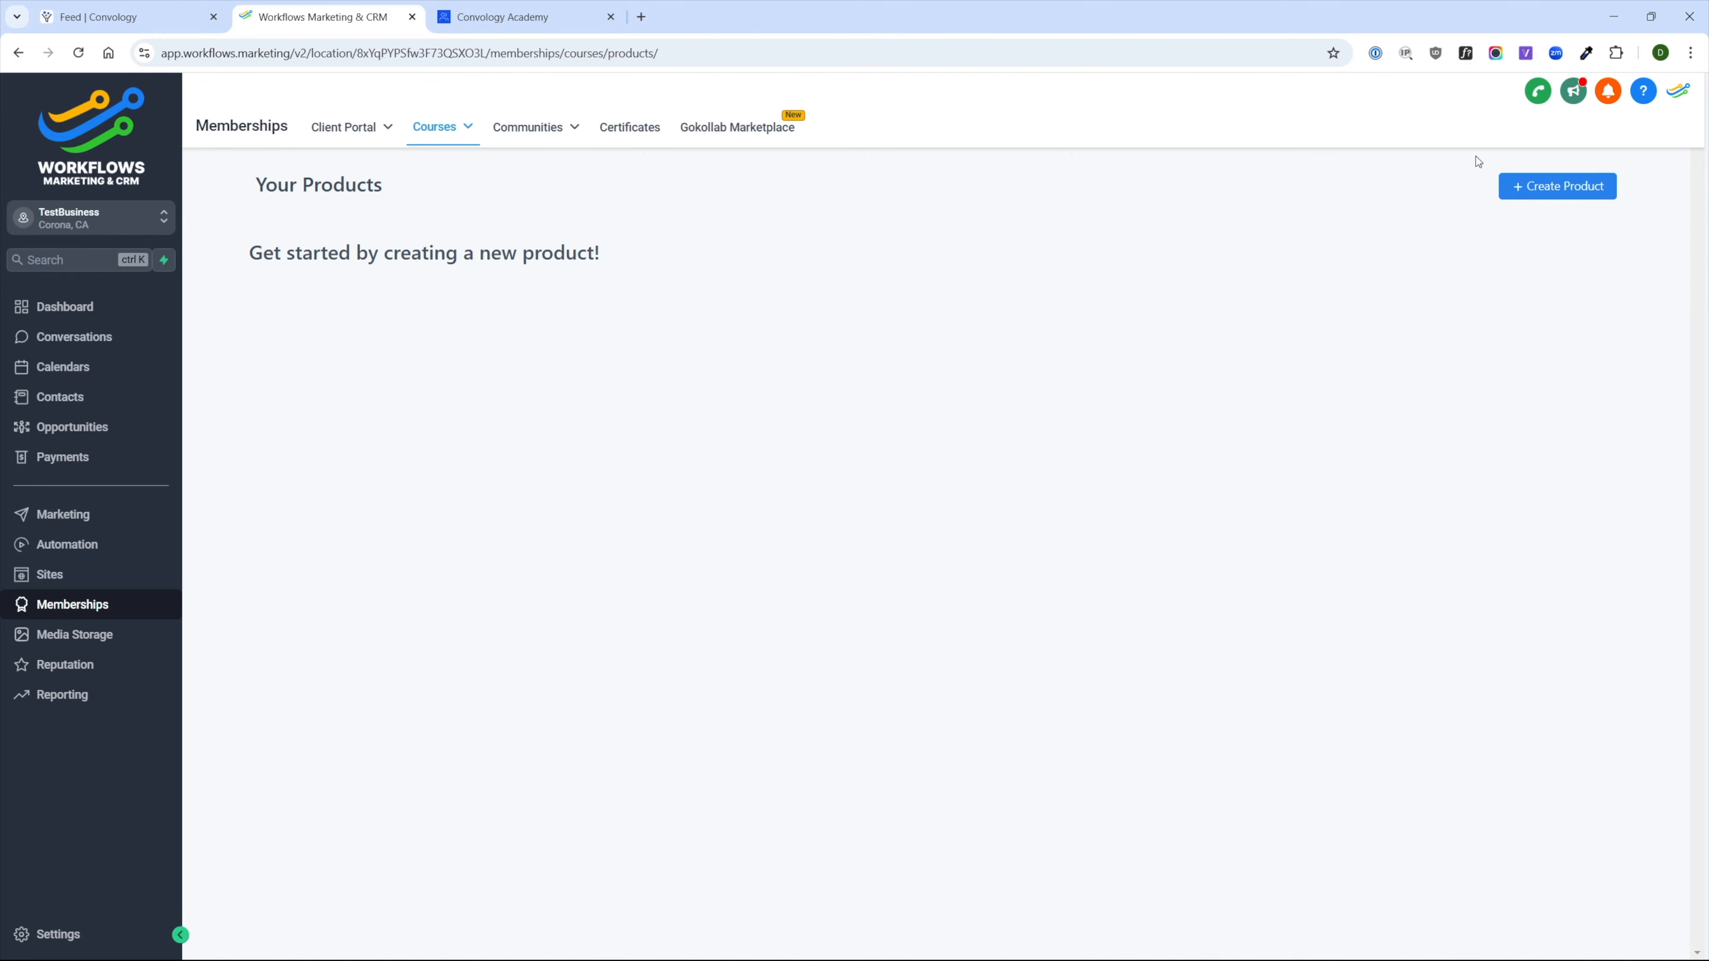
left_click(1551, 188)
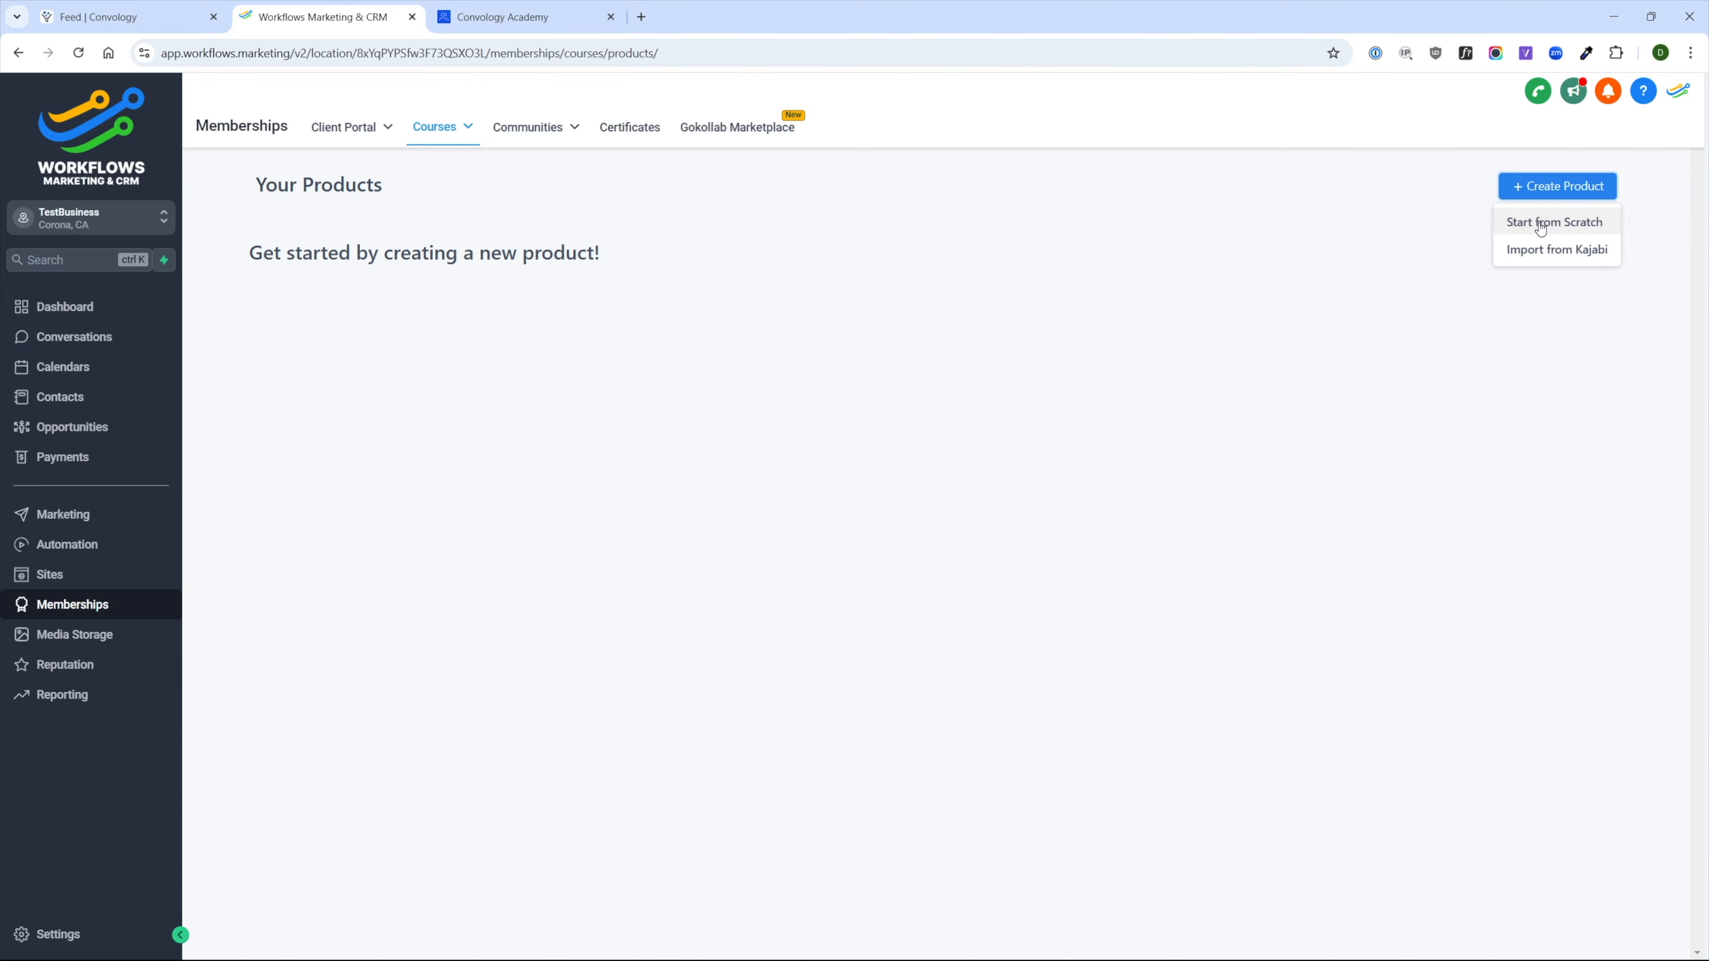
left_click(1541, 228)
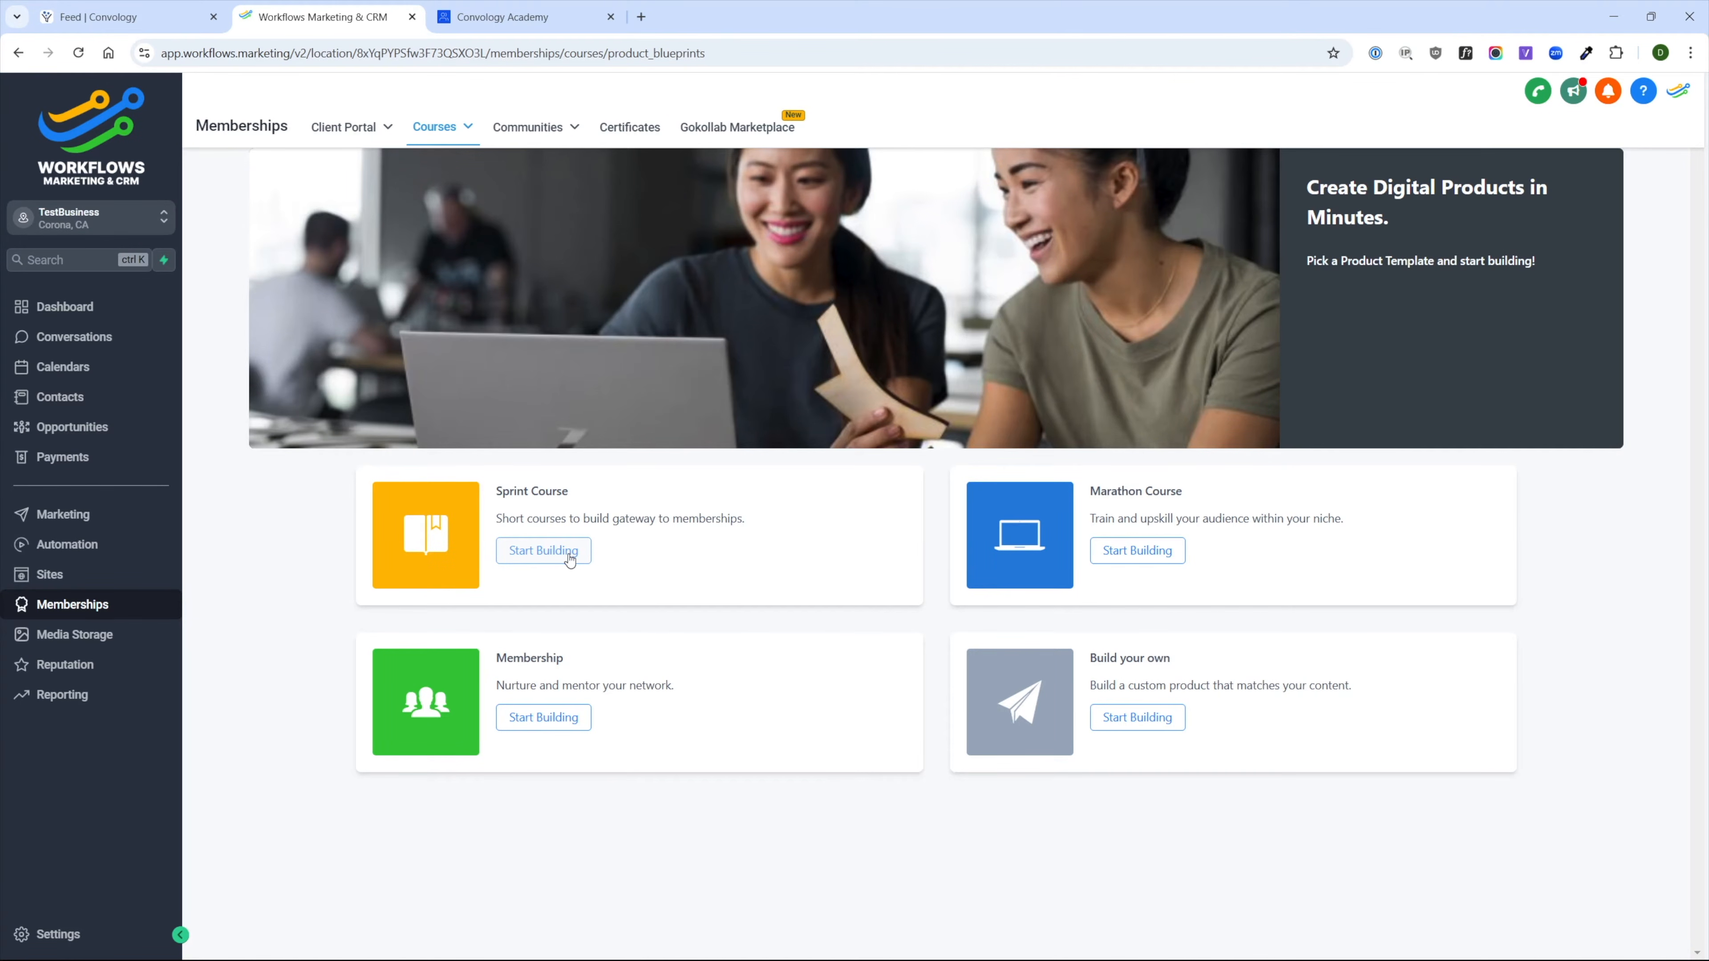
left_click(528, 550)
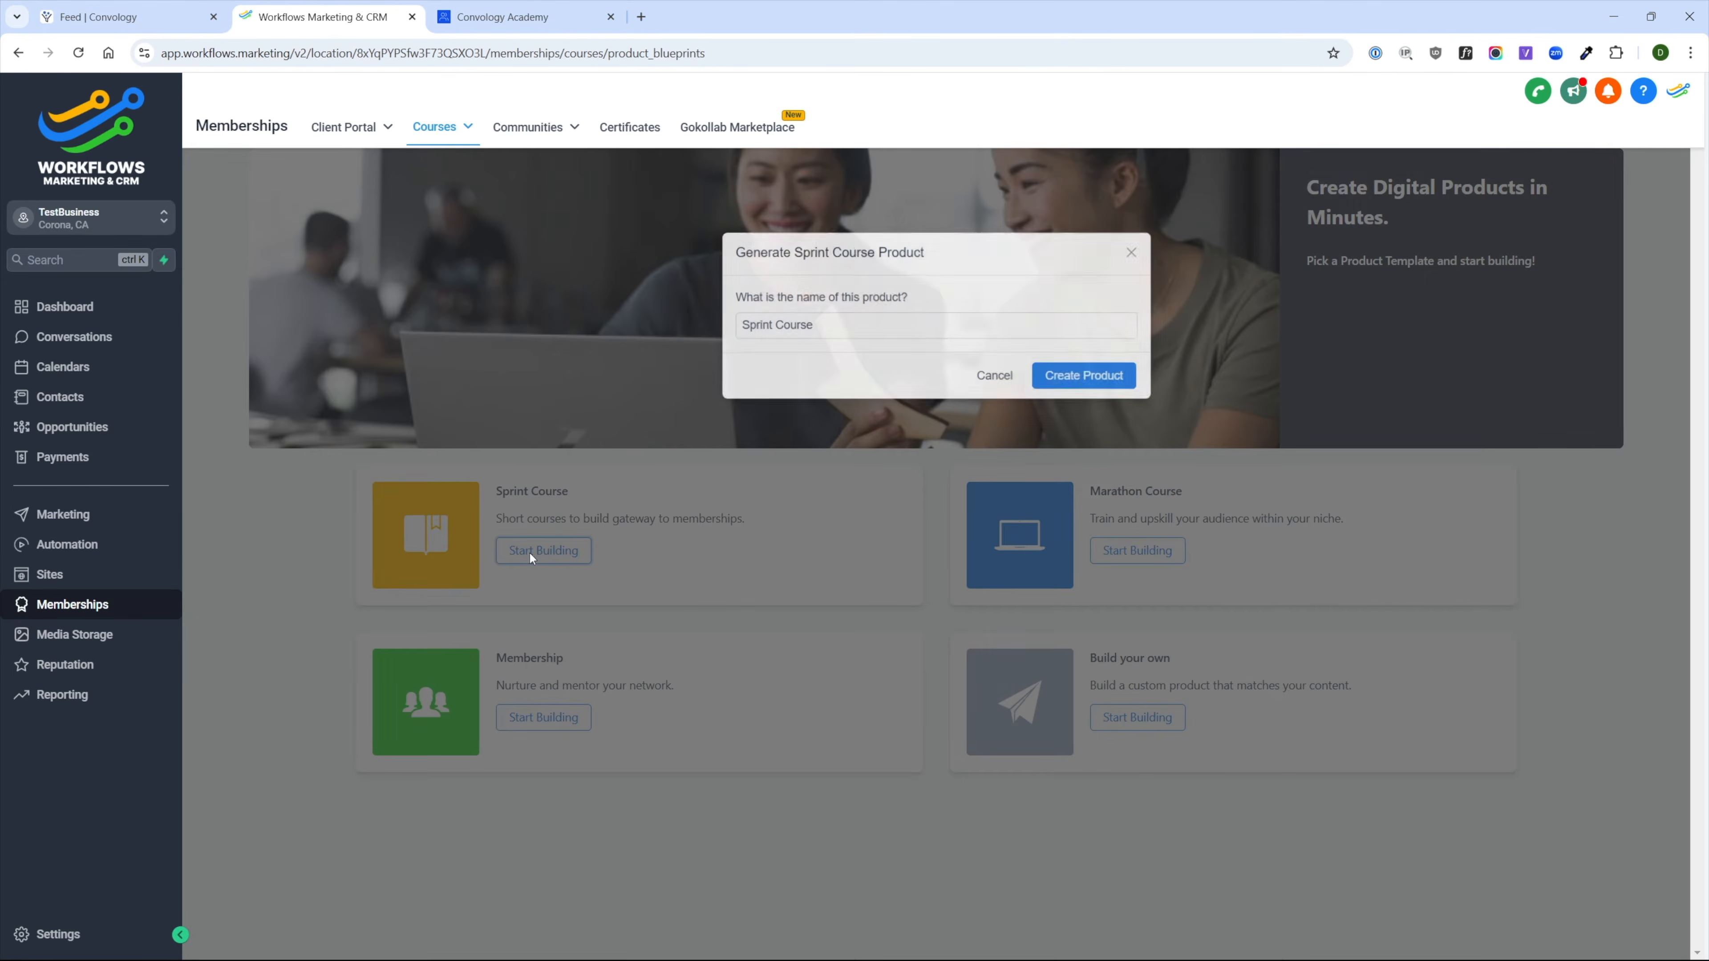
type("- DEMO")
left_click(1097, 377)
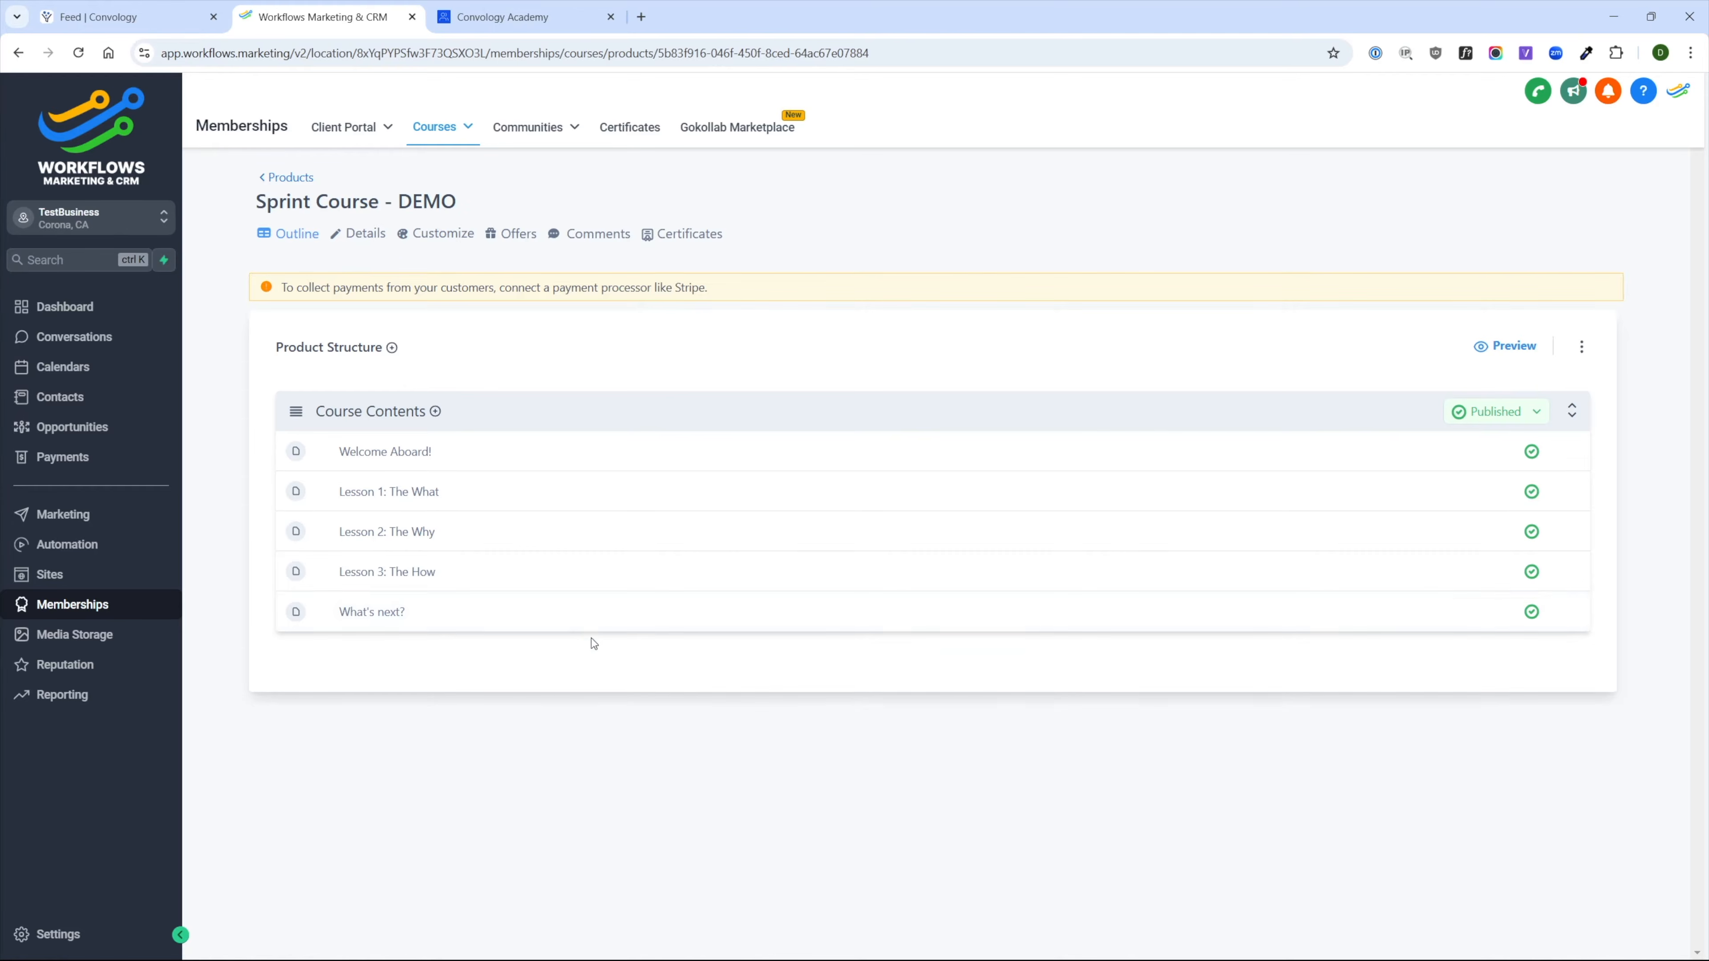
- Create another product from scratch with the Membership template, named "Membership - DEMO", and look over its outline
left_click(288, 178)
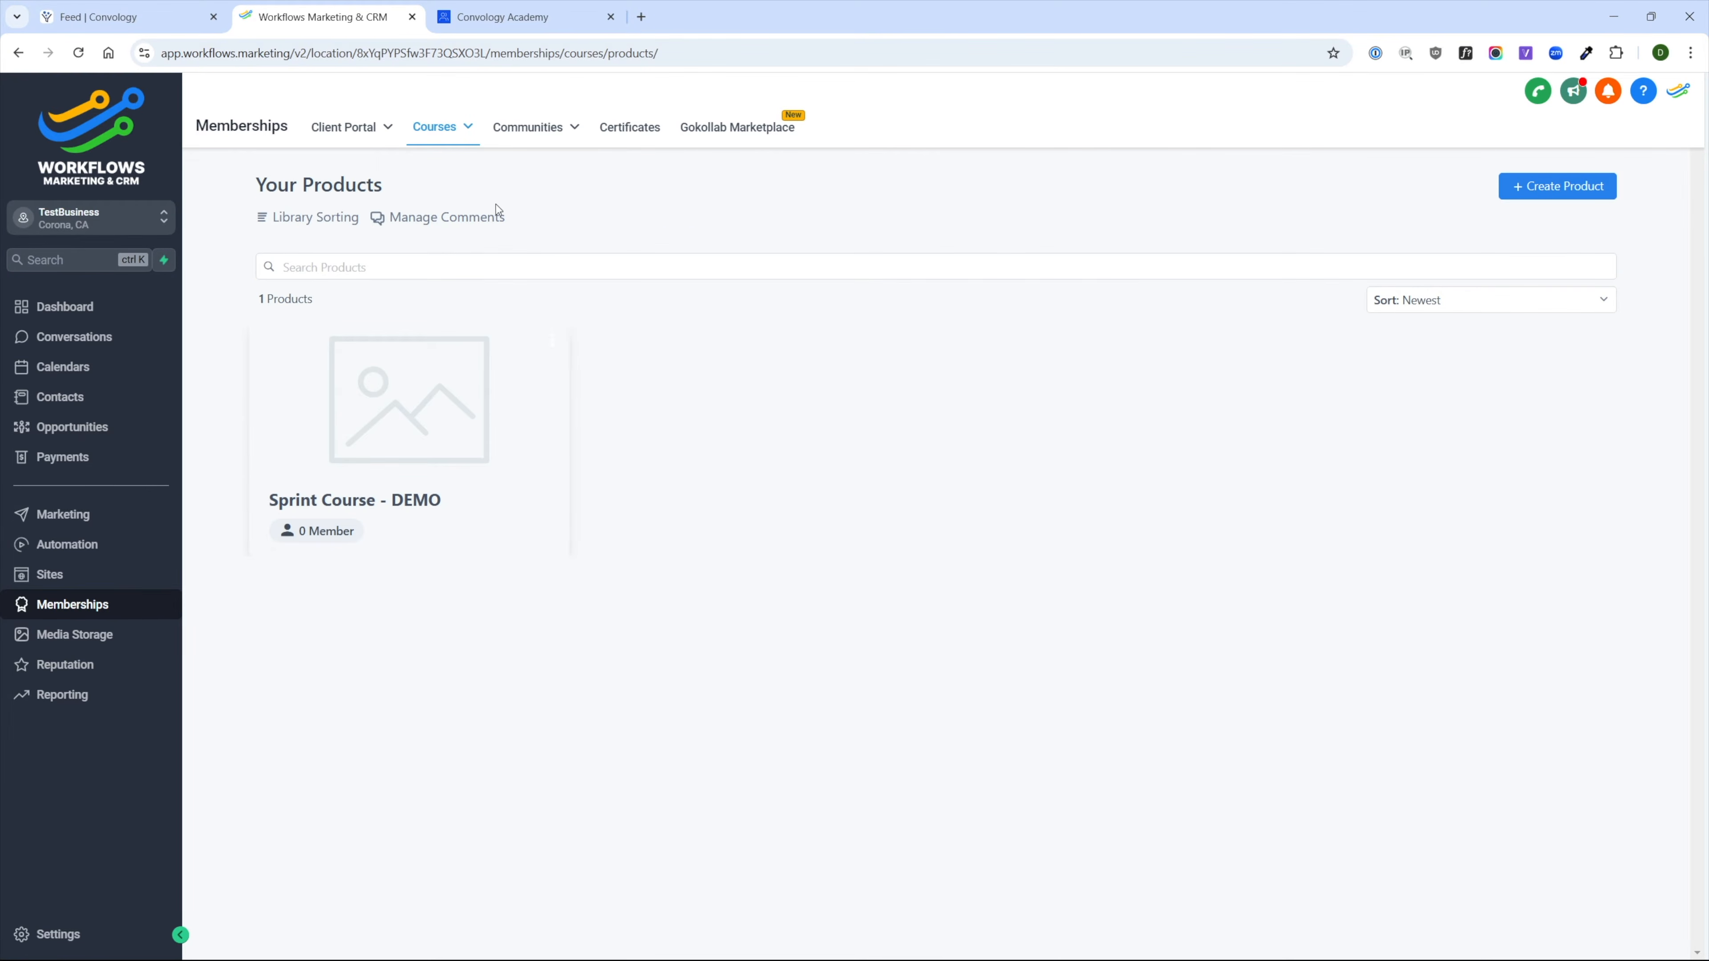
left_click(1518, 196)
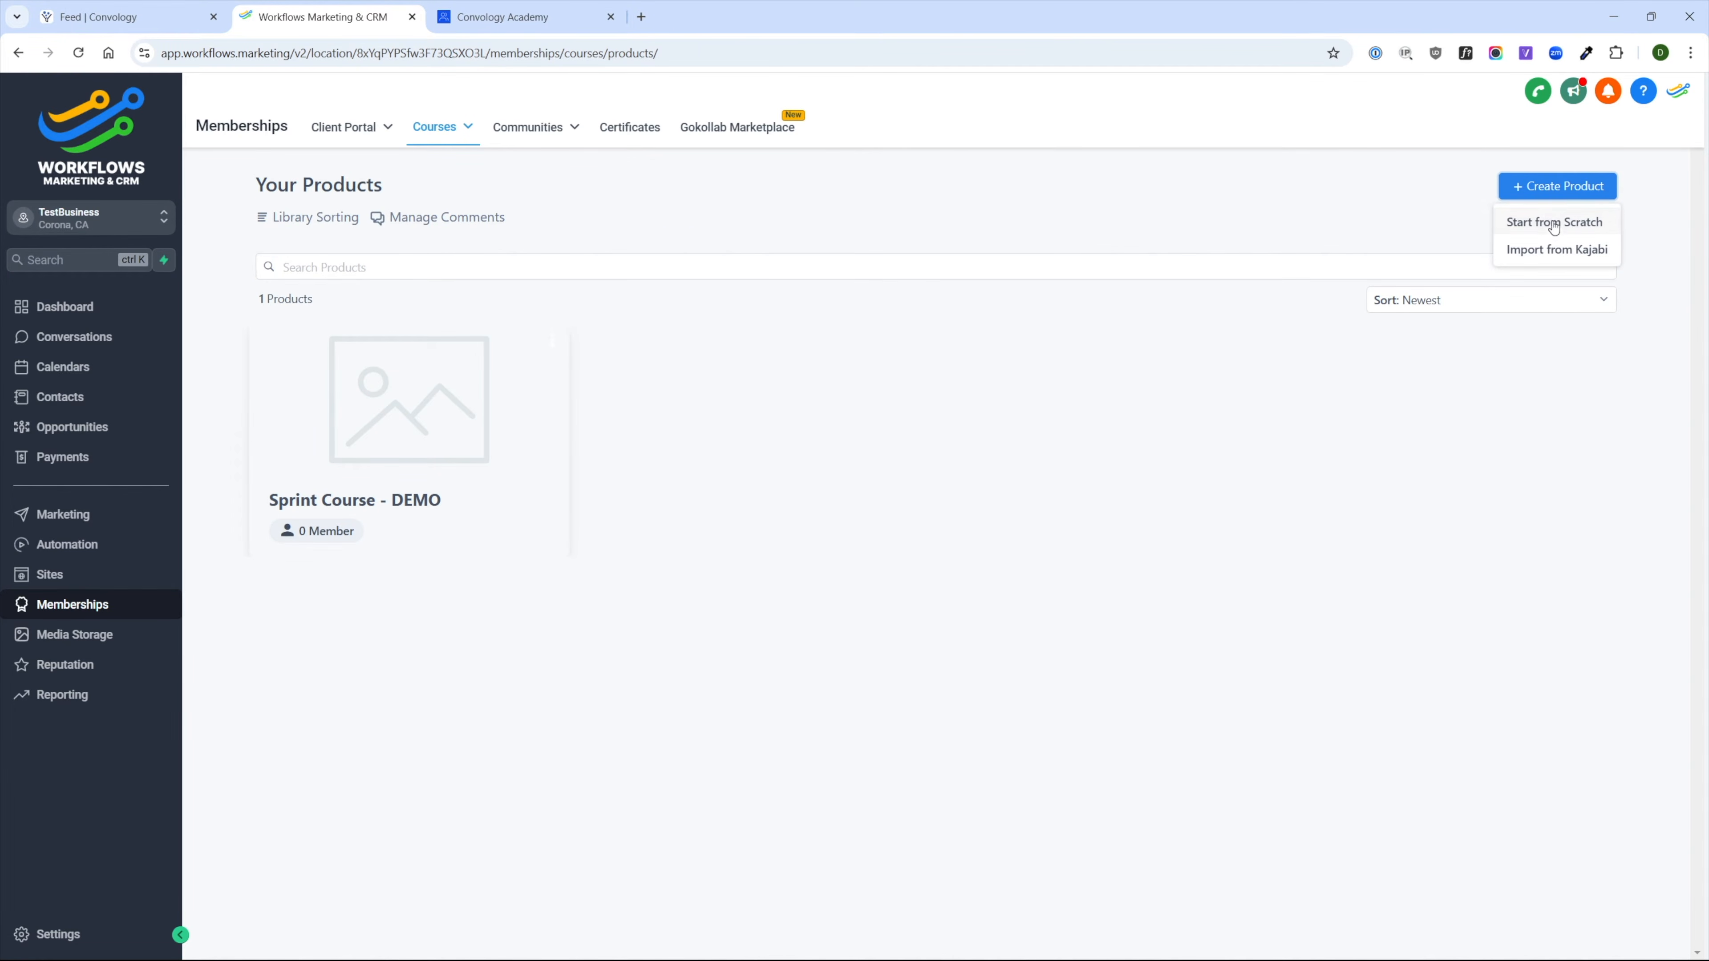
left_click(1554, 226)
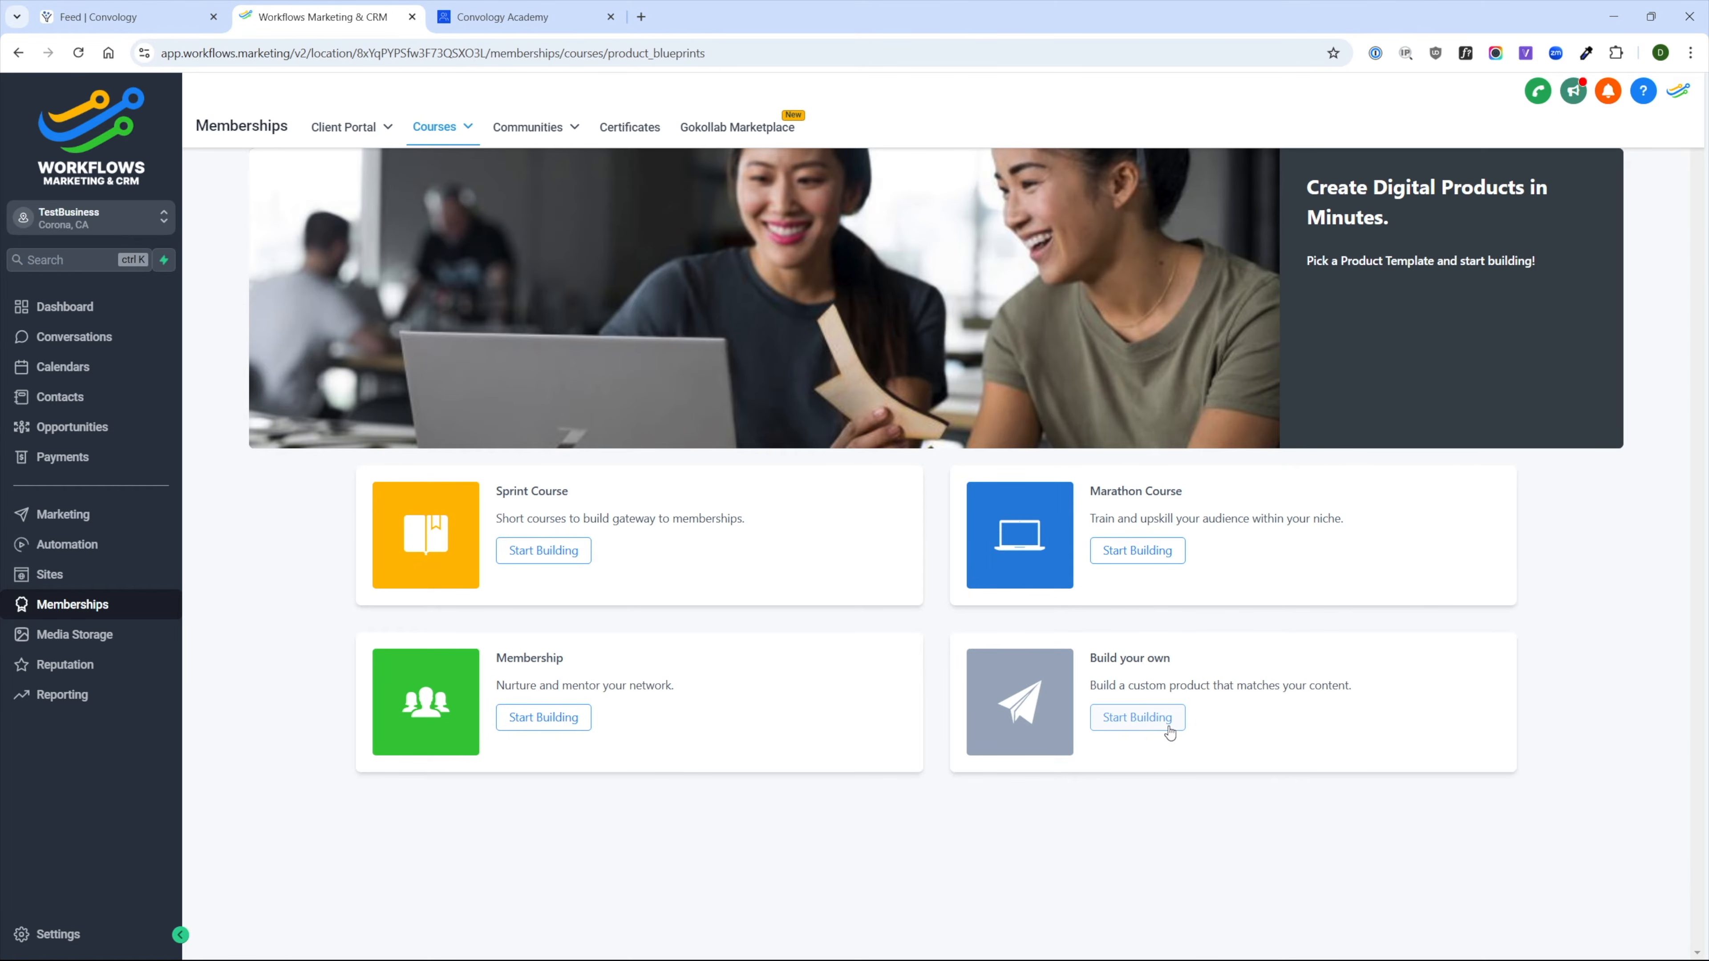
left_click(557, 717)
left_click(863, 314)
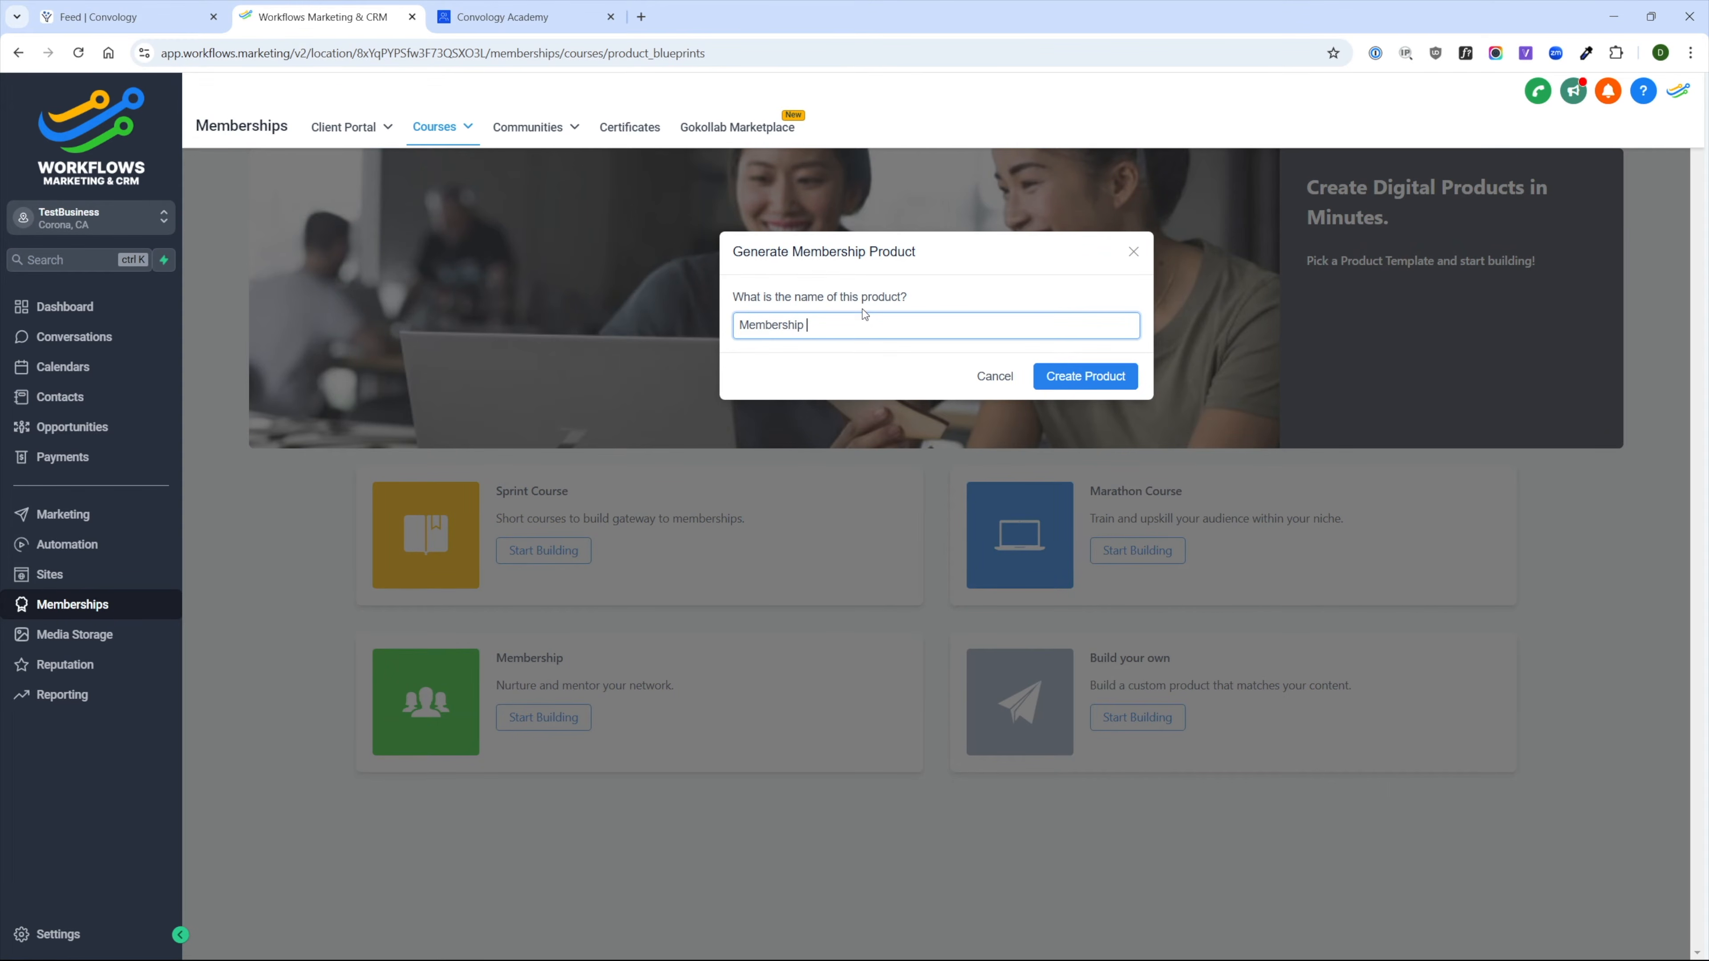
left_click(1050, 377)
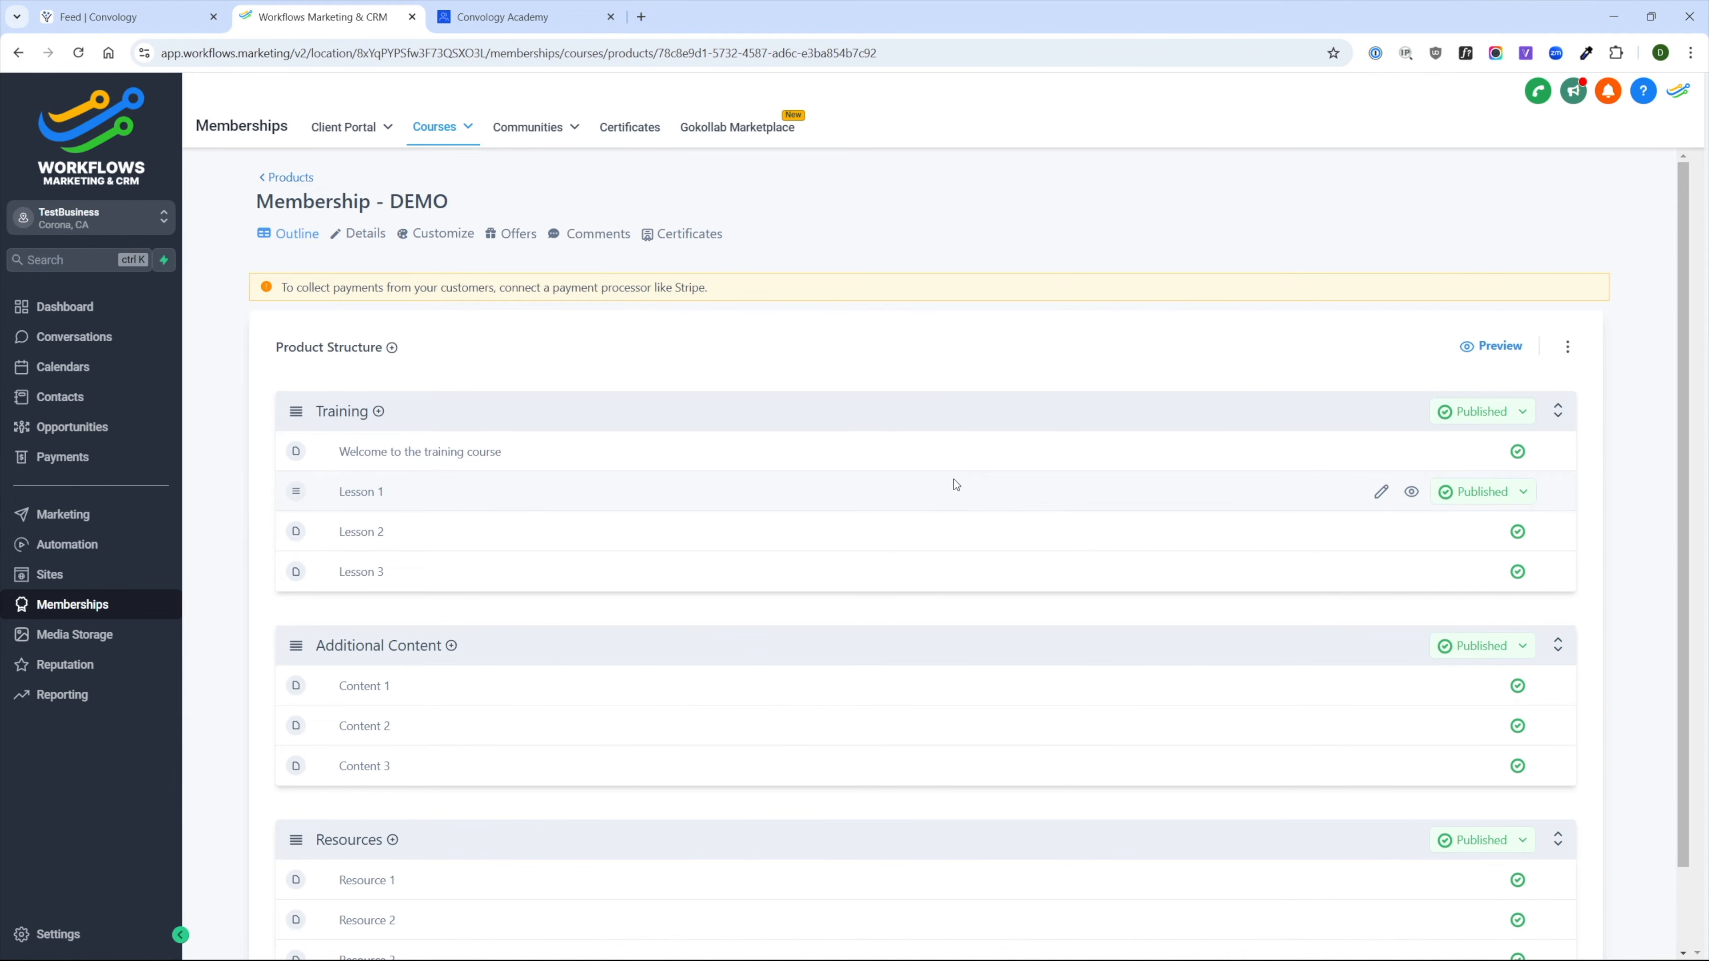
scroll(758, 533, "down", 2)
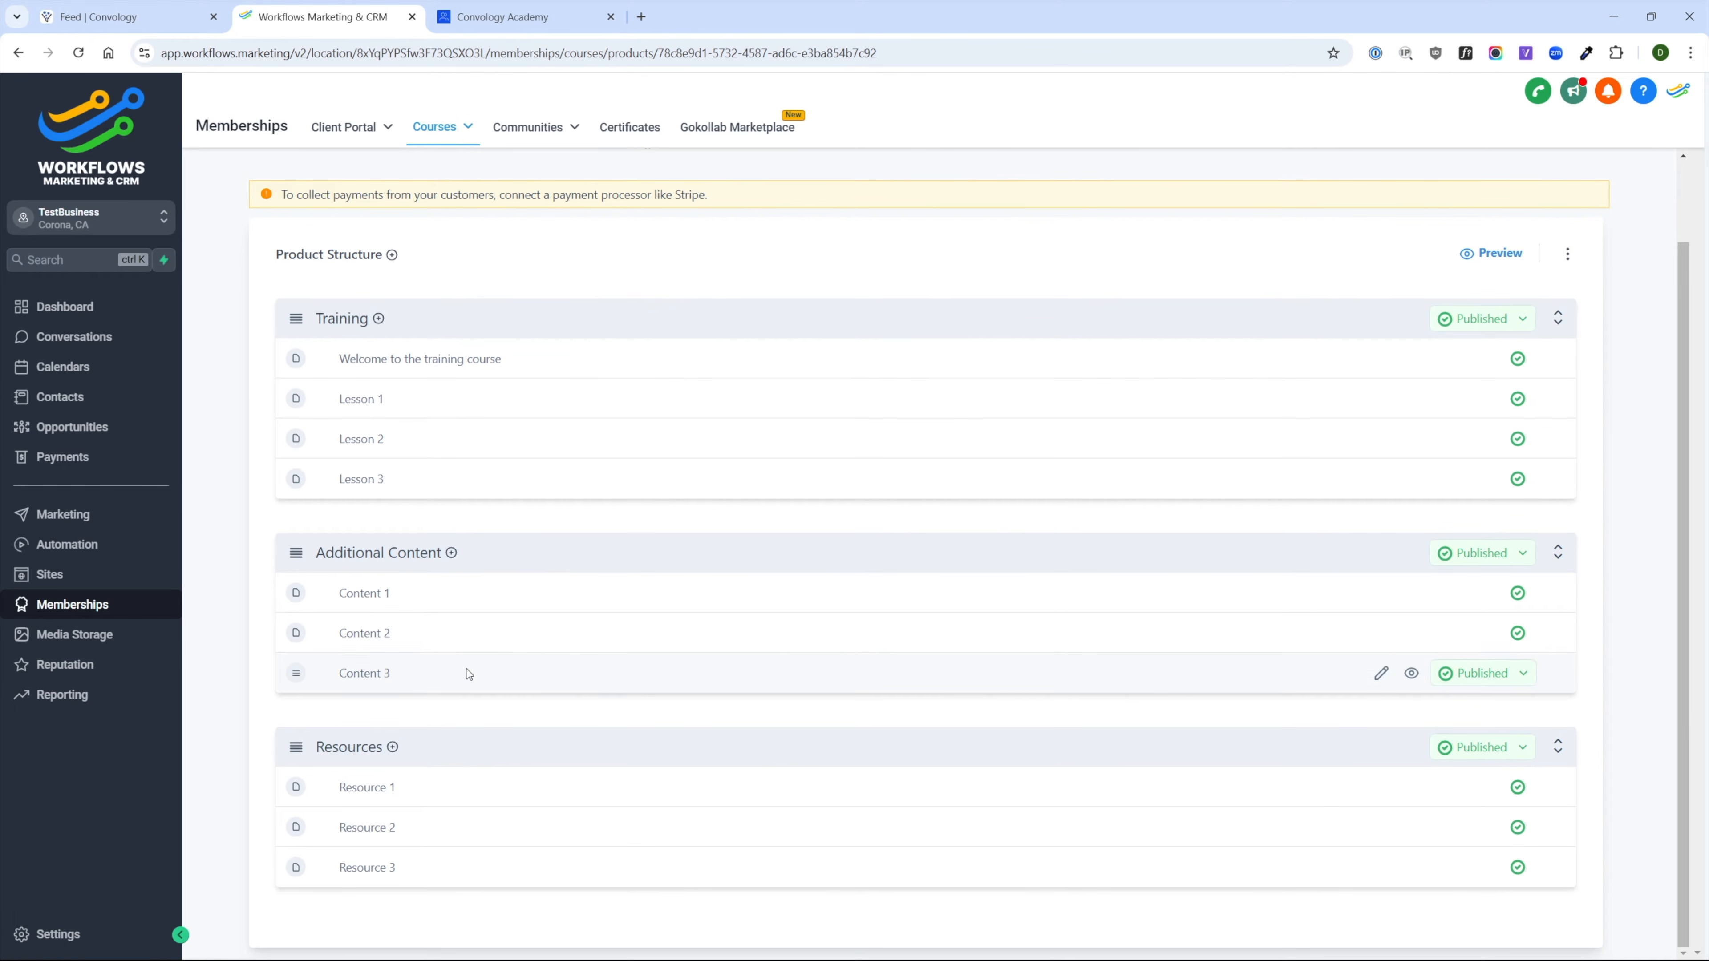
scroll(469, 666, "up", 3)
- Create a third product from the Marathon Course template, keeping its default name, and look over its outline
left_click(290, 179)
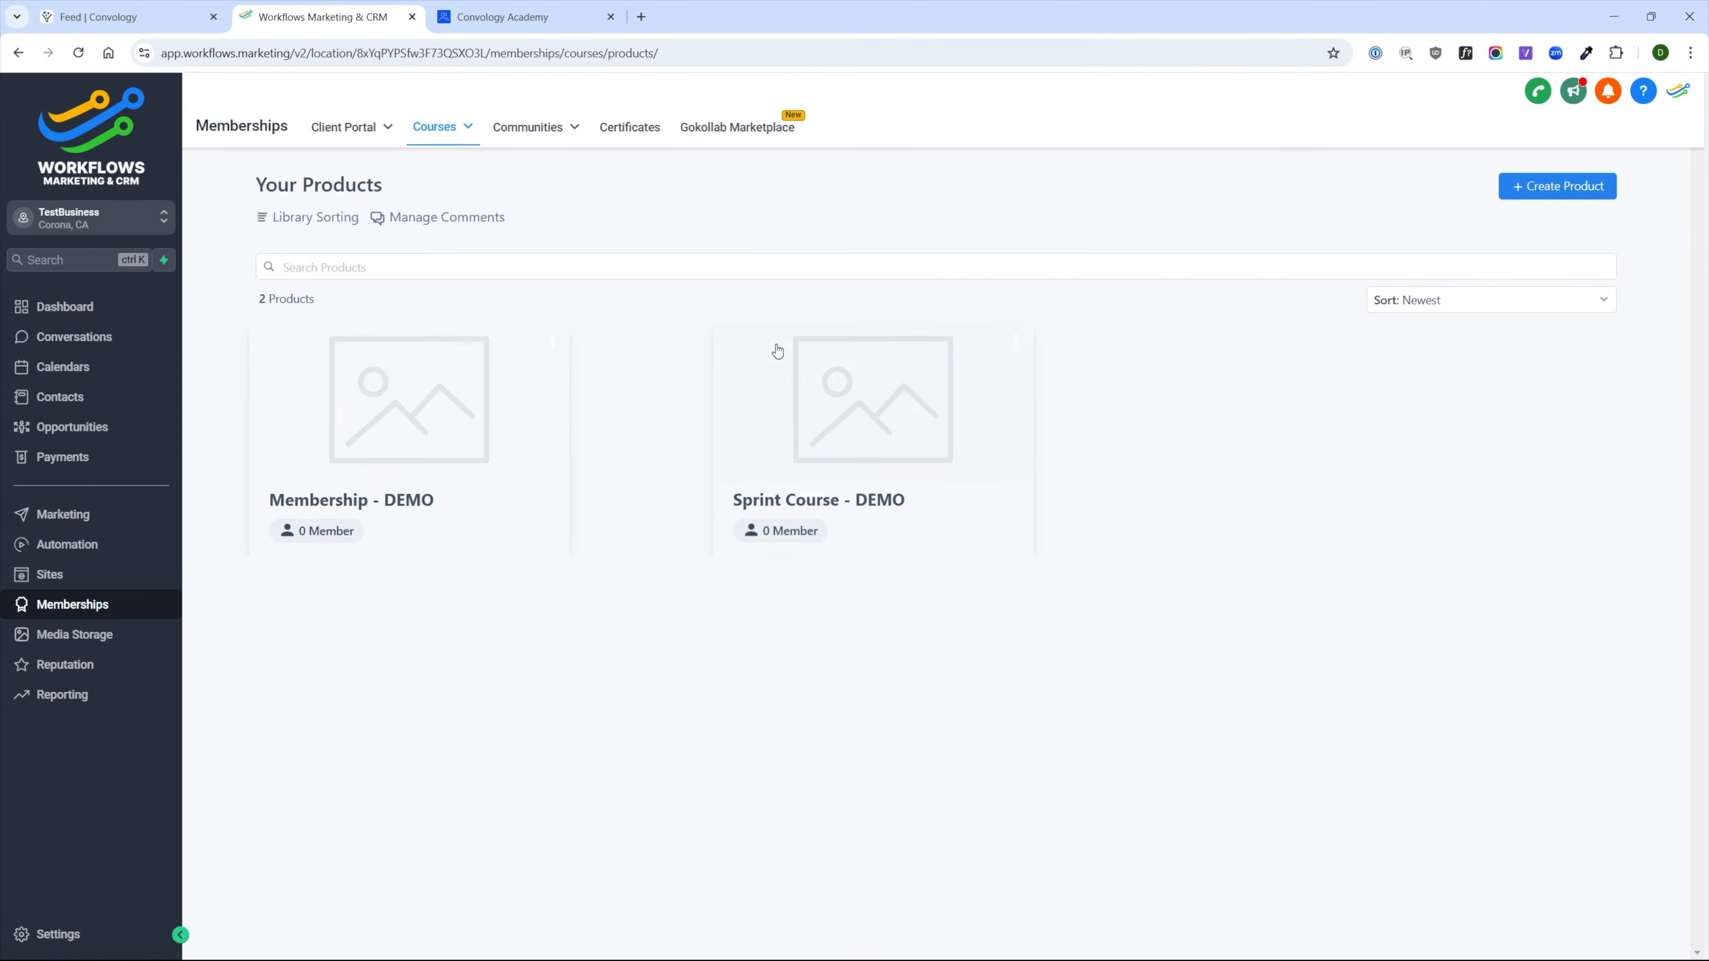
left_click(1558, 187)
left_click(1566, 219)
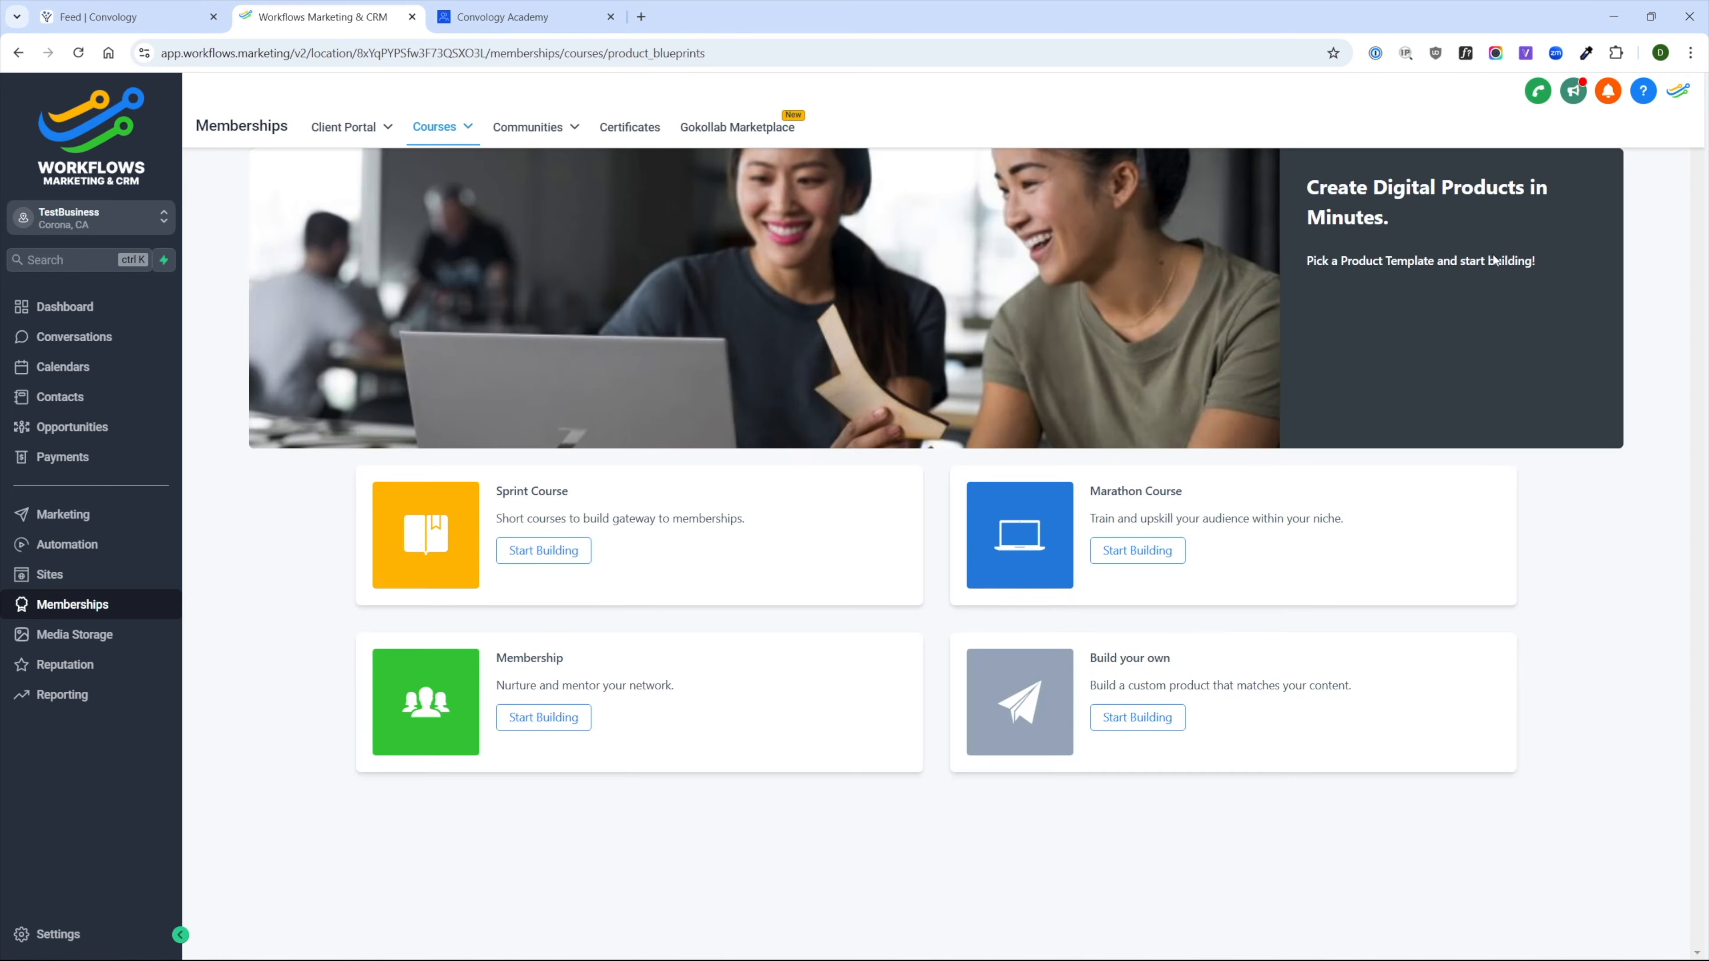
left_click(1142, 553)
left_click(1103, 376)
scroll(969, 399, "down", 6)
scroll(970, 399, "up", 8)
- Edit the Marathon Course product's details, change its title to "Marathon Course - DEMO", and save
left_click(276, 175)
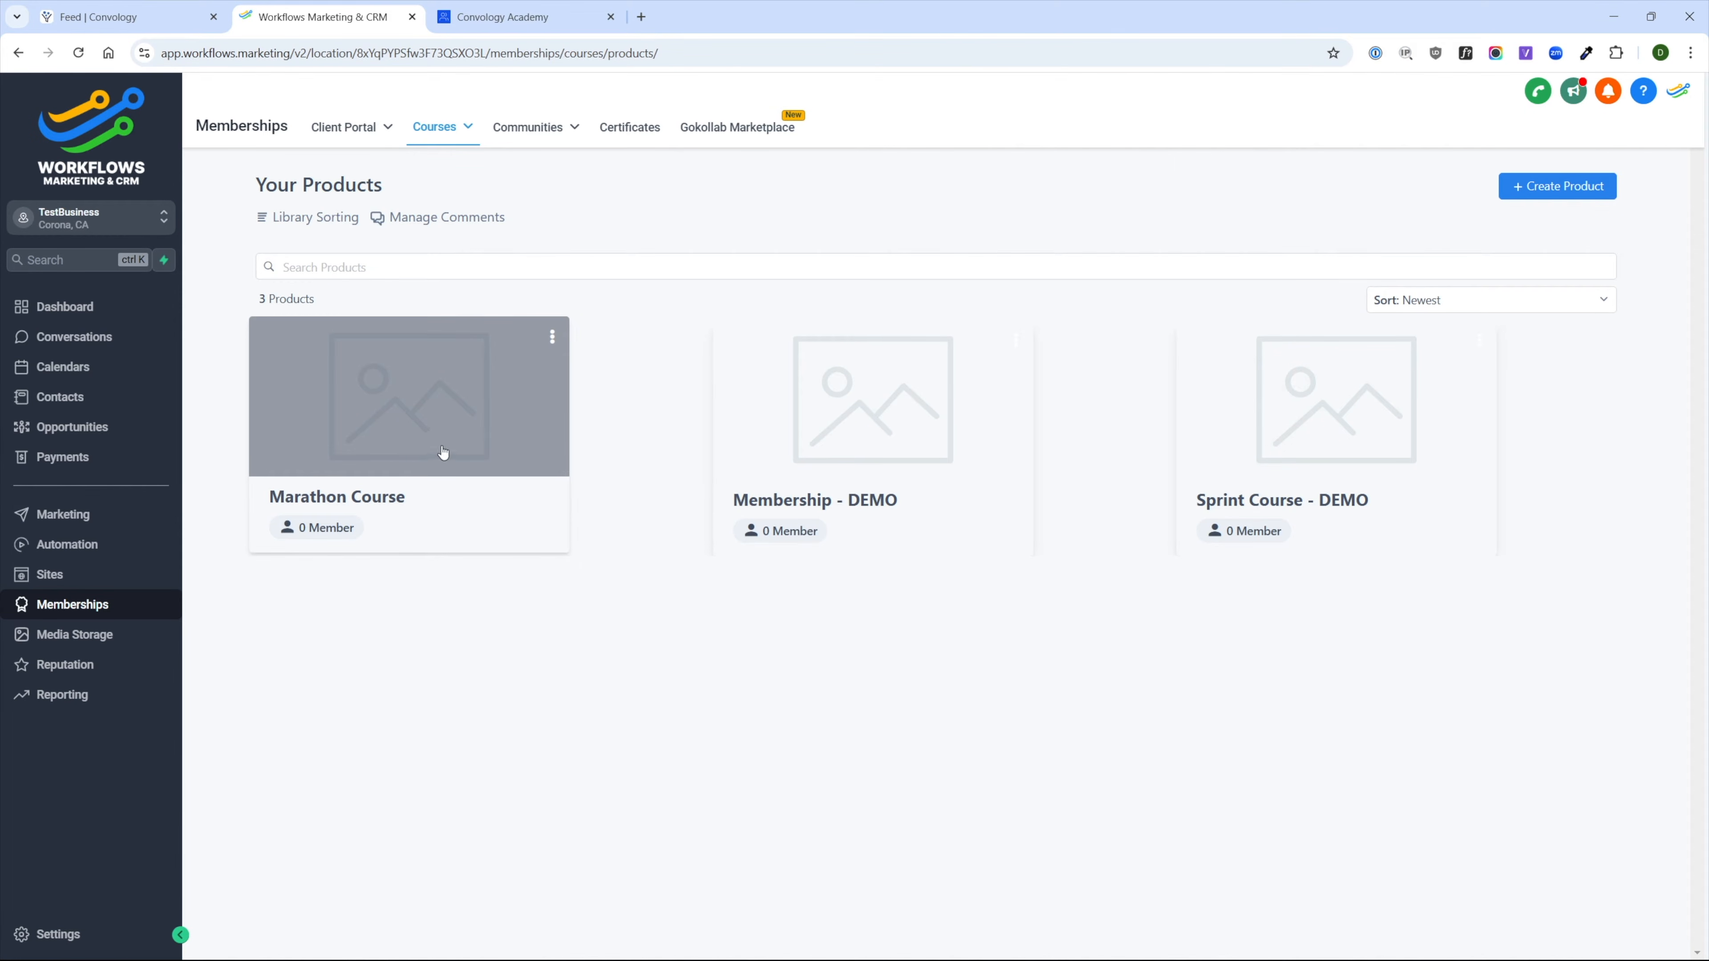
left_click(552, 336)
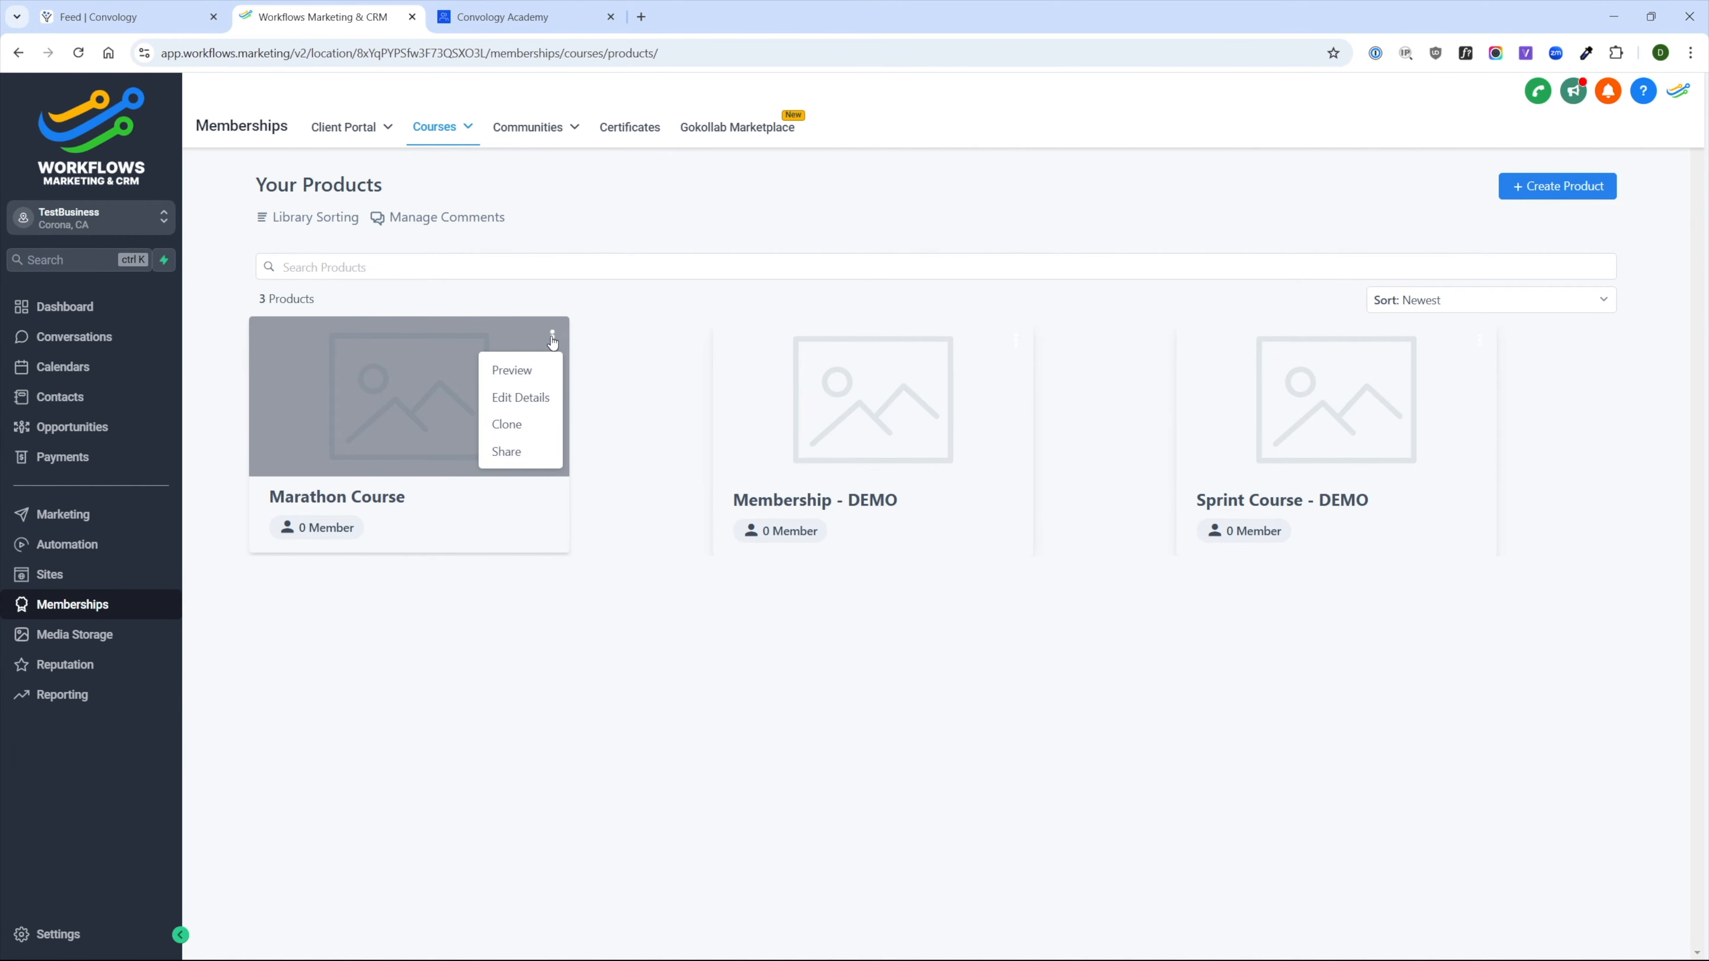
left_click(519, 397)
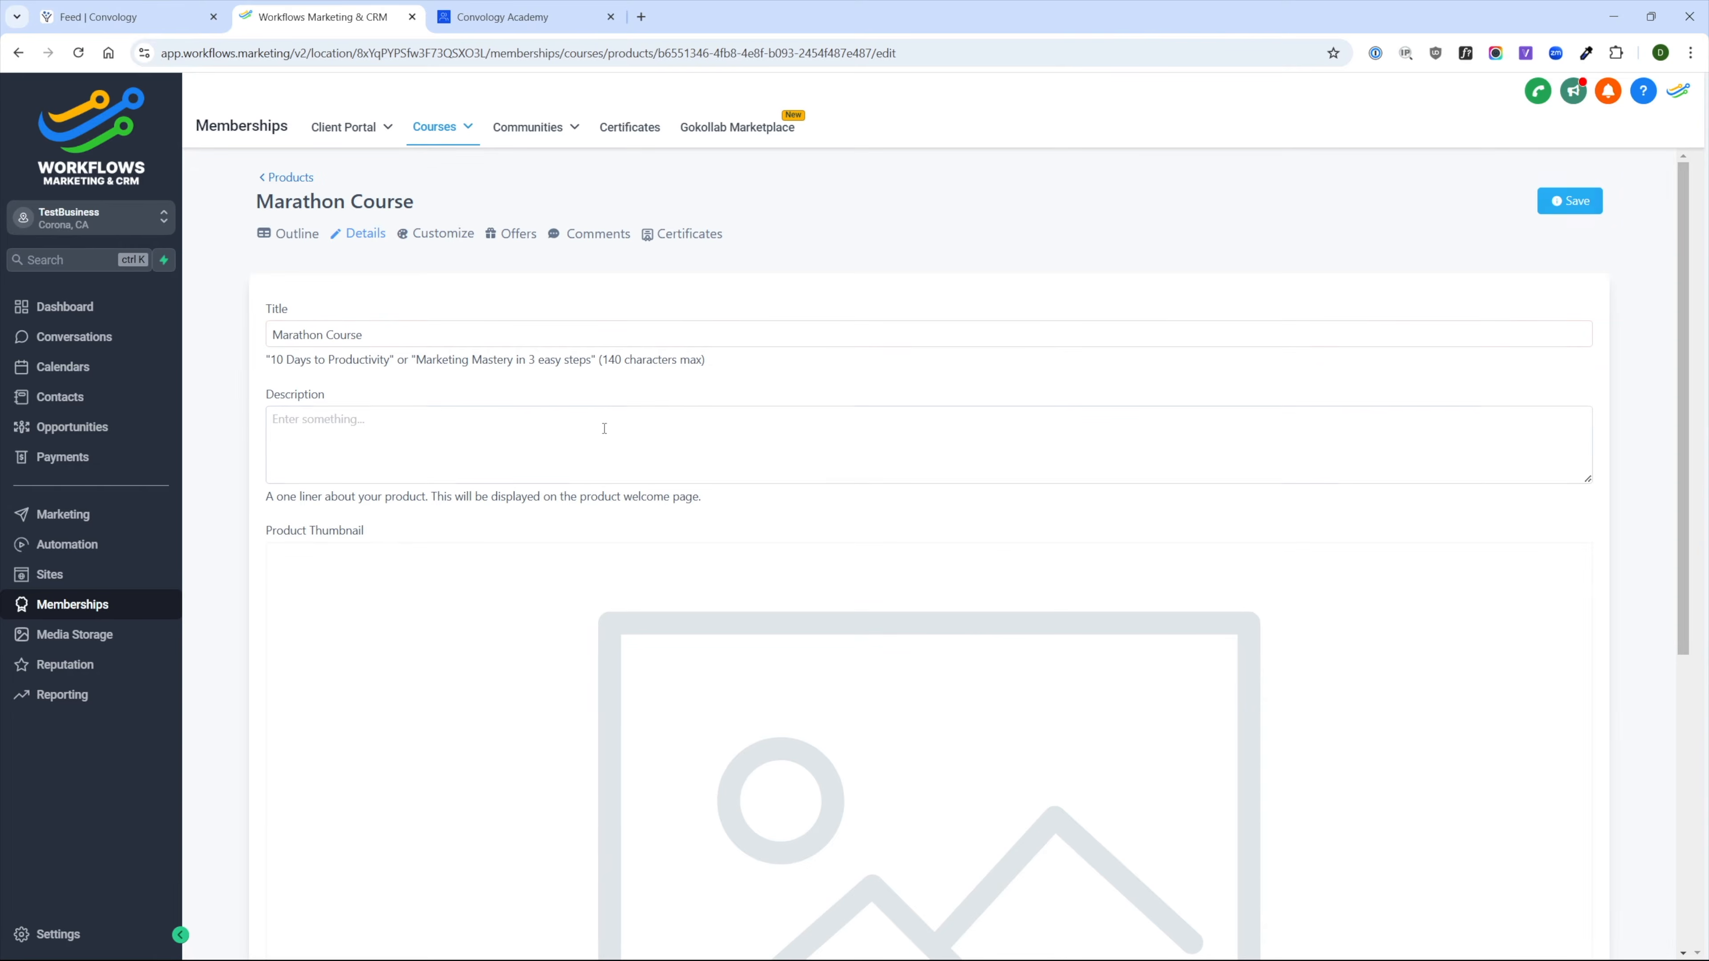
left_click(389, 334)
type("- DEMO")
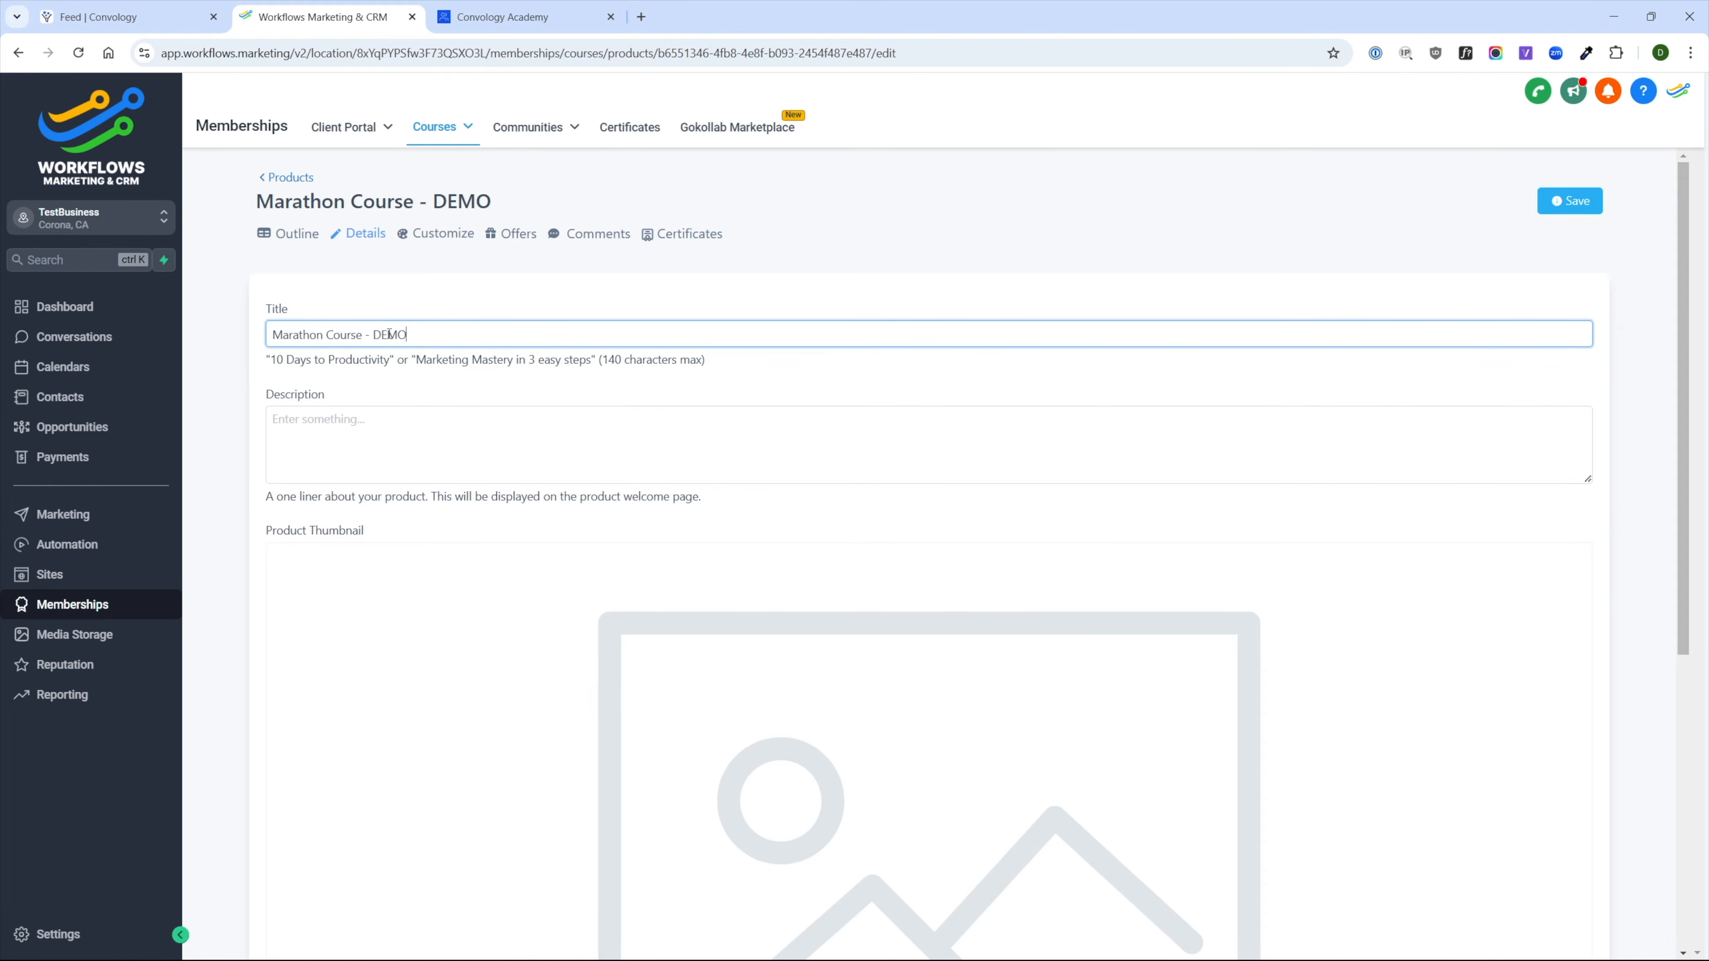
left_click(1573, 201)
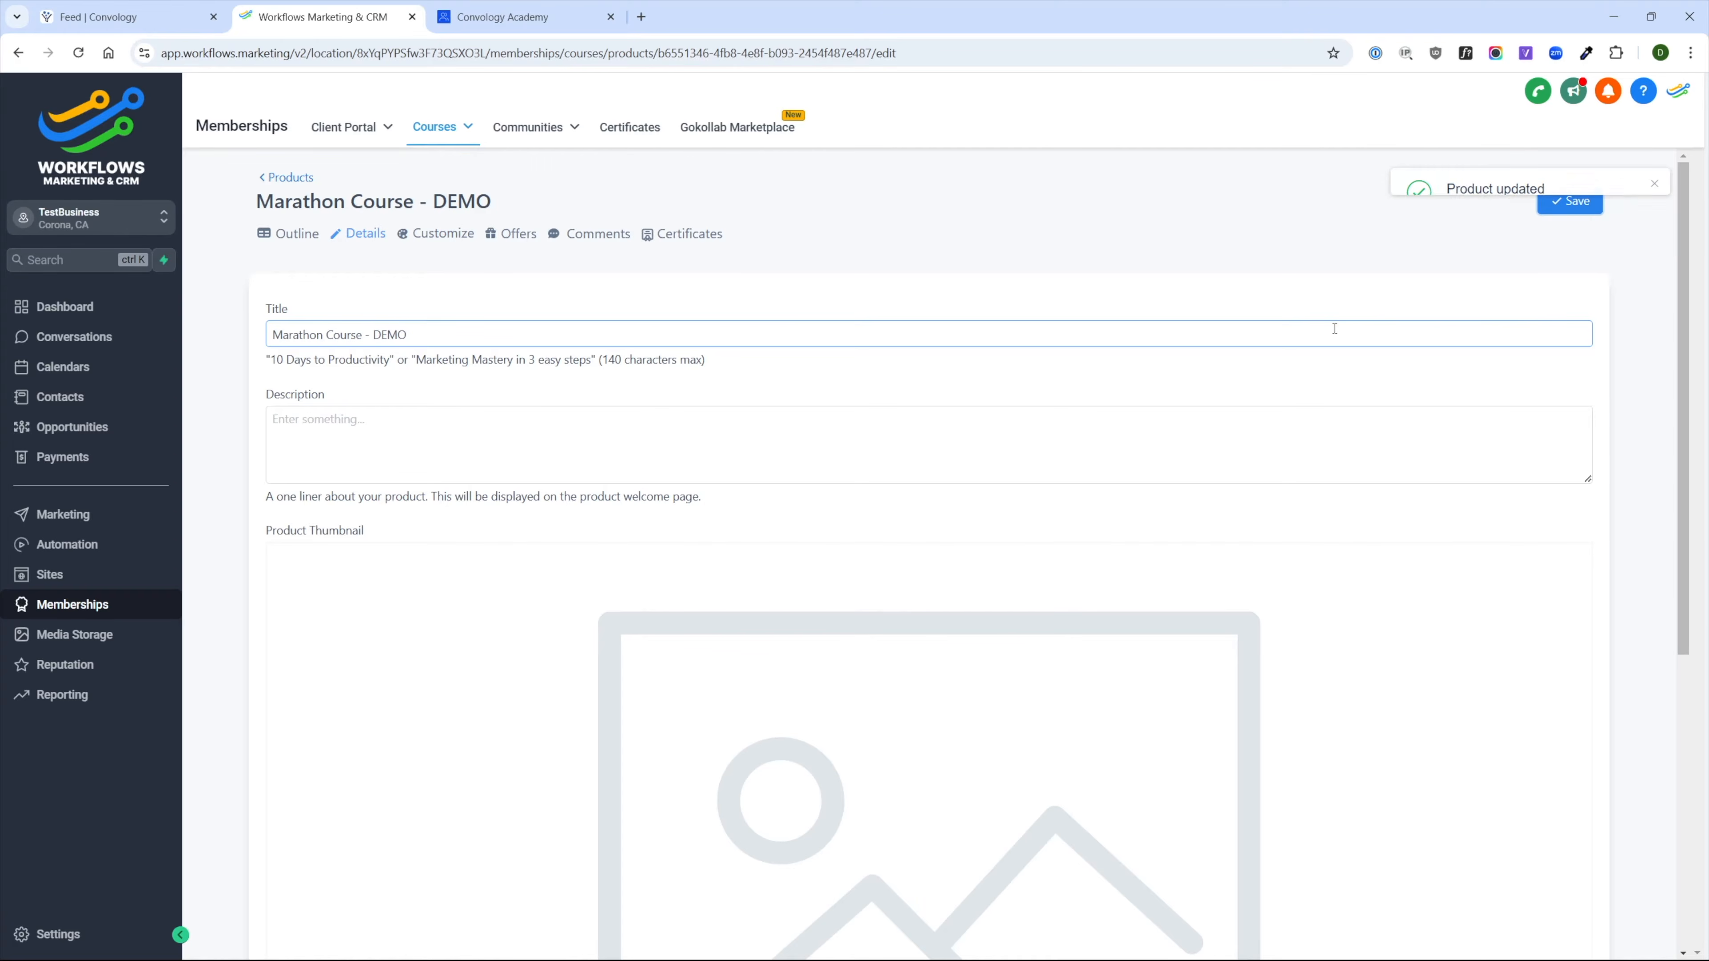
- Upload the HighLevel "The Ultimate Course for Actually Using the Platform" image as the Marathon Course product's thumbnail
left_click(371, 449)
left_click(402, 440)
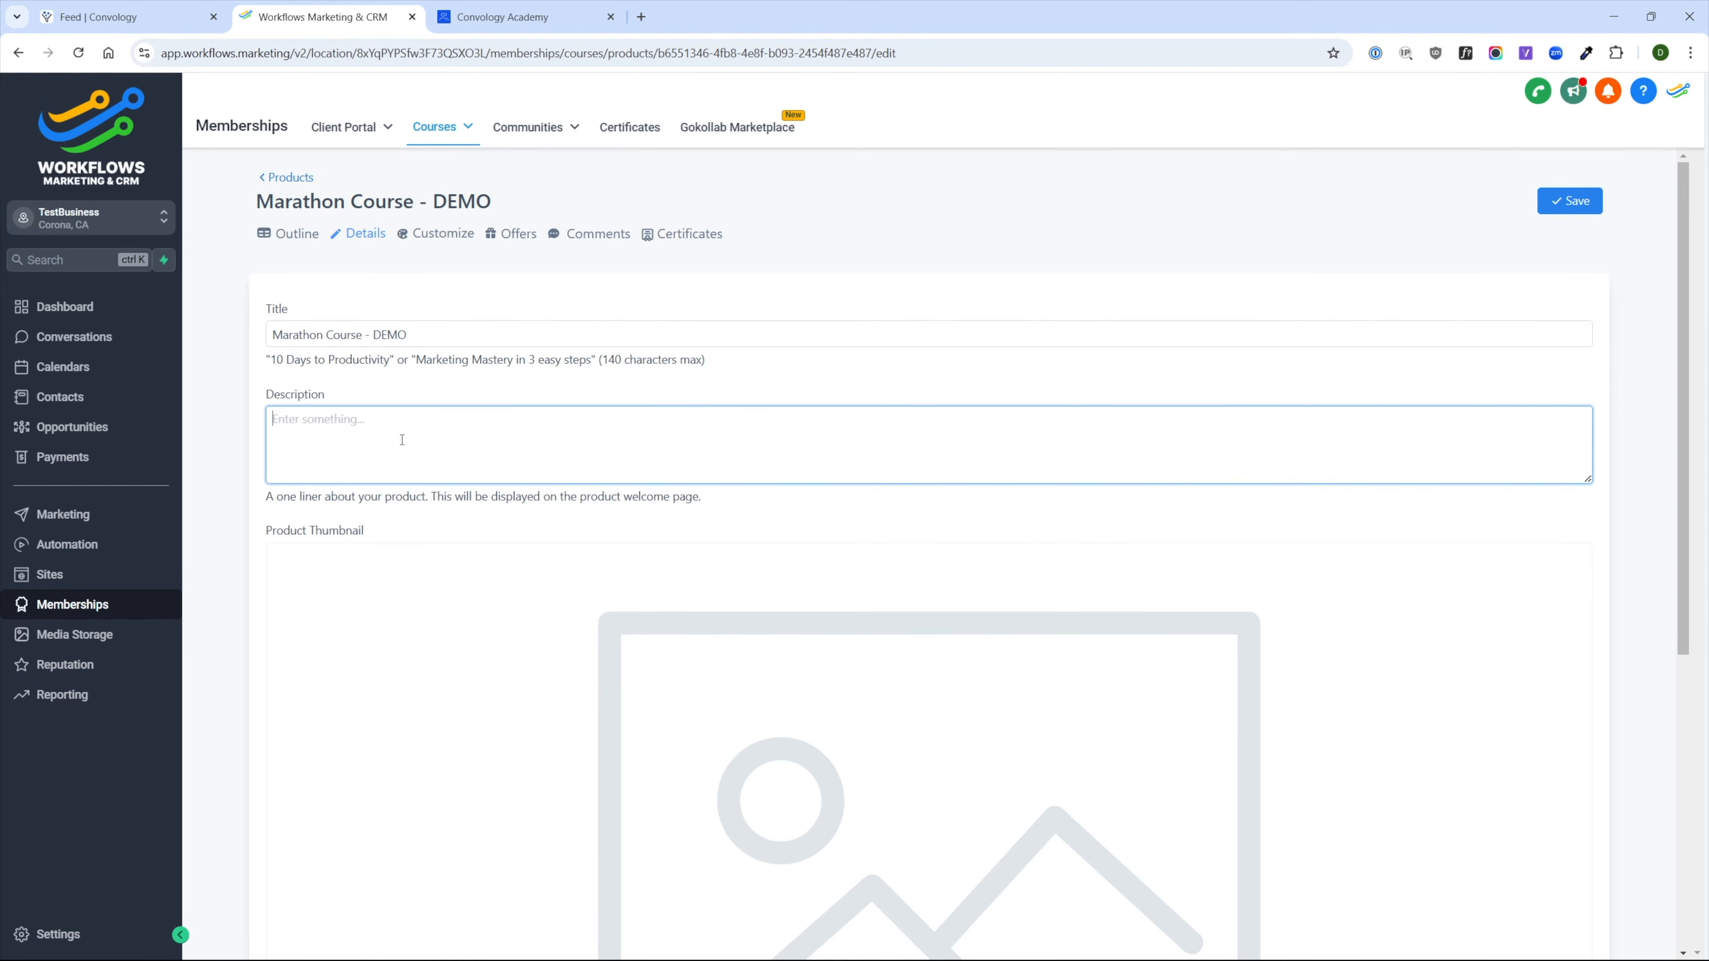
scroll(571, 430, "down", 5)
scroll(813, 519, "up", 1)
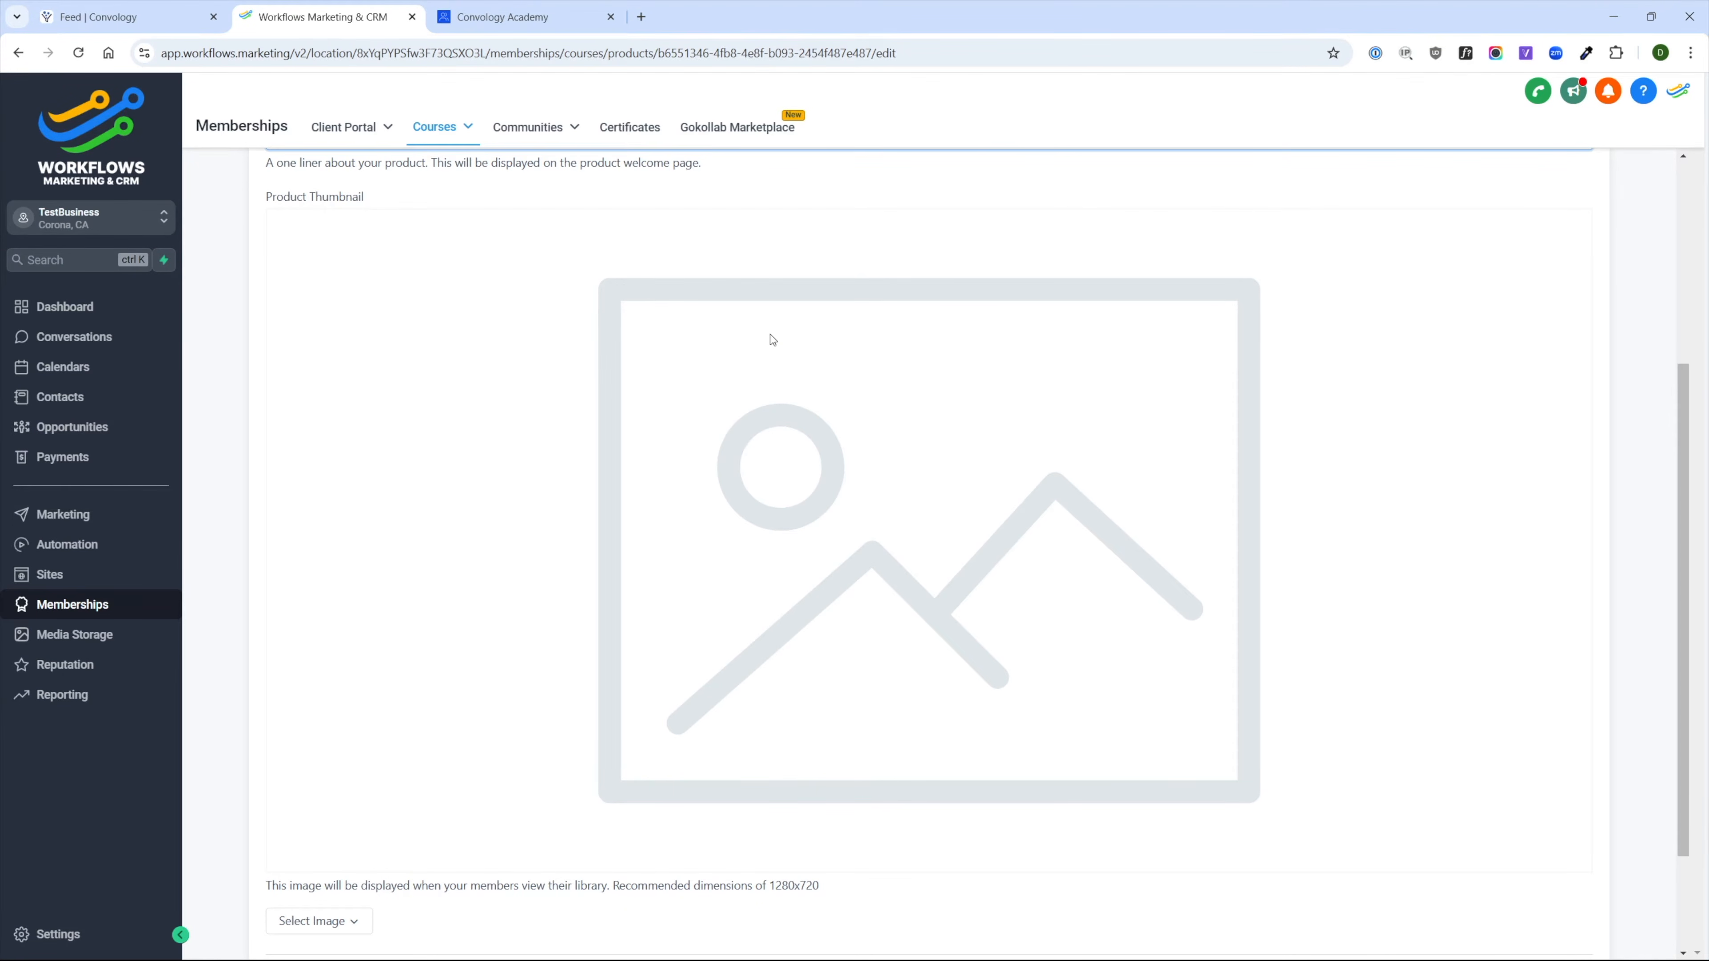
scroll(871, 412, "up", 1)
scroll(842, 390, "down", 3)
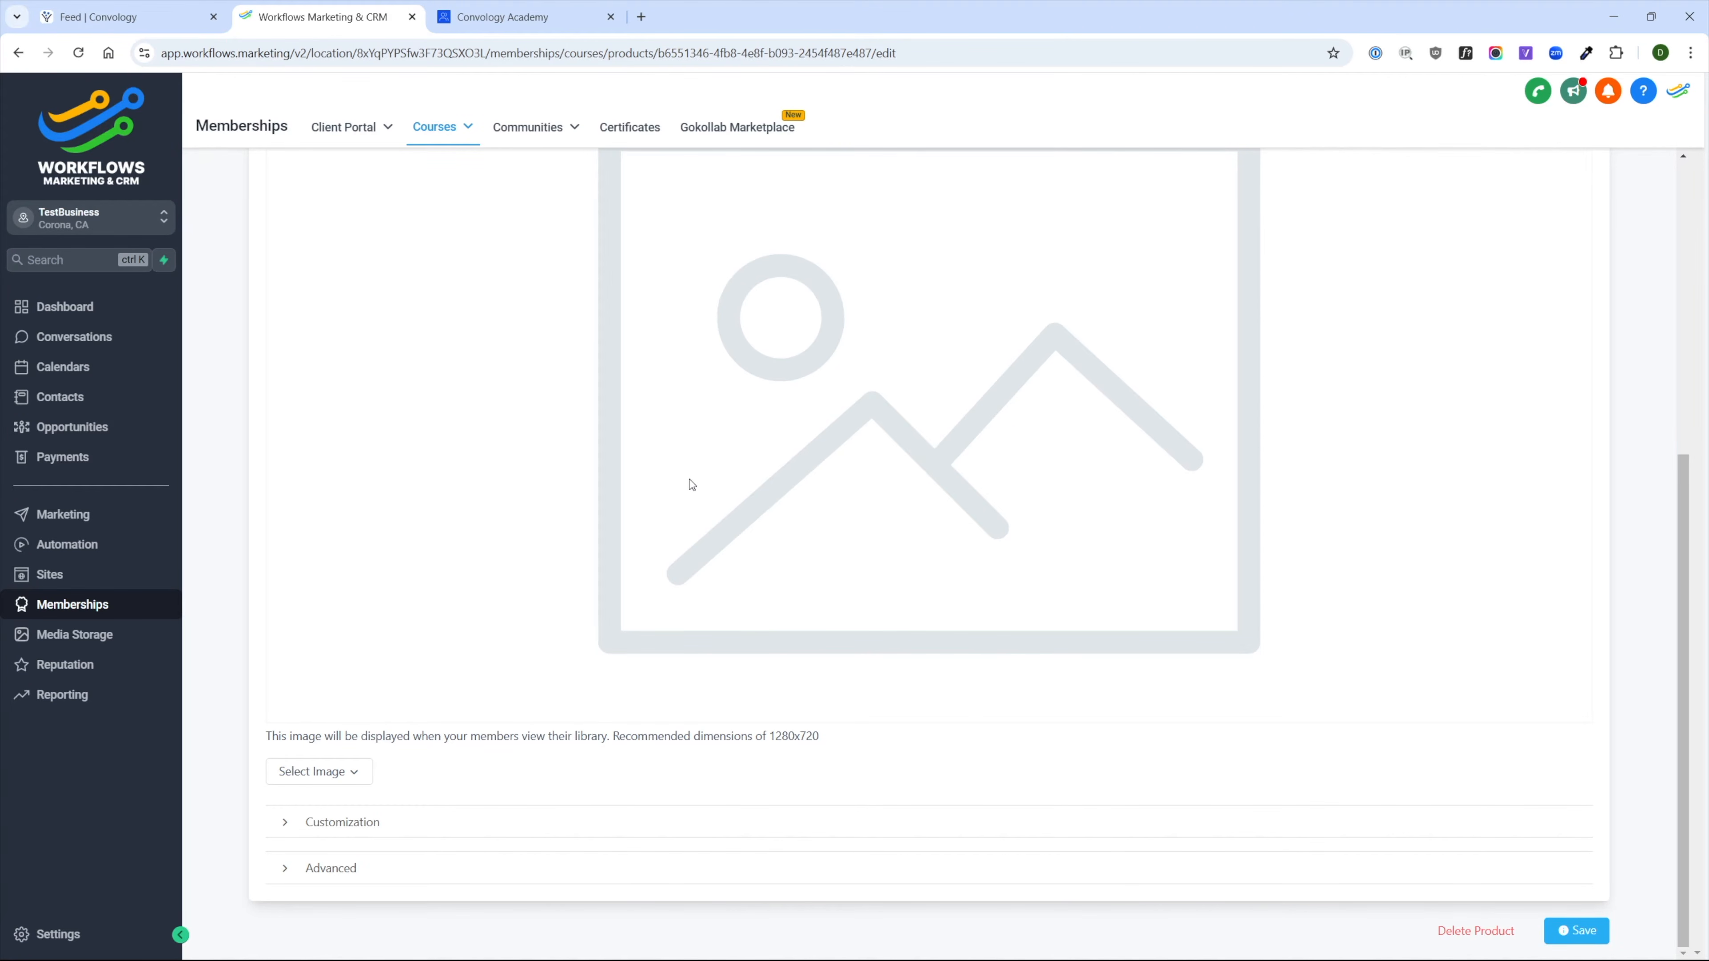
left_click(355, 773)
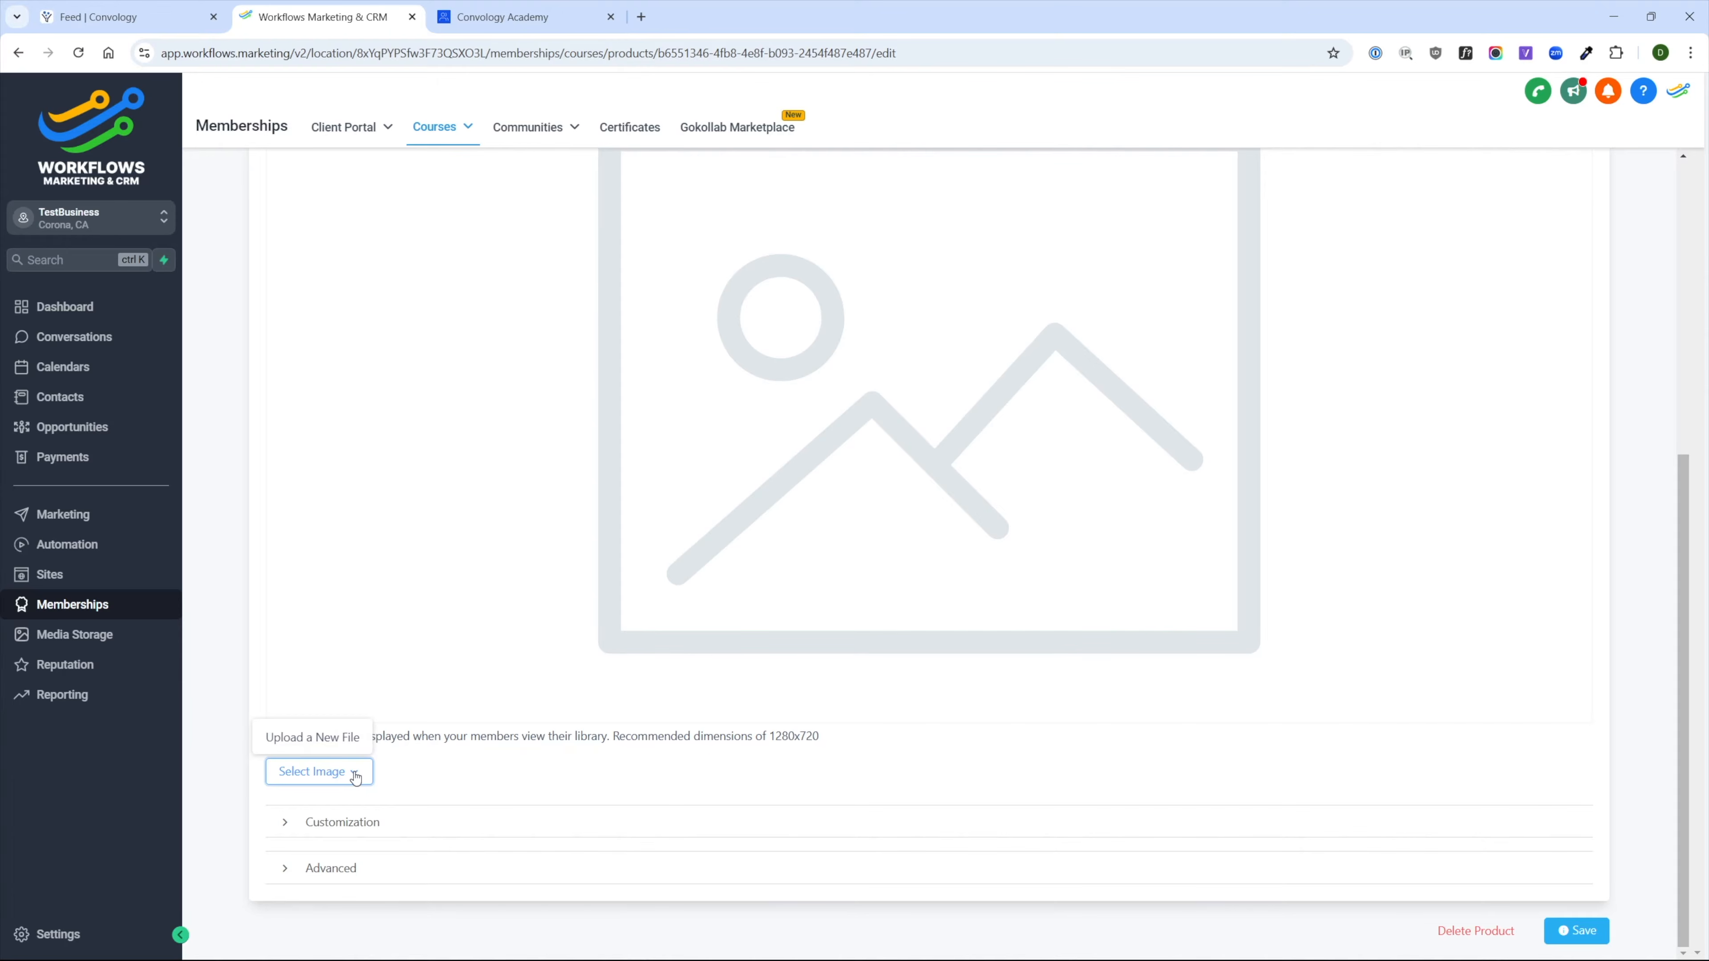
mouse_move(323, 773)
left_click(324, 739)
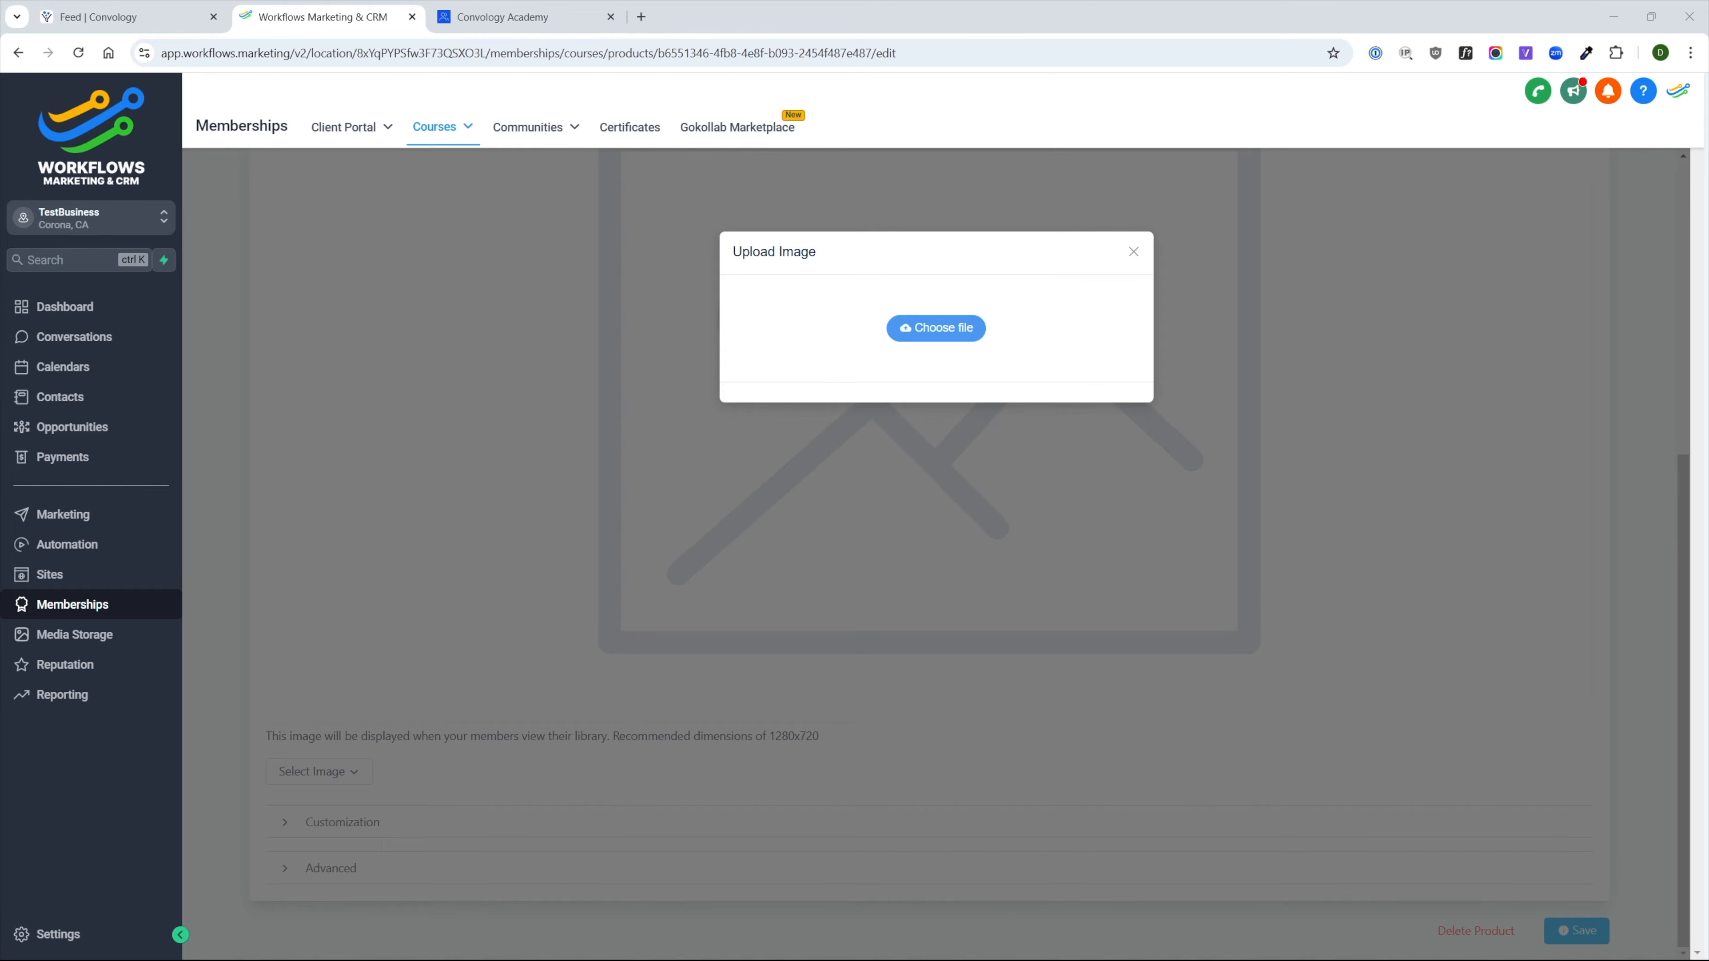
double_click(873, 291)
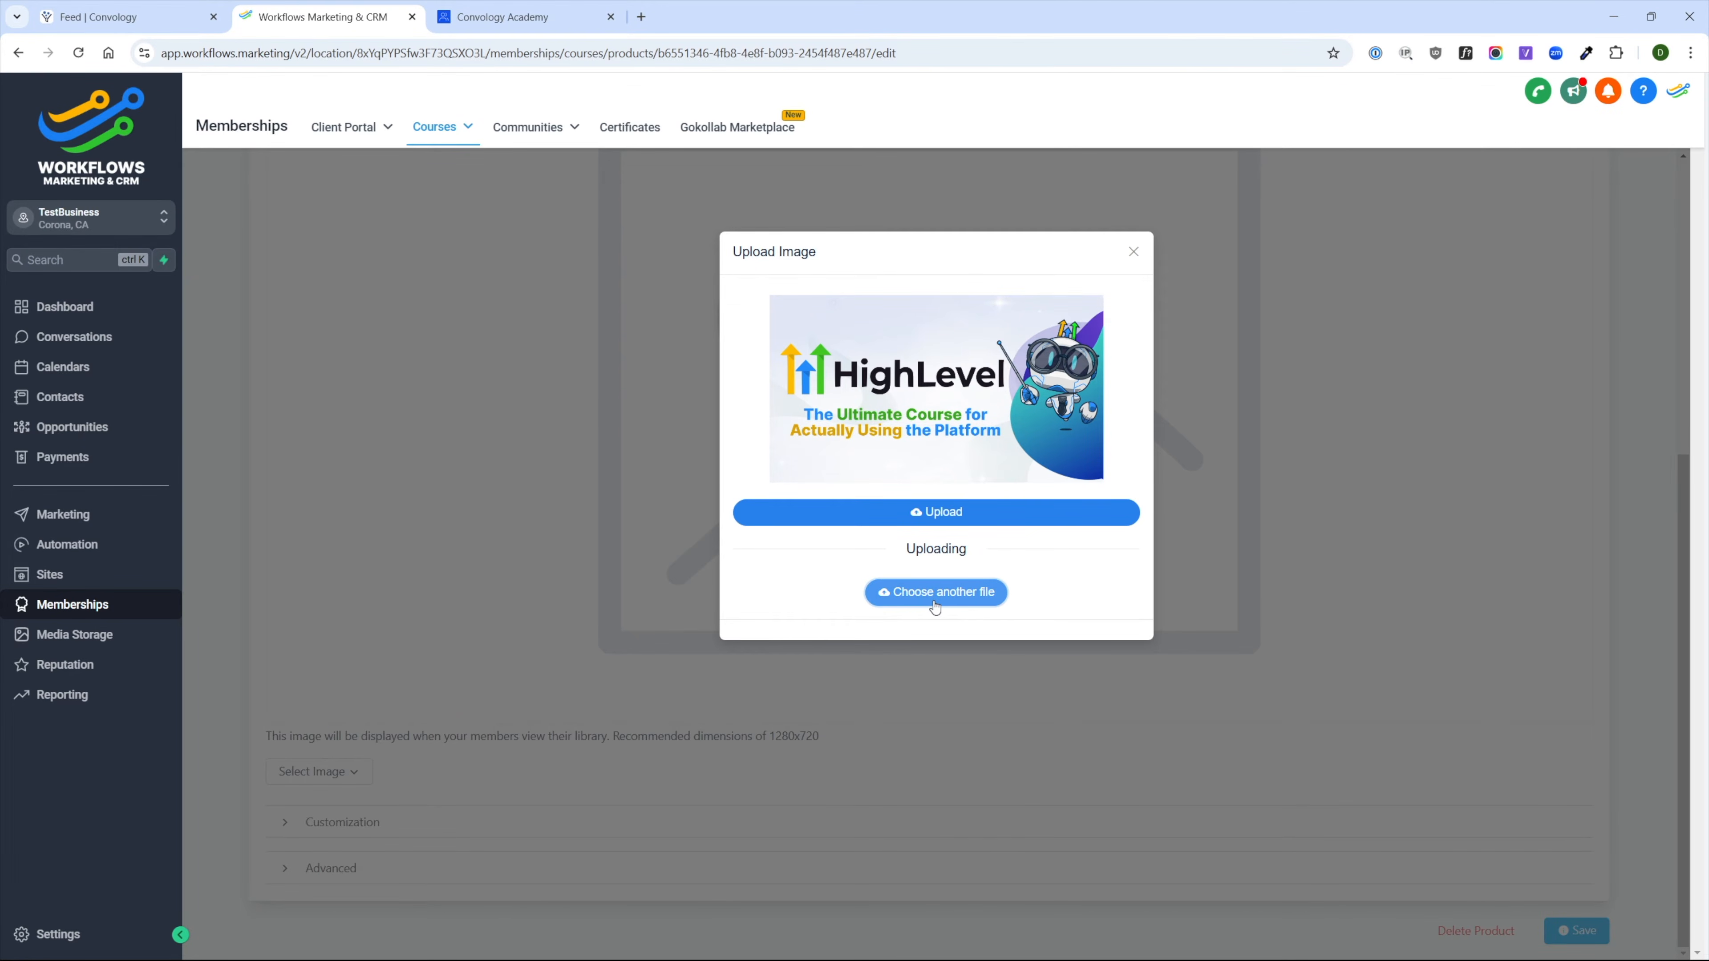
left_click(939, 514)
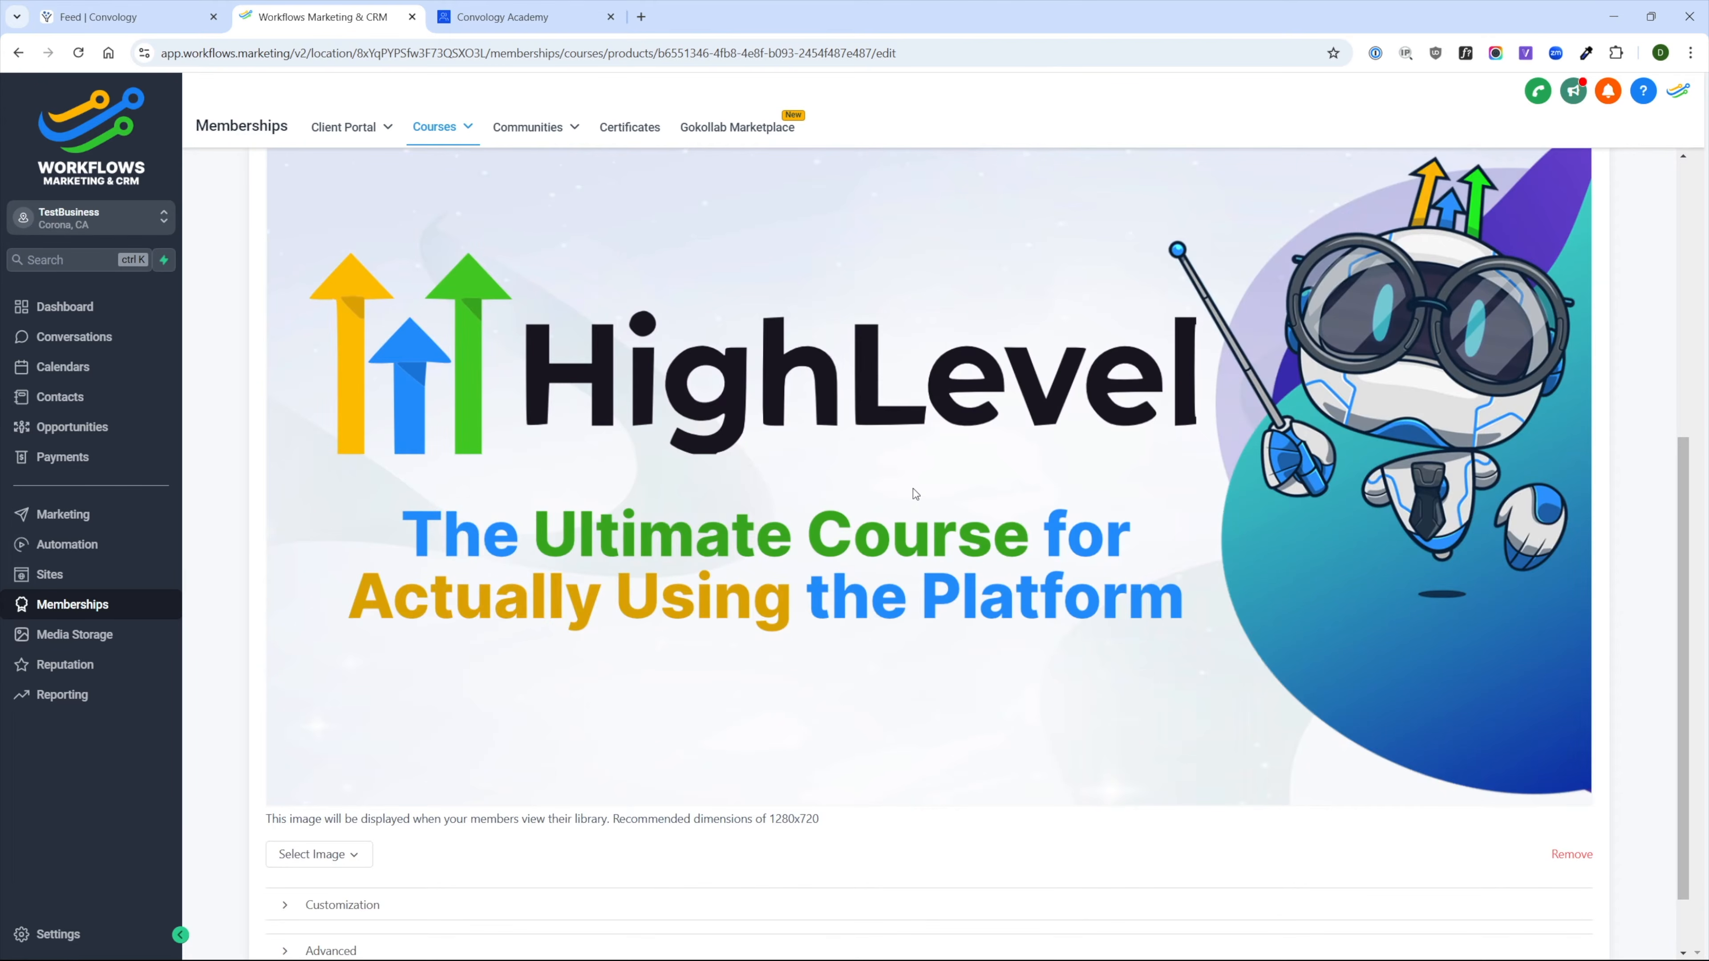
- Fill in the product's instructor details with the instructor's name, the title "Convology" and the bio "Test bio here."
scroll(1065, 460, "down", 1)
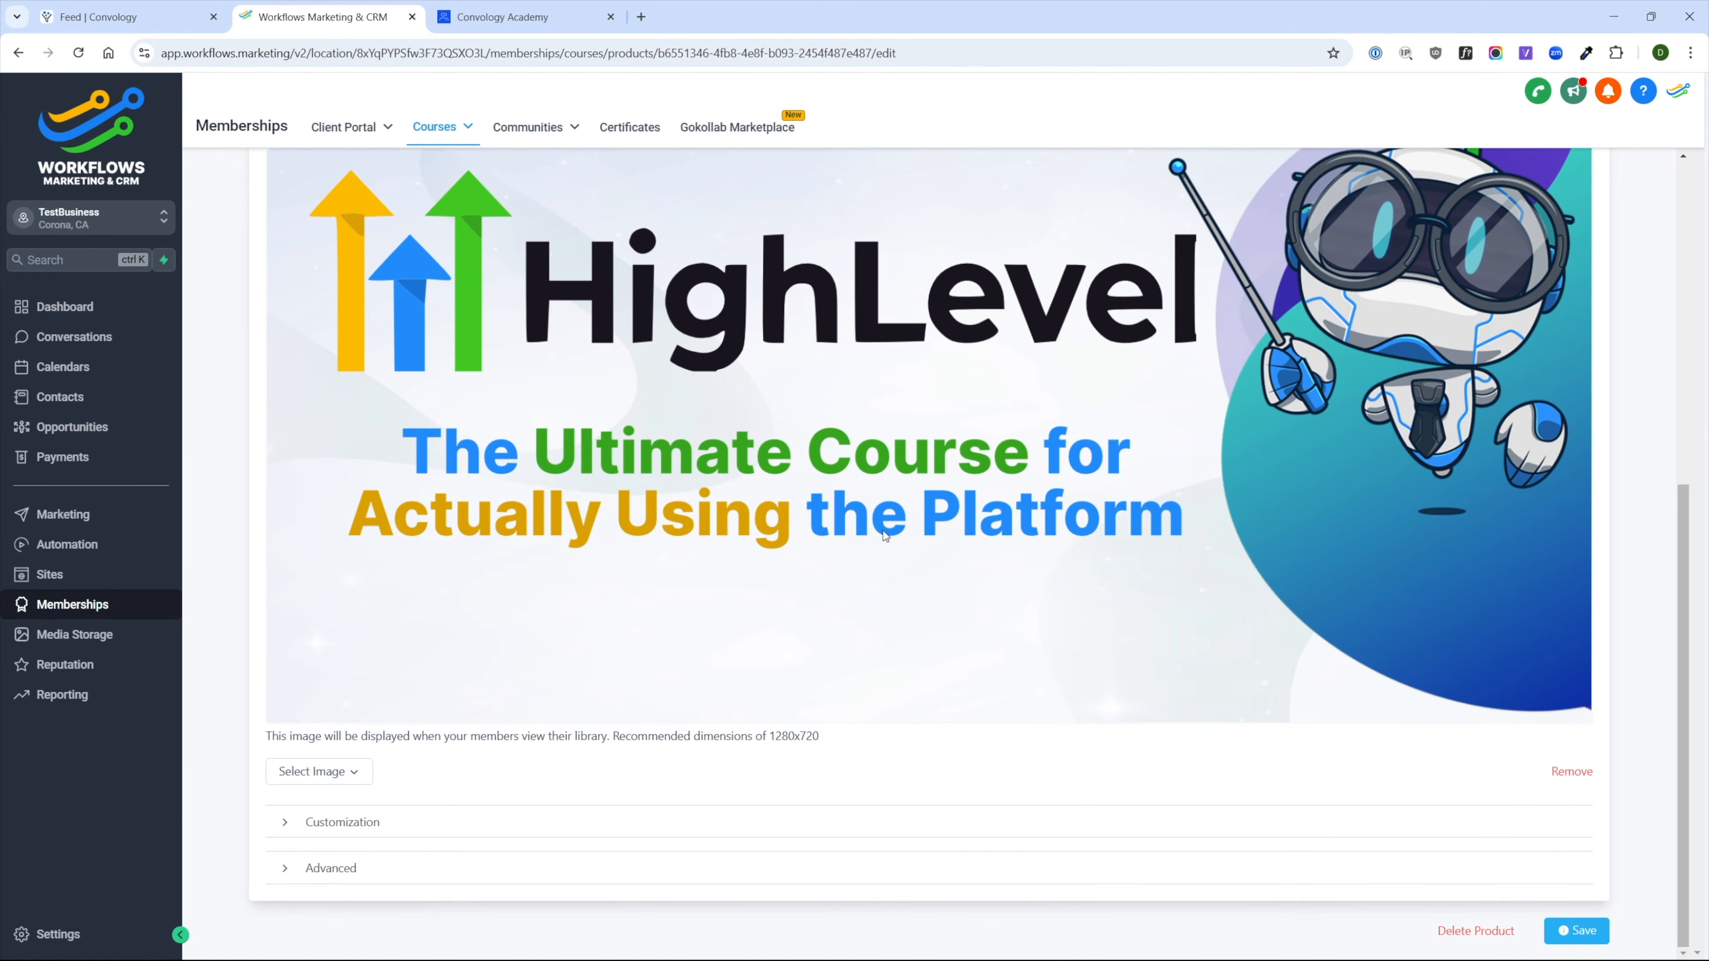
left_click(304, 823)
scroll(352, 603, "down", 7)
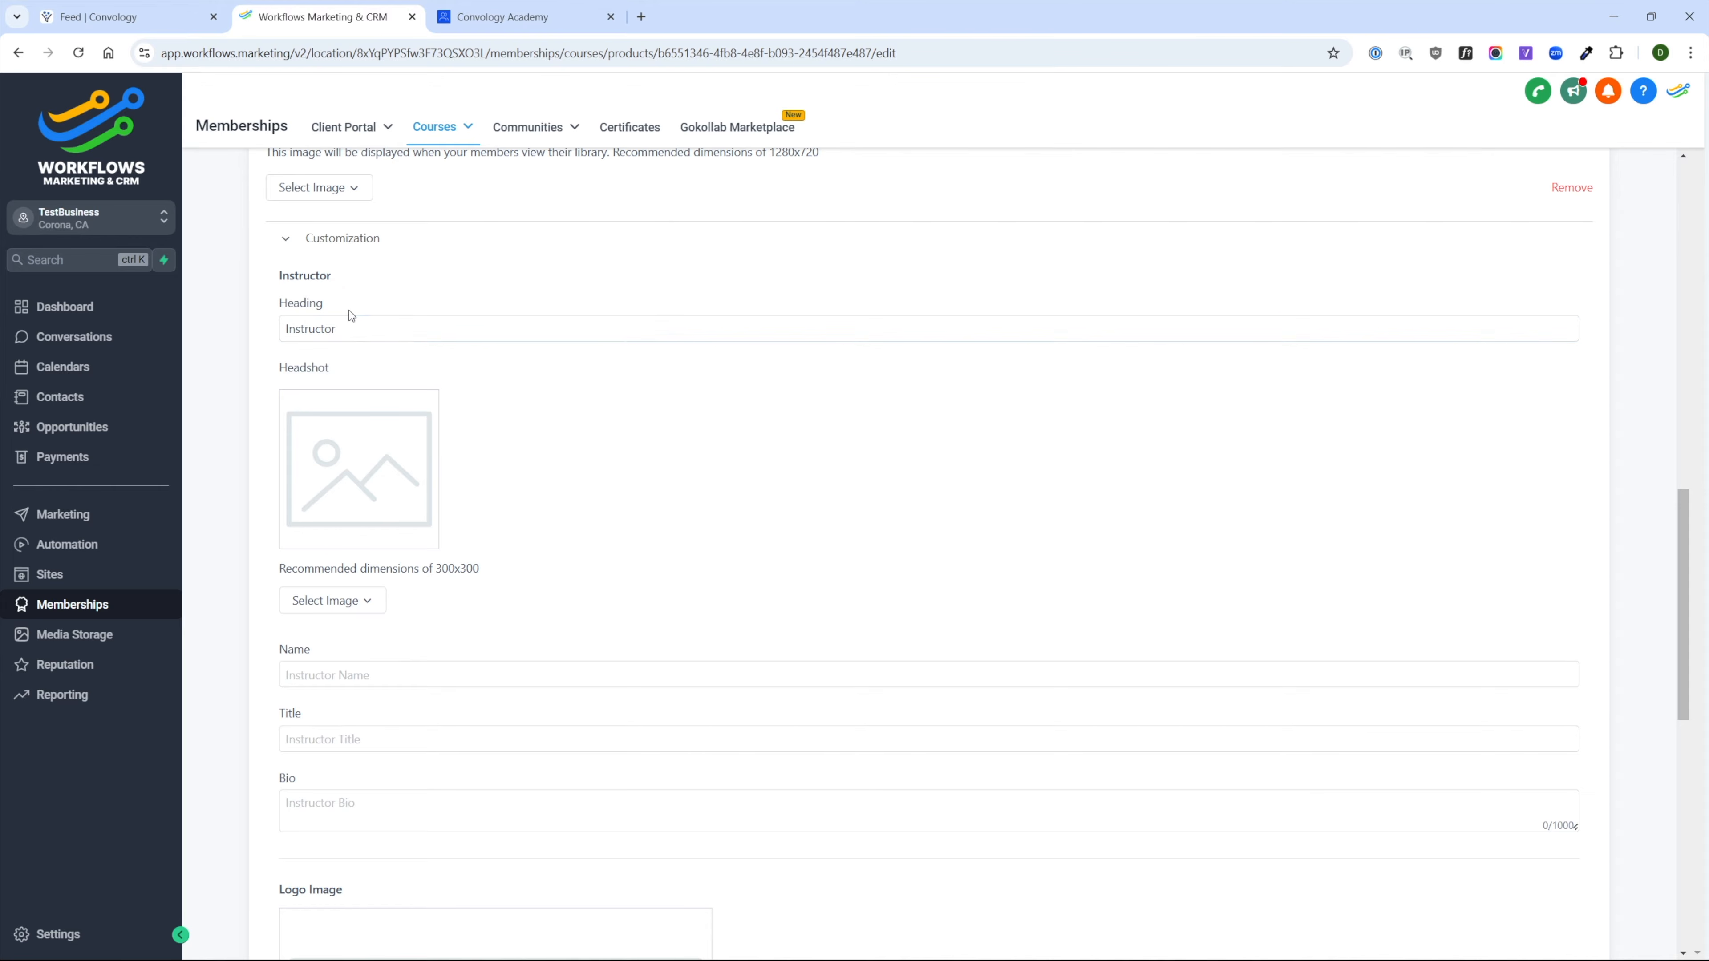
left_click(350, 329)
double_click(336, 328)
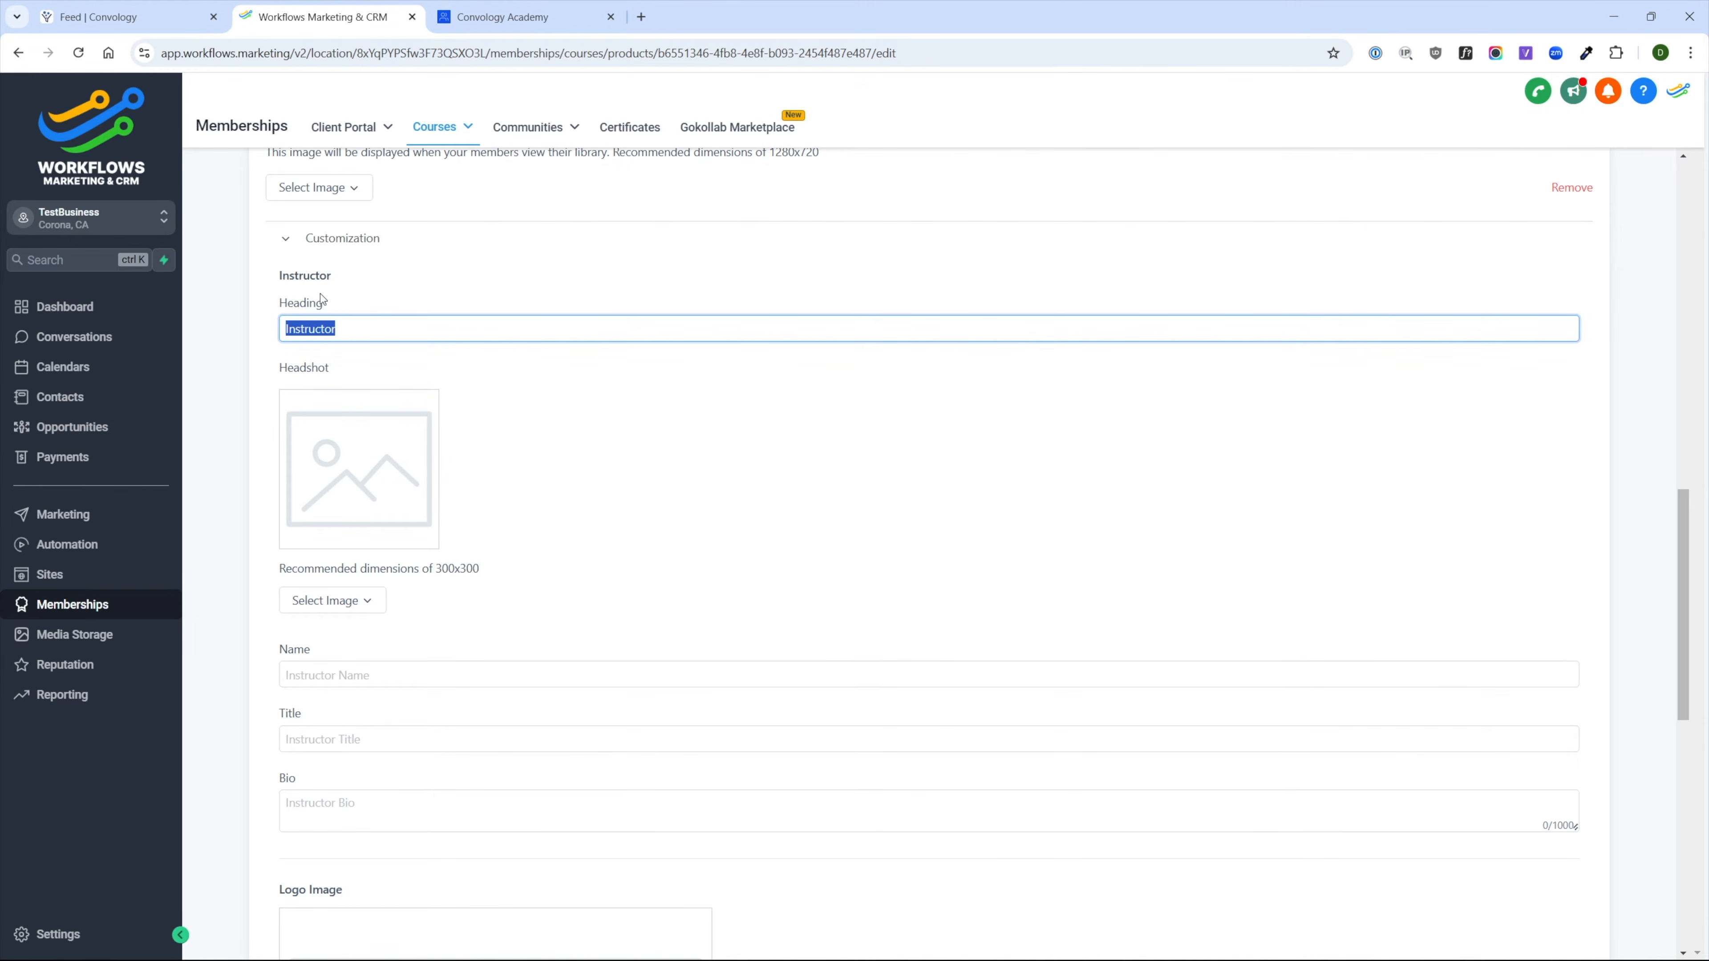
left_click(404, 675)
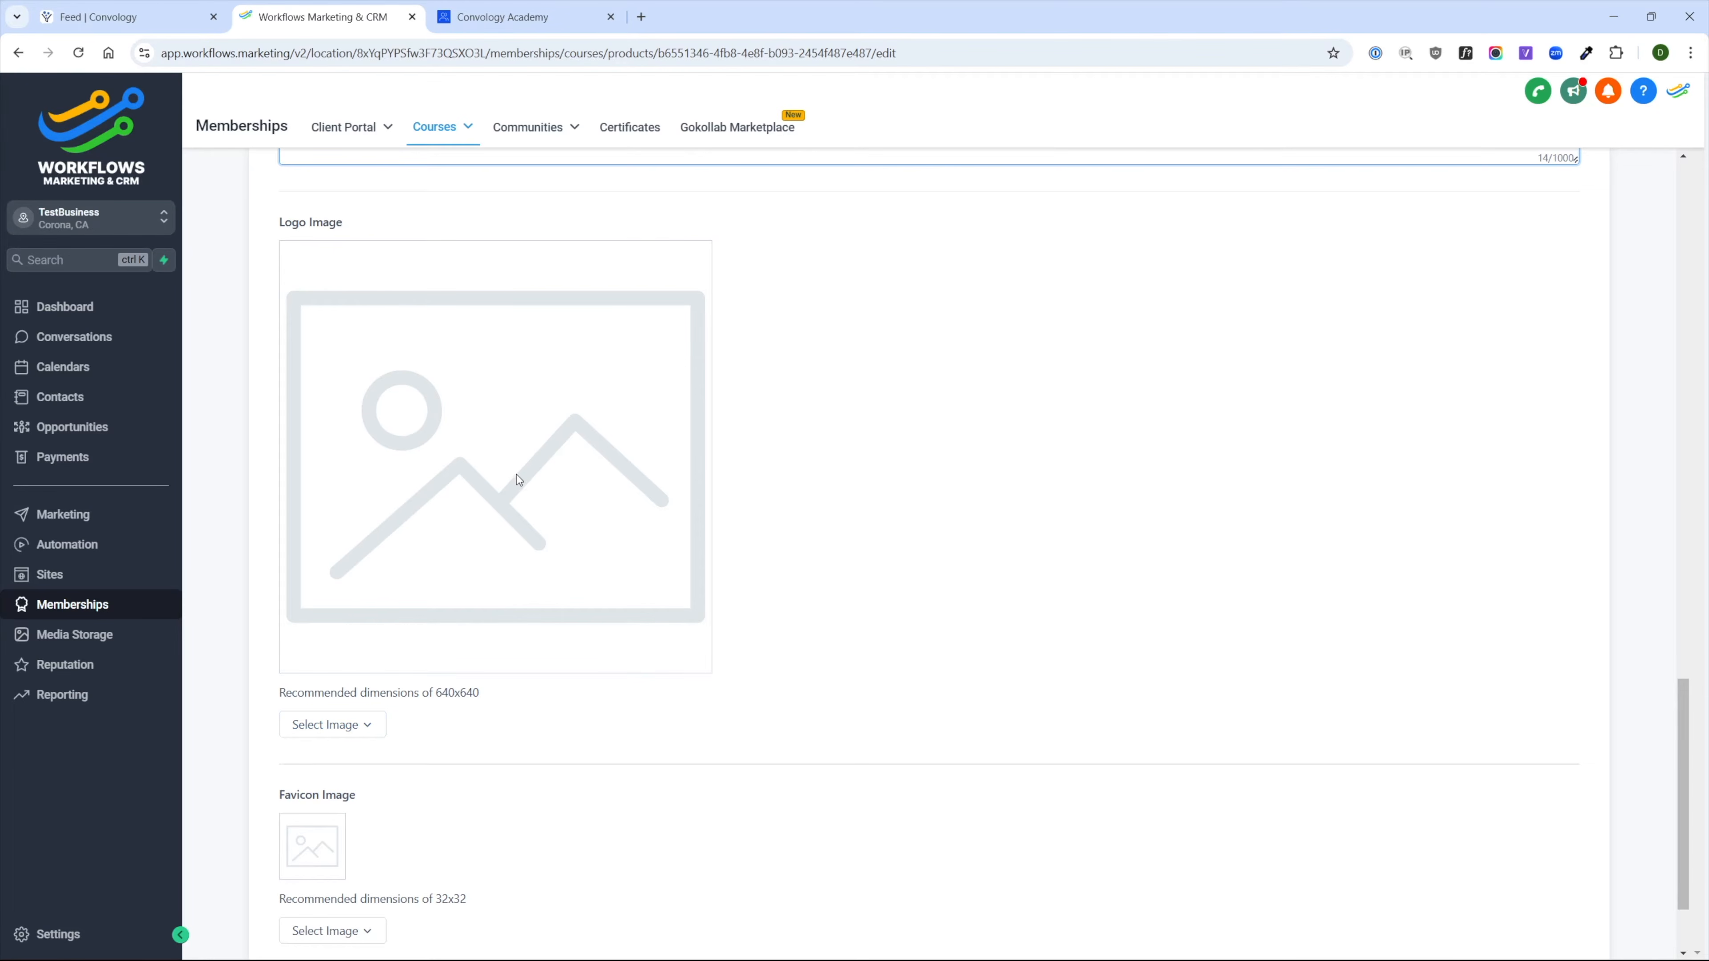
- Add the blue-and-black funnel logo as the product's logo image, check the advanced code settings, and save the product
left_click(330, 725)
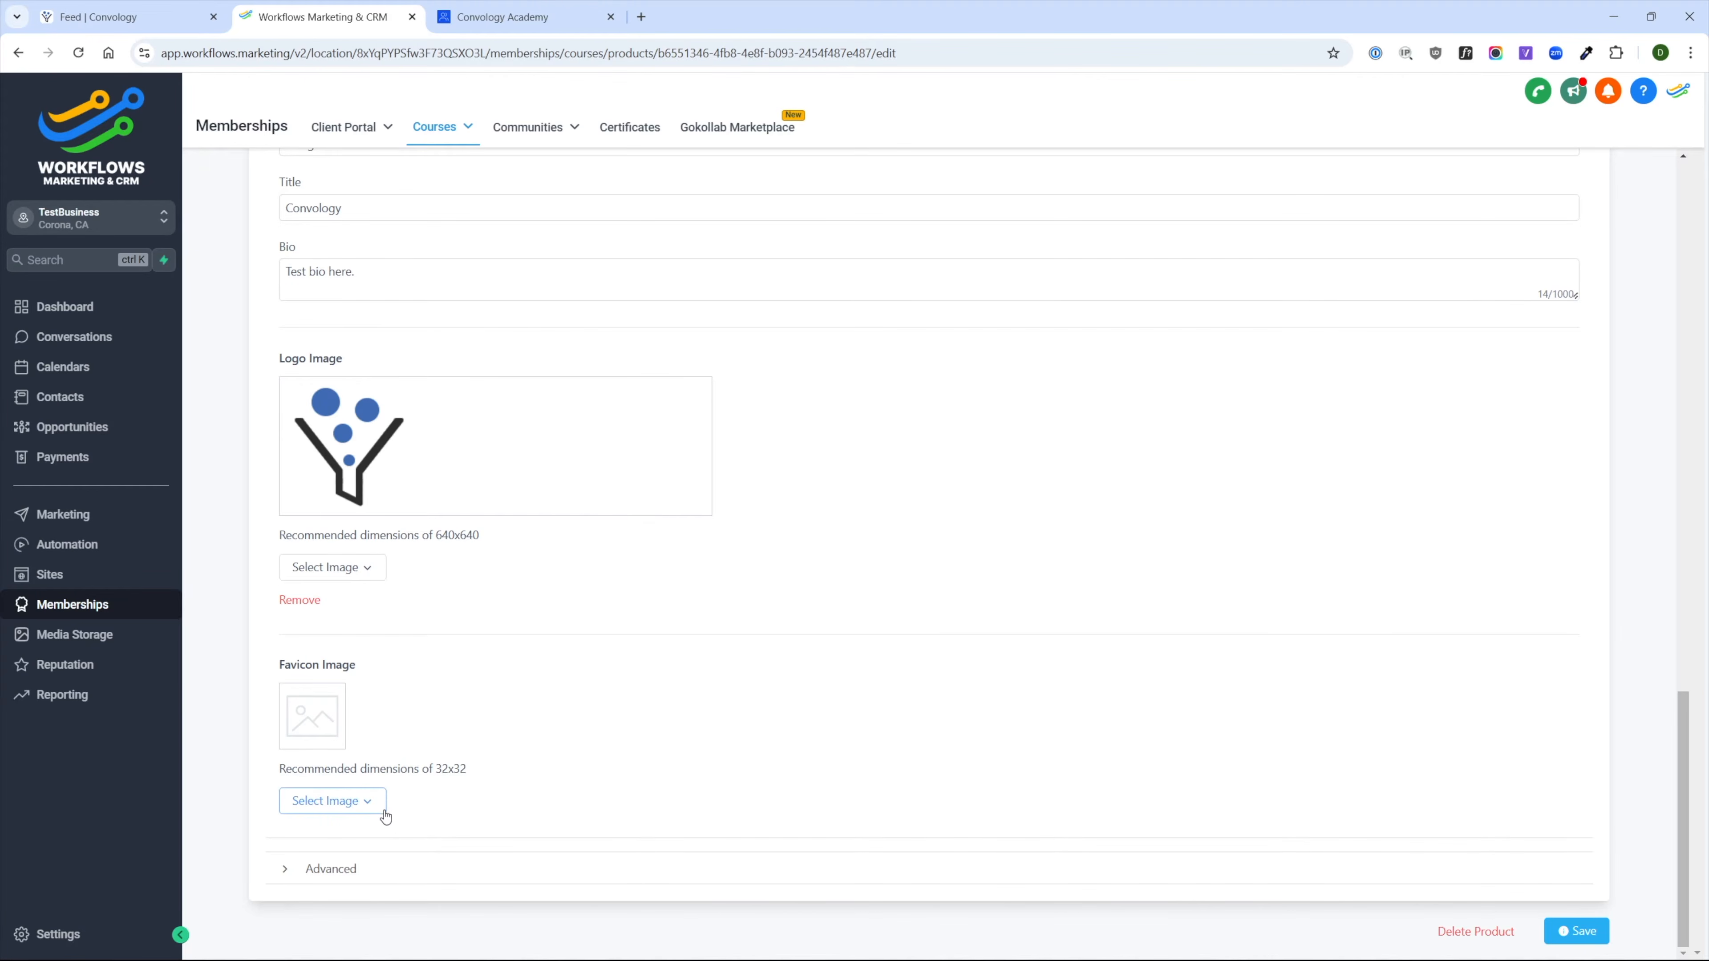
left_click(331, 869)
scroll(377, 673, "down", 5)
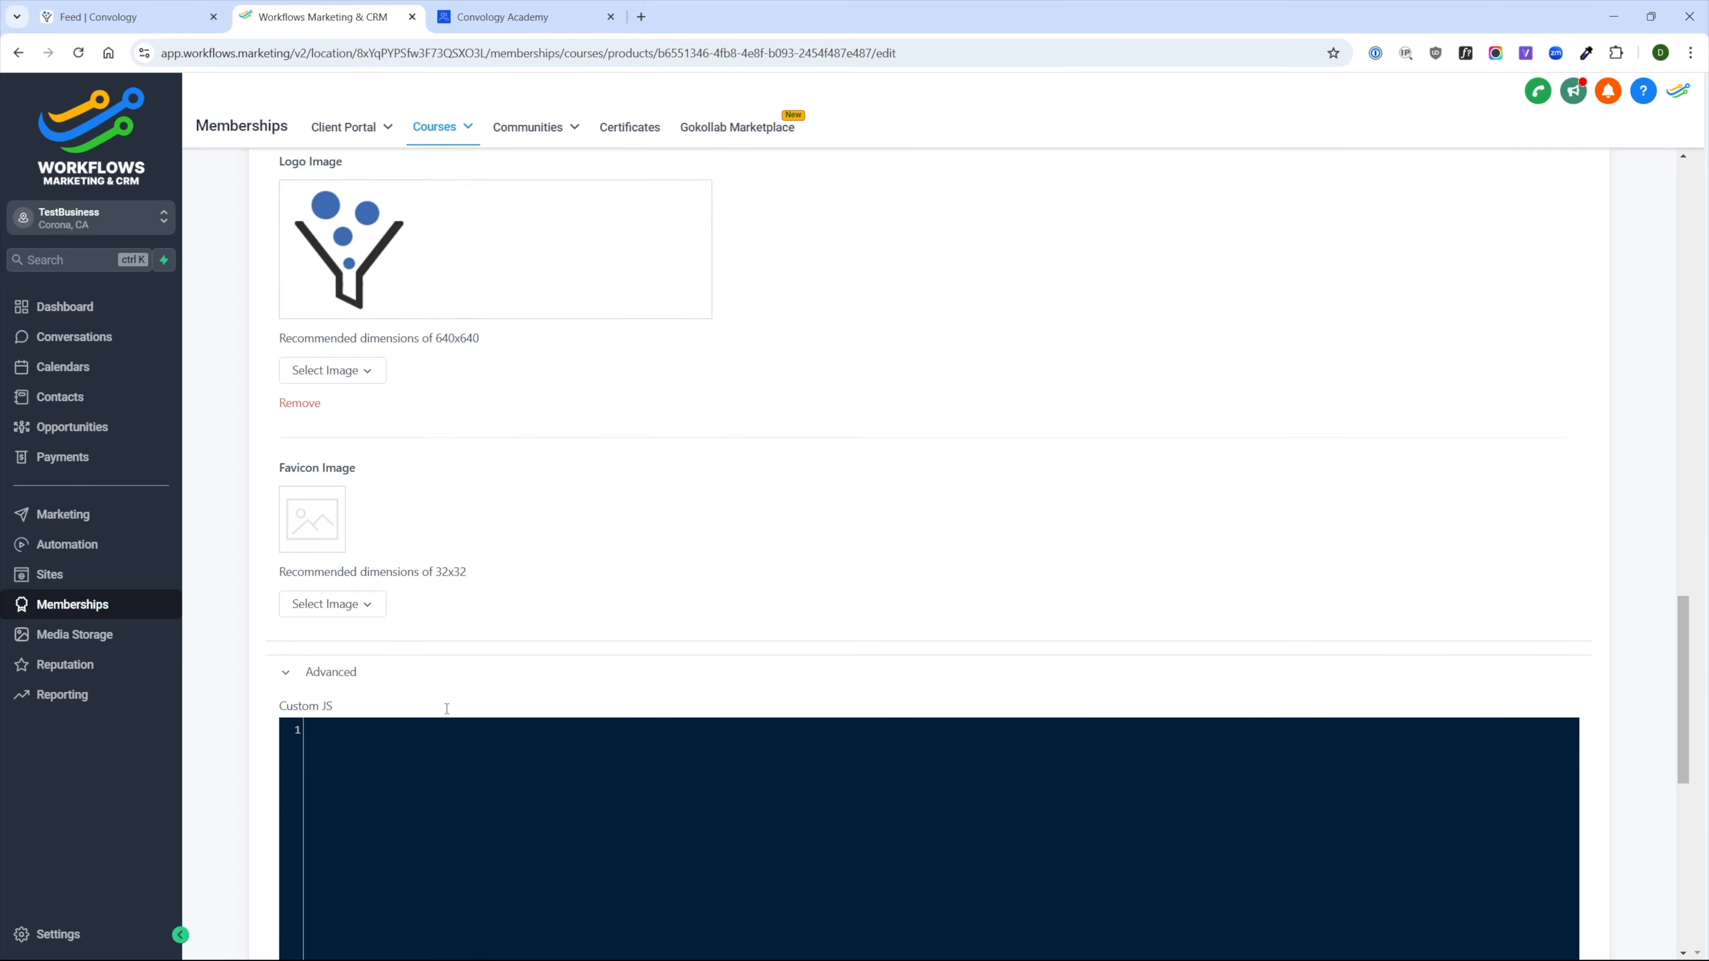
left_click(328, 399)
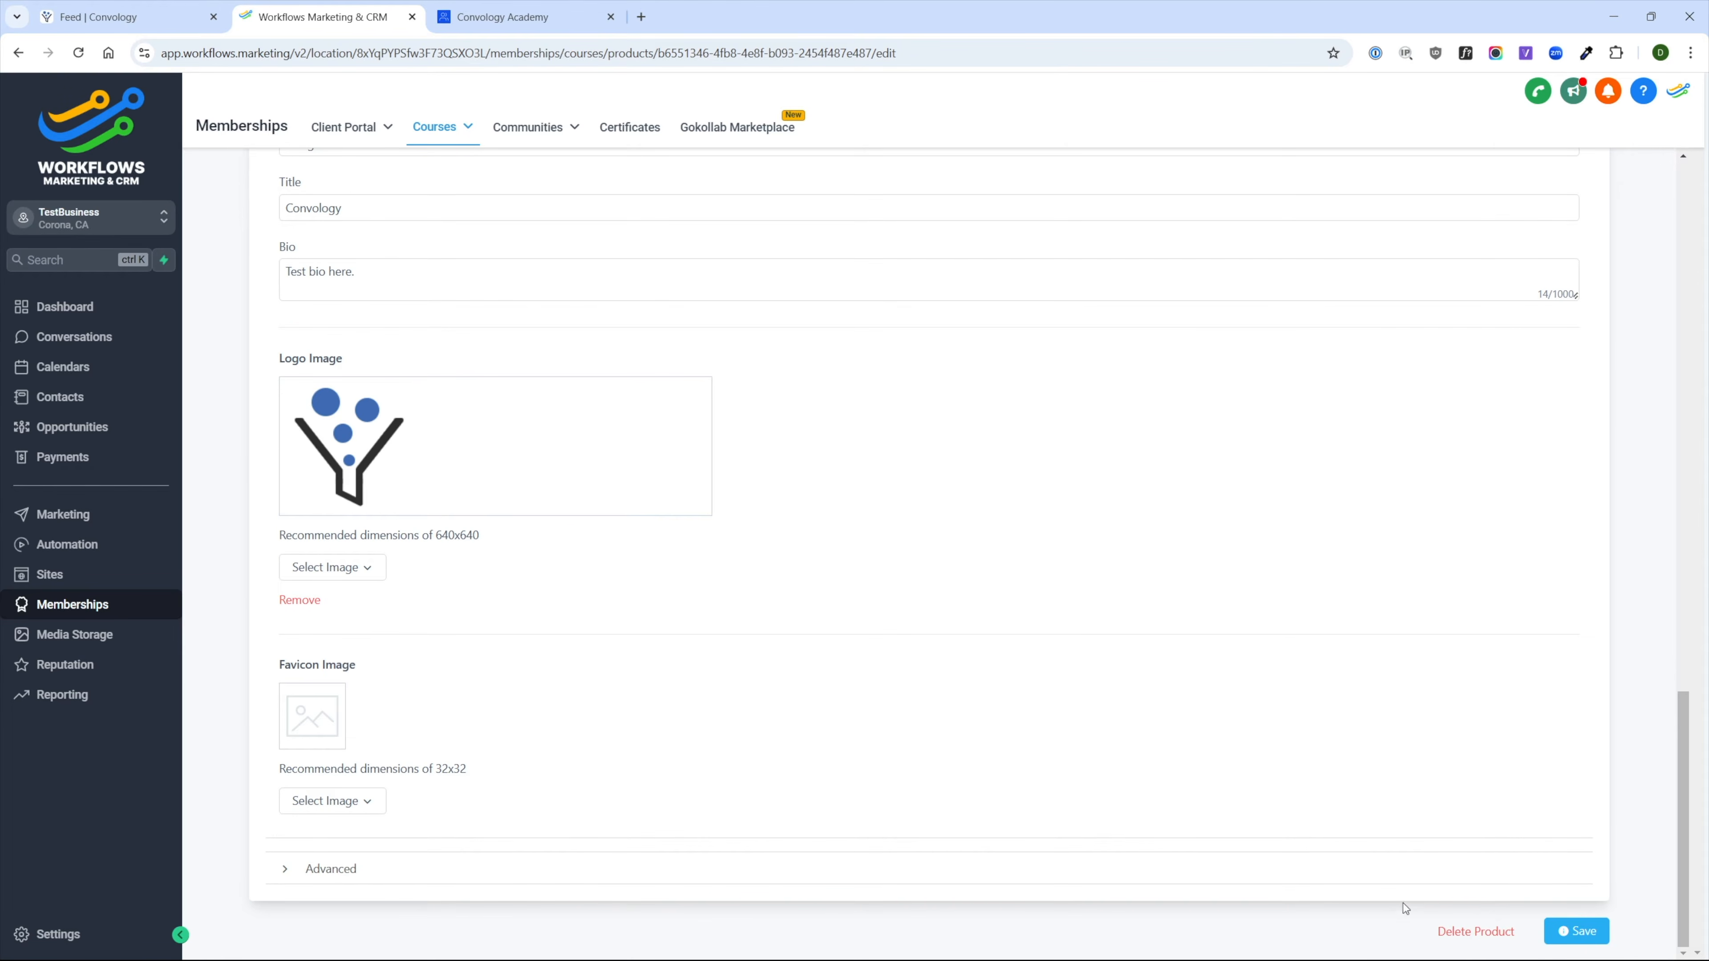
scroll(1168, 637, "up", 15)
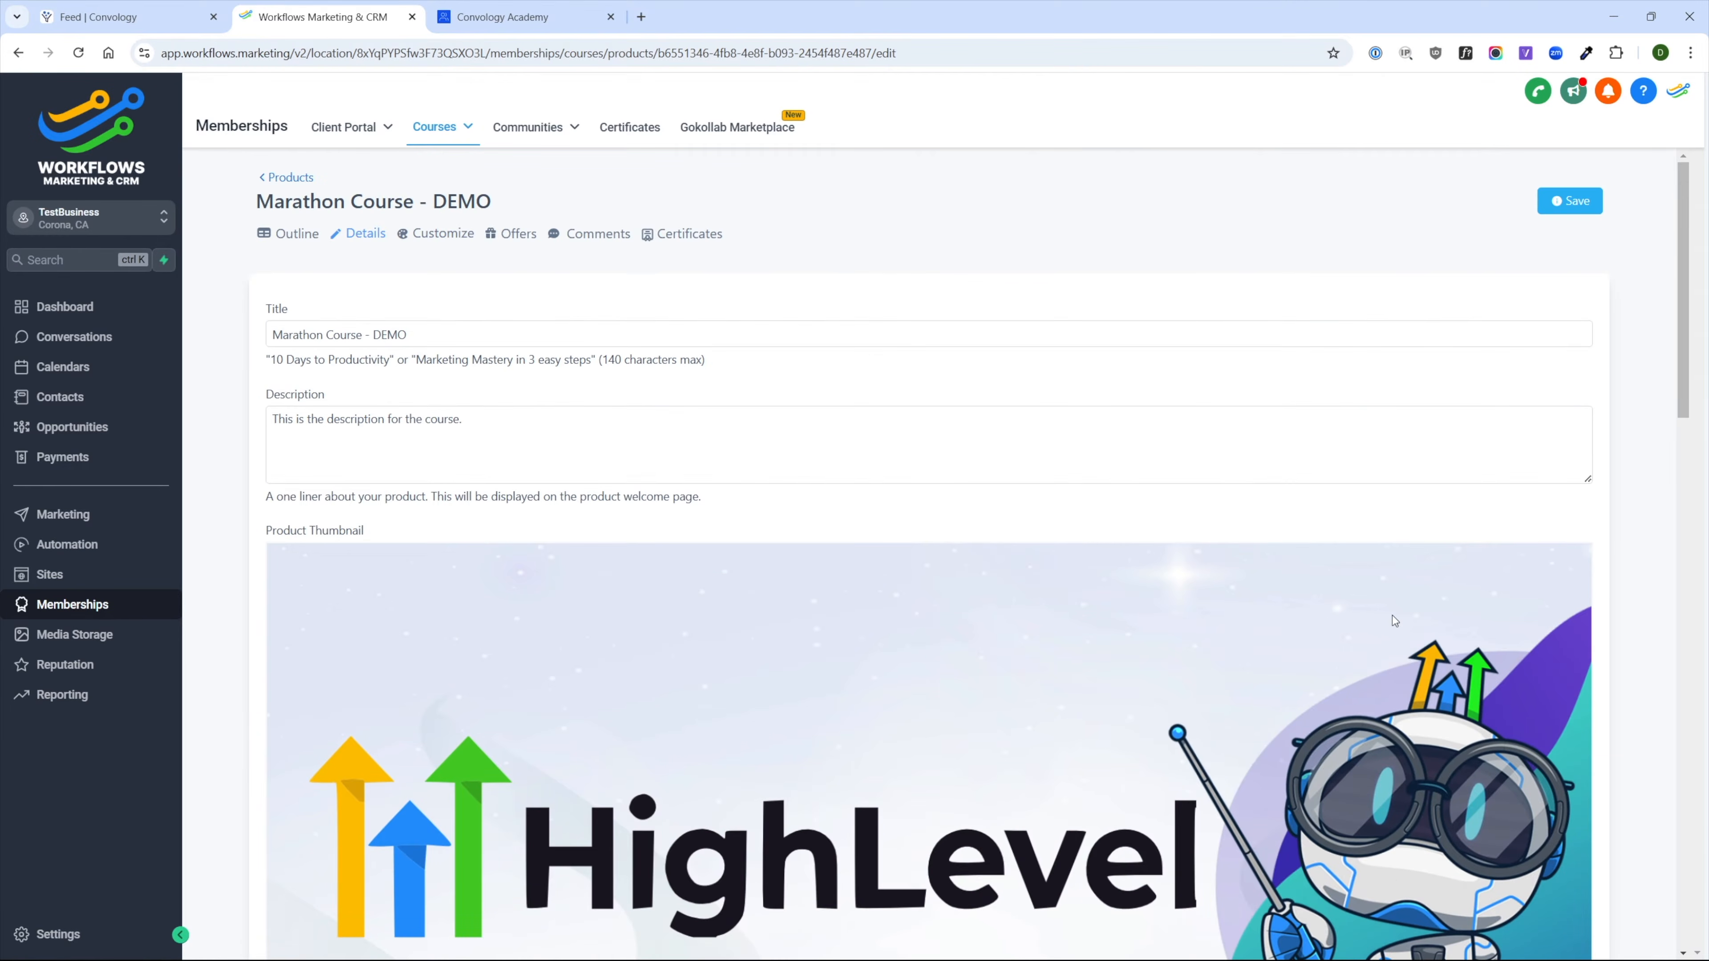
left_click(1581, 205)
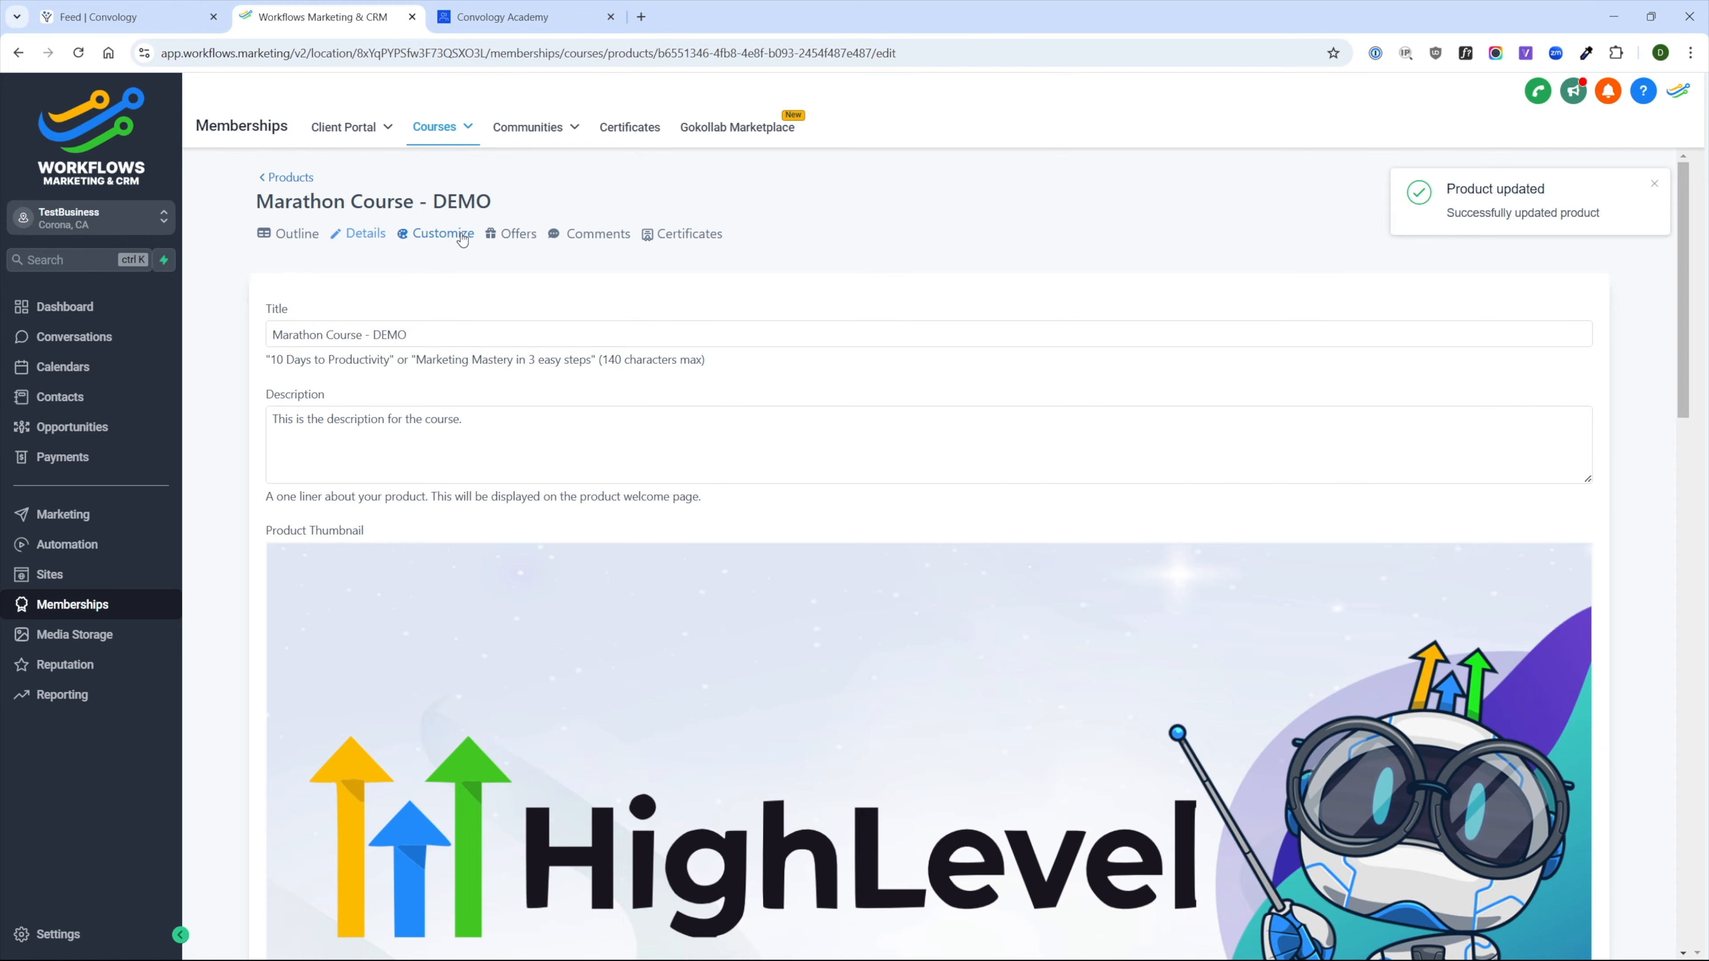
- Look over the themes available for the Marathon Course and open the Classic theme for customization
left_click(416, 236)
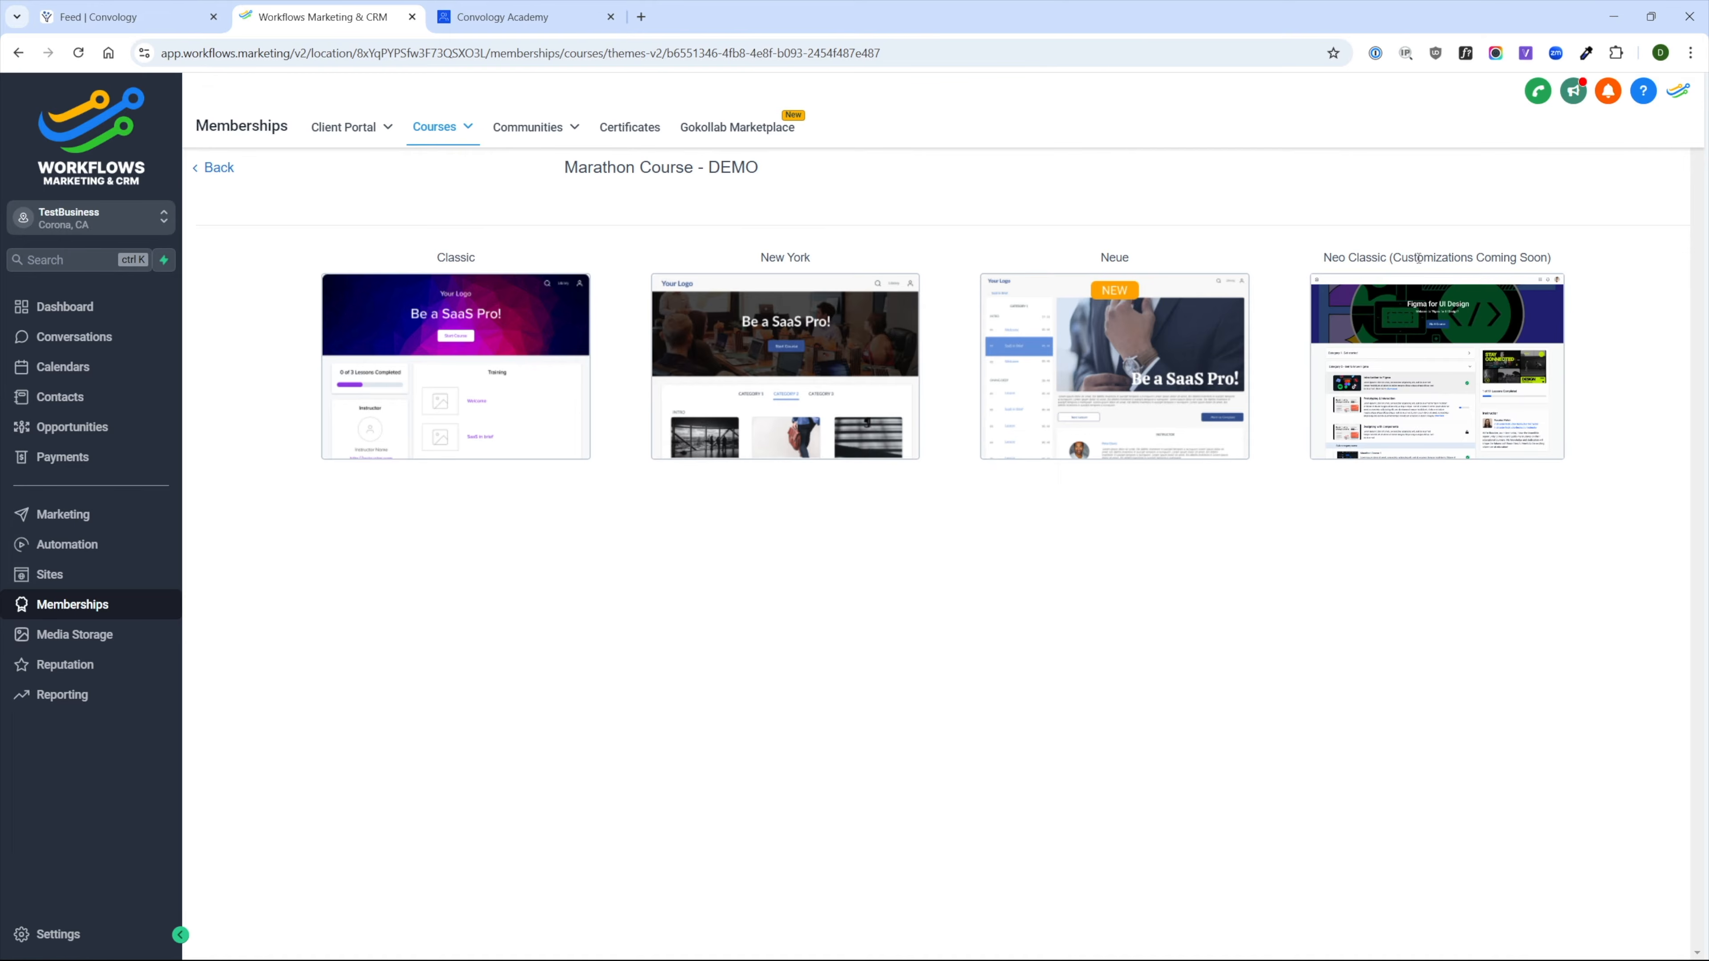
left_click_drag(1414, 259, 1554, 268)
left_click(1306, 609)
mouse_move(733, 447)
mouse_move(460, 399)
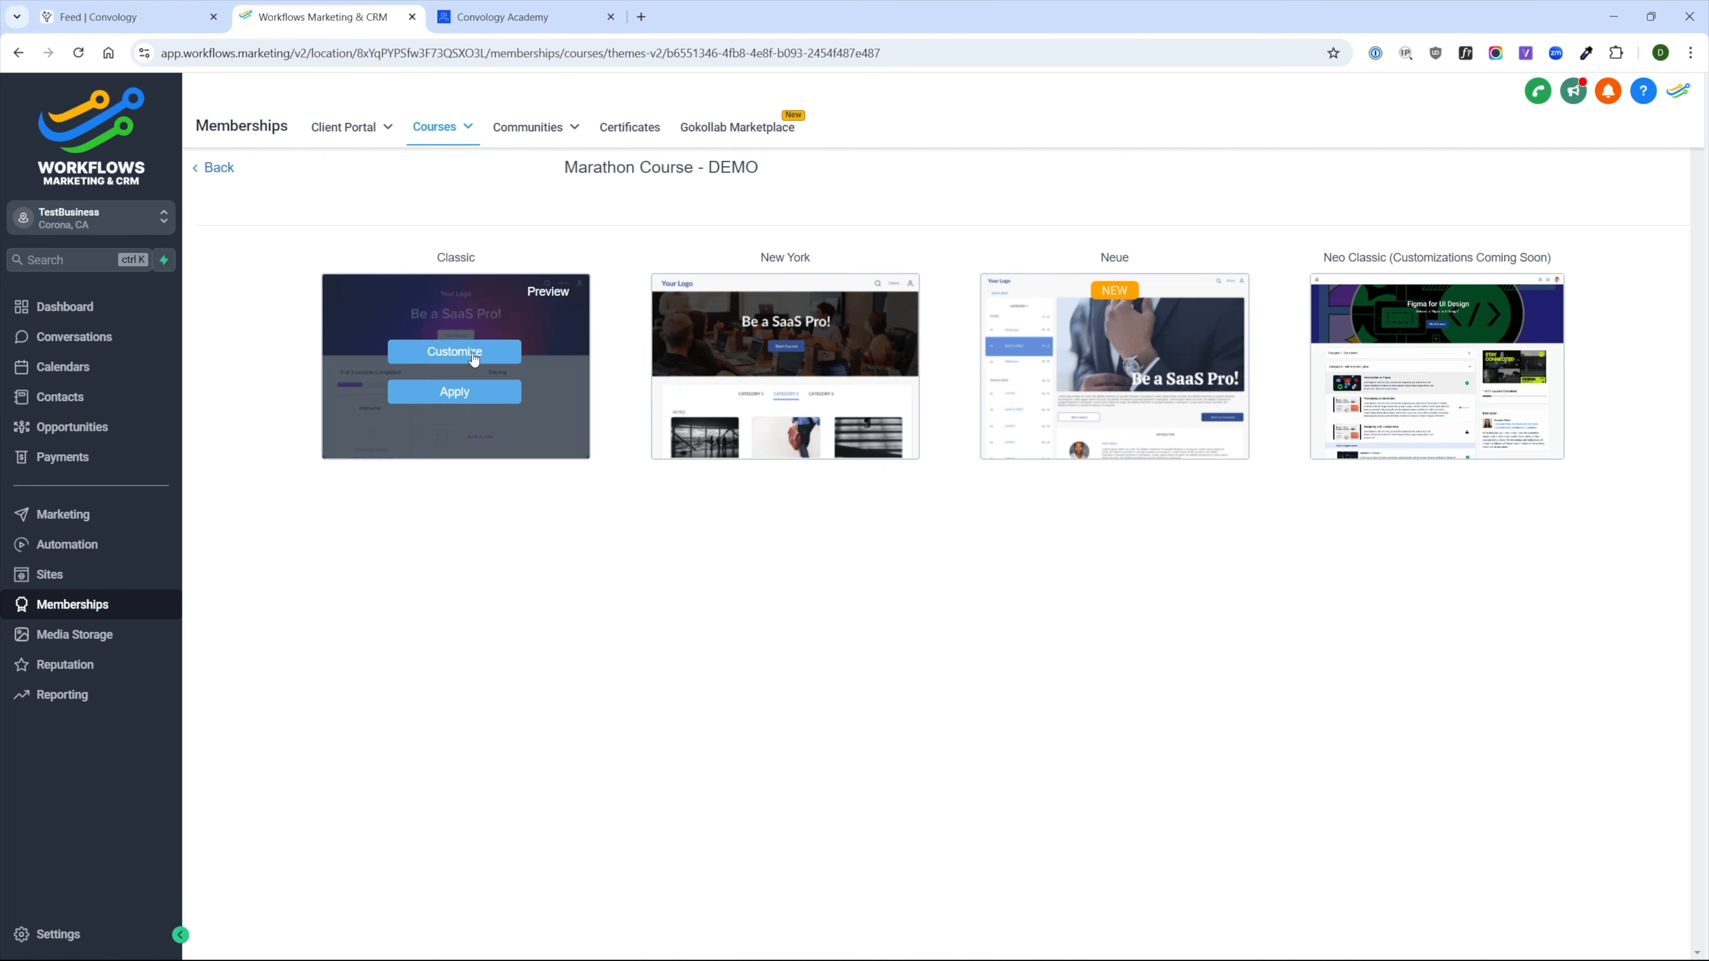
left_click(454, 352)
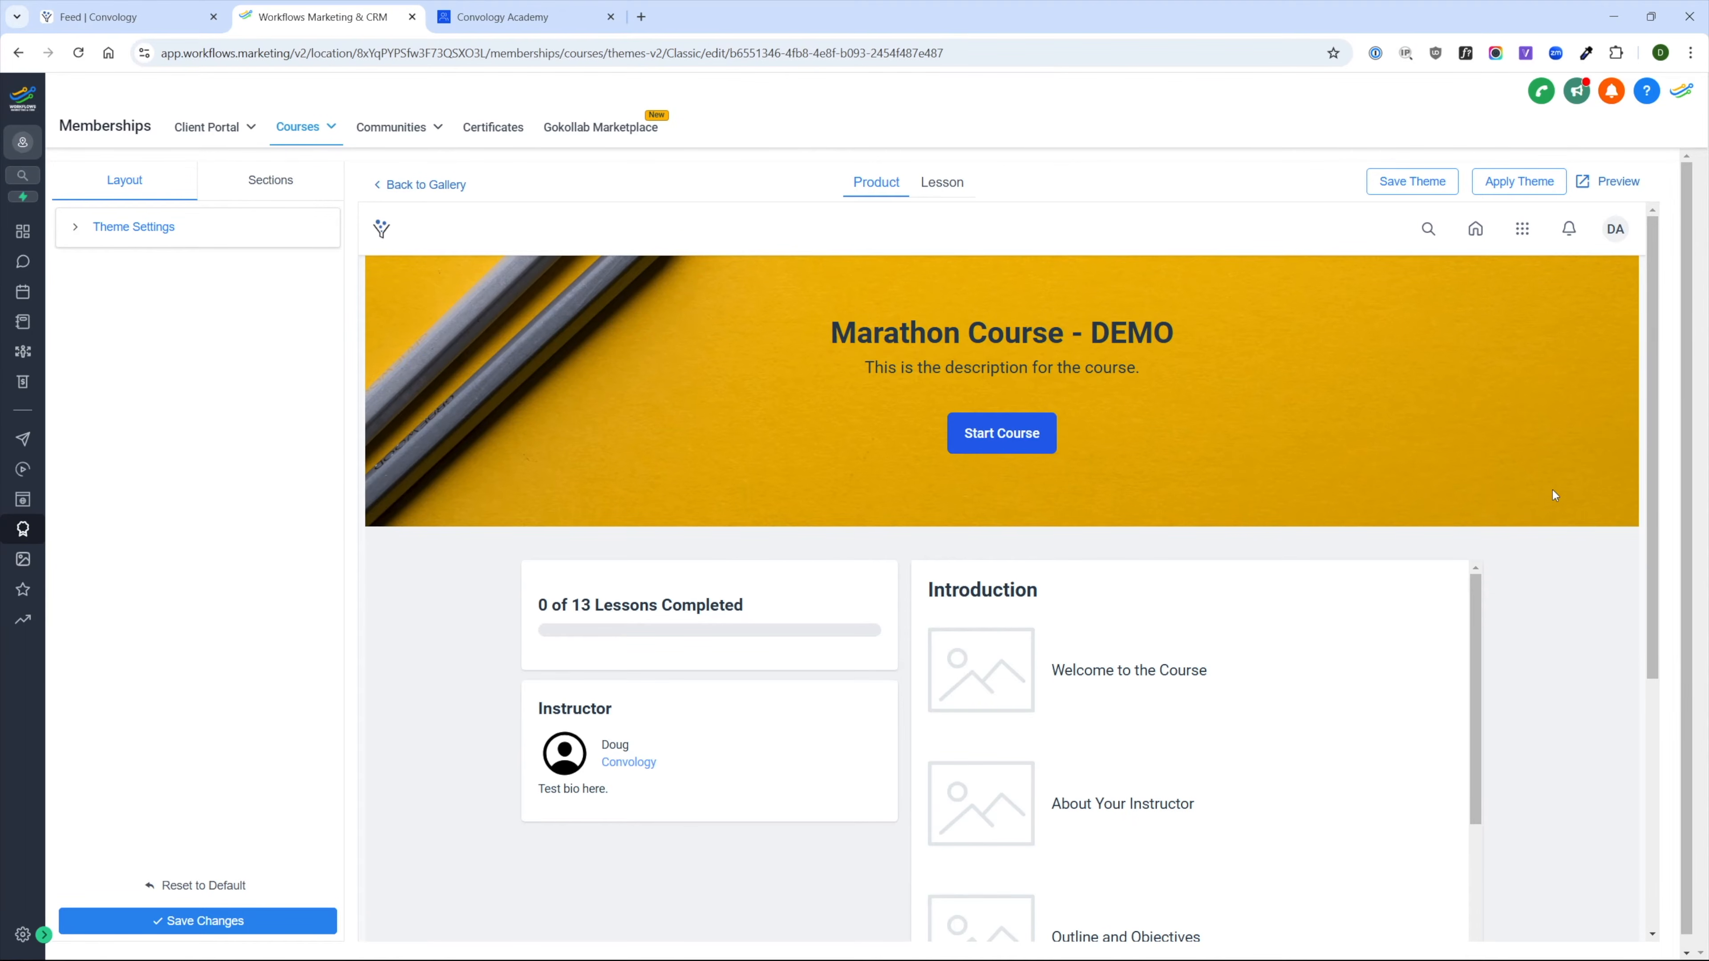
- Set the Classic theme's header alignment to Center and look over the Hero section's background, title, description and button options
left_click(108, 224)
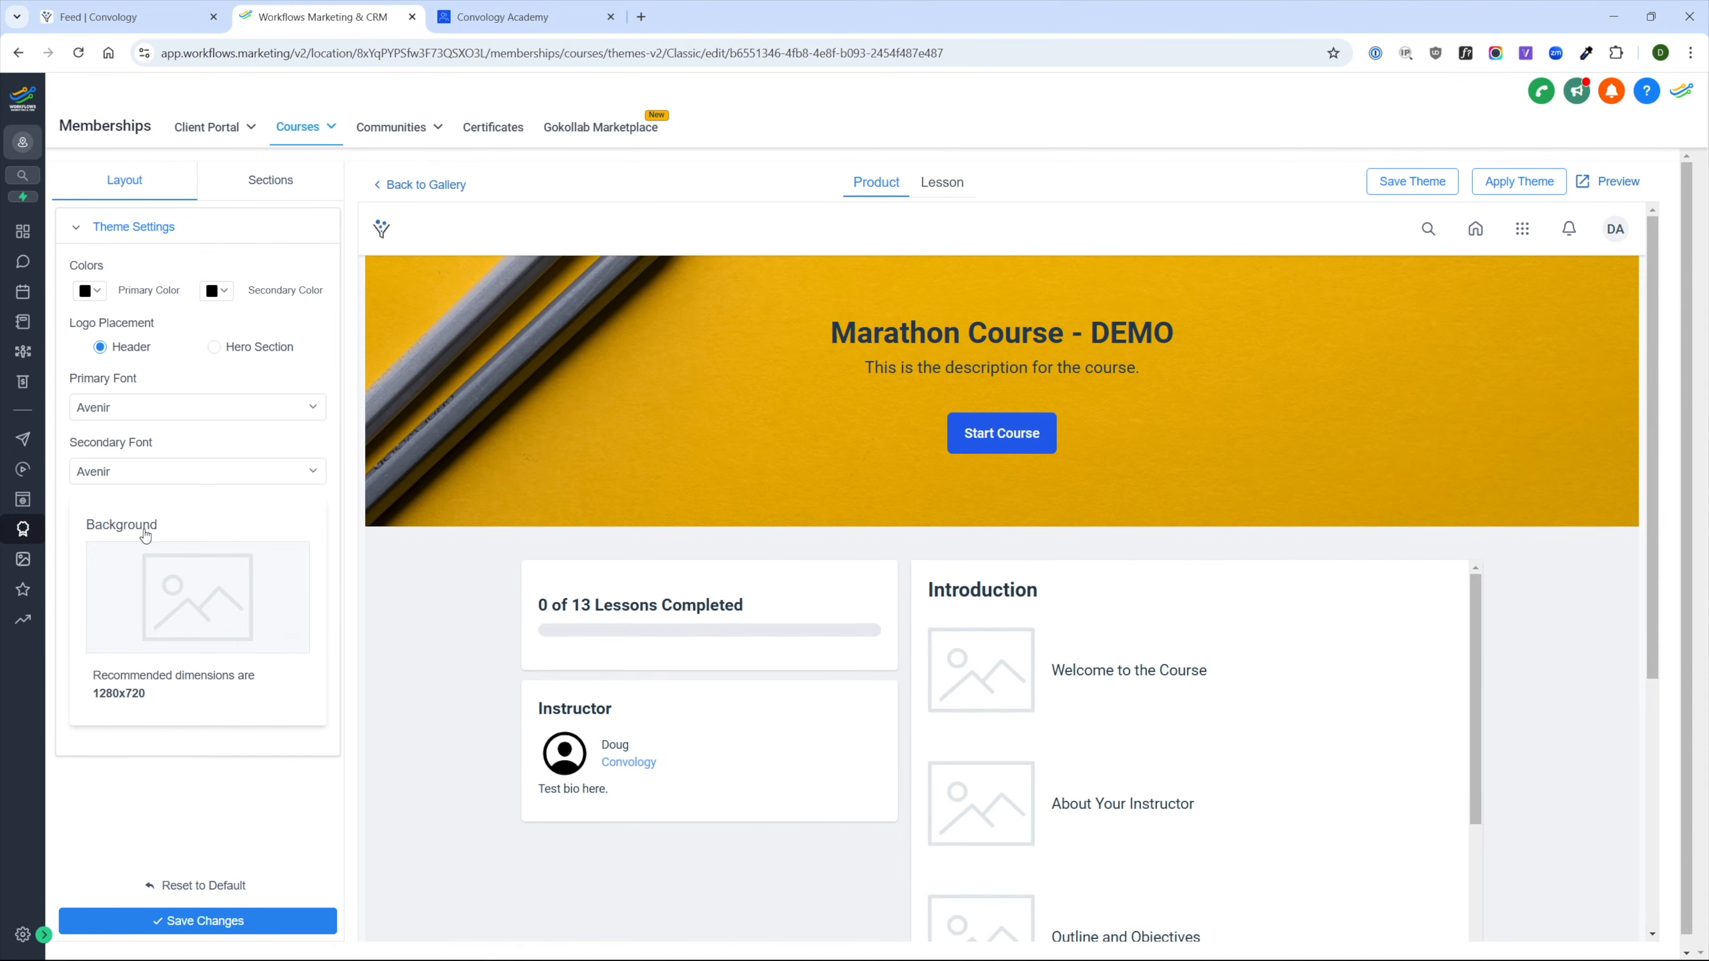
left_click(267, 189)
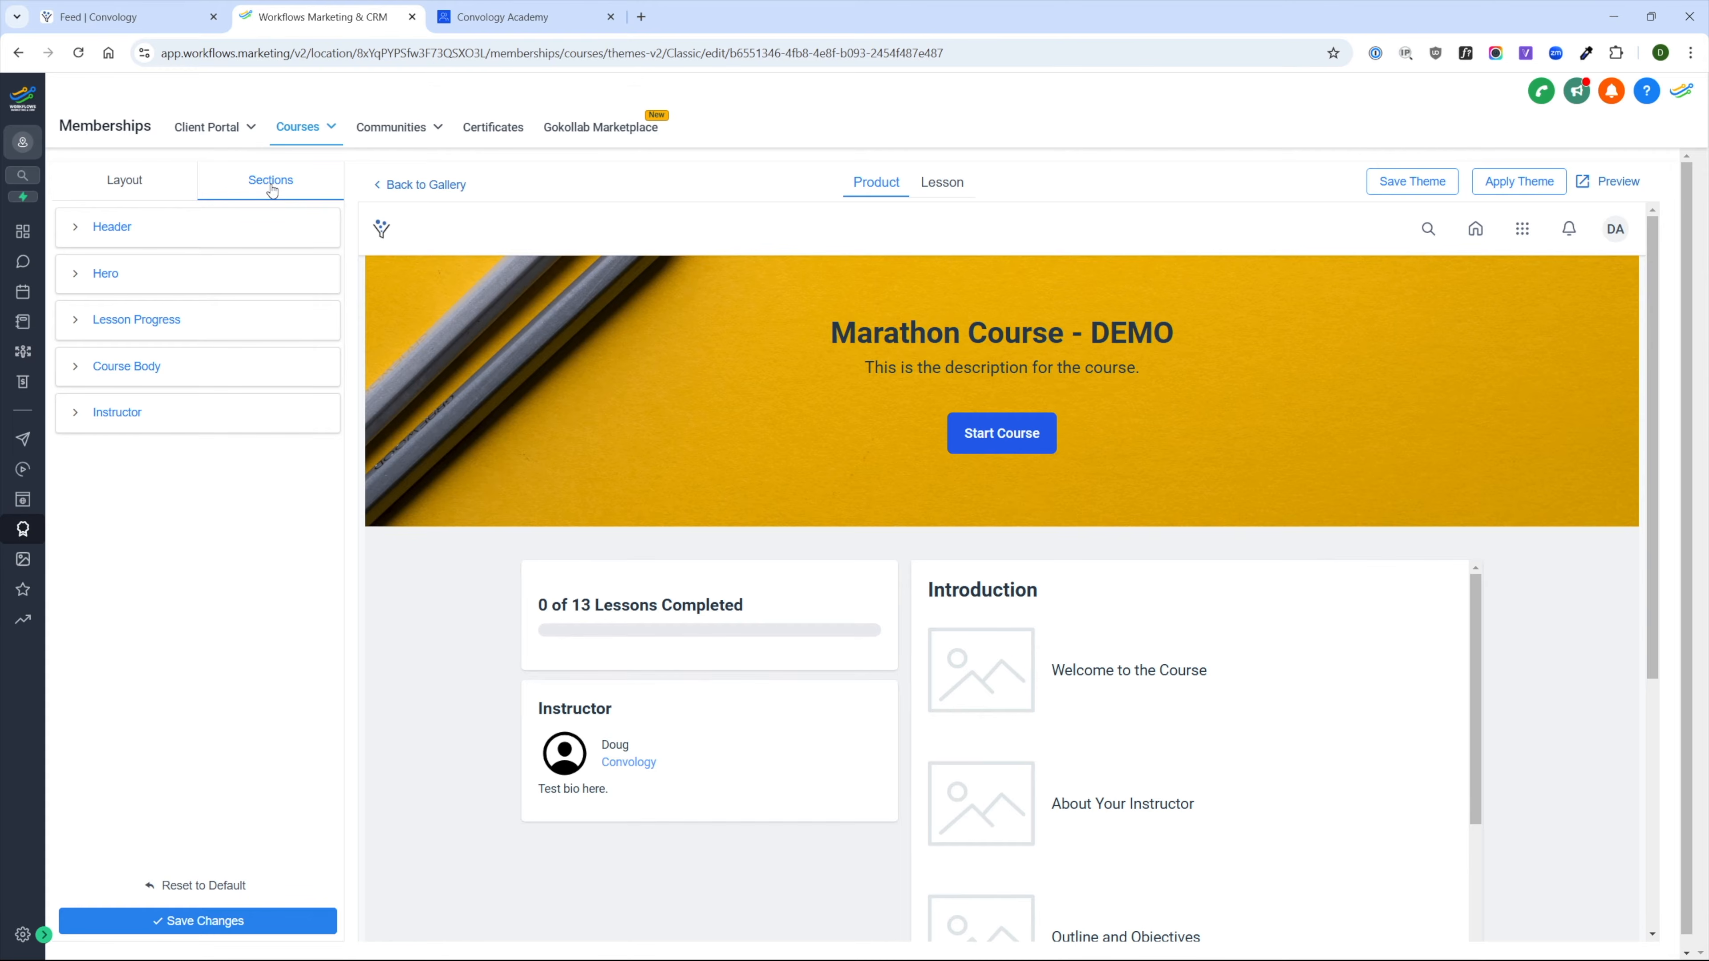
left_click(76, 227)
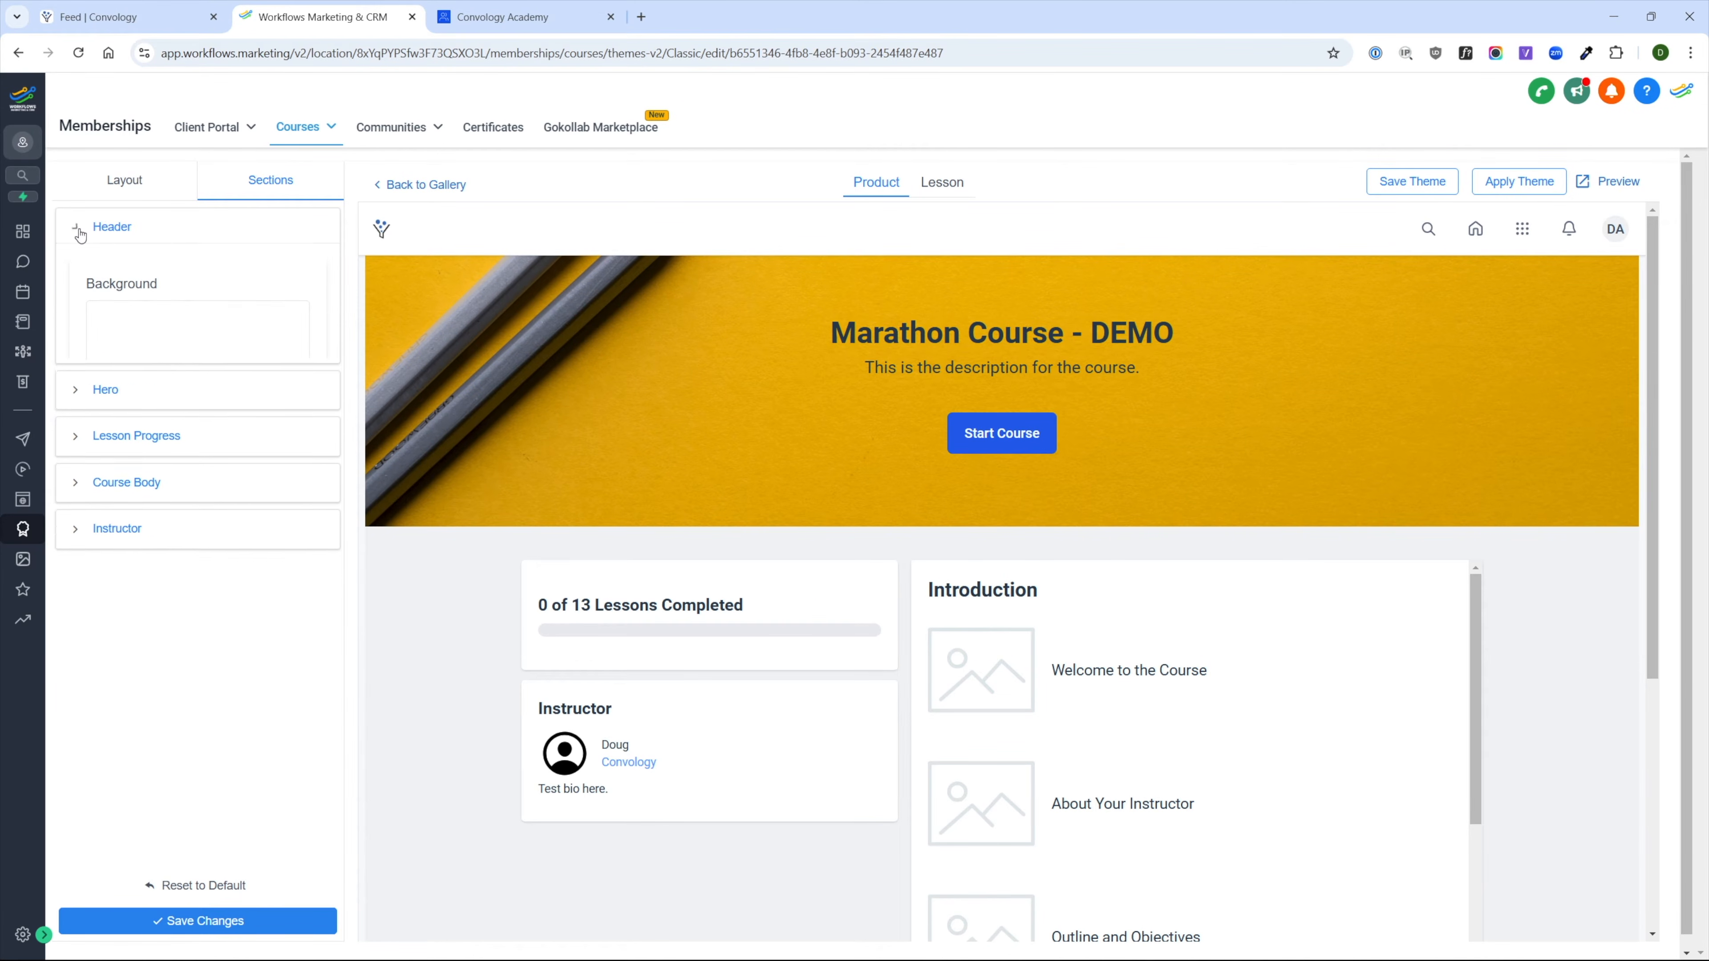
left_click(73, 555)
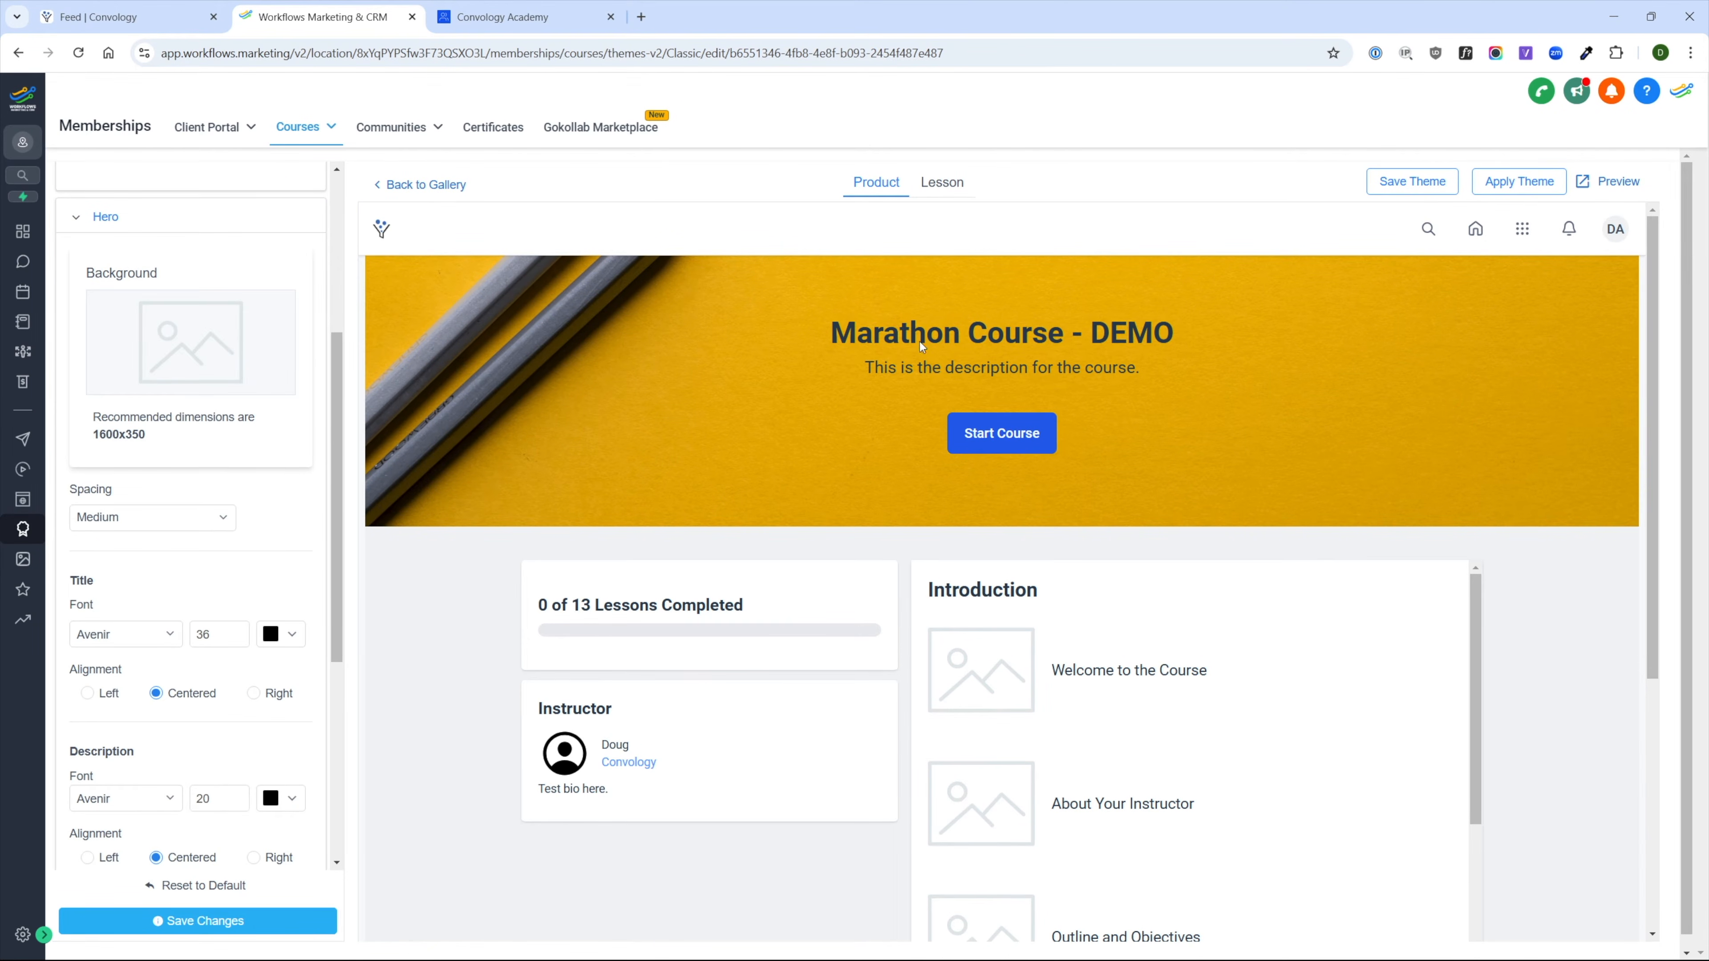
scroll(256, 363, "down", 4)
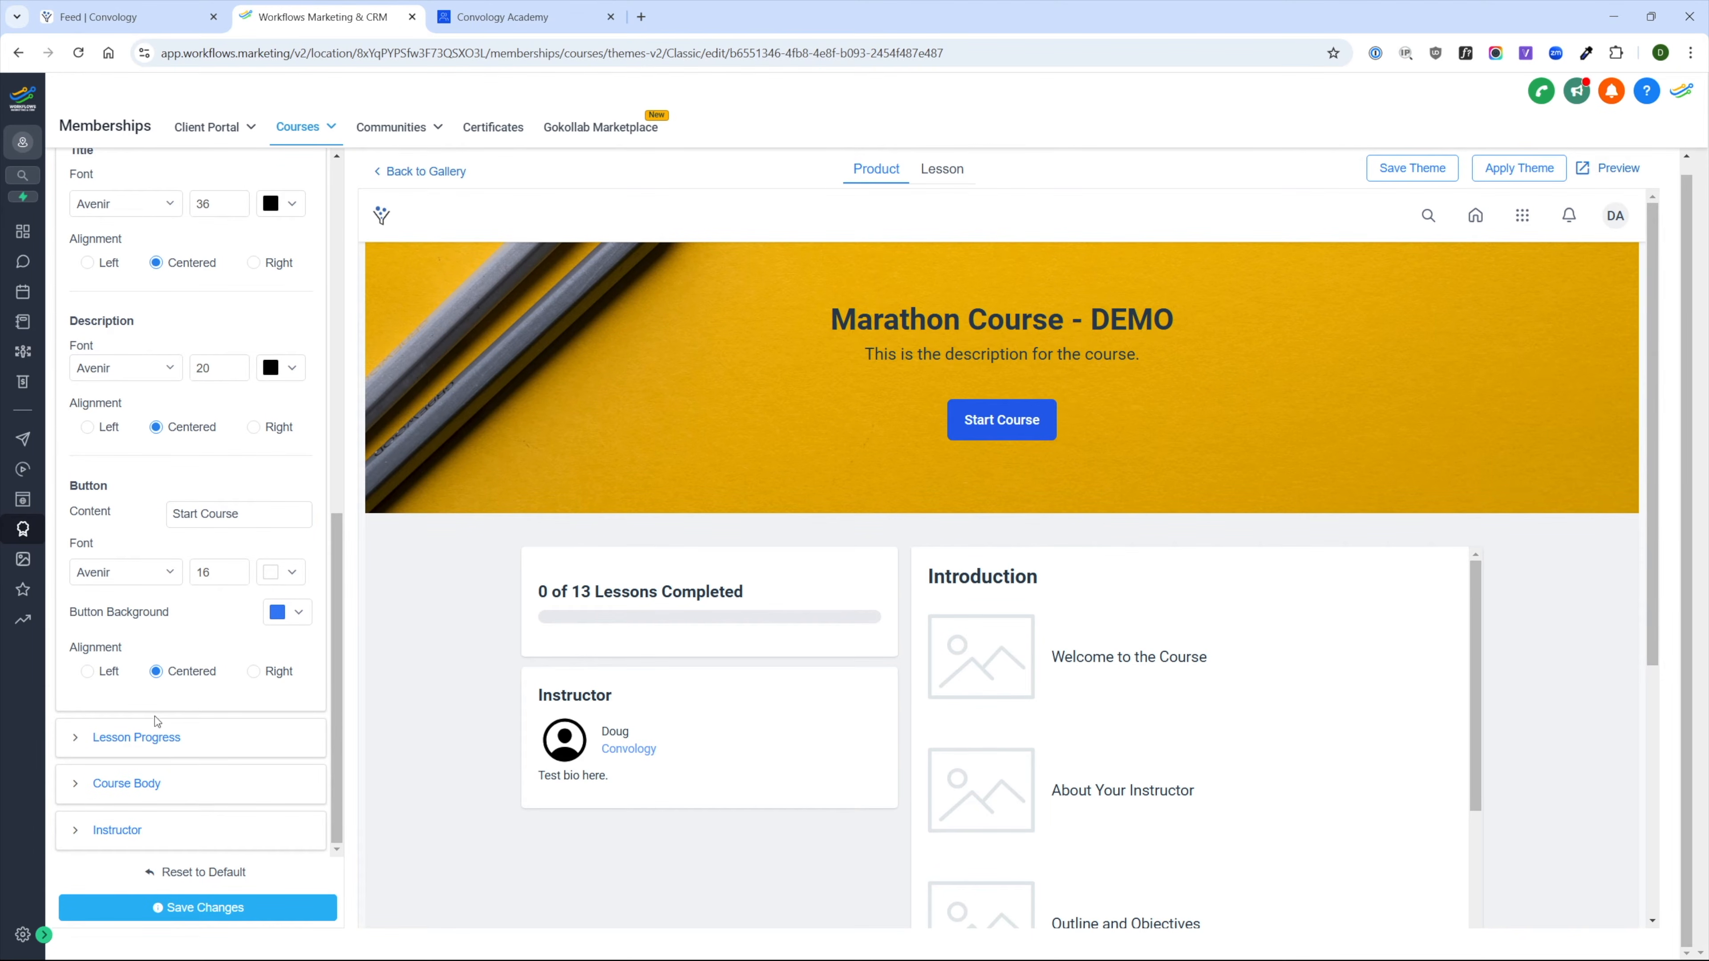
scroll(155, 716, "up", 8)
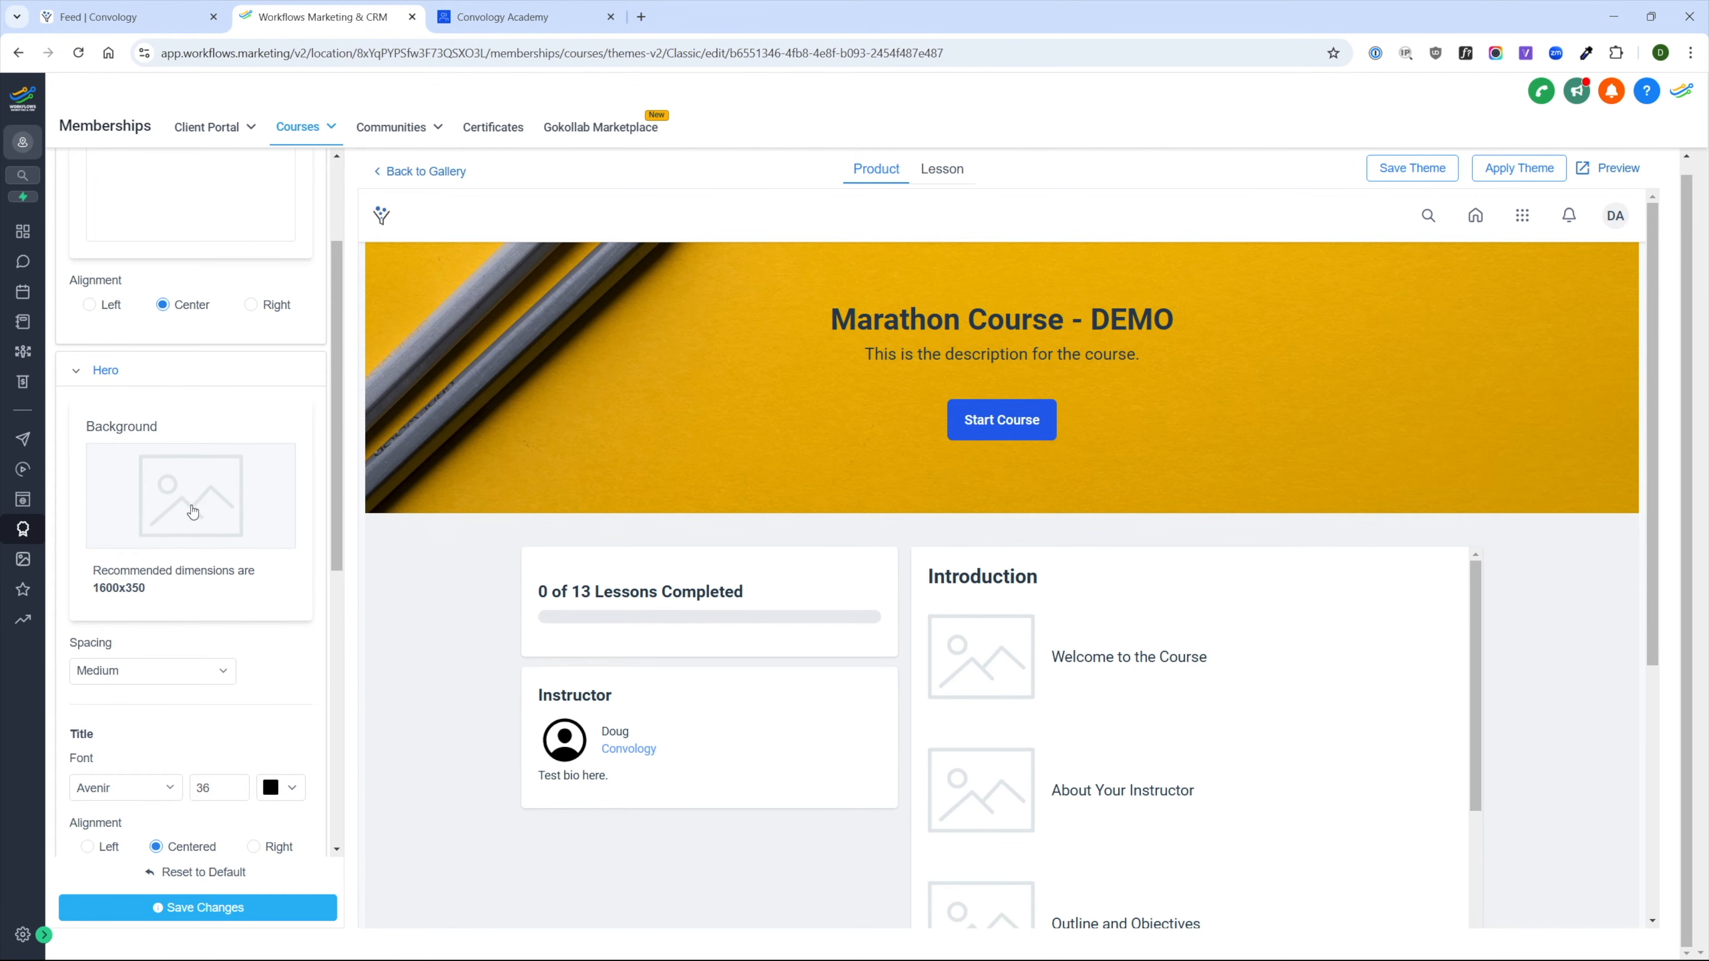
scroll(256, 626, "down", 8)
- Try #B73333 as the Lesson Progress section's background color, and clear it again
left_click(80, 739)
scroll(220, 680, "down", 3)
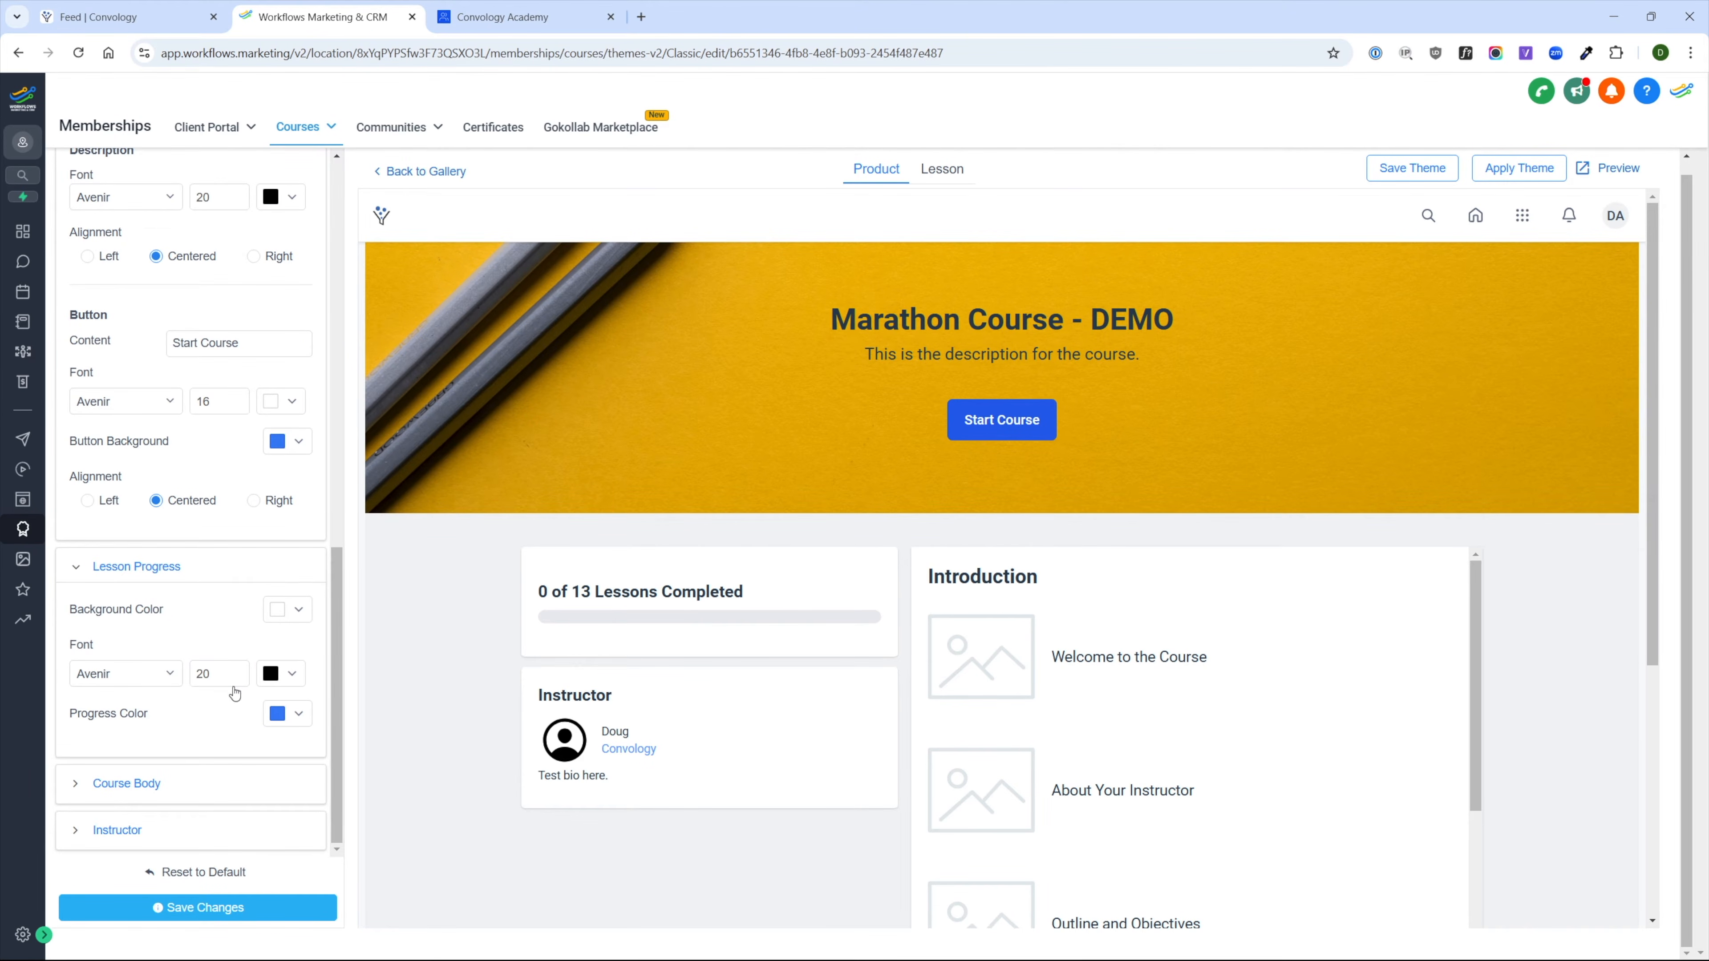
left_click(286, 608)
left_click(293, 721)
left_click(332, 681)
left_click(336, 828)
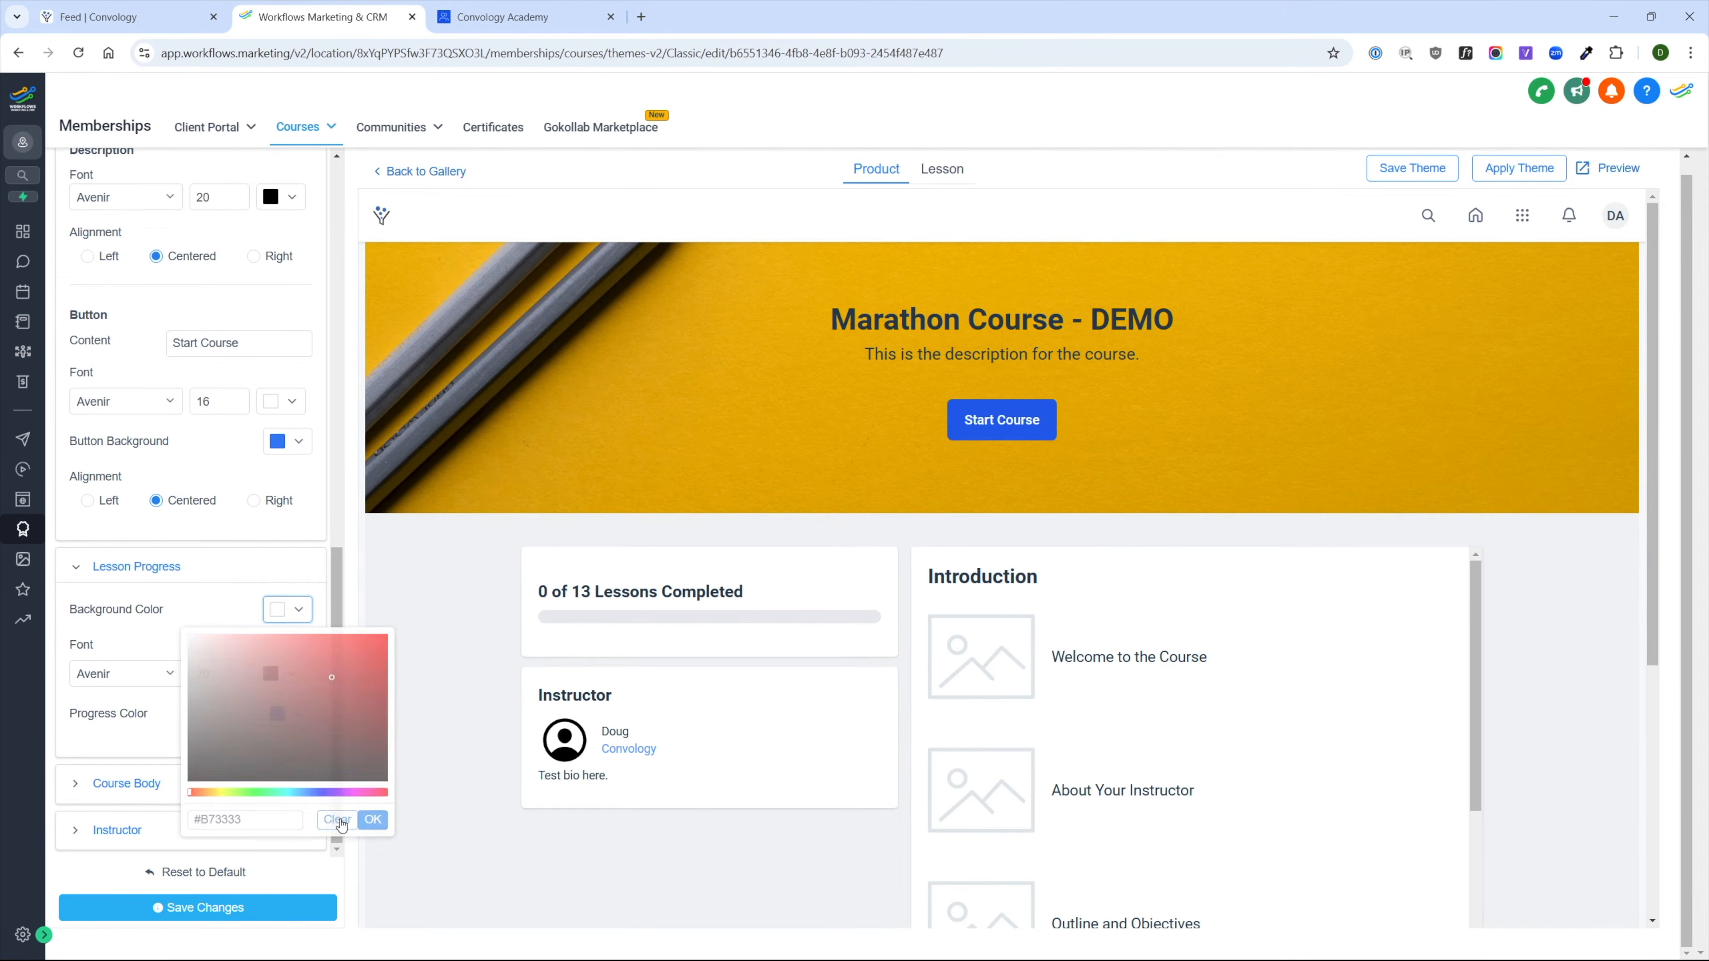
- Look over the Course Body section's category and lesson font settings
left_click(158, 781)
scroll(203, 428, "down", 10)
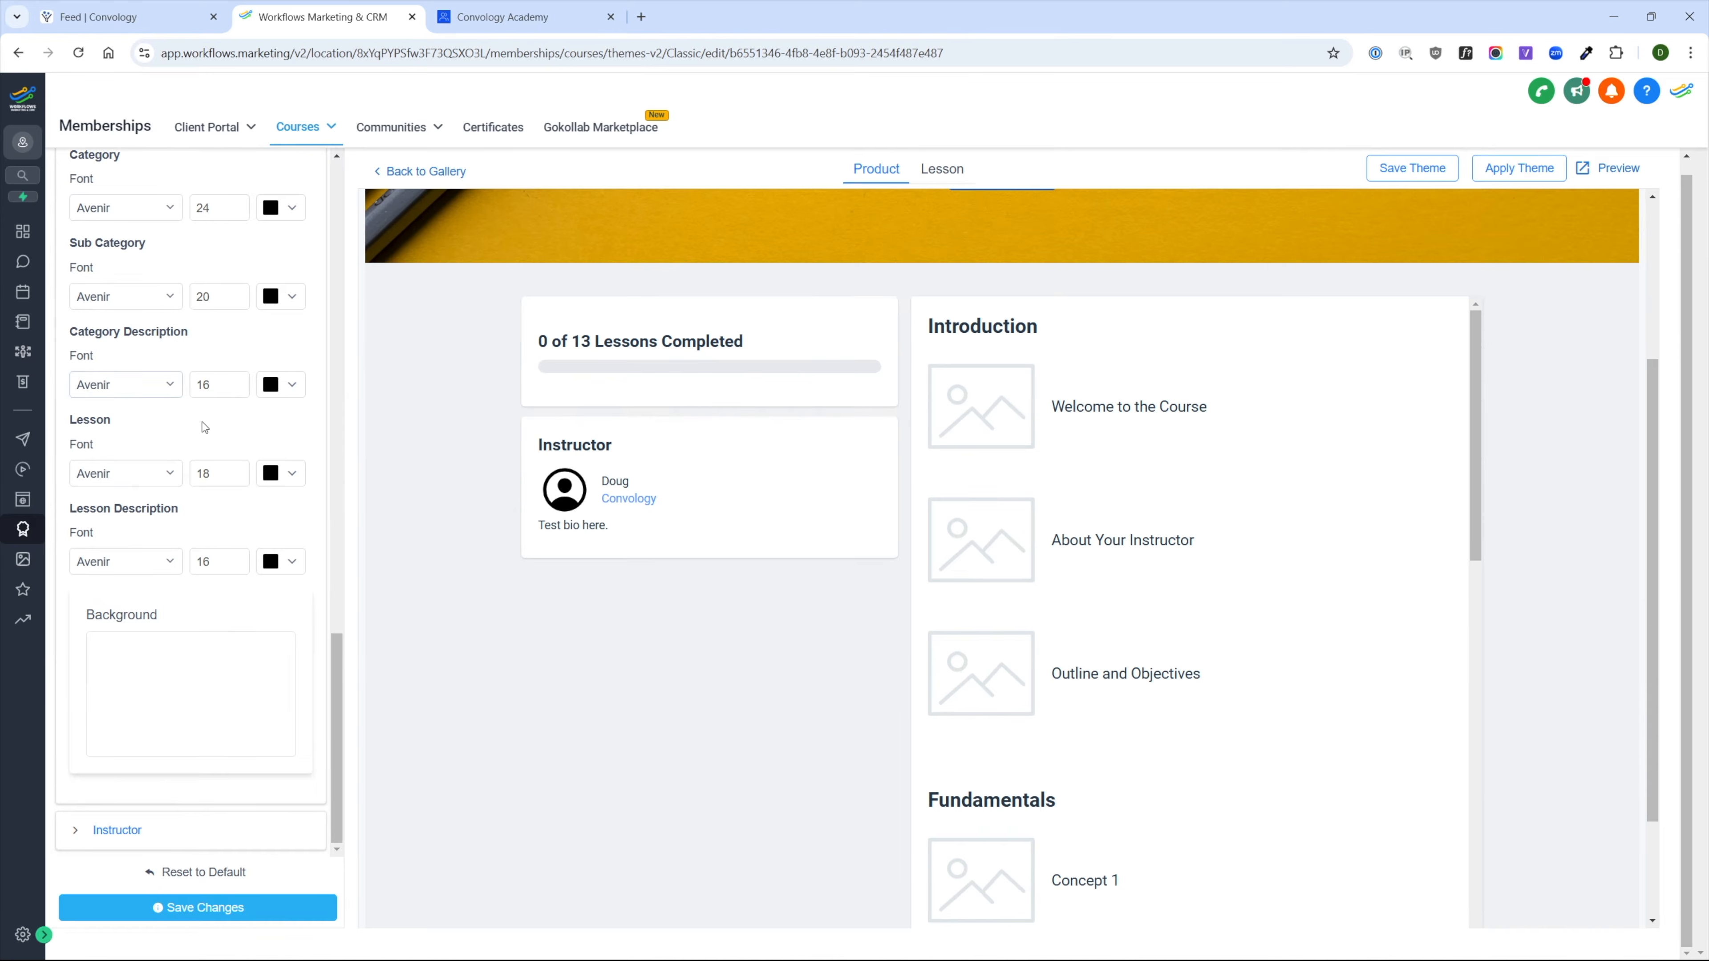
scroll(202, 428, "up", 5)
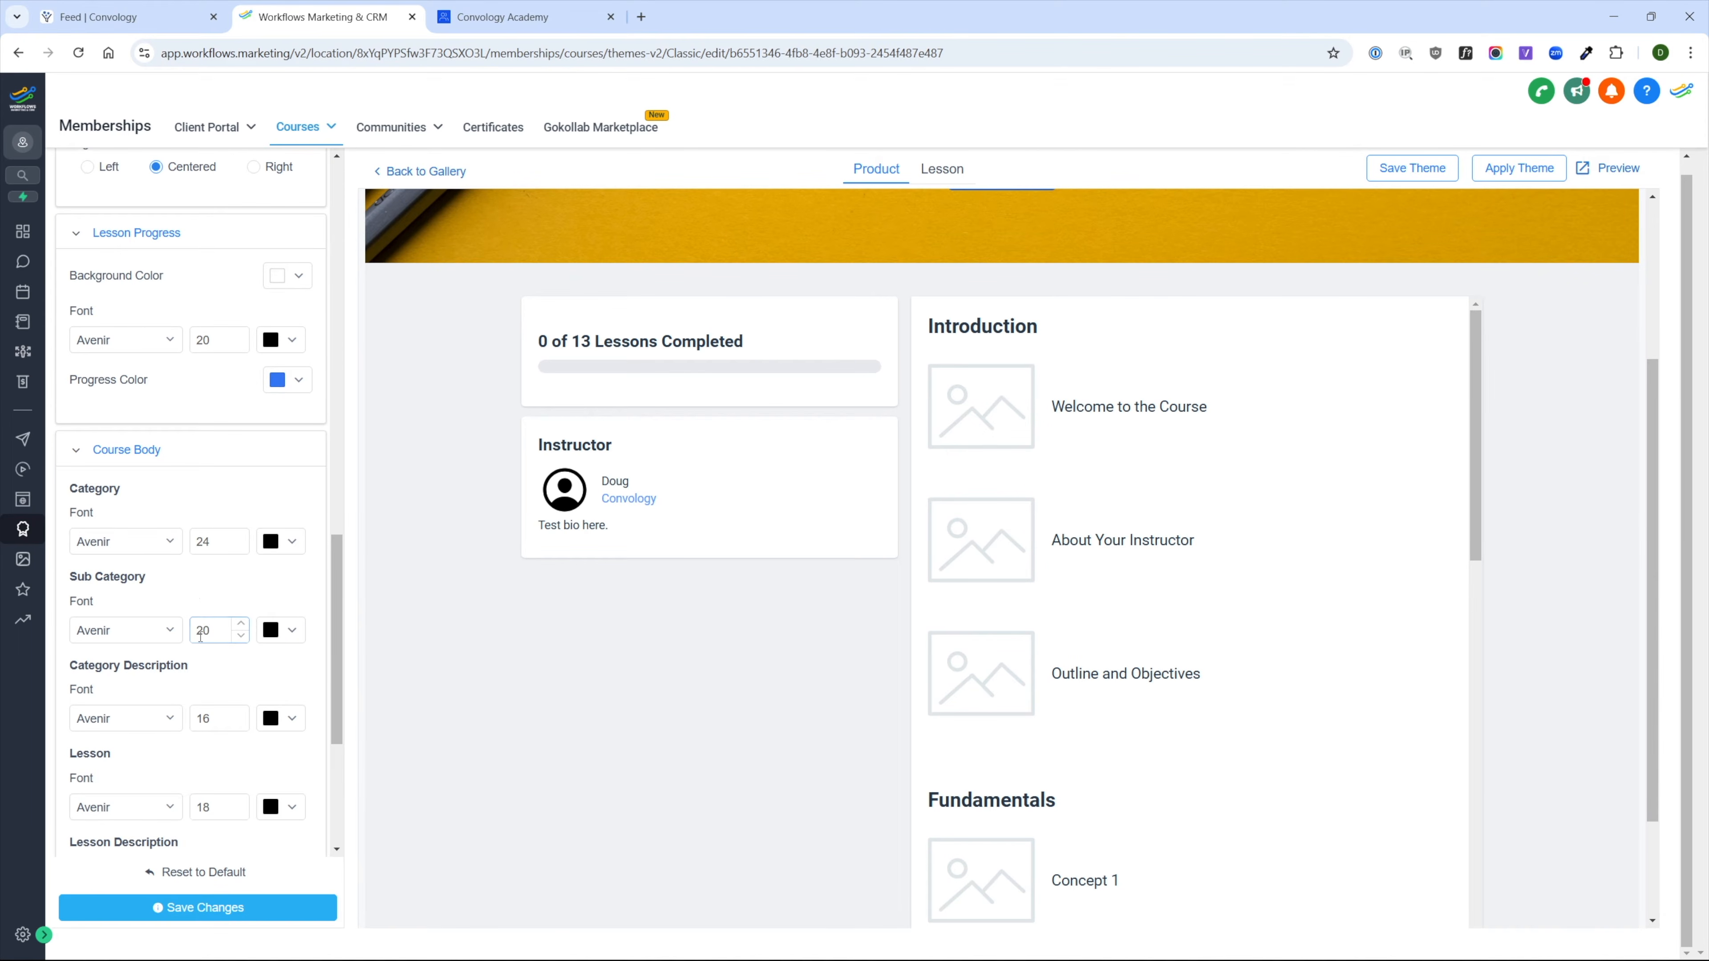
scroll(202, 596, "down", 5)
- Set the Instructor section's title font color to green #75B581 and save the theme changes
left_click(128, 830)
scroll(238, 669, "down", 5)
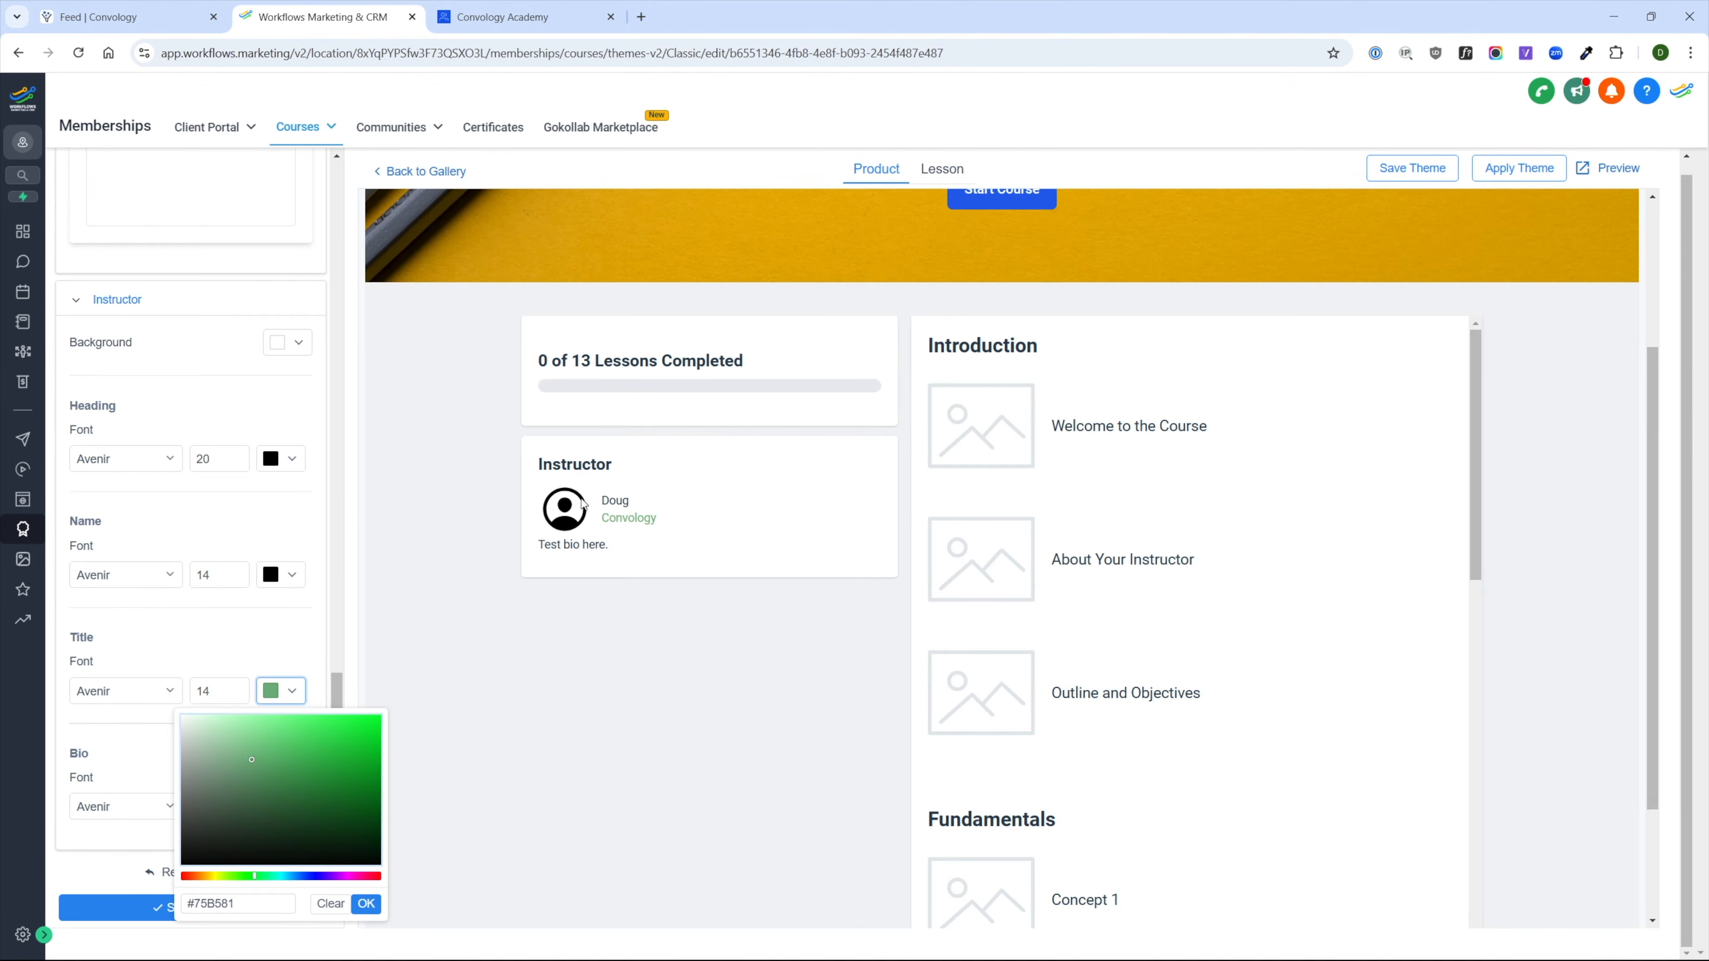
scroll(222, 397, "up", 15)
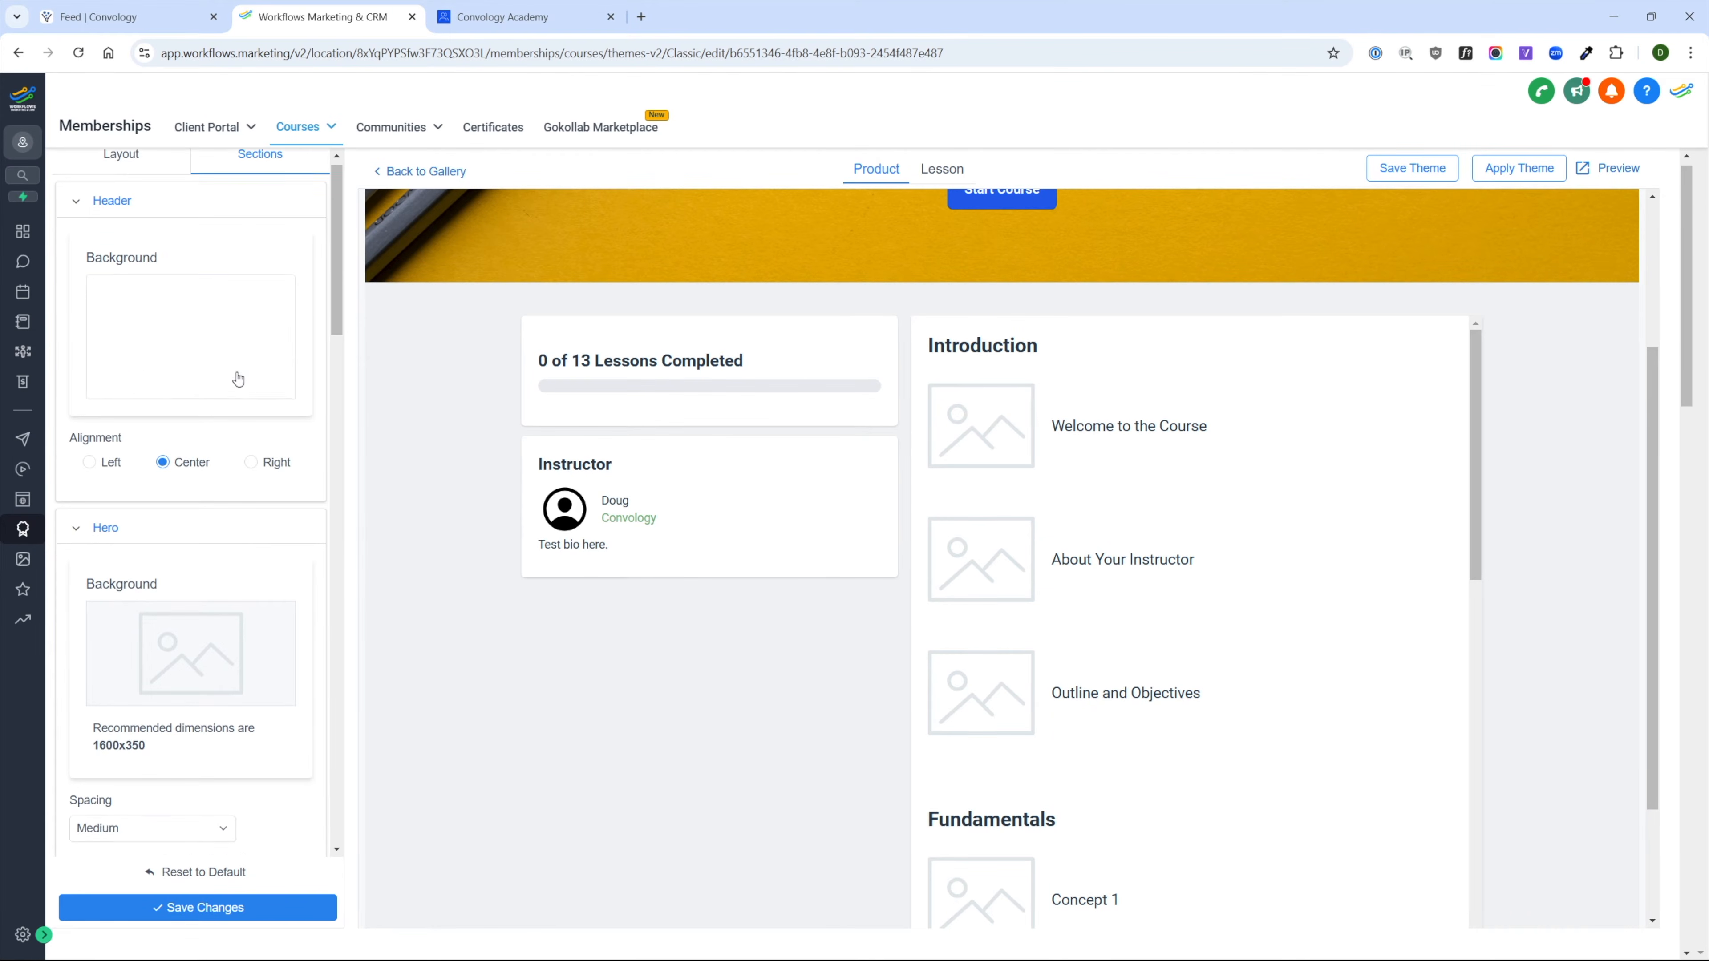
- Set the Instructor section's title font color to #4472C4 and save the theme changes
scroll(527, 481, "up", 5)
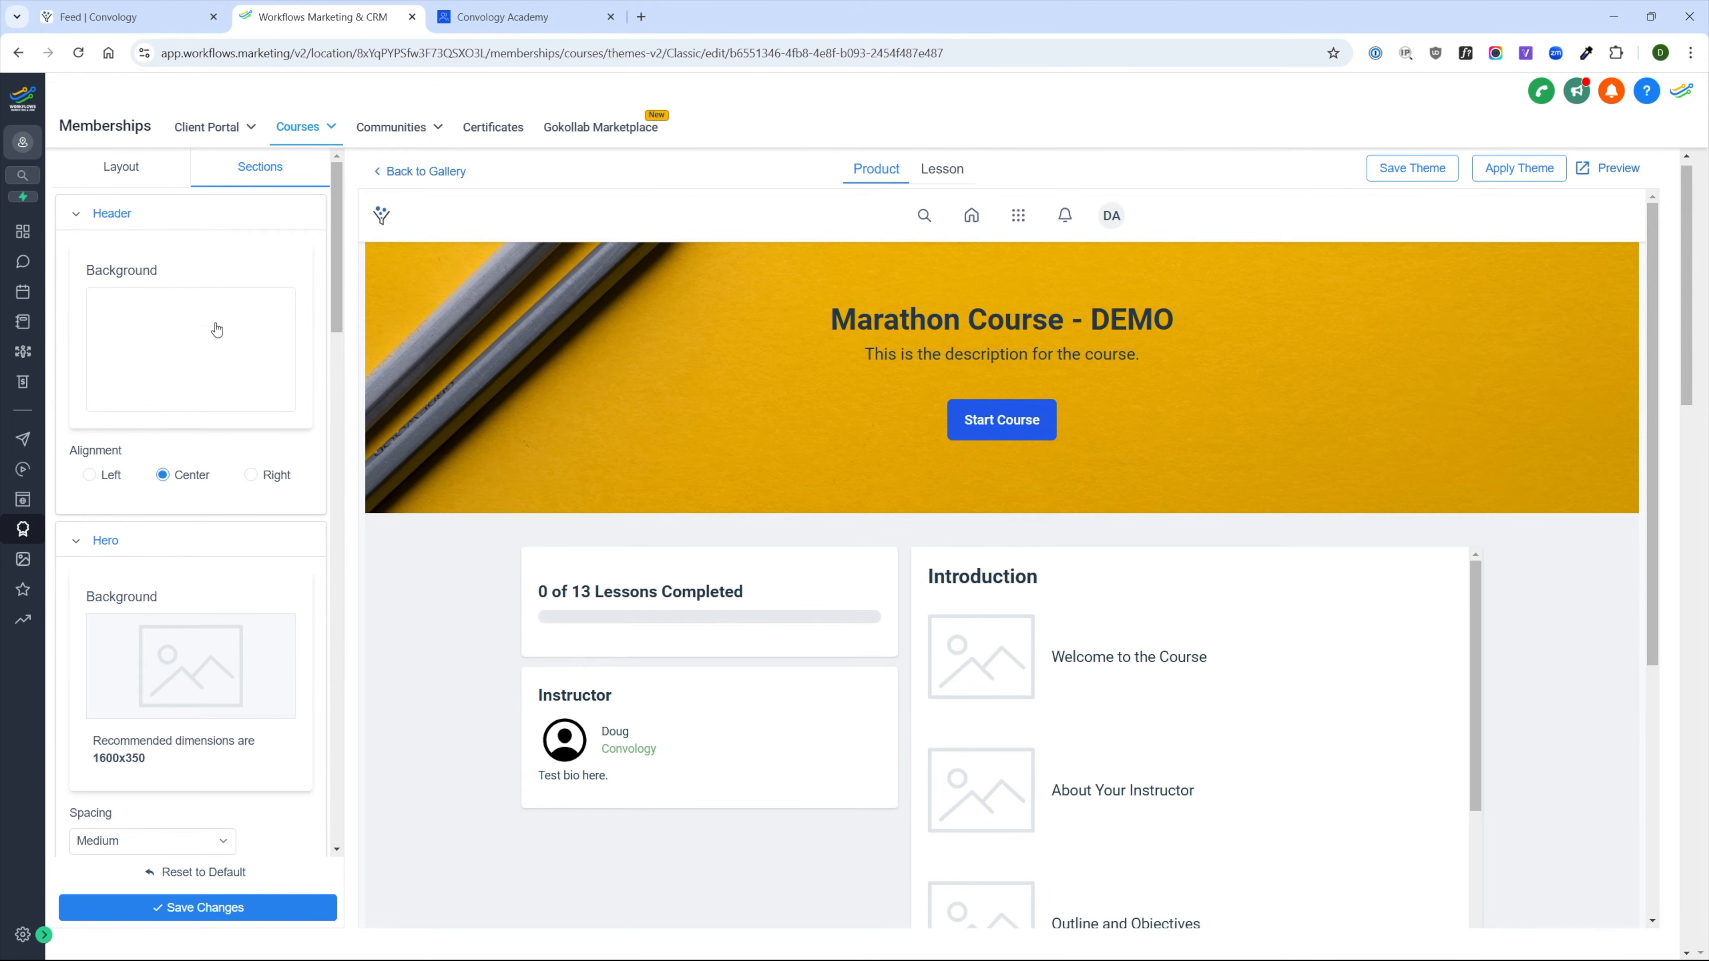
scroll(178, 539, "down", 10)
scroll(178, 539, "up", 8)
scroll(213, 574, "up", 5)
scroll(195, 550, "down", 12)
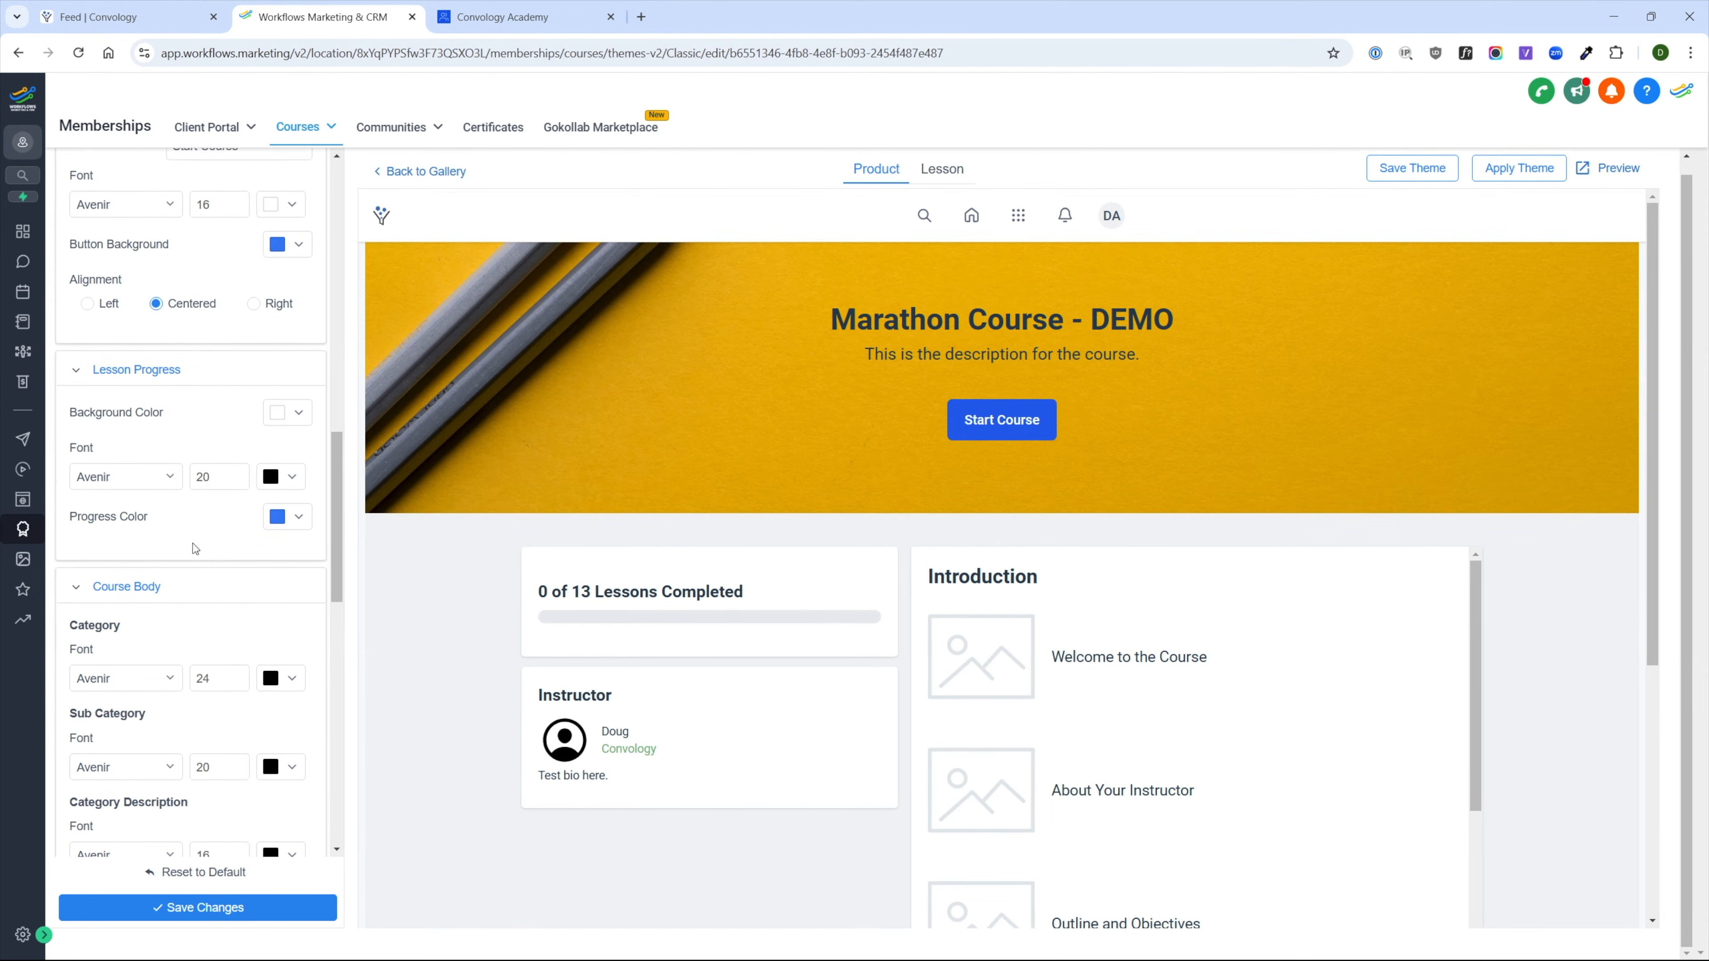
left_click(305, 700)
double_click(215, 904)
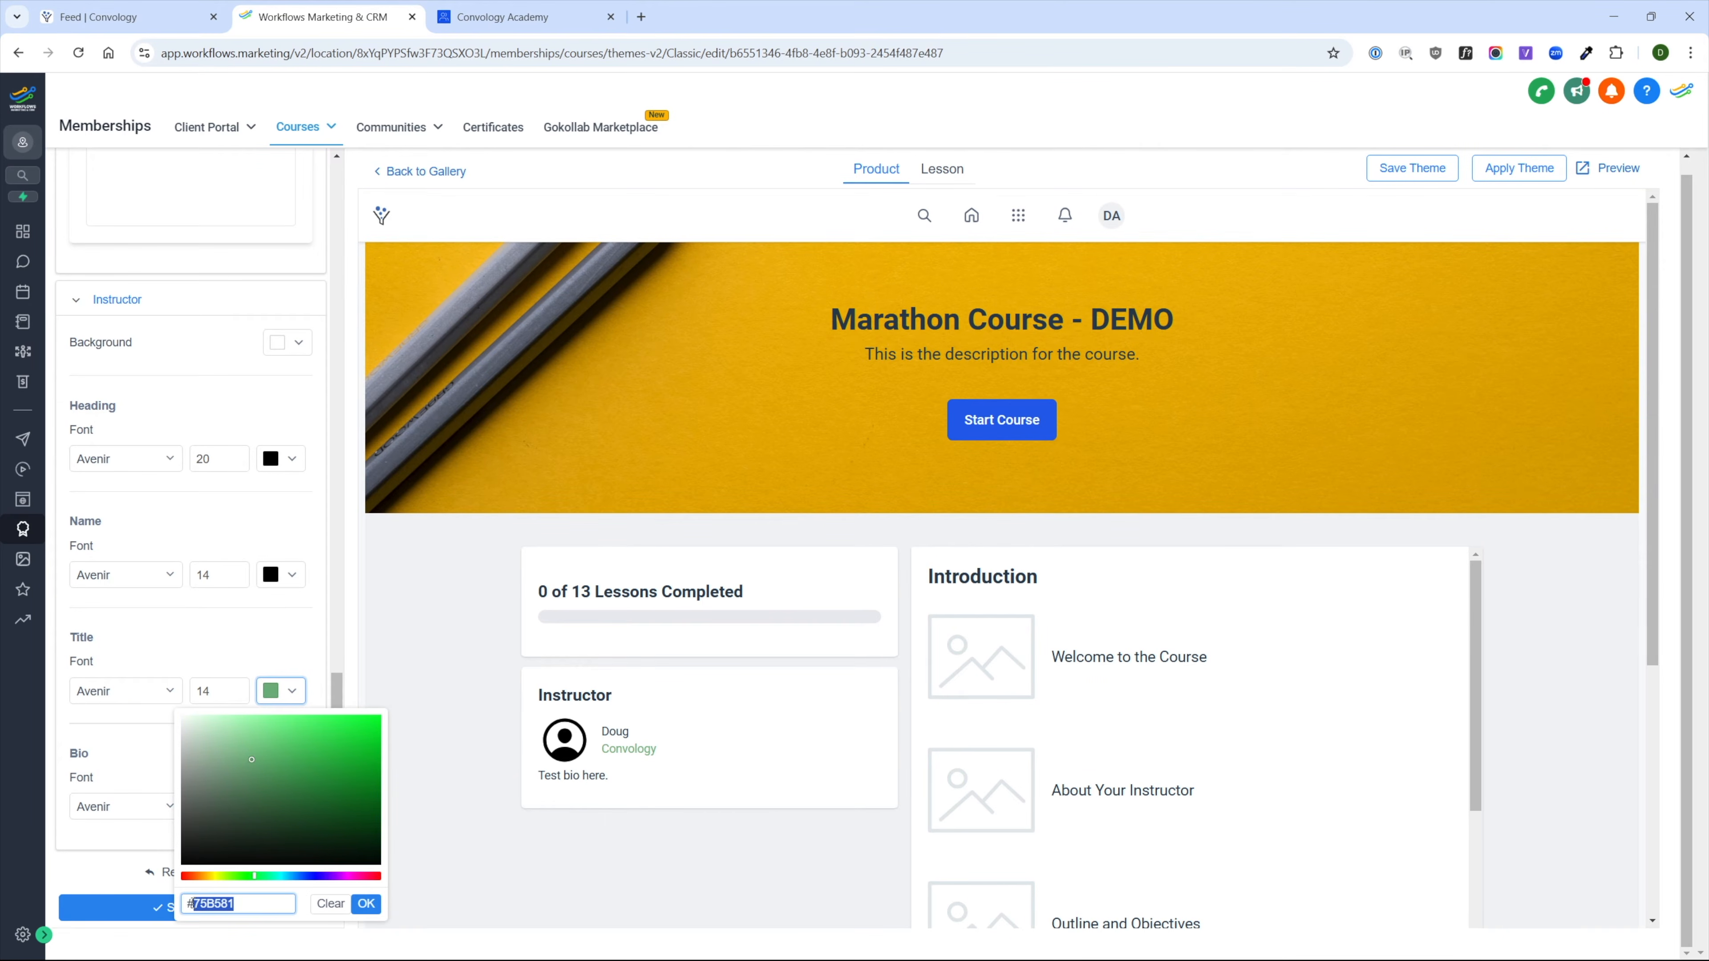
type("4")
type("472C4")
left_click(366, 904)
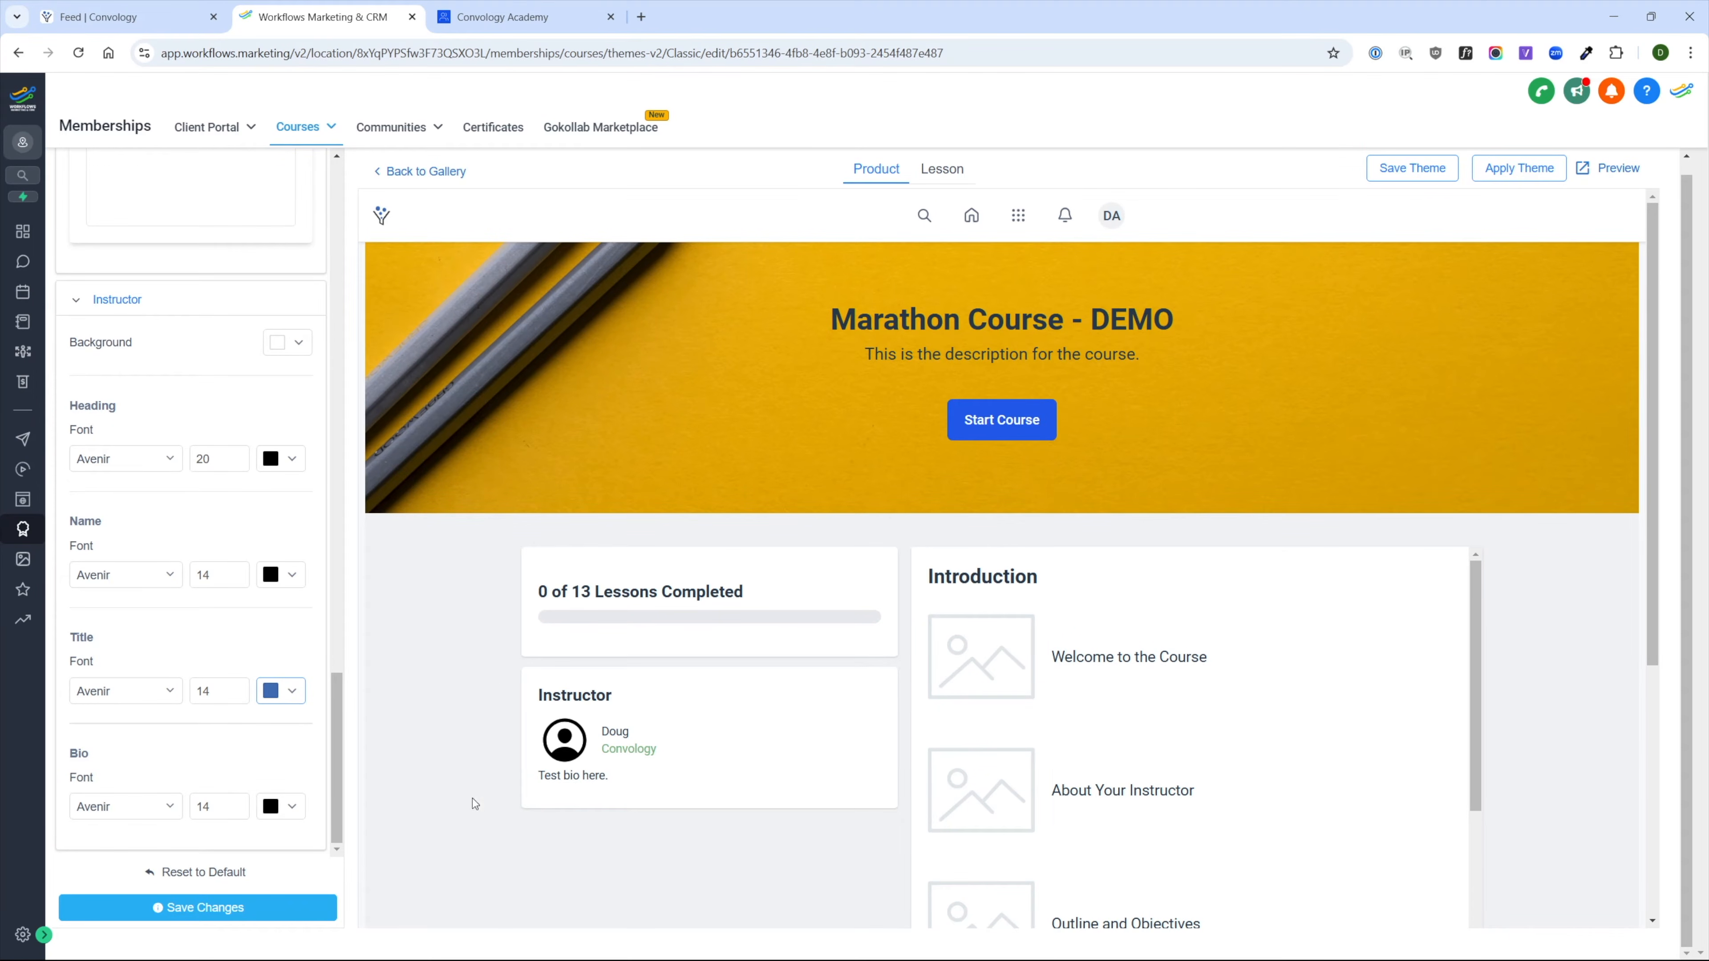
left_click(207, 910)
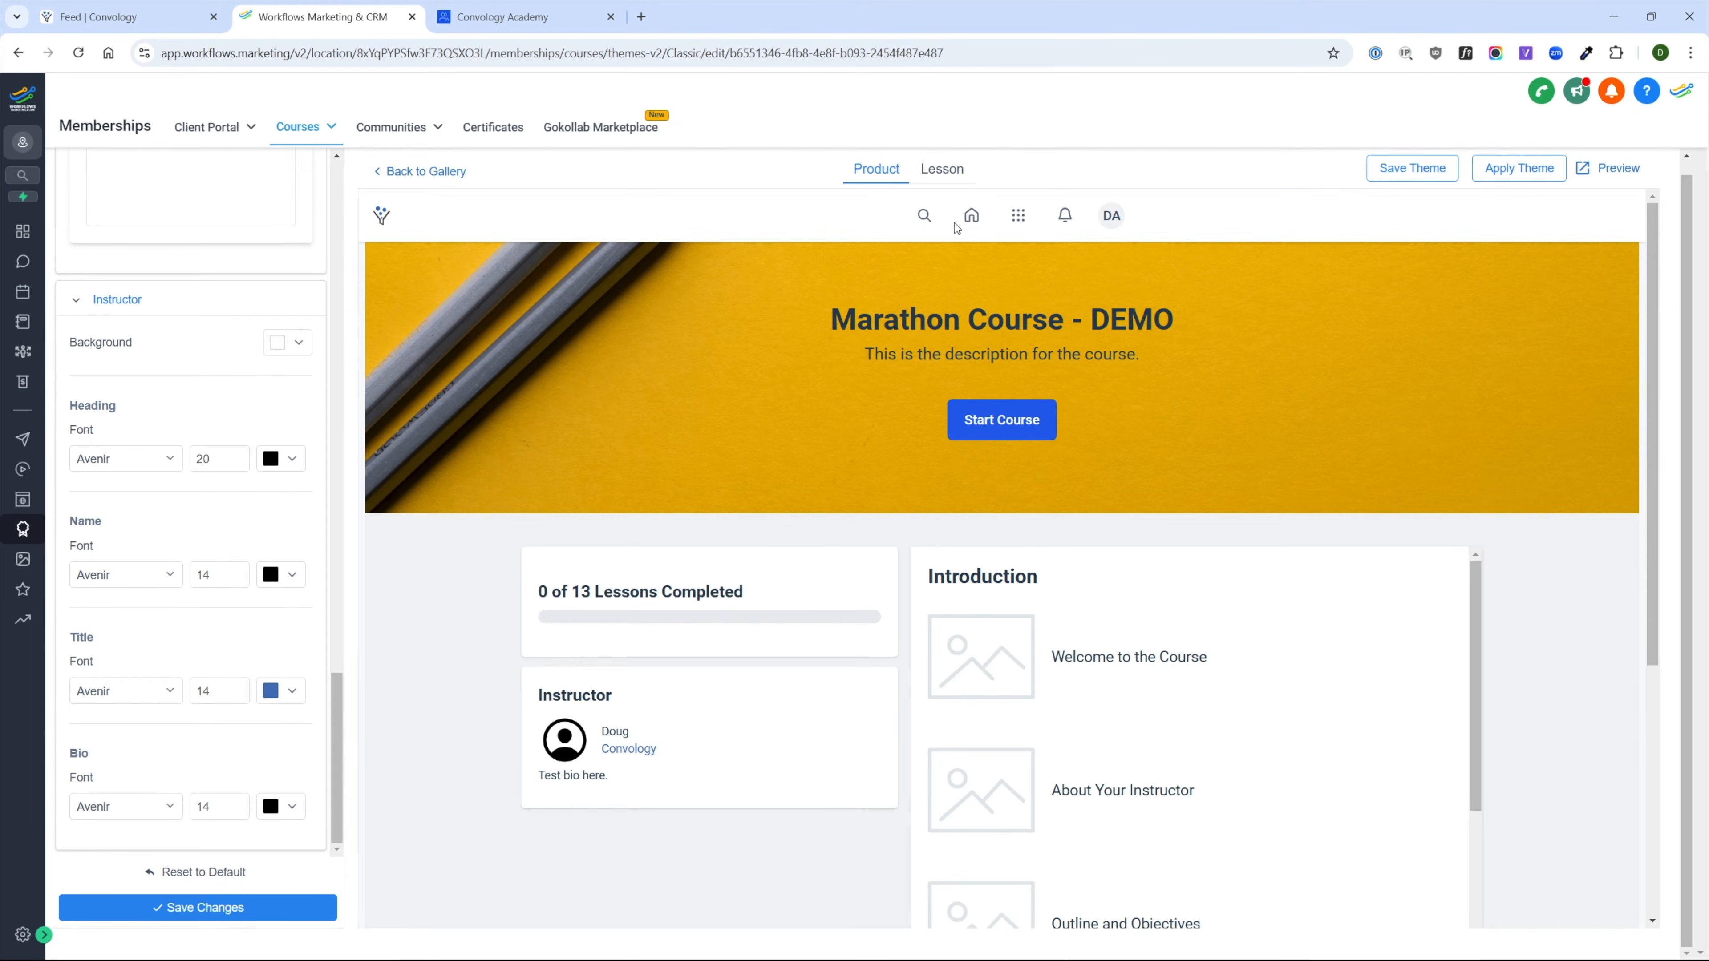
- Set the theme's primary color to the brand blue and its secondary color to near-black in the theme-wide settings
scroll(155, 345, "up", 10)
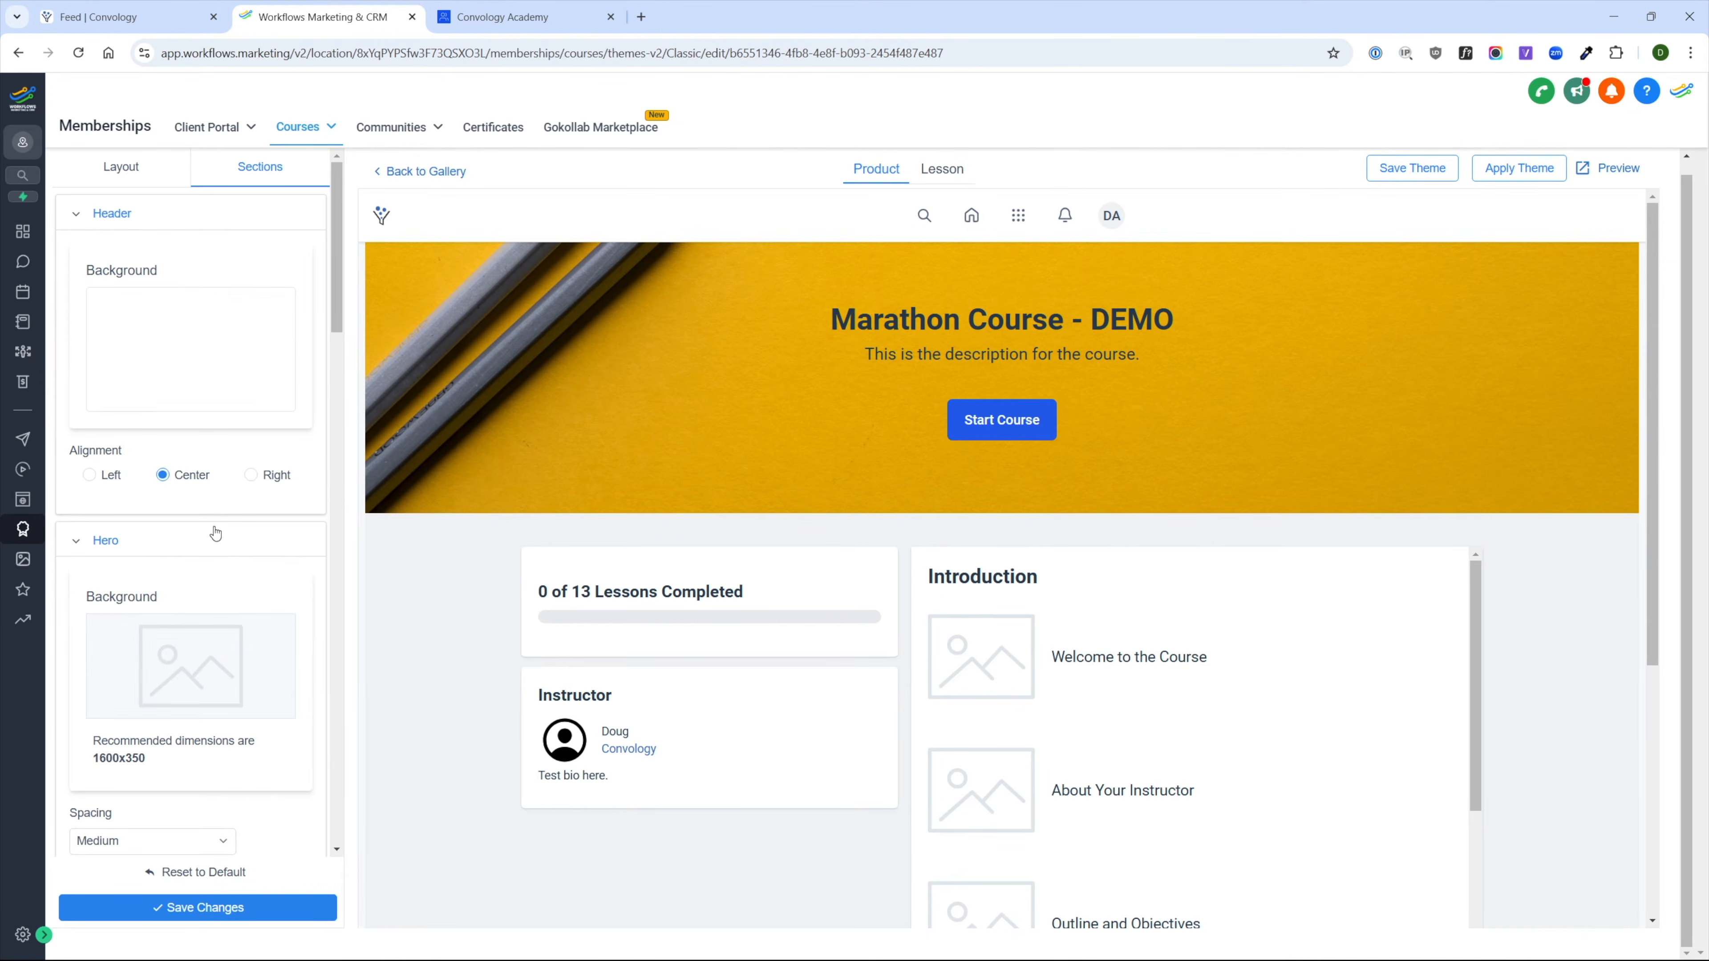
left_click(132, 167)
left_click(96, 227)
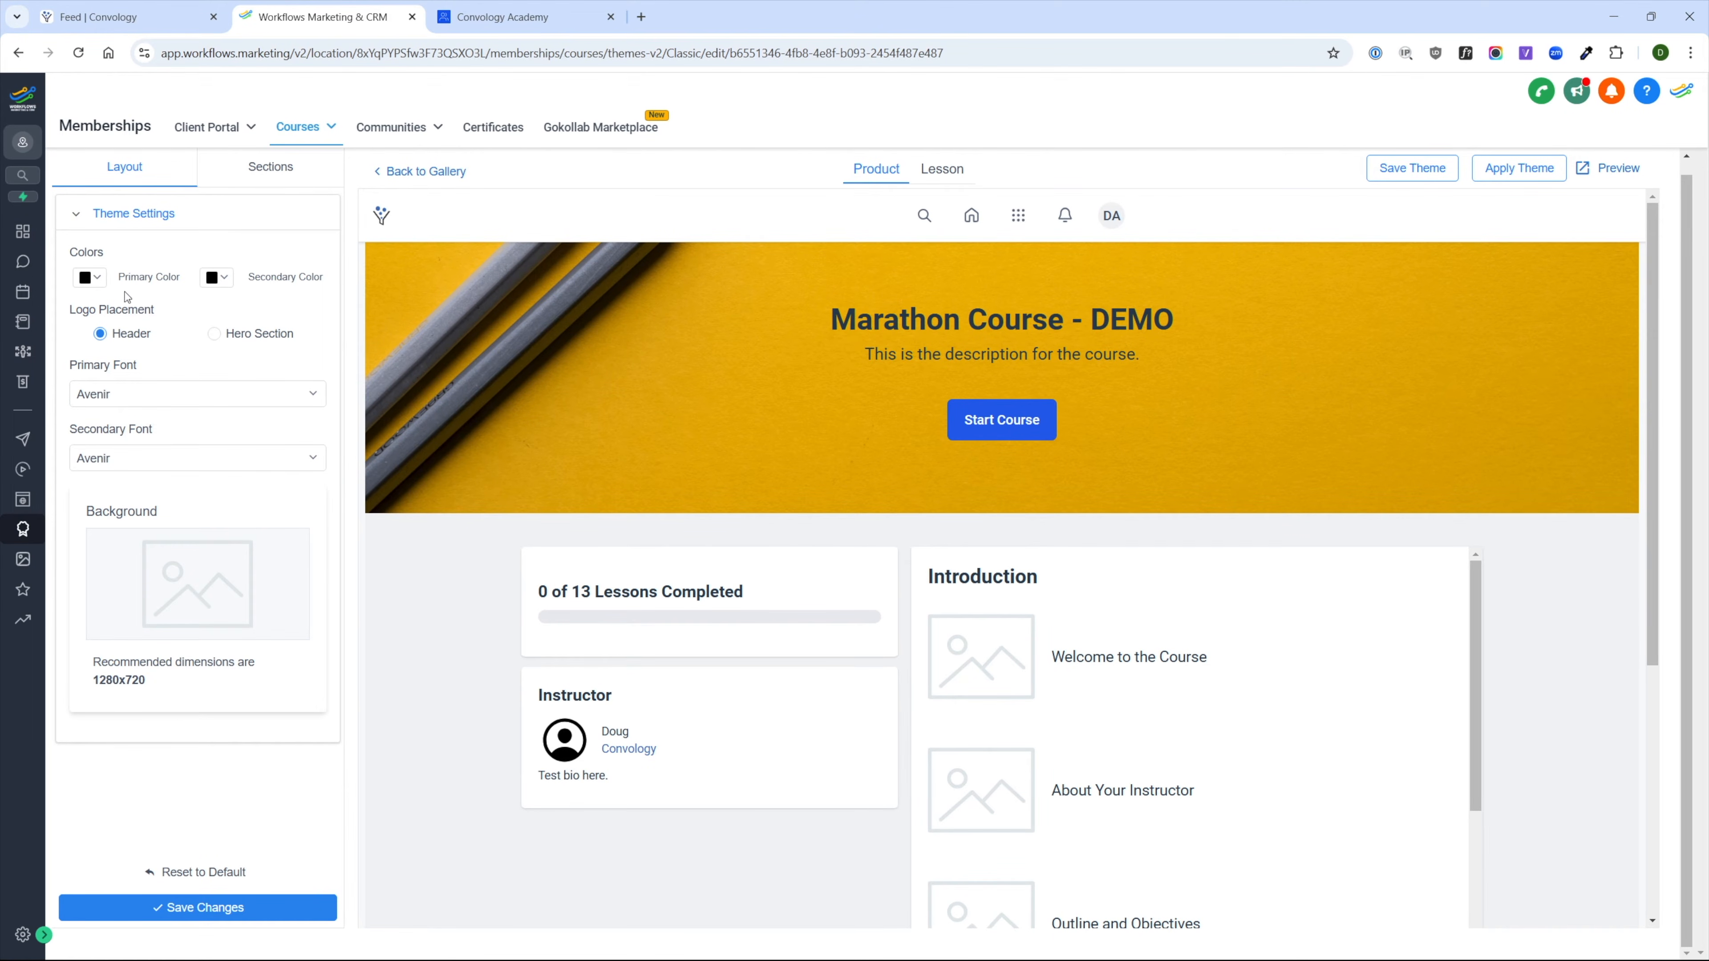
left_click(99, 279)
left_click_drag(113, 486, 77, 486)
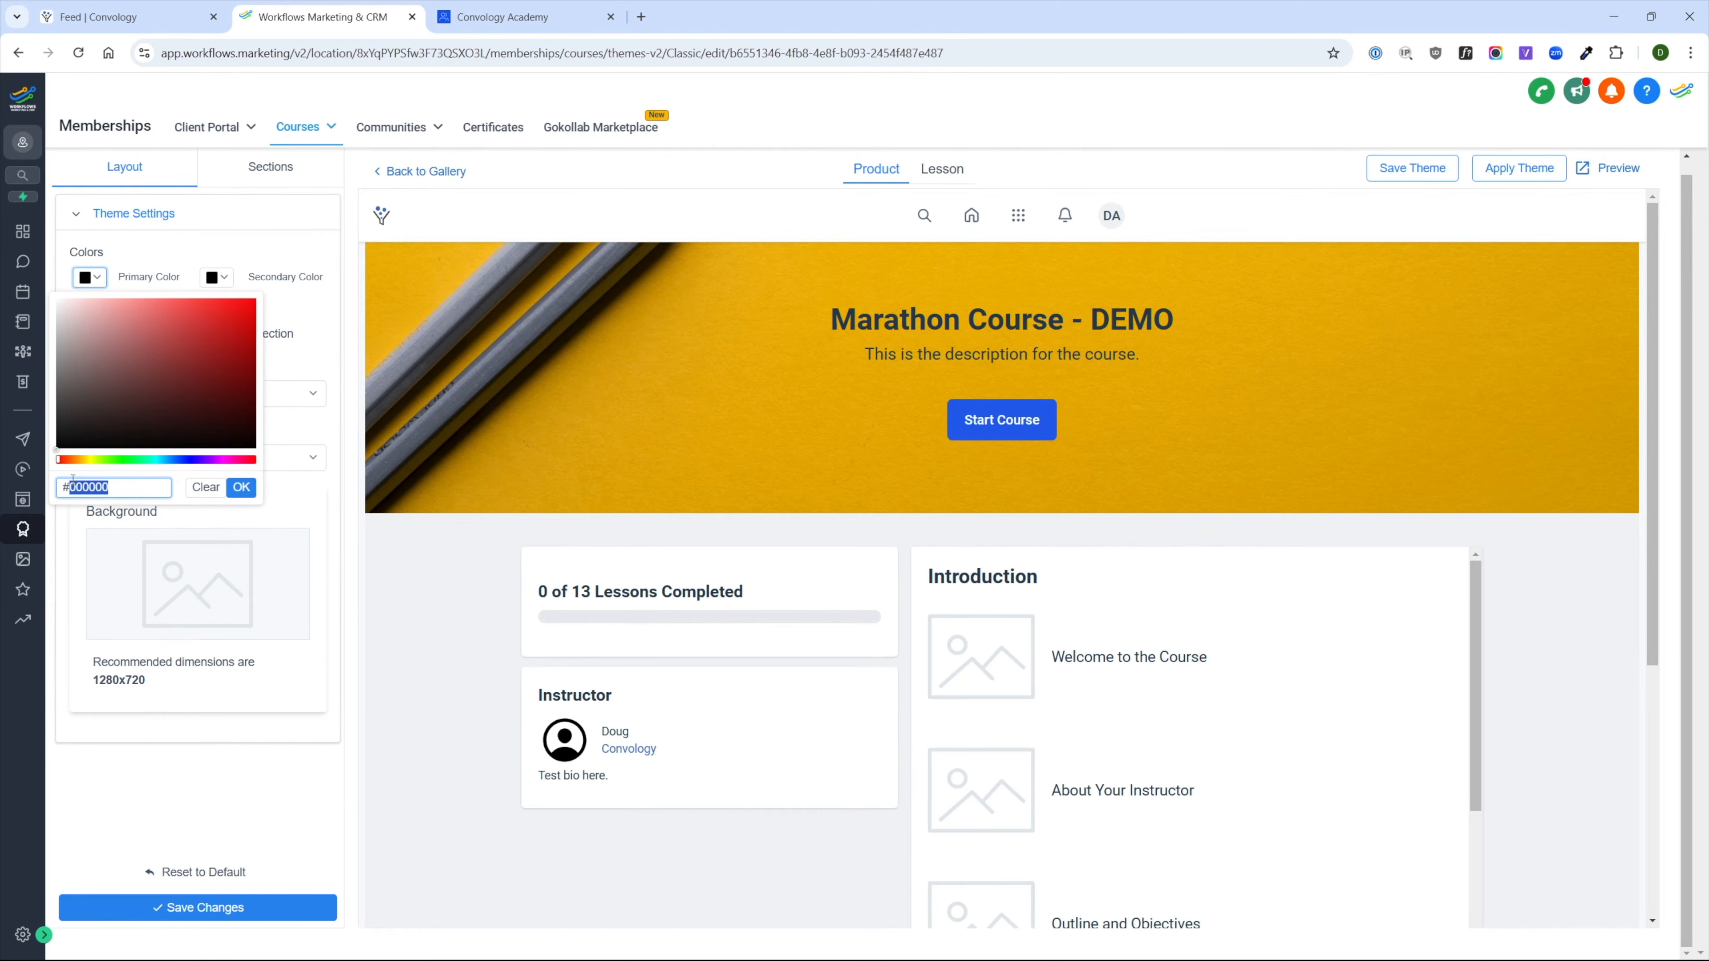
left_click(217, 277)
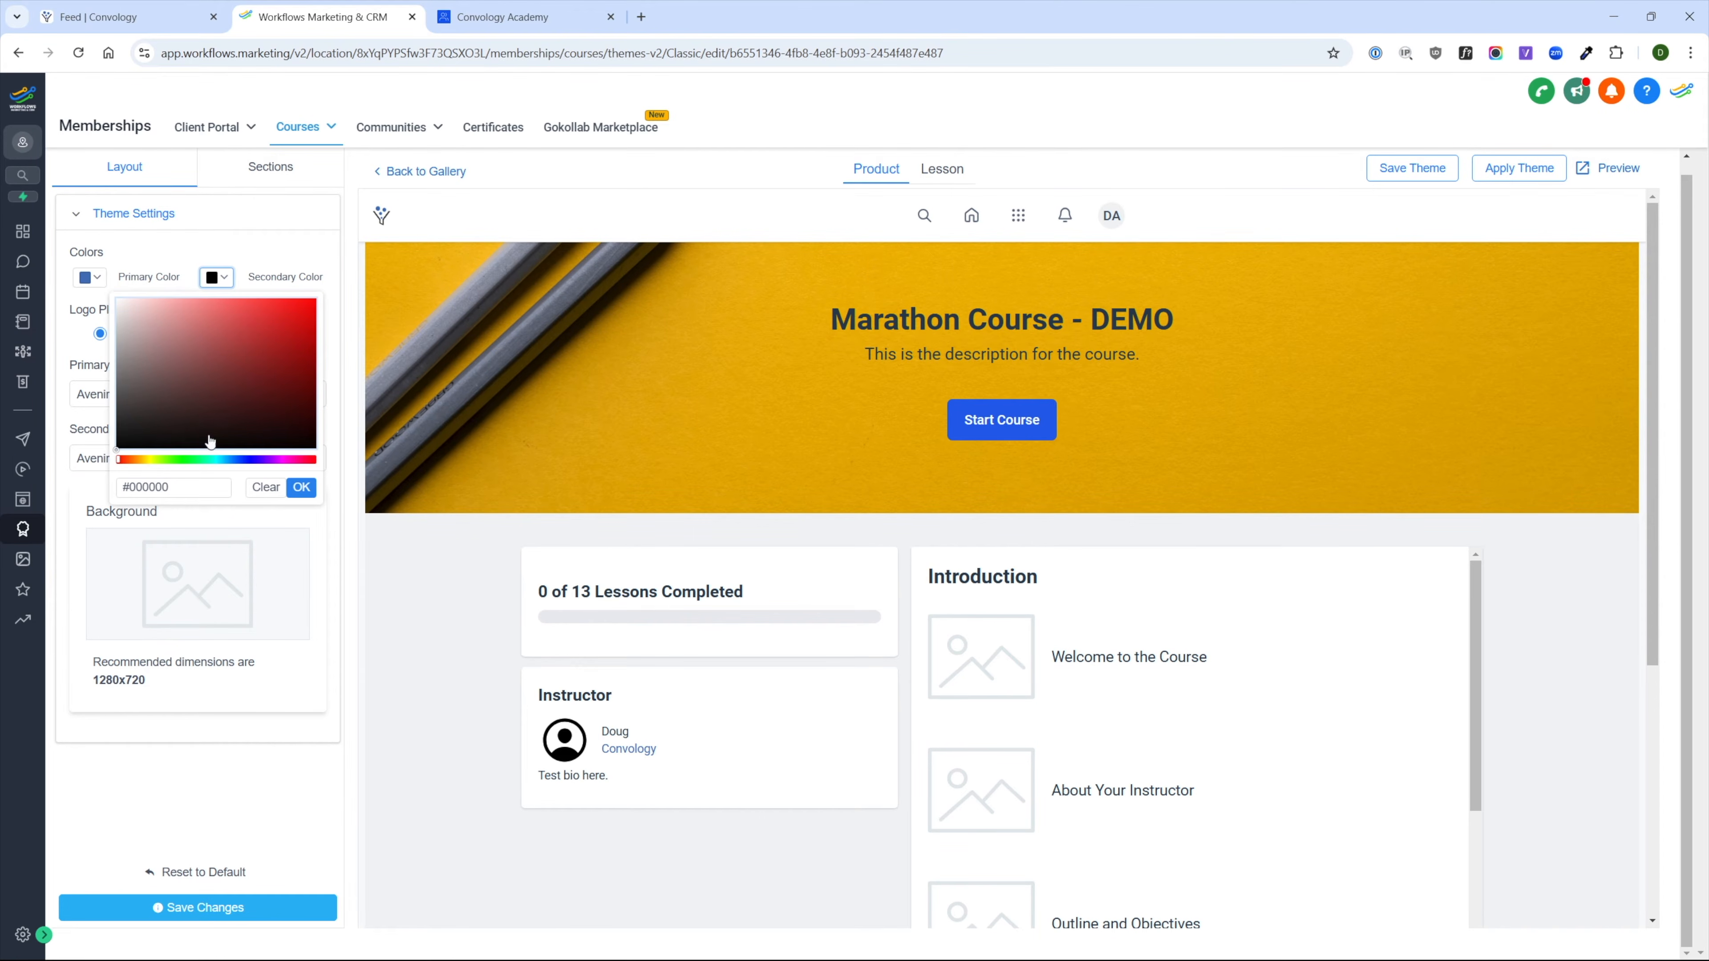
left_click_drag(173, 486, 136, 482)
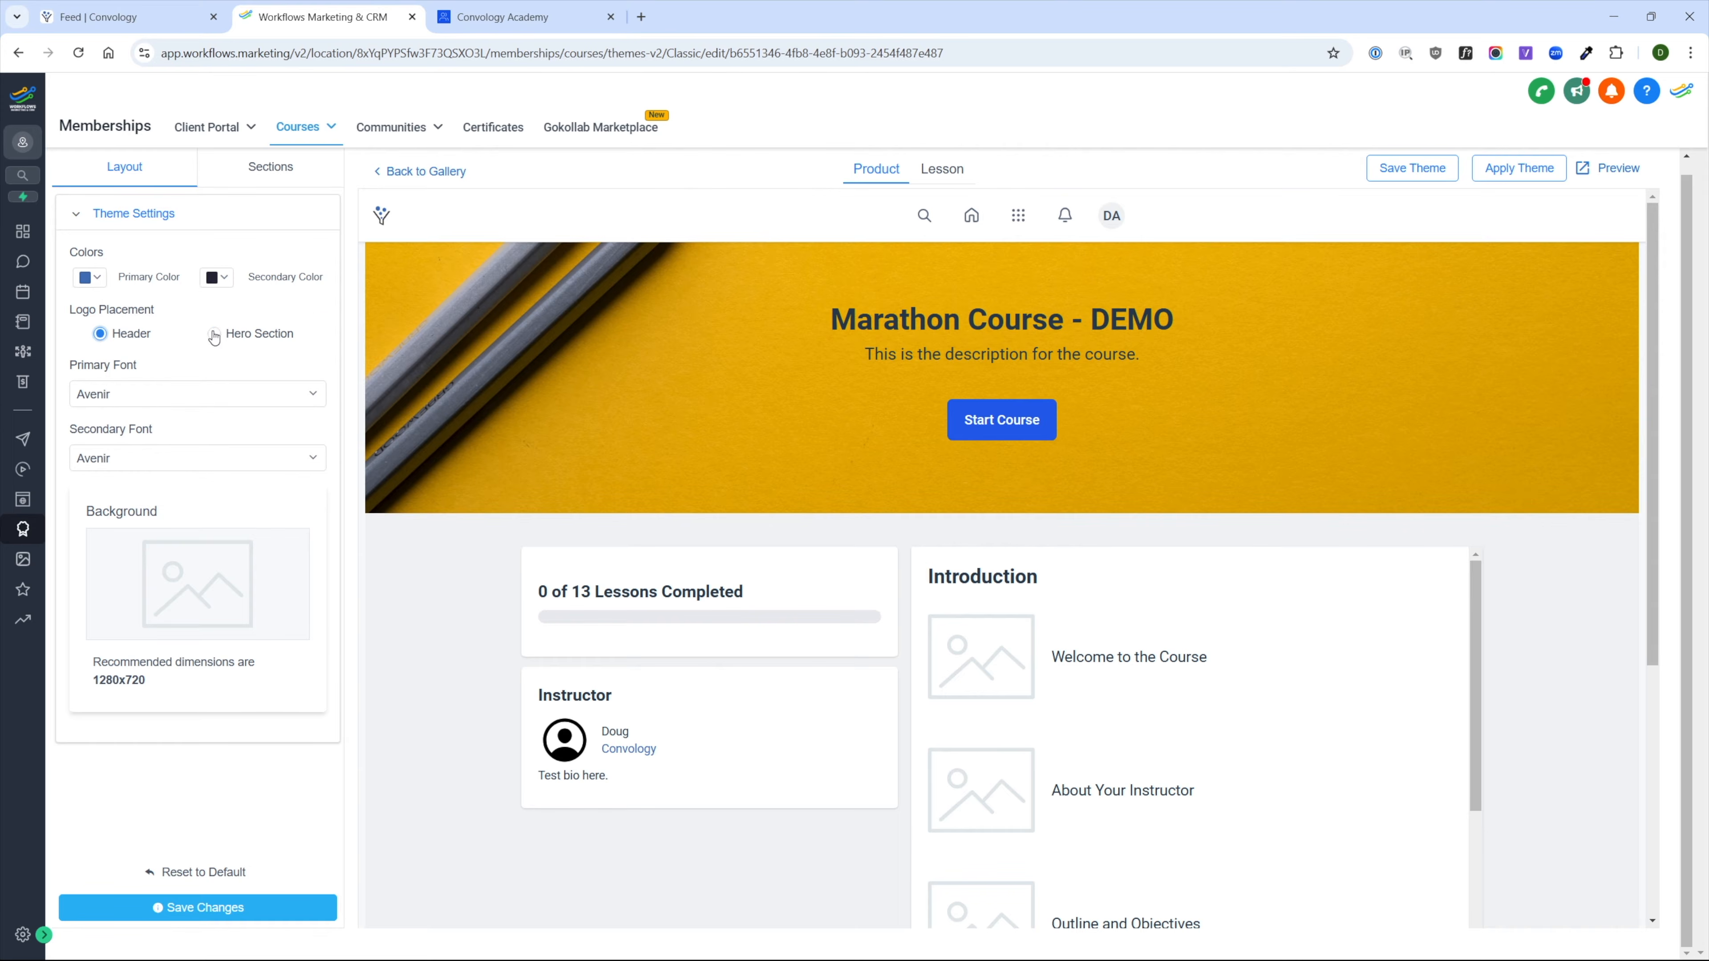
- Place the logo in the hero section and set the theme's primary font to Roboto
left_click(214, 335)
left_click(178, 400)
left_click(164, 404)
left_click(320, 402)
left_click(319, 403)
left_click(318, 402)
left_click(248, 394)
left_click(170, 402)
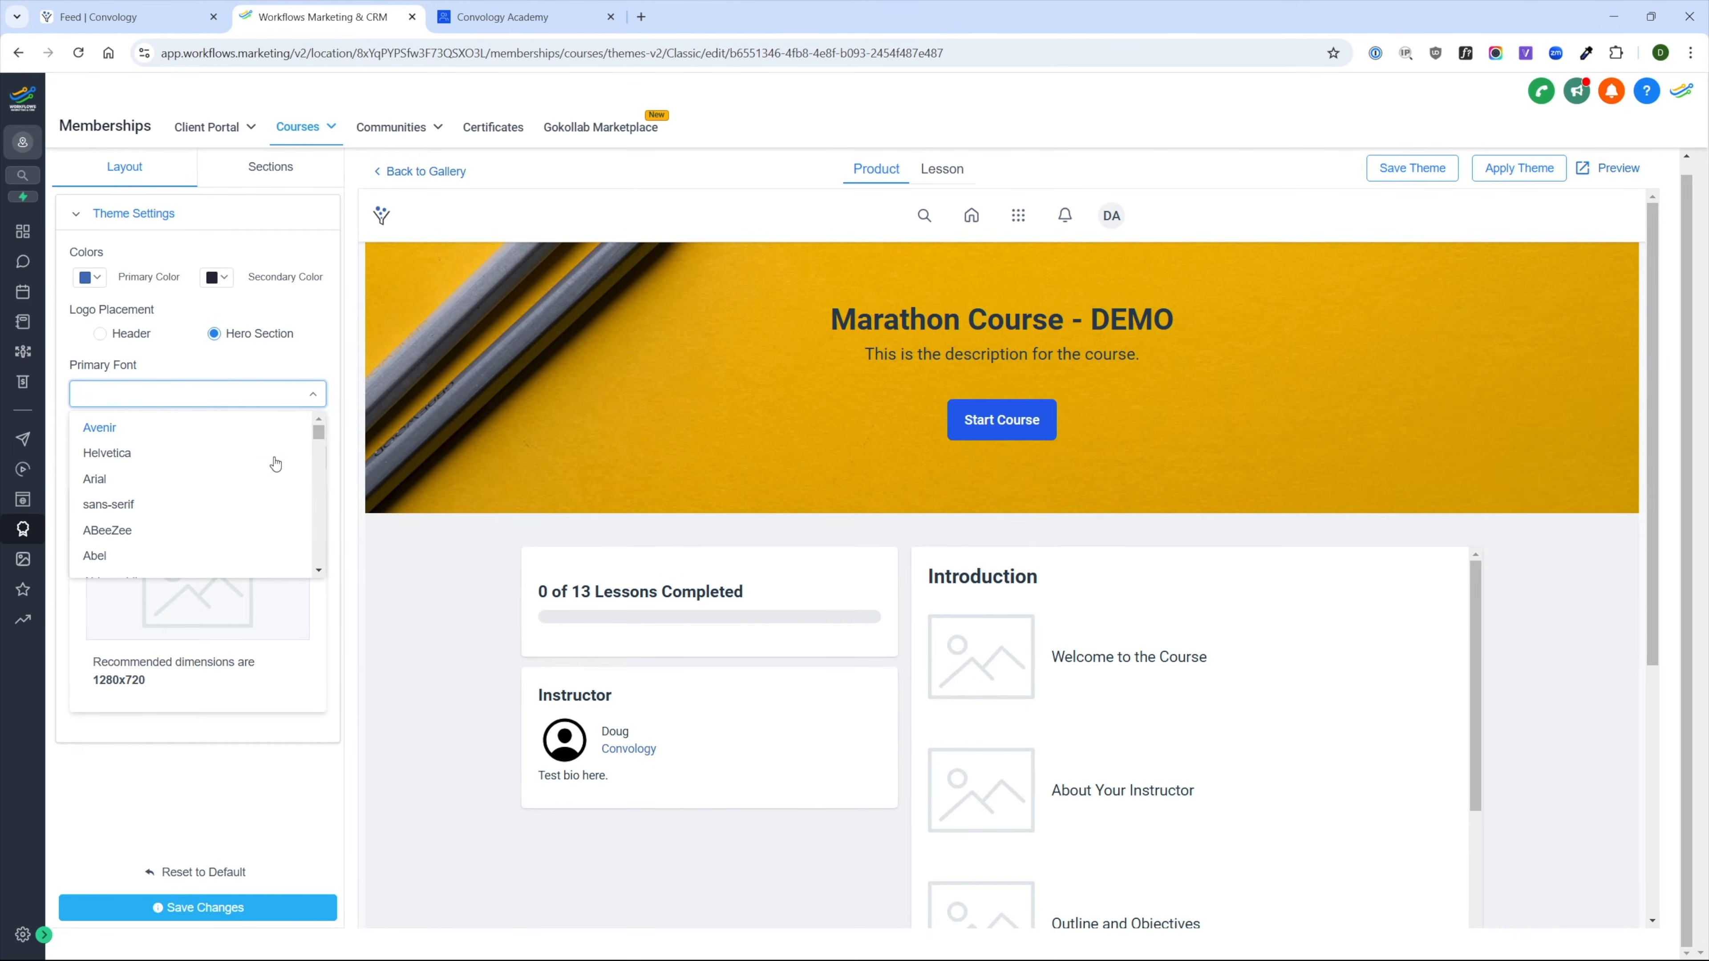
scroll(256, 475, "down", 2)
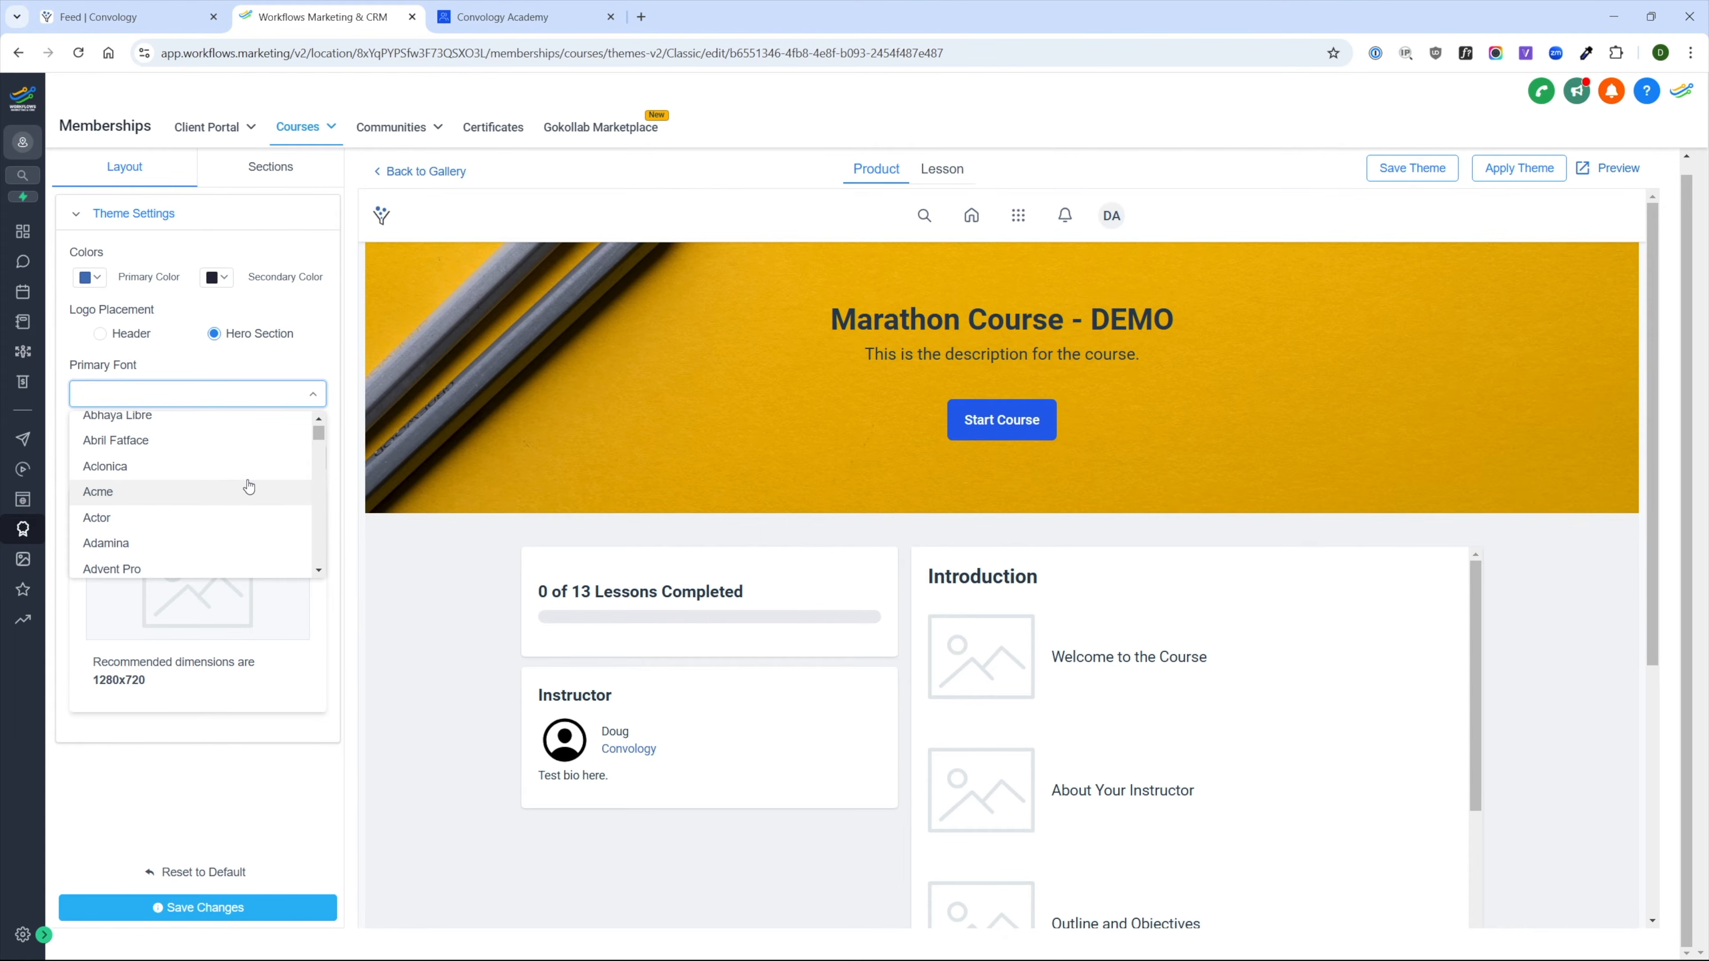
left_click_drag(319, 433, 329, 543)
scroll(247, 535, "up", 4)
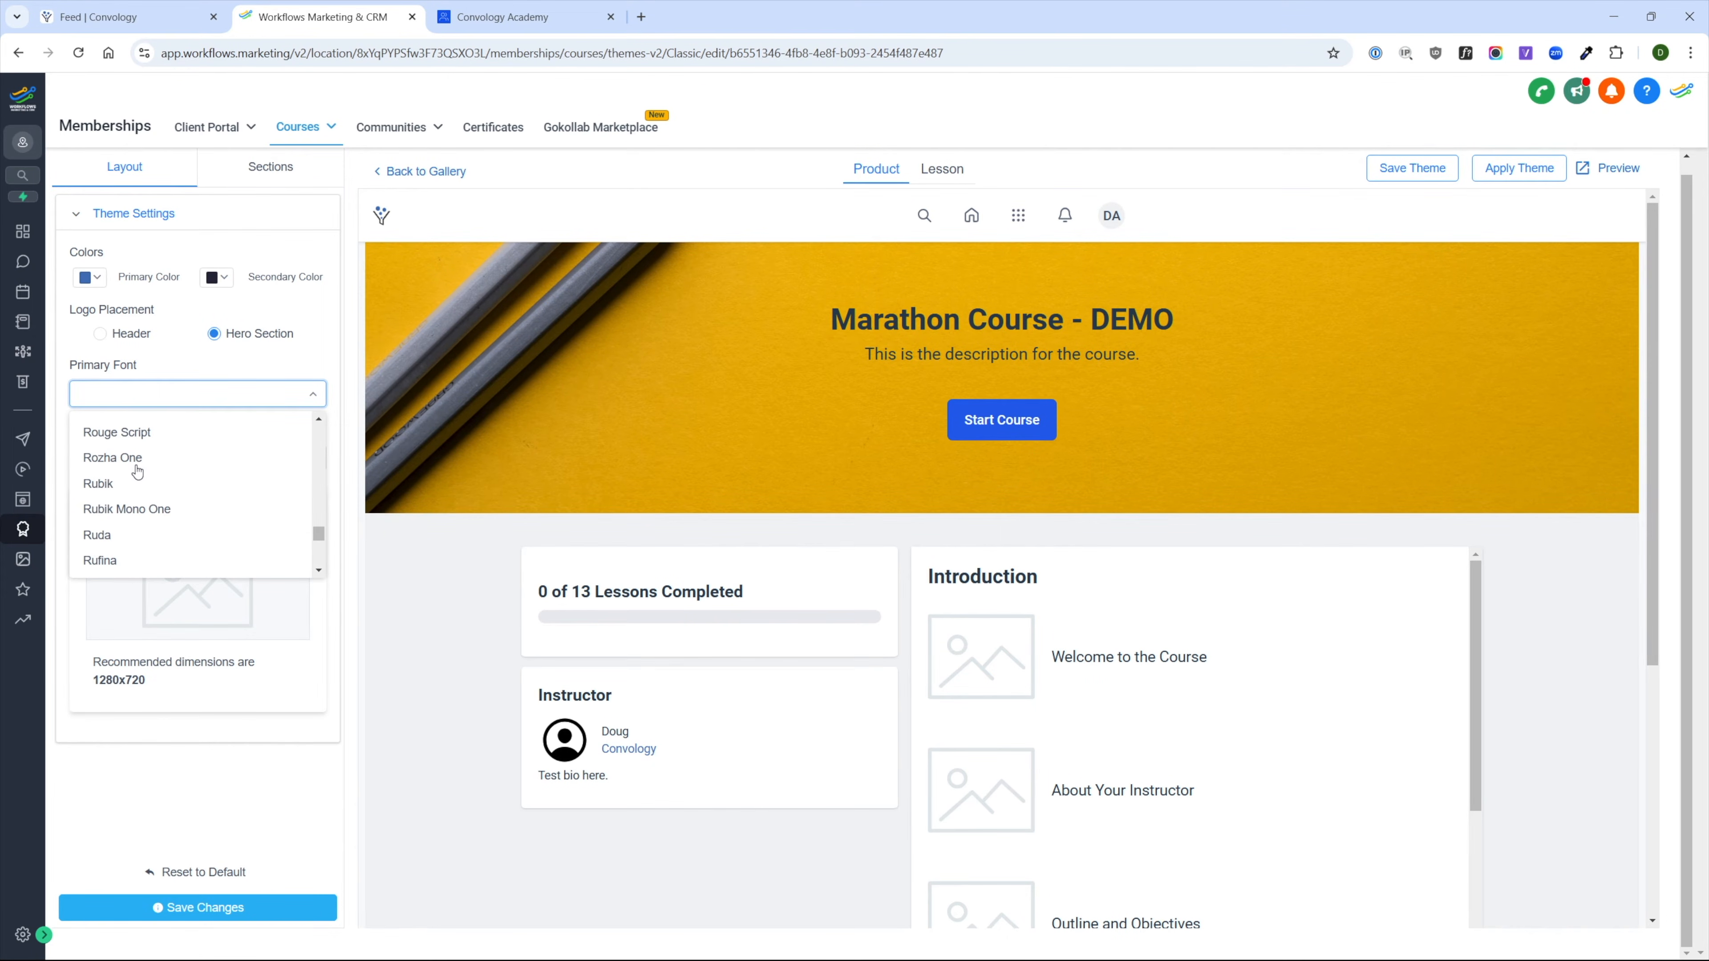
type("roboto")
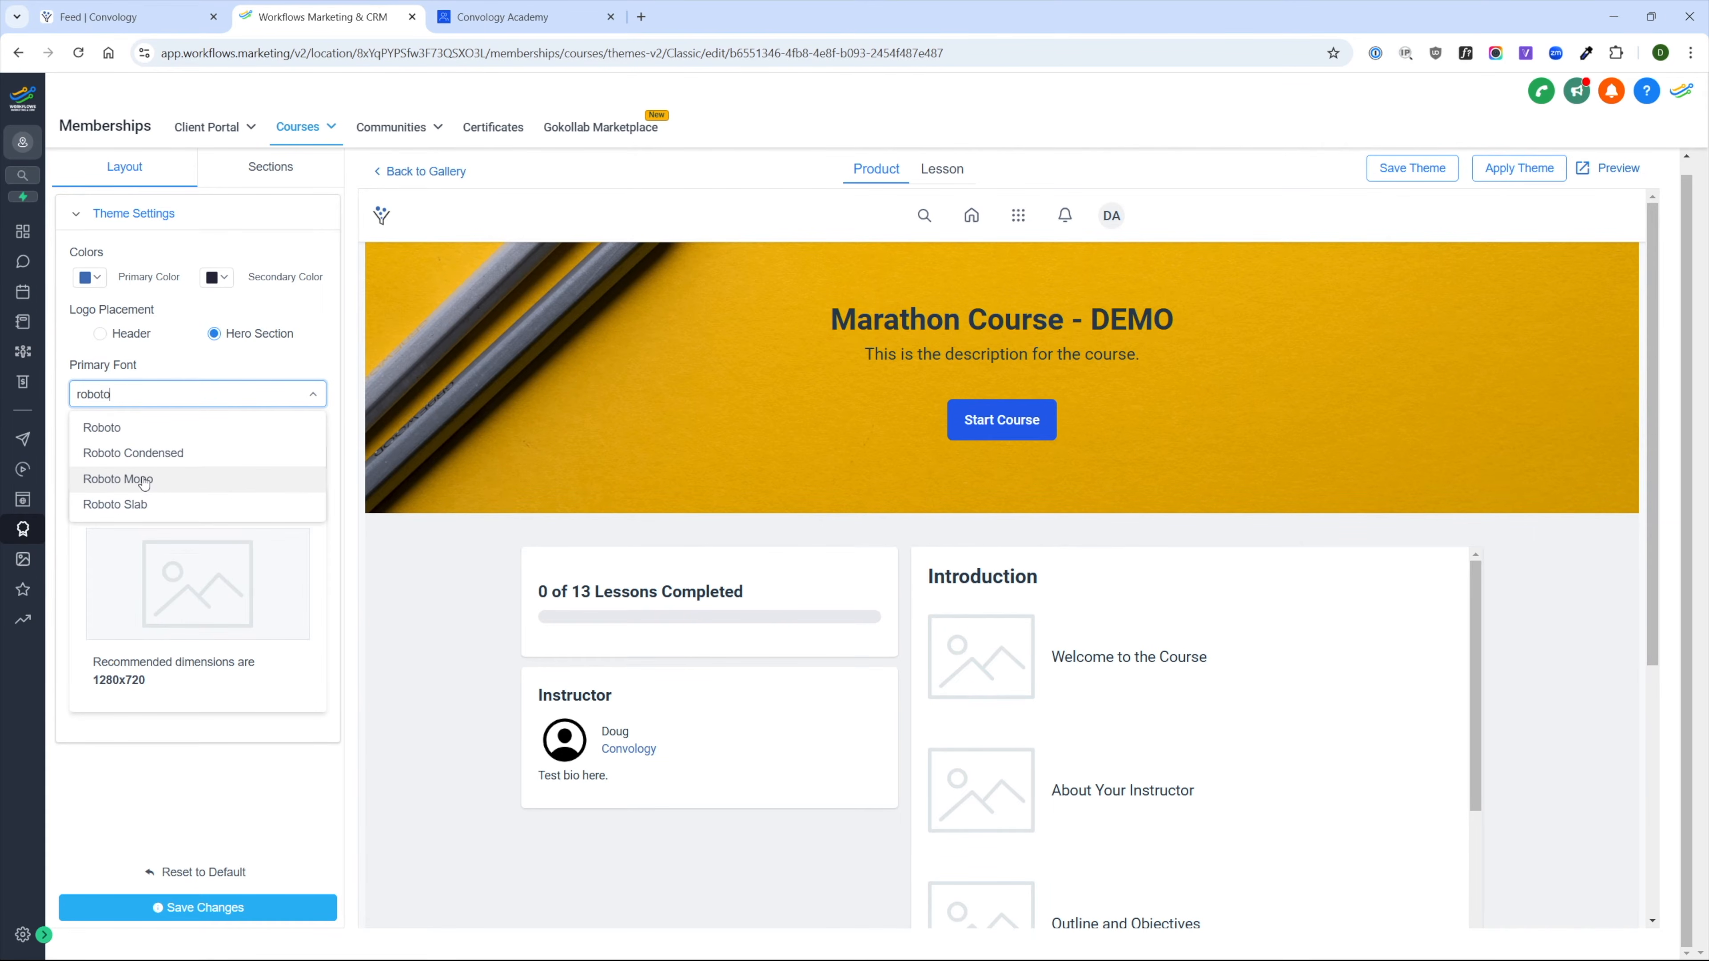
left_click(113, 429)
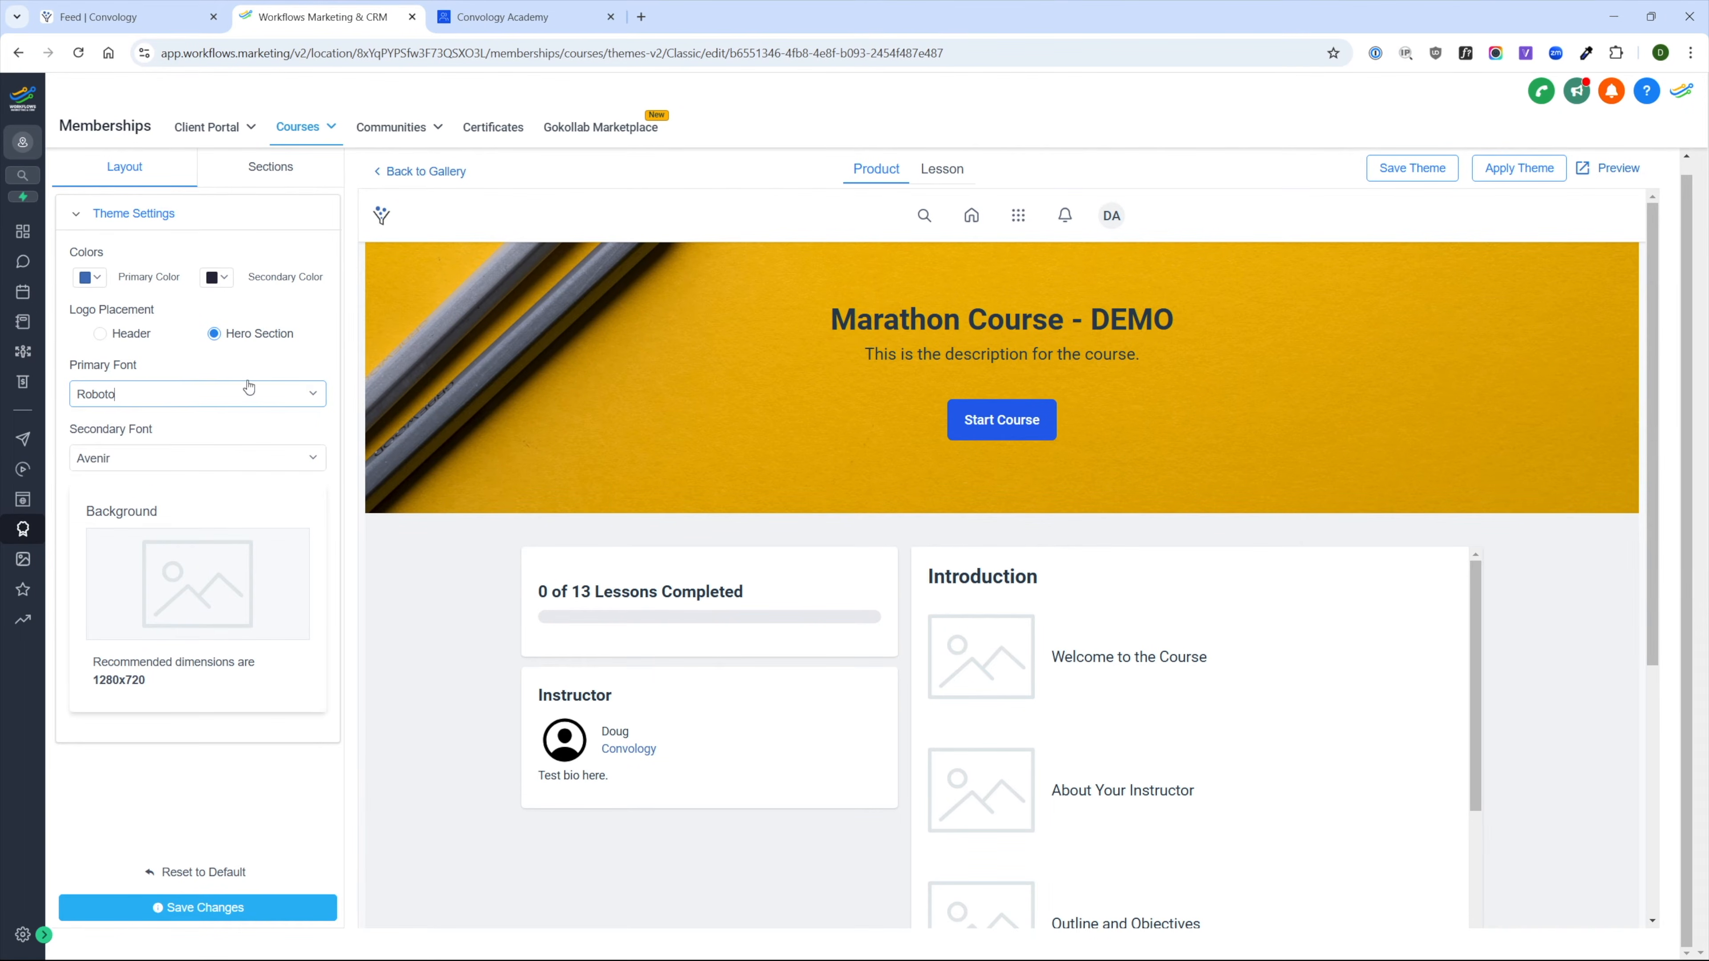
- Set the theme's secondary font to Open Sans and save the changes
left_click(122, 459)
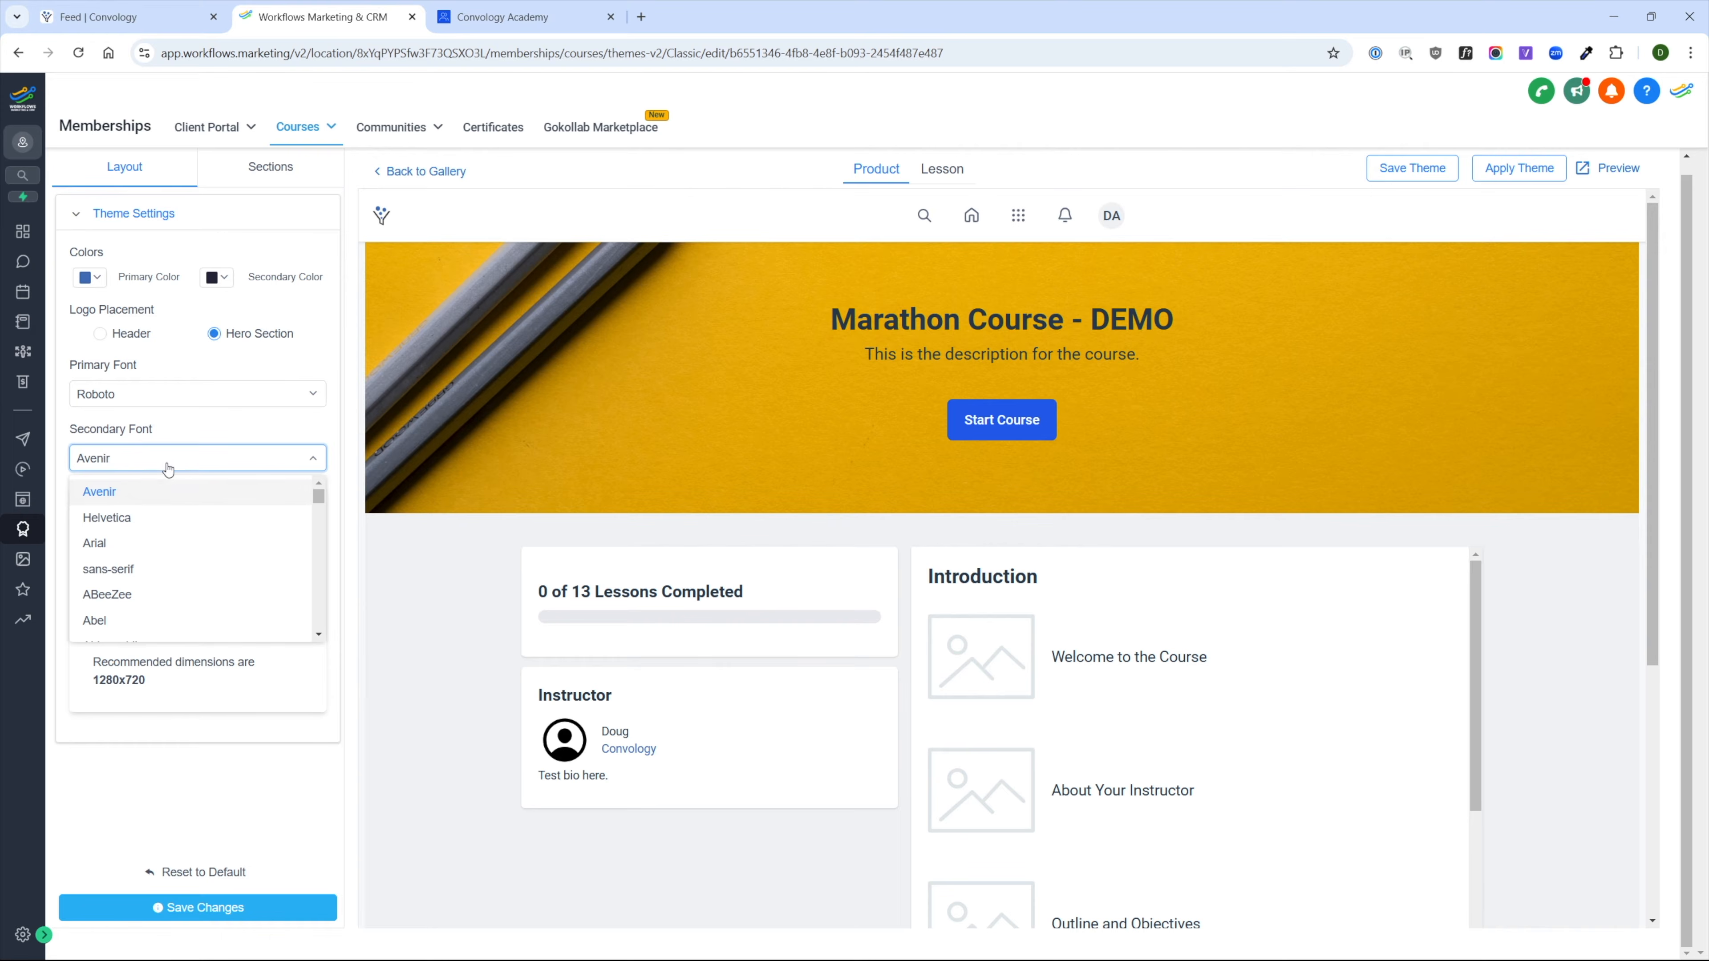
type("open")
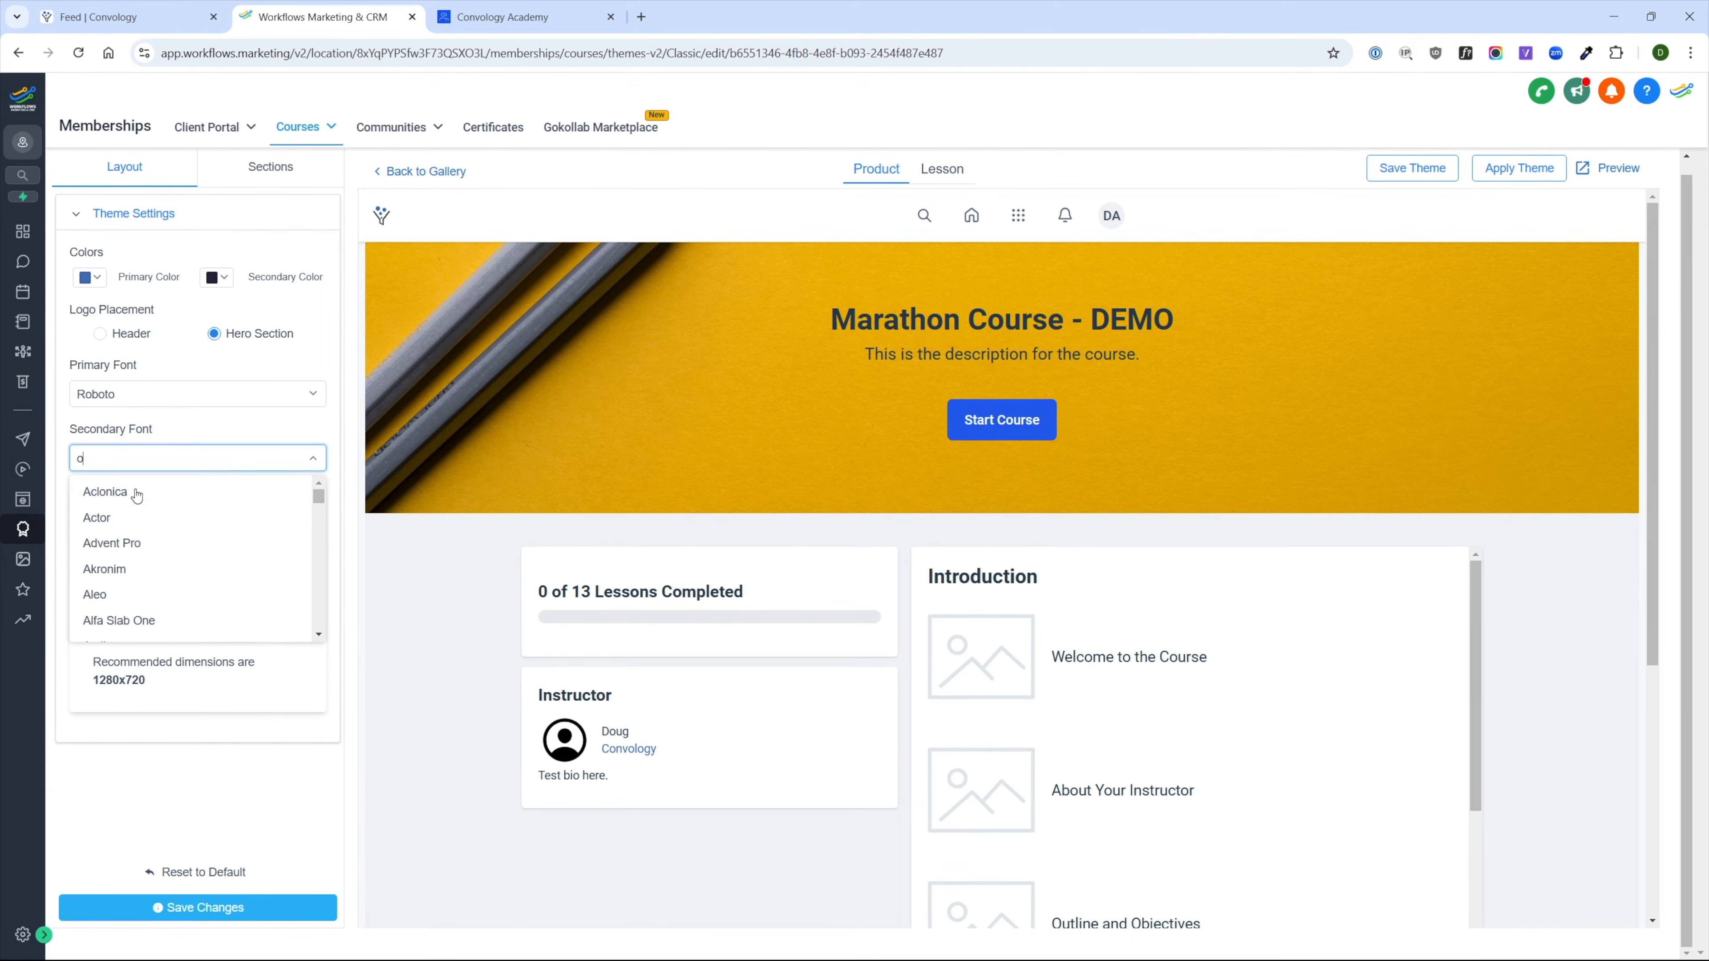
left_click(137, 495)
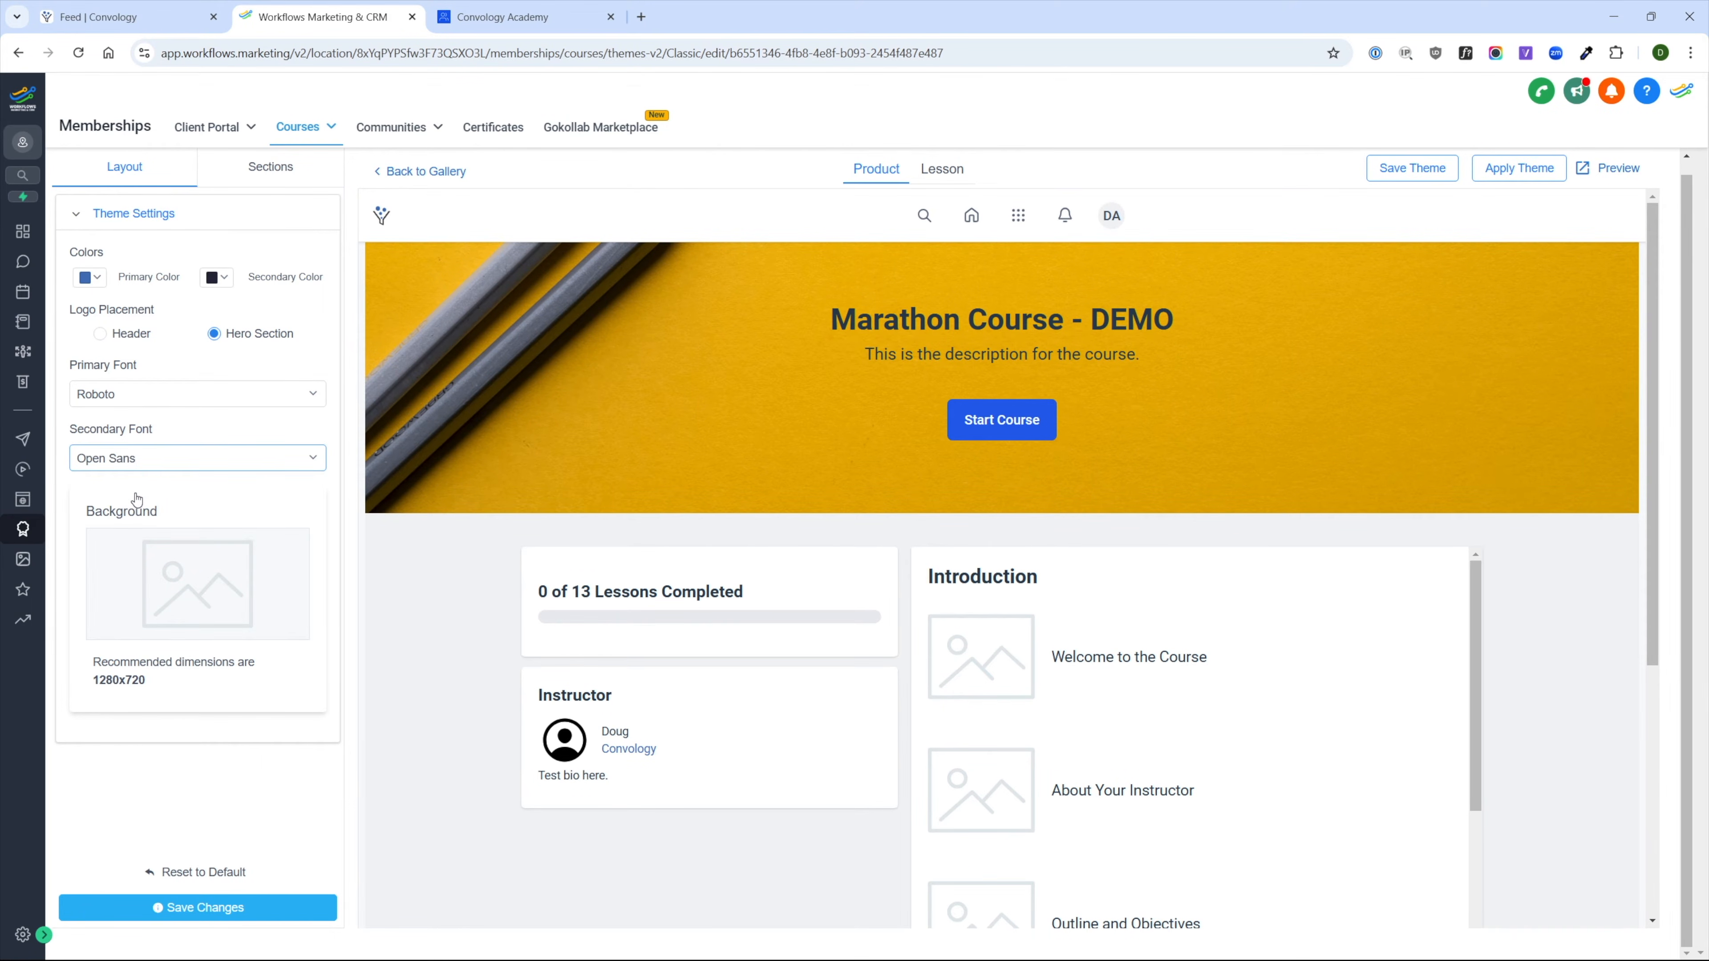
left_click(196, 908)
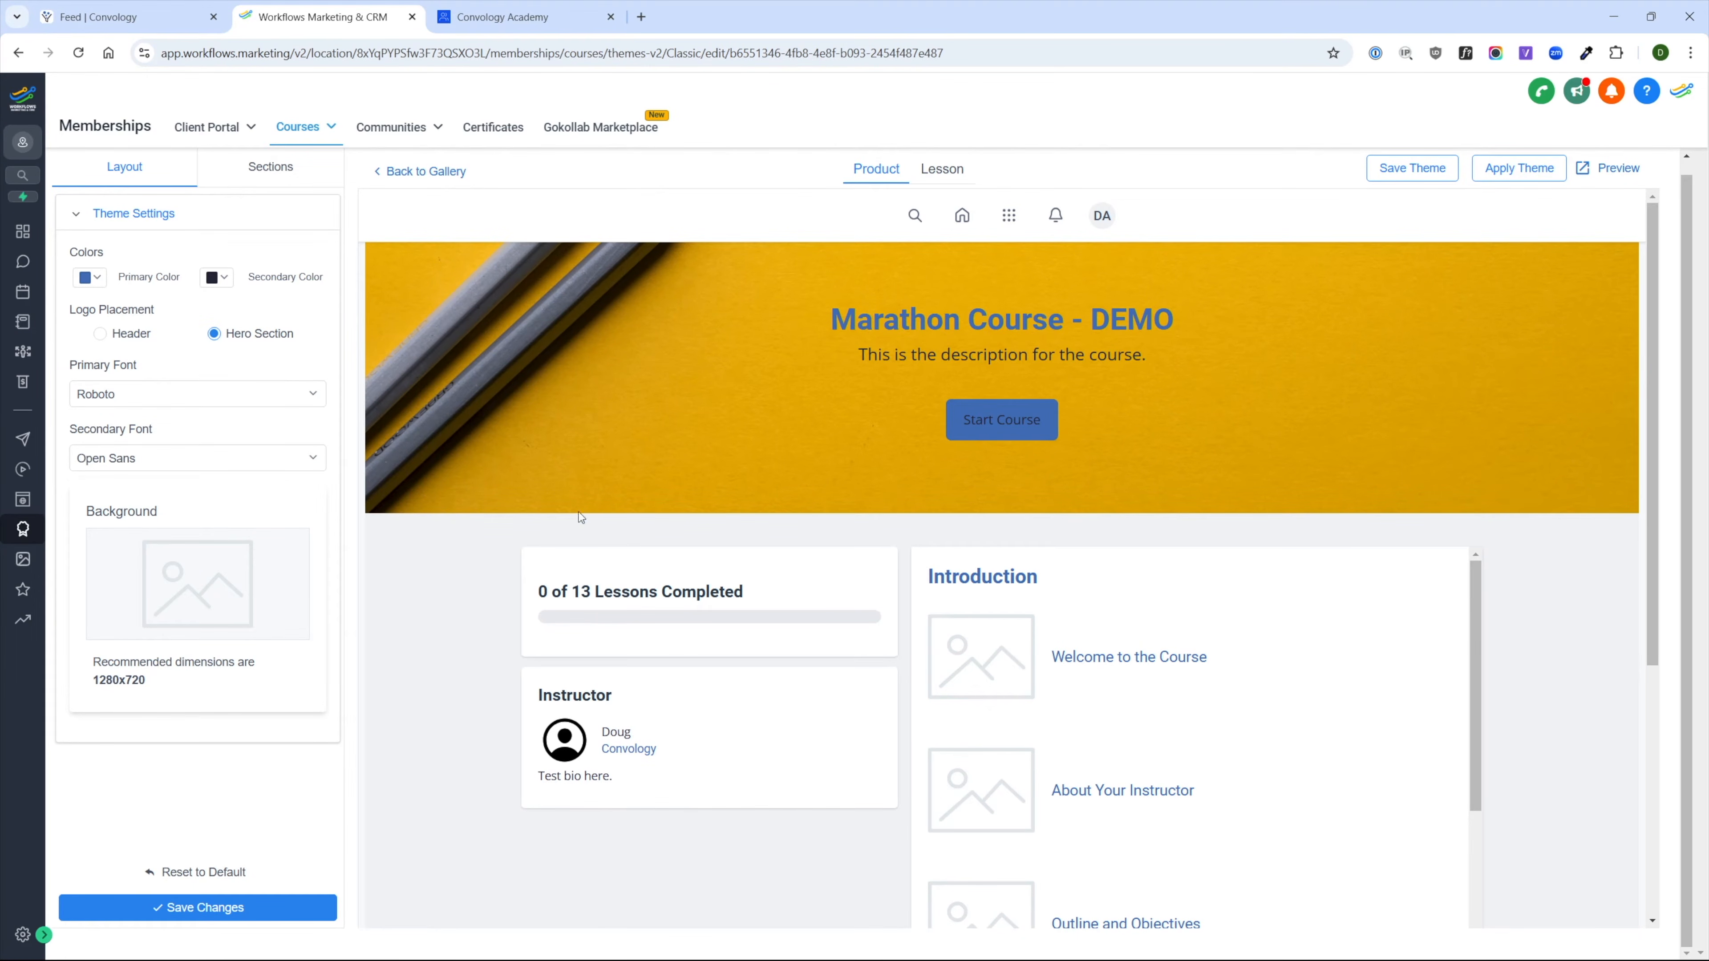
- Set the theme's primary color to #28273F and its secondary color to #4776BB
left_click(95, 278)
left_click_drag(113, 486, 76, 486)
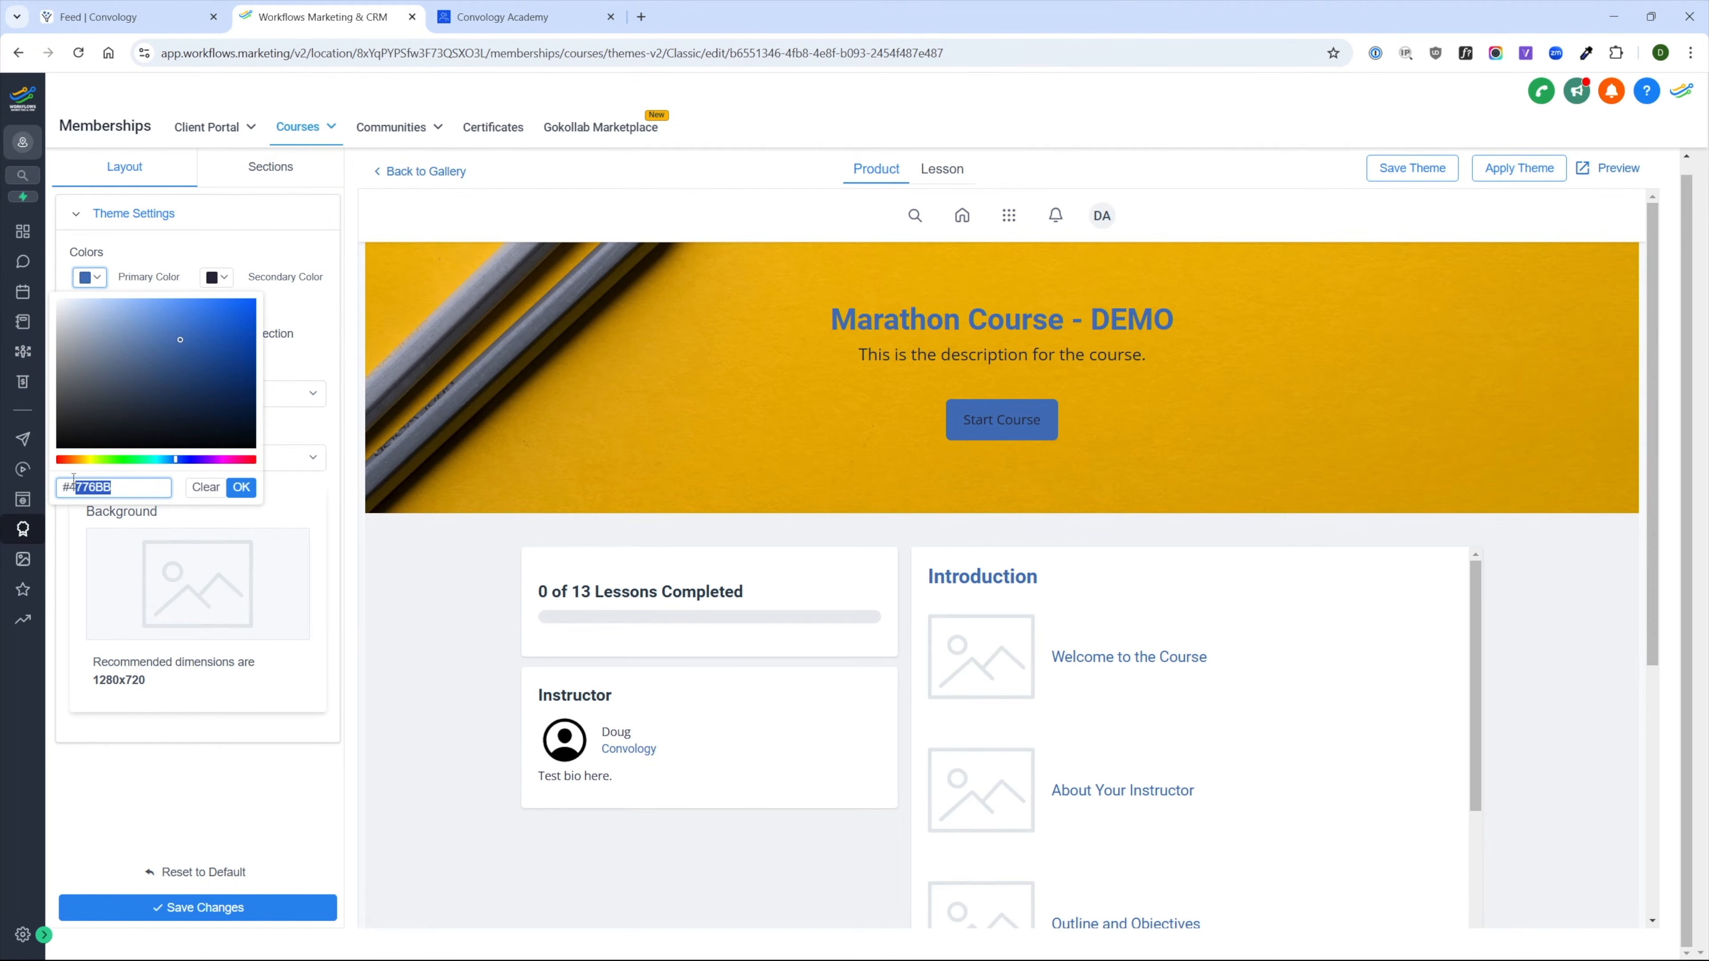
type("28273f")
left_click(232, 492)
left_click(217, 277)
left_click_drag(169, 487, 130, 487)
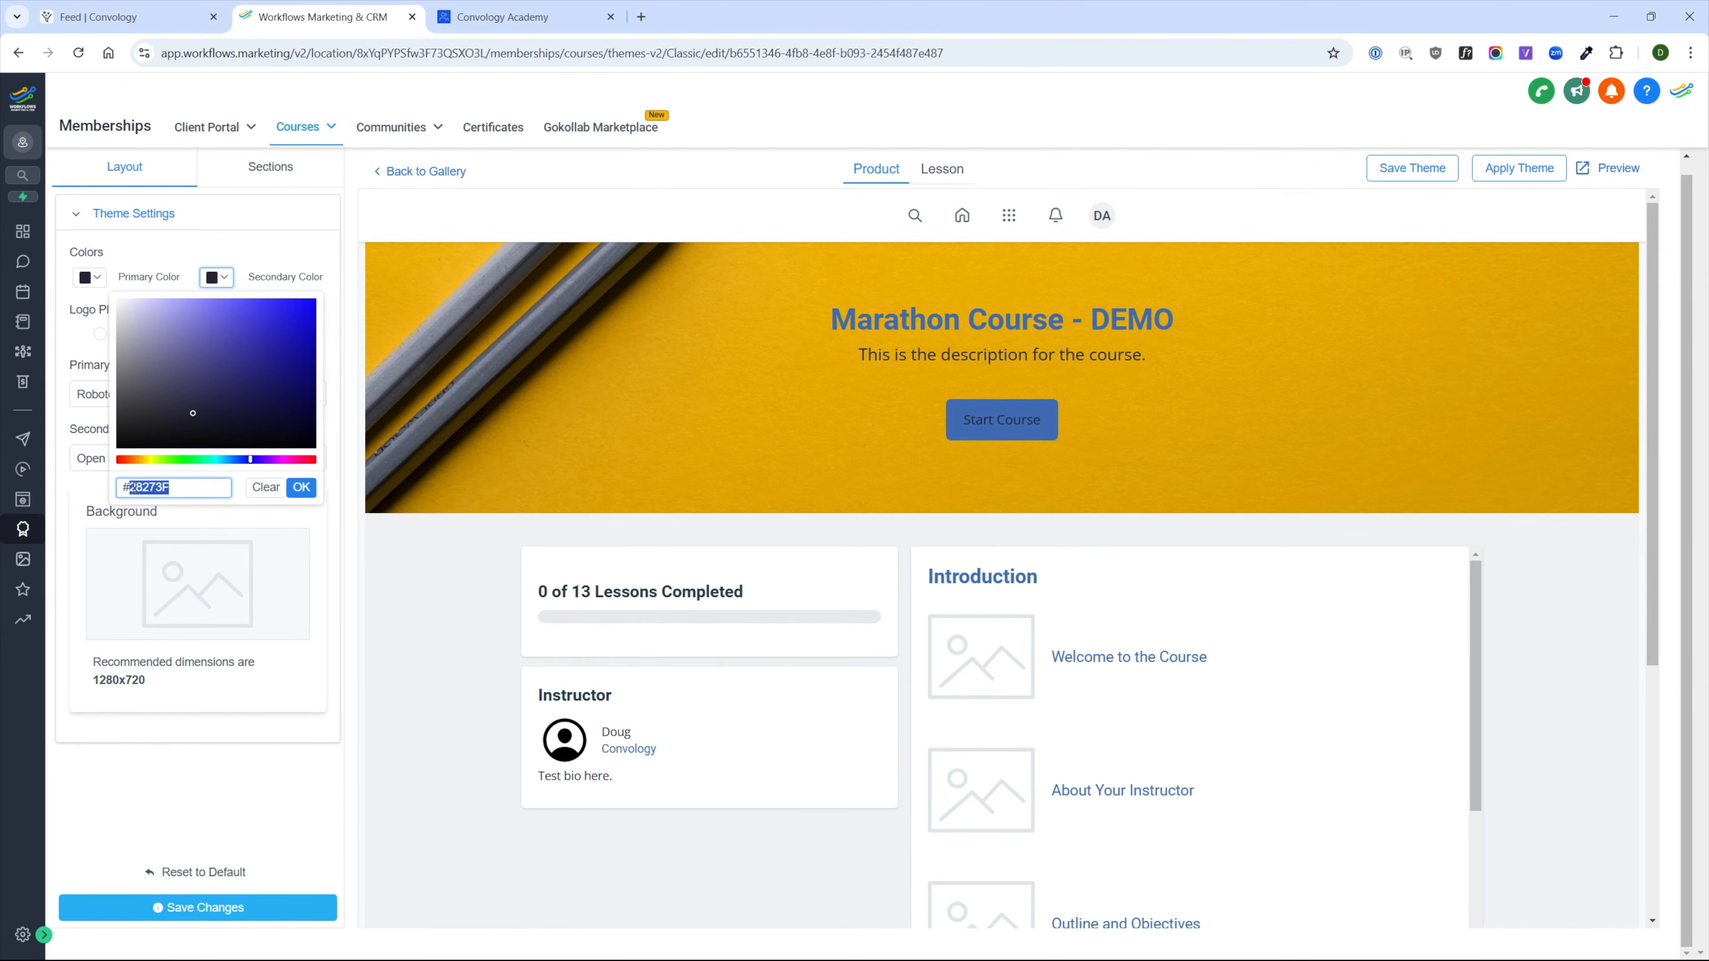
type("4776BB")
left_click(301, 486)
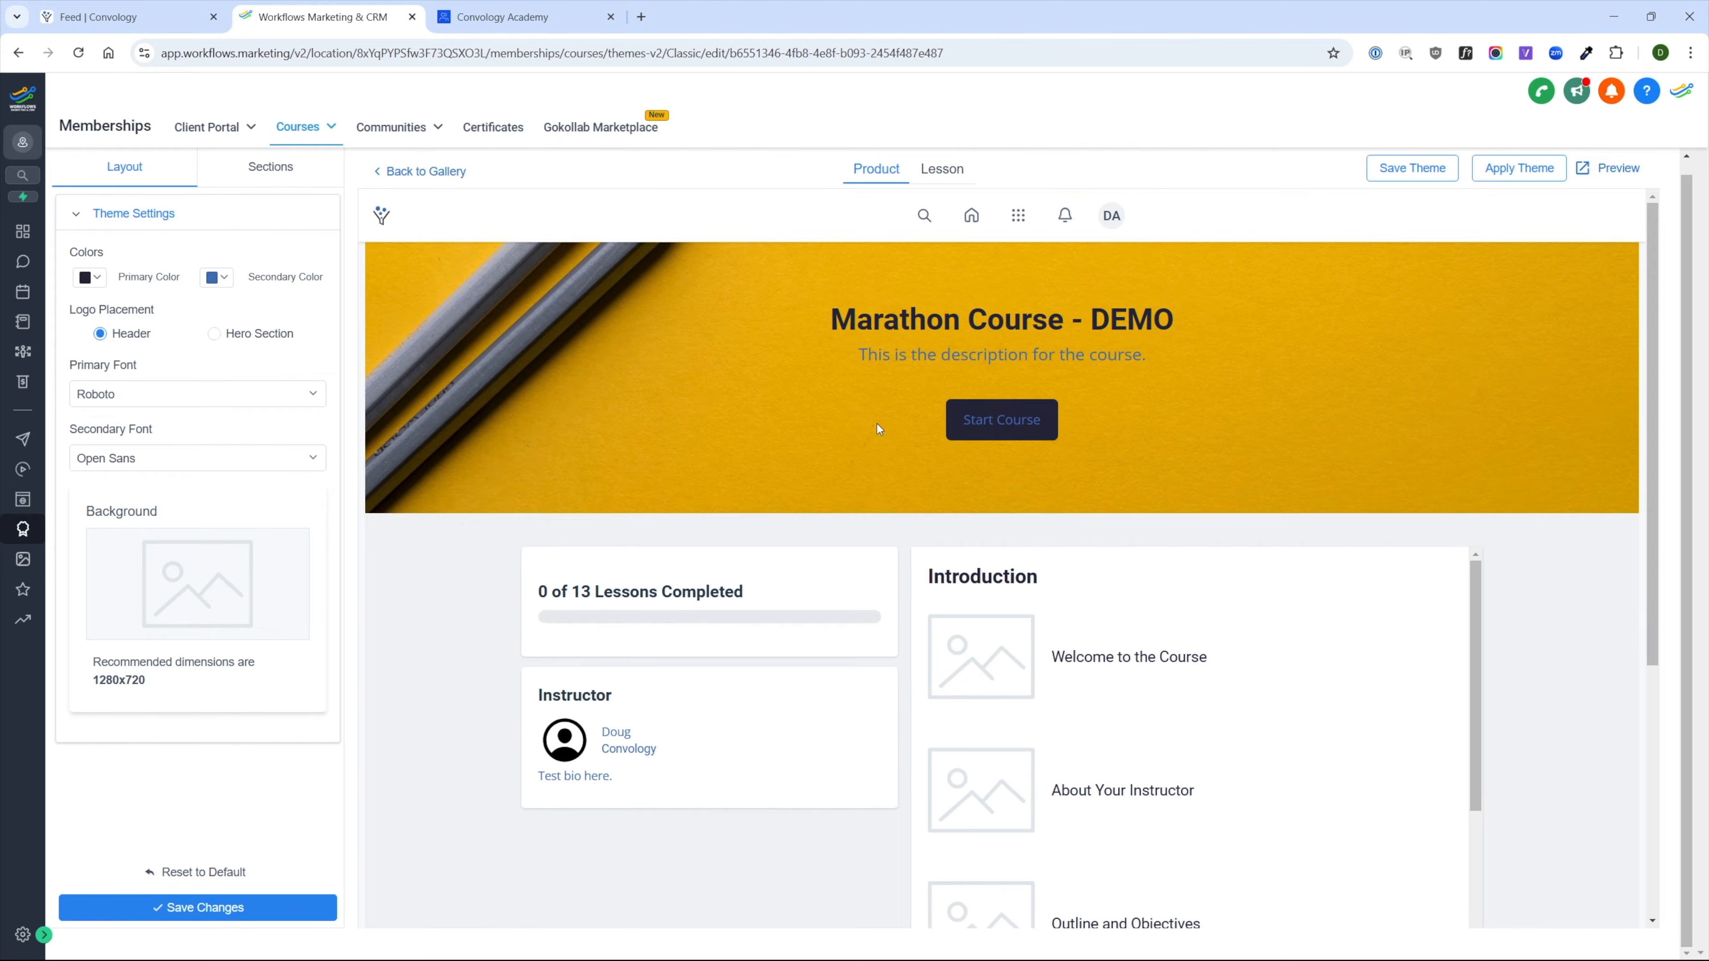
scroll(1003, 618, "down", 4)
scroll(1003, 618, "up", 4)
- Set the Hero section's description font color to #28273F and save the changes
left_click(276, 173)
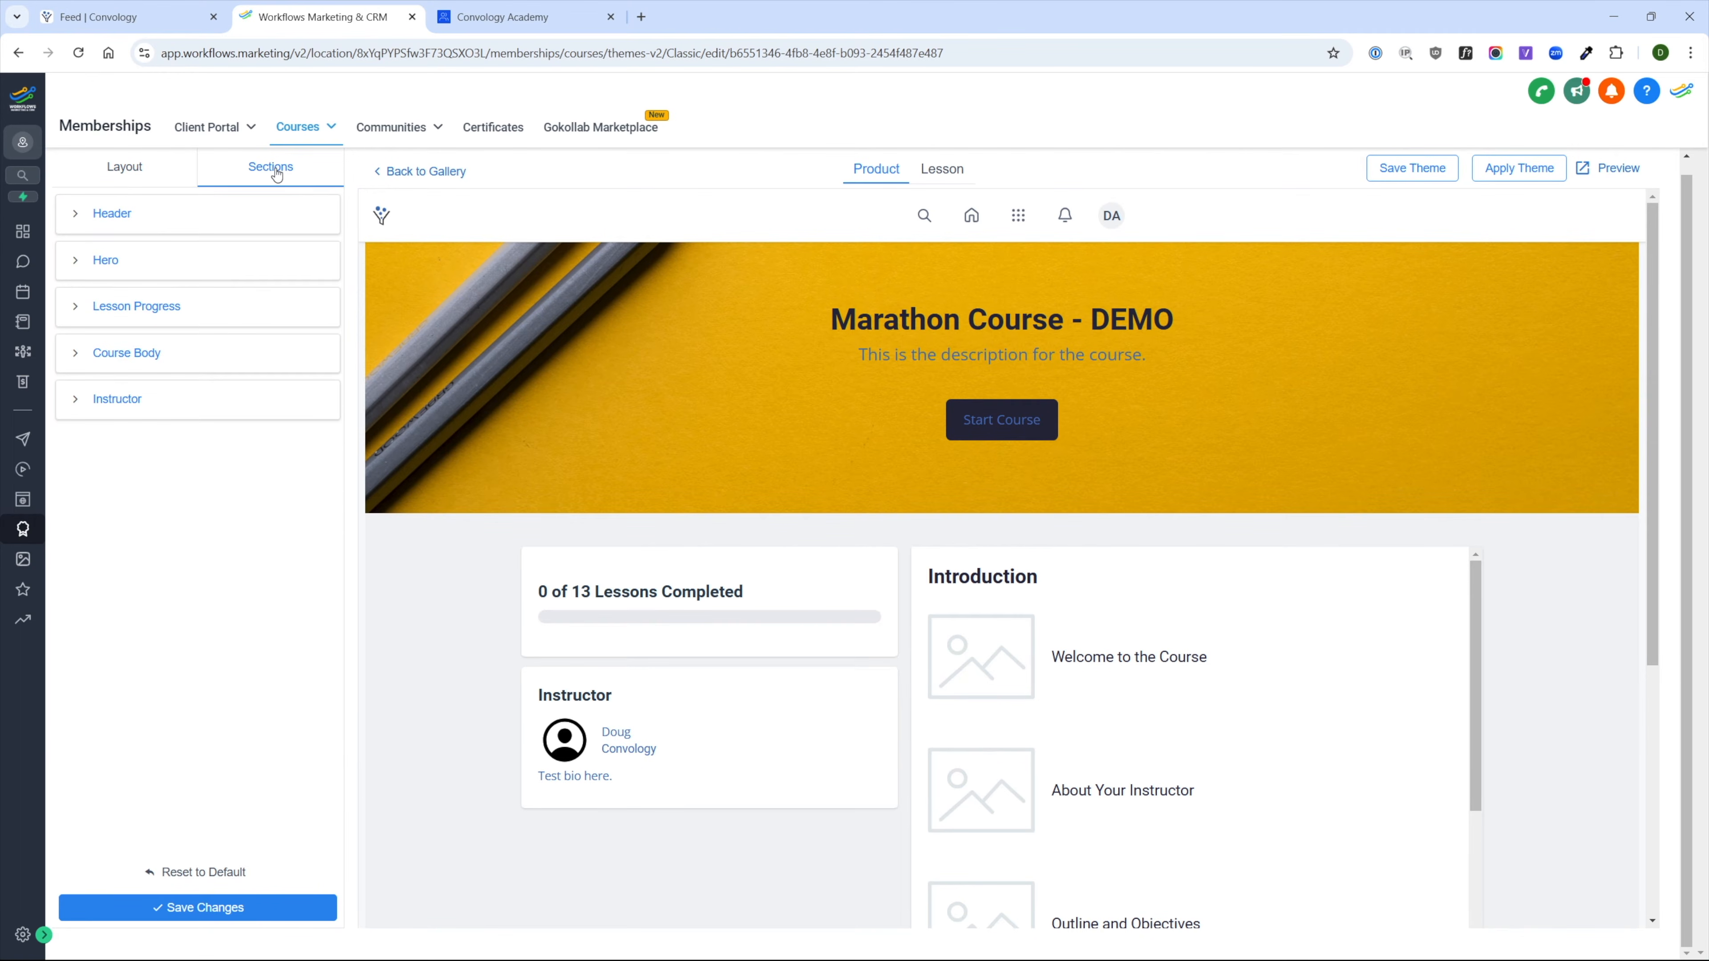
left_click(78, 263)
scroll(194, 603, "down", 2)
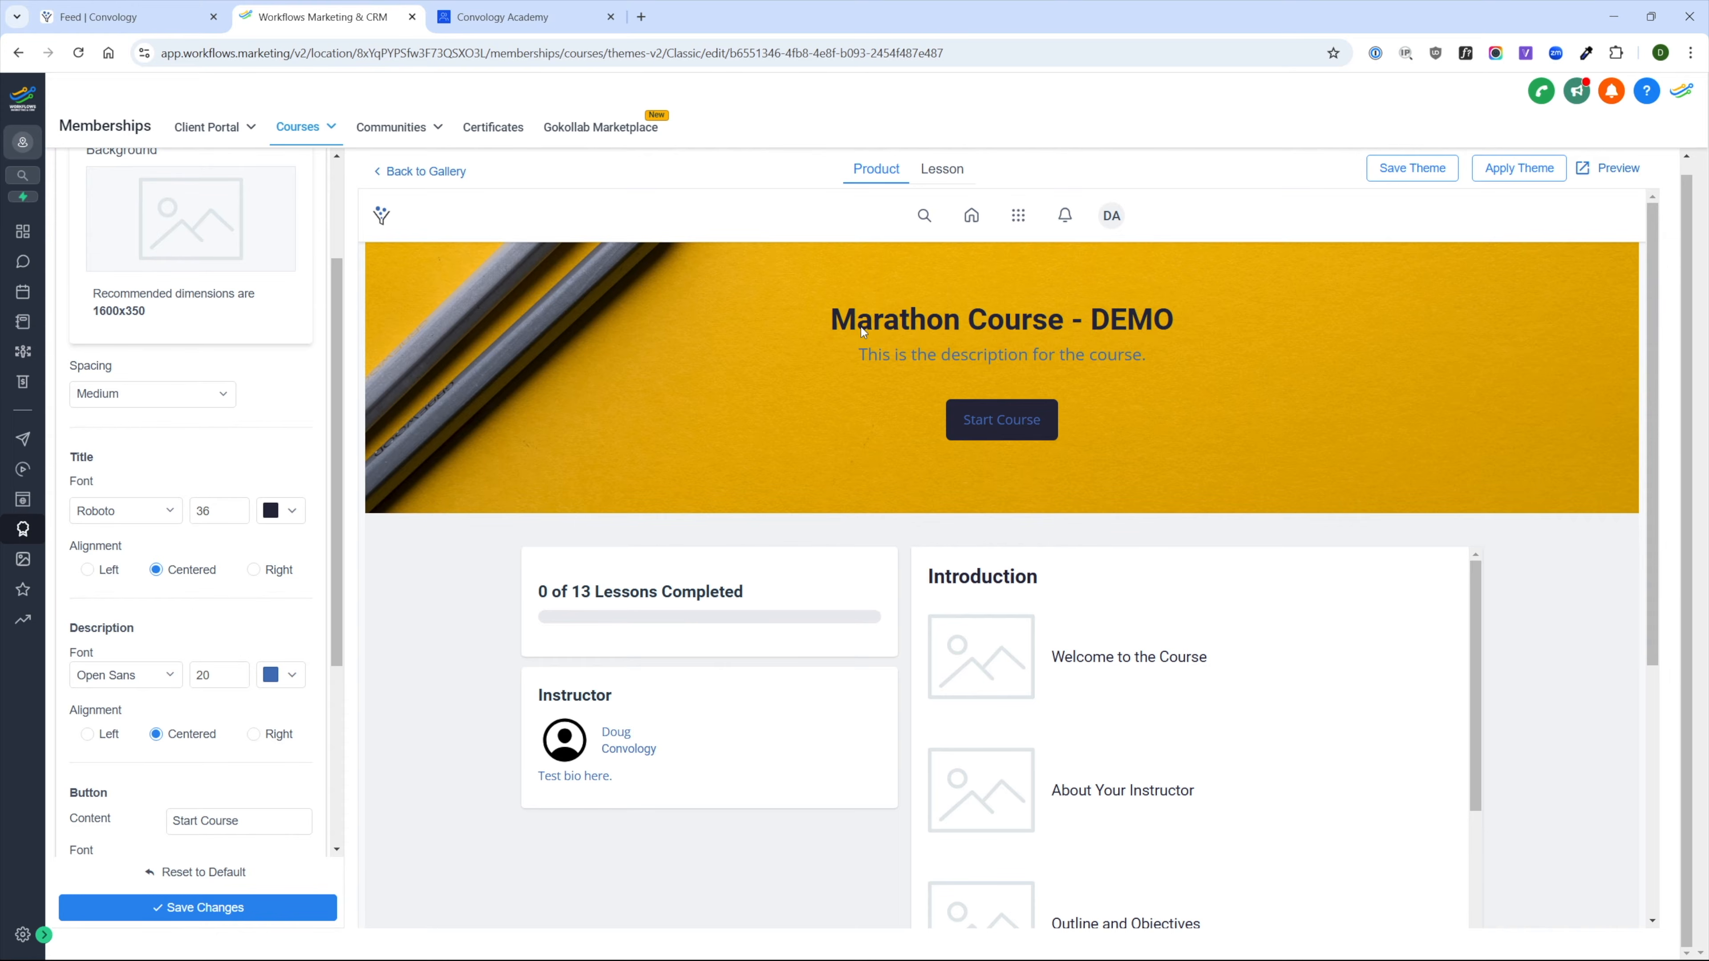
scroll(248, 660, "down", 3)
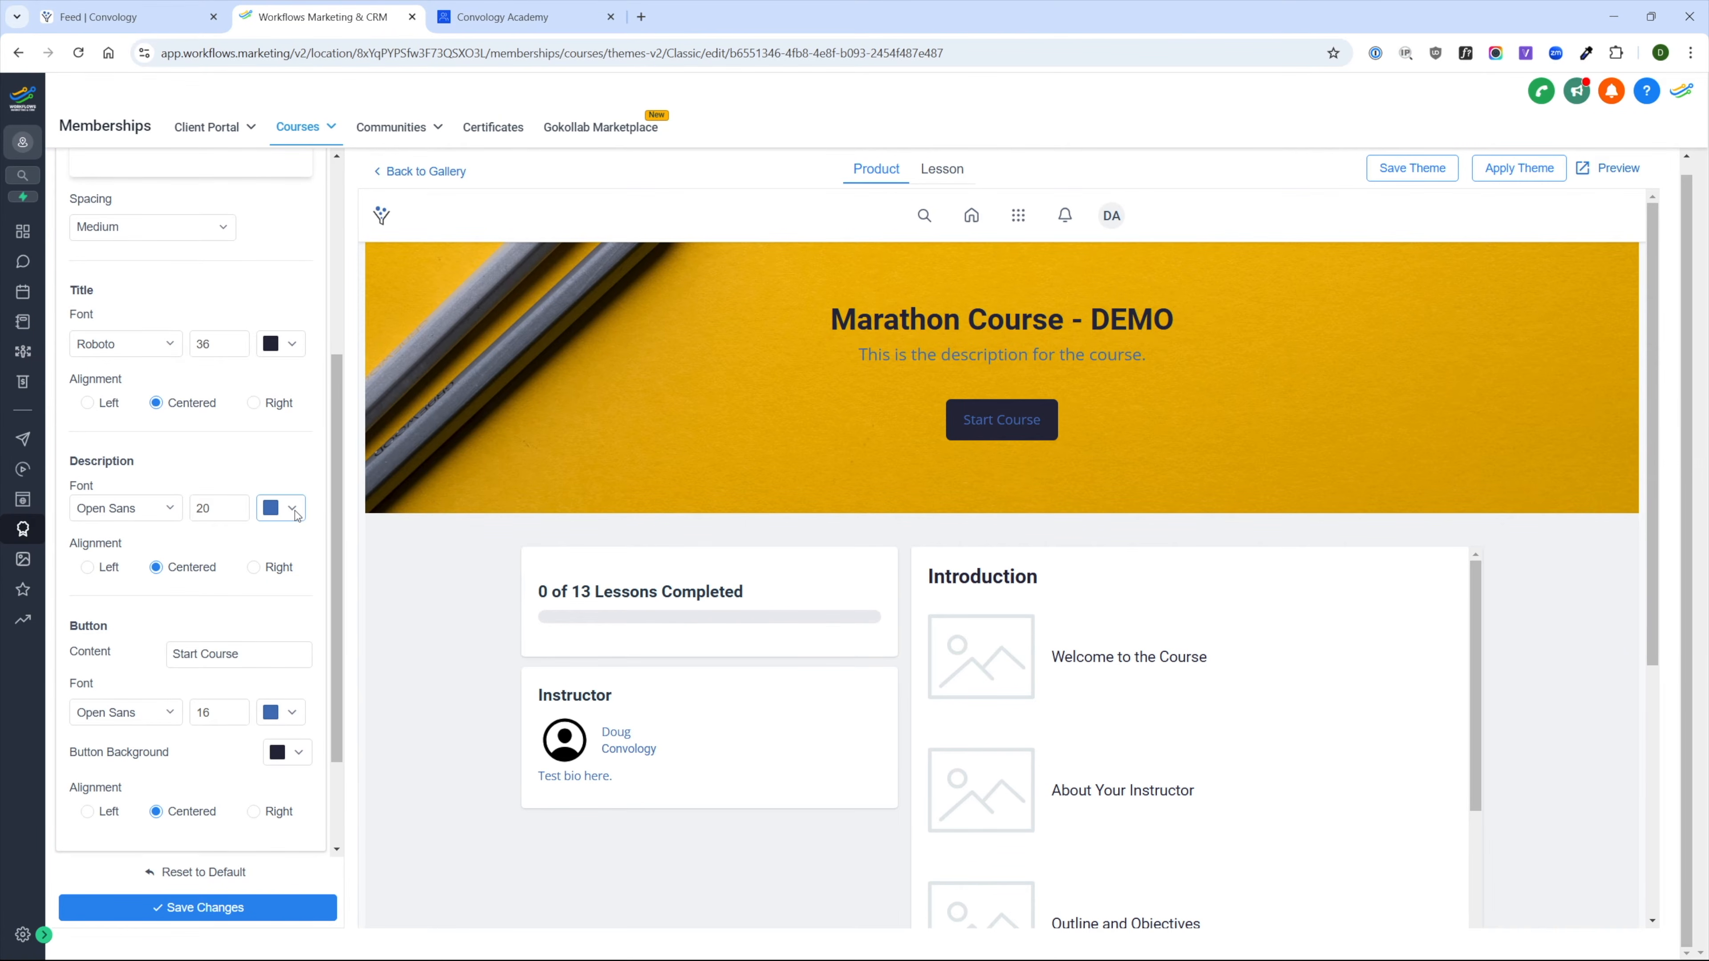
left_click(296, 515)
double_click(201, 716)
type("28273F")
left_click(372, 723)
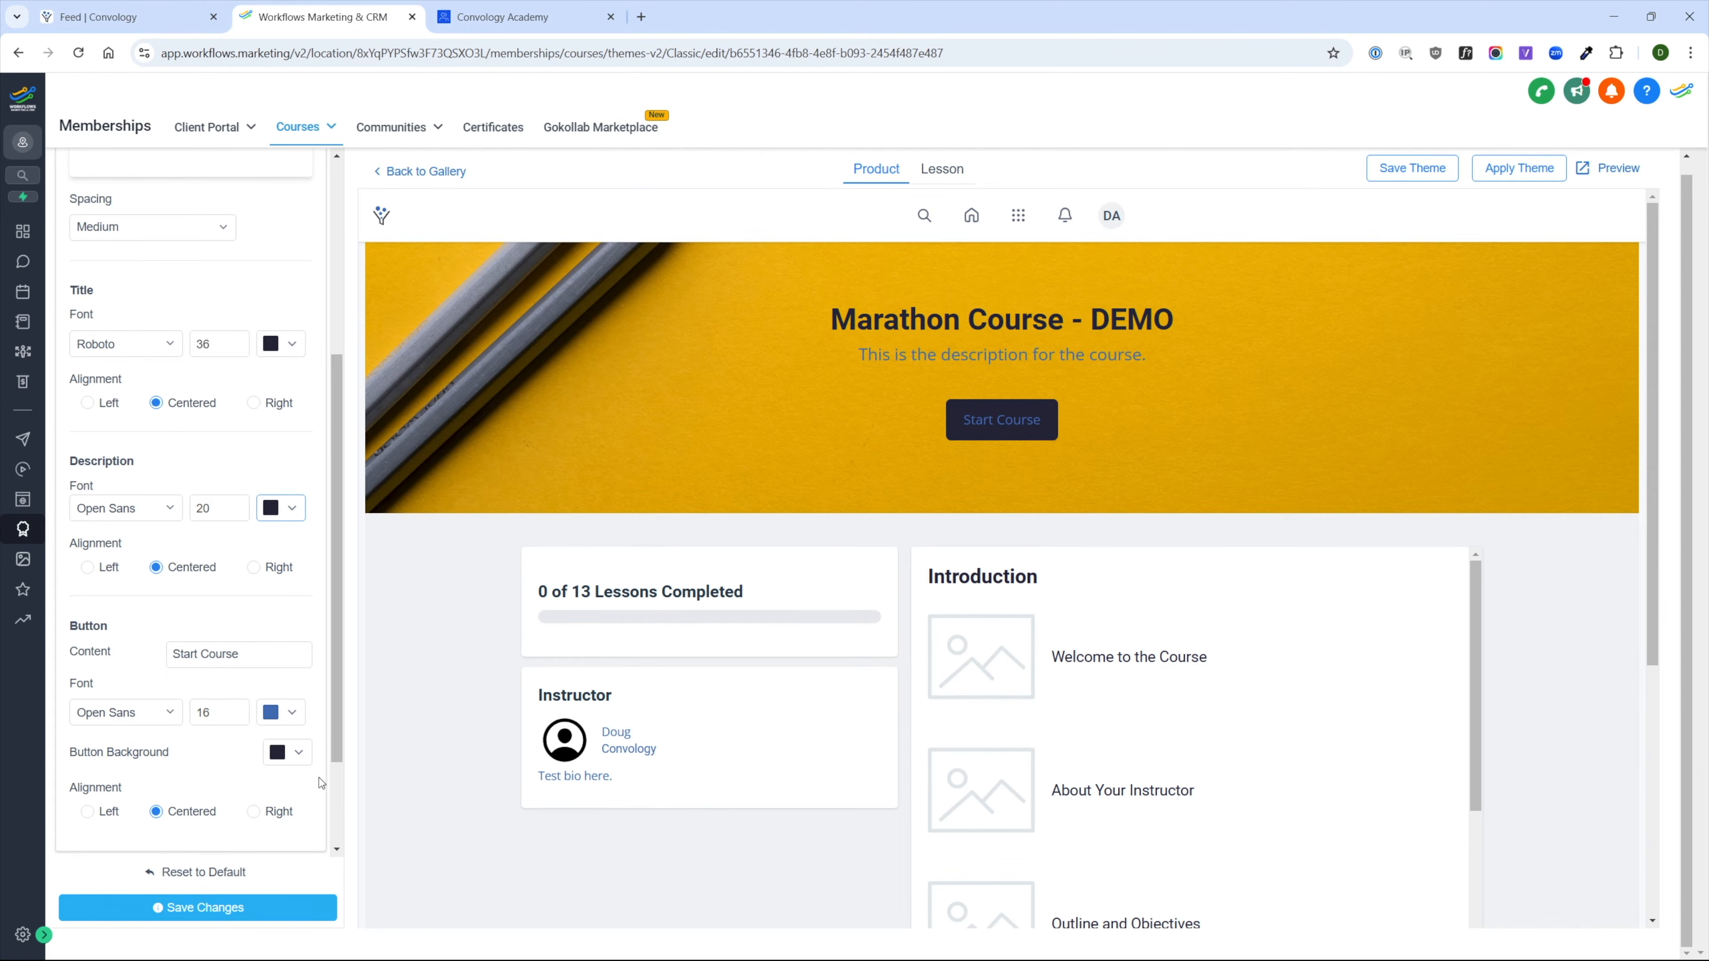
left_click(181, 916)
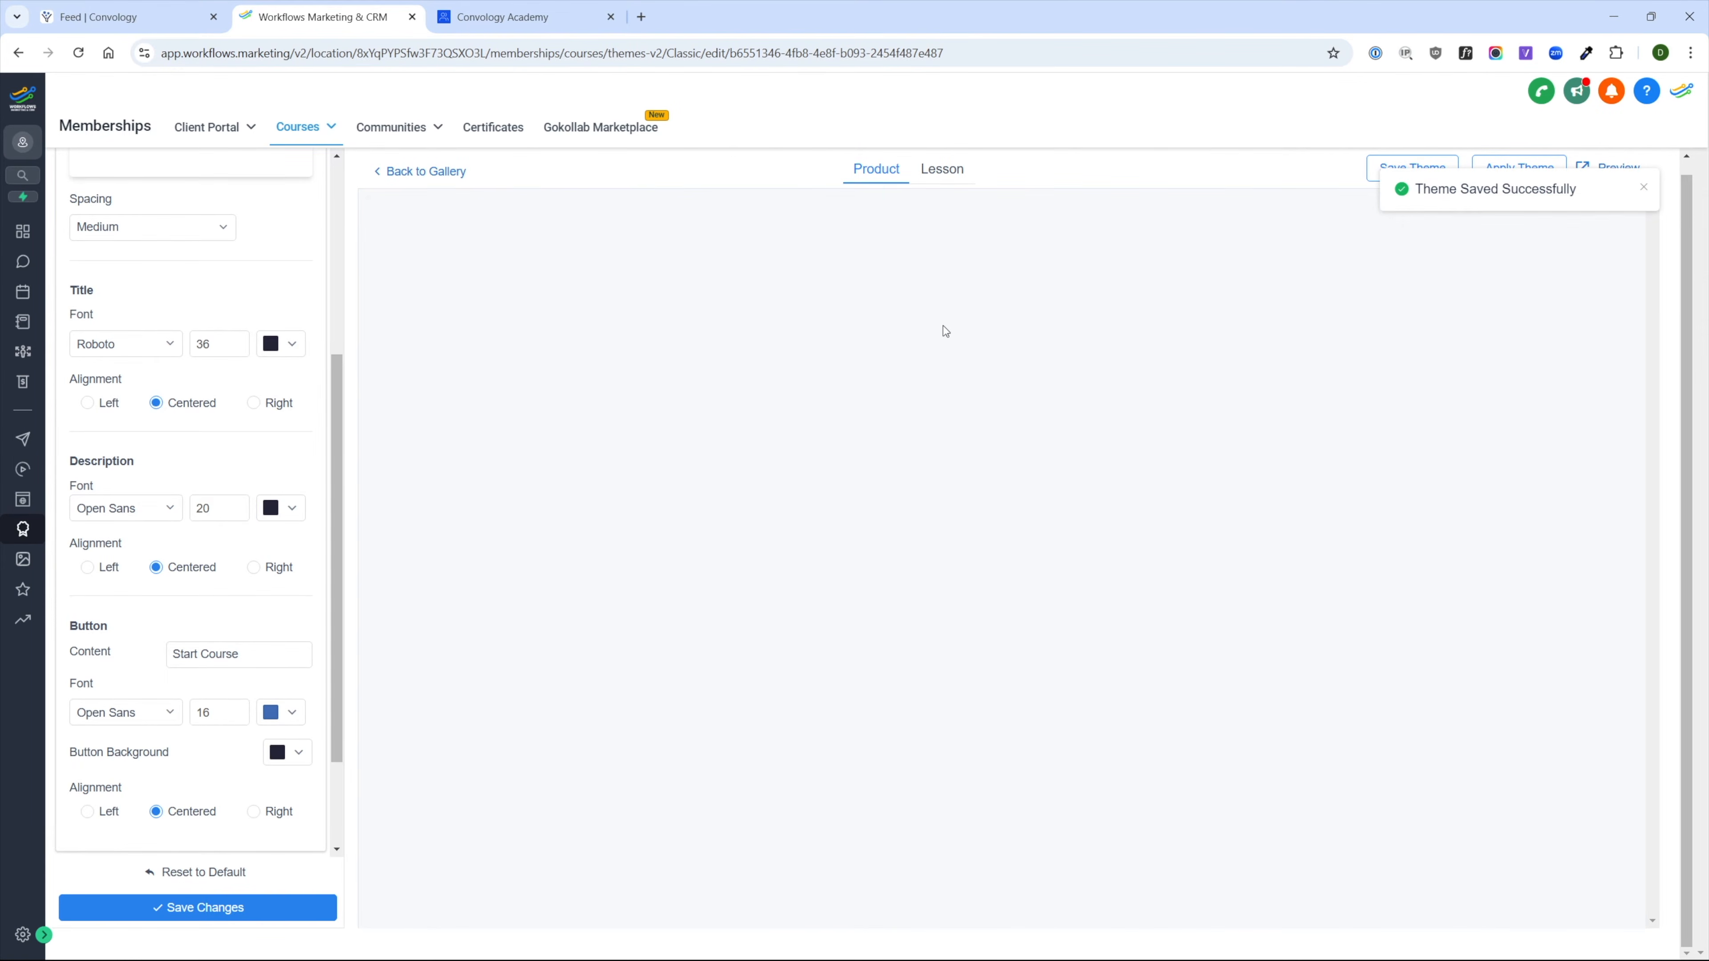
- Set the Hero section's button background to the brand blue and the button's font color to white
scroll(249, 708, "down", 2)
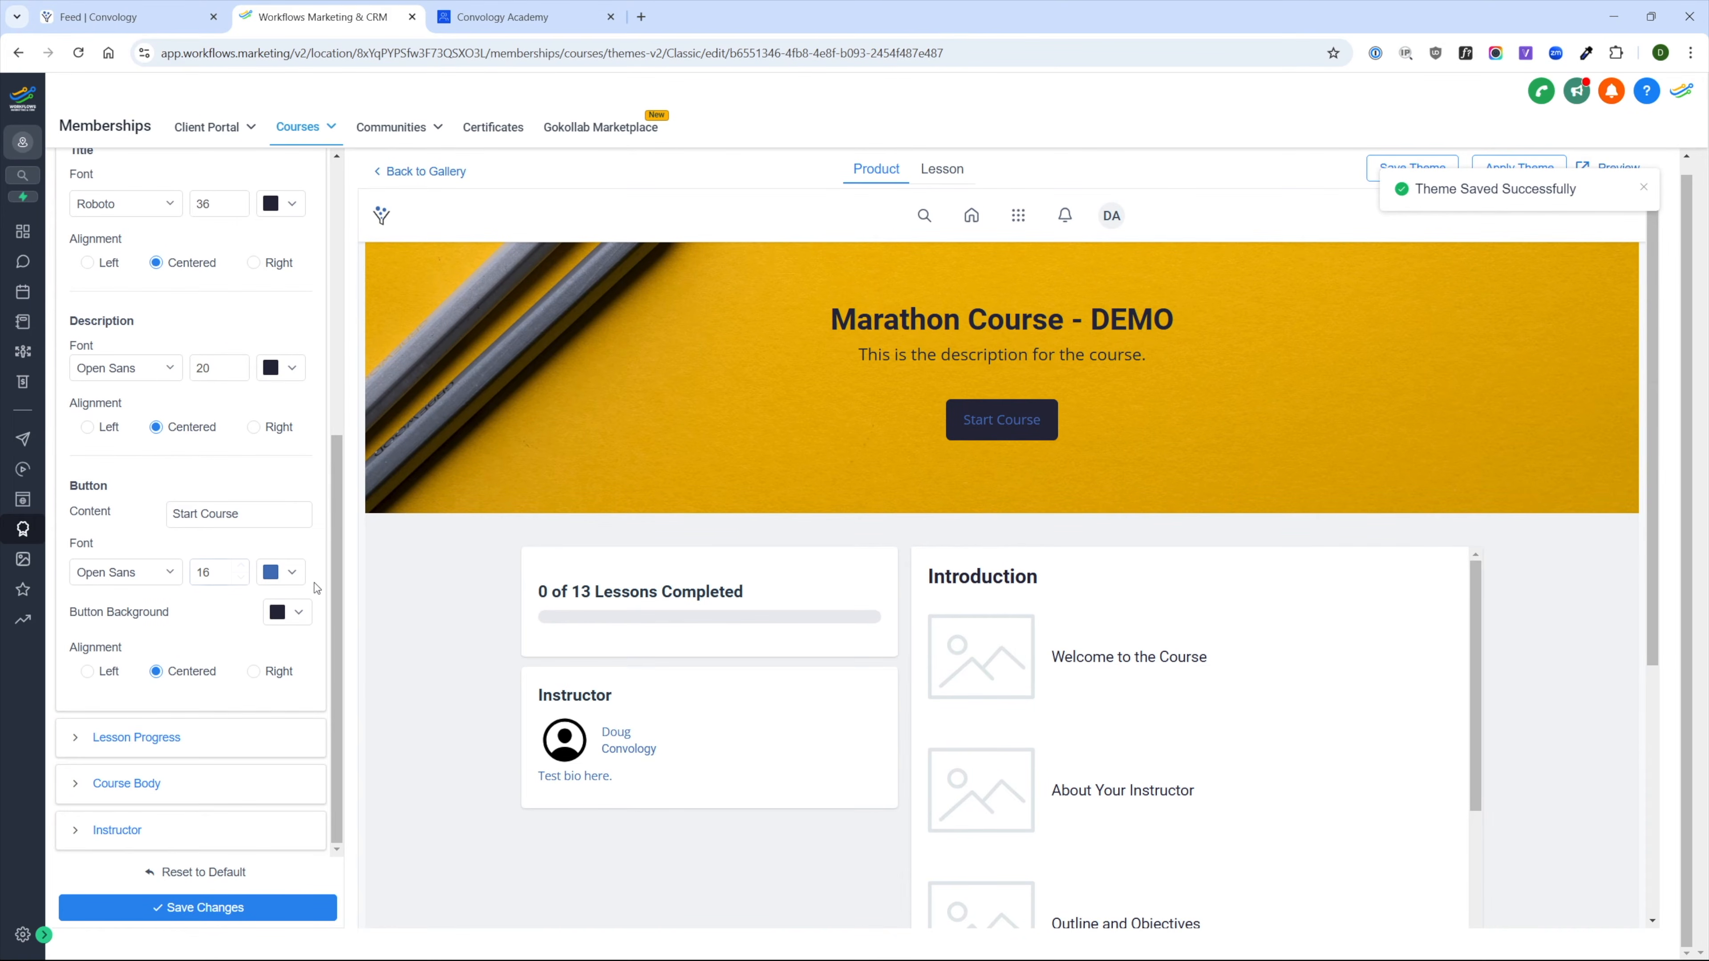
left_click(296, 617)
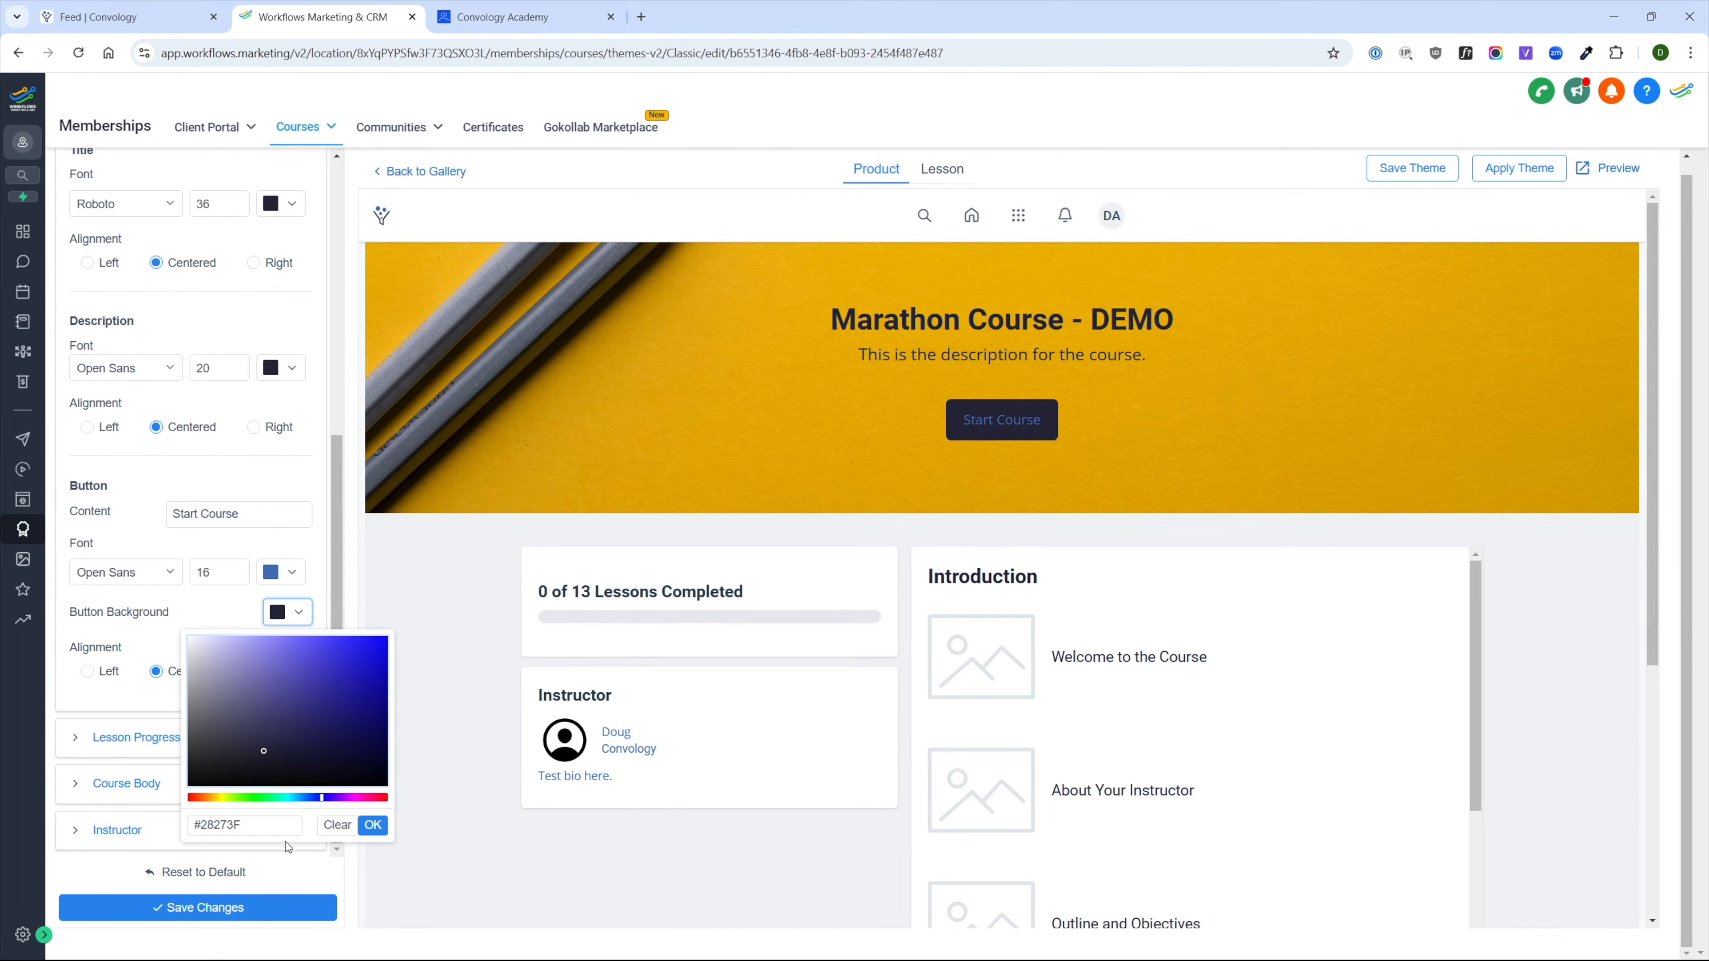
left_click_drag(255, 826, 201, 826)
key("ctrl+v")
left_click(297, 608)
left_click(280, 572)
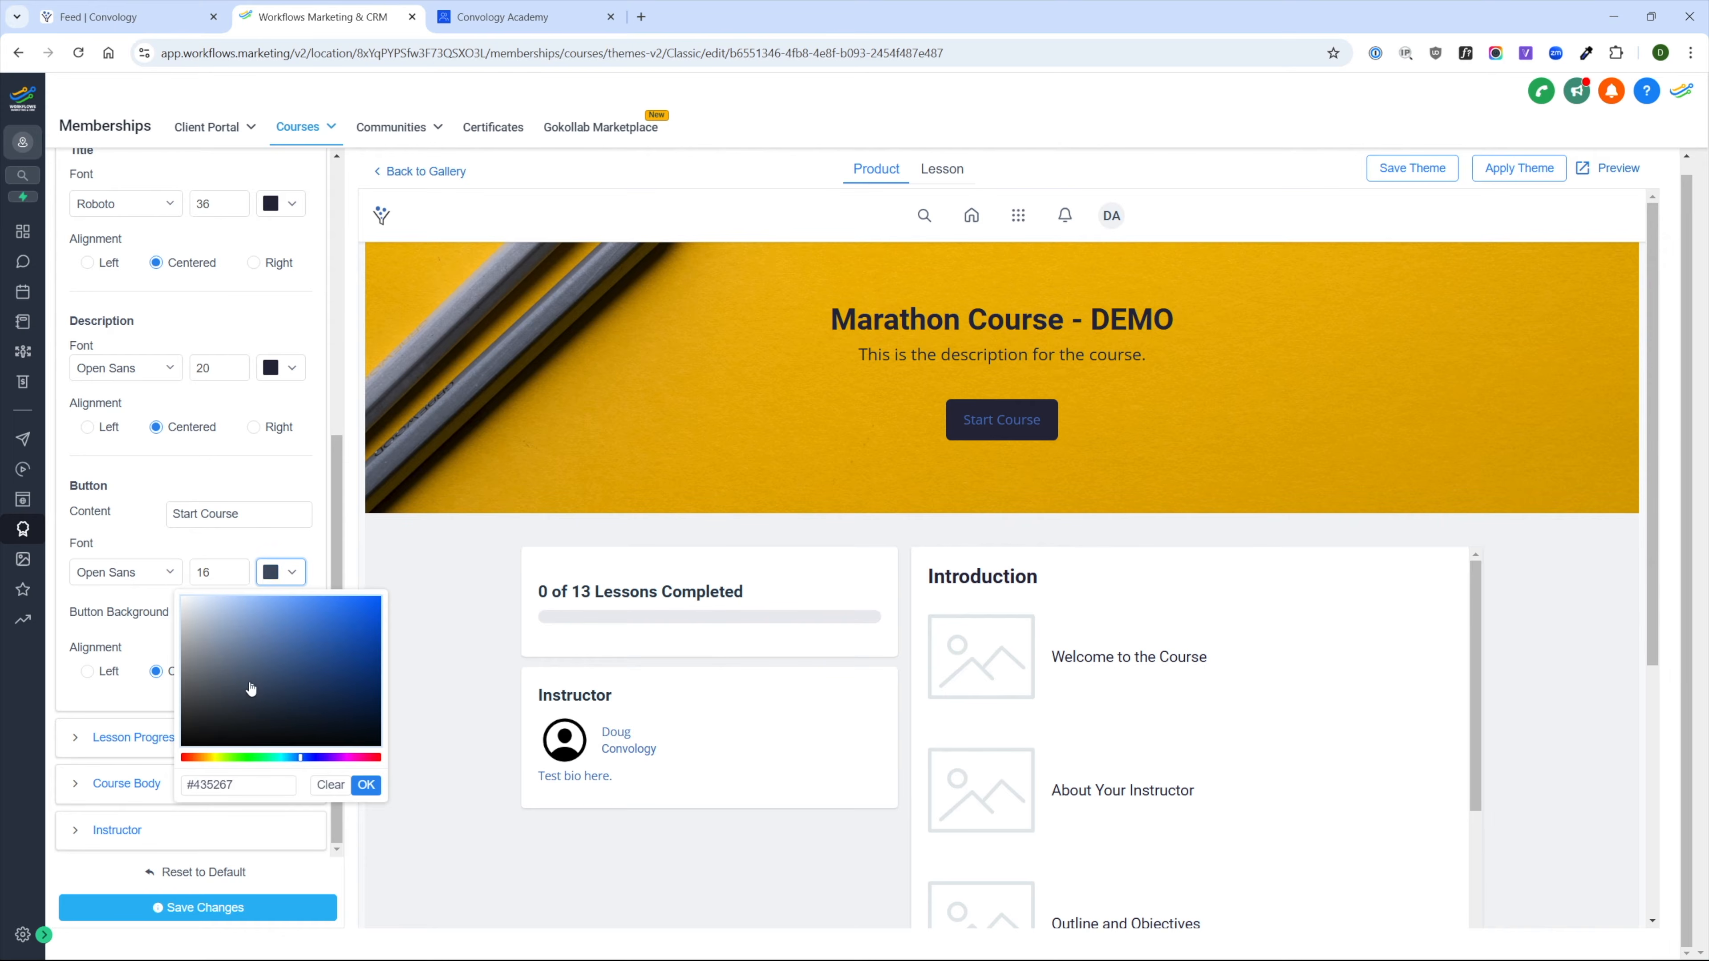
left_click_drag(248, 687, 182, 599)
left_click(362, 786)
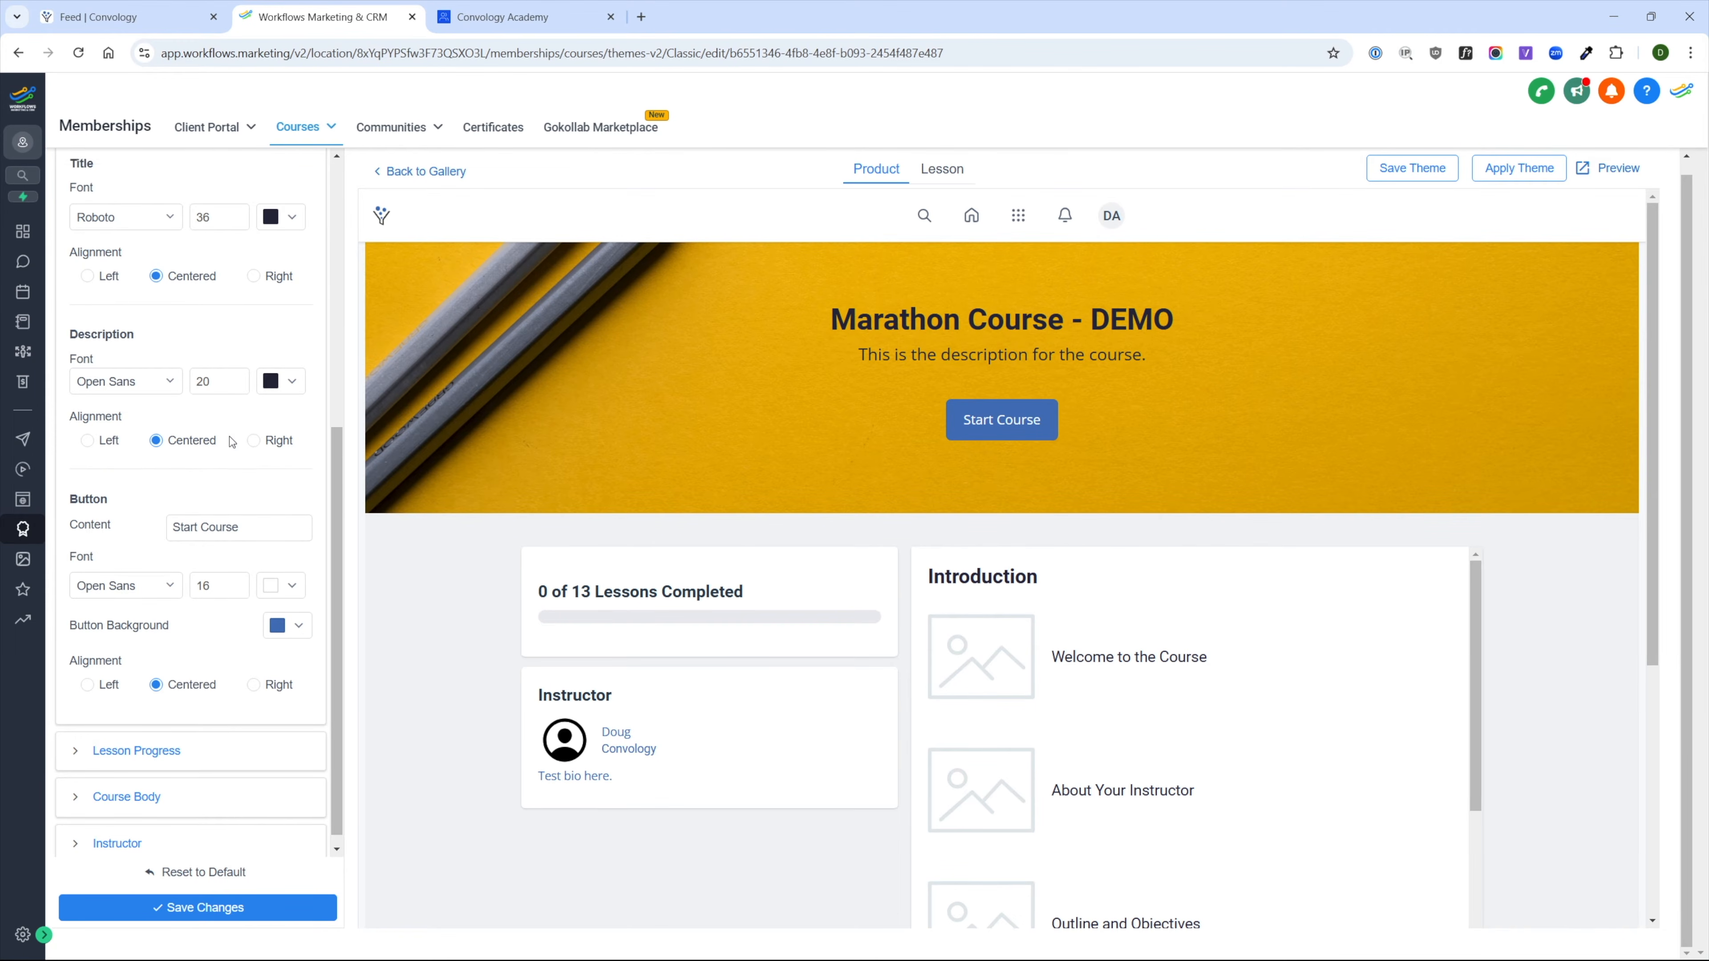
scroll(230, 441, "up", 7)
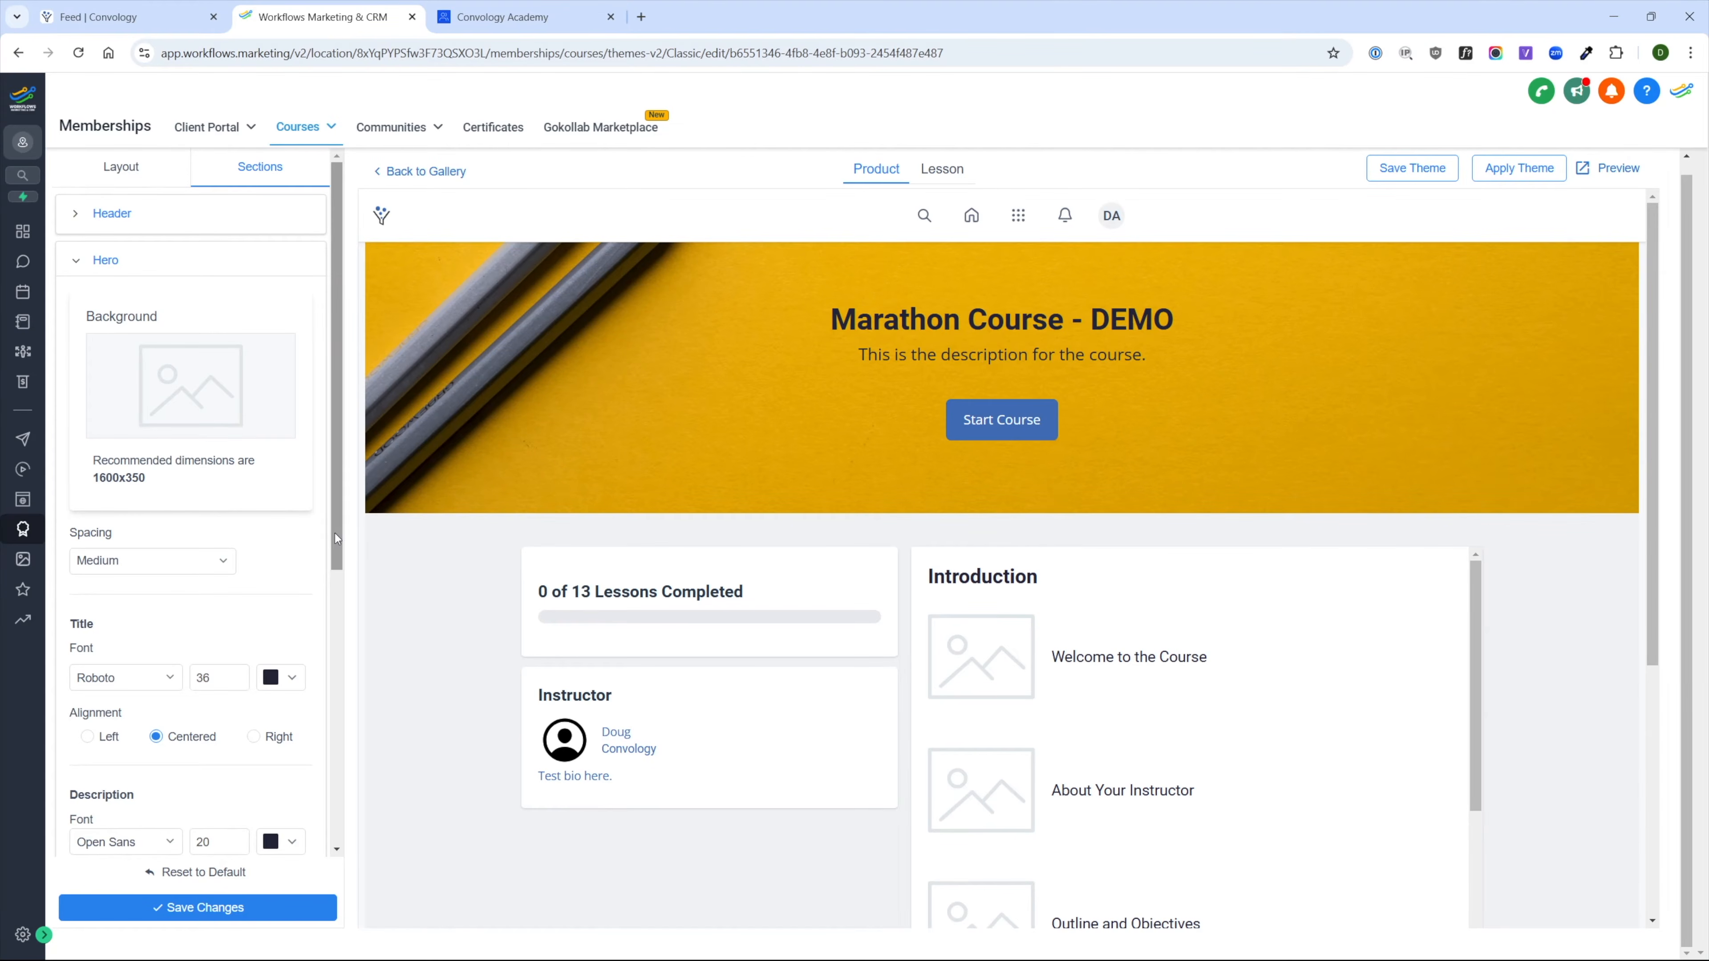
scroll(257, 498, "down", 5)
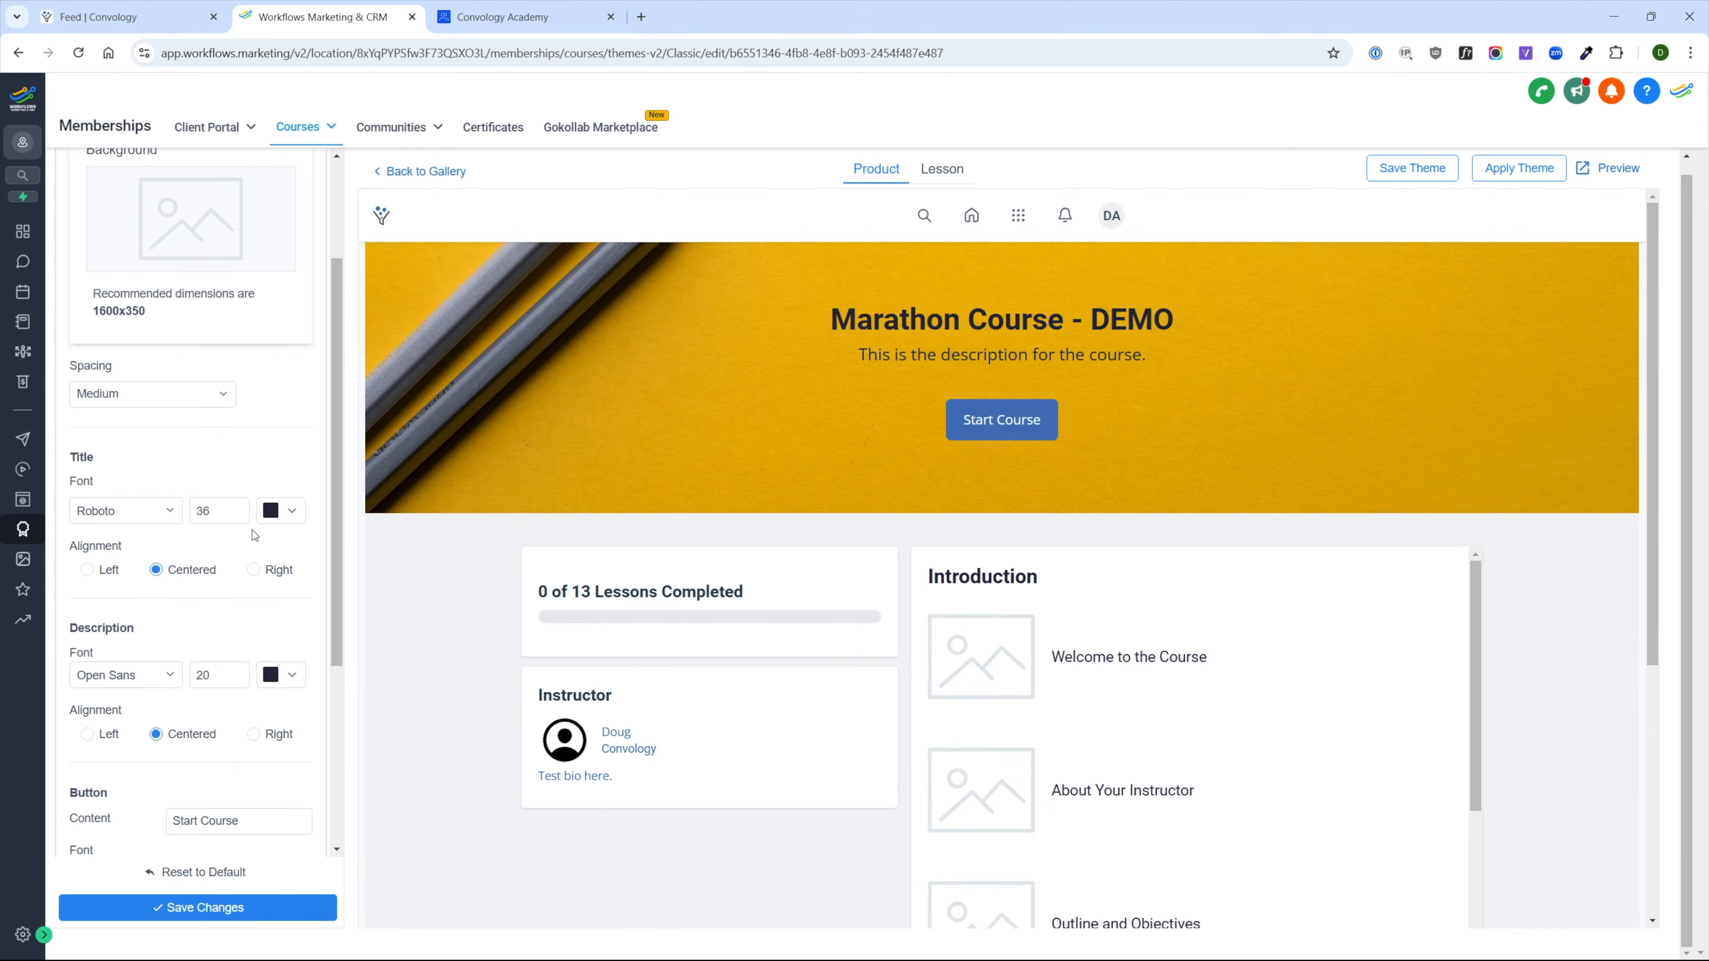
scroll(222, 604, "up", 5)
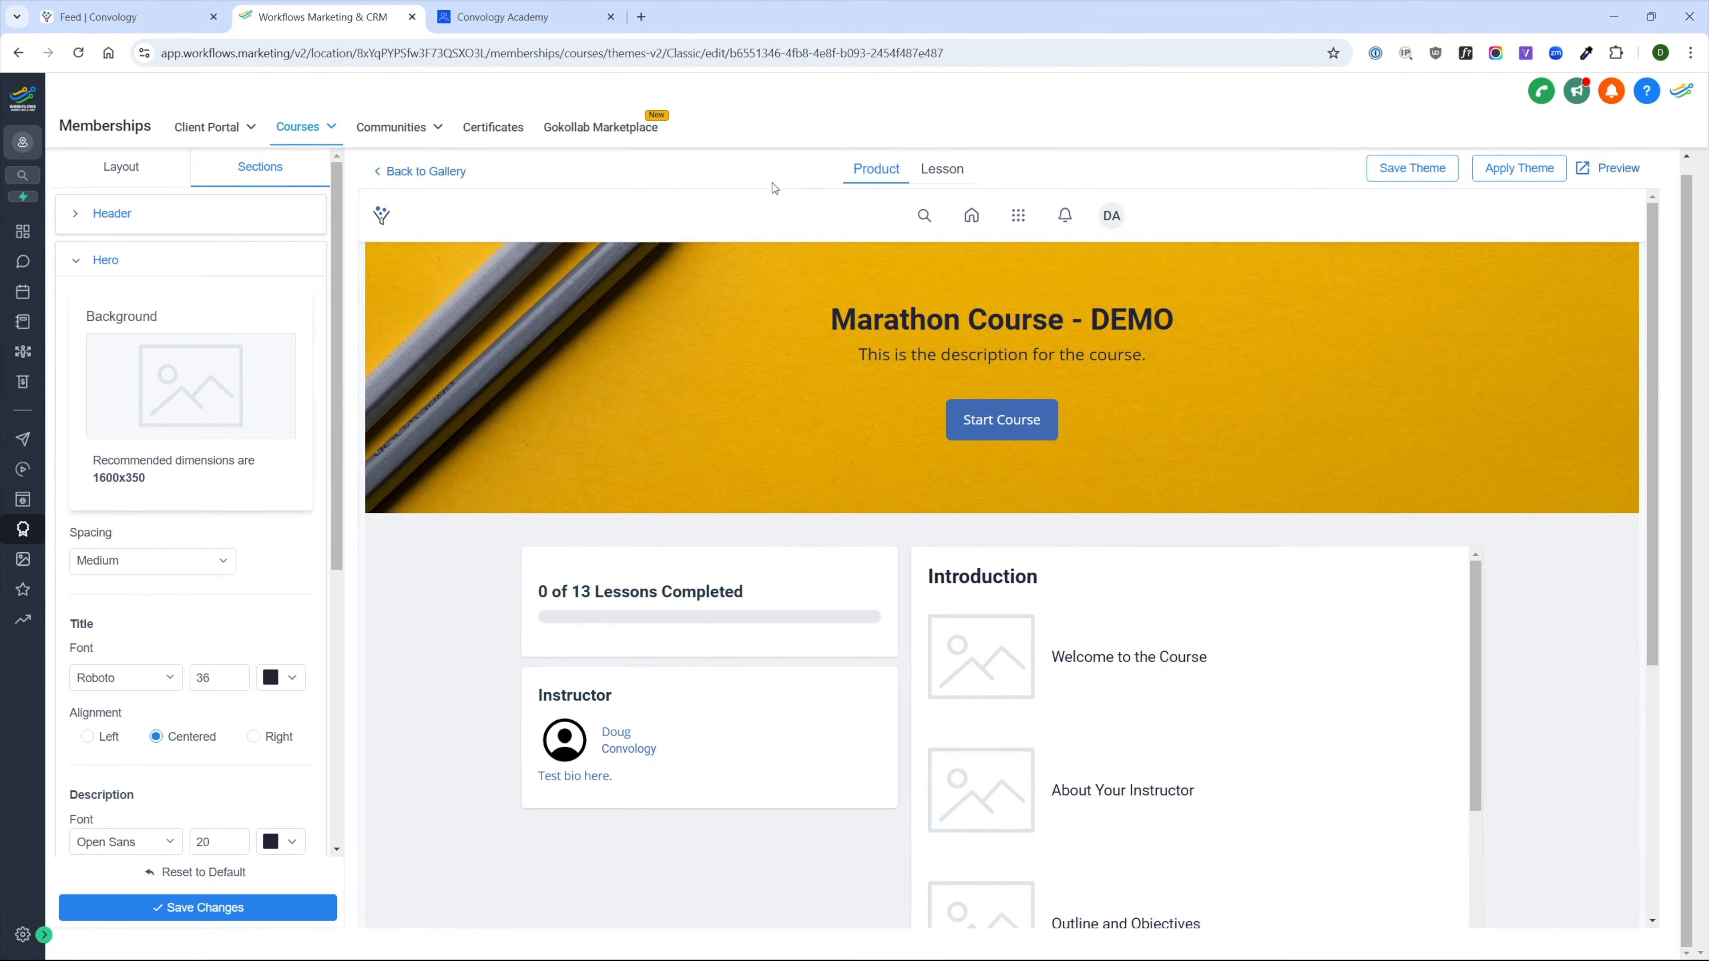
- Look over the lesson page's Course Navigation, Lesson Body and theme-wide settings
left_click(942, 173)
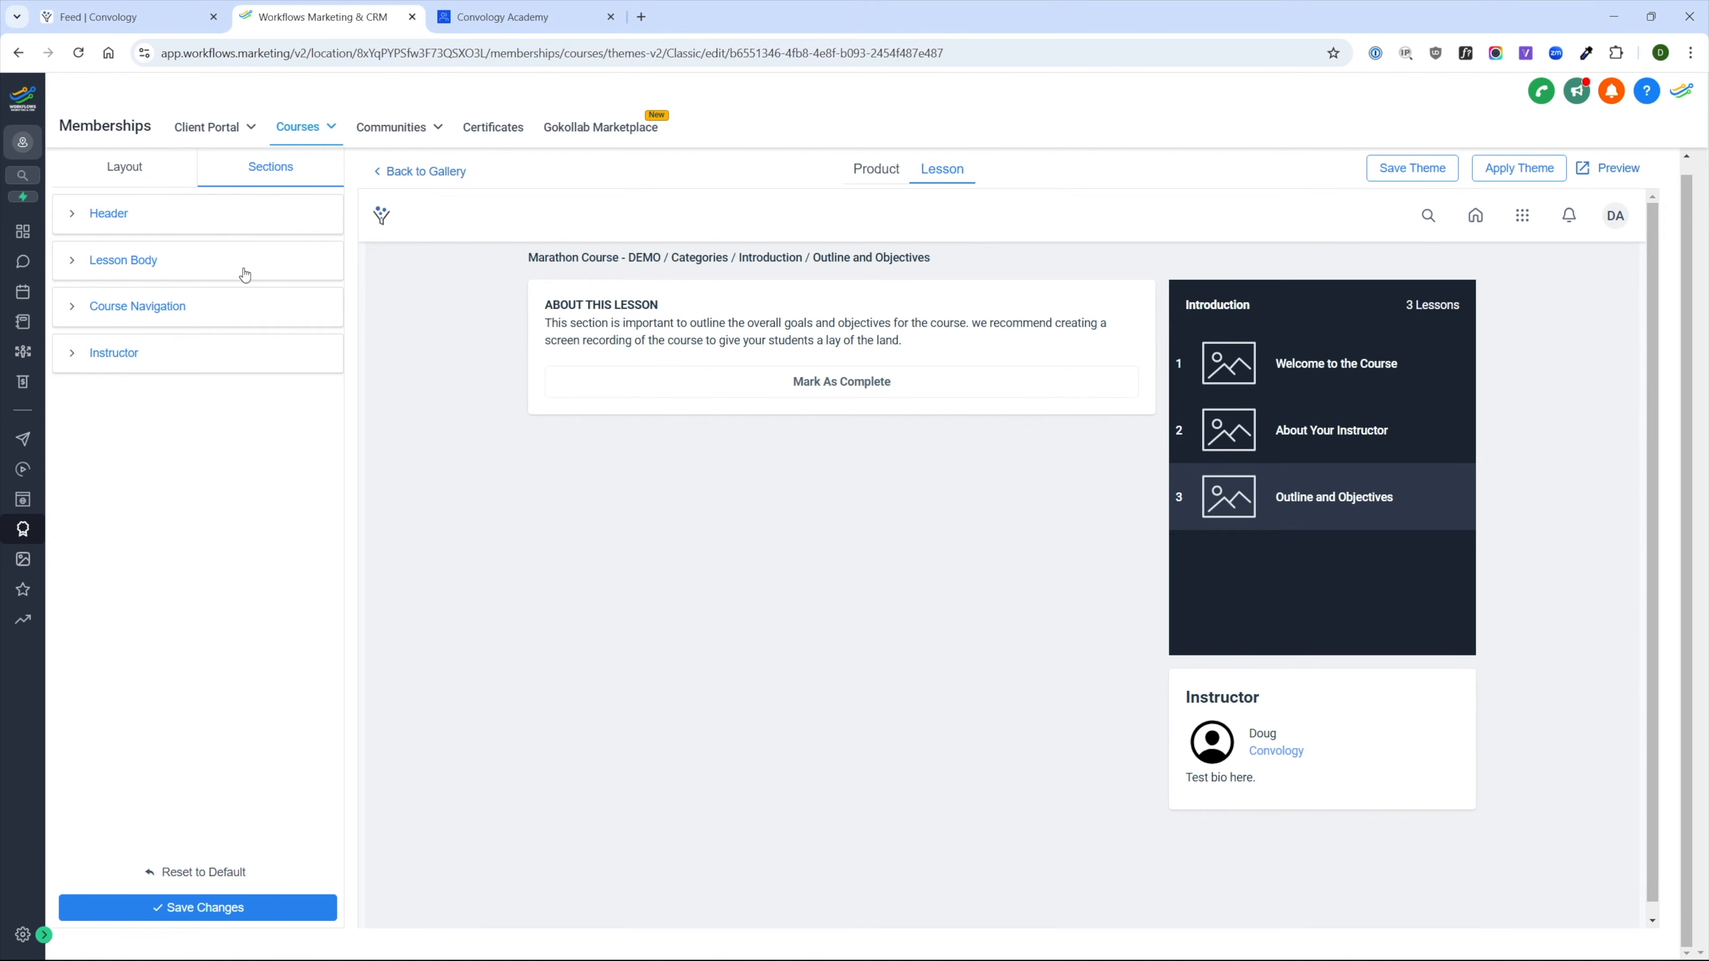
left_click(248, 306)
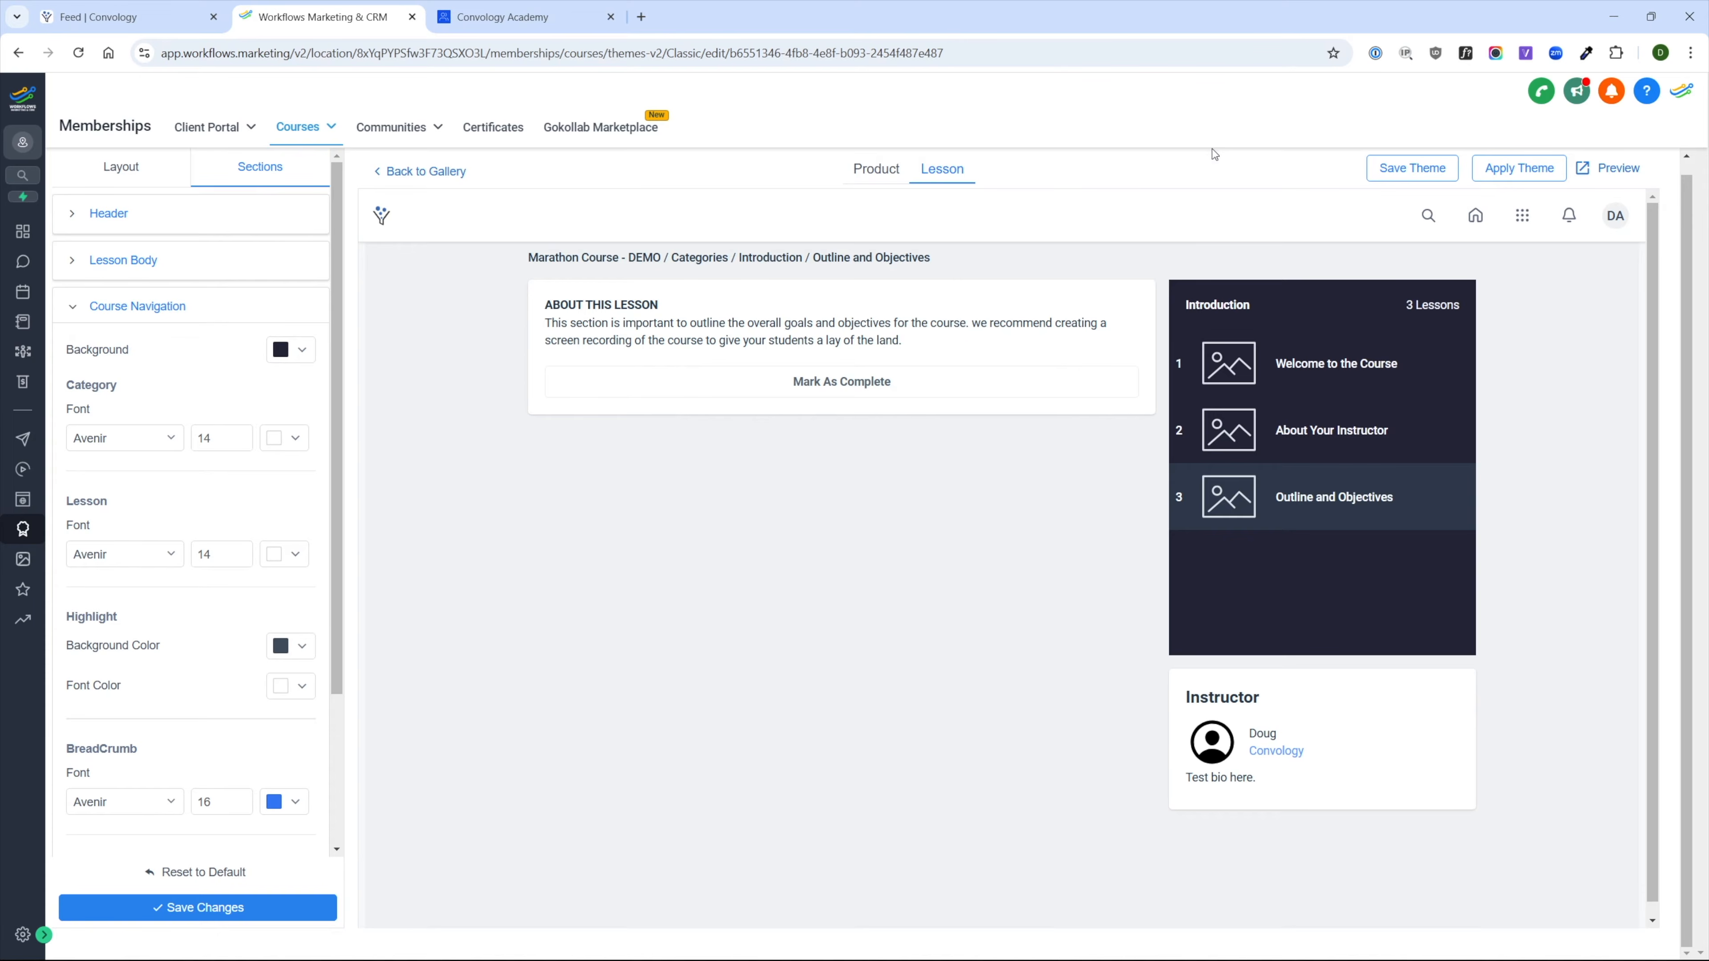
left_click(111, 261)
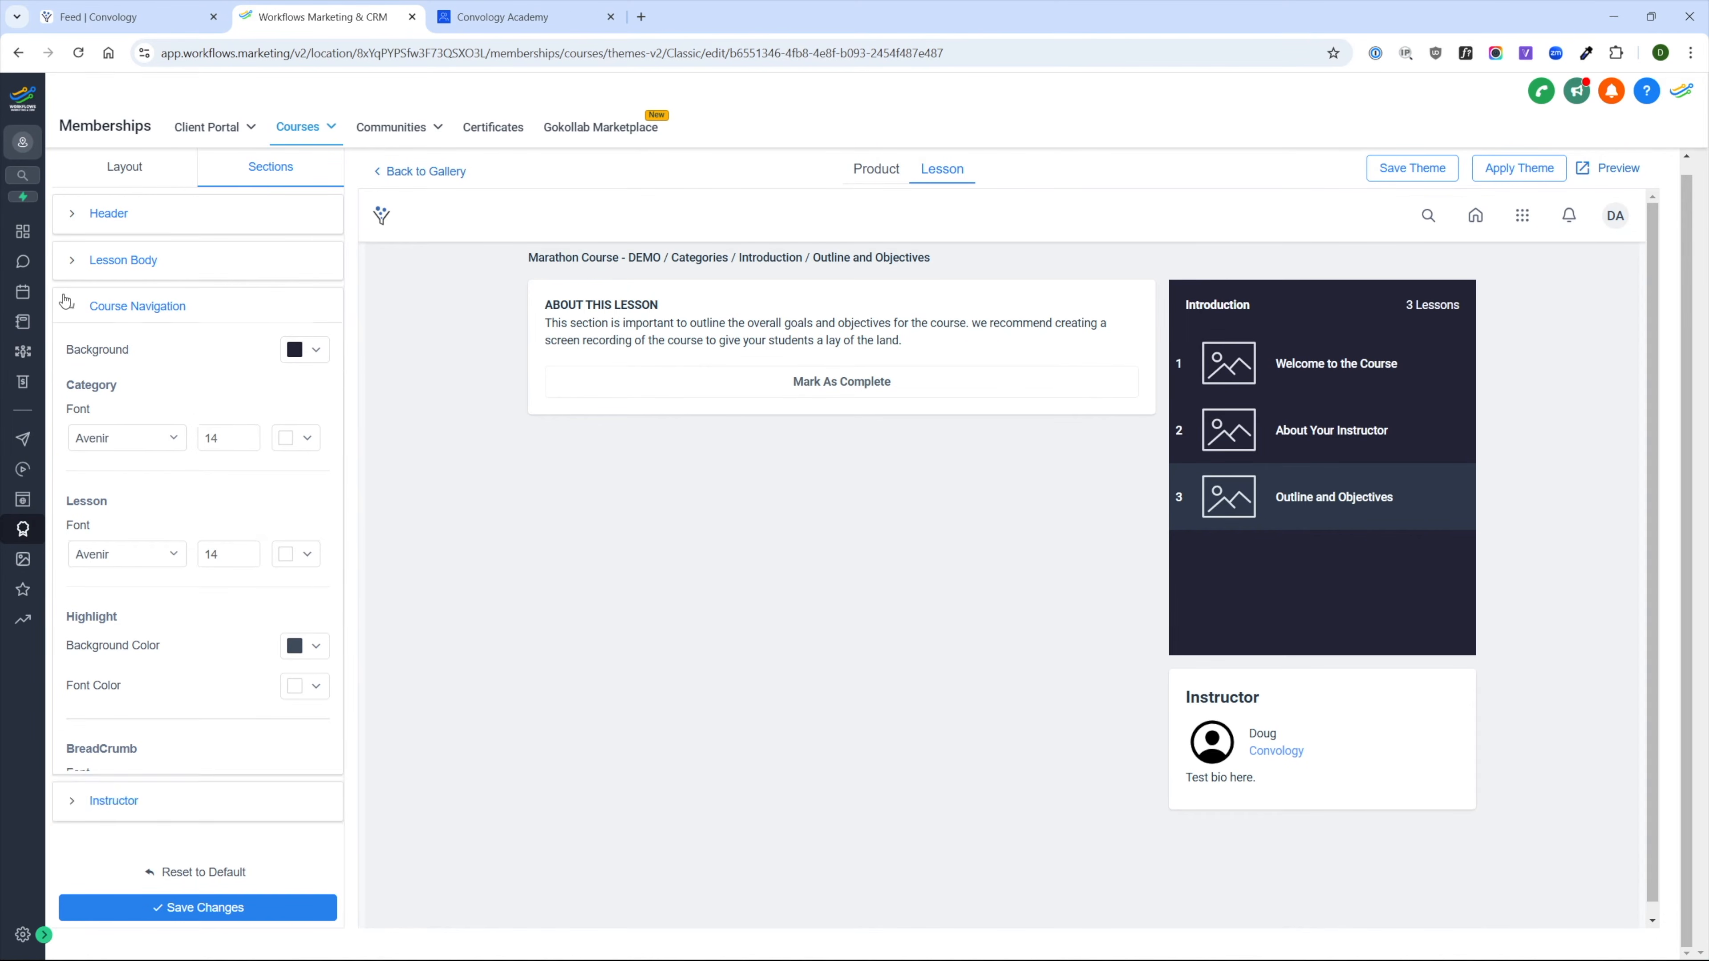
scroll(212, 404, "down", 2)
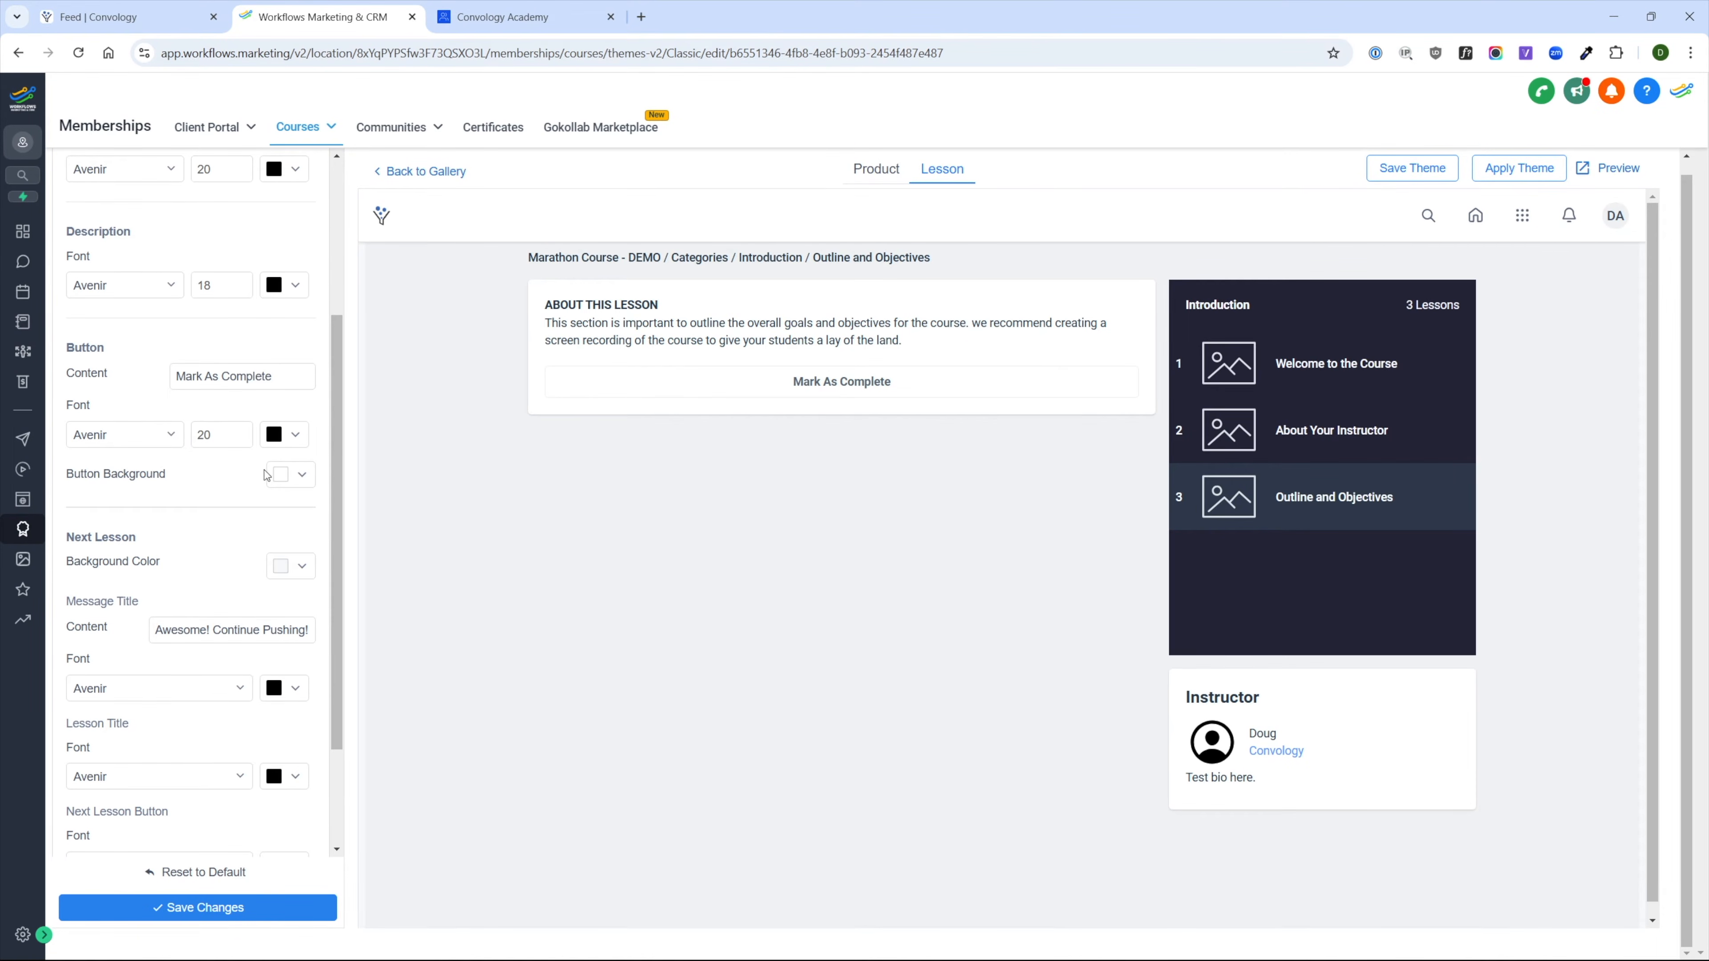
scroll(253, 456, "down", 3)
scroll(247, 641, "down", 1)
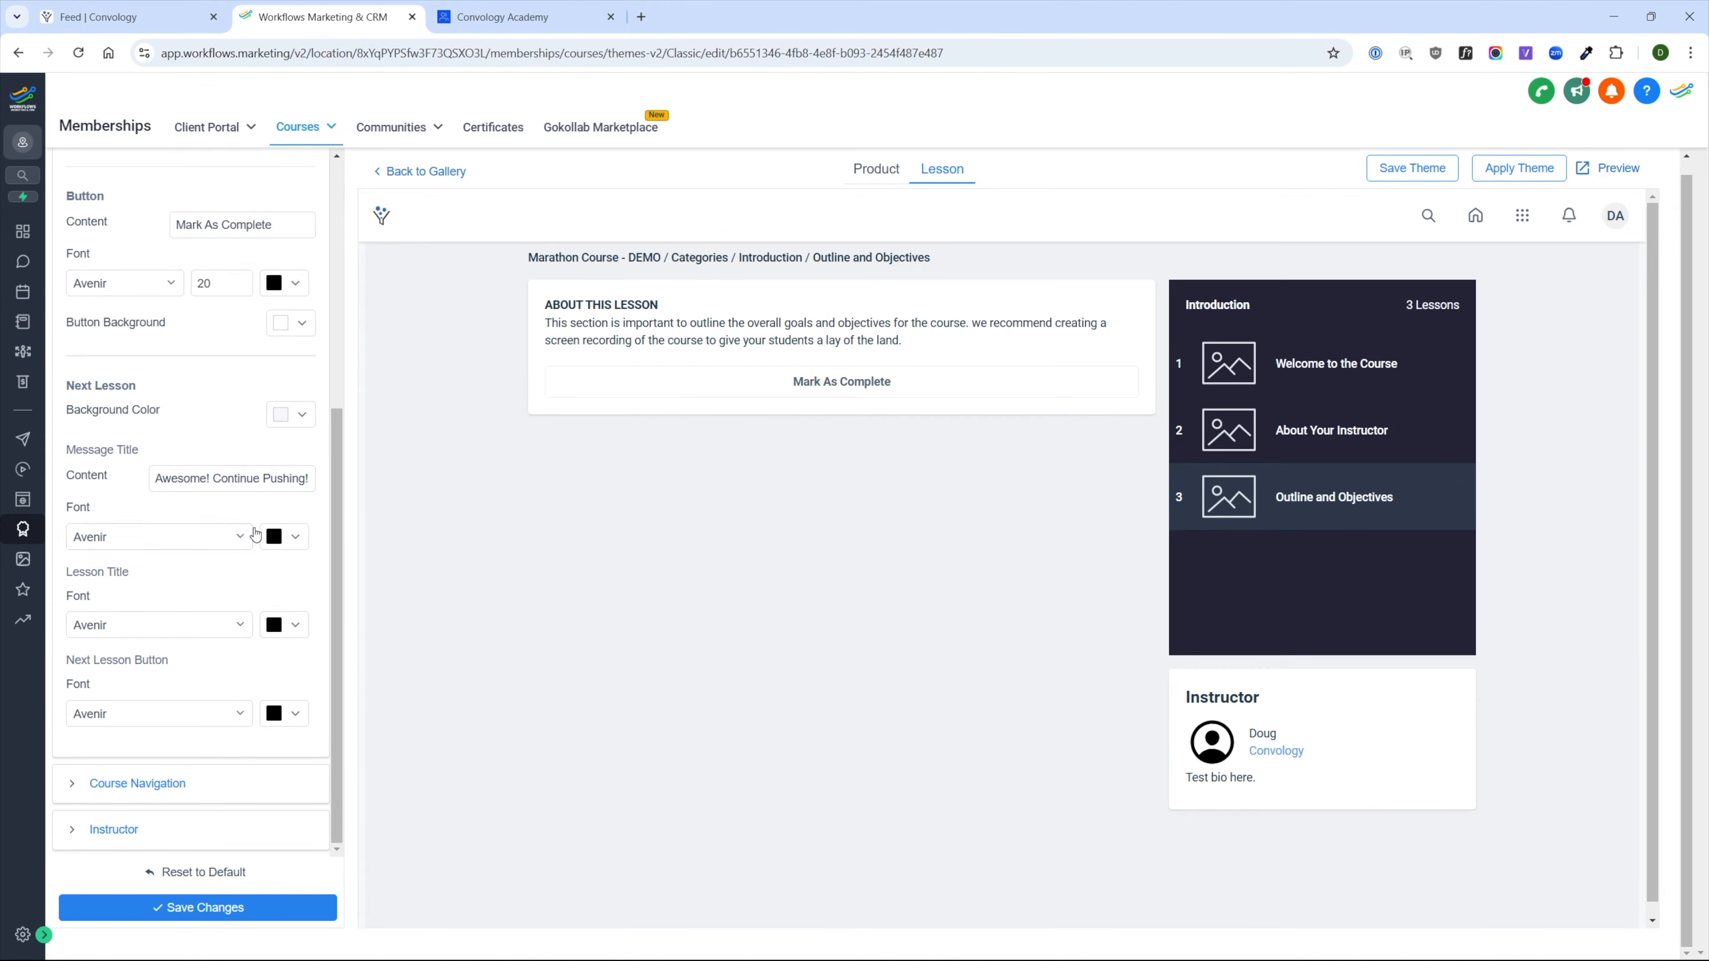
scroll(231, 513, "up", 6)
scroll(123, 334, "up", 1)
left_click(124, 180)
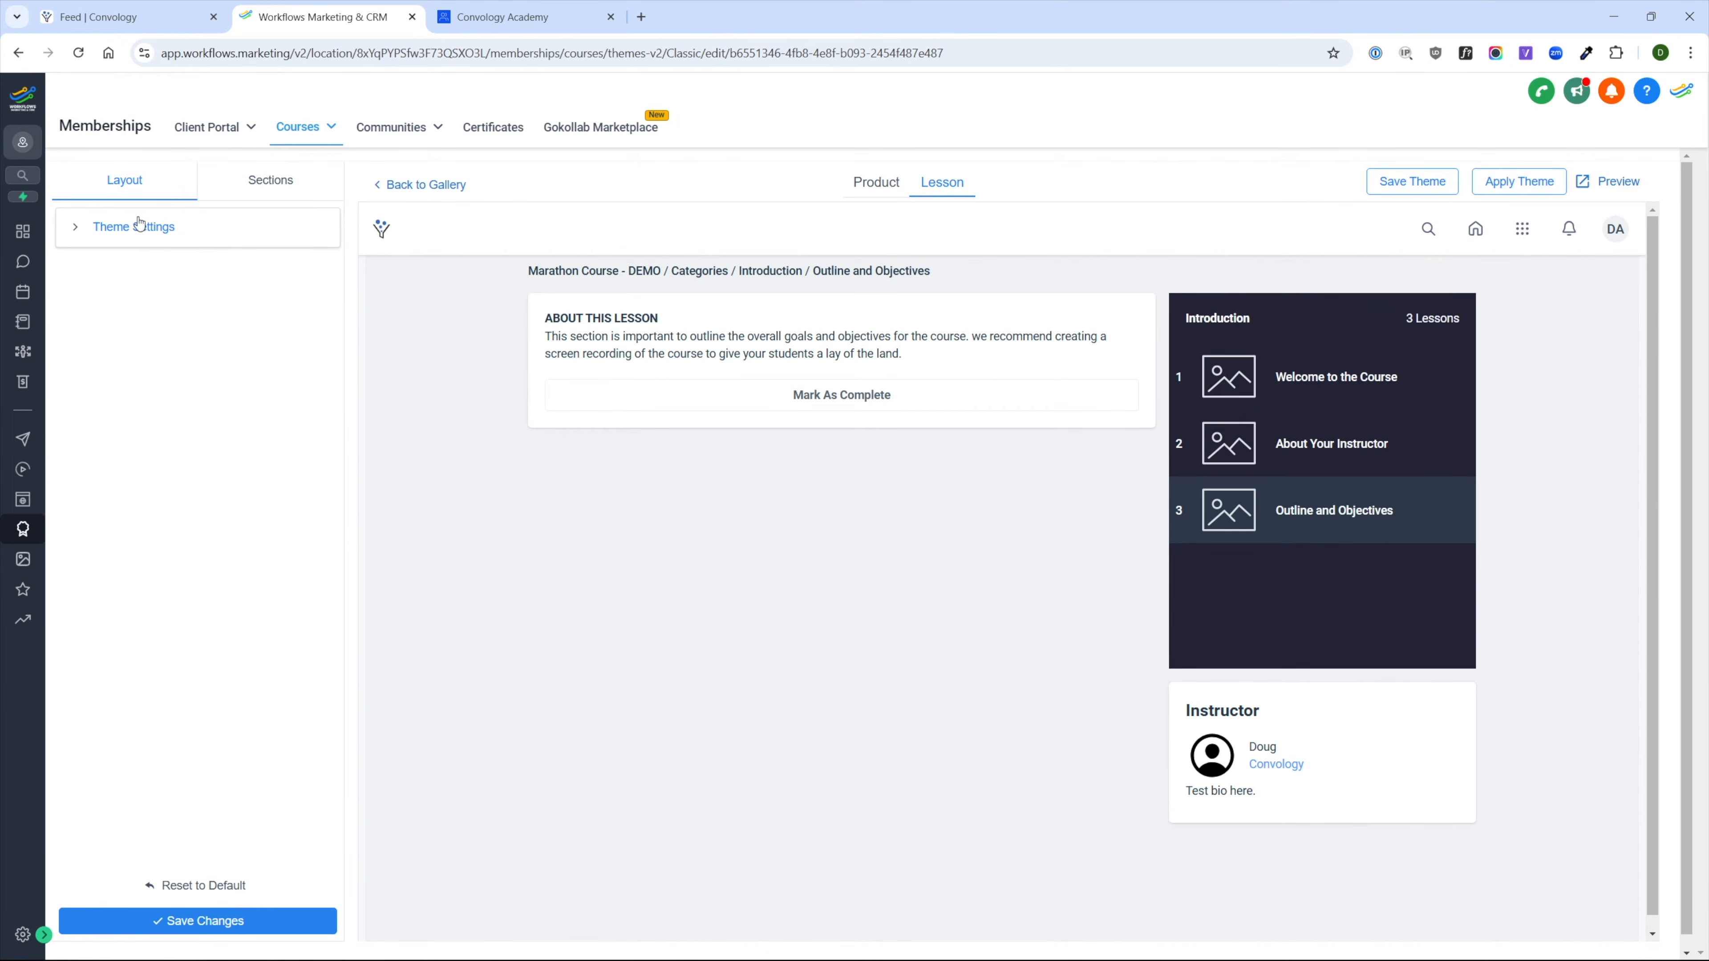
left_click(88, 239)
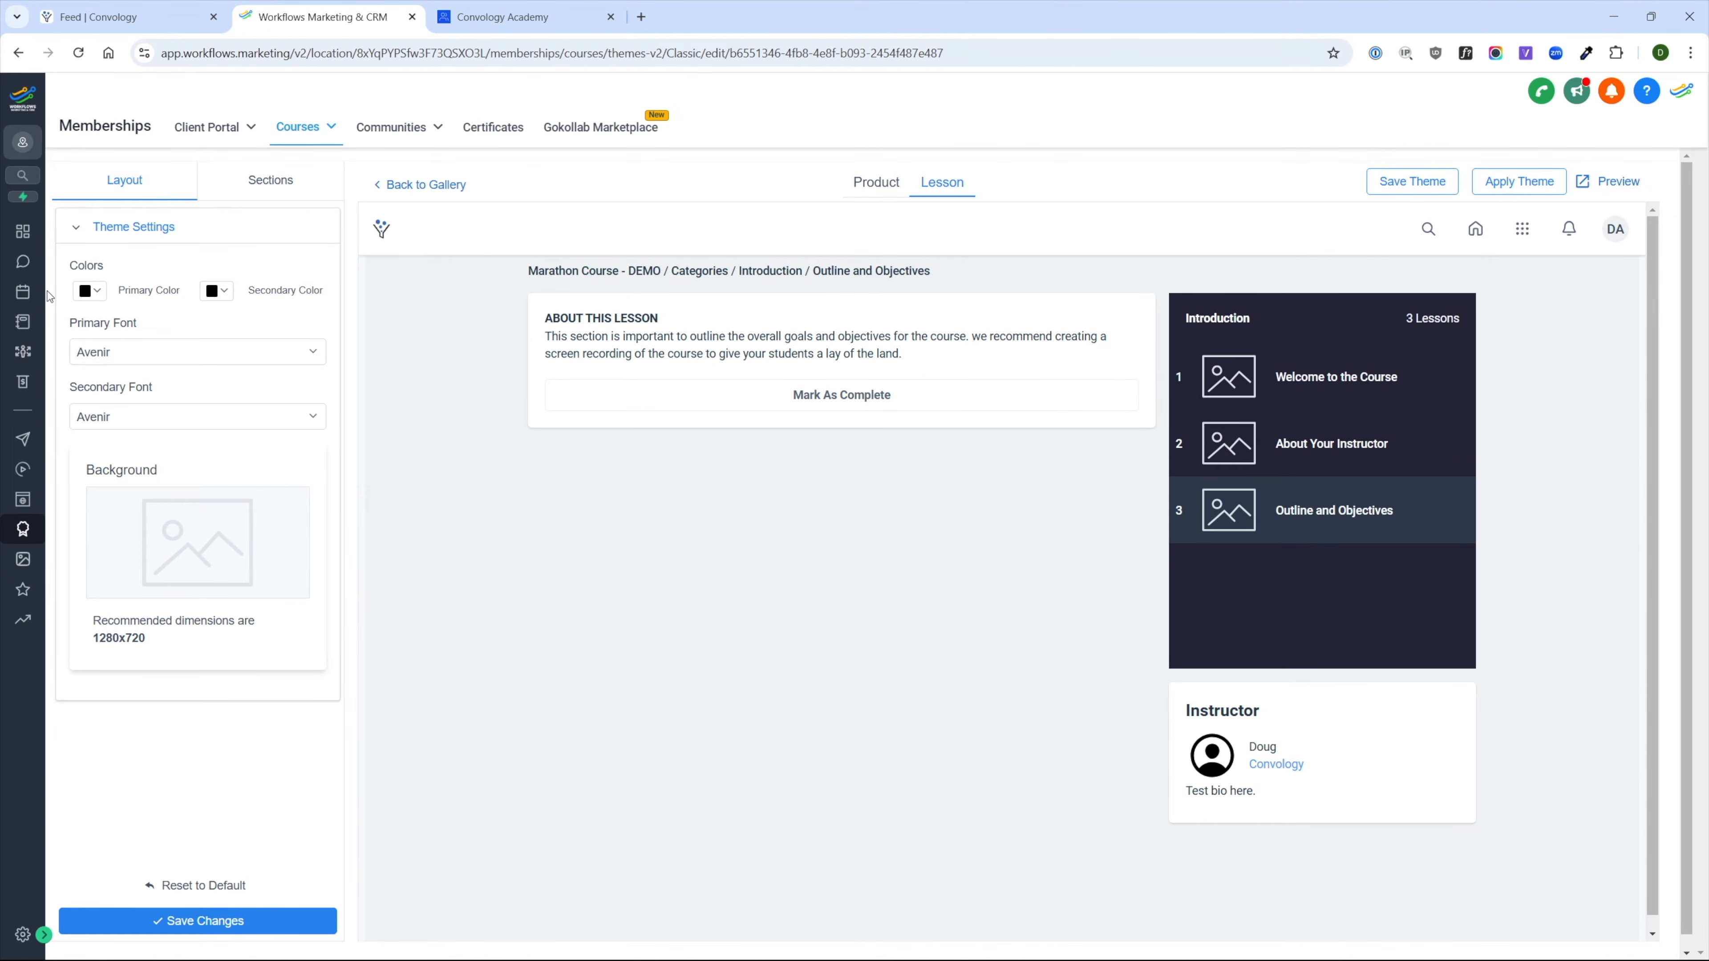
- Save the theme customization from the product page and apply the theme from the lesson page
left_click(886, 191)
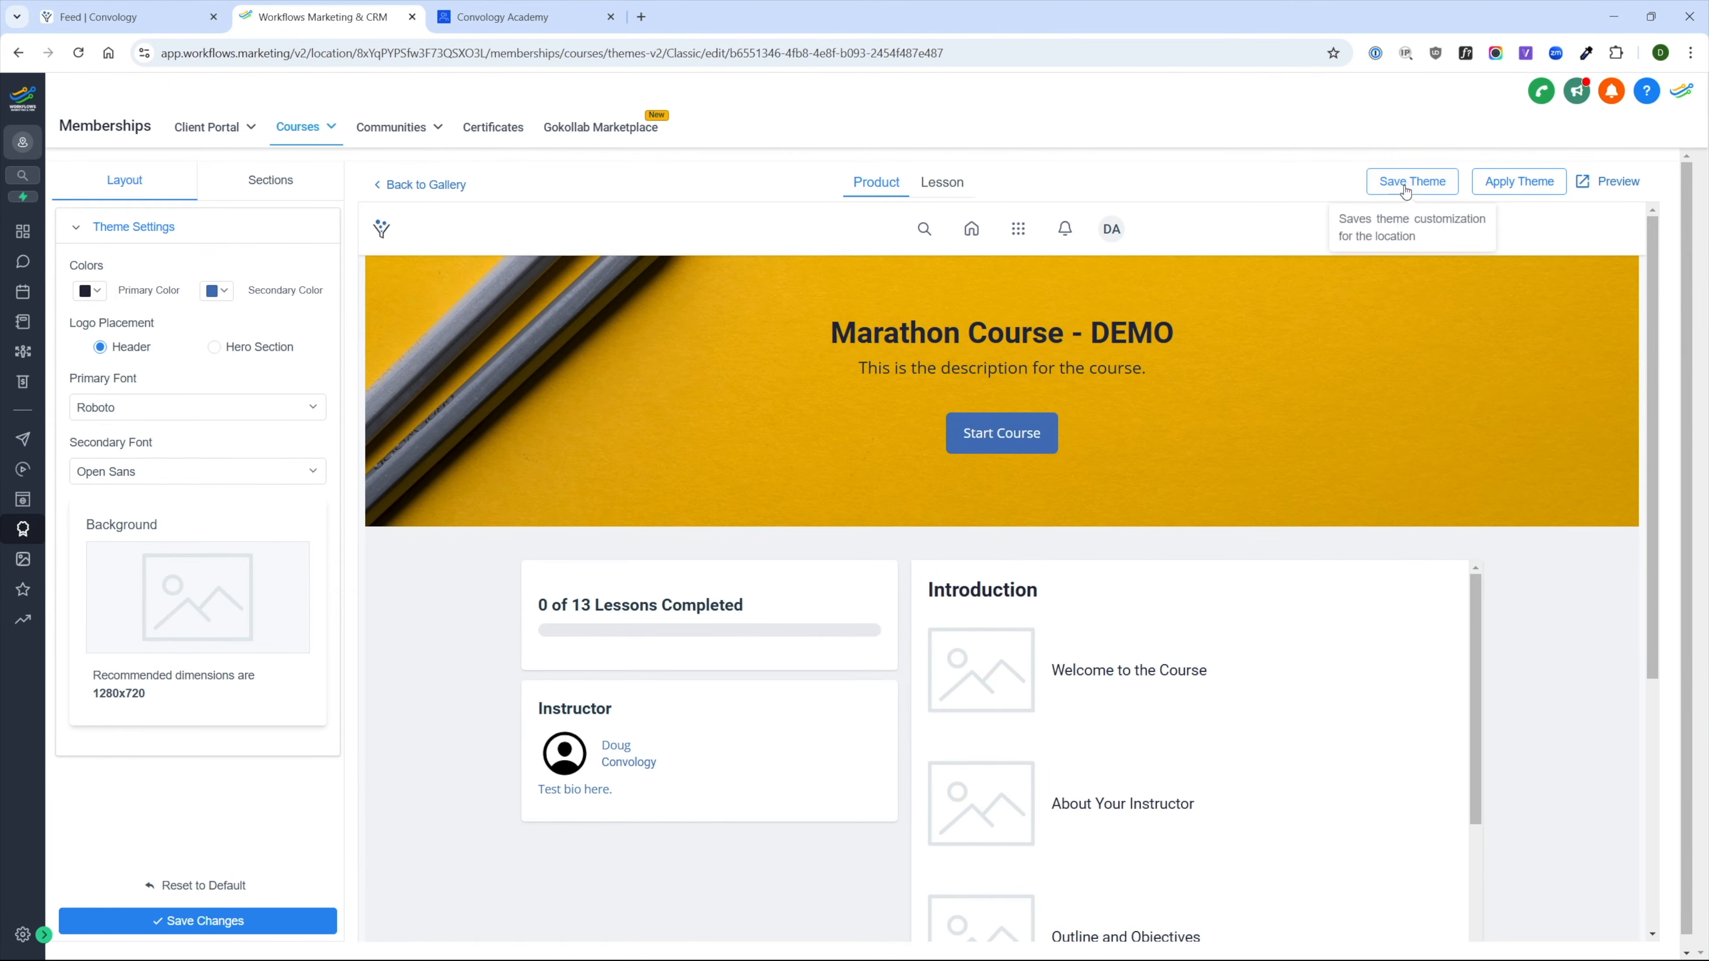
left_click(1406, 192)
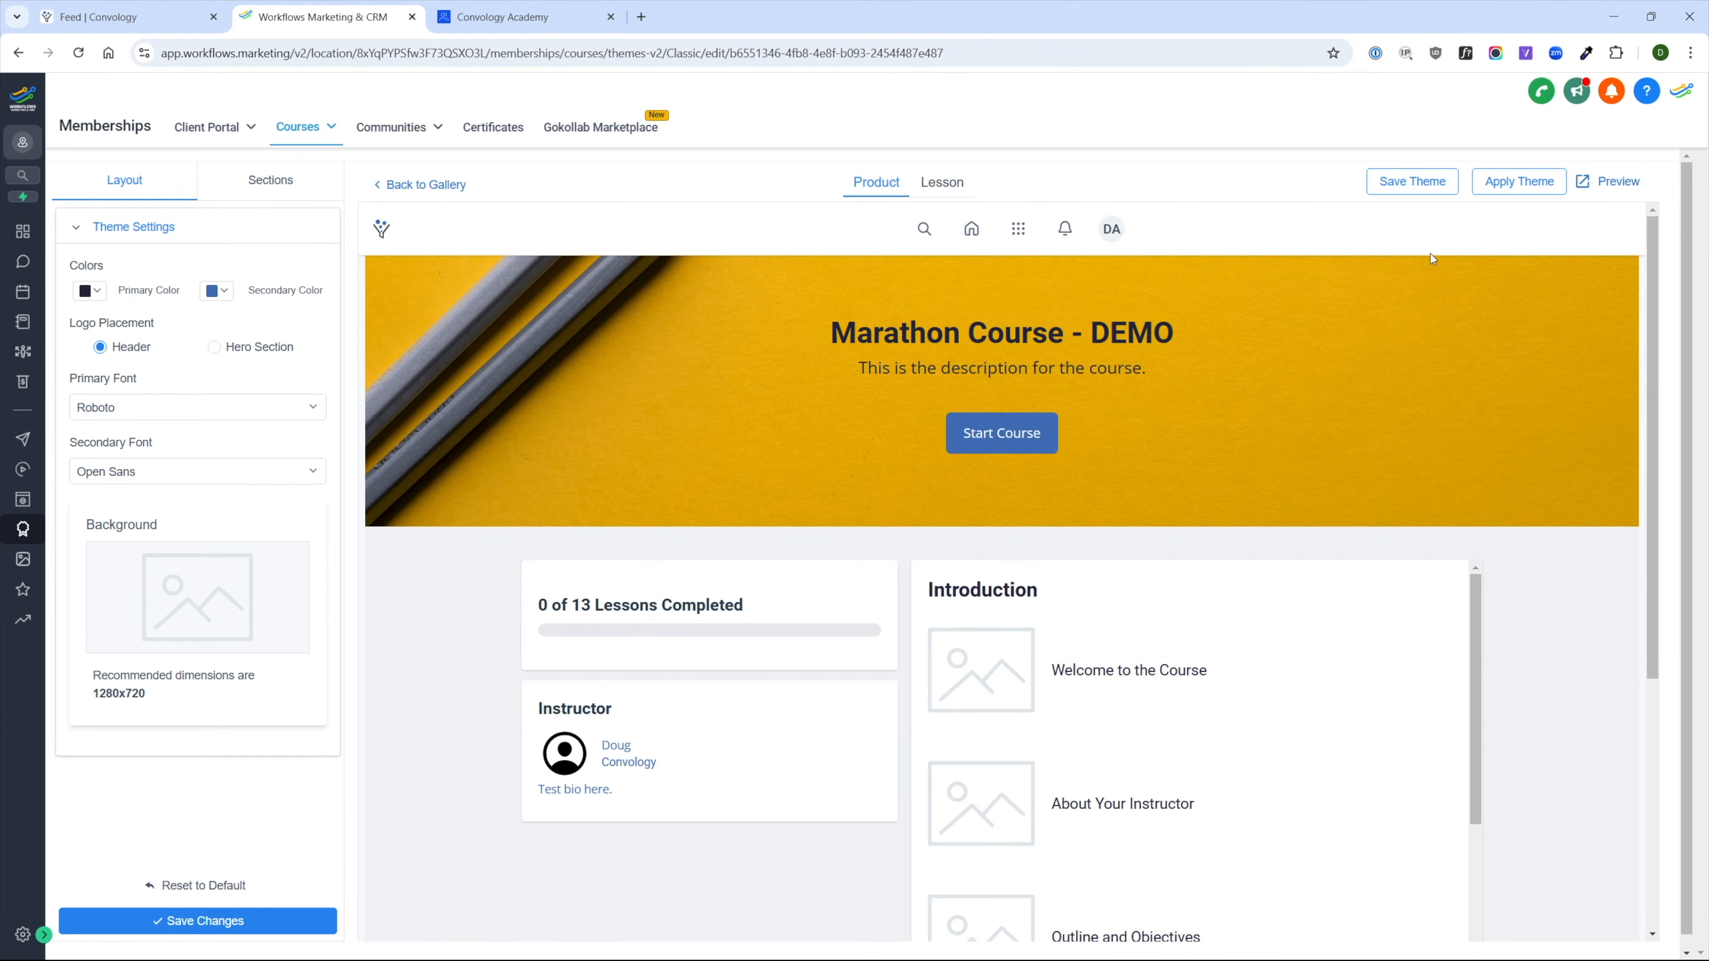
left_click(942, 182)
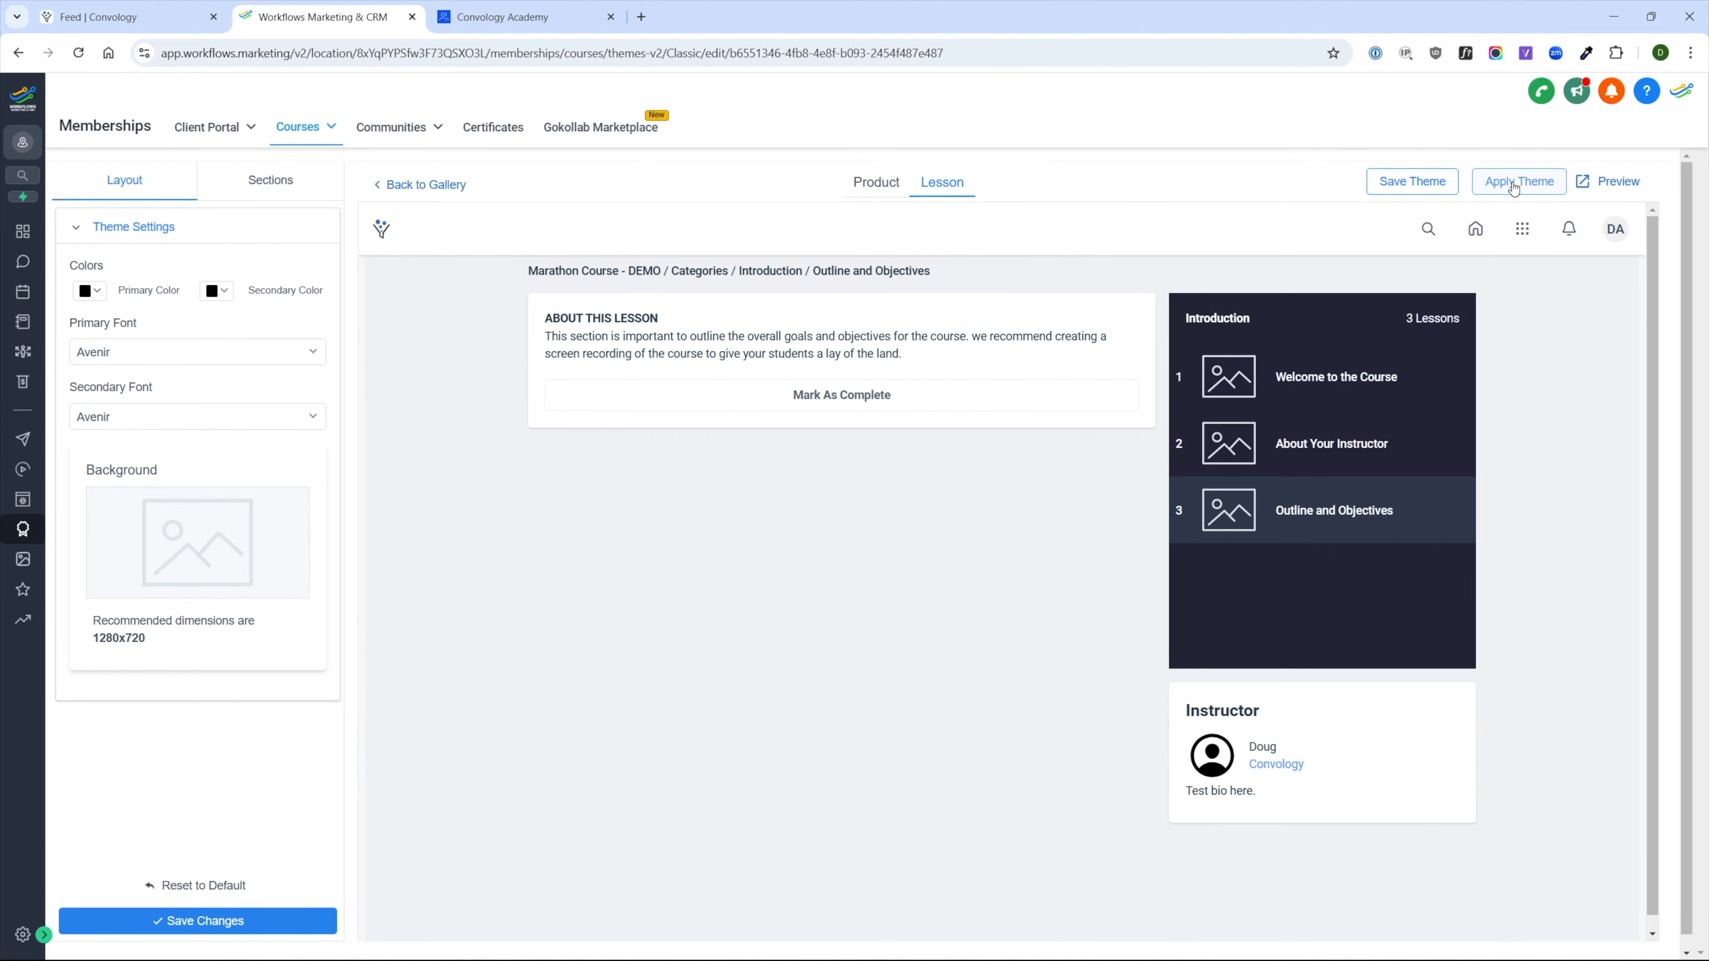
left_click(1514, 189)
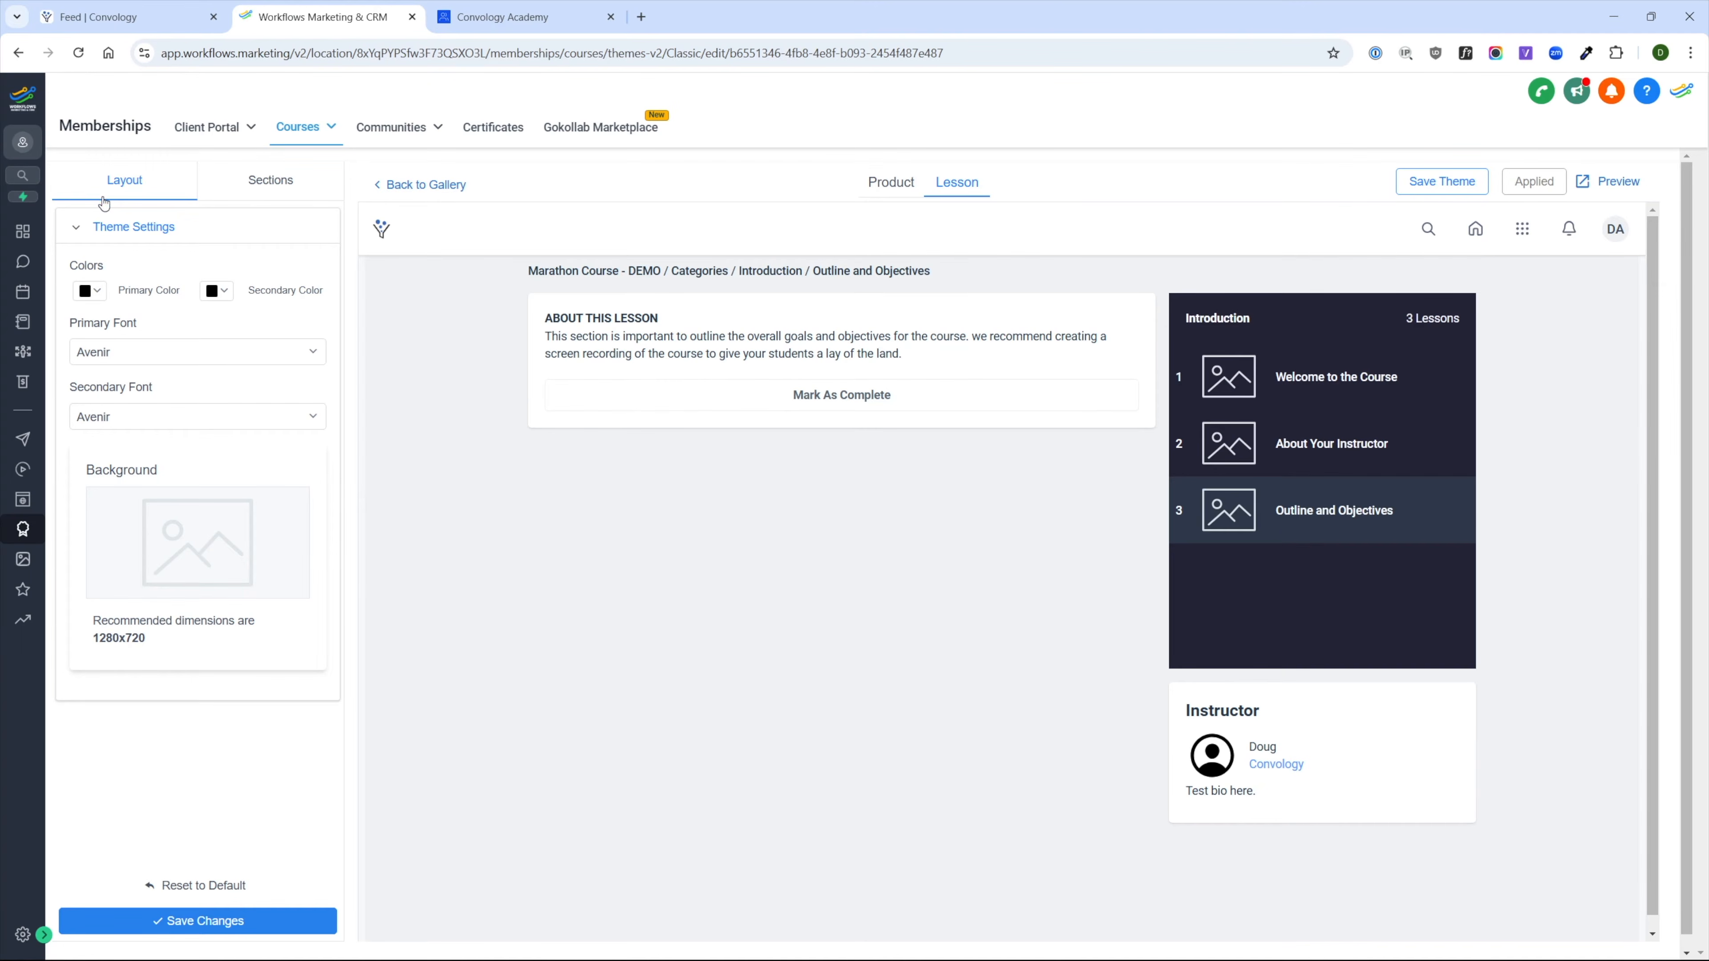
- Preview the Marathon Course's Classic theme from the theme gallery and look through its Welcome to the Course lesson
left_click(80, 54)
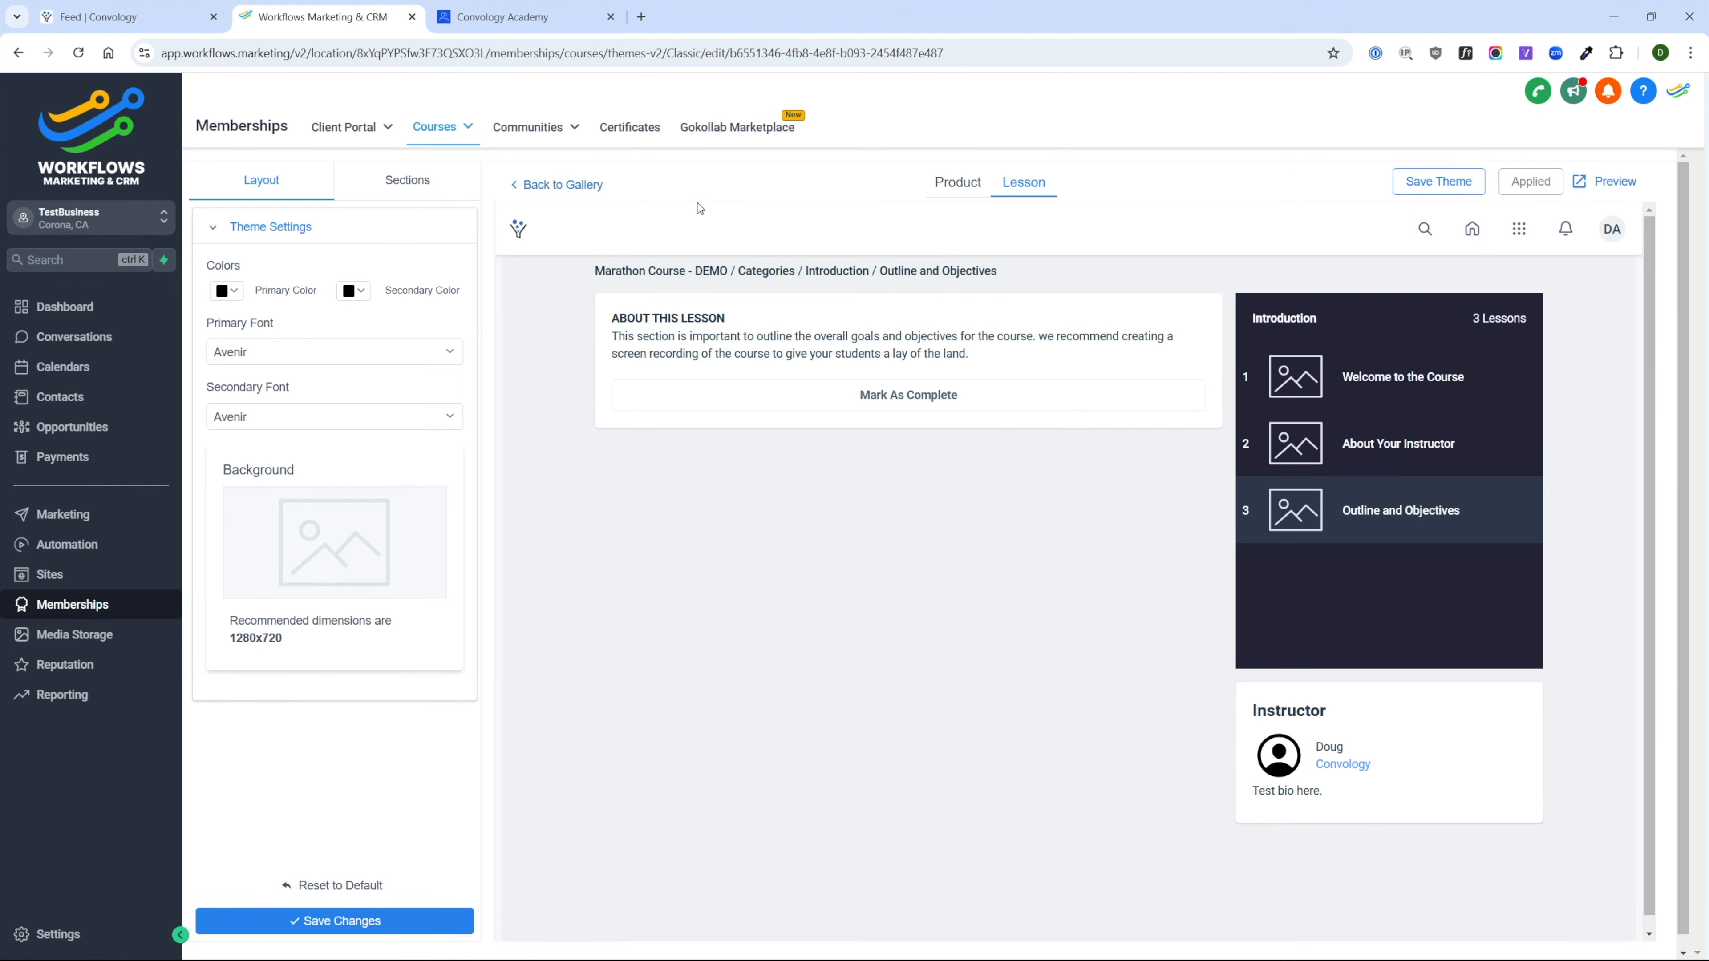
left_click(562, 184)
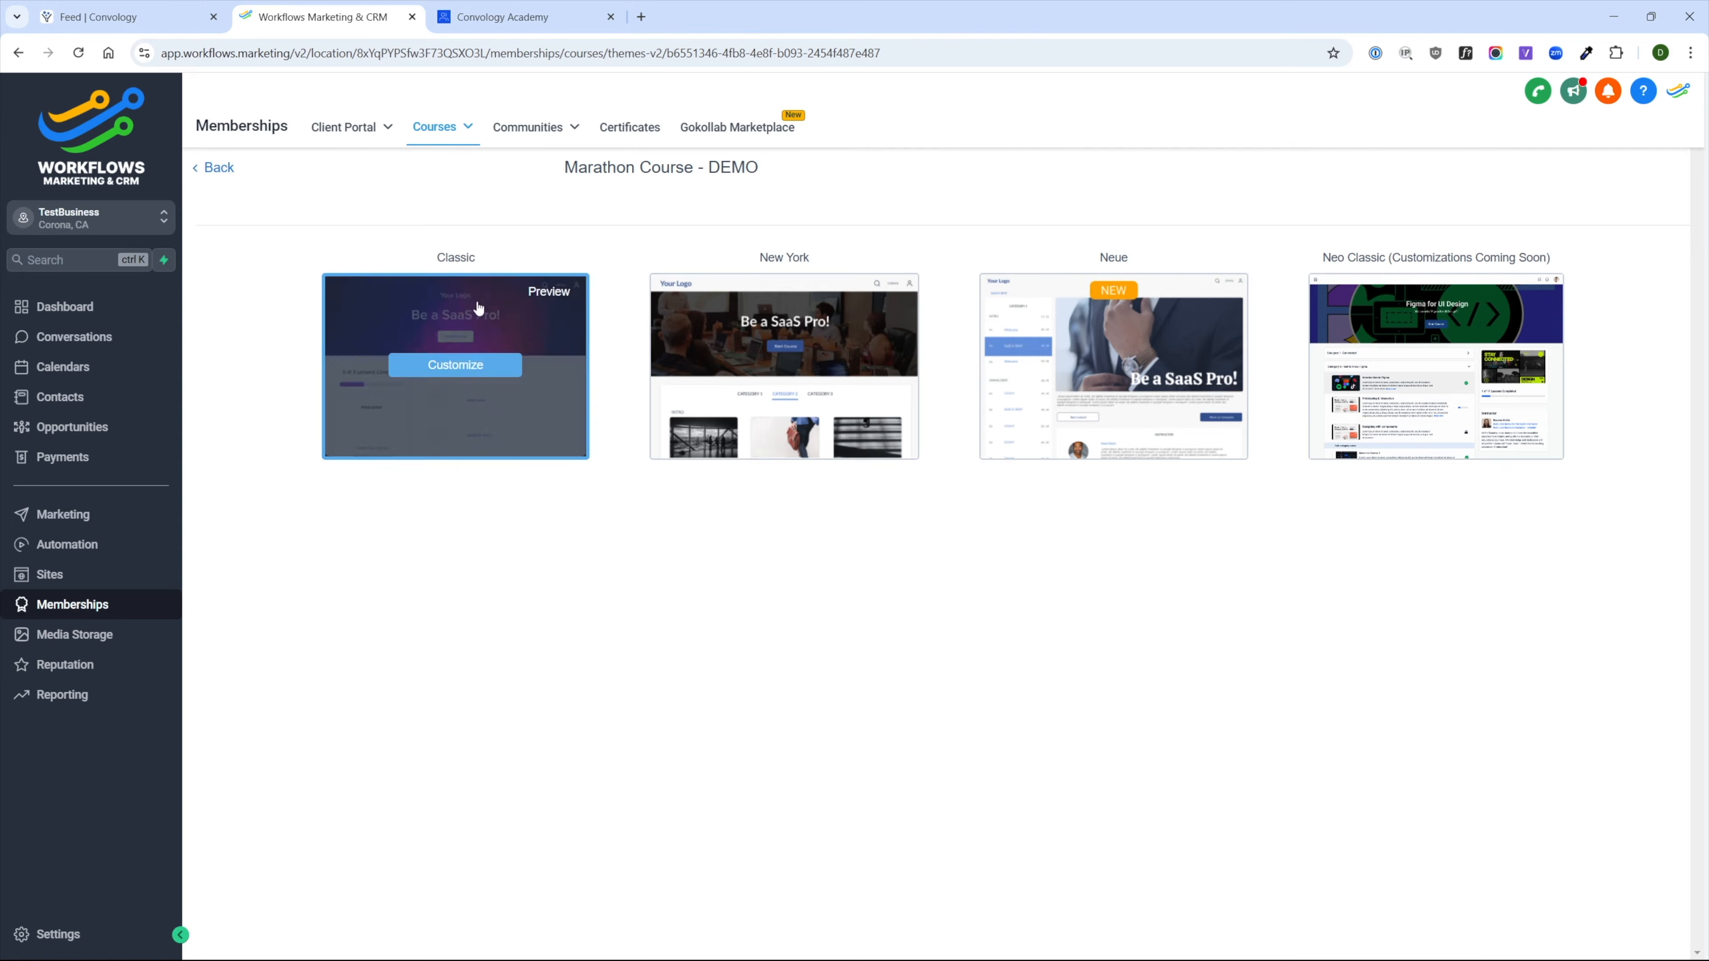
left_click(549, 284)
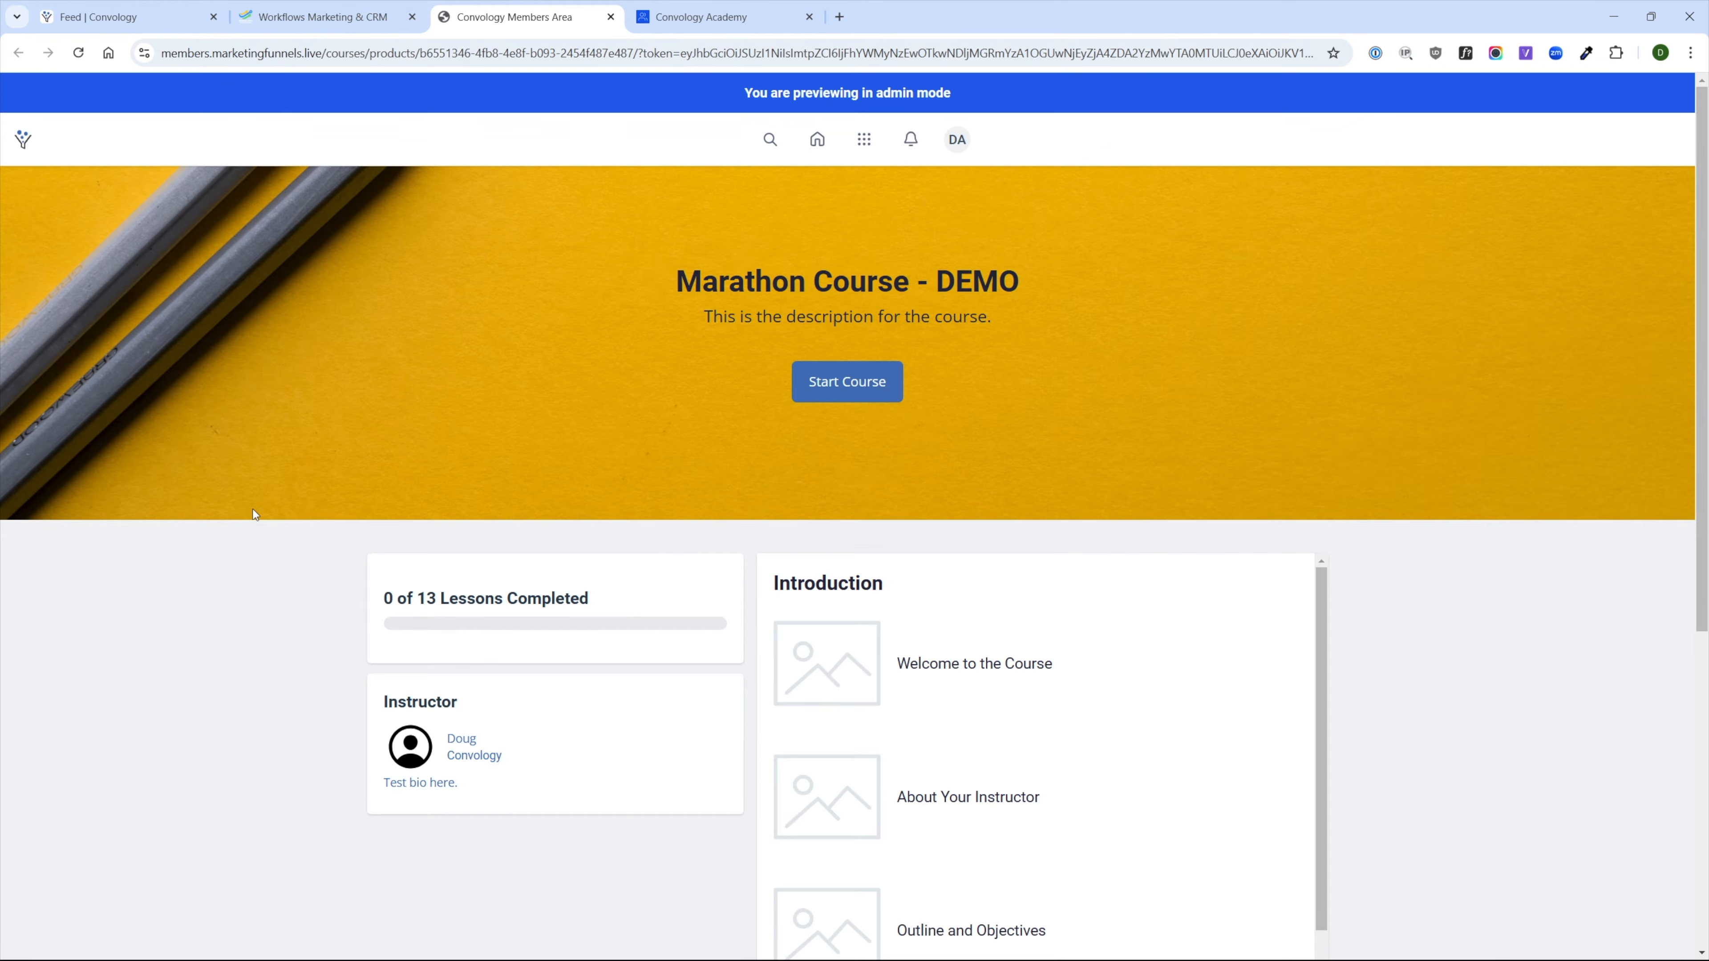
scroll(728, 539, "down", 5)
scroll(942, 343, "up", 3)
scroll(919, 489, "down", 1)
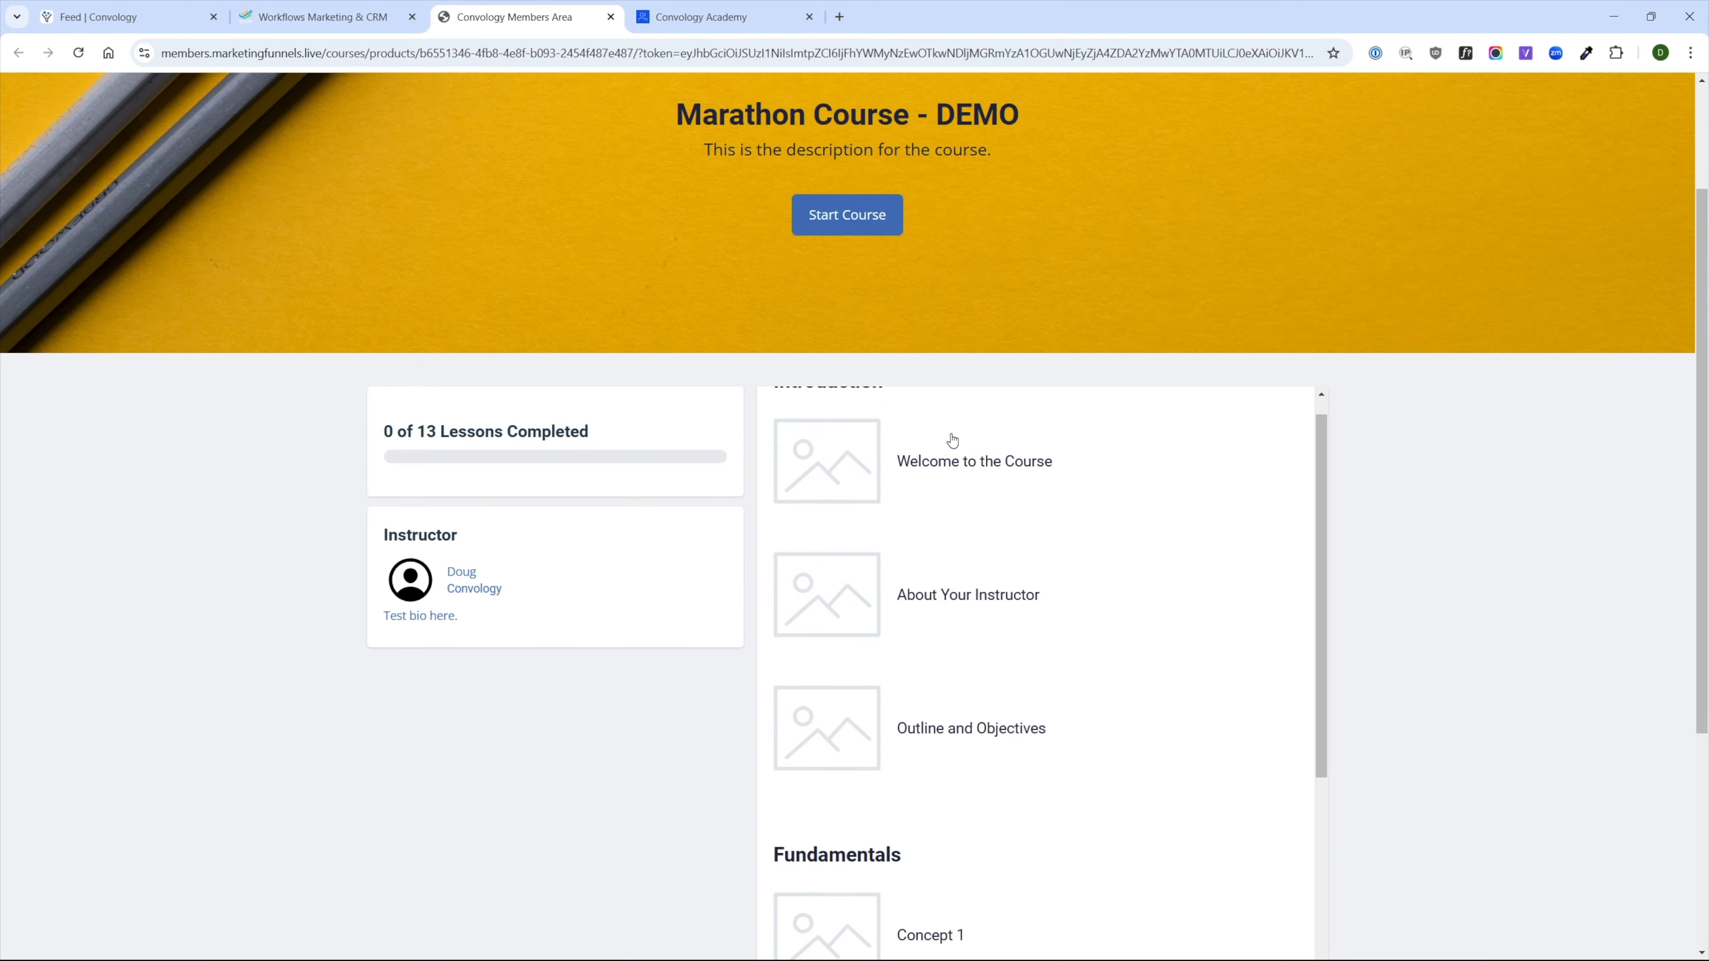
scroll(943, 502, "up", 1)
left_click(946, 506)
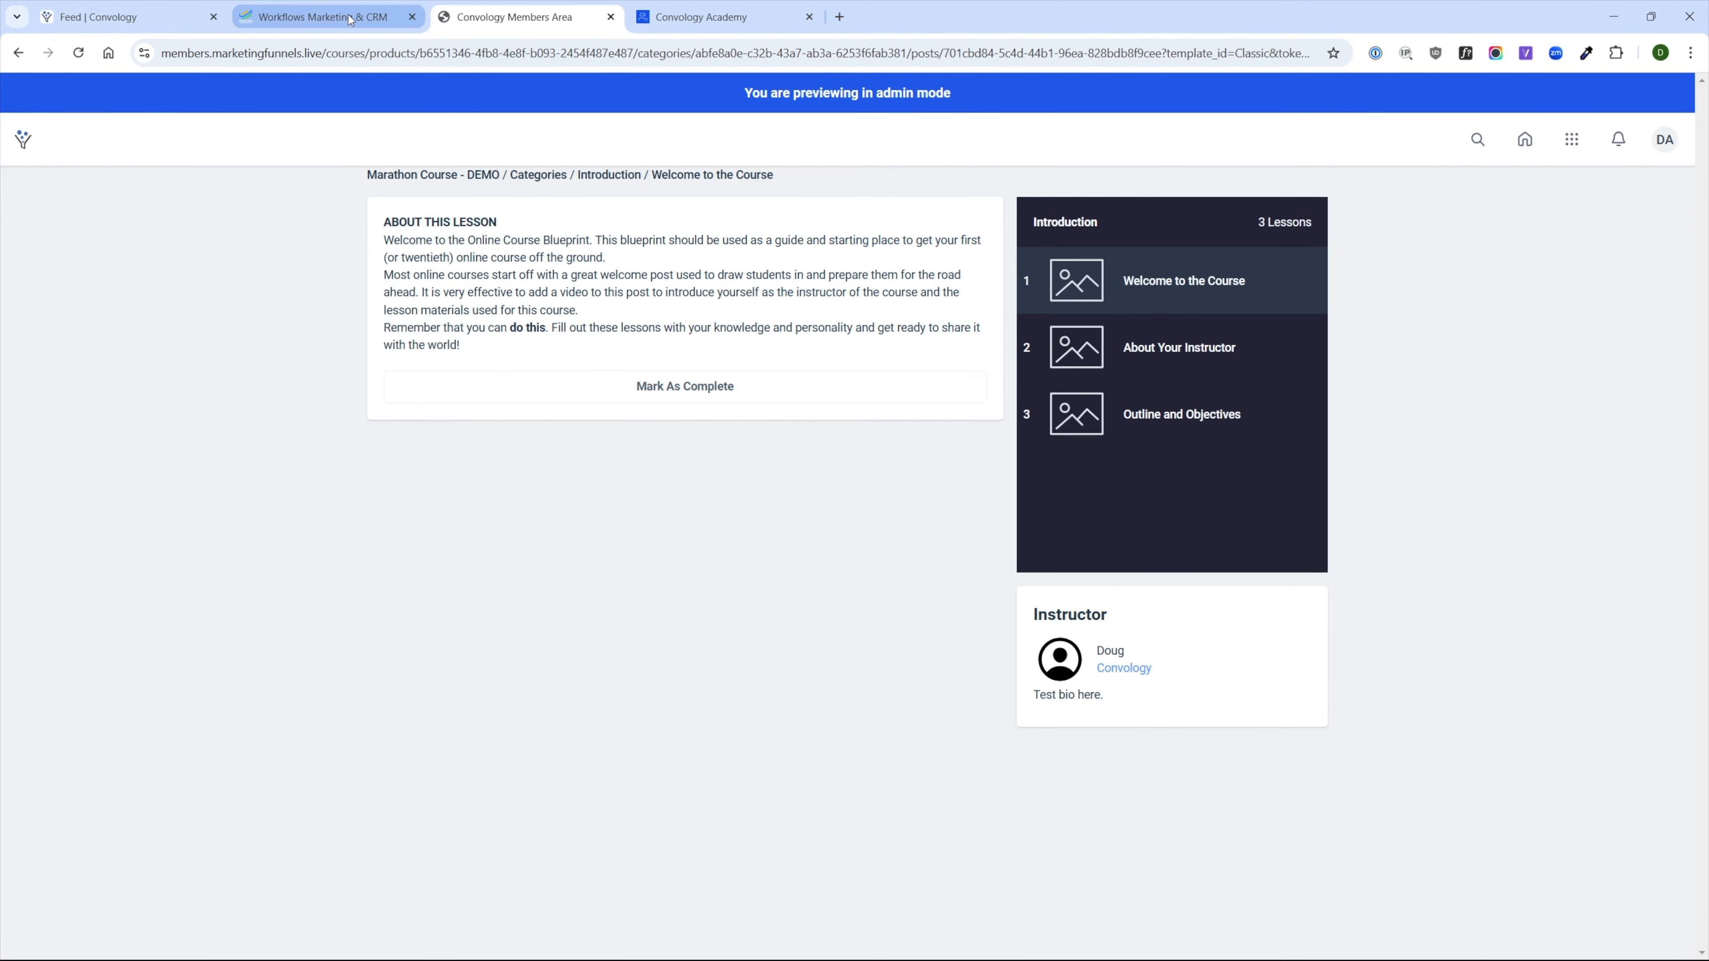
- Switch back to Workflows Marketing & CRM and open the outline of the Marathon Course - DEMO product
left_click(317, 17)
left_click(436, 127)
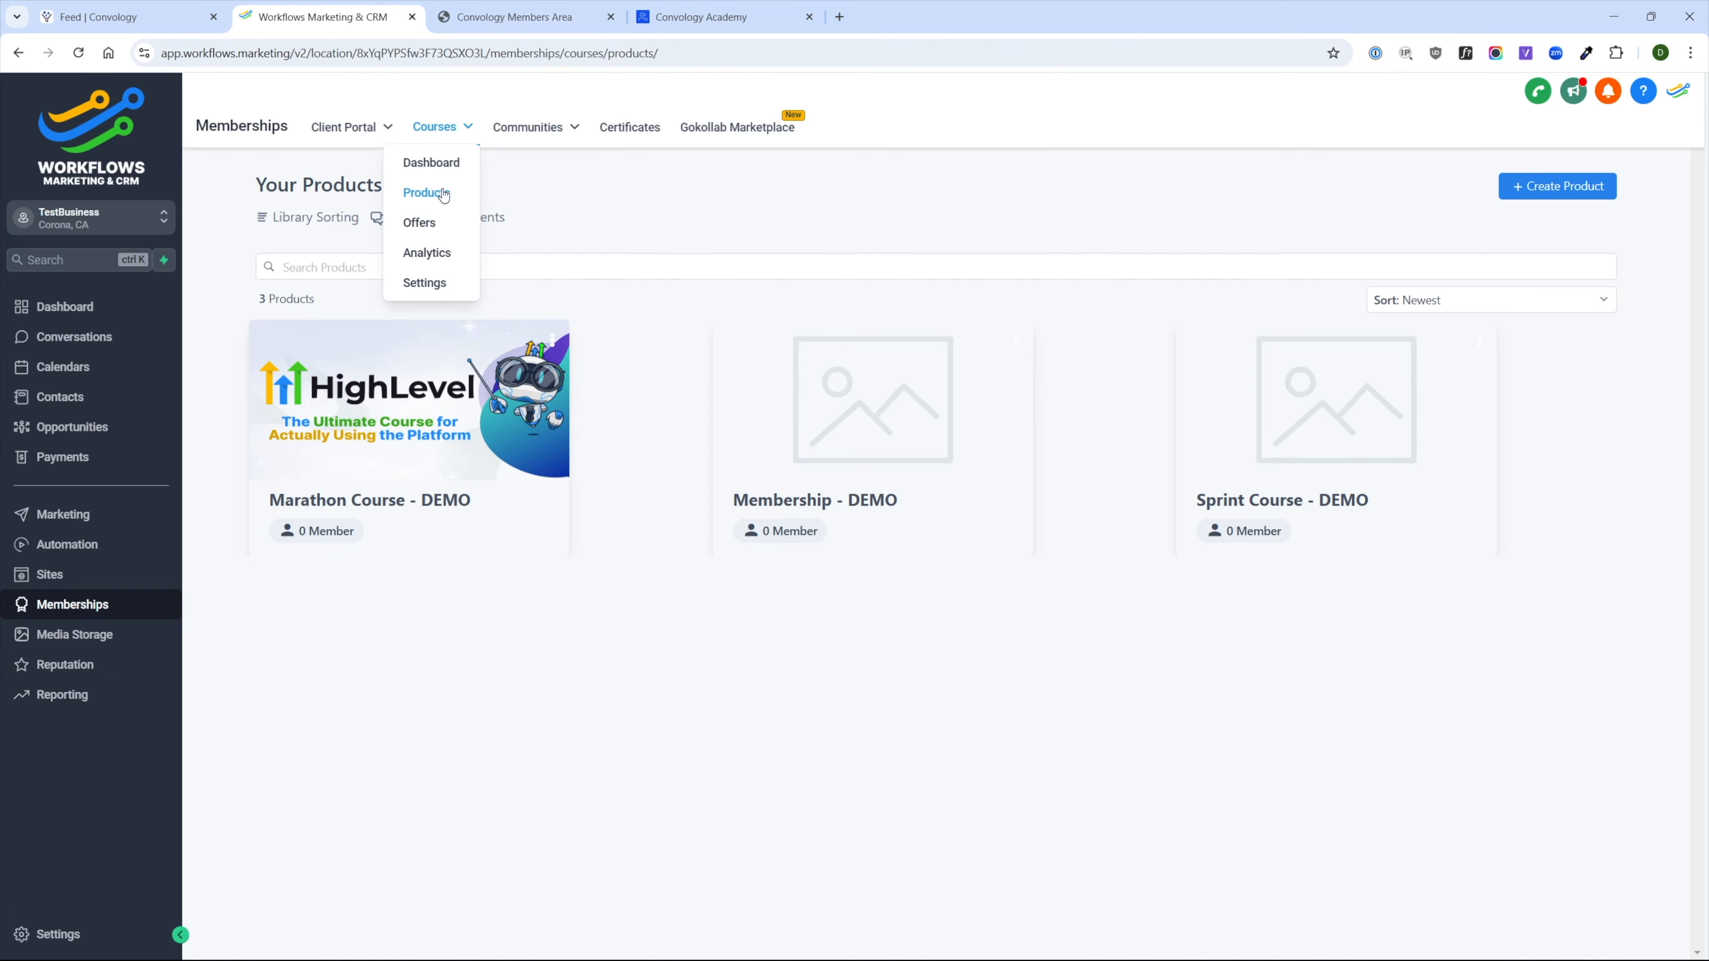
left_click(552, 338)
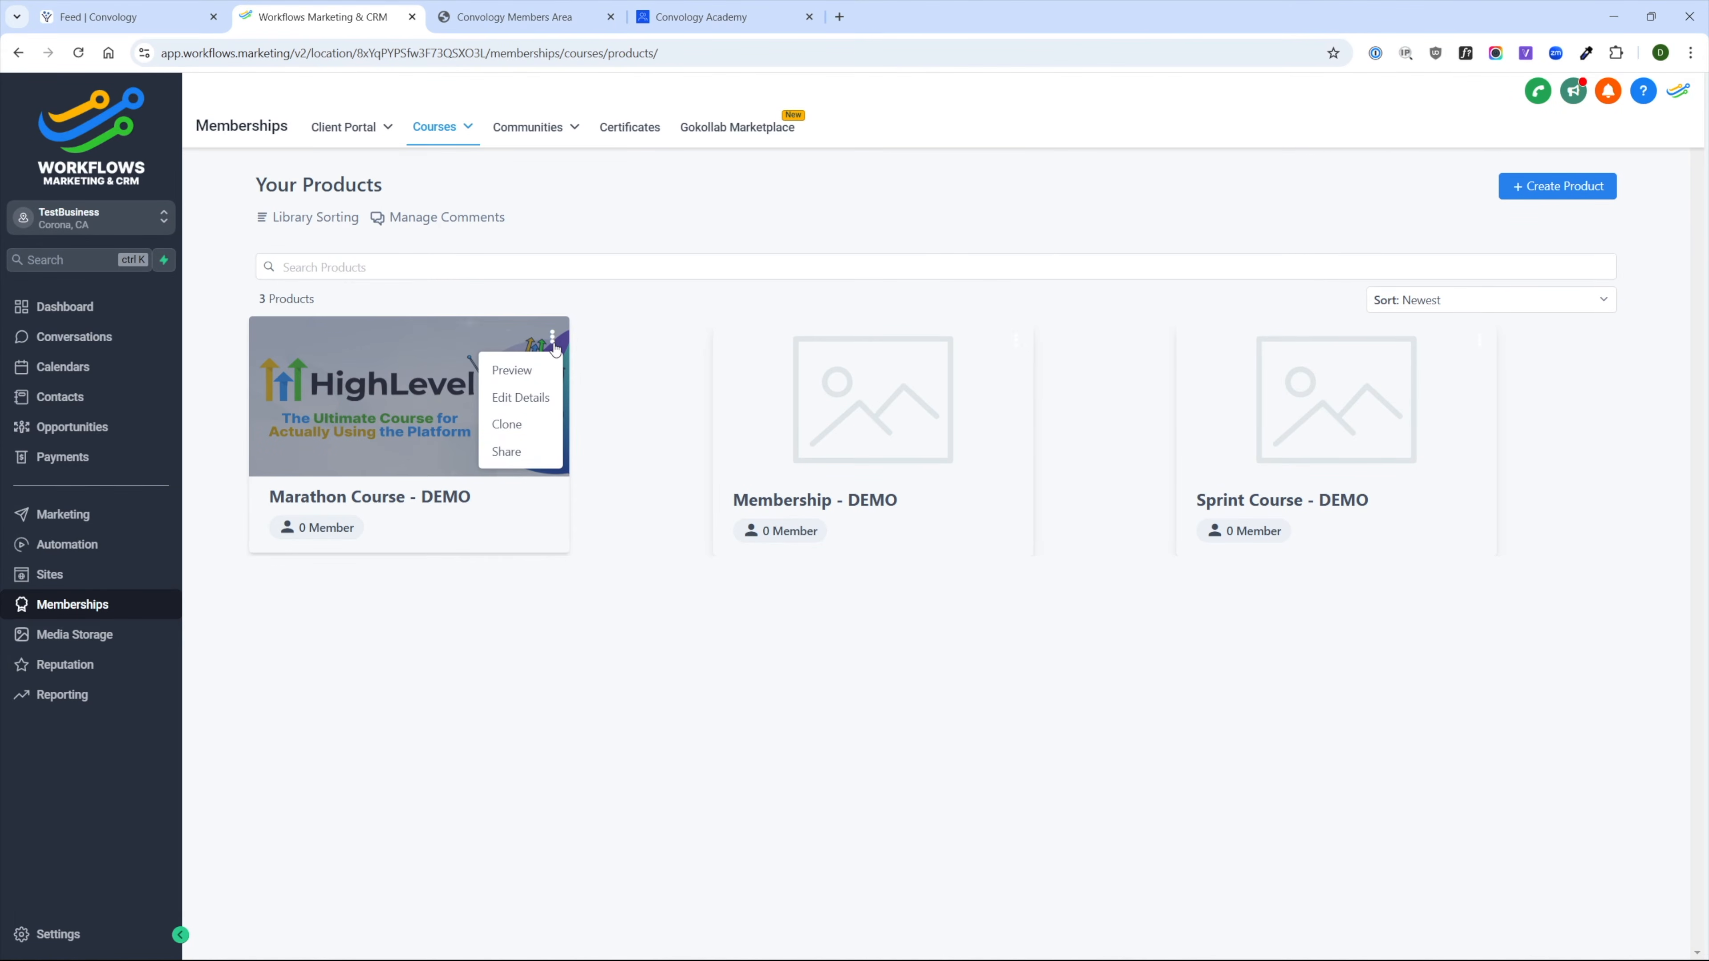
left_click(389, 392)
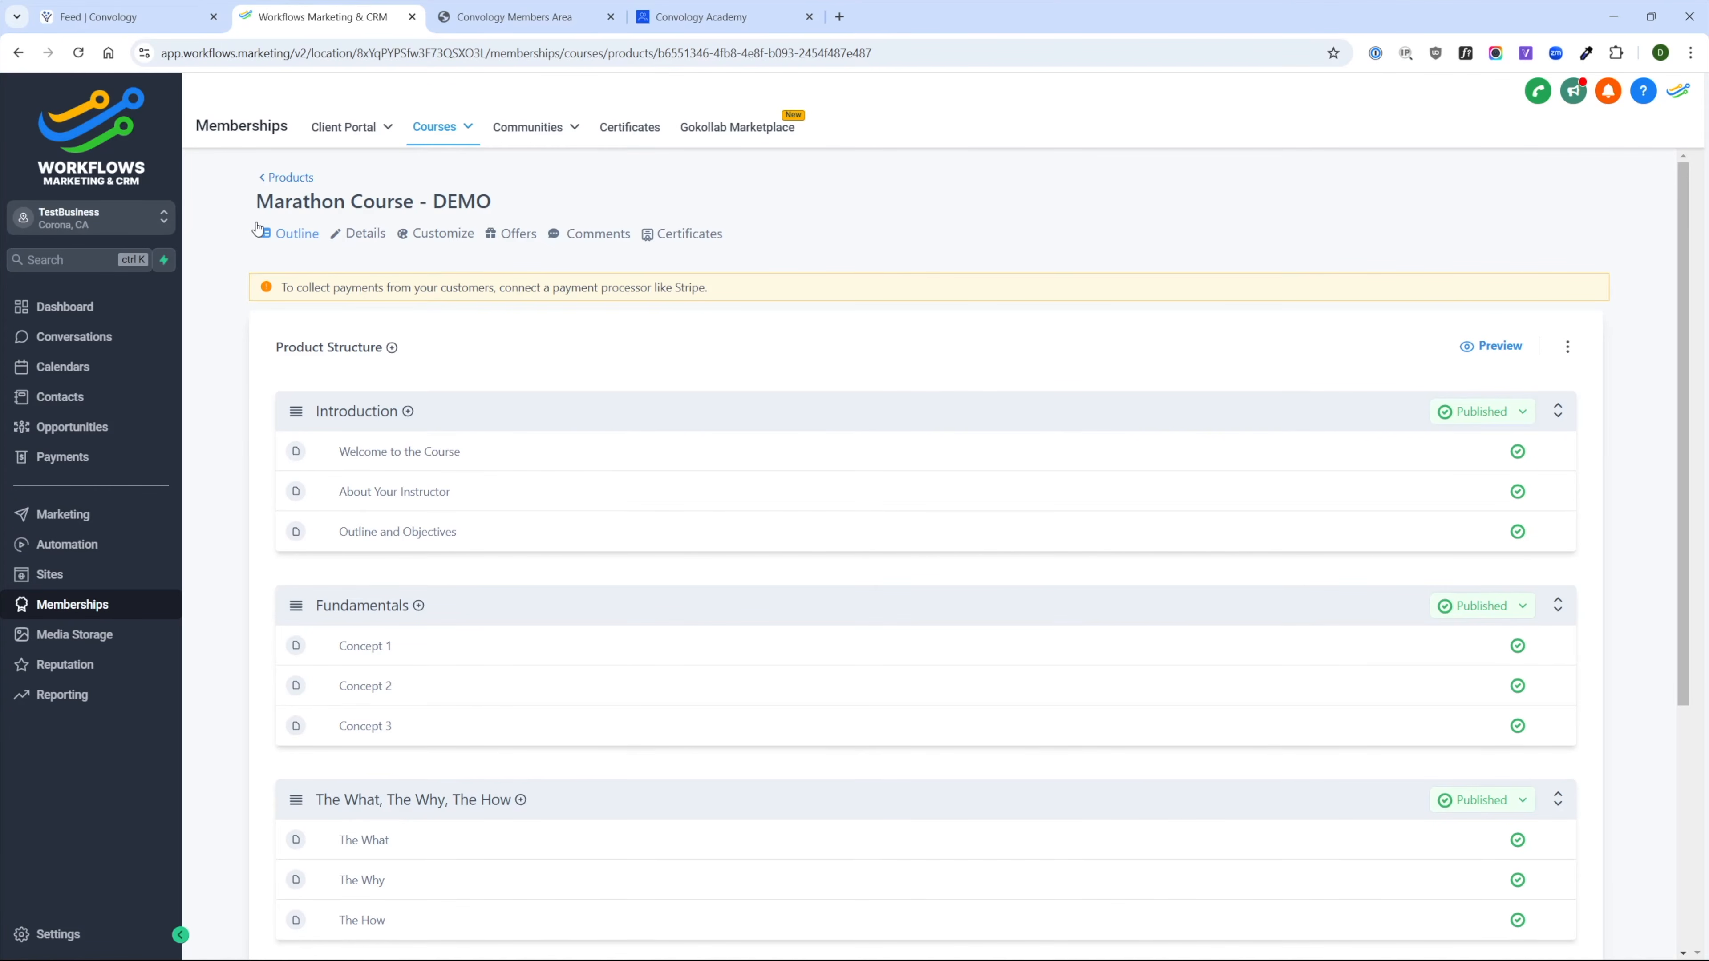
- Examine the options for adding content to the product structure and to the Introduction category
mouse_move(408, 454)
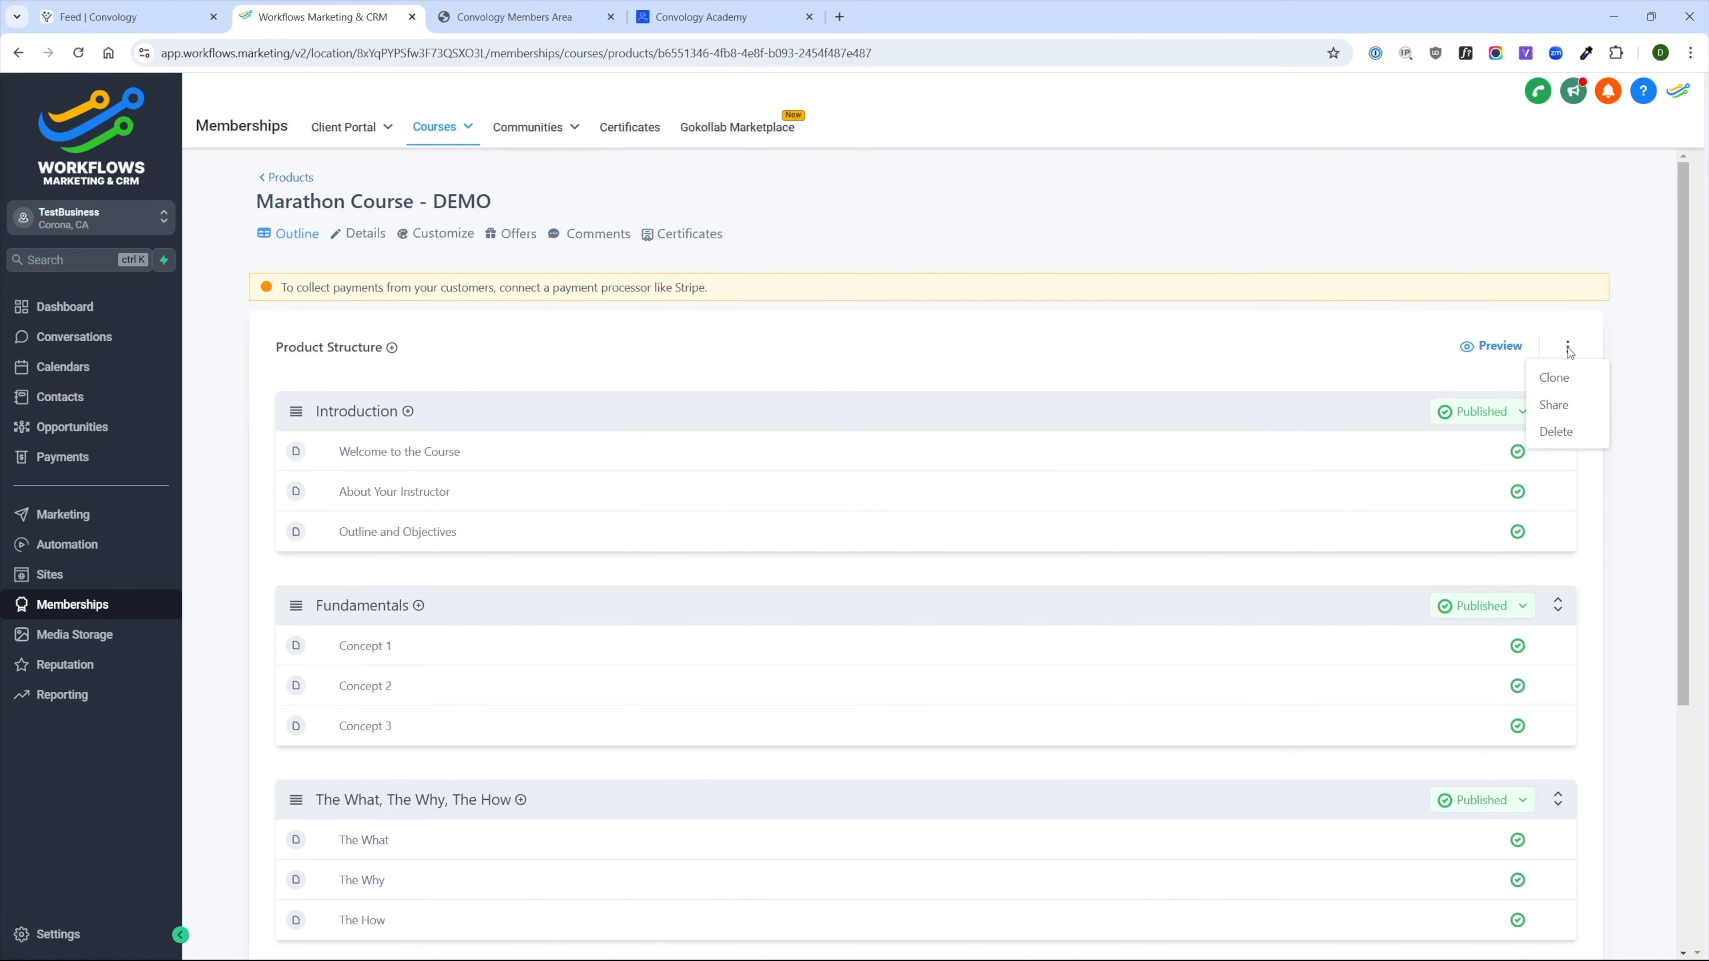
left_click(391, 348)
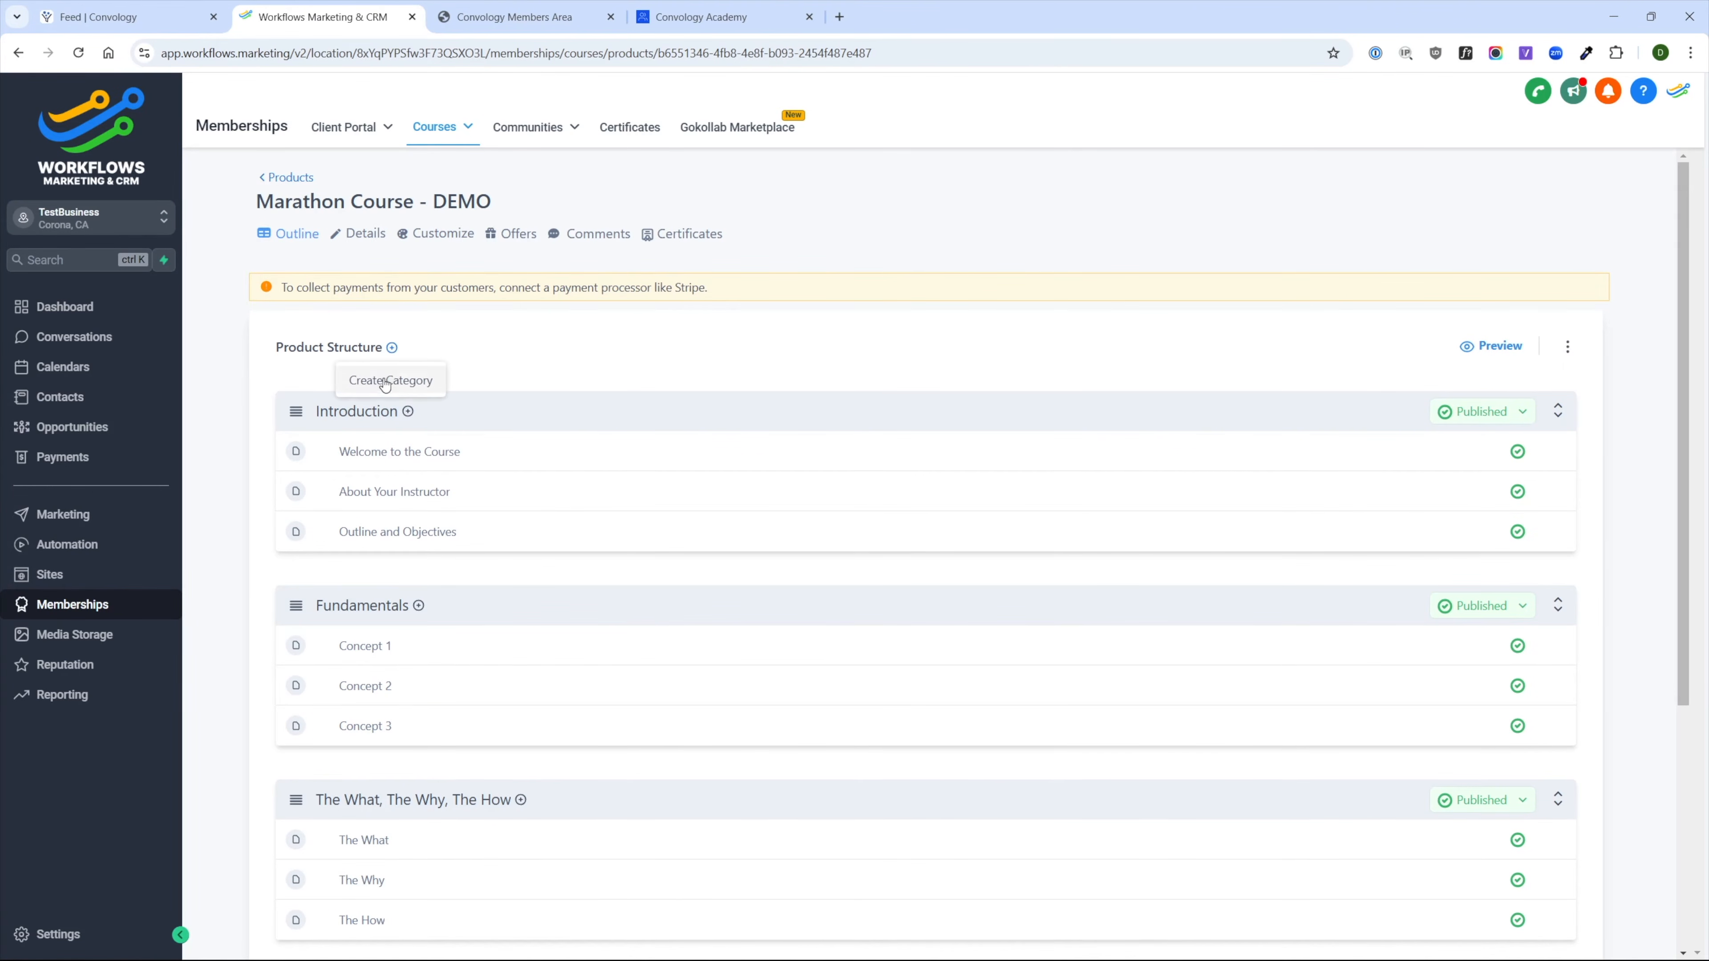
left_click(409, 412)
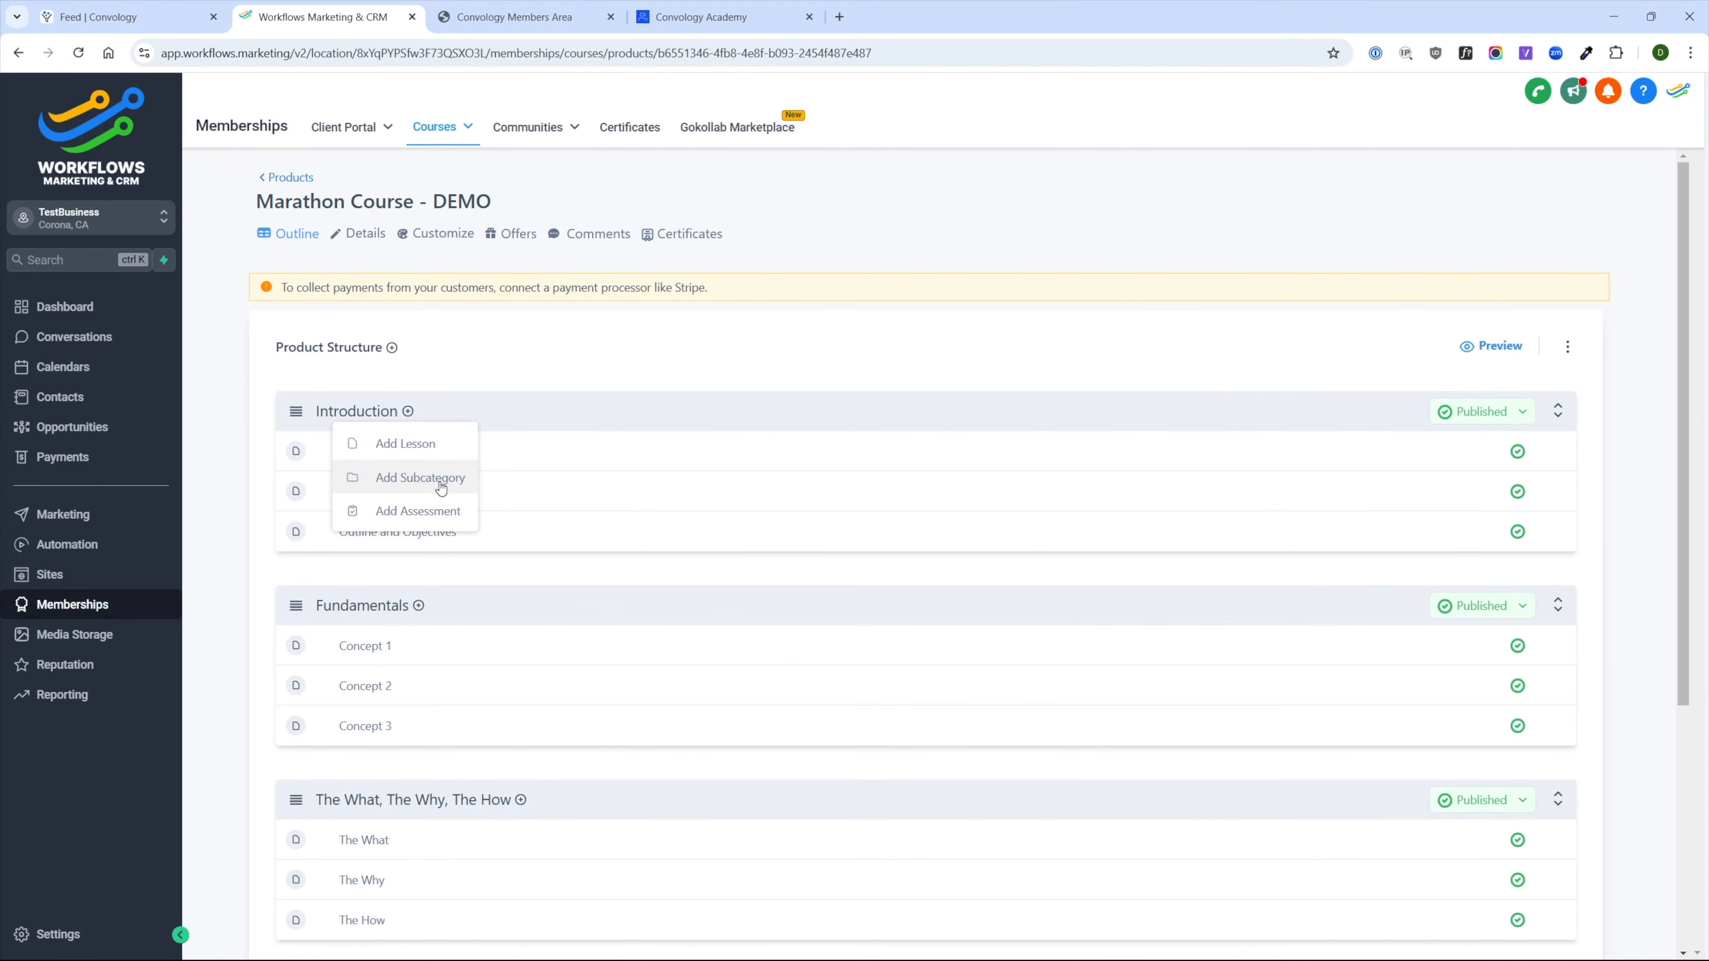
left_click(552, 358)
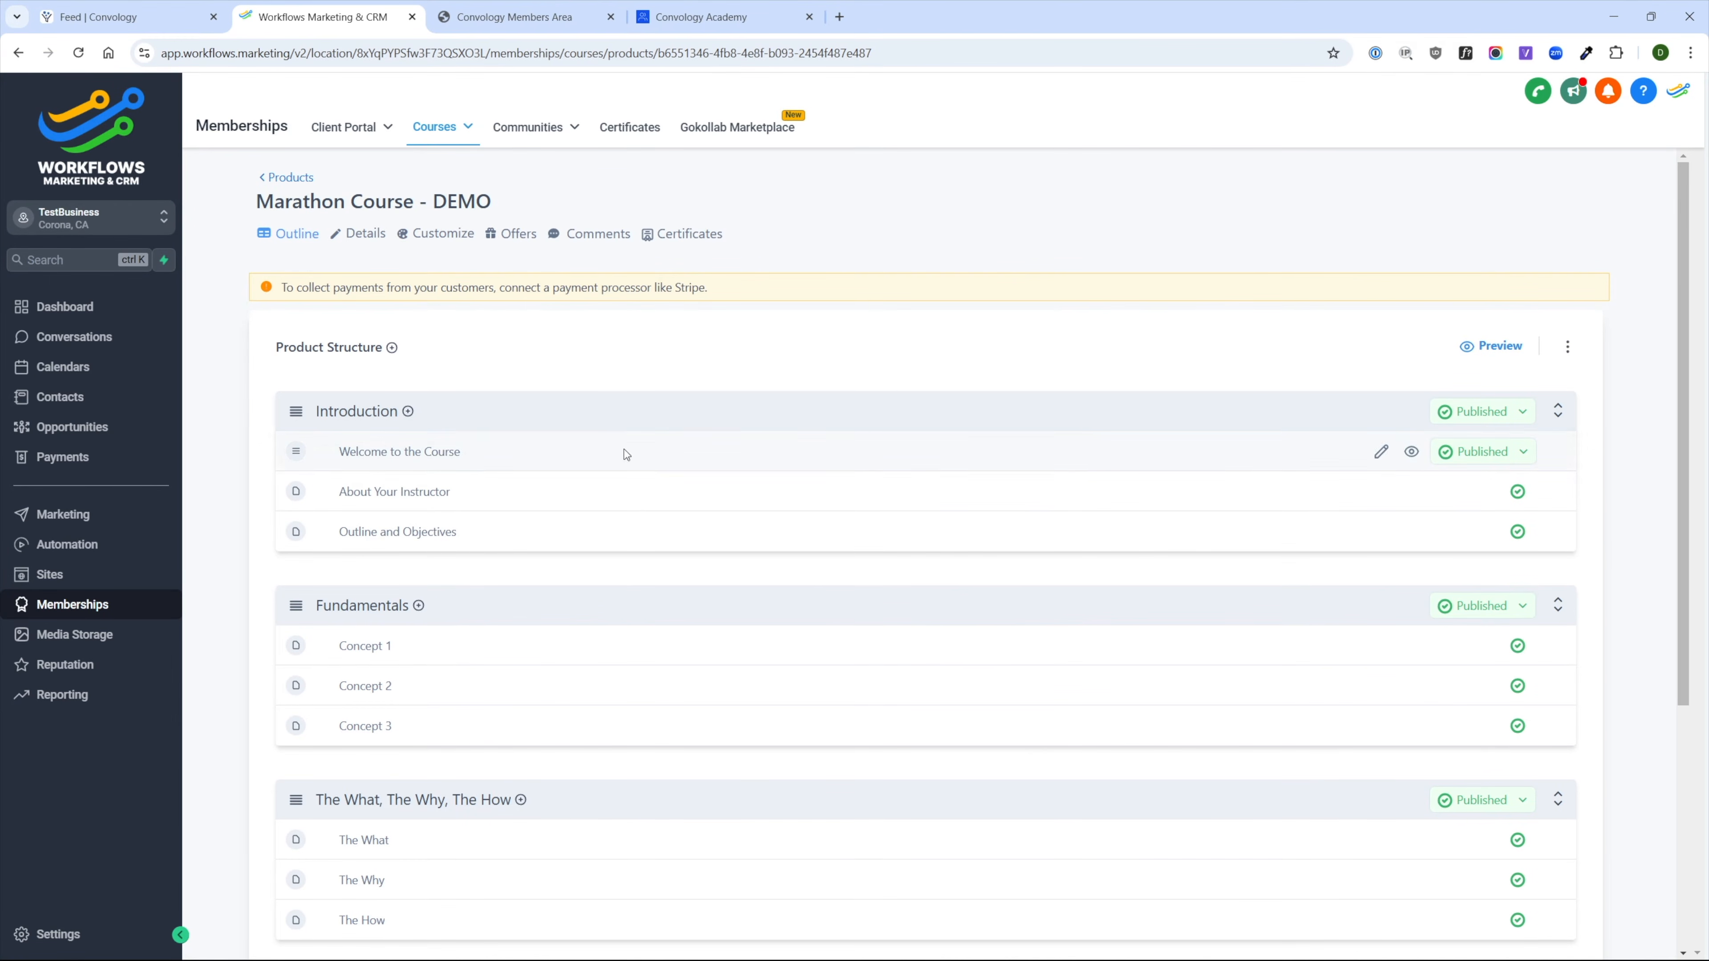
left_click(408, 412)
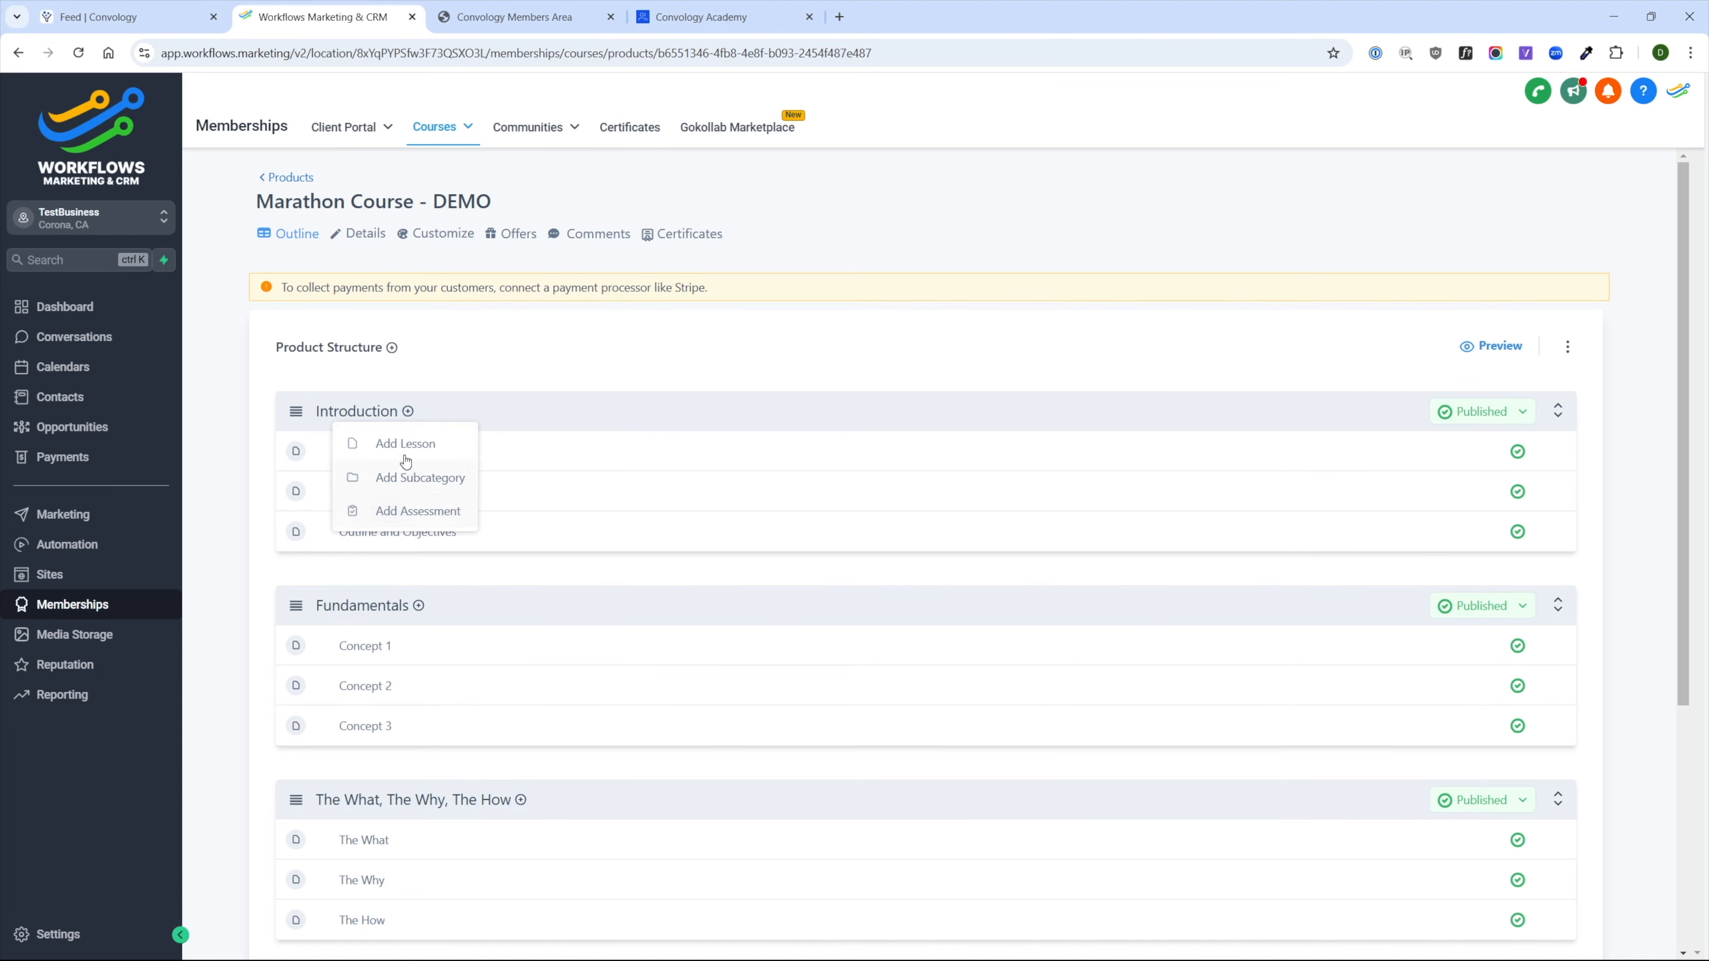
left_click(409, 413)
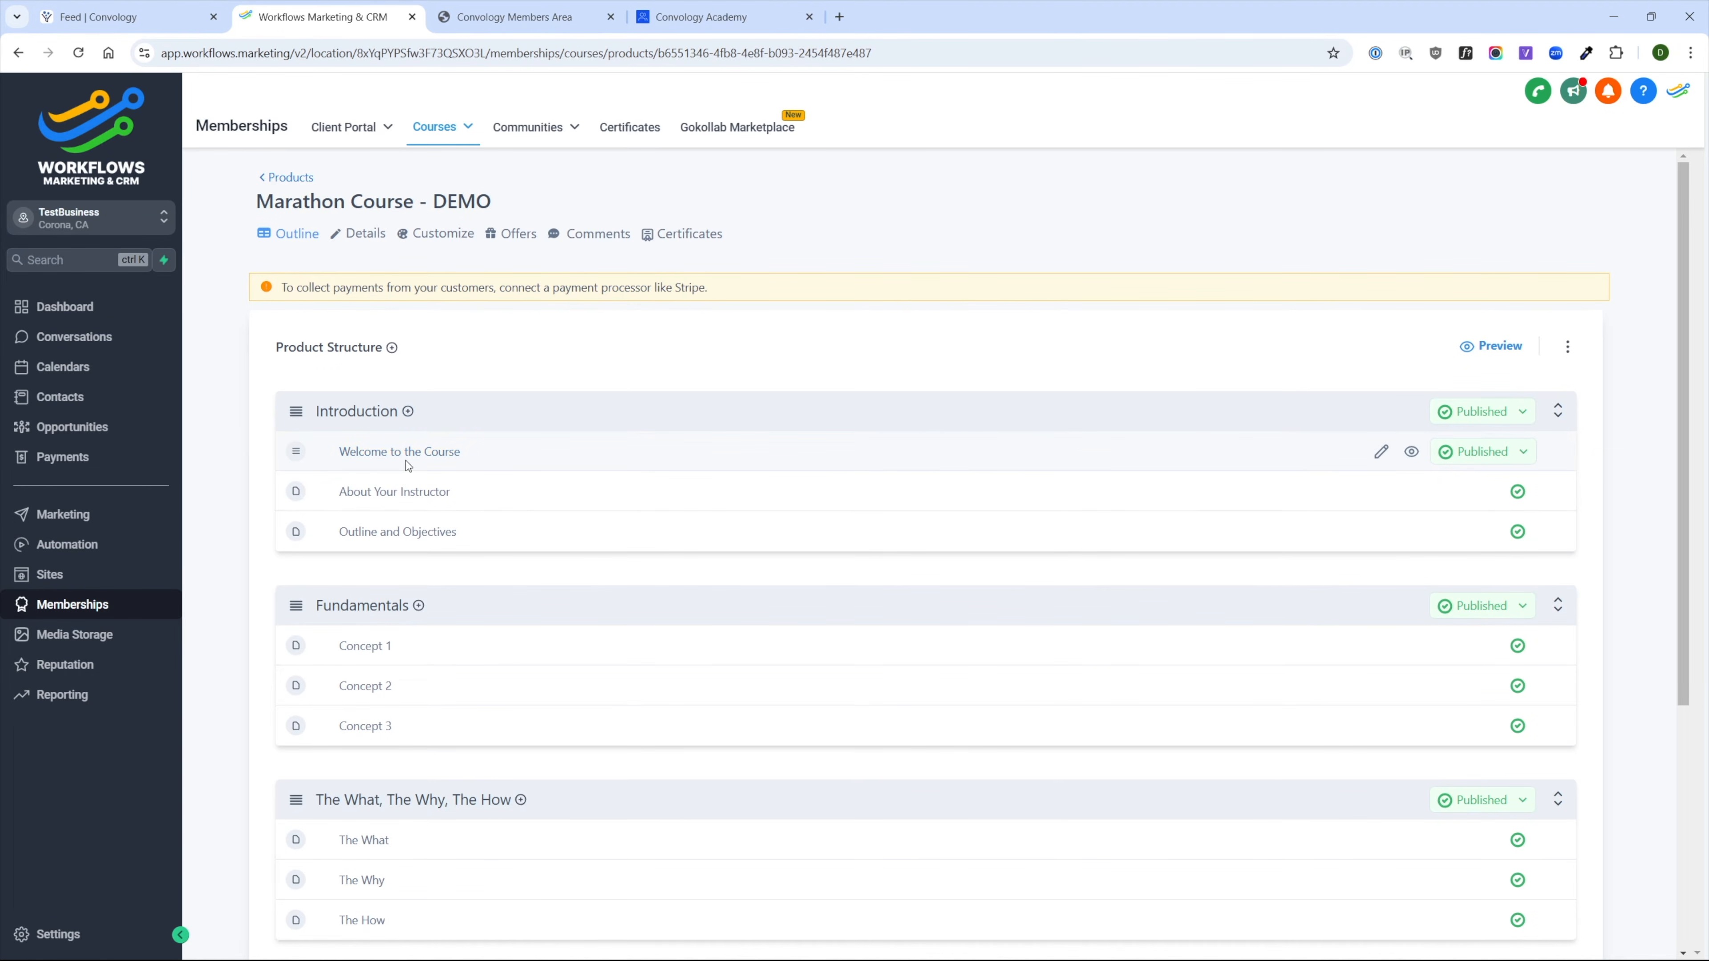
- Open the Welcome to the Course lesson for editing and upload highlevel course.png as its lesson thumbnail
left_click(1382, 453)
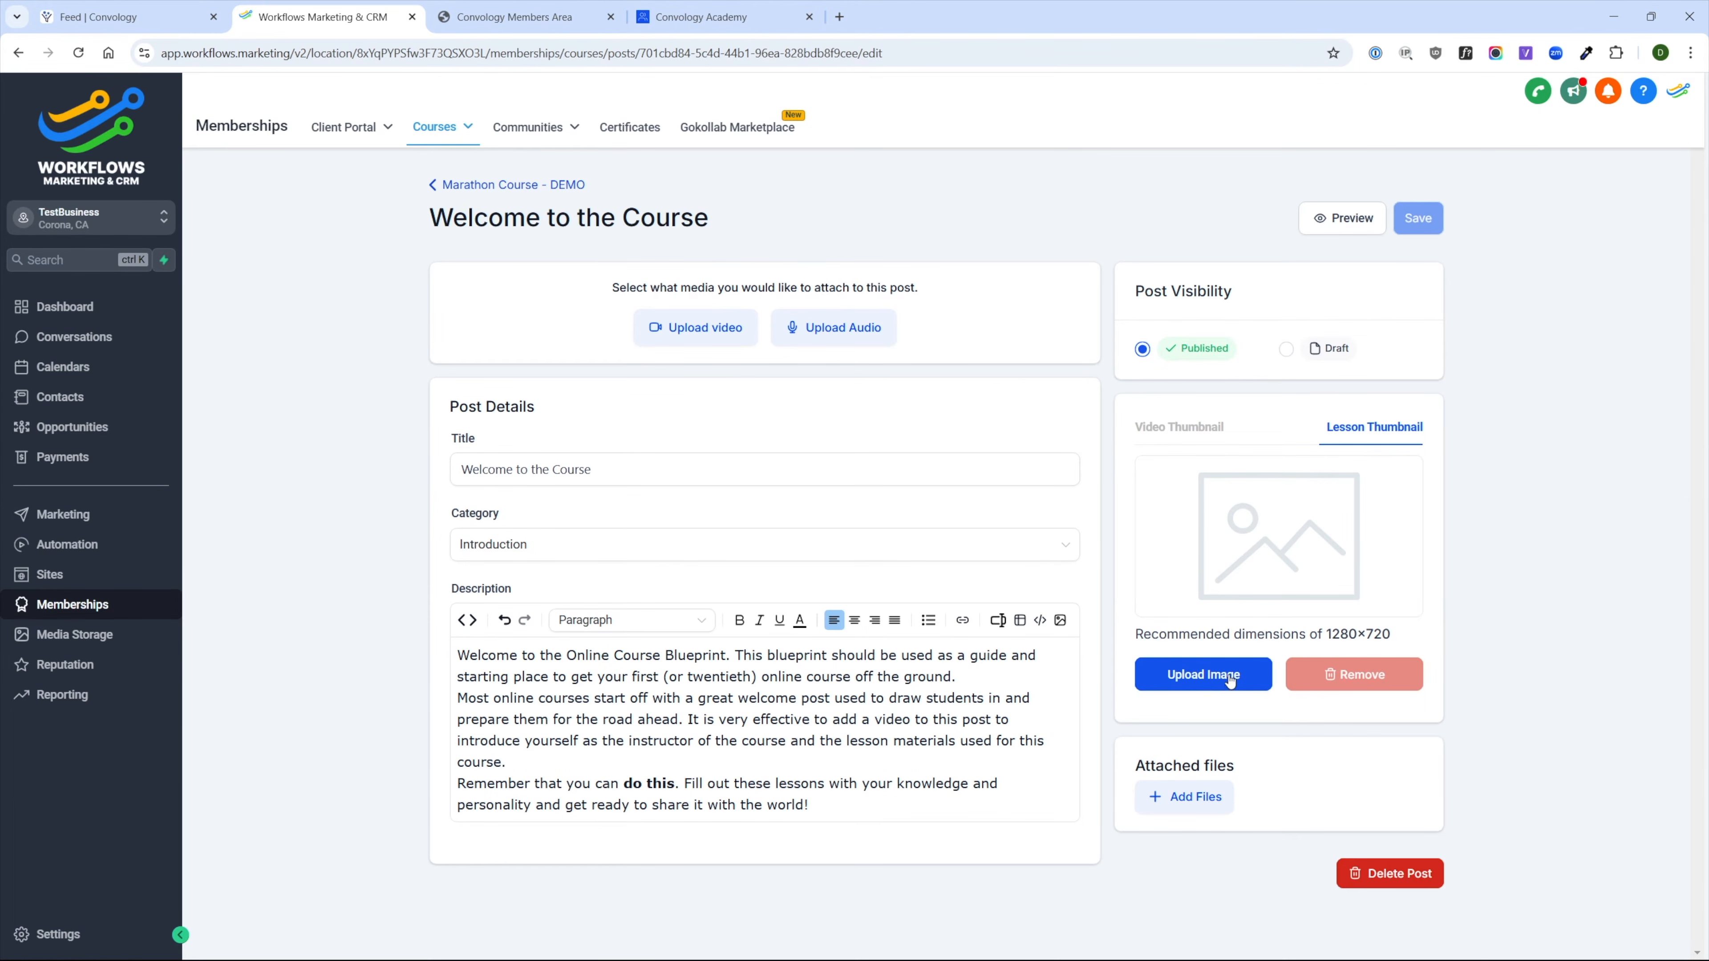
left_click(1244, 666)
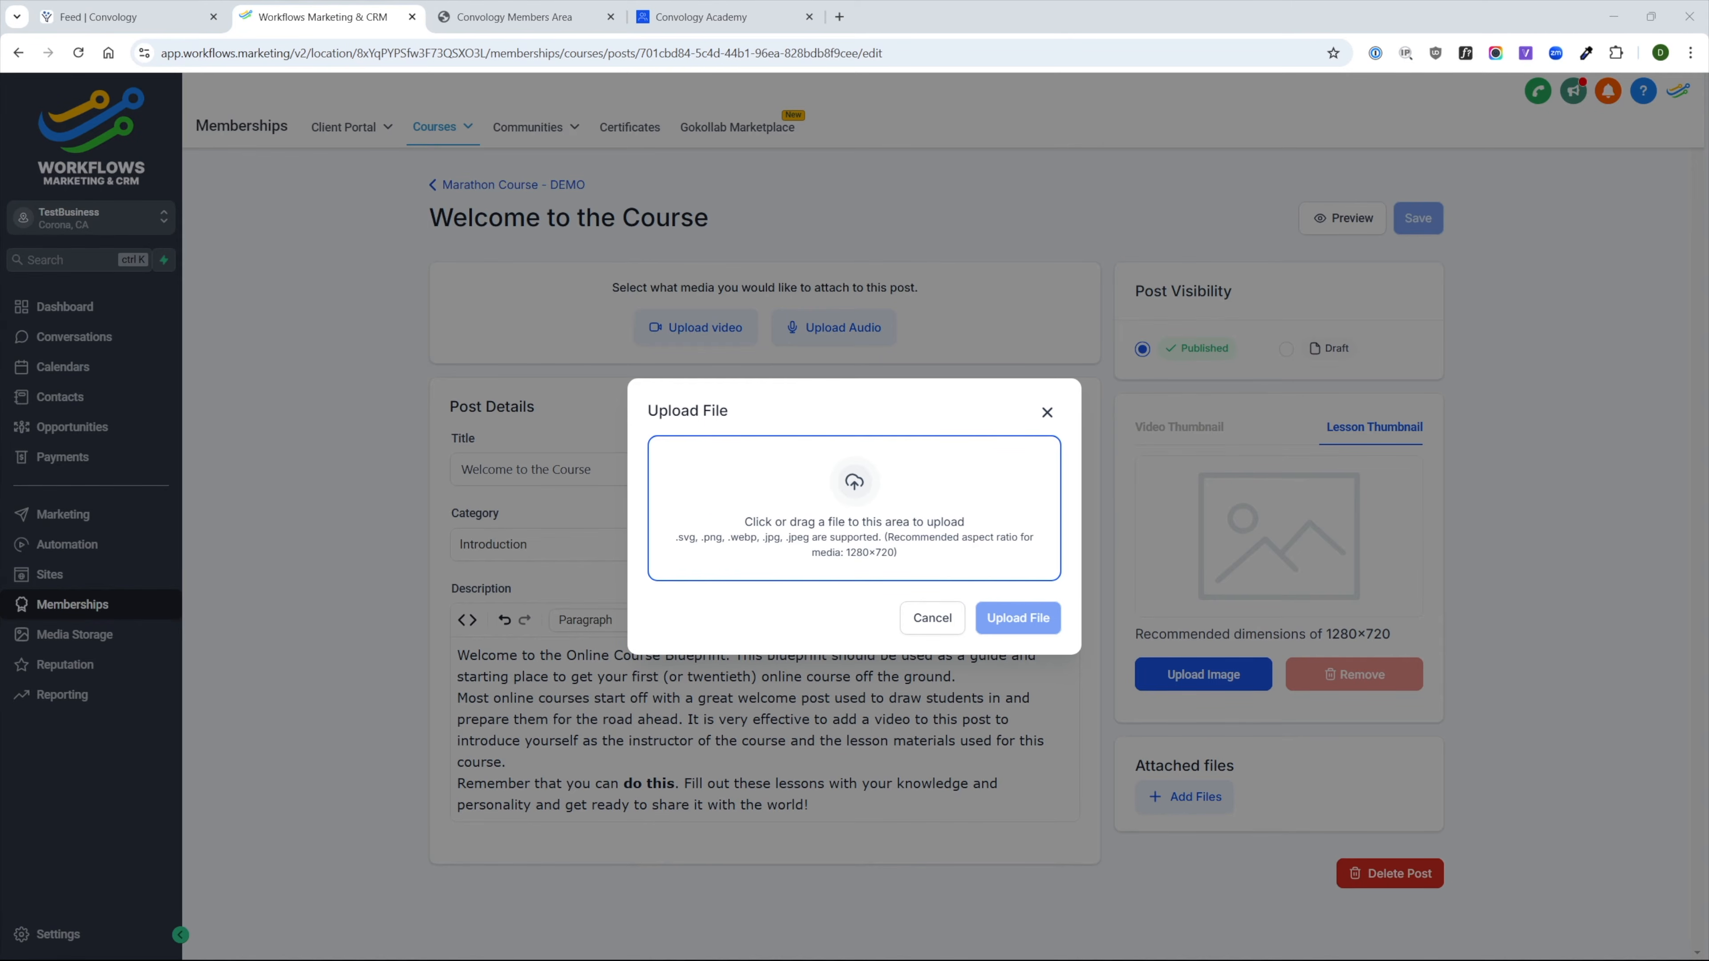
left_click(918, 584)
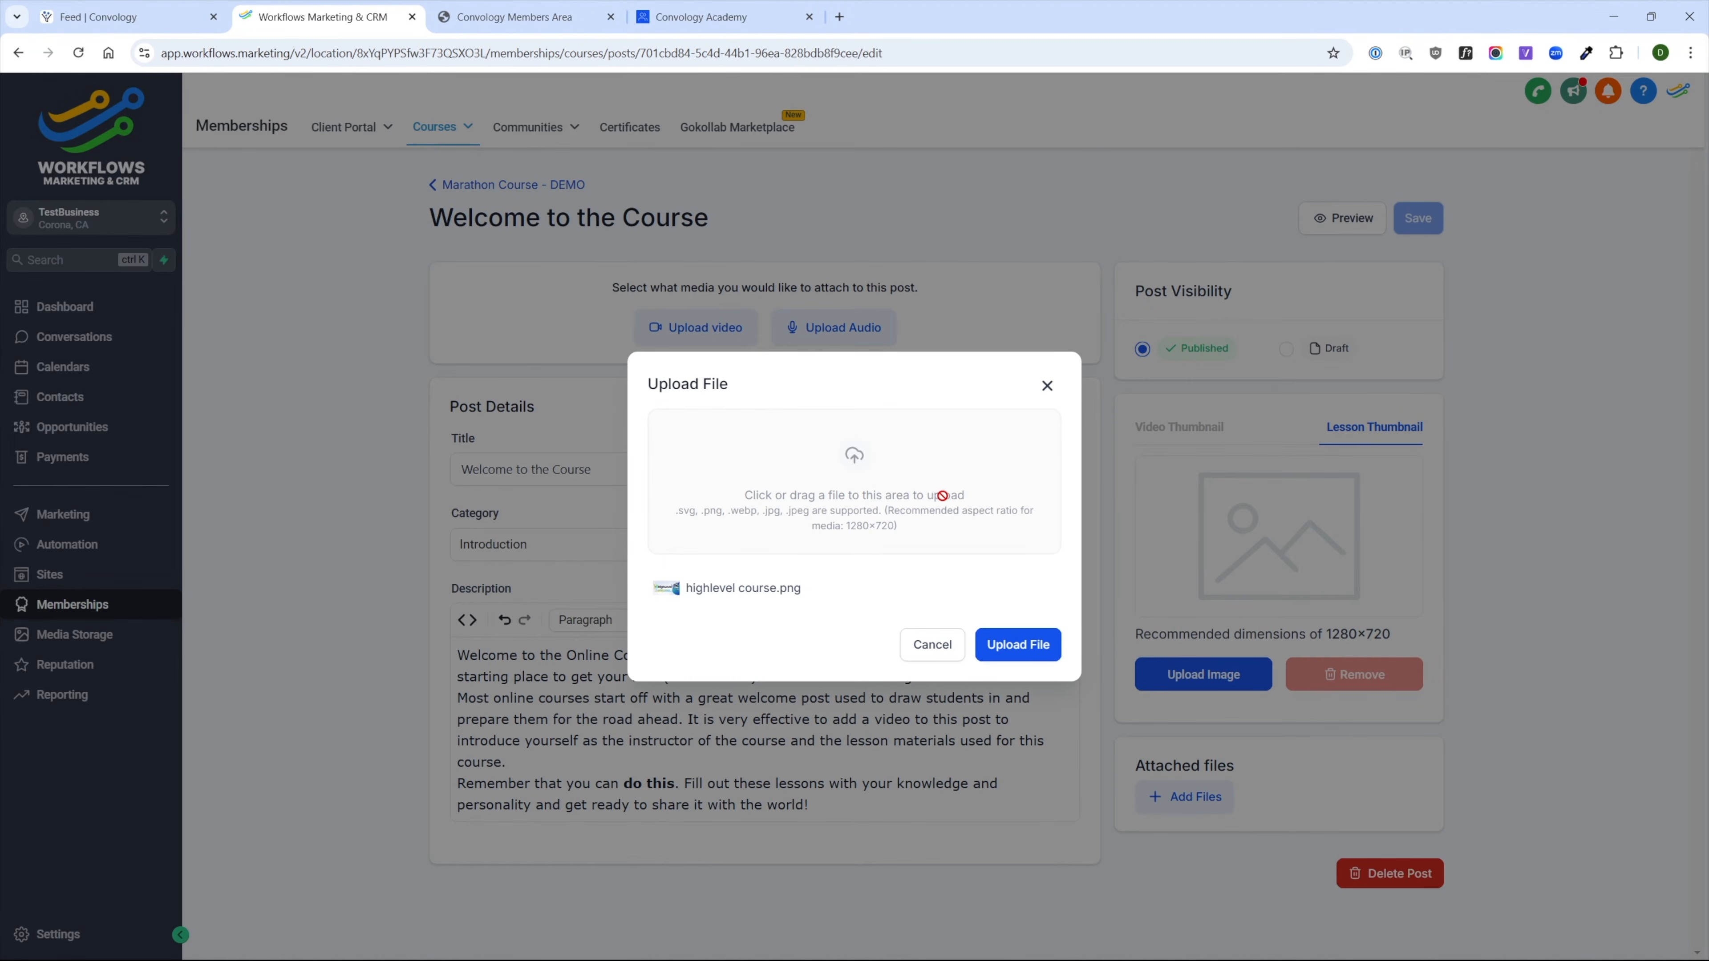
left_click(1018, 644)
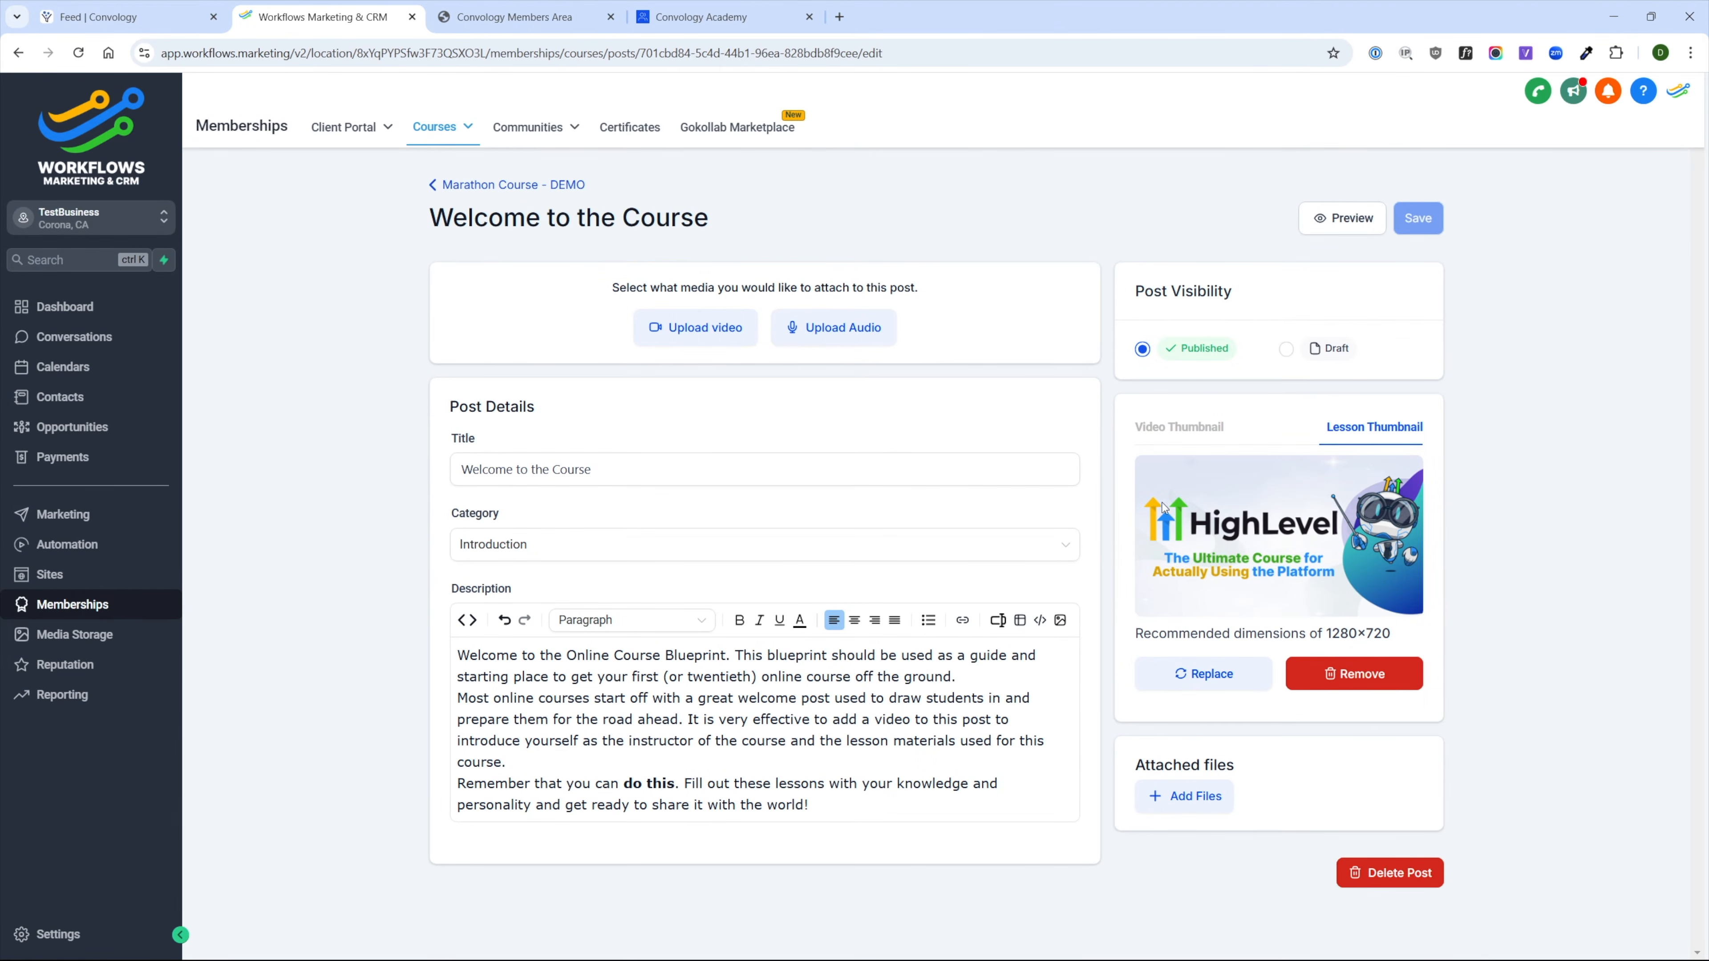
- Attach highlevel course.png as a file to the lesson and upload HighLevel Communities Intro.mp4 as its video
left_click(1178, 800)
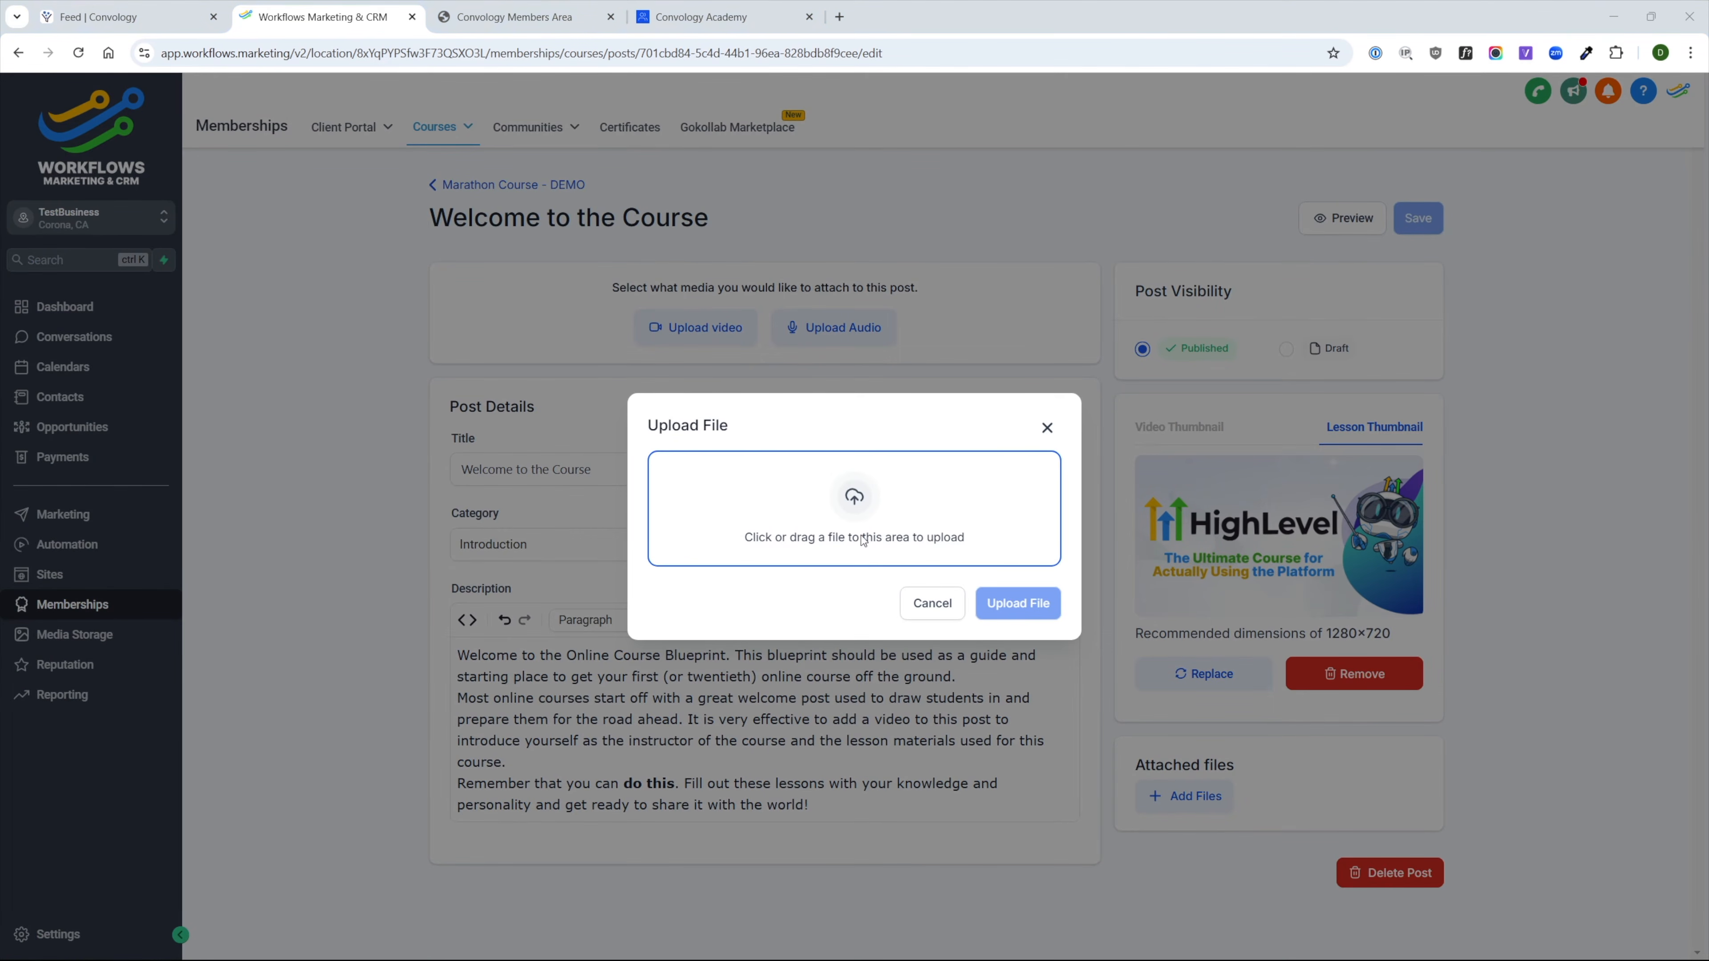
left_click(1018, 638)
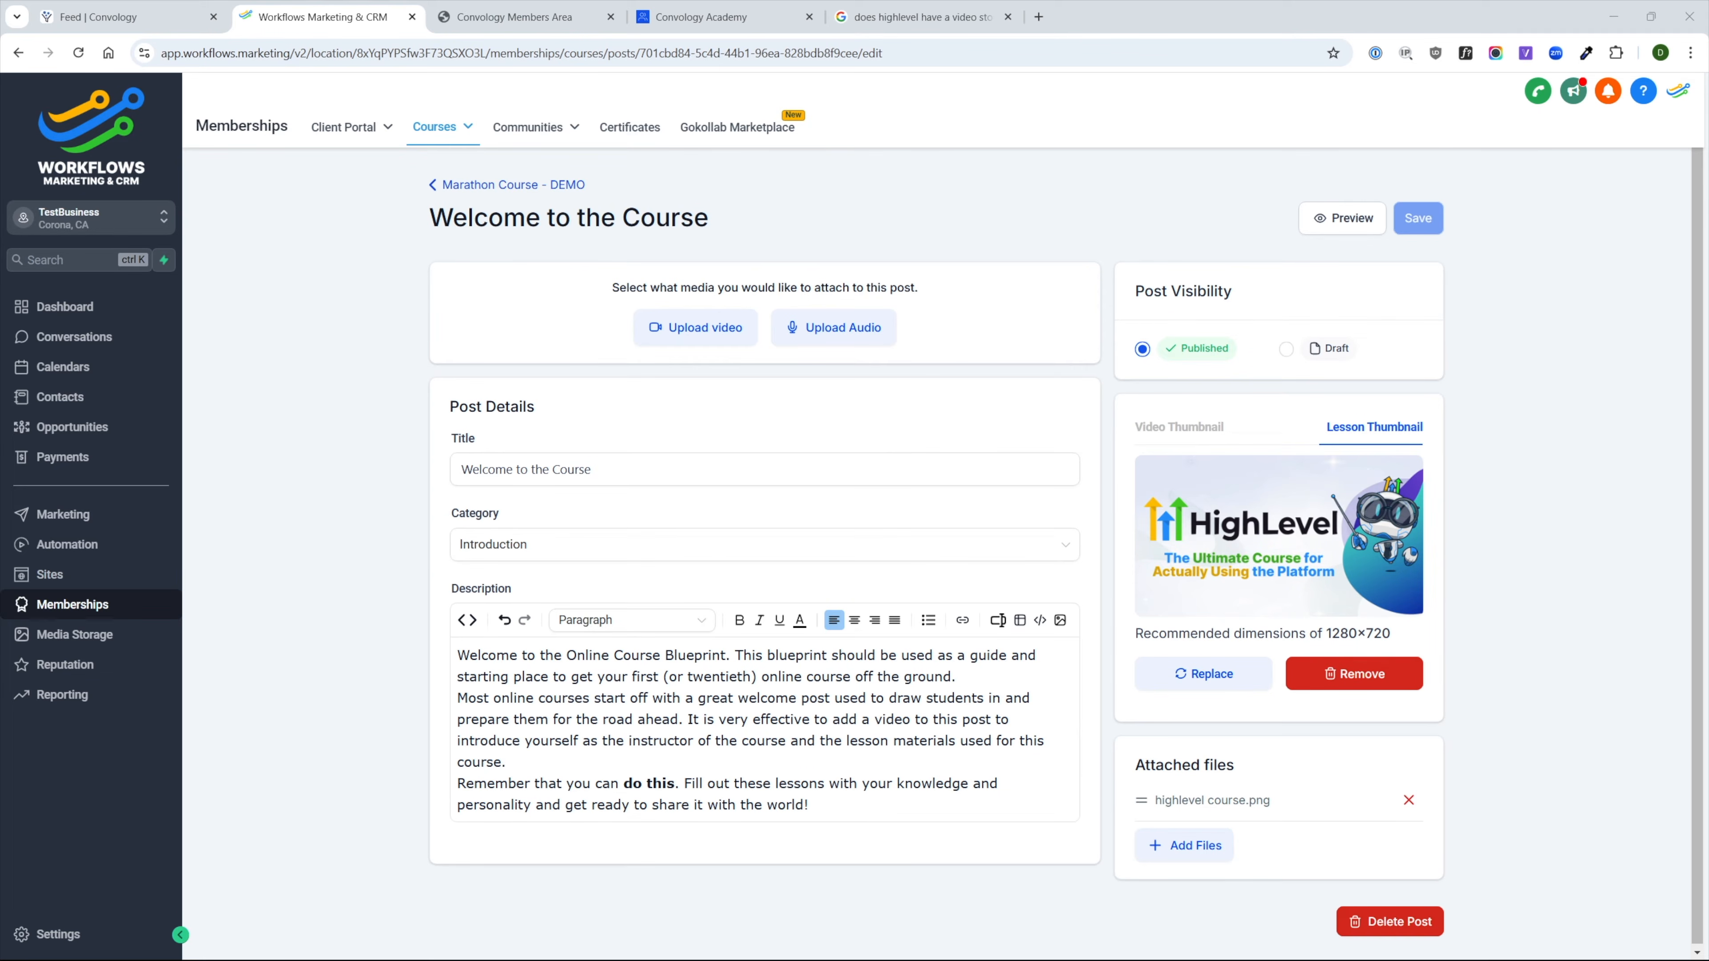
left_click(676, 330)
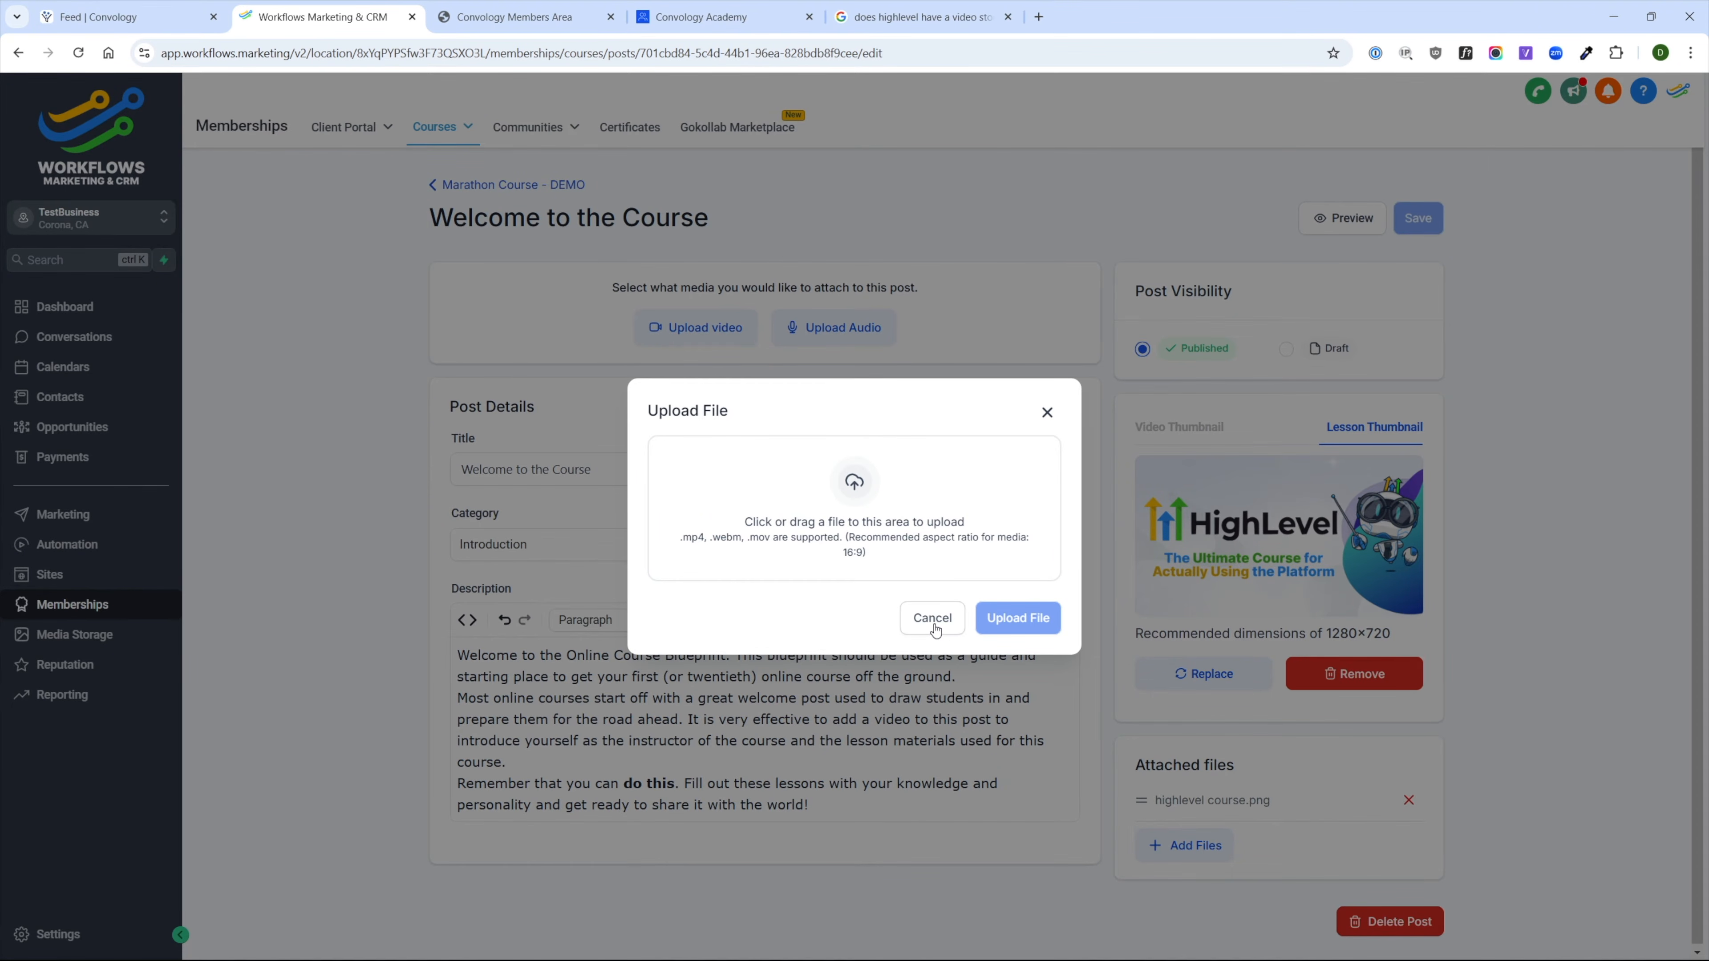
left_click(836, 494)
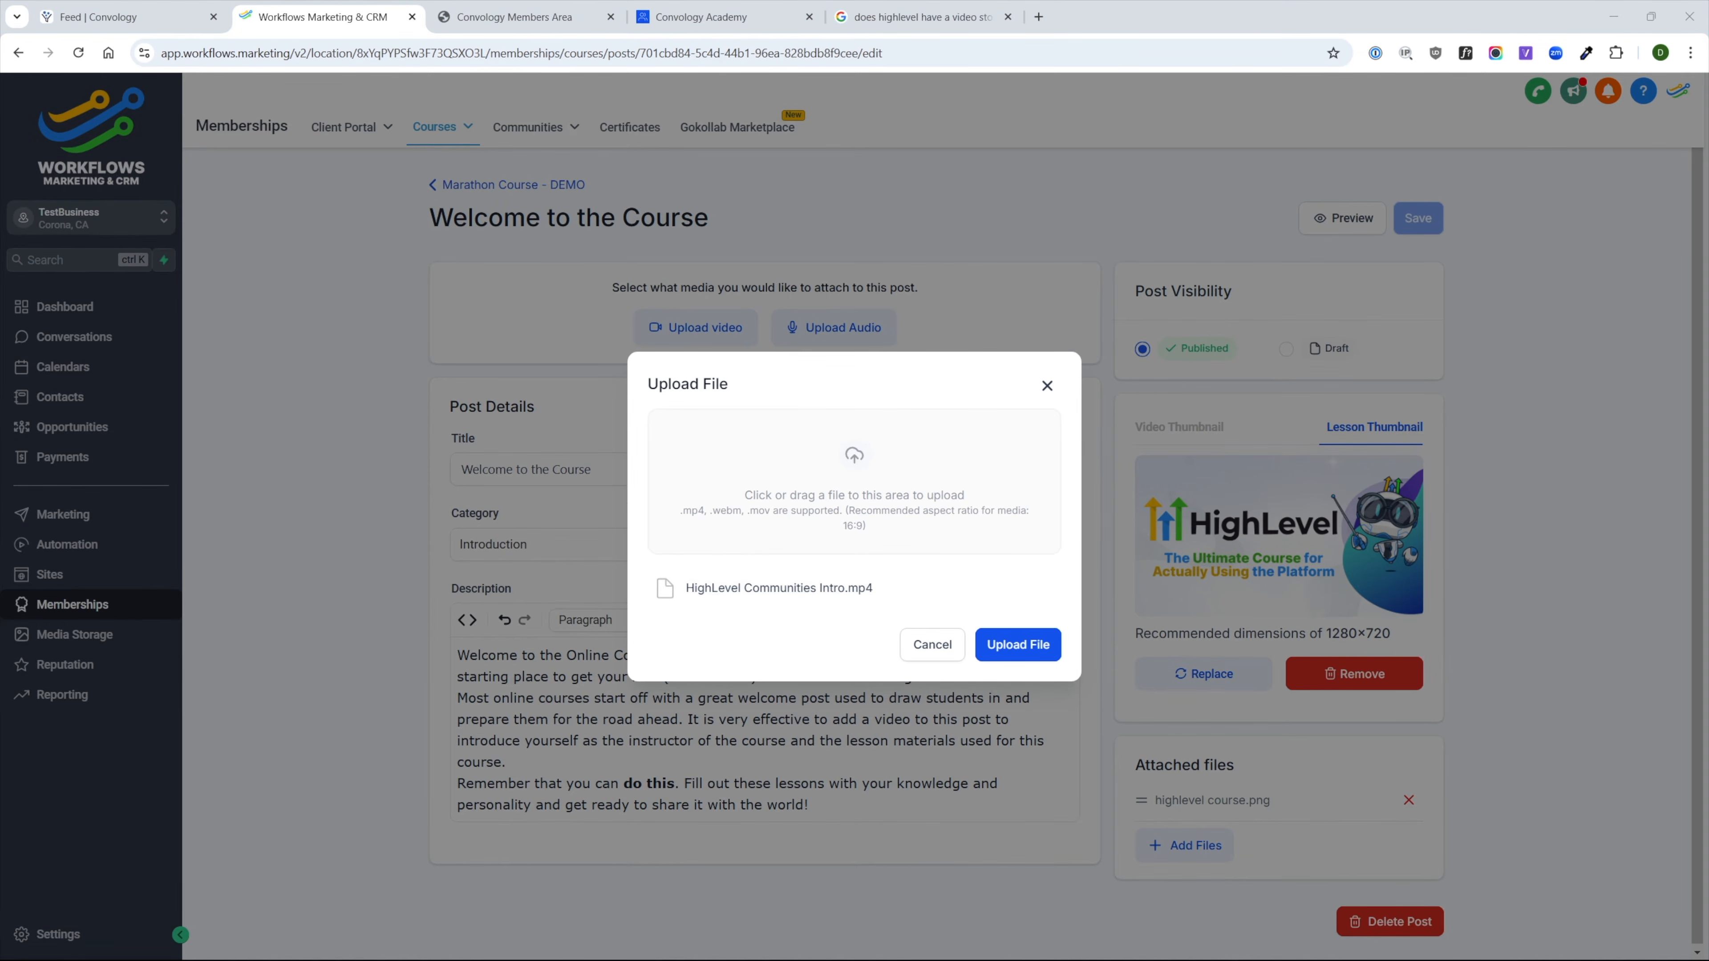
left_click(1036, 645)
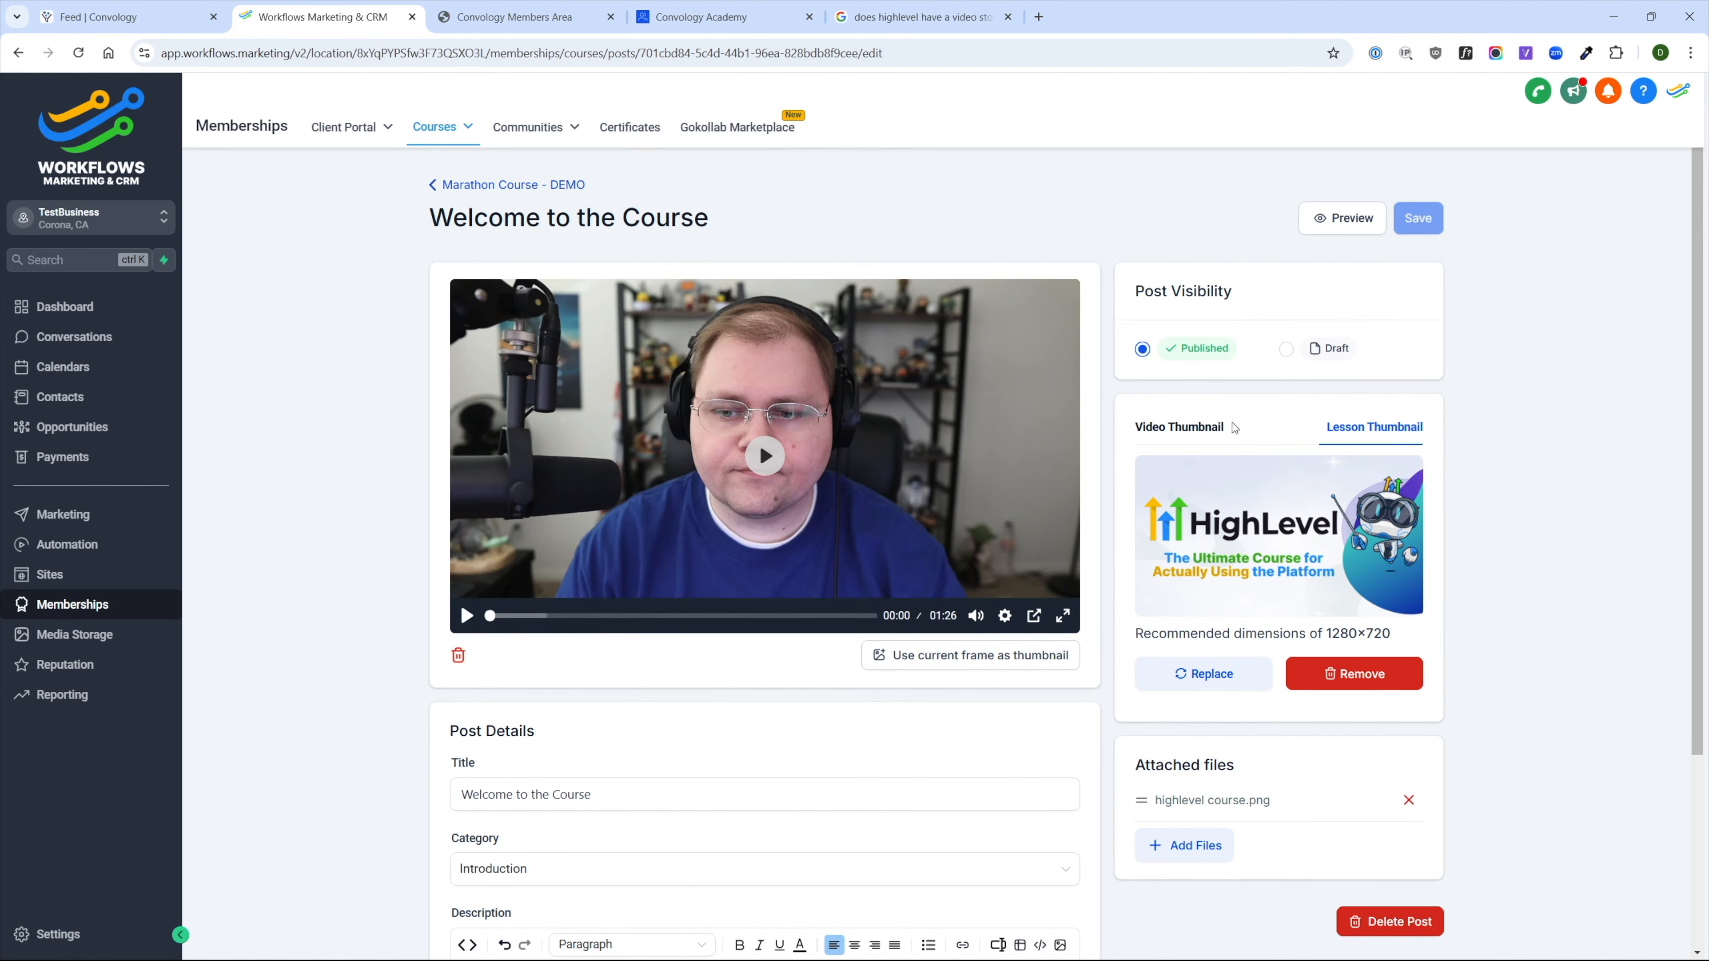
- Upload highlevel course.png as the lesson's video thumbnail and save the post
left_click(1181, 431)
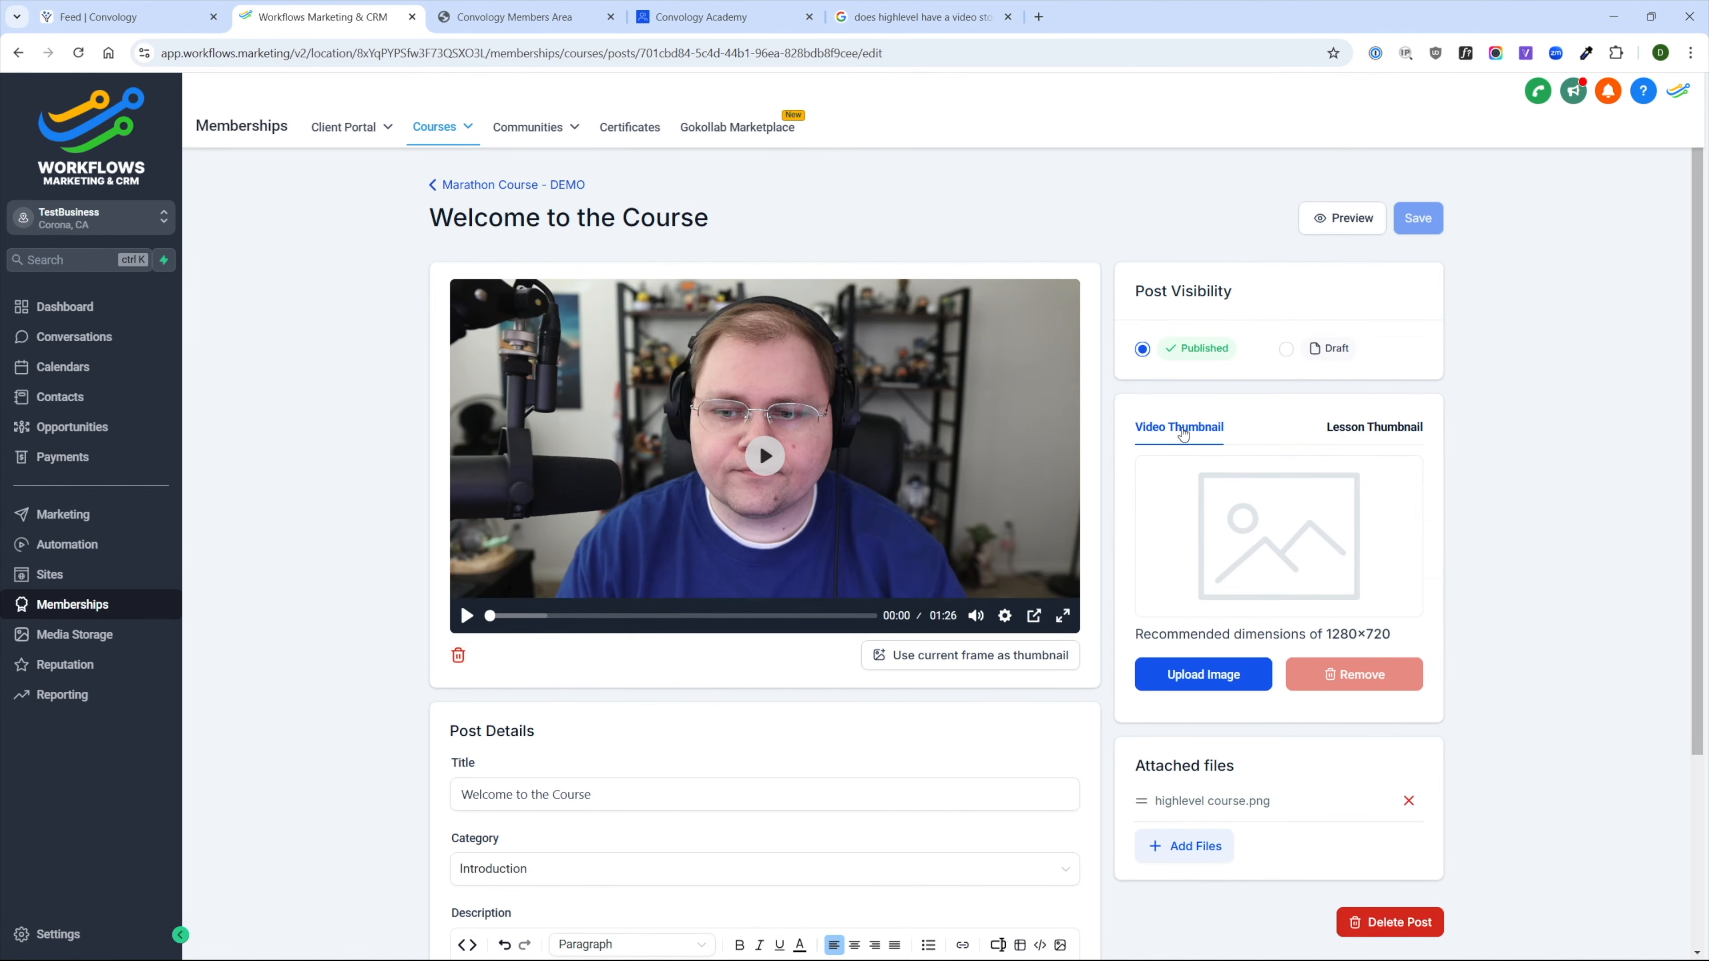
left_click(1221, 674)
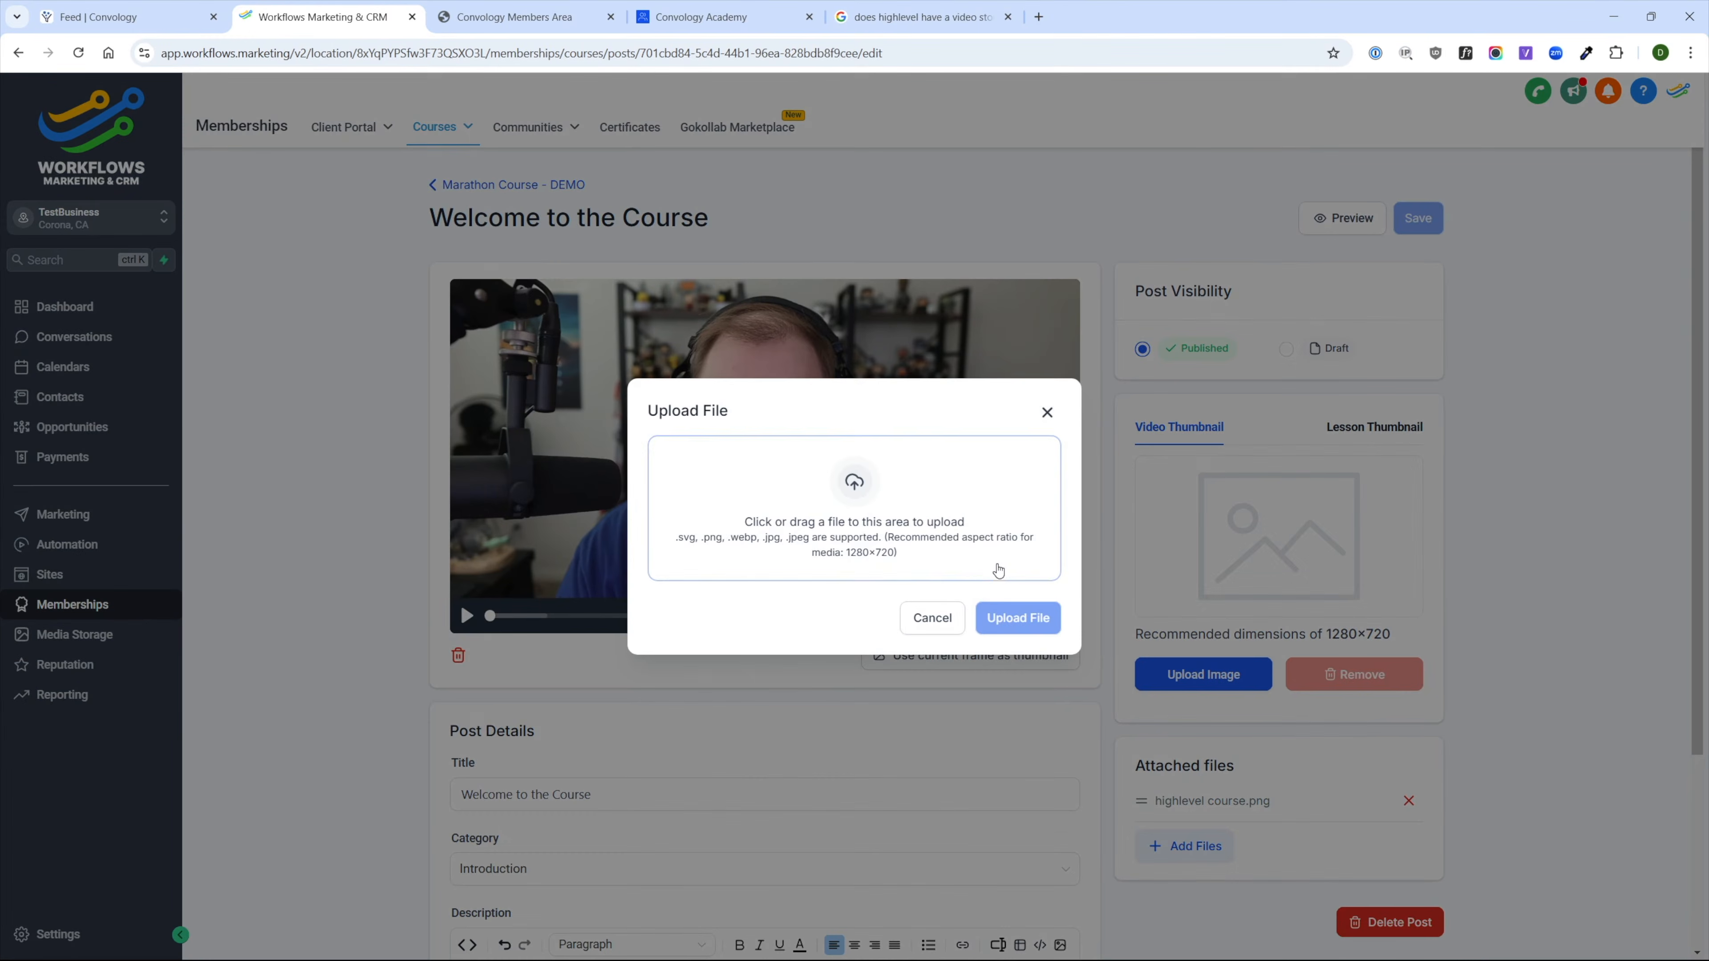
left_click(852, 534)
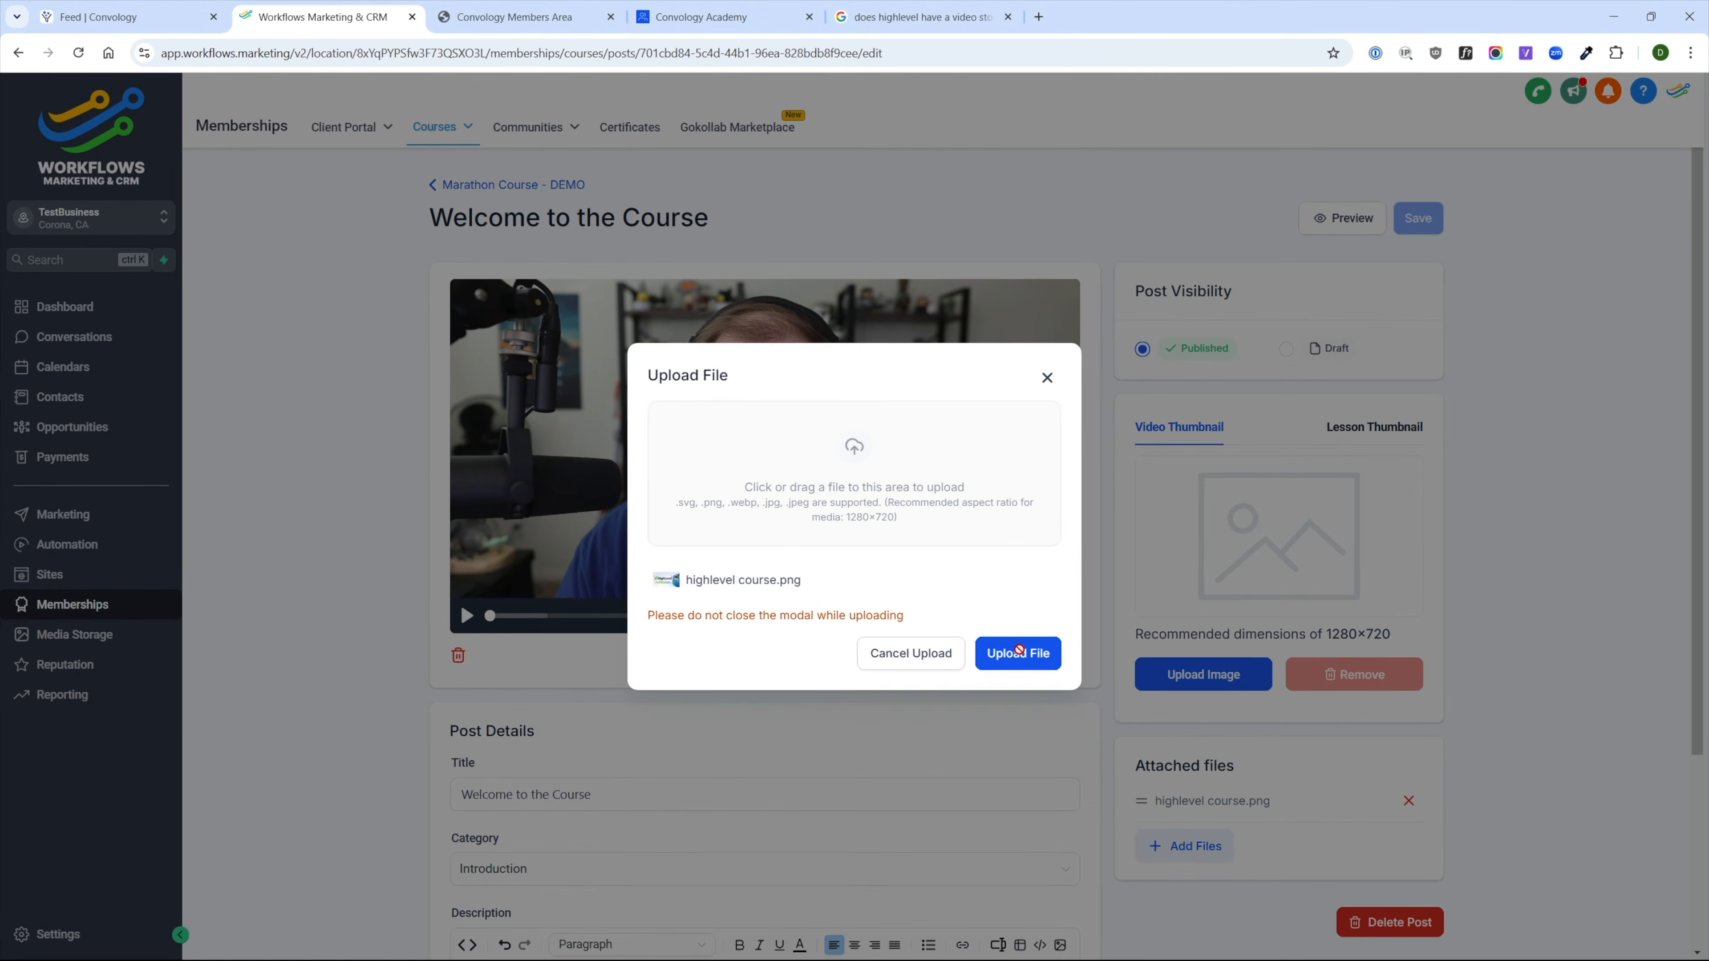
left_click(1019, 645)
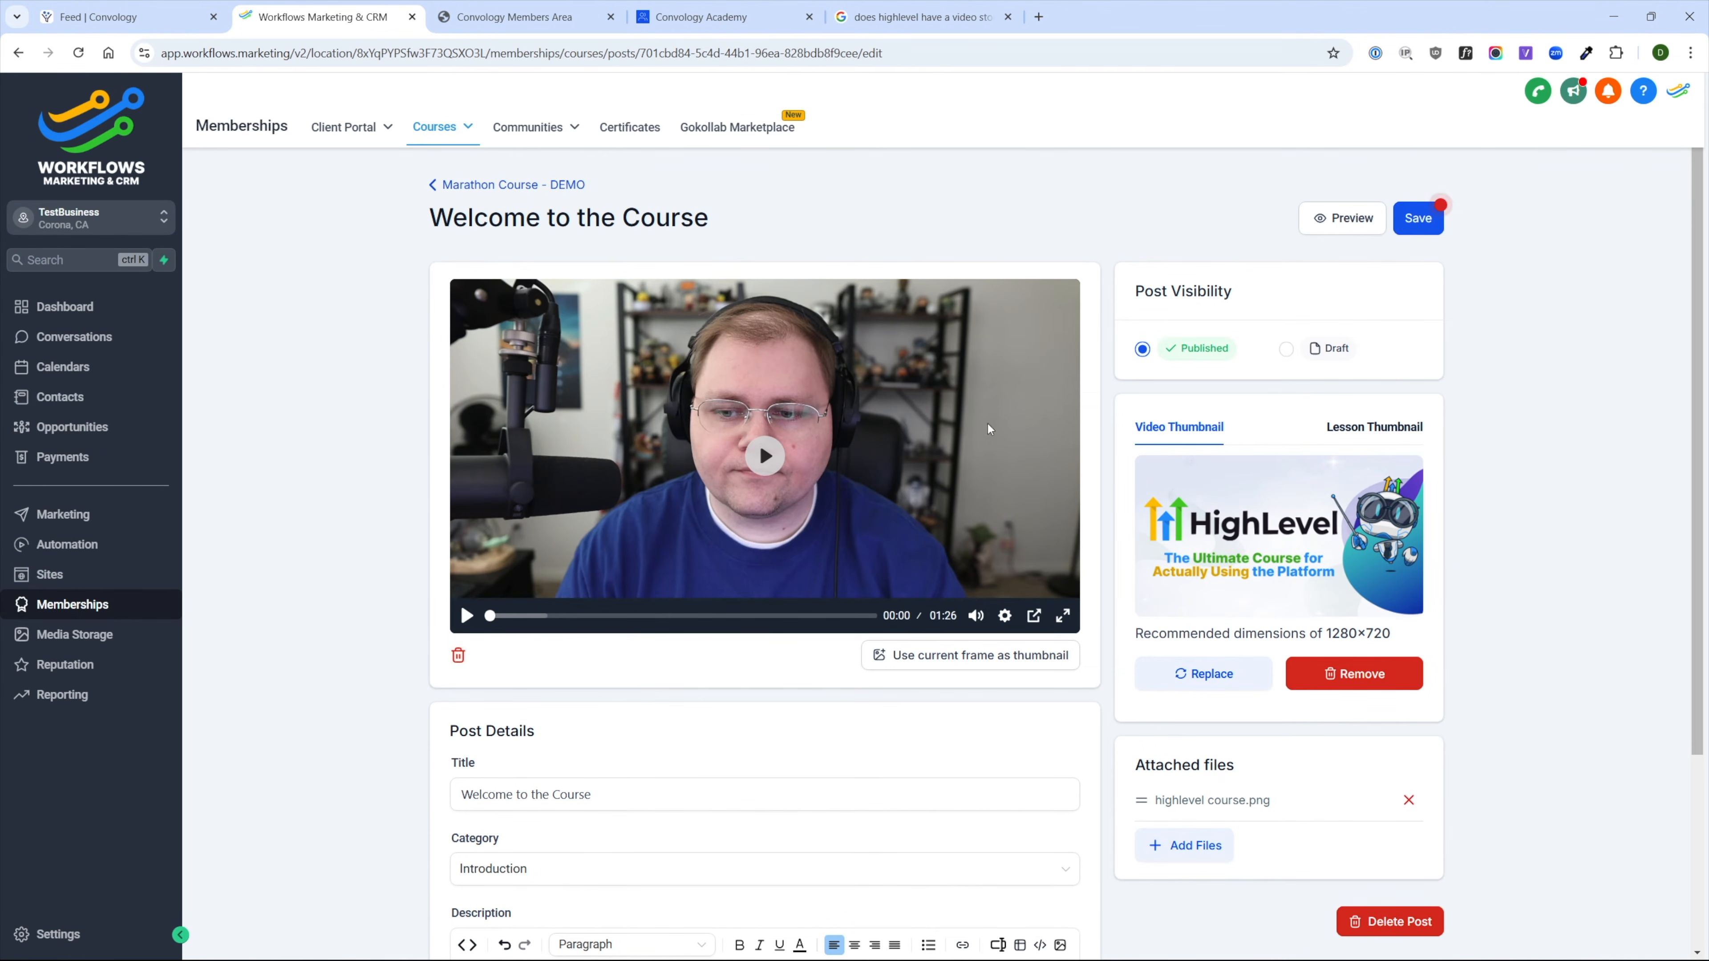
left_click(1005, 619)
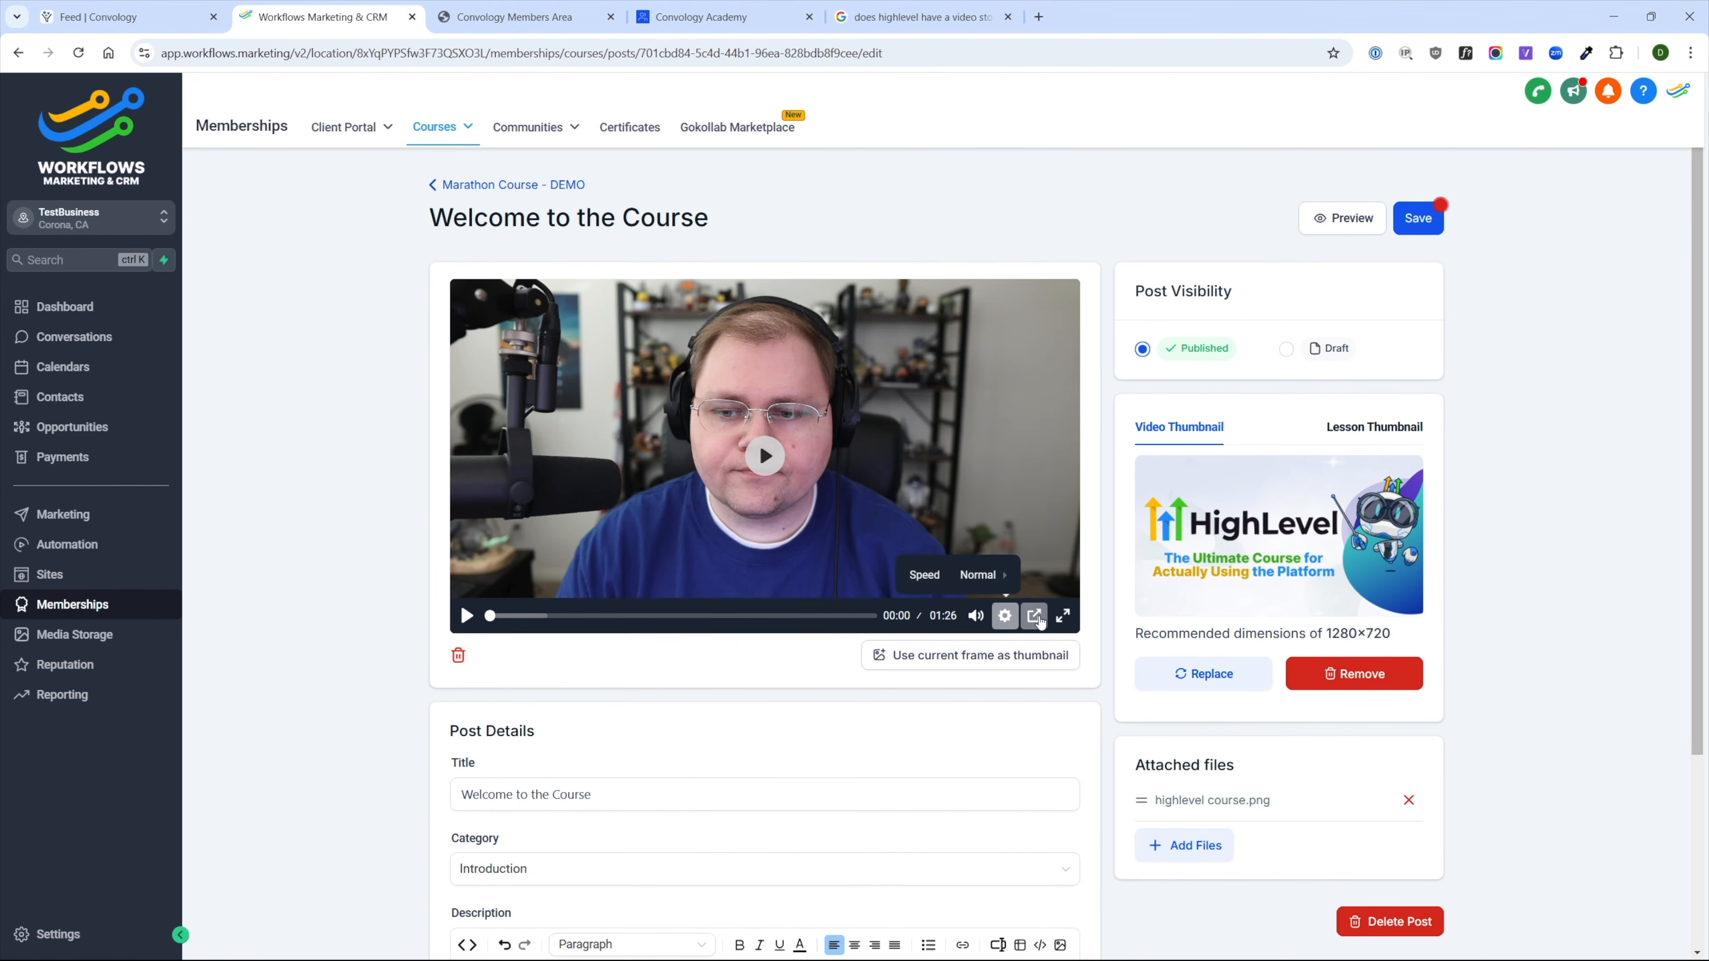
left_click(1007, 620)
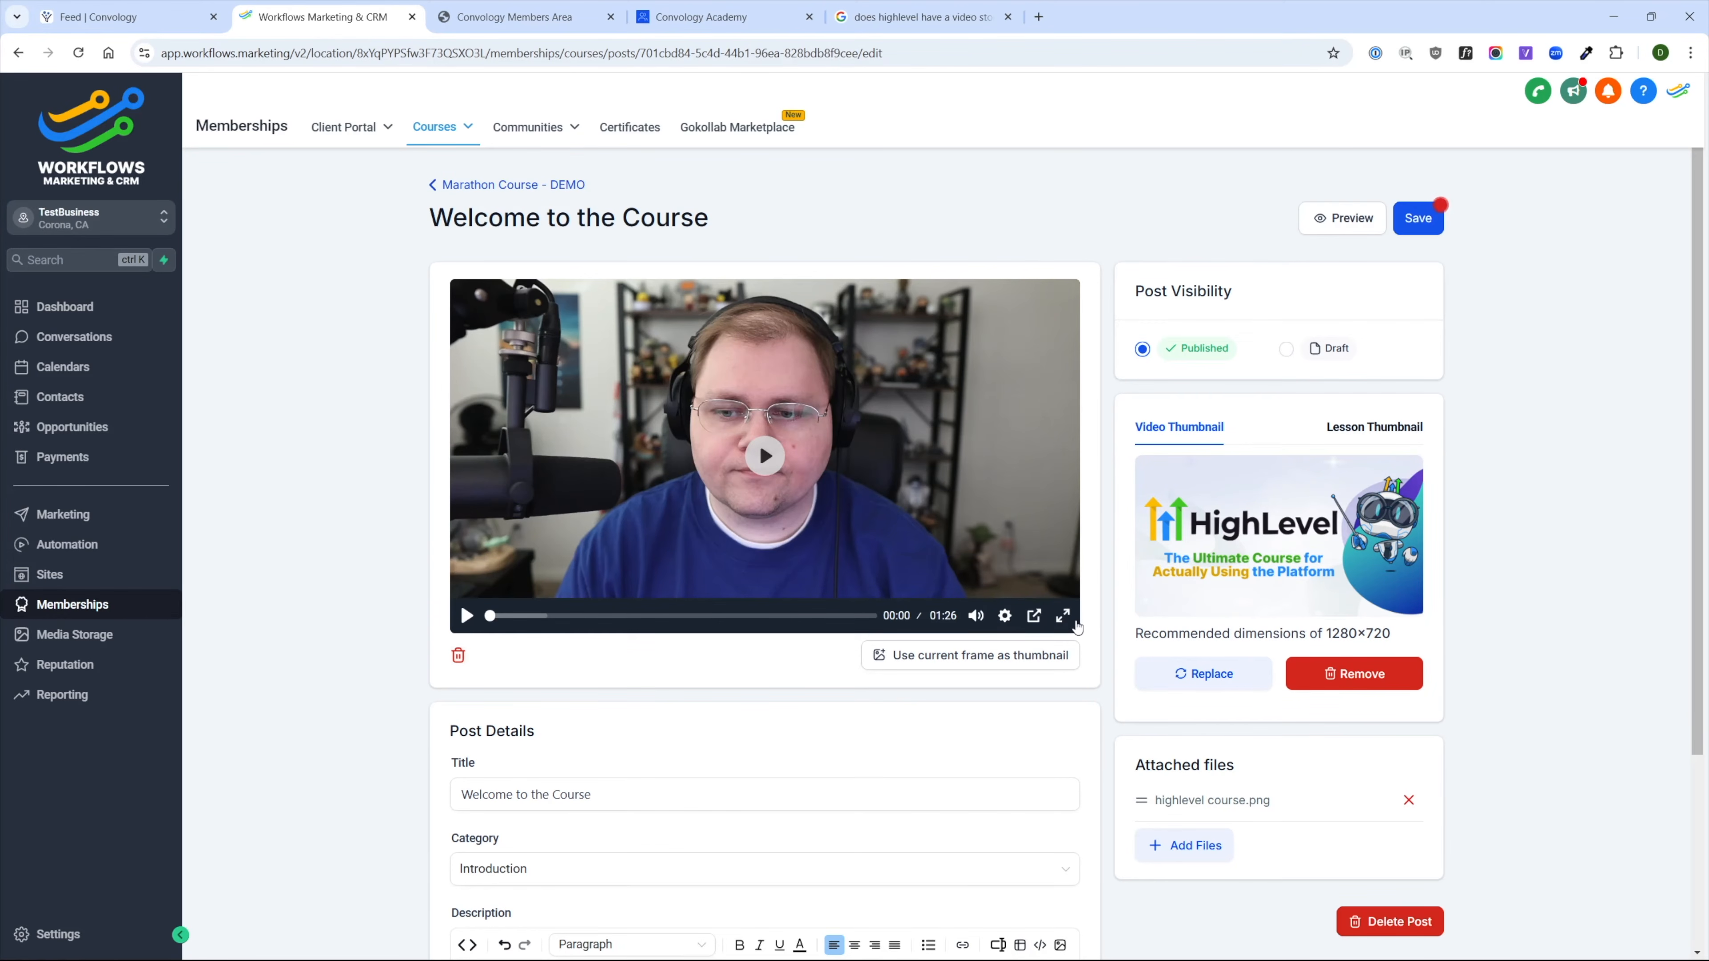
left_click(1416, 220)
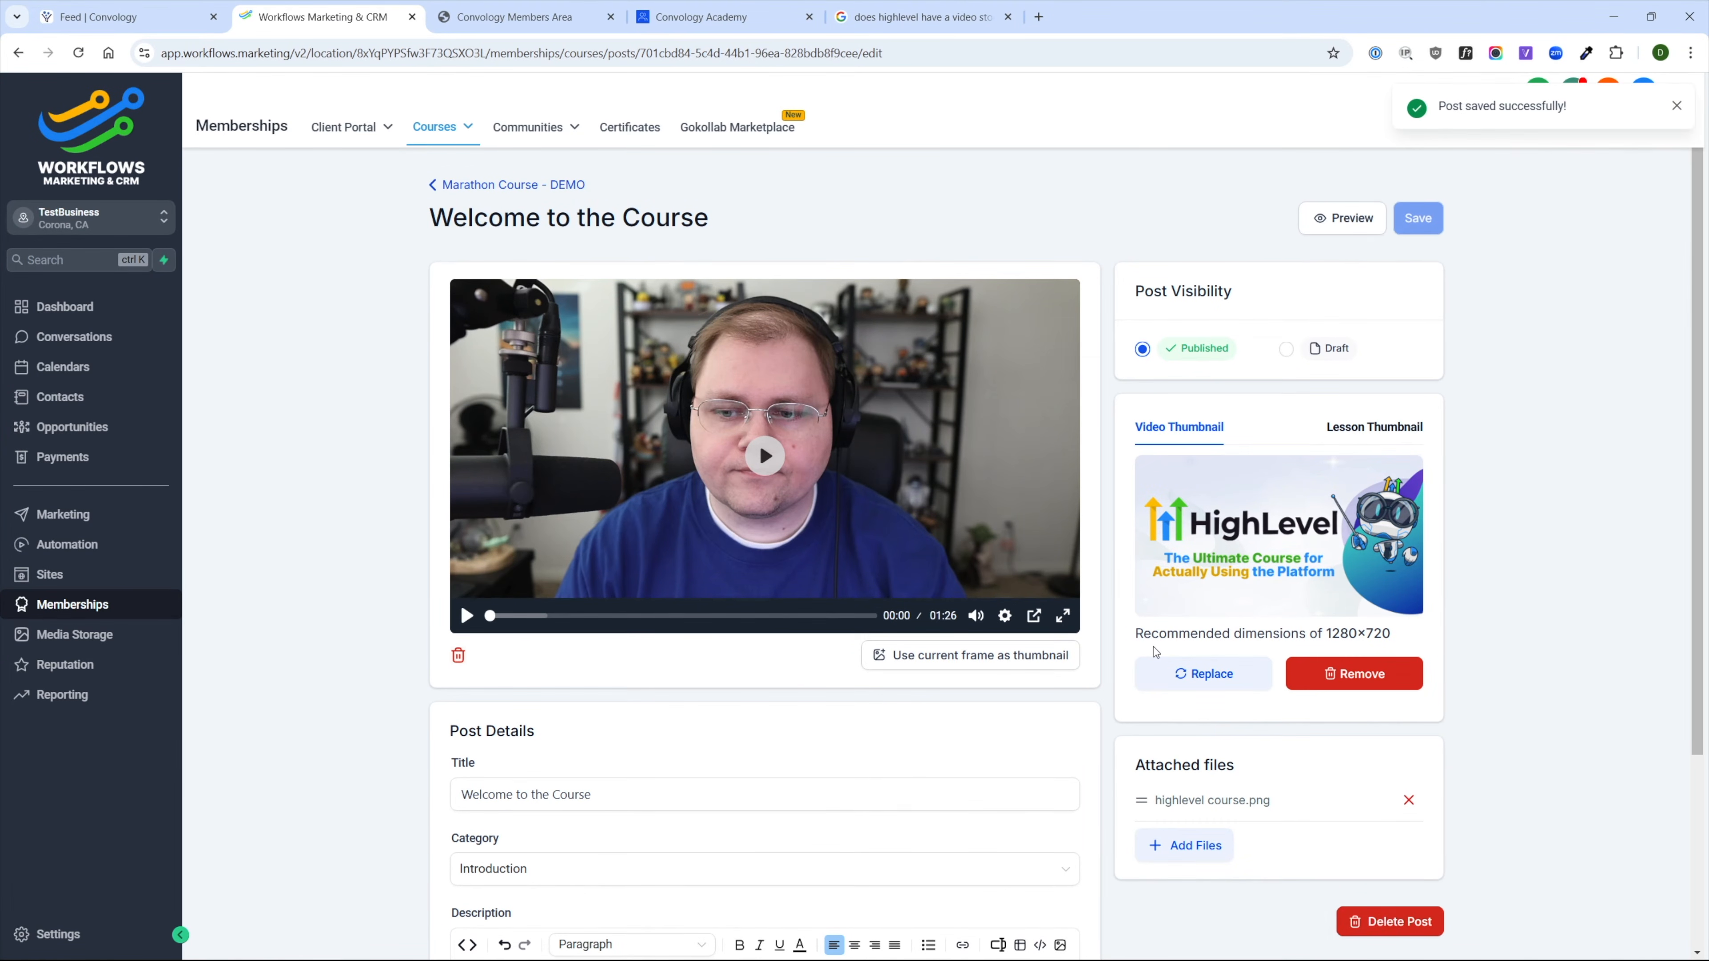
- Look over the lesson's post details and the description editor's formatting and media embedding tools
scroll(1084, 518, "down", 3)
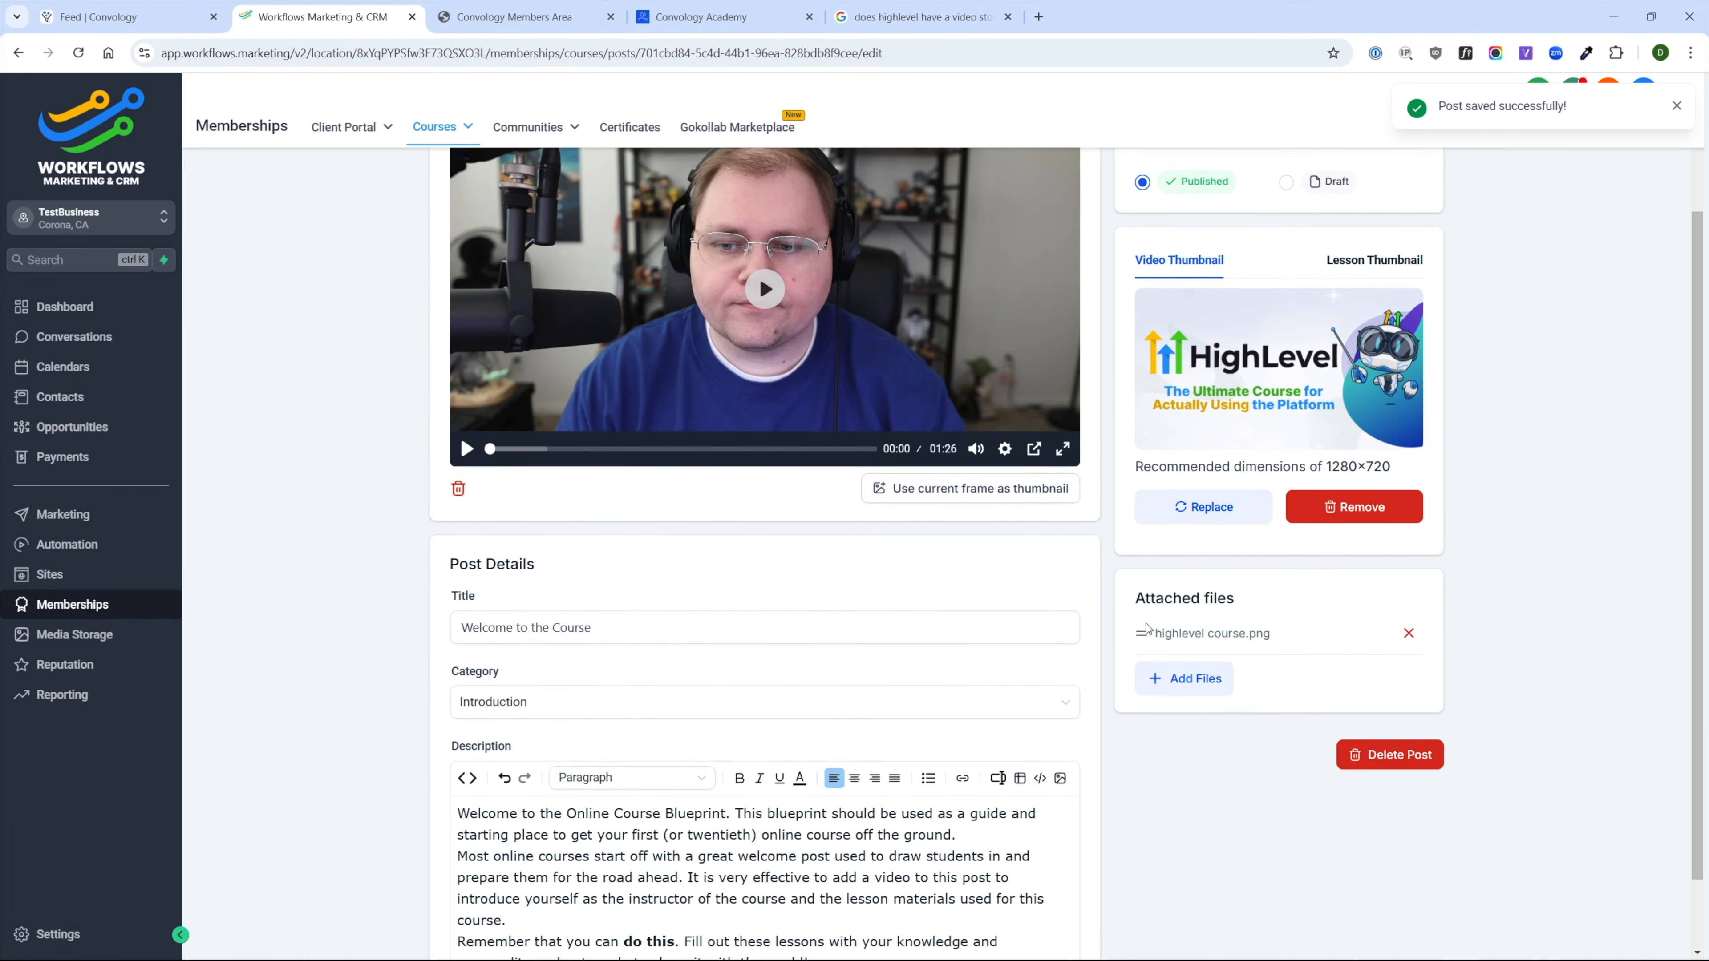
scroll(1083, 519, "up", 1)
scroll(1084, 518, "down", 2)
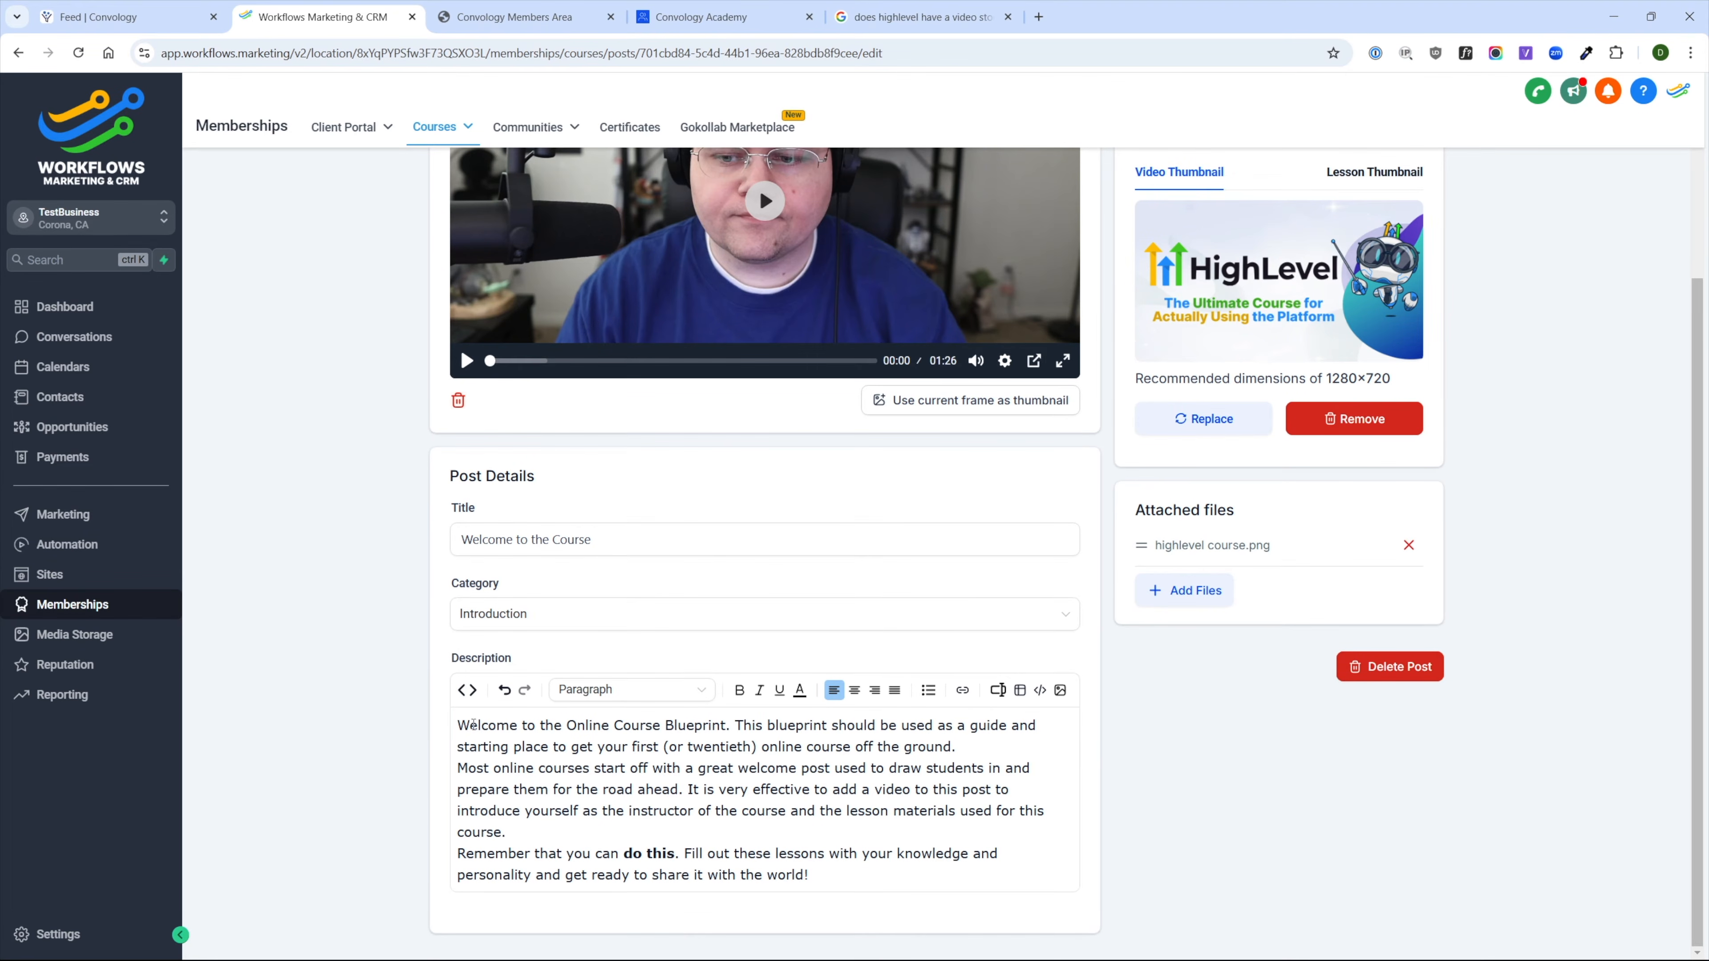
left_click(1002, 699)
left_click(1002, 698)
left_click(1020, 693)
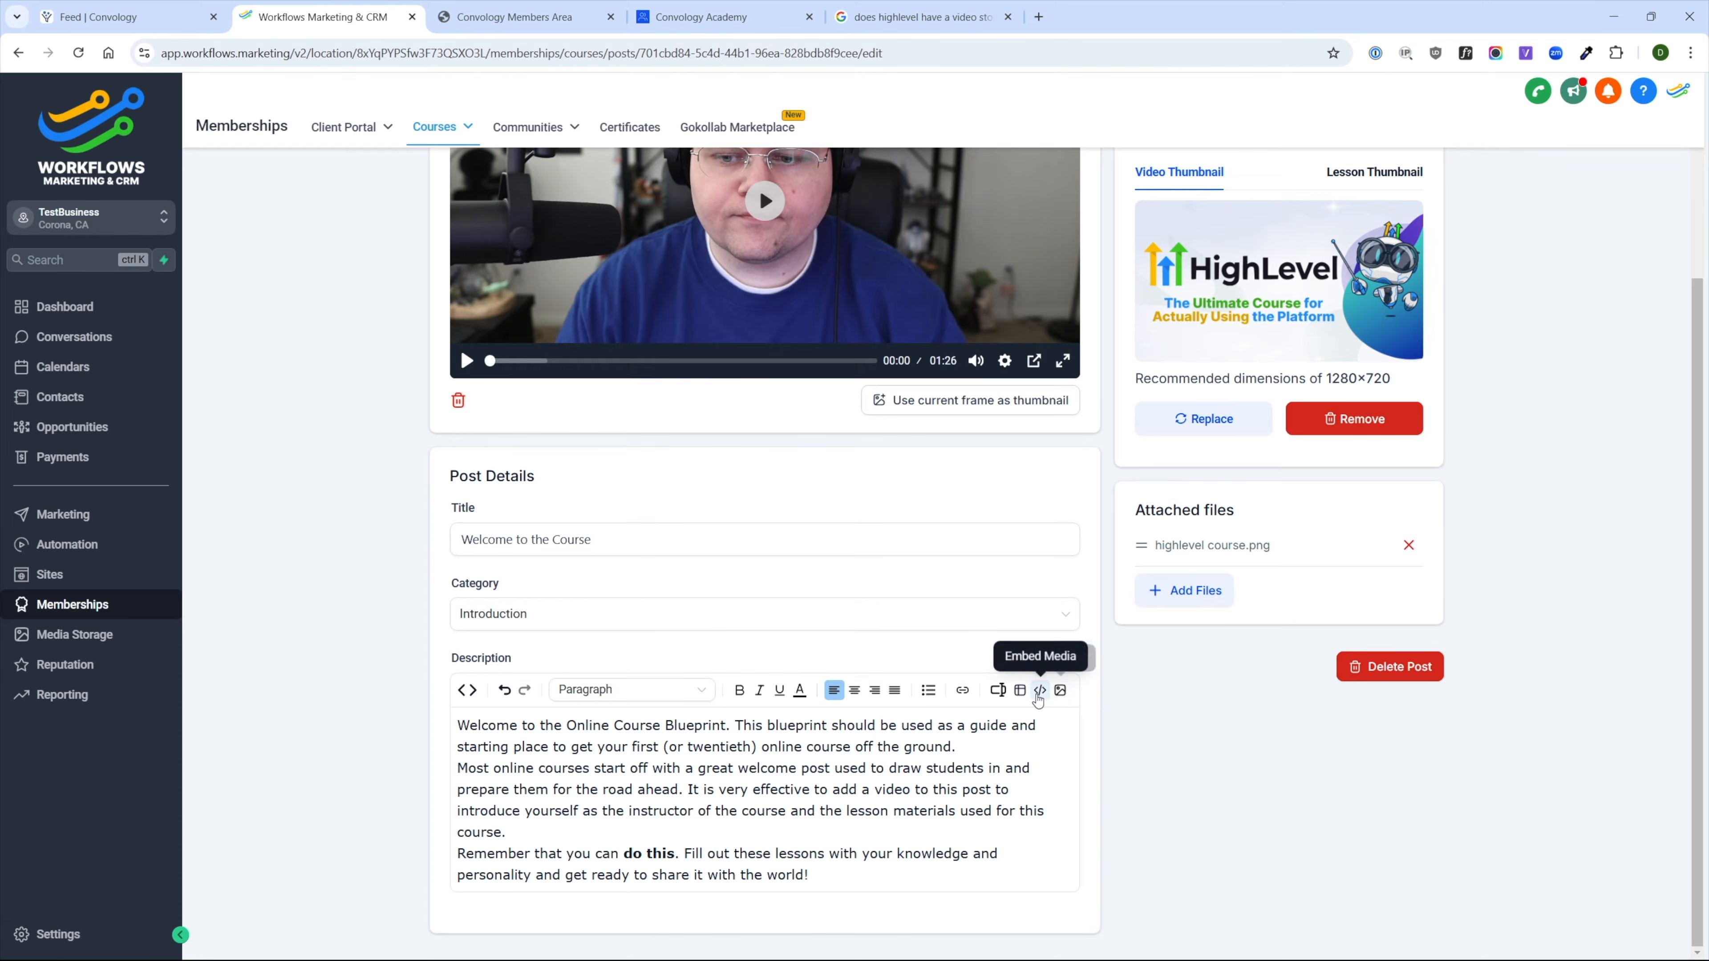
scroll(699, 345, "up", 3)
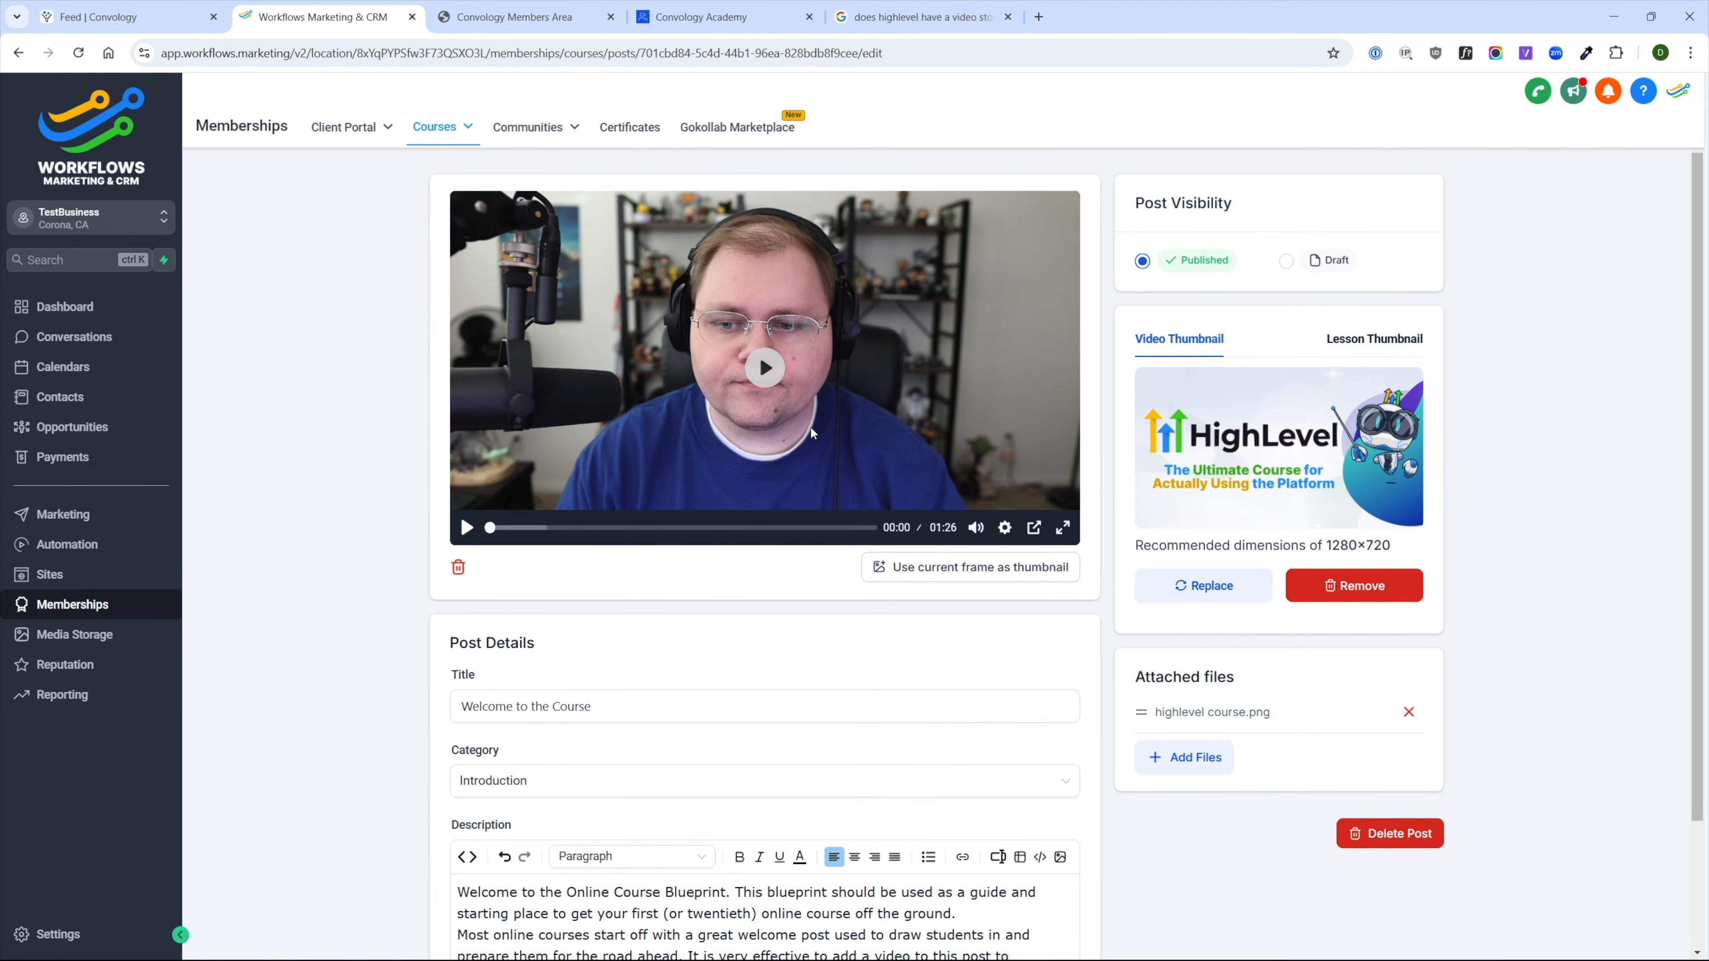
scroll(811, 426, "down", 3)
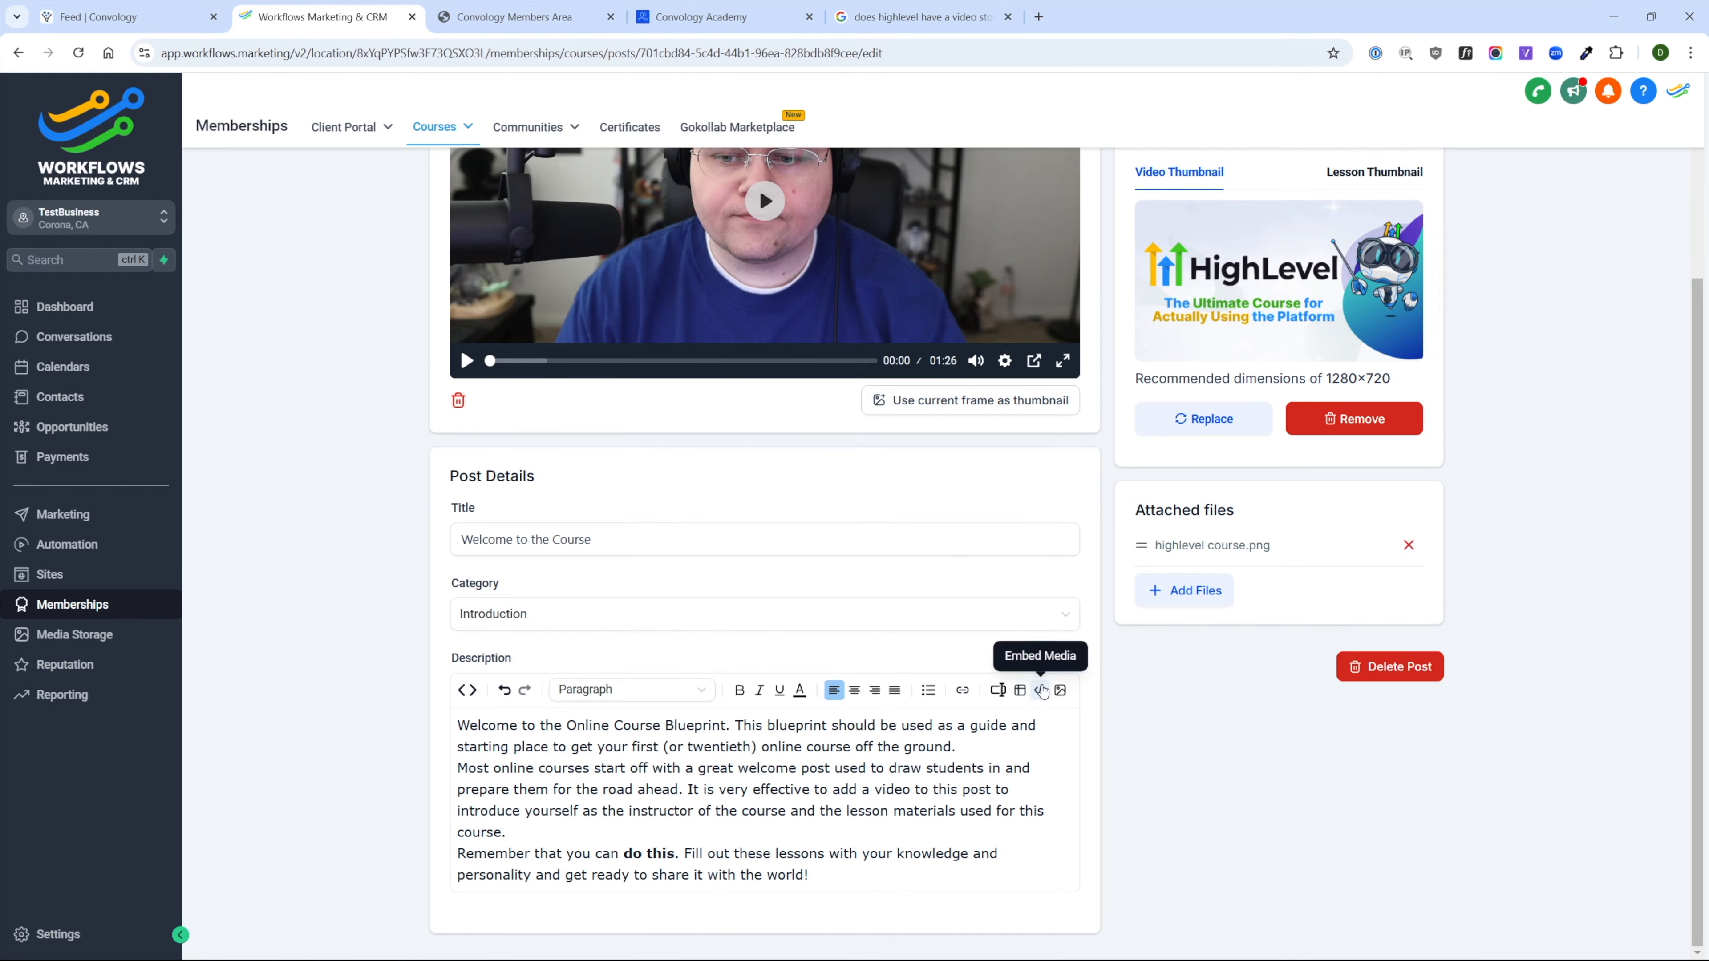
- Preview the Welcome to the Course lesson and review its attached file, instructor details, completion option and description
scroll(1028, 486, "up", 1)
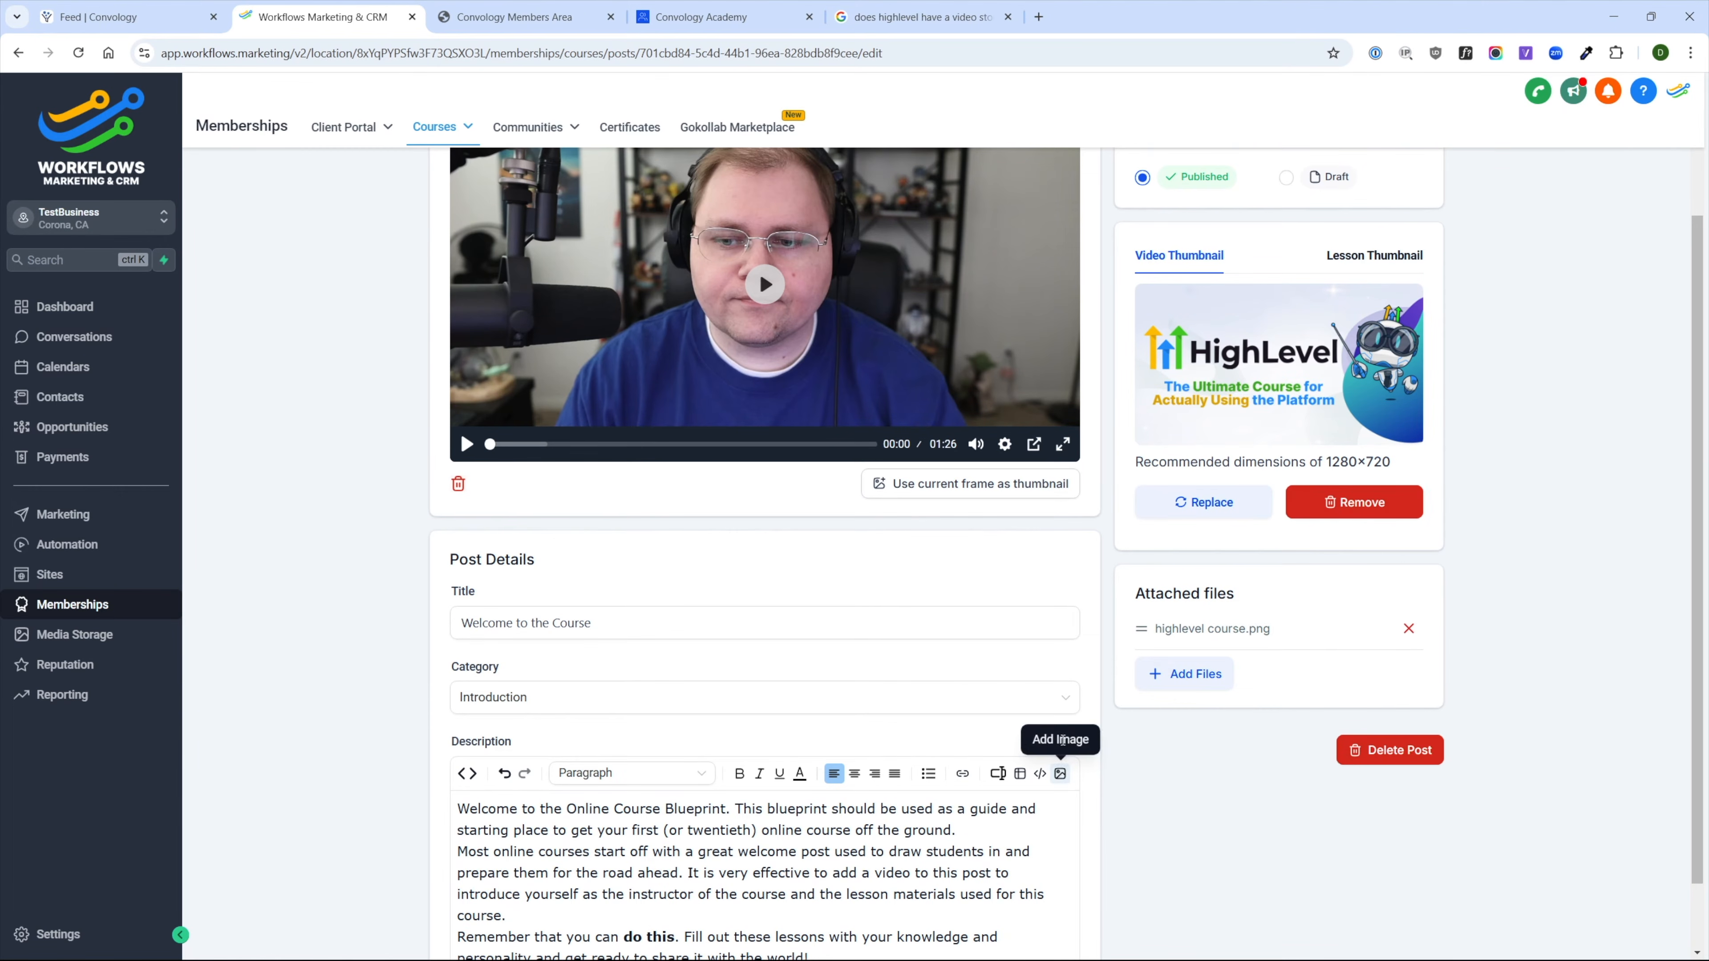
scroll(1249, 590, "up", 2)
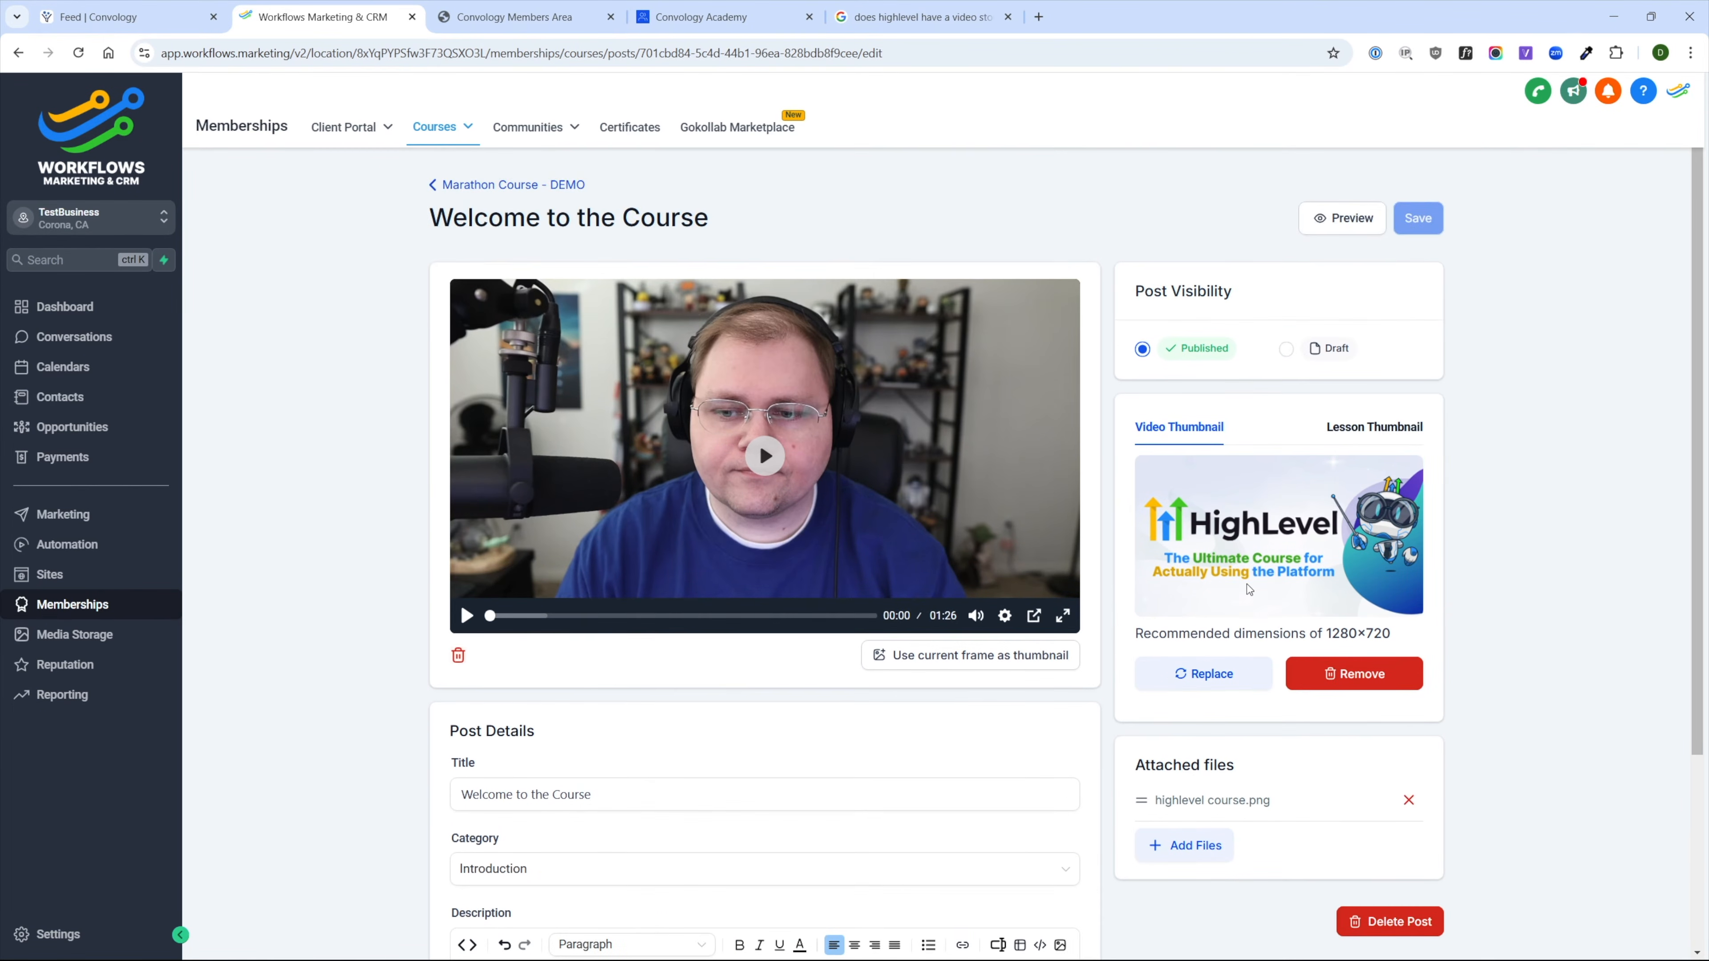
left_click(1359, 218)
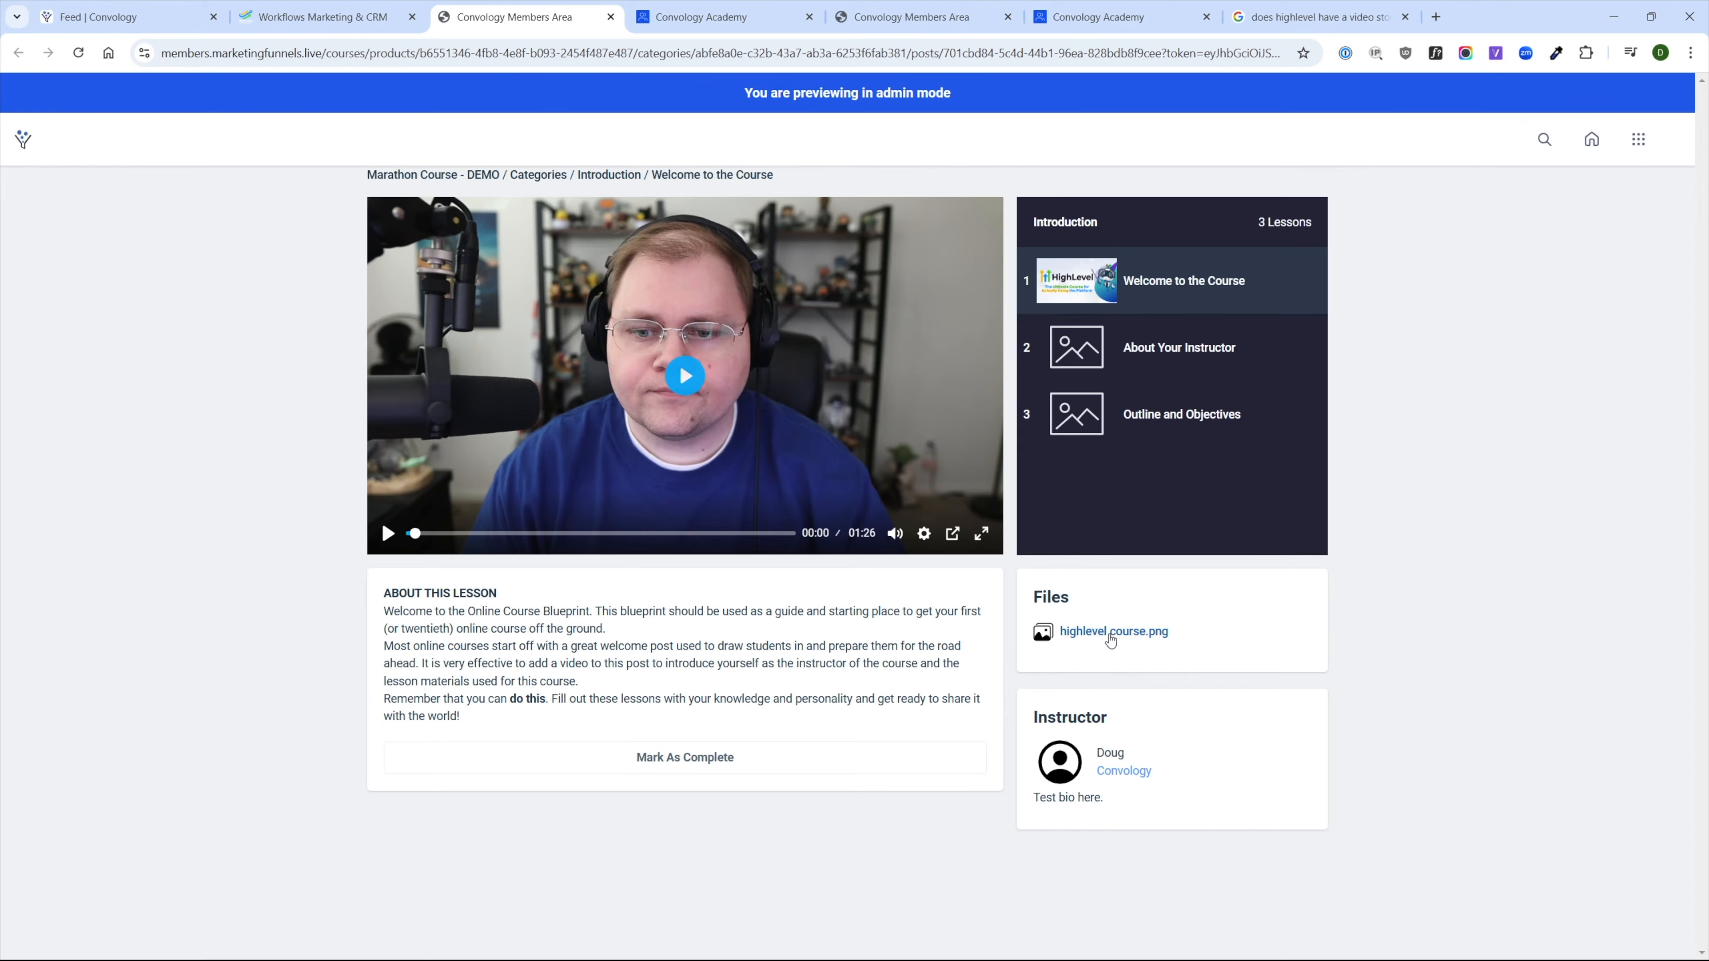
left_click_drag(1121, 805, 1043, 712)
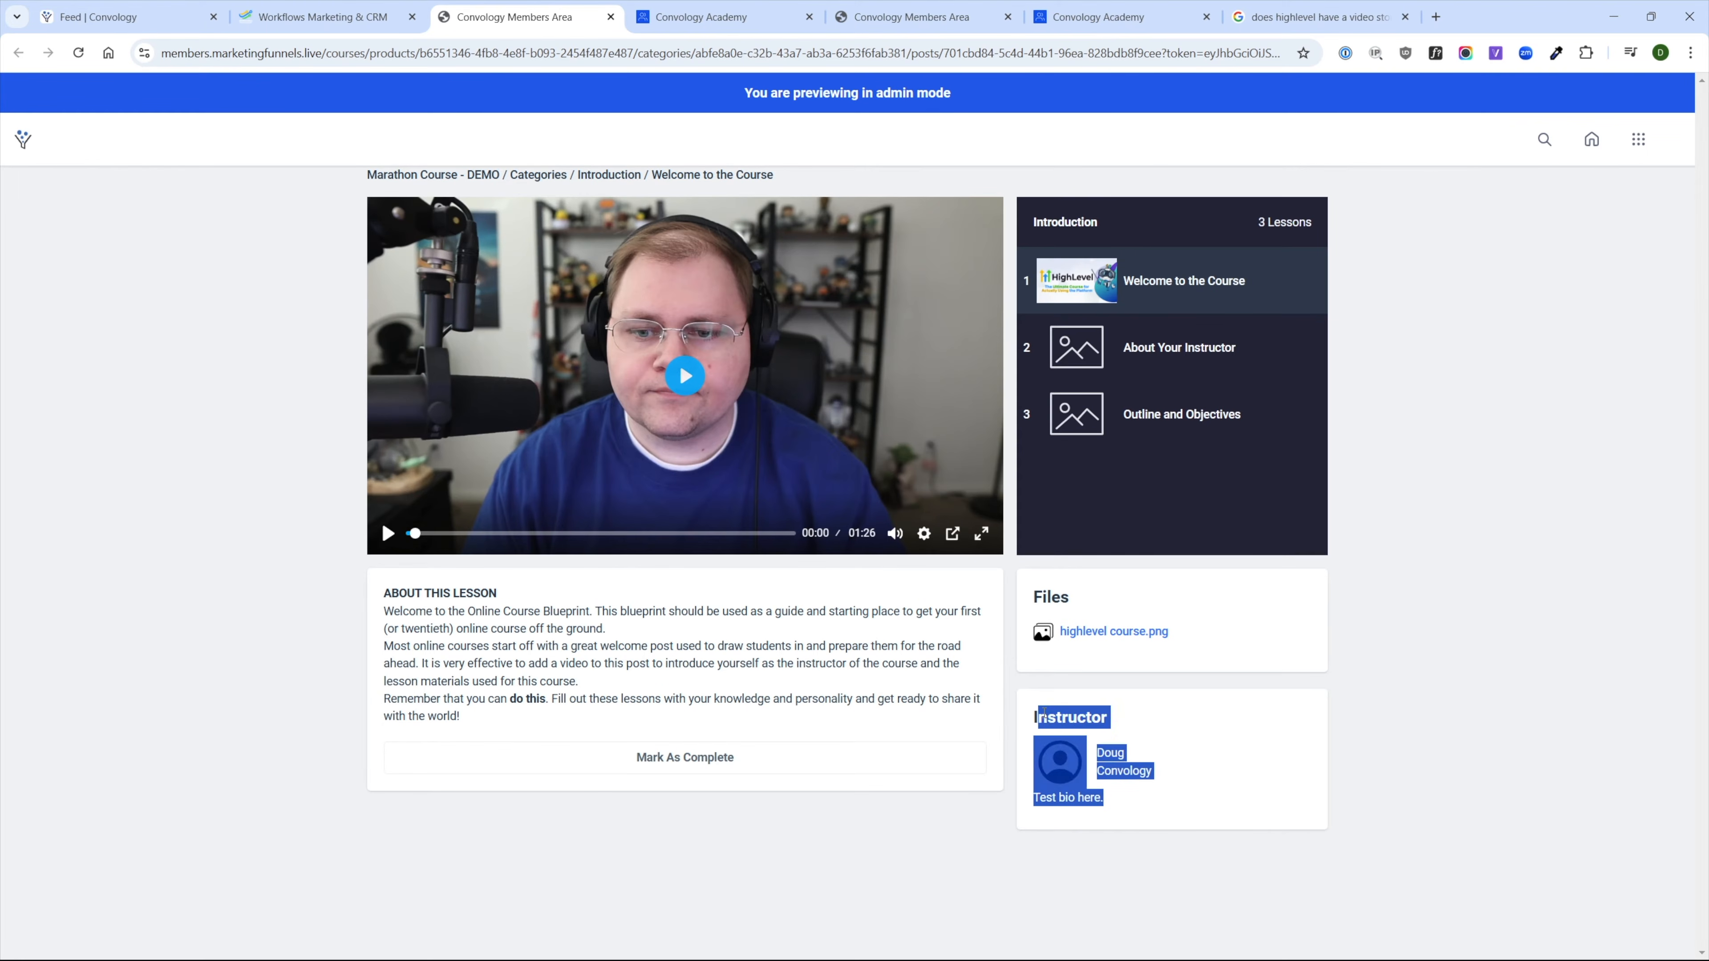
left_click(697, 756)
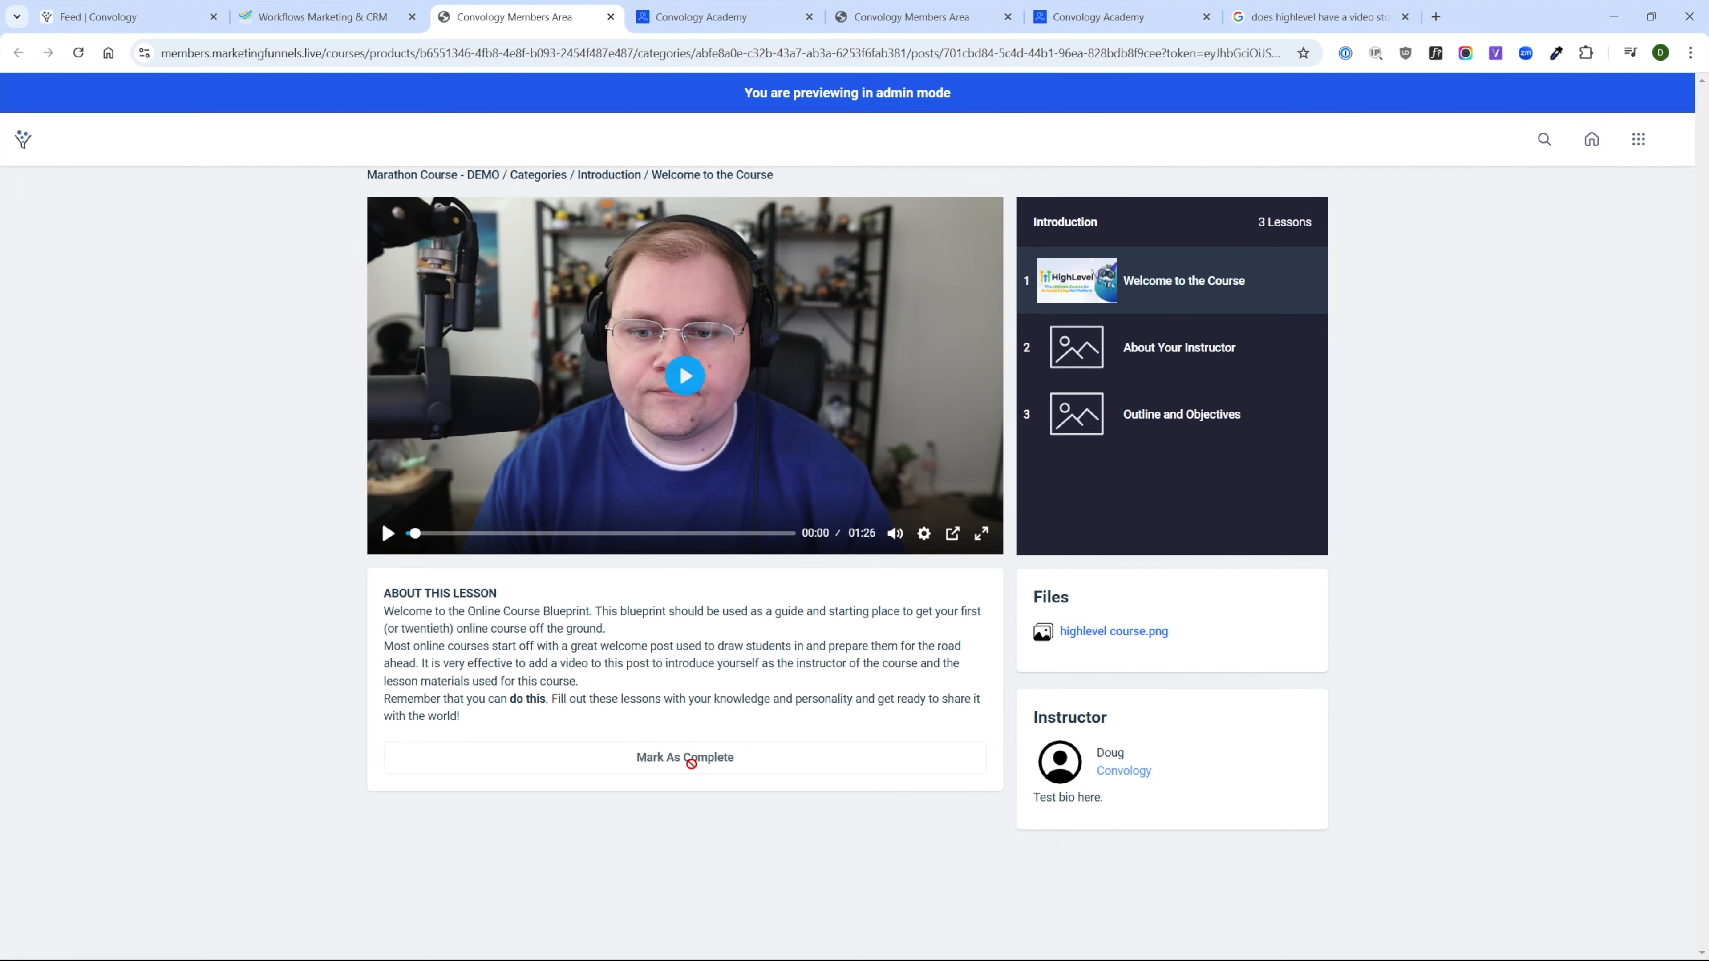
left_click_drag(387, 593, 560, 722)
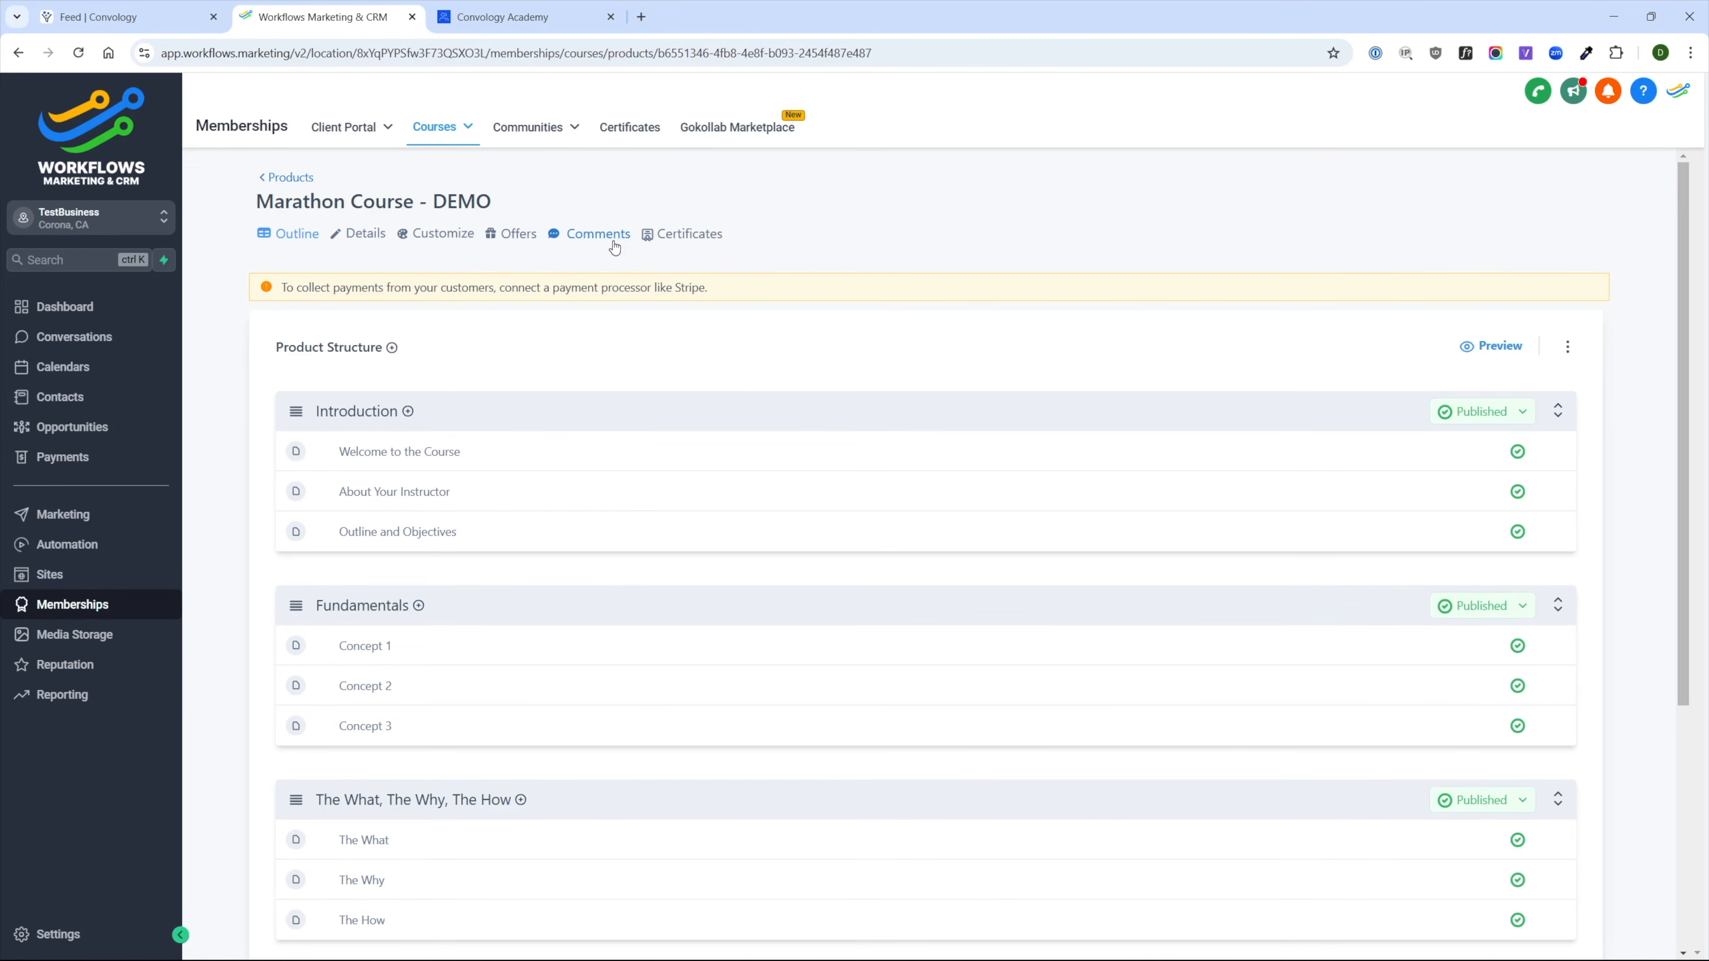
- In the course's comment settings, try Both (User Selection) for new comment privacy and return it to Instructor Only
left_click(593, 235)
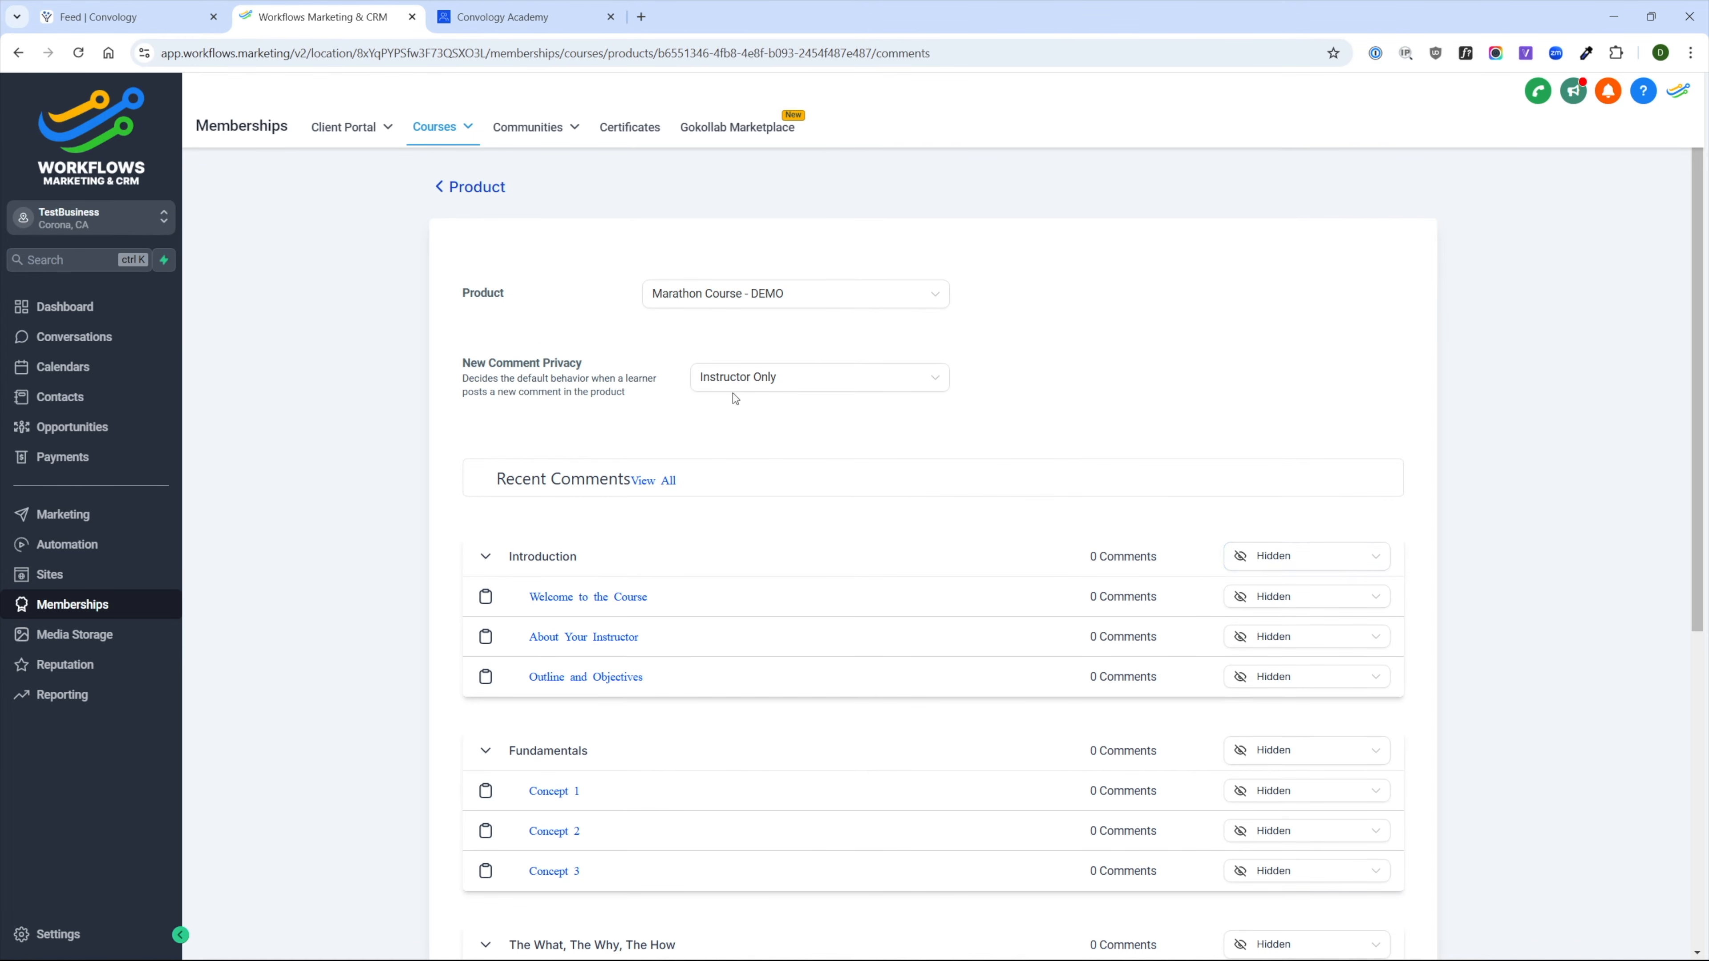
left_click(770, 388)
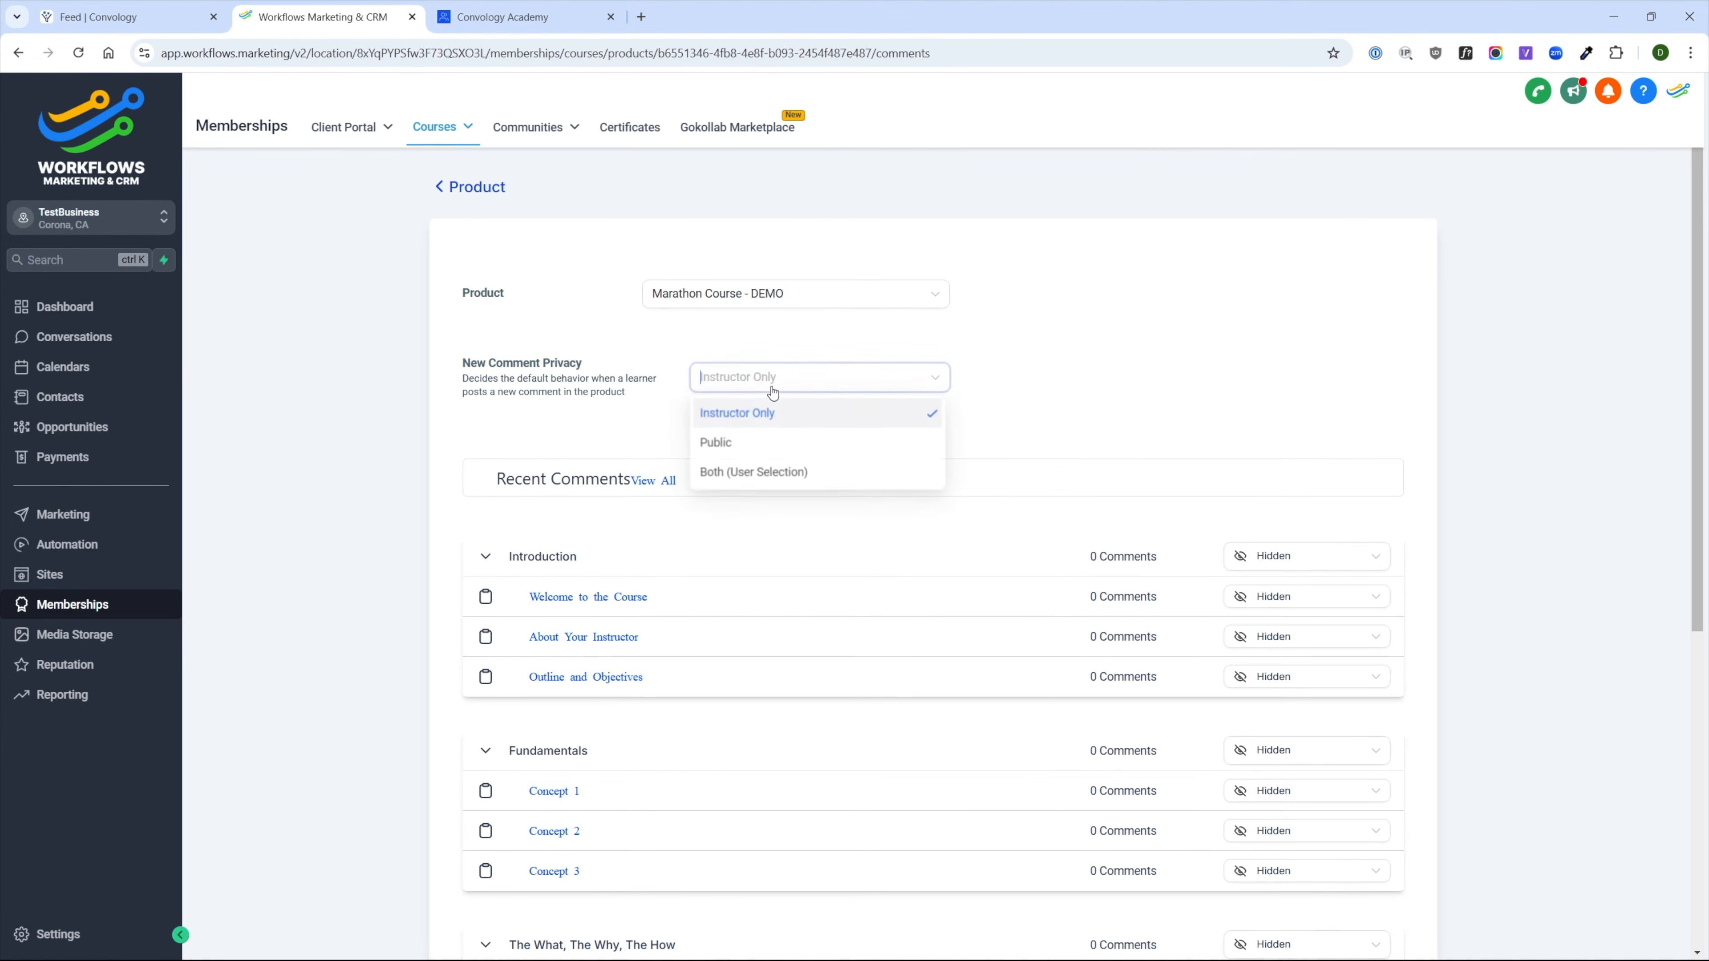
left_click(768, 484)
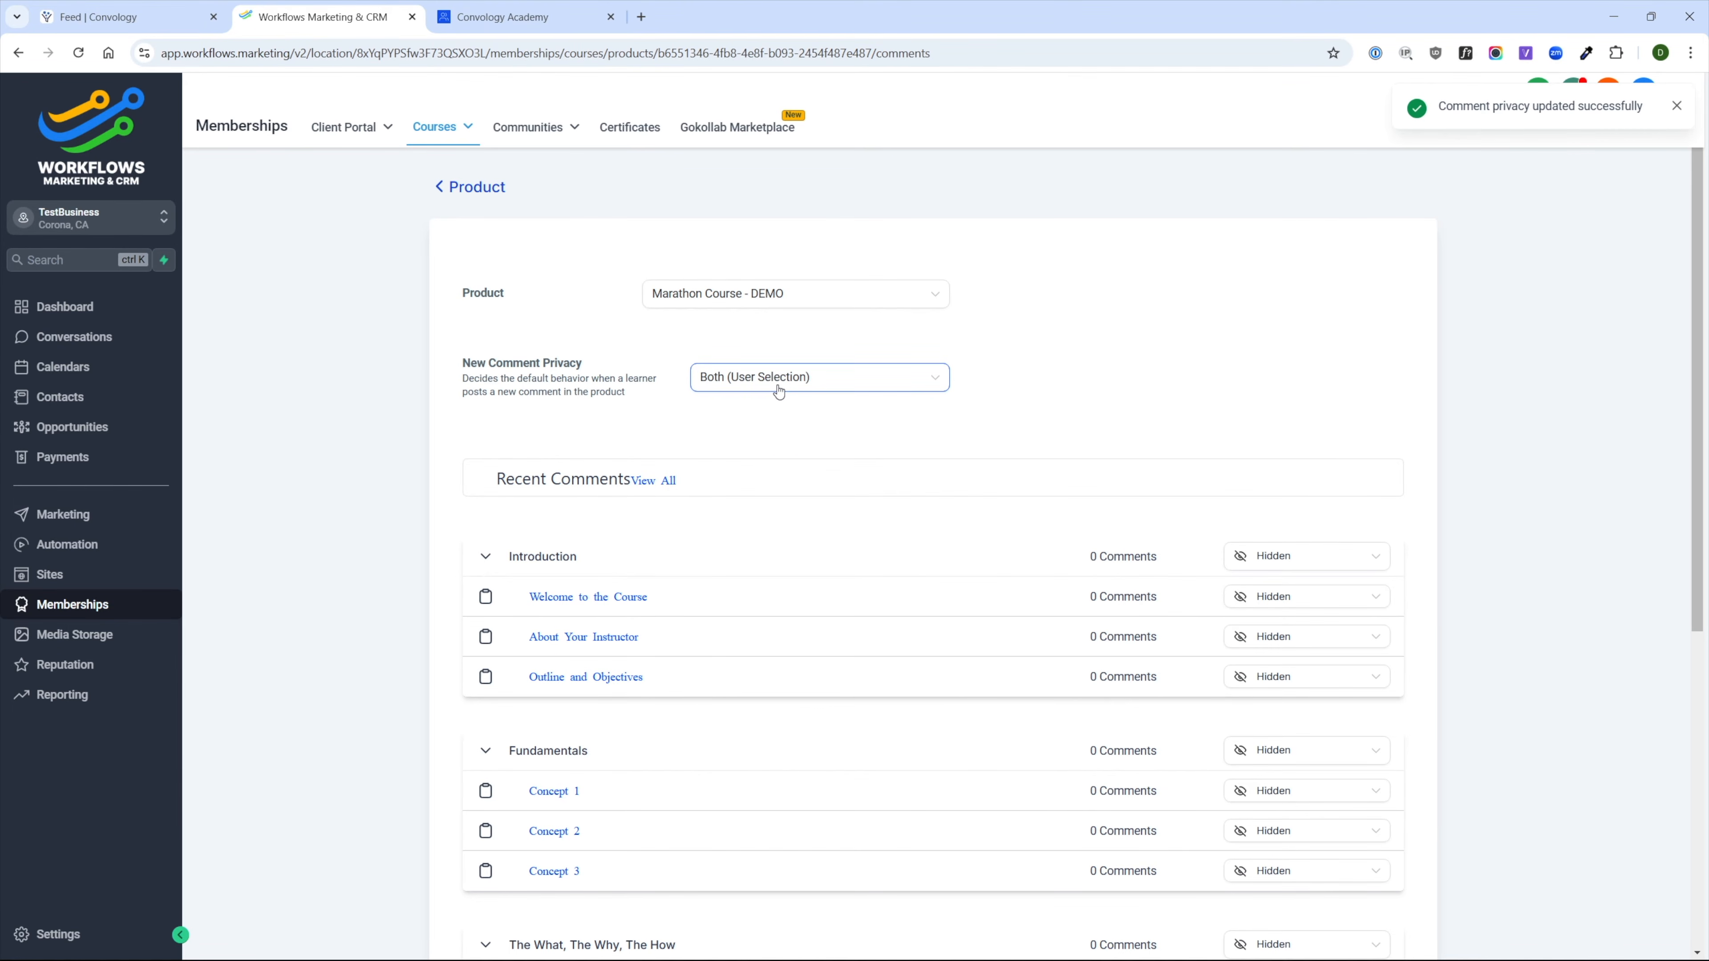
left_click(777, 387)
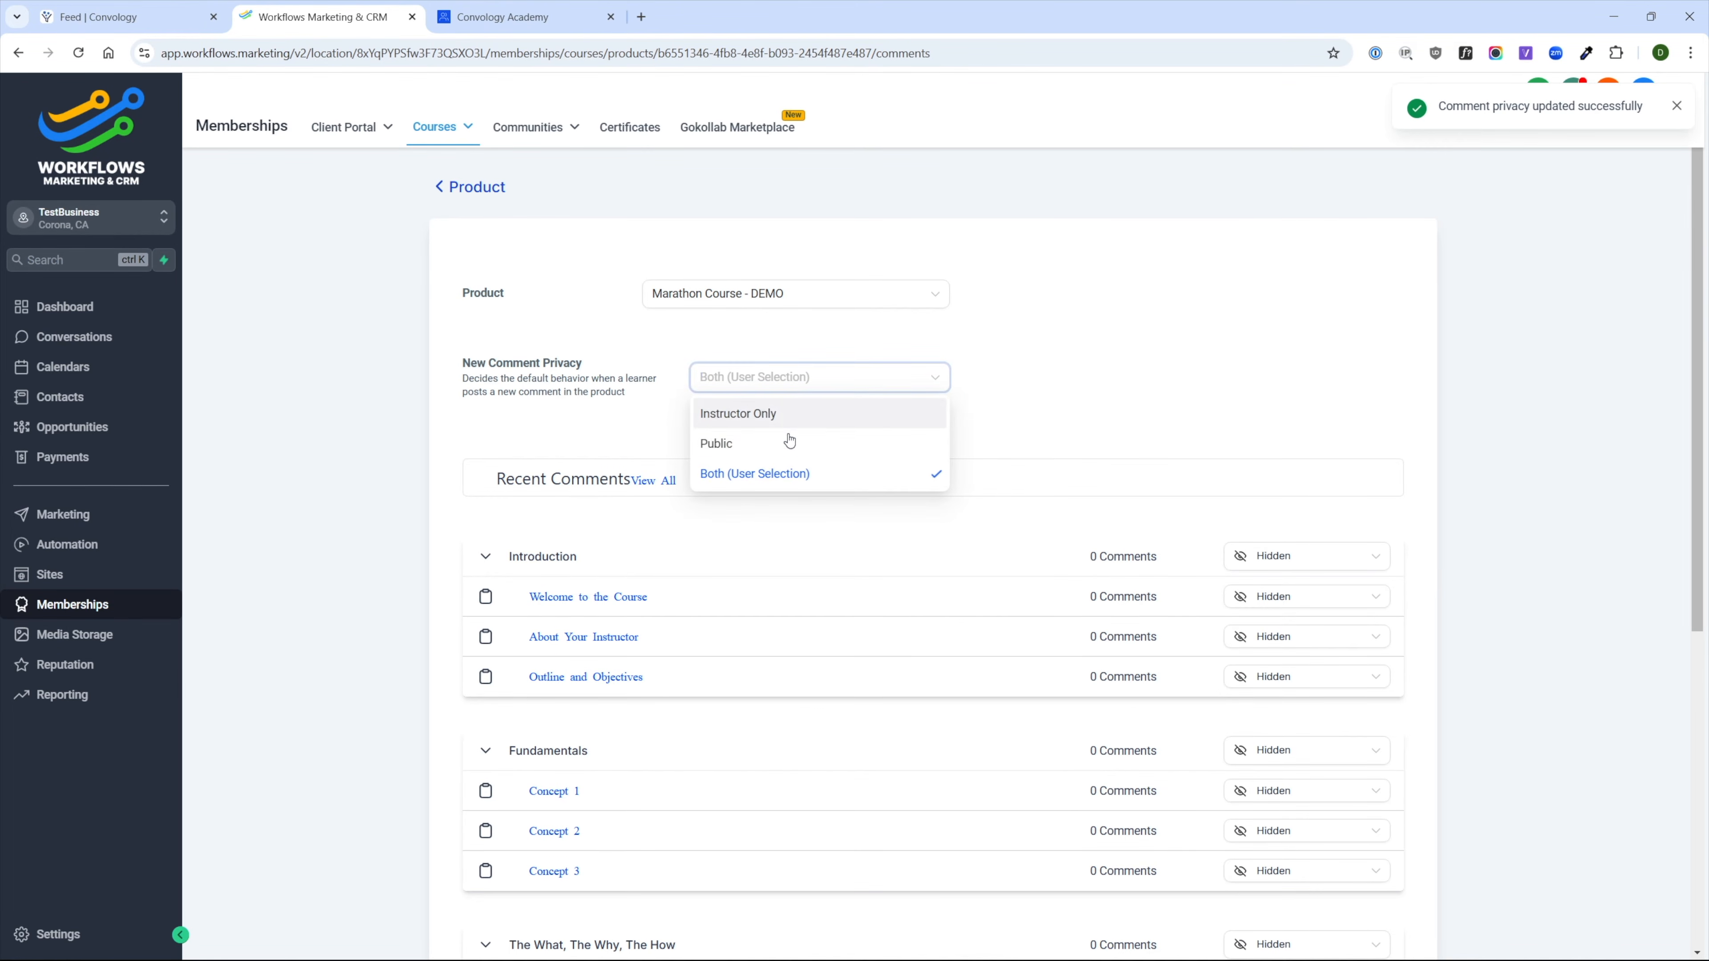
left_click(768, 413)
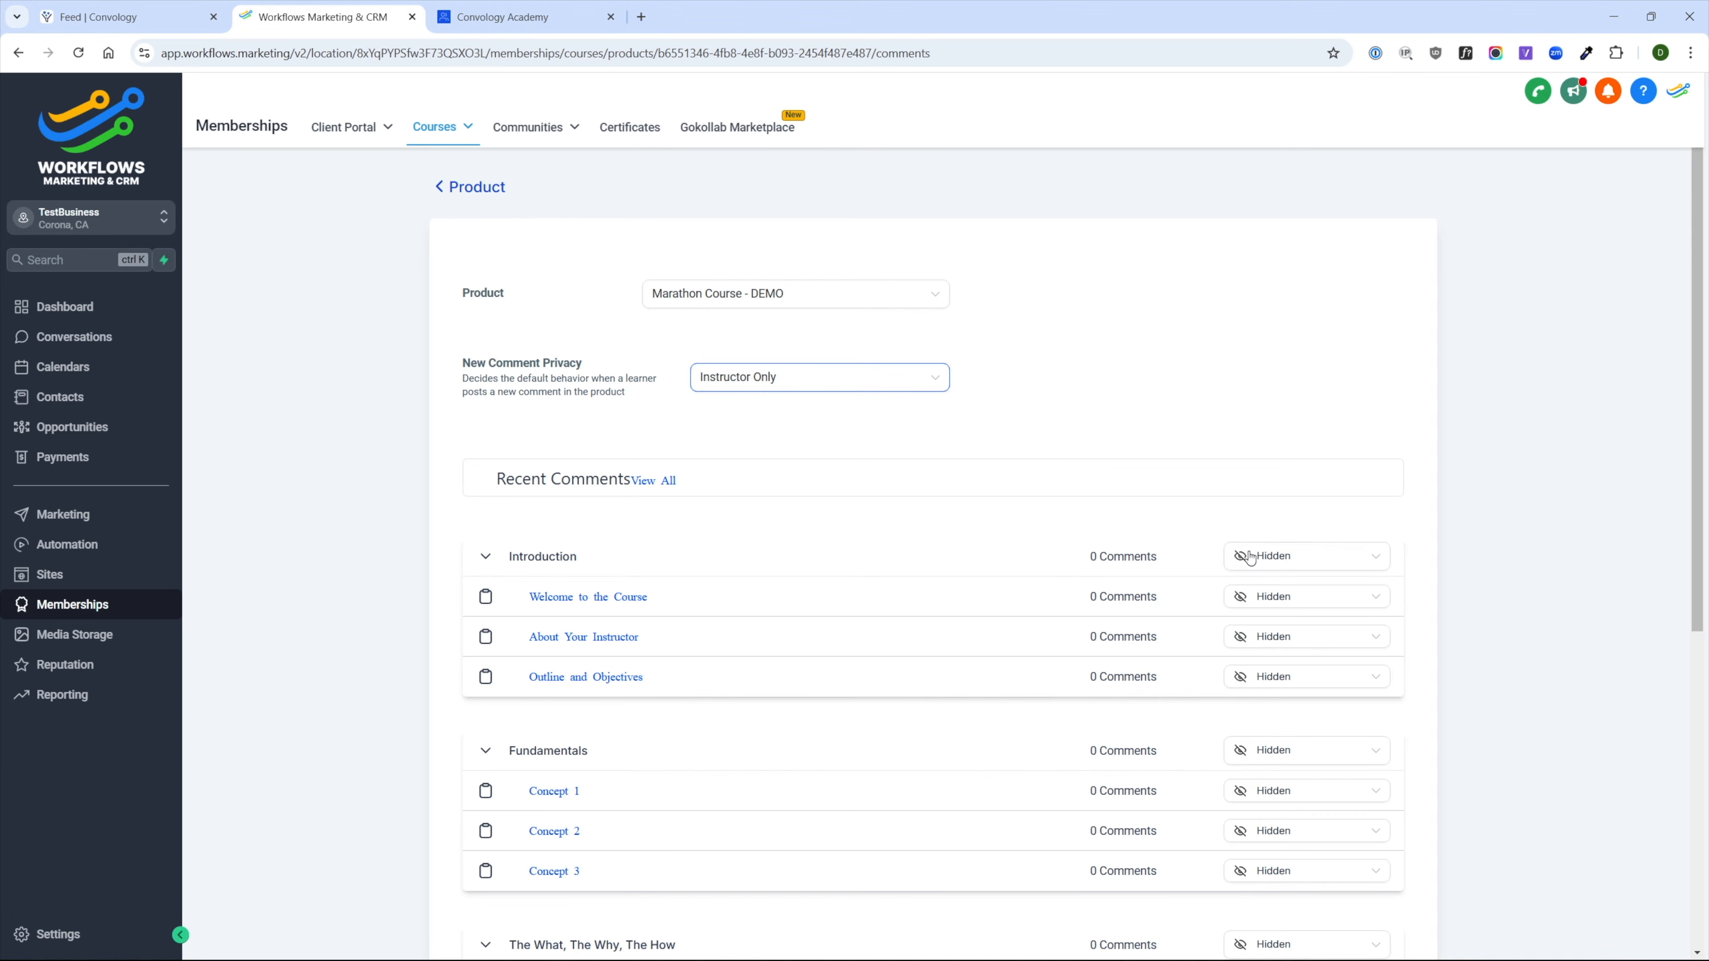
- Examine the comment visibility options for the Welcome to the Course lesson, keep Hidden, and review the other lessons' settings
left_click(1302, 606)
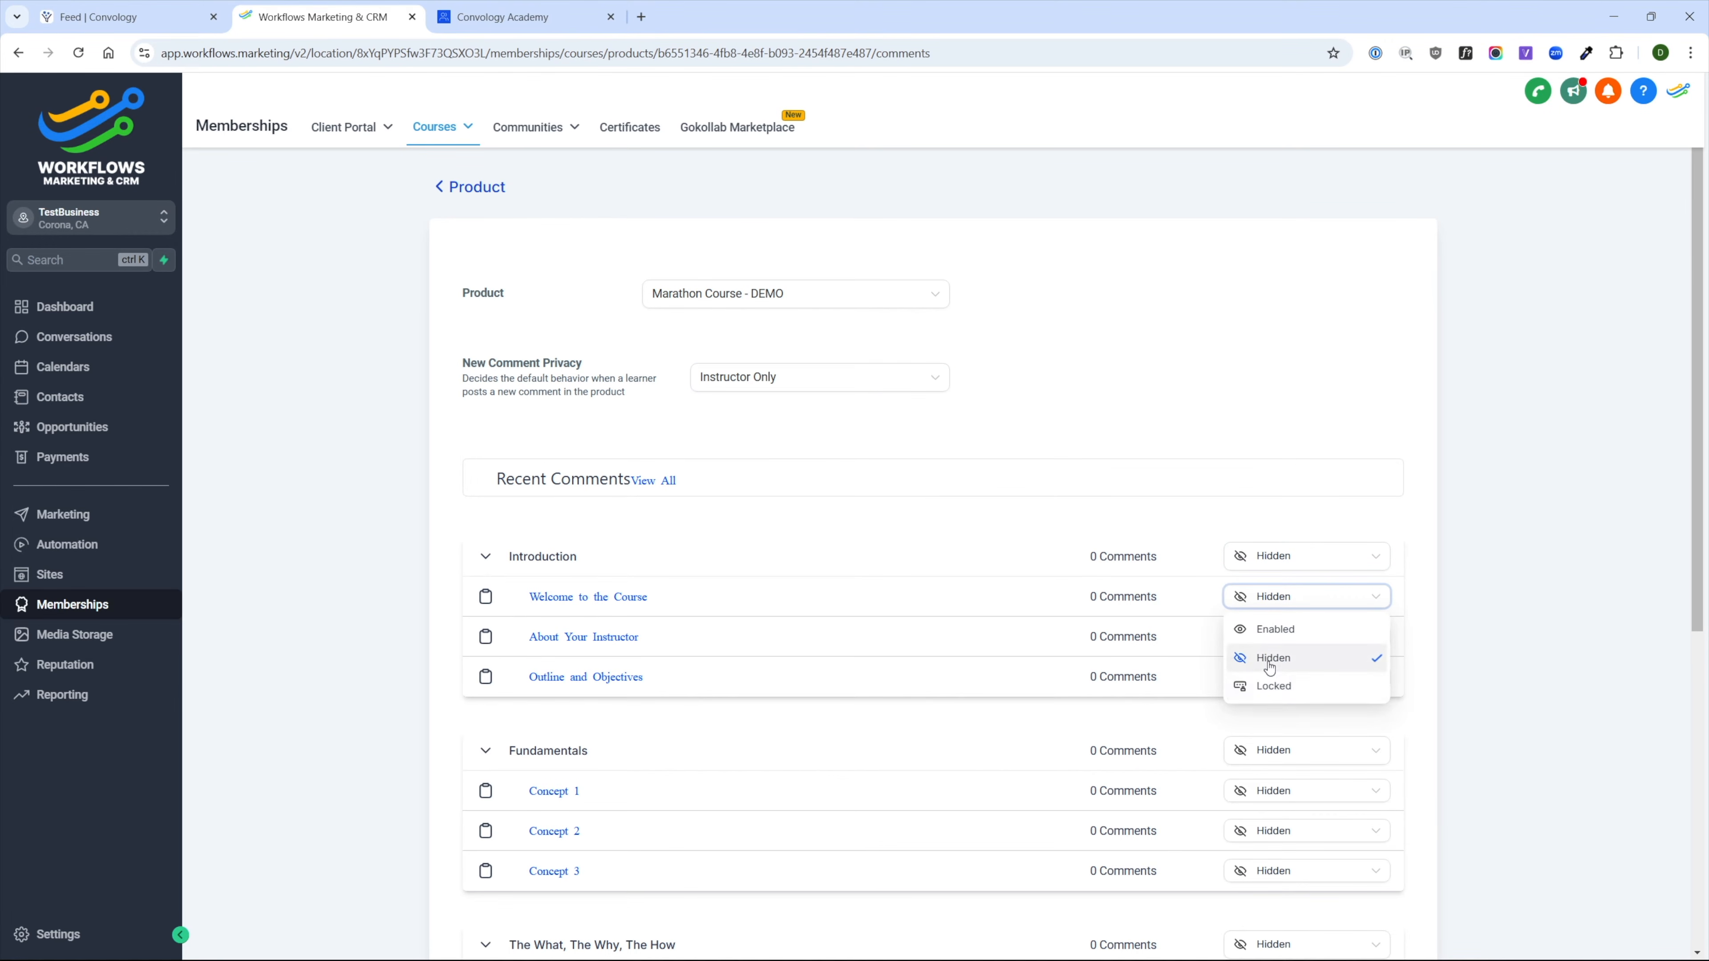
left_click(1363, 659)
scroll(1339, 700, "down", 6)
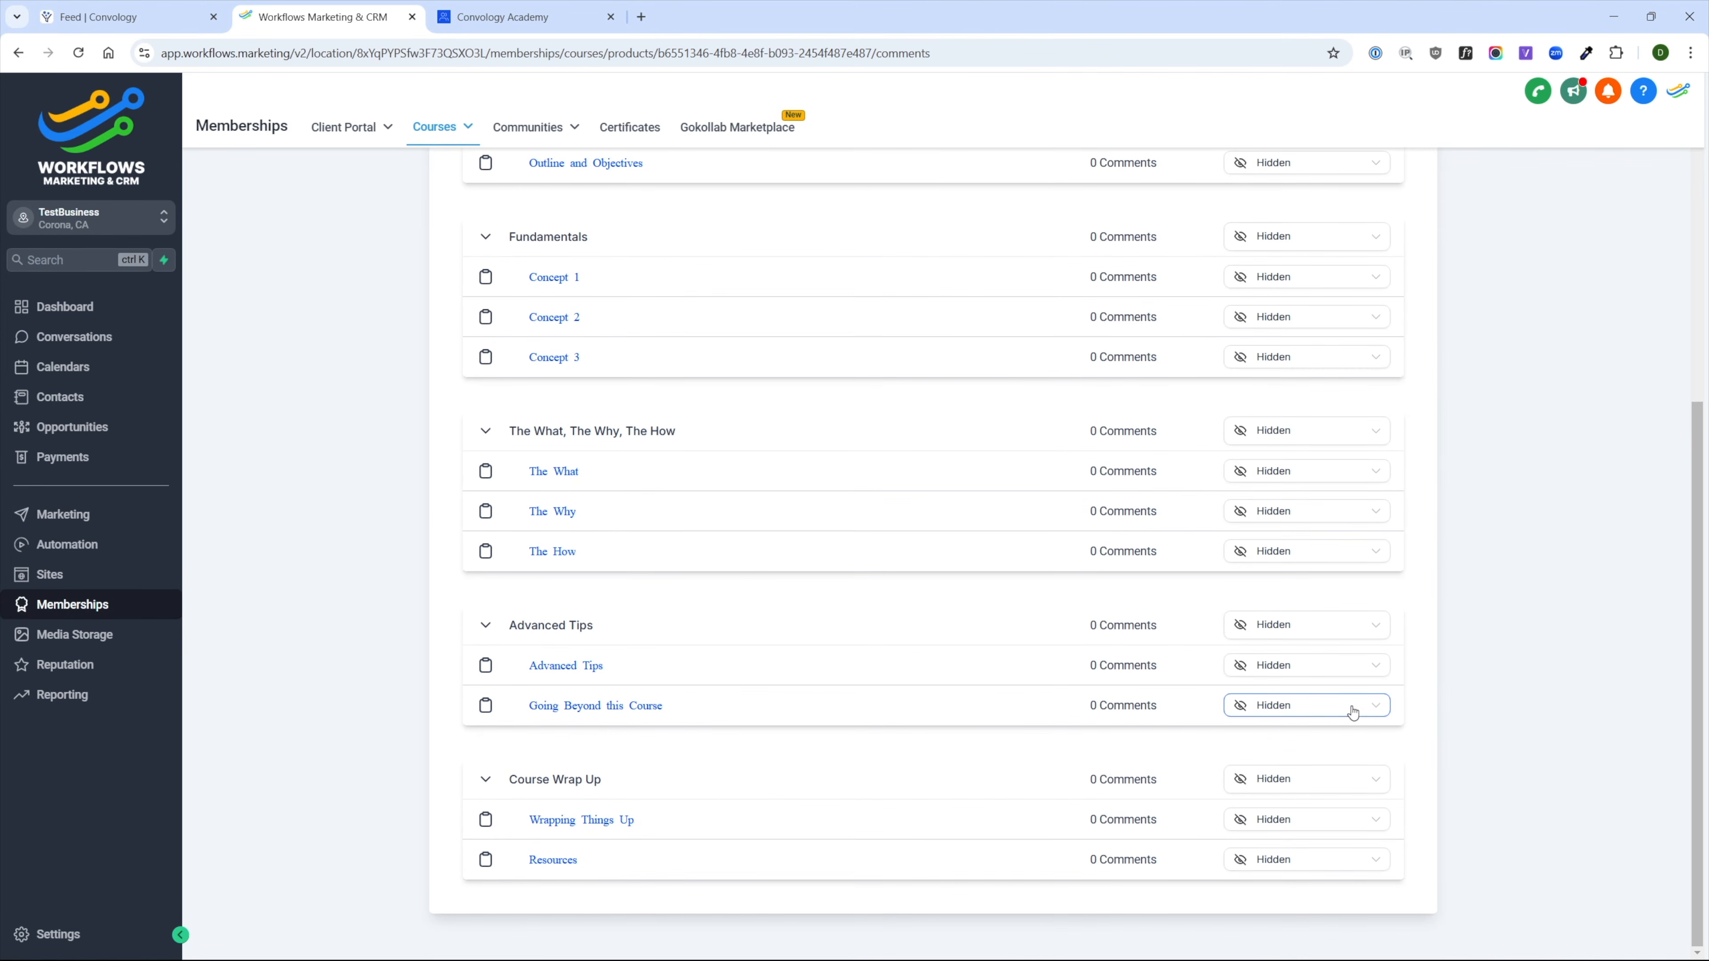
scroll(1366, 714, "up", 6)
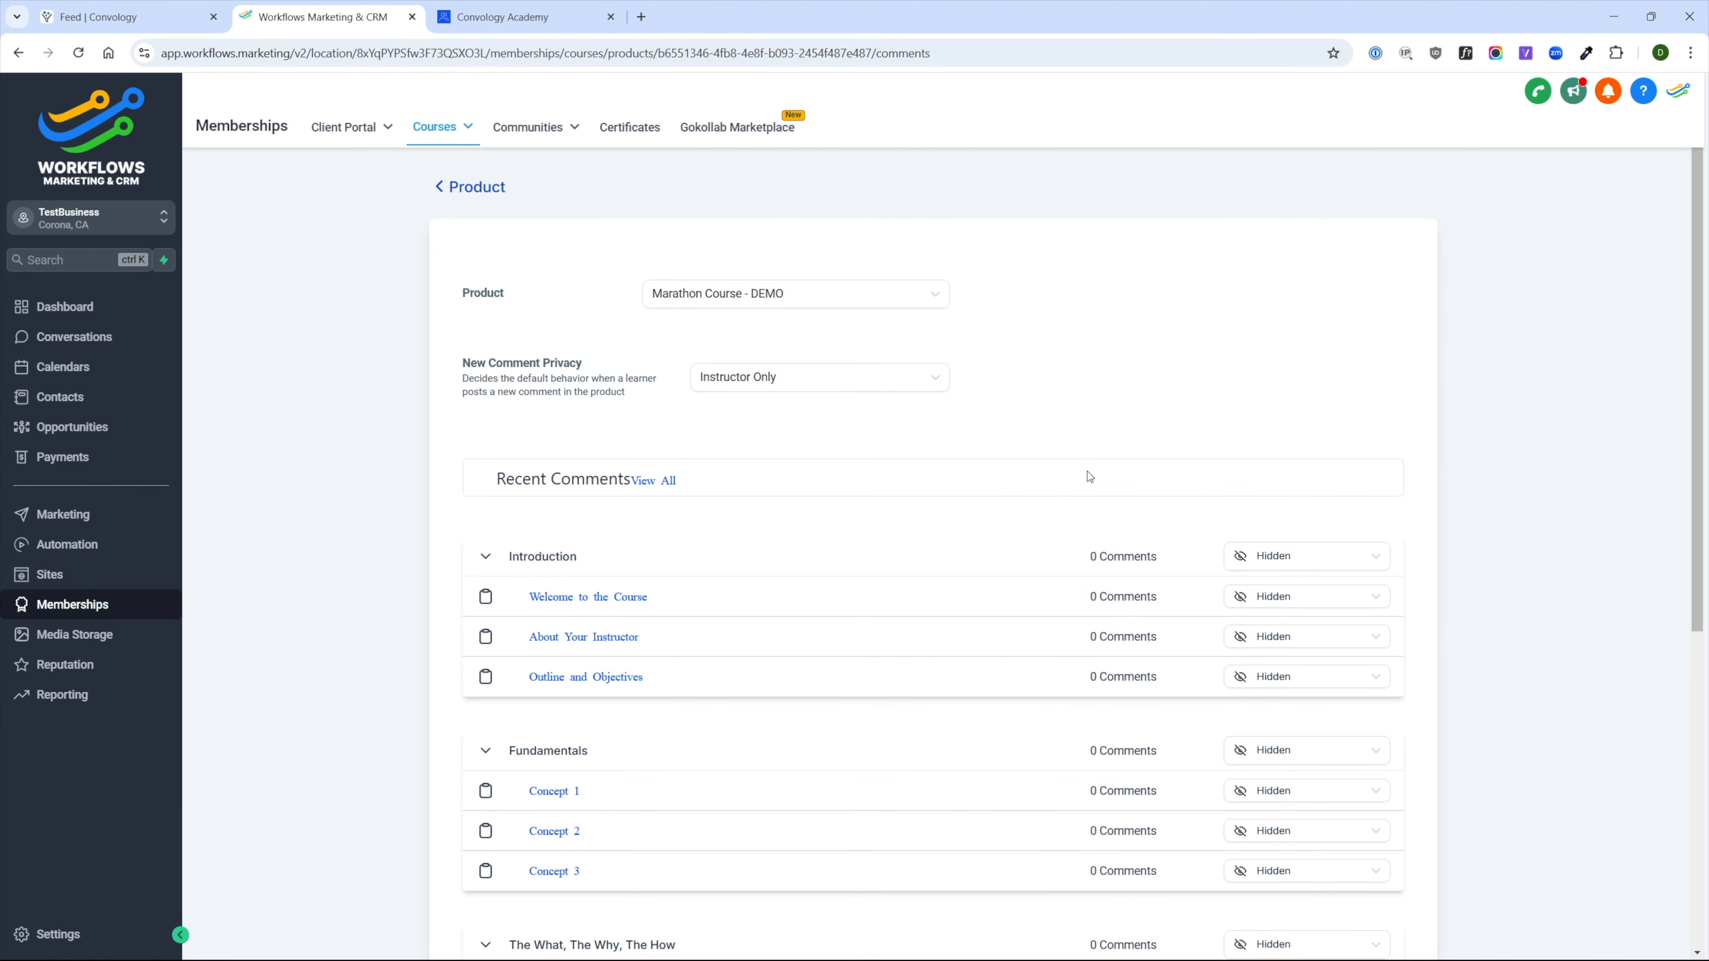
left_click(462, 187)
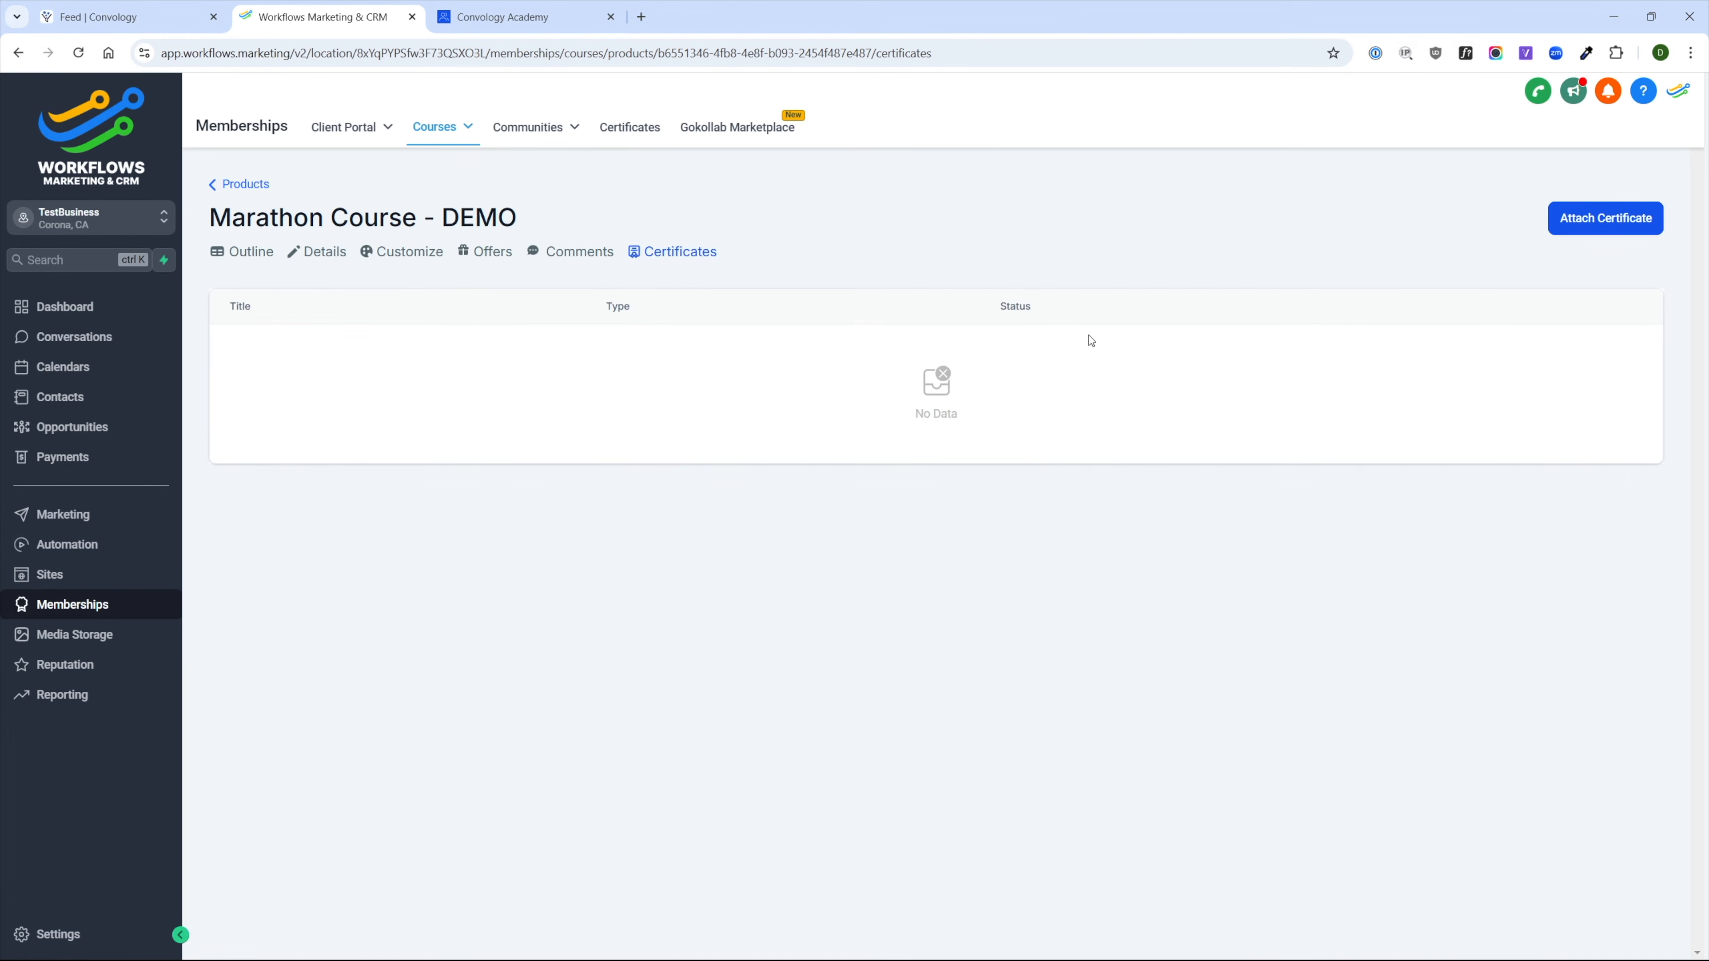
left_click(1579, 224)
left_click(739, 516)
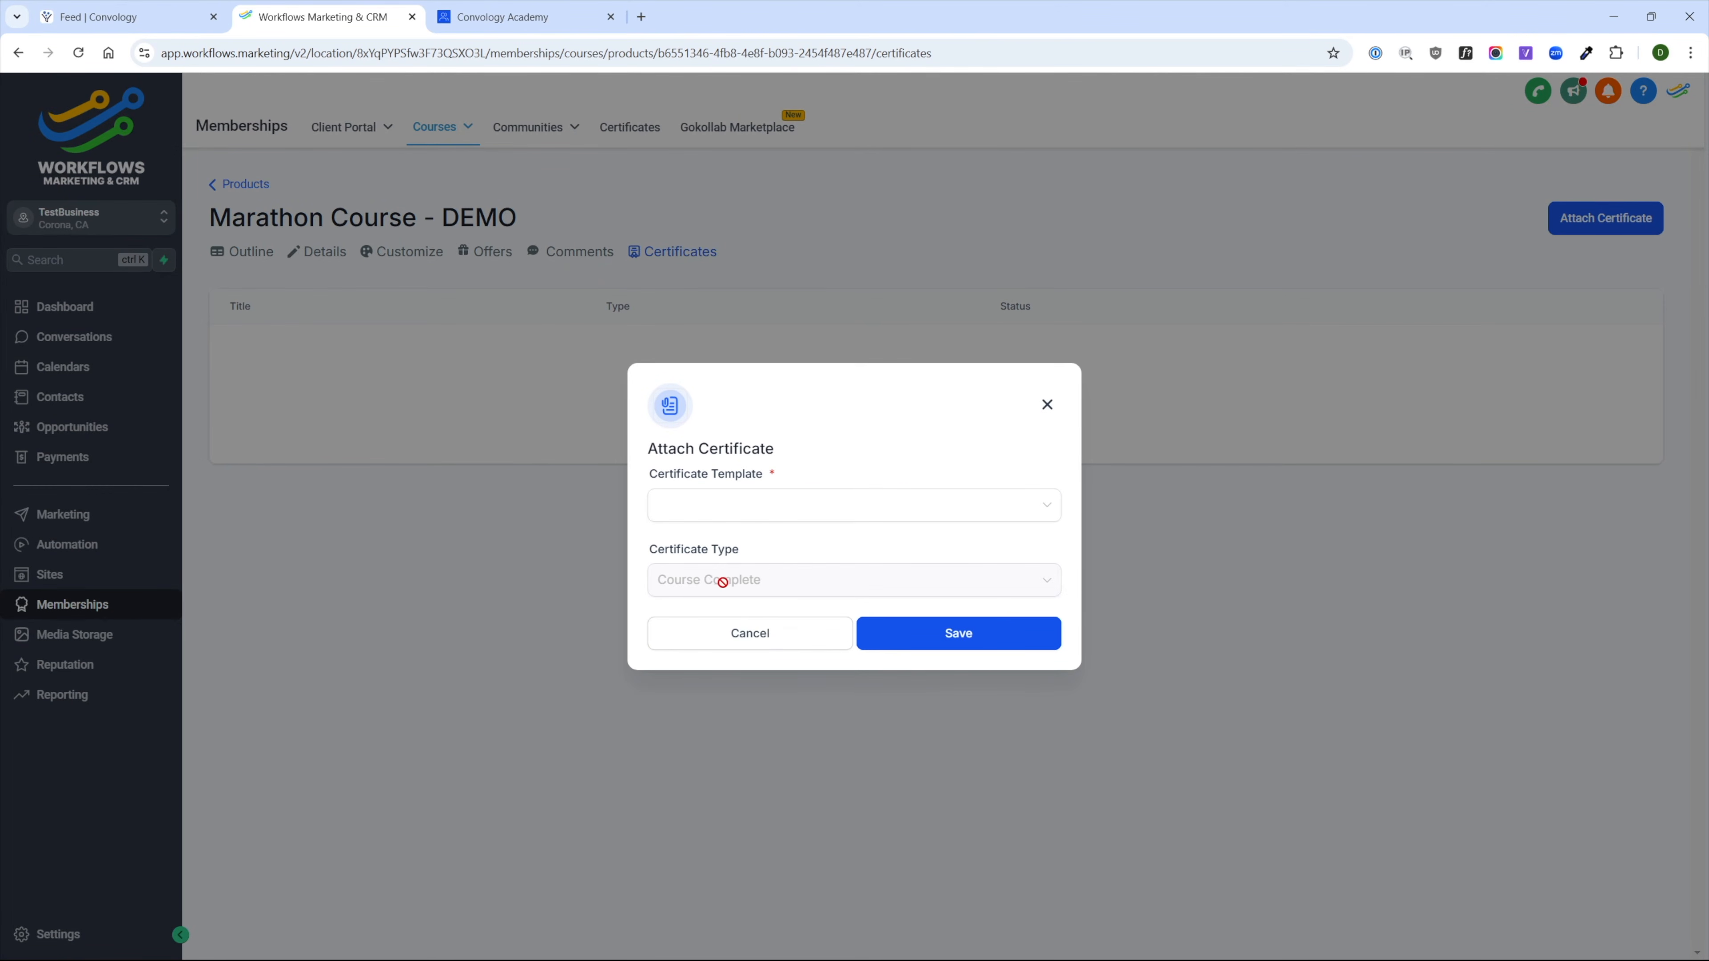
left_click(775, 636)
- Create a membership certificate from the blue-bordered Certificate of Excellence template with the round blue star badge
left_click(99, 610)
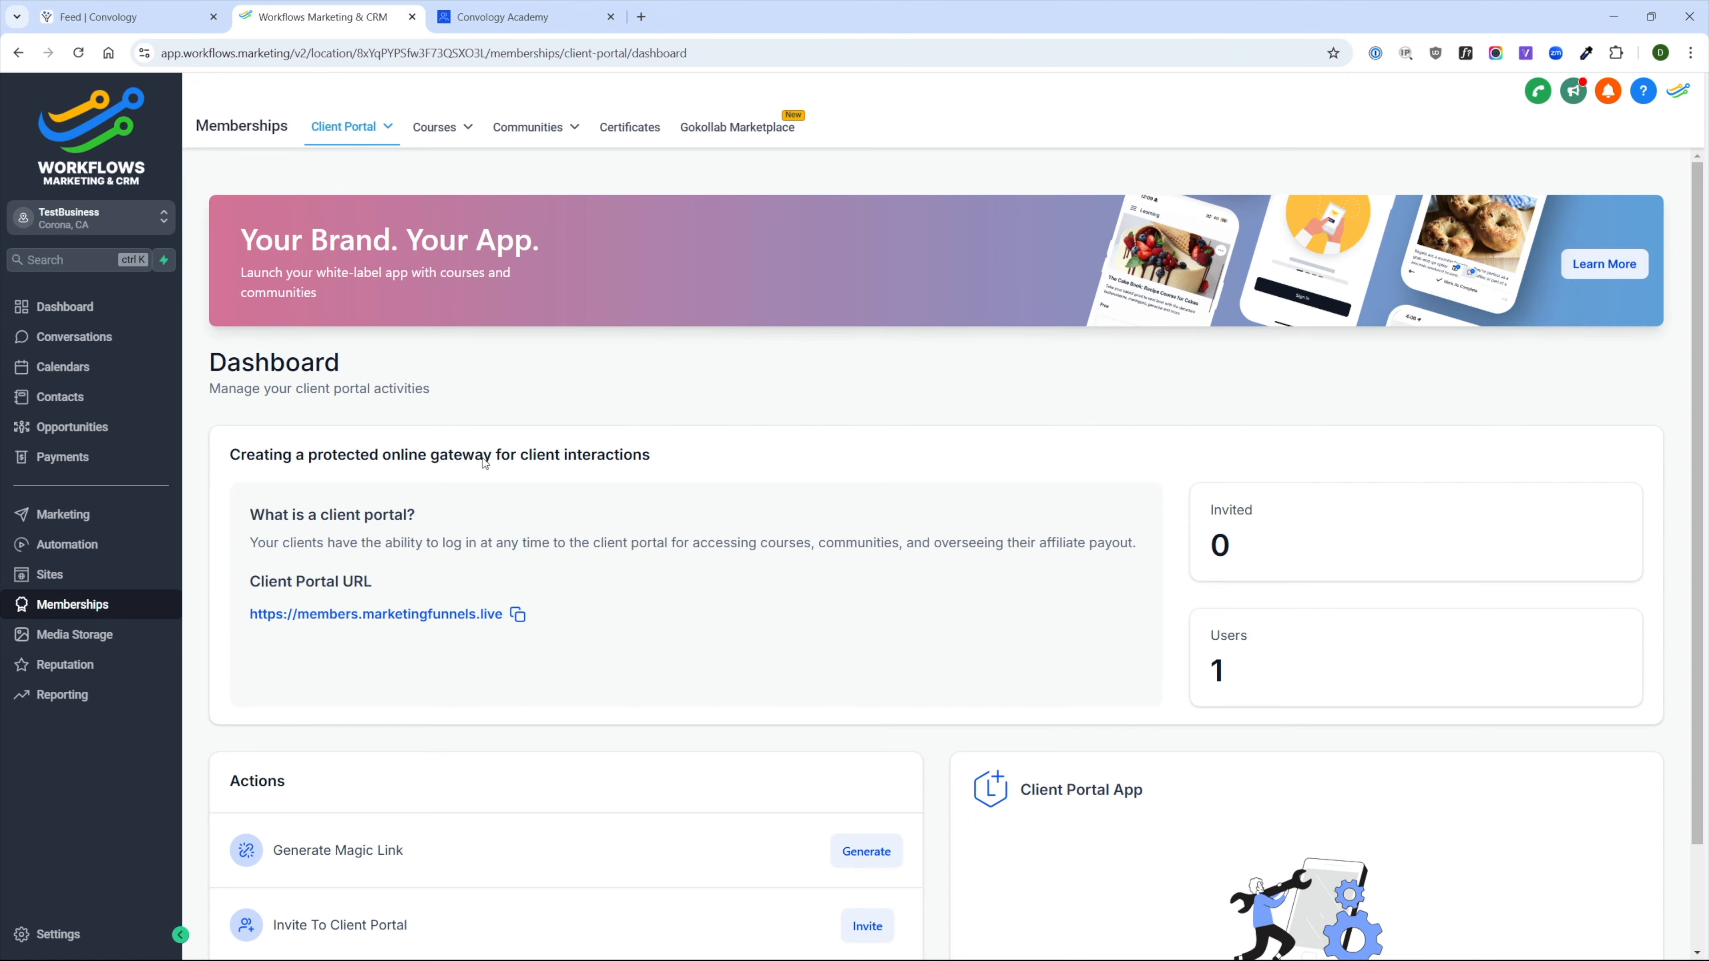
left_click(646, 135)
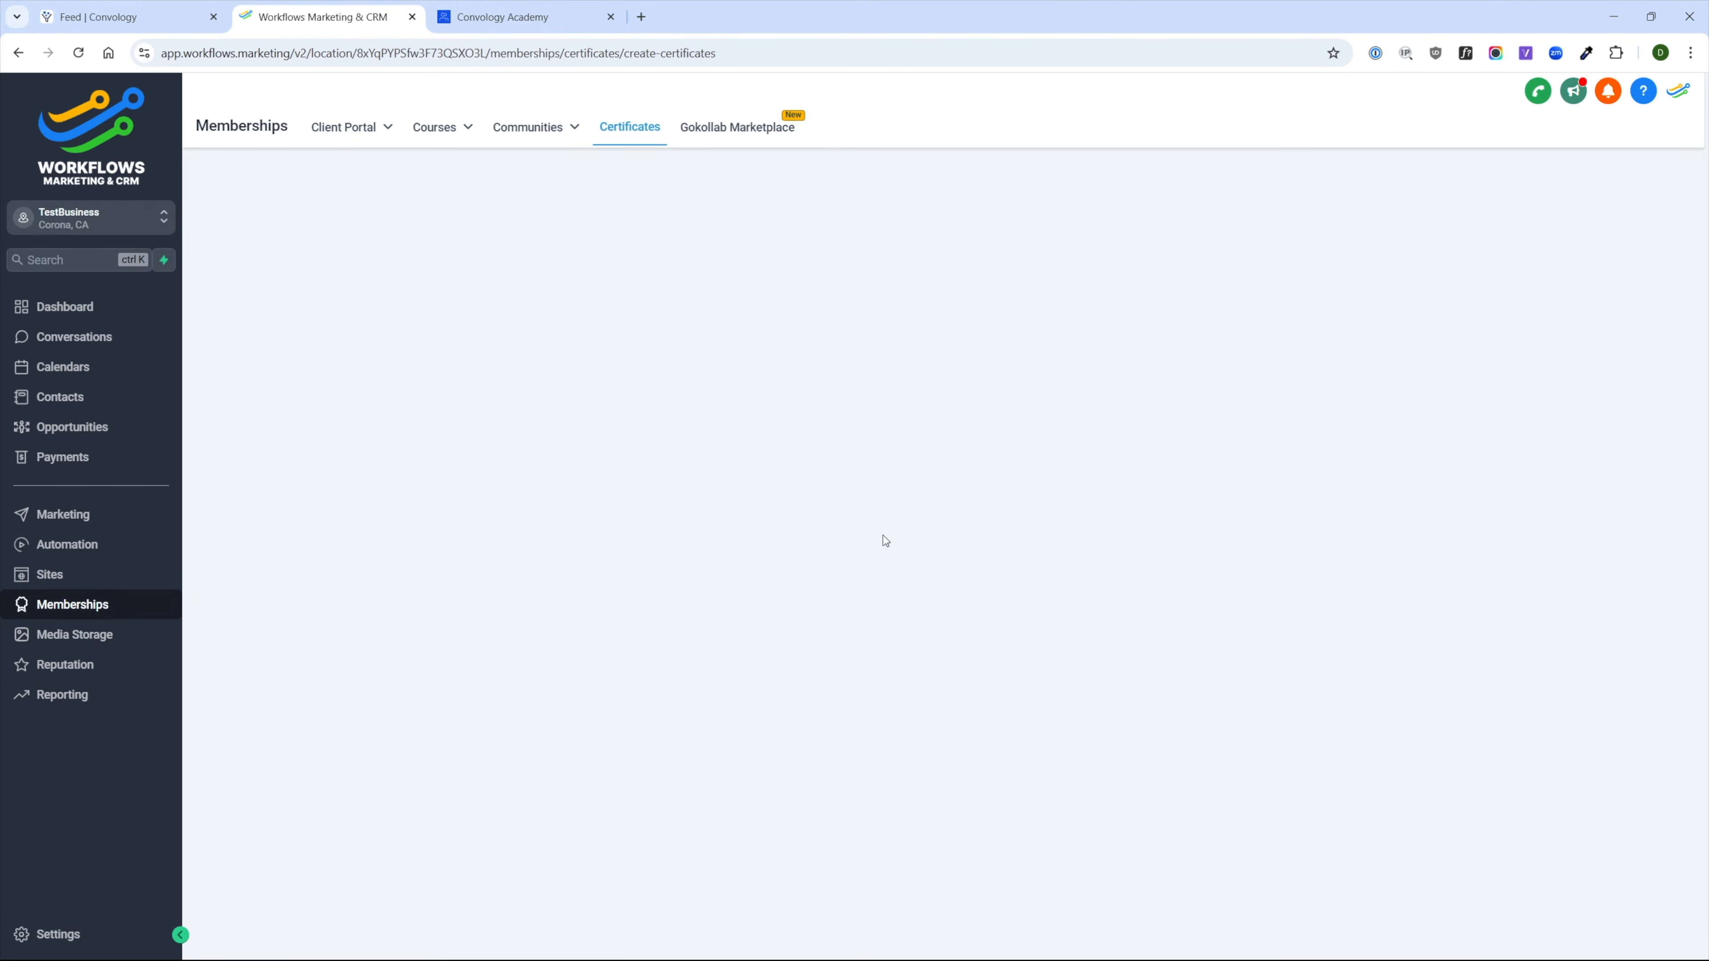
left_click(1416, 216)
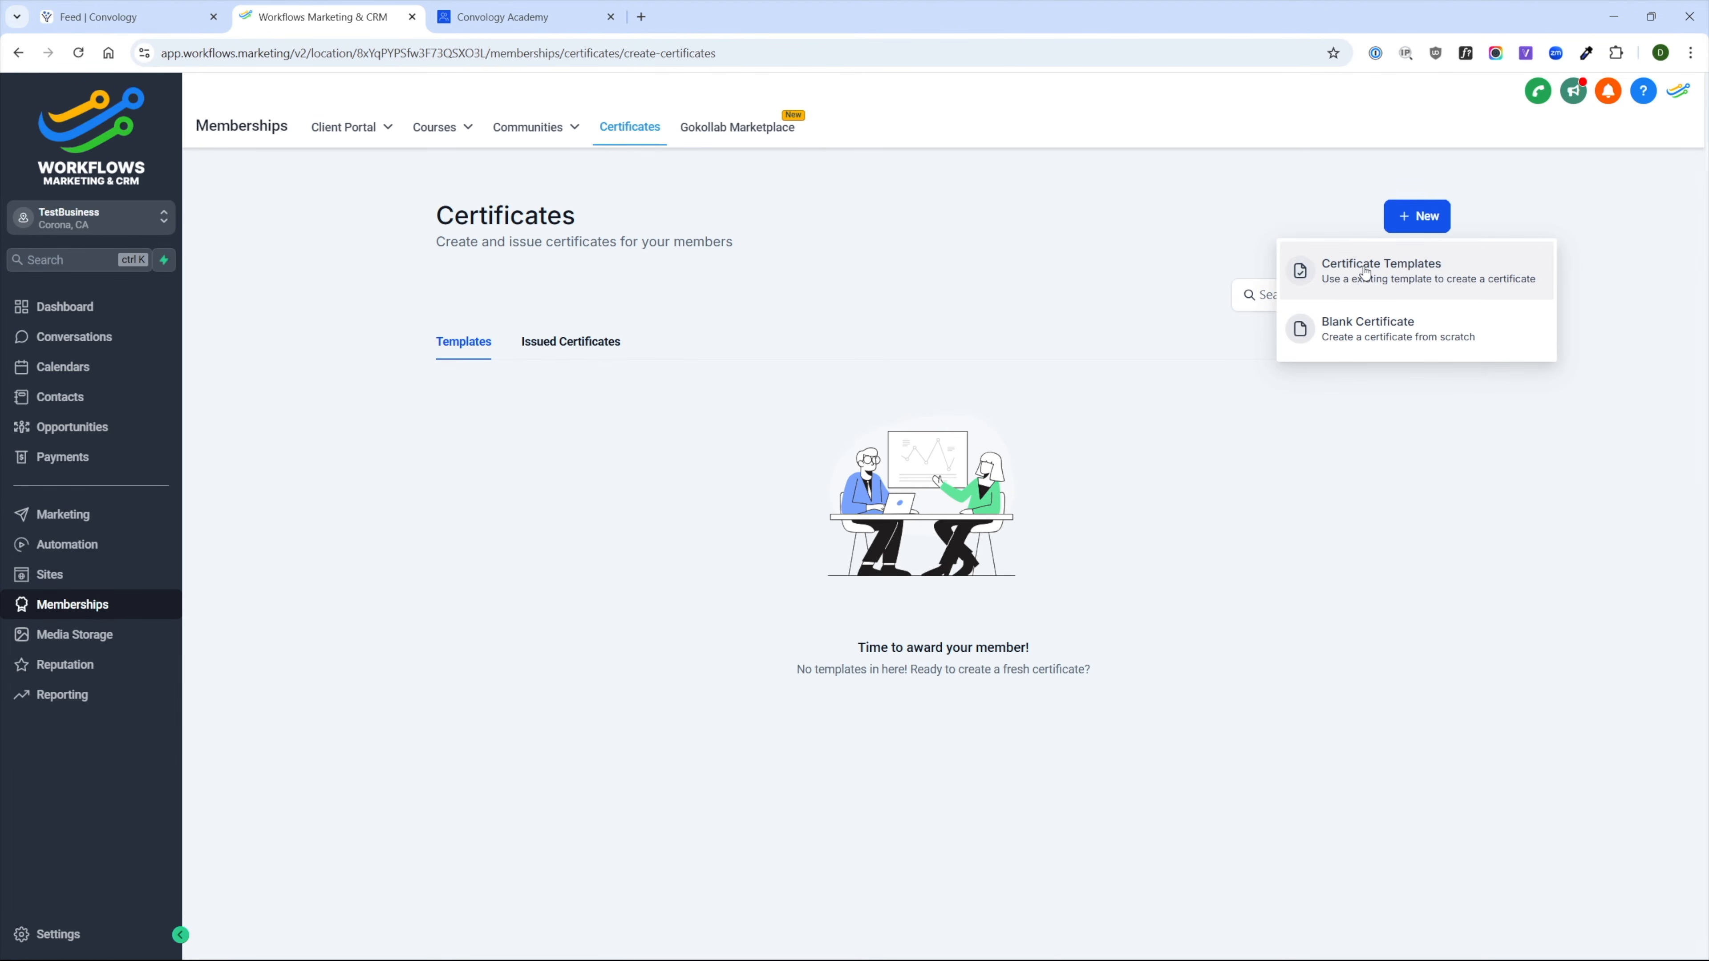
left_click(1366, 277)
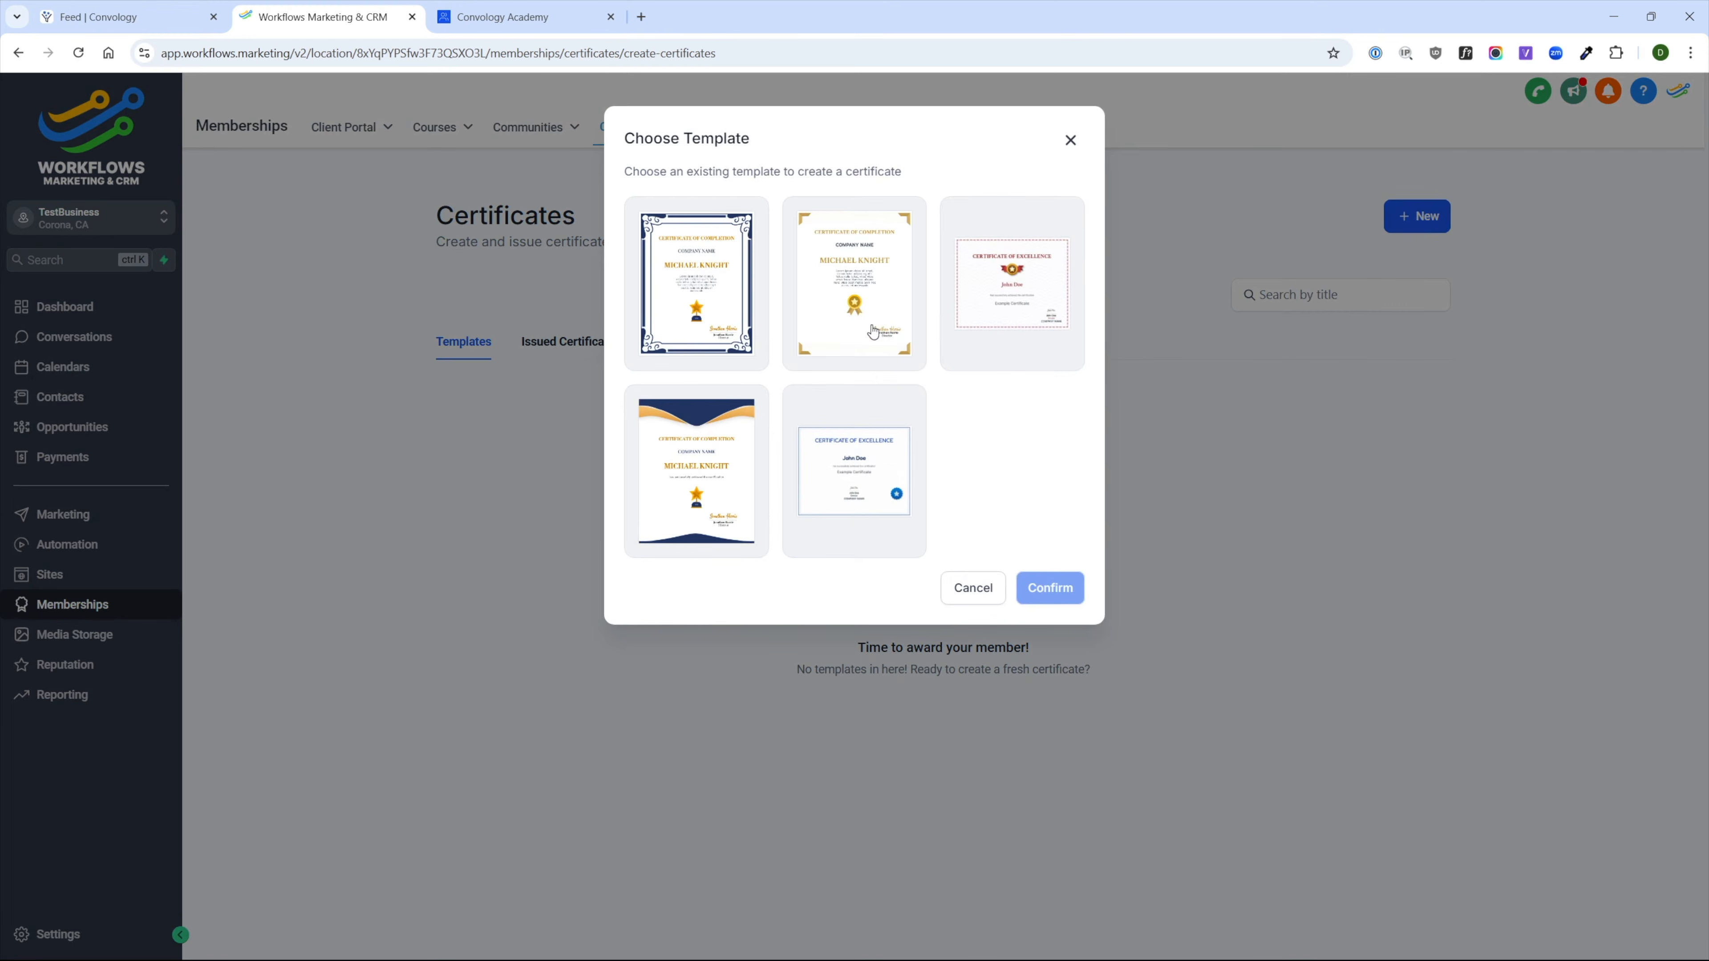
left_click(872, 476)
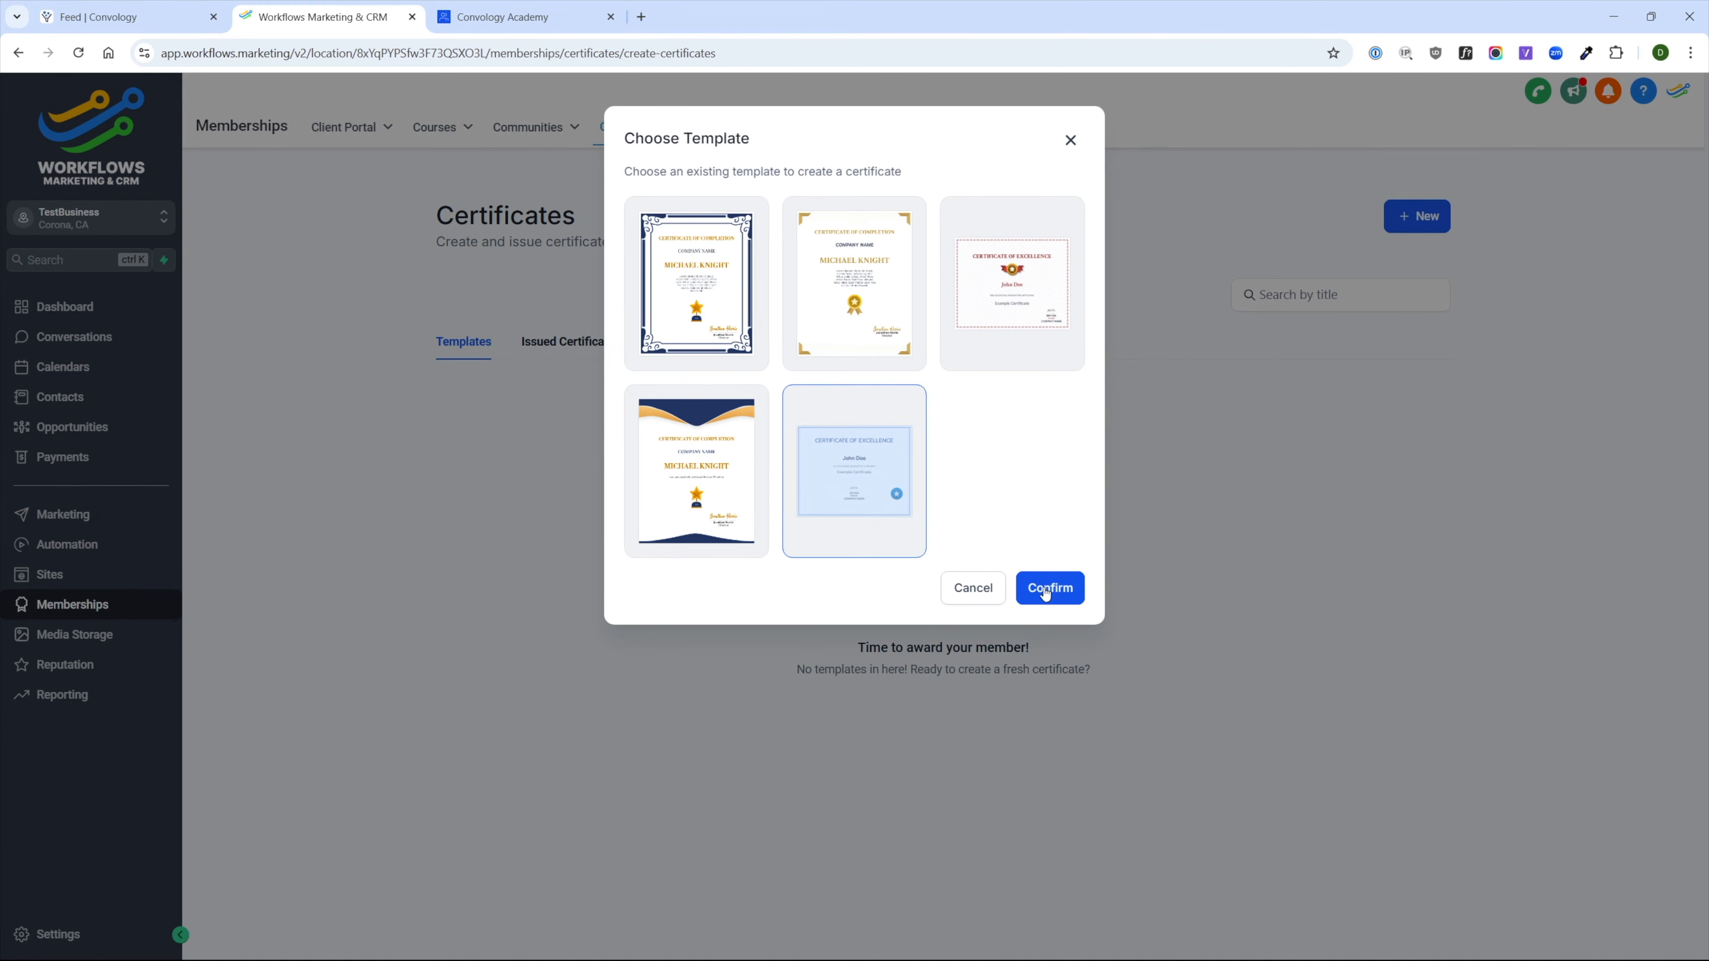
left_click(1049, 588)
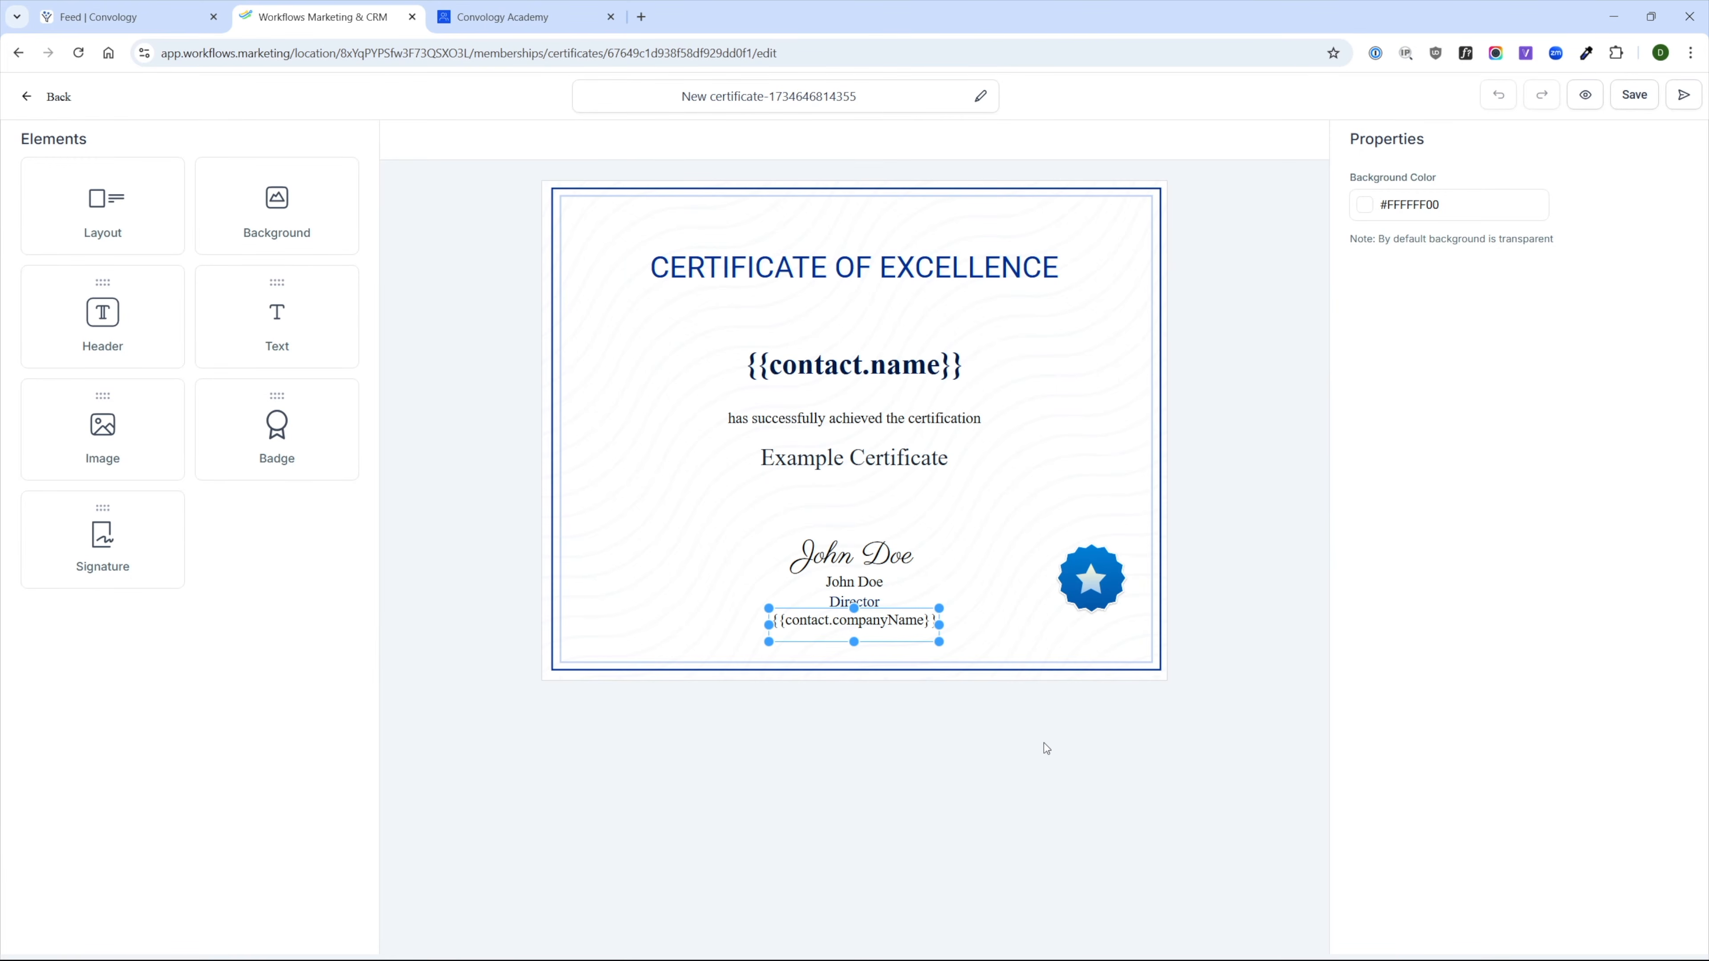
- Try the gold star trophy and red ribbon badges on the certificate and restore the round blue star badge
left_click(851, 559)
left_click(804, 420)
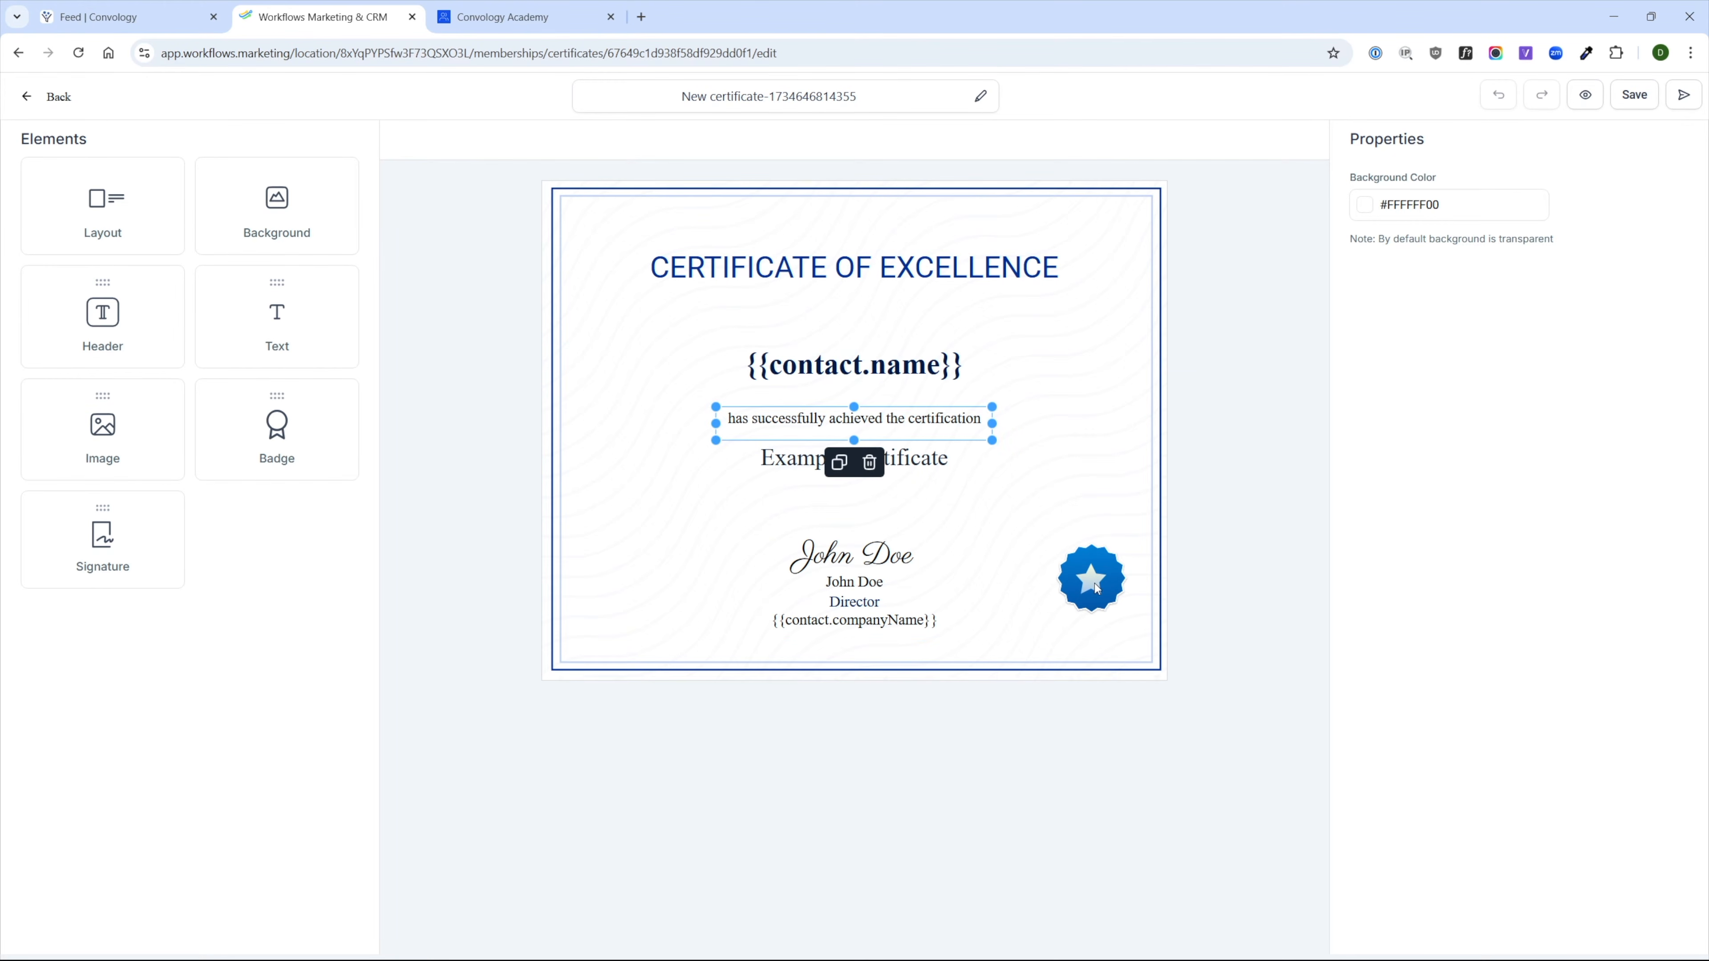
left_click(1096, 588)
left_click(1432, 315)
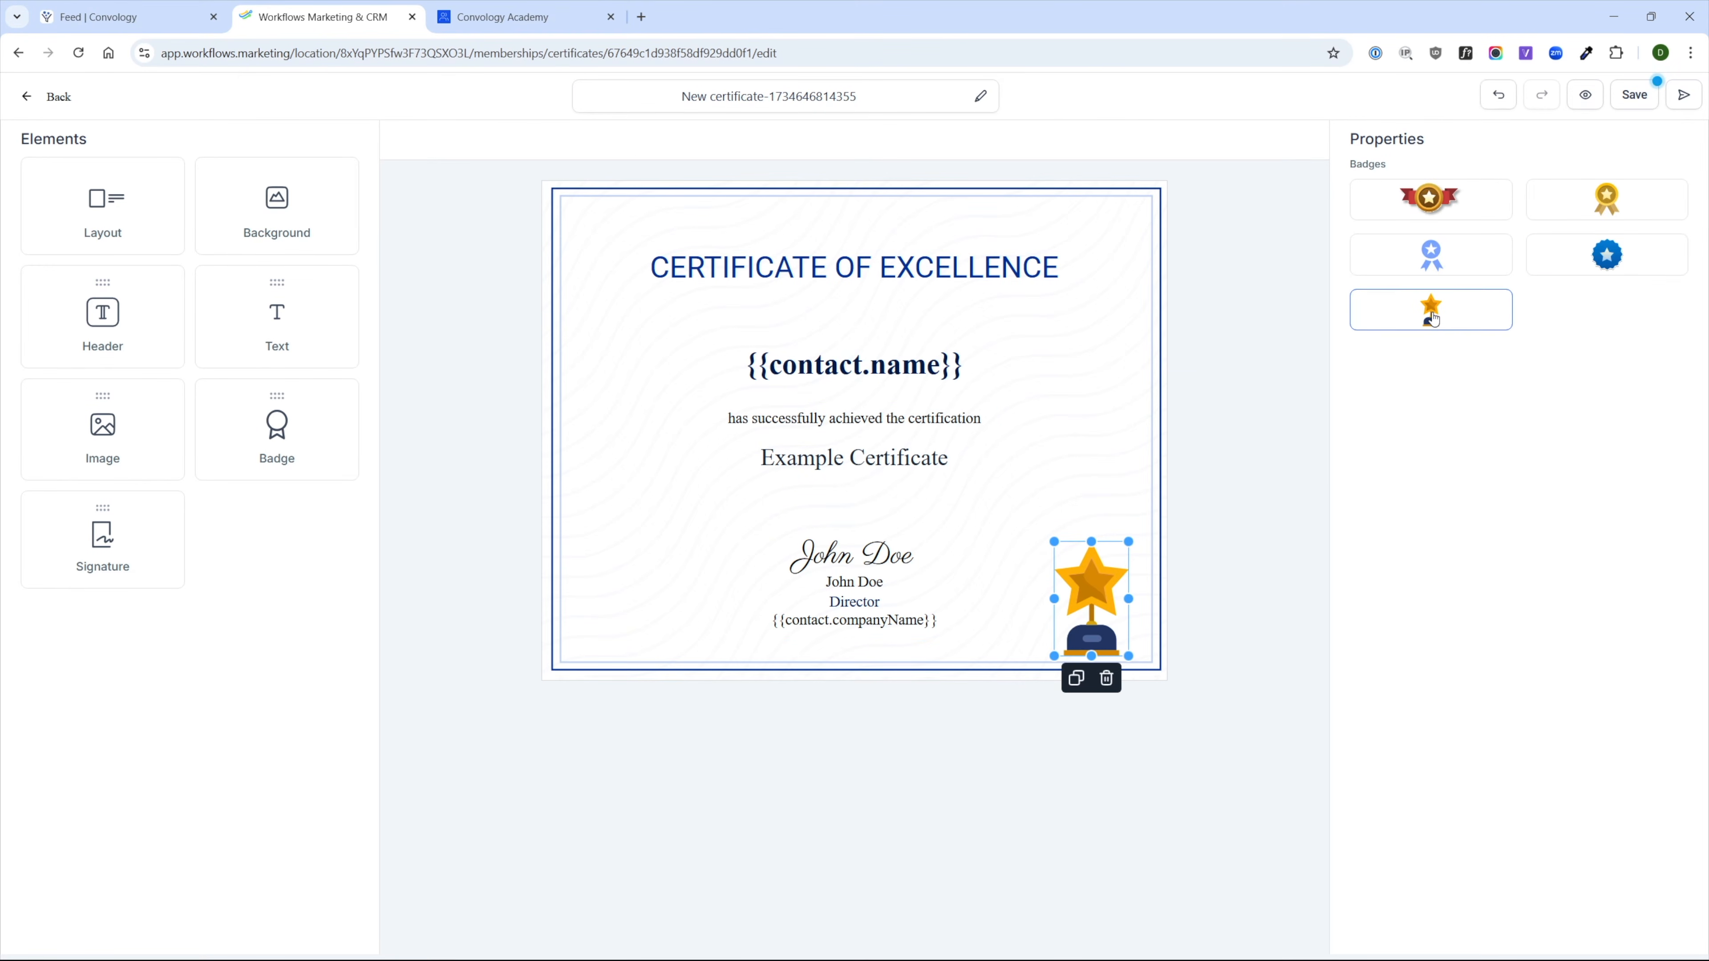
left_click(1467, 259)
left_click(1450, 206)
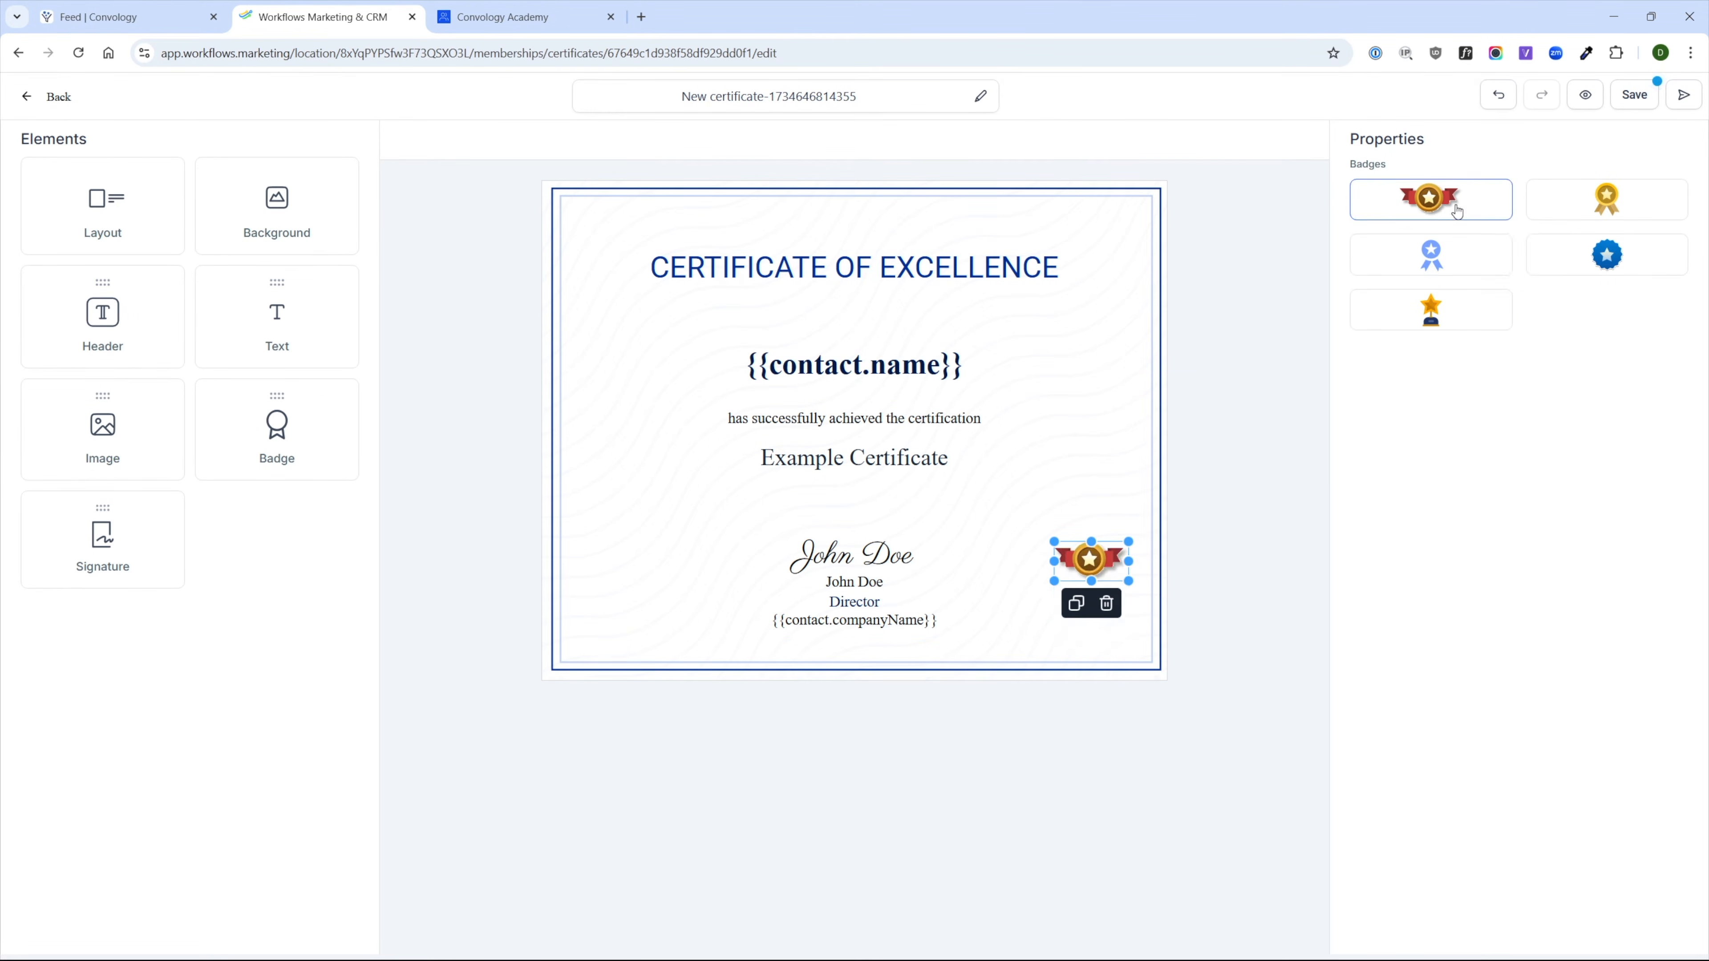
left_click(1590, 263)
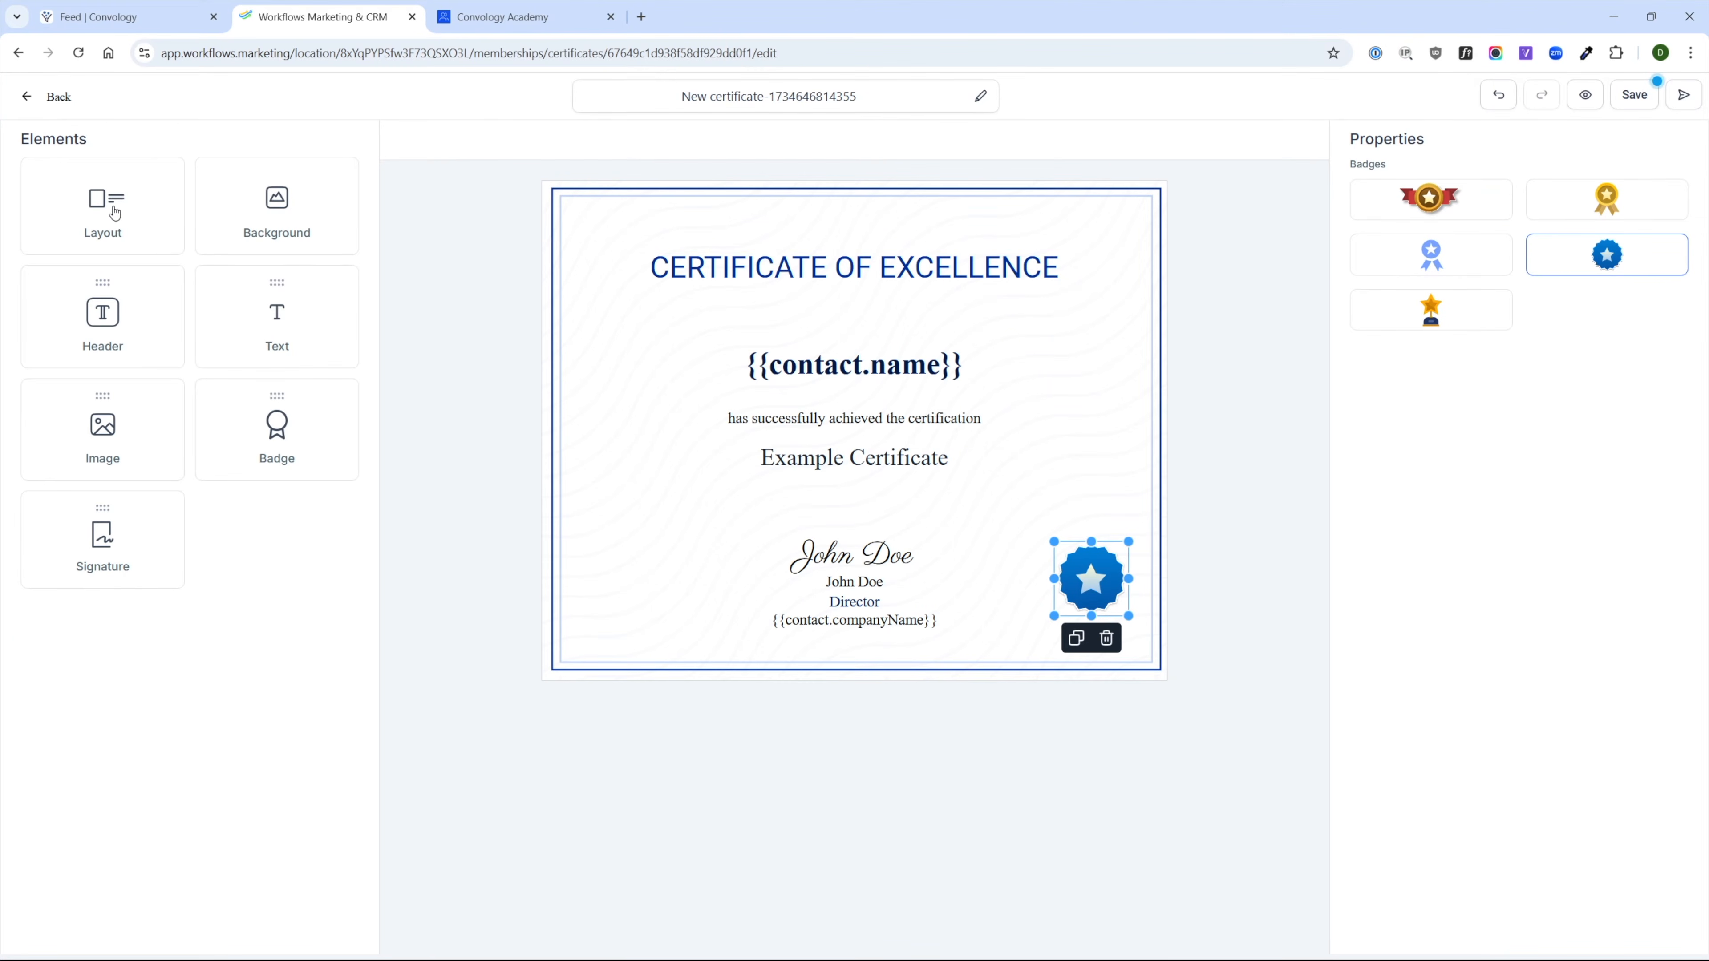
- Rename the certificate as DEMO CERT and save it
left_click(743, 263)
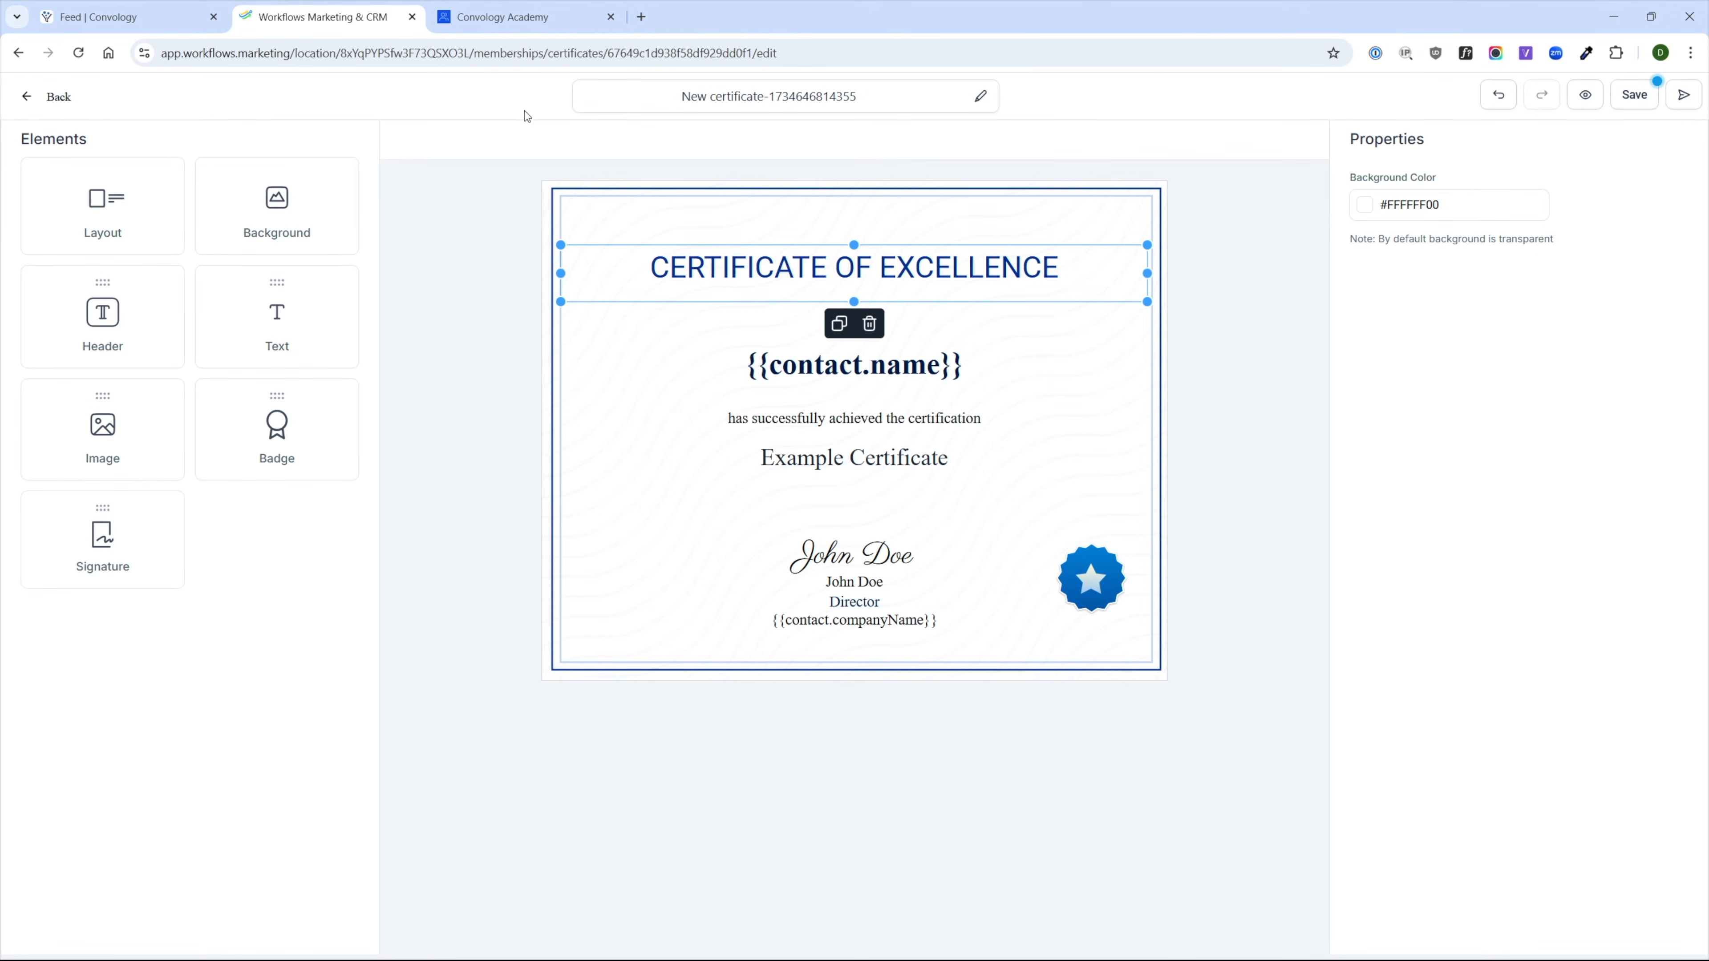
left_click_drag(897, 94, 685, 94)
type("DEMO CERT")
key("Return")
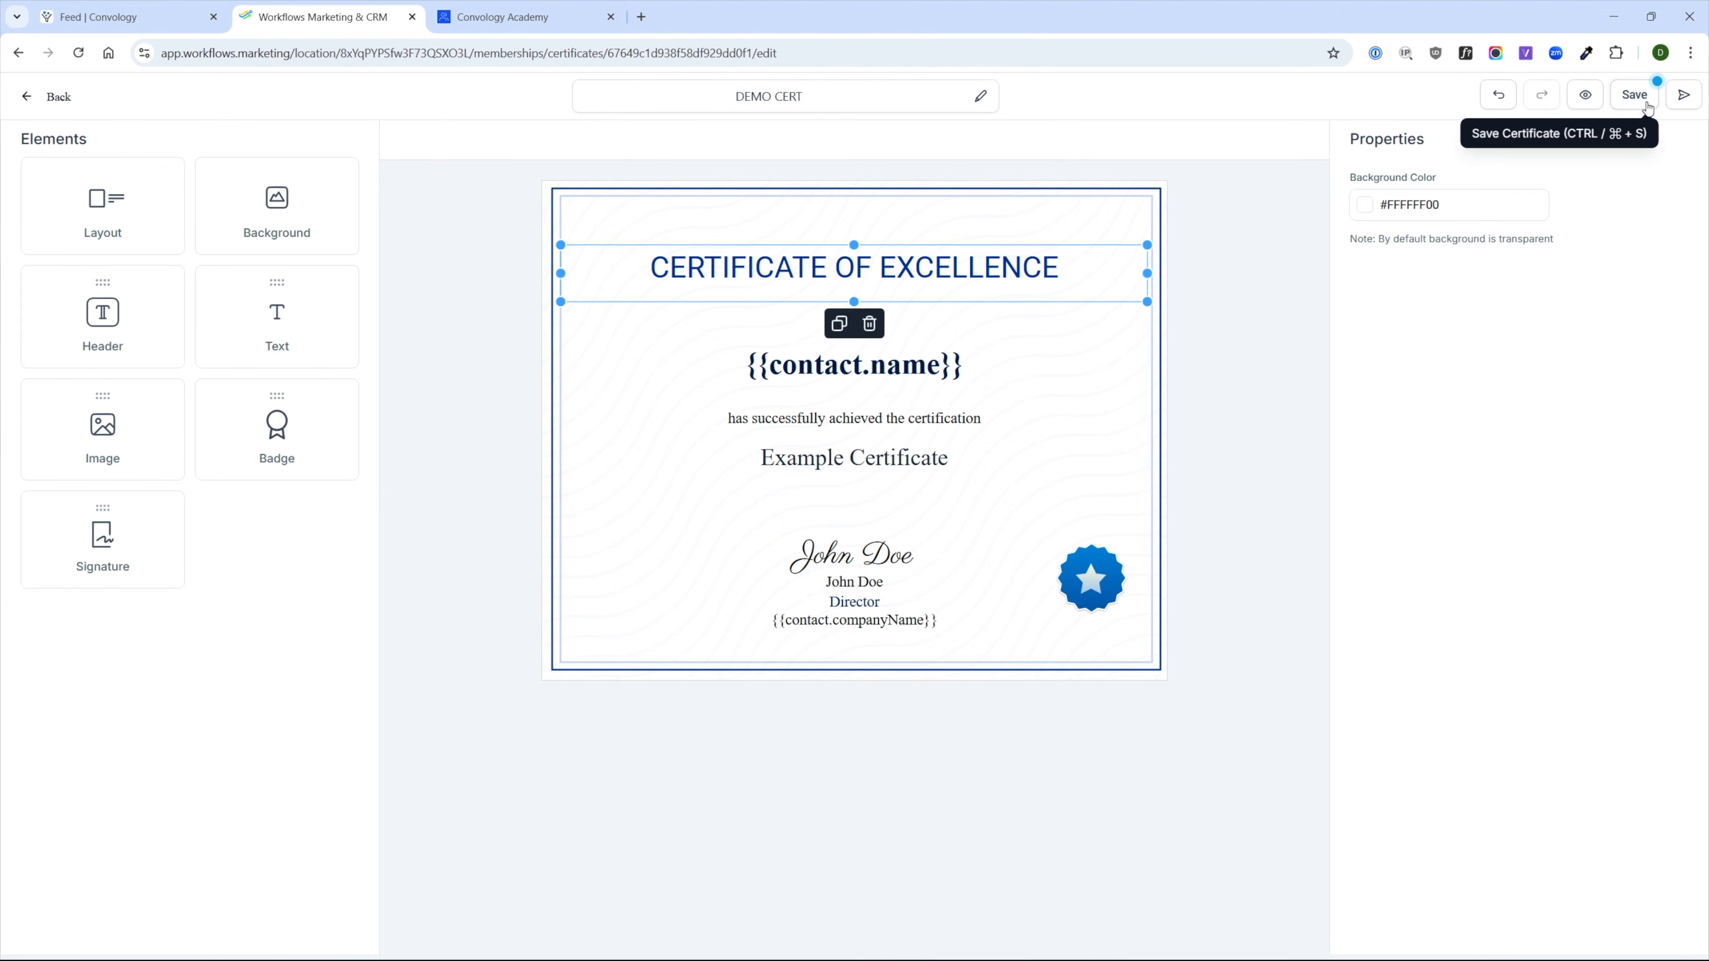
left_click(1646, 108)
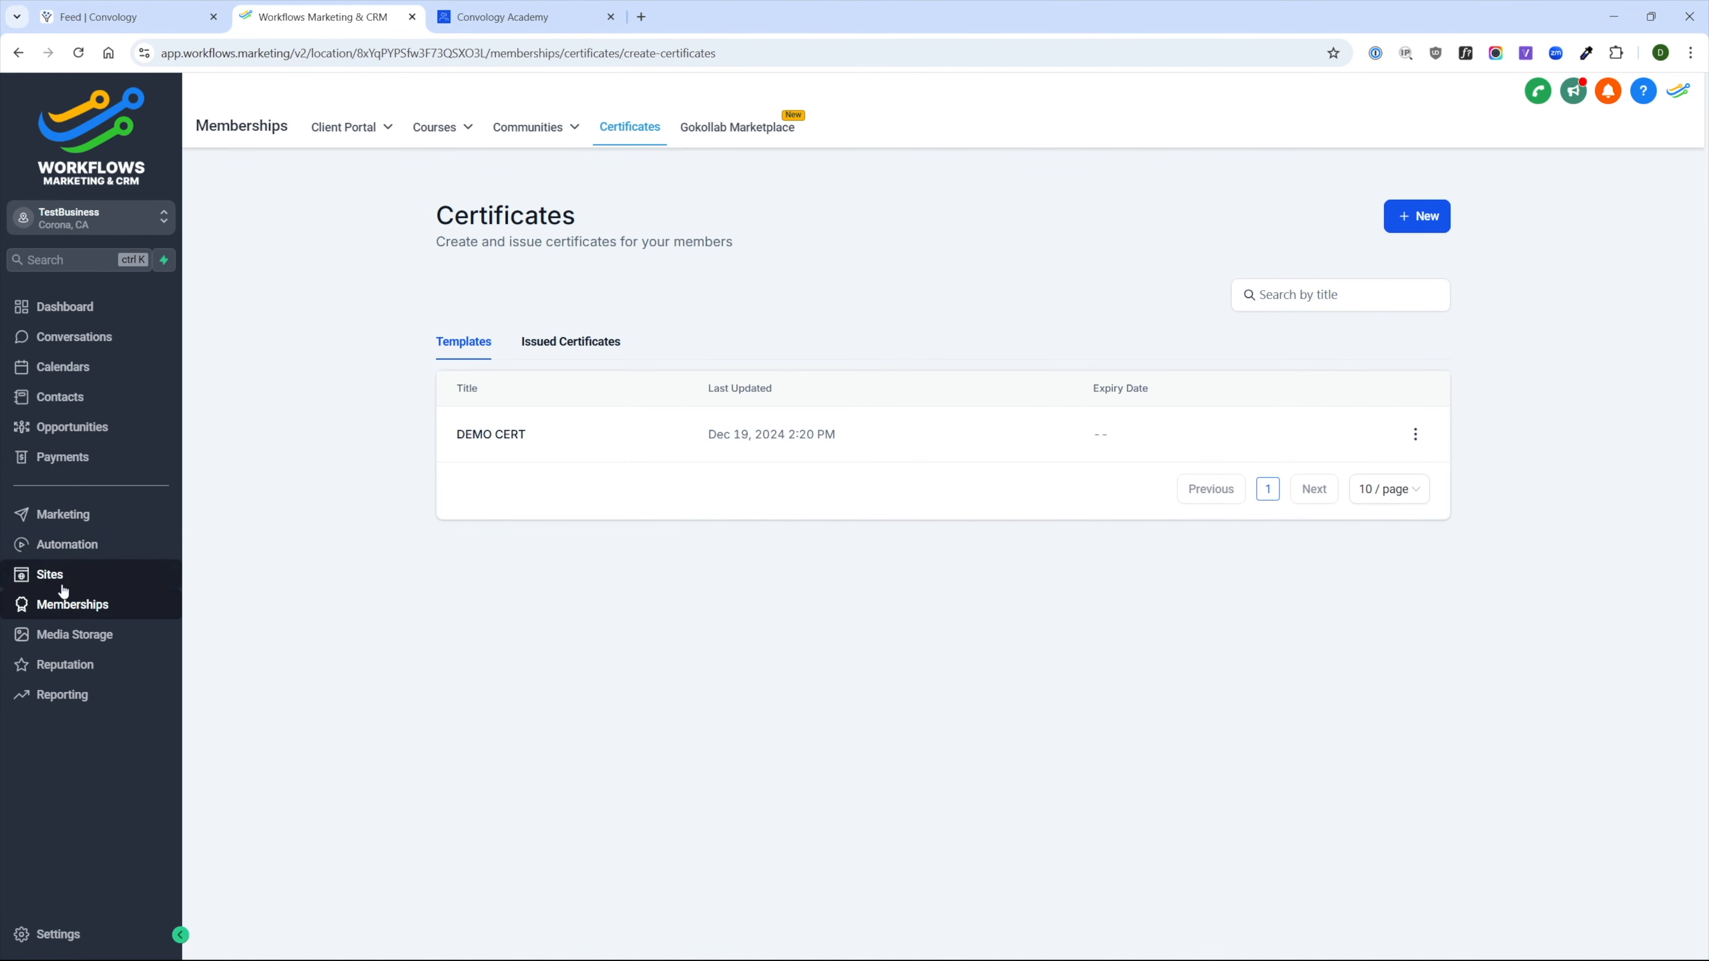
- Attach the DEMO CERT template to the Marathon Course - DEMO product as its Course Complete certificate
left_click(443, 130)
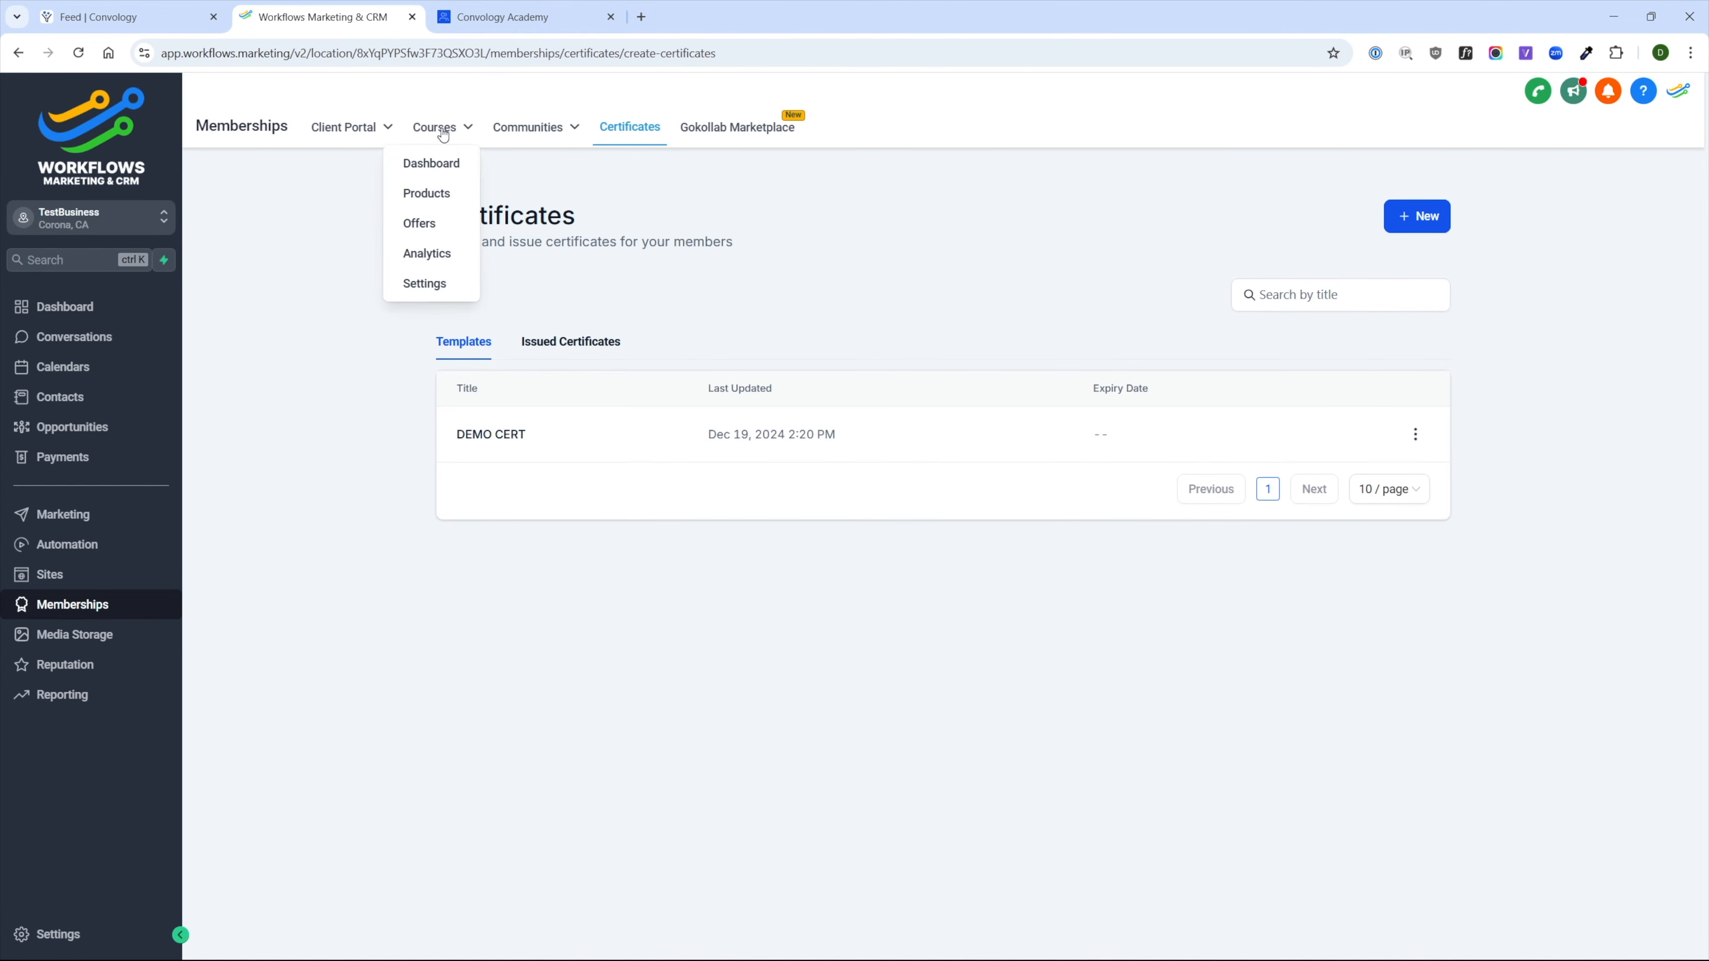
left_click(420, 196)
left_click(552, 340)
left_click(437, 385)
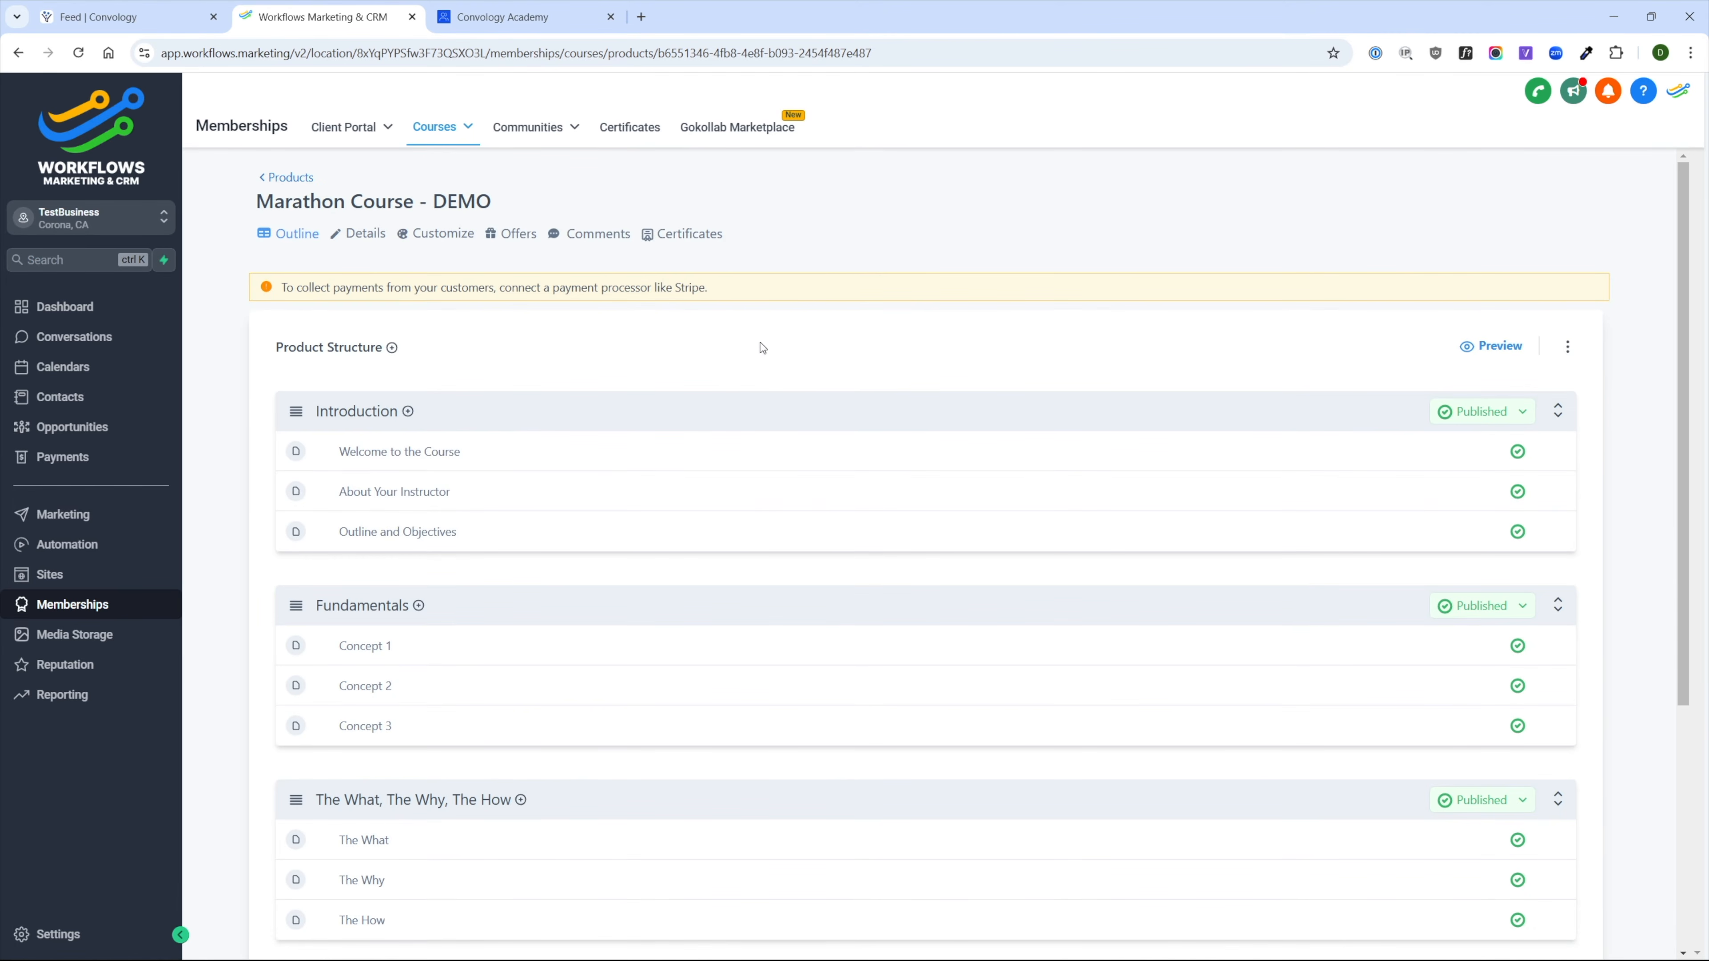
left_click(646, 234)
left_click(1568, 222)
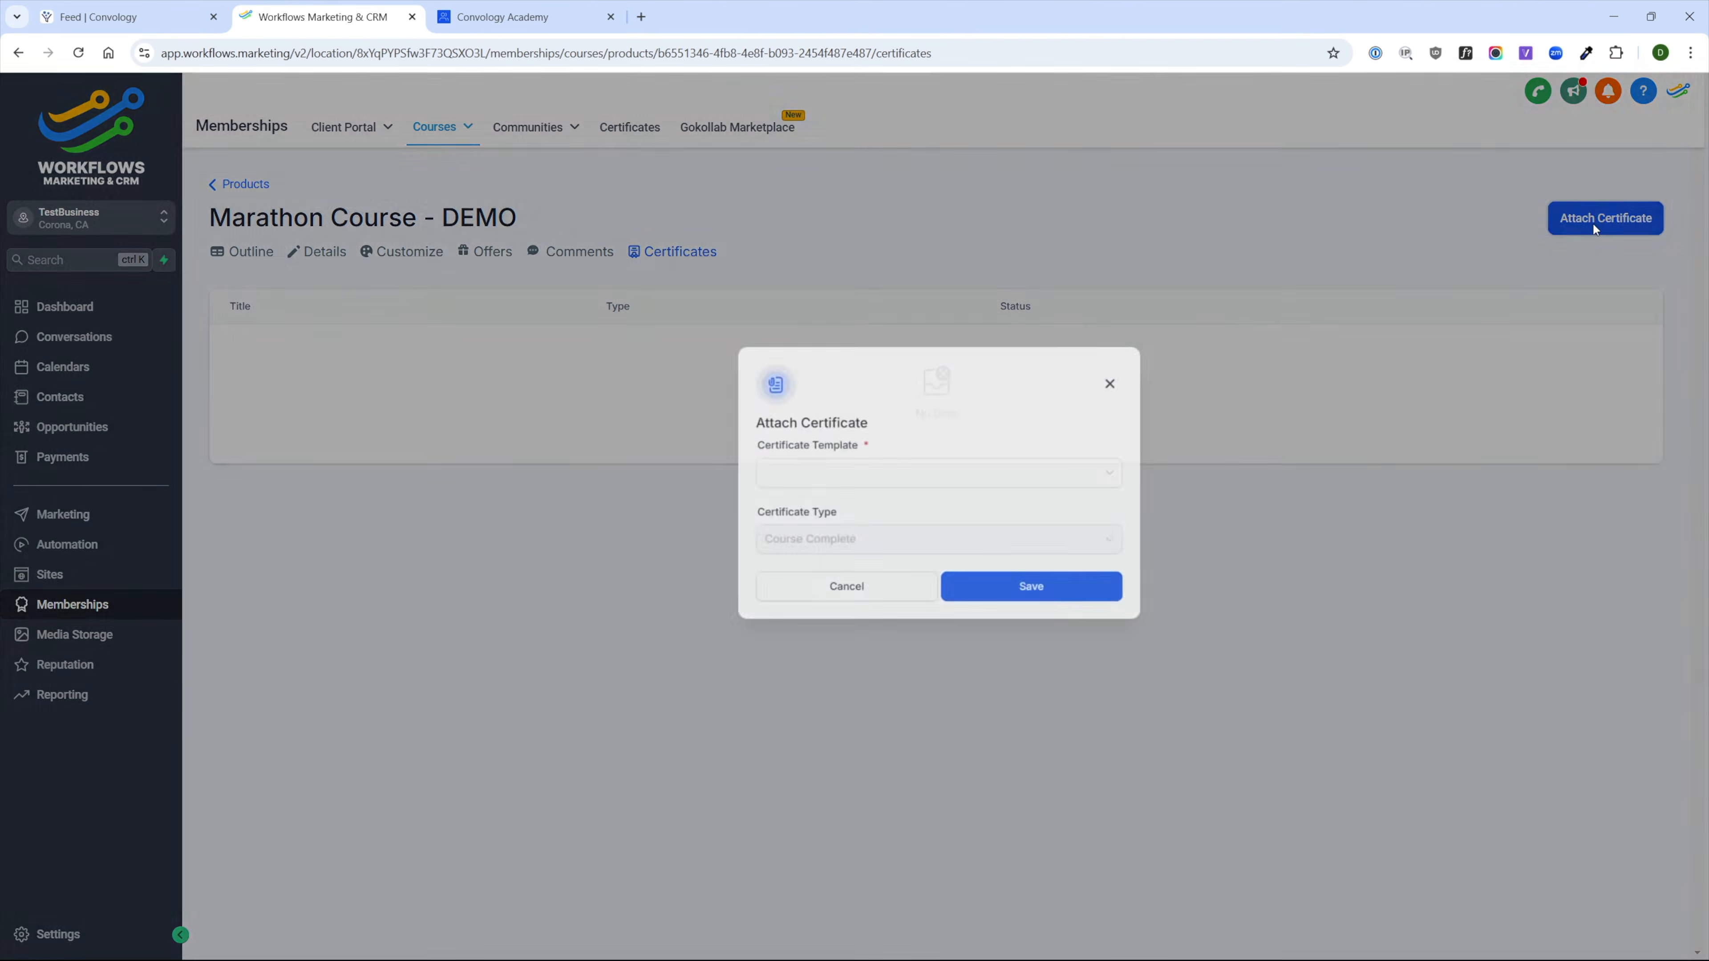
left_click(748, 507)
left_click(695, 545)
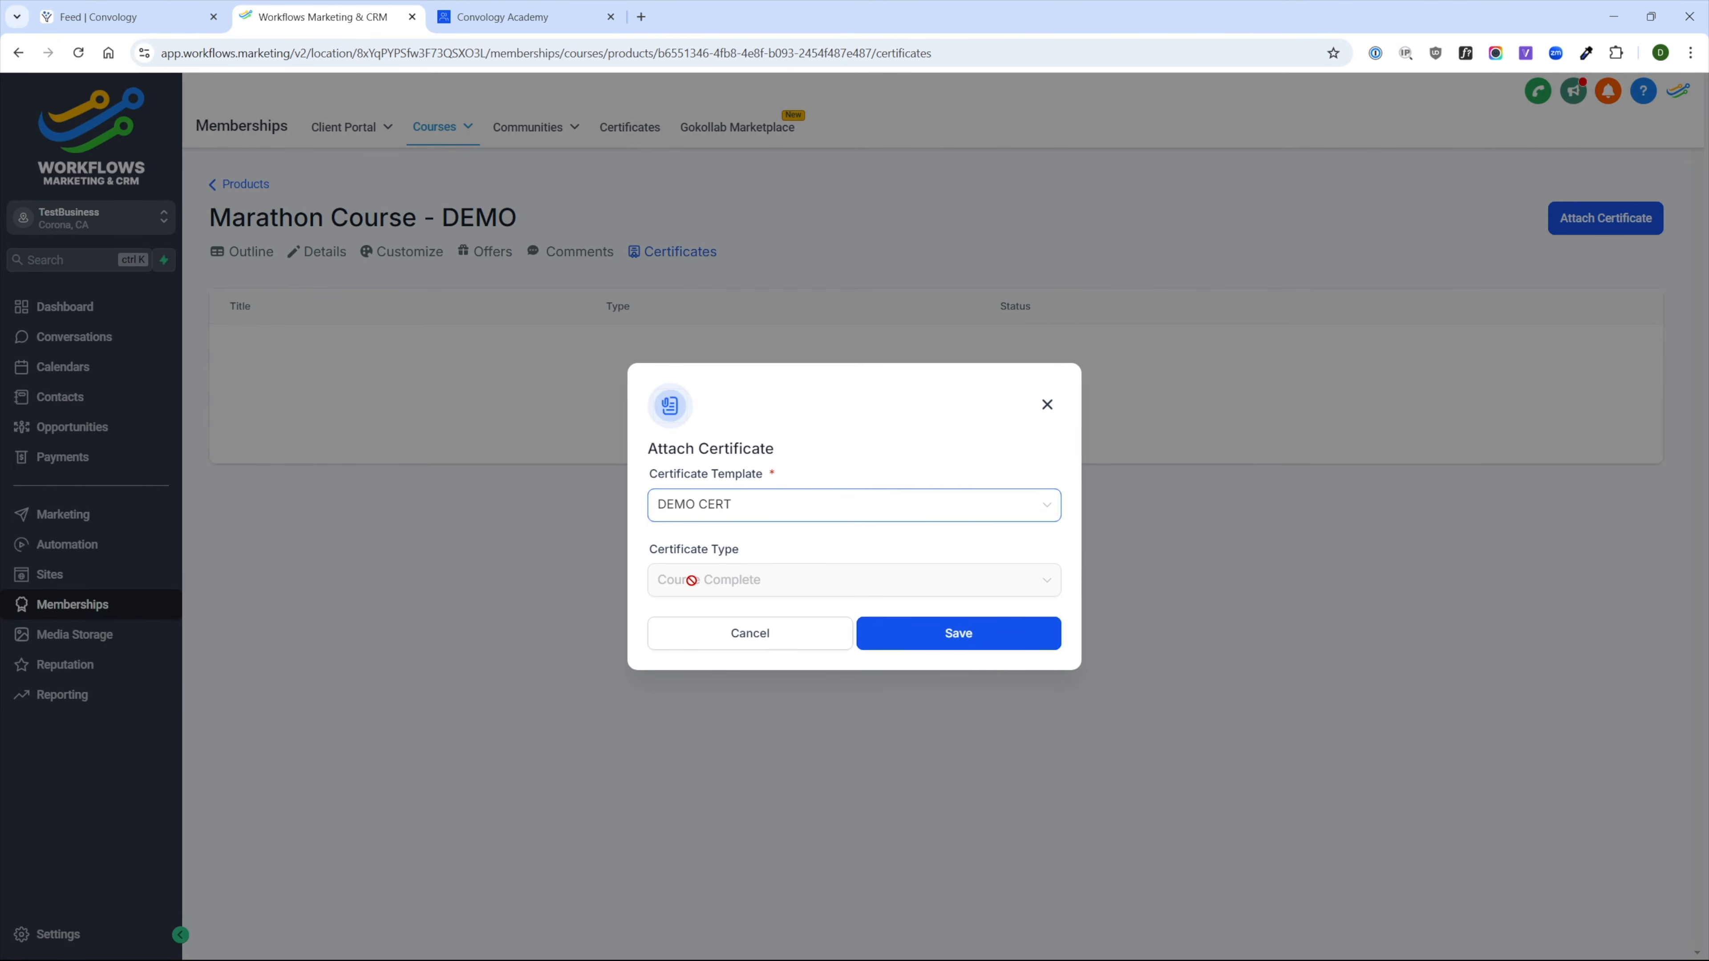
left_click(937, 637)
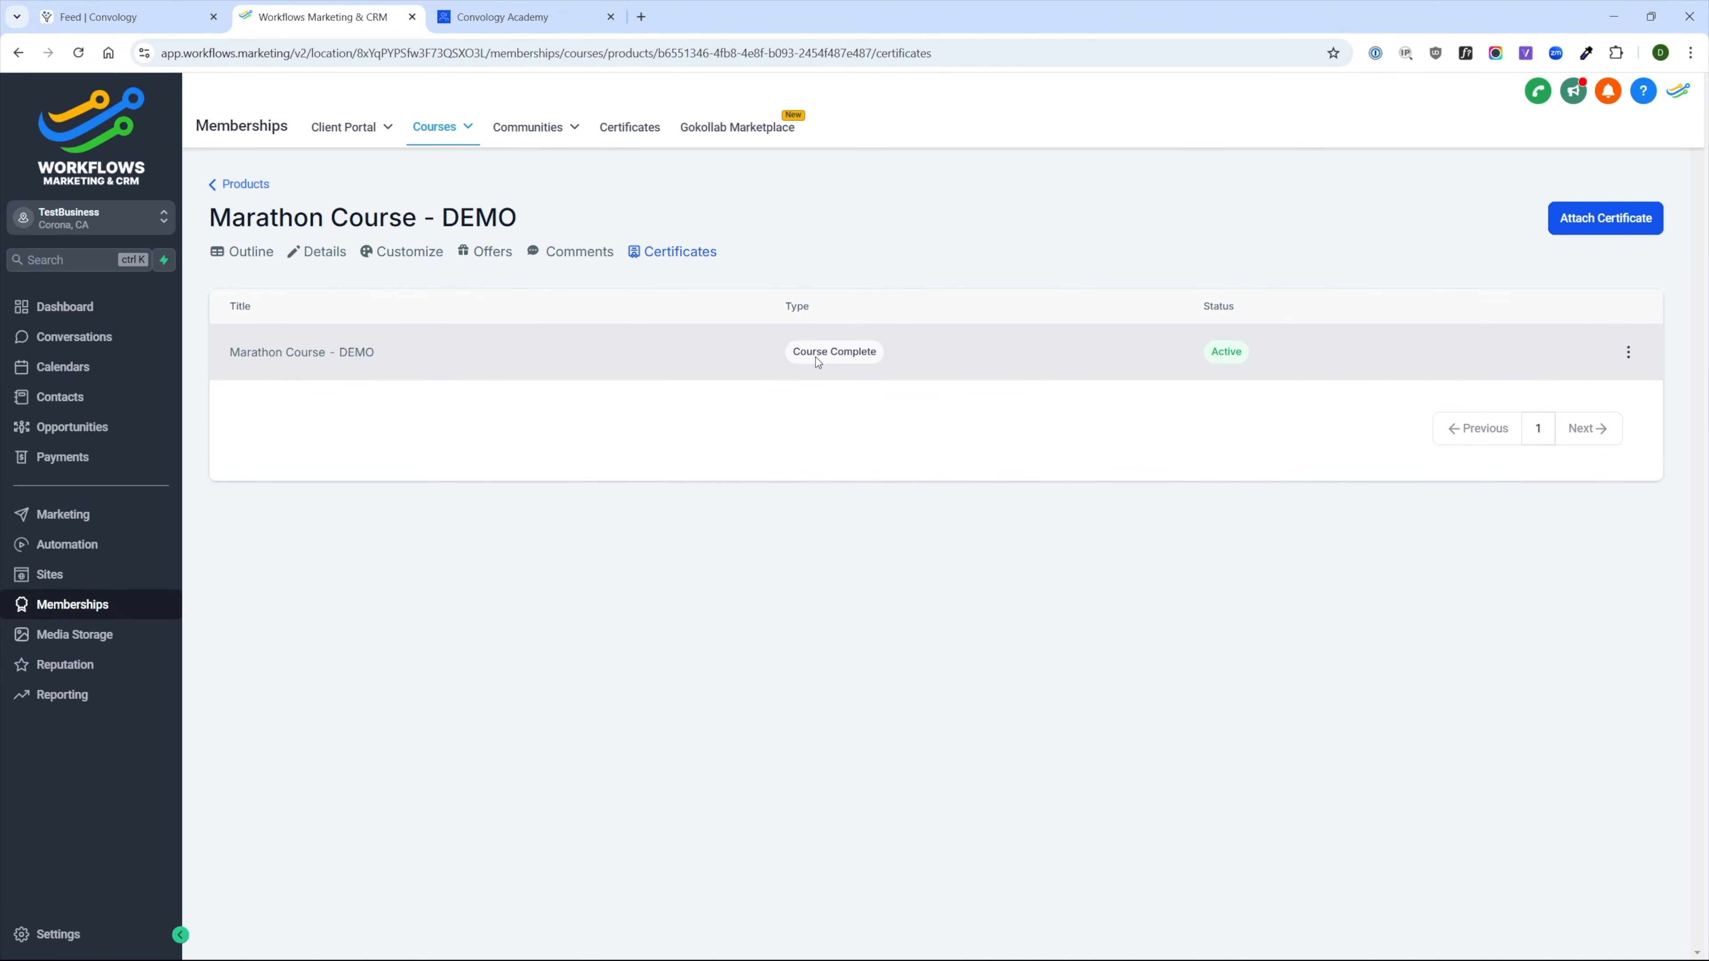
- Open the offers list of the Marathon Course - DEMO product
left_click(493, 252)
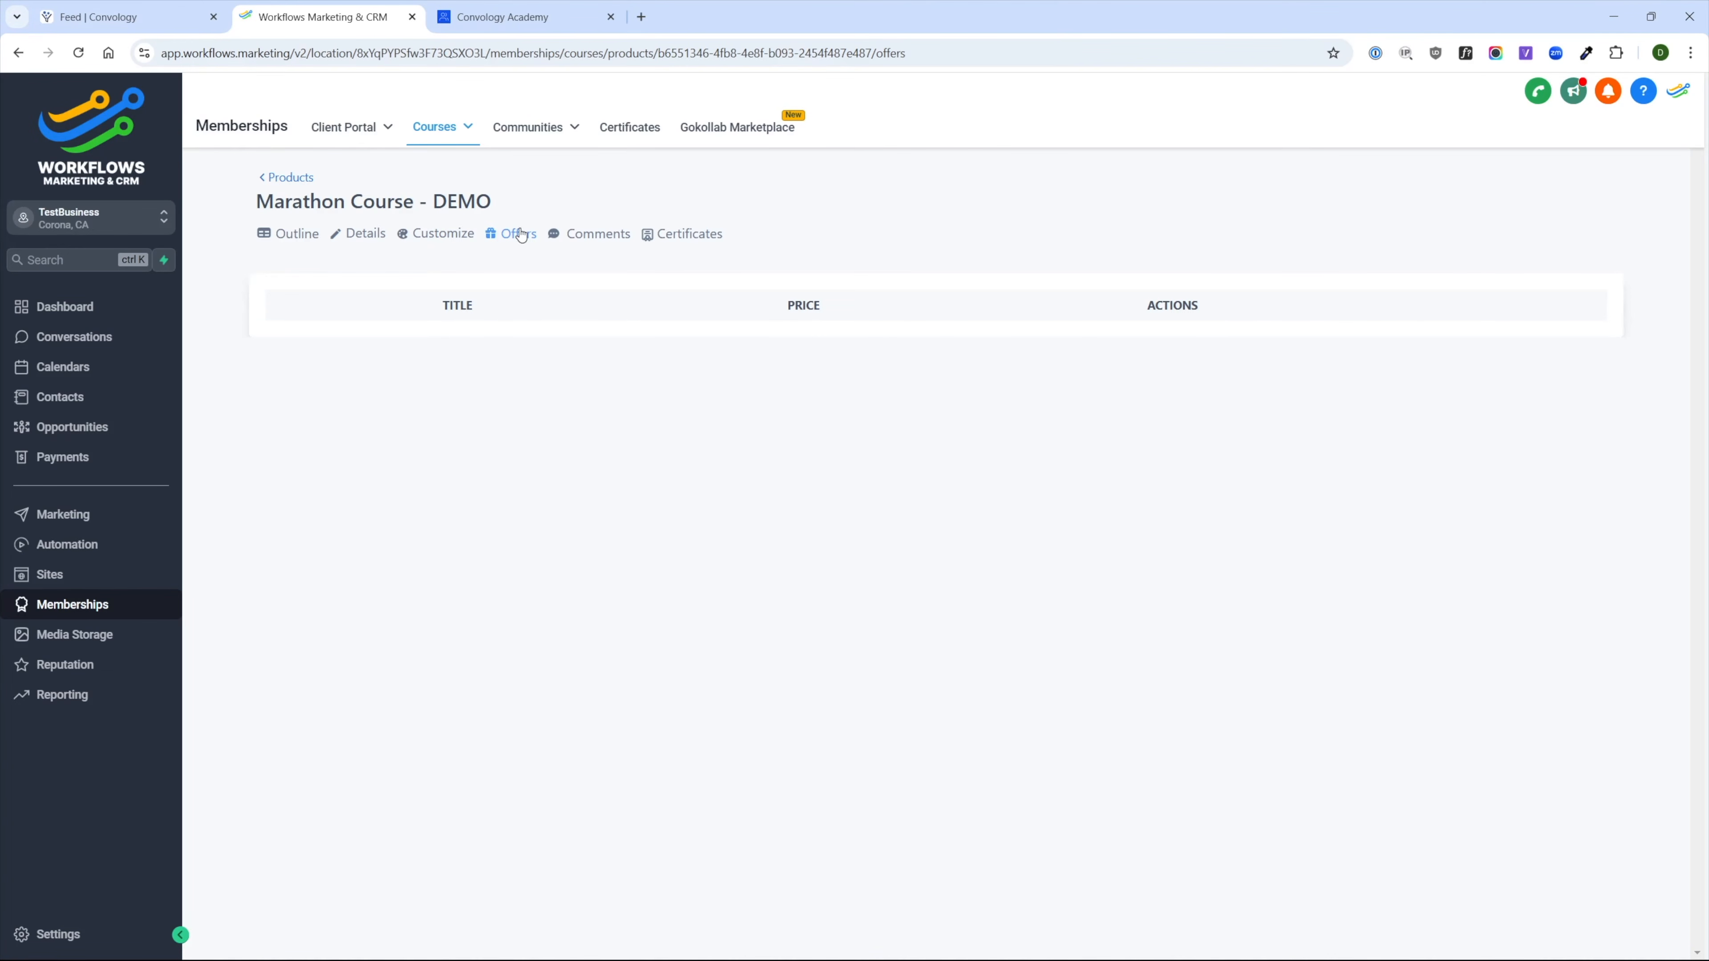
- From the list of all course offers, start a new offer titled Marathon Course that includes the Sprint Course - DEMO product
mouse_move(434, 128)
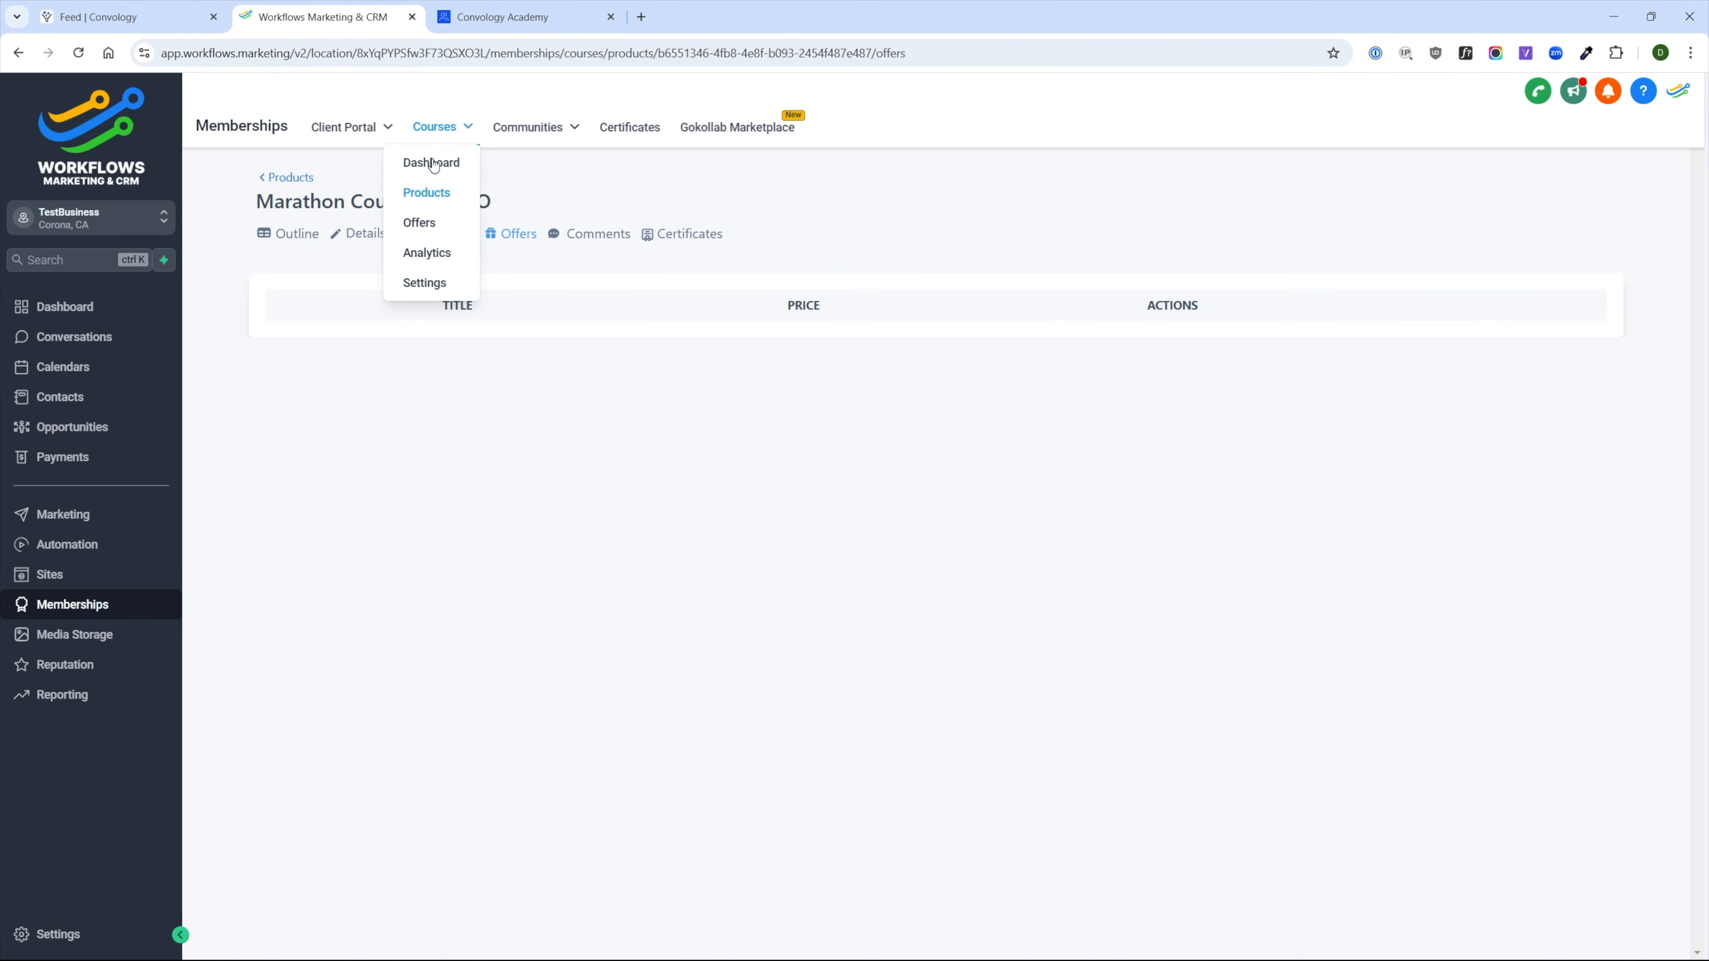
left_click(421, 224)
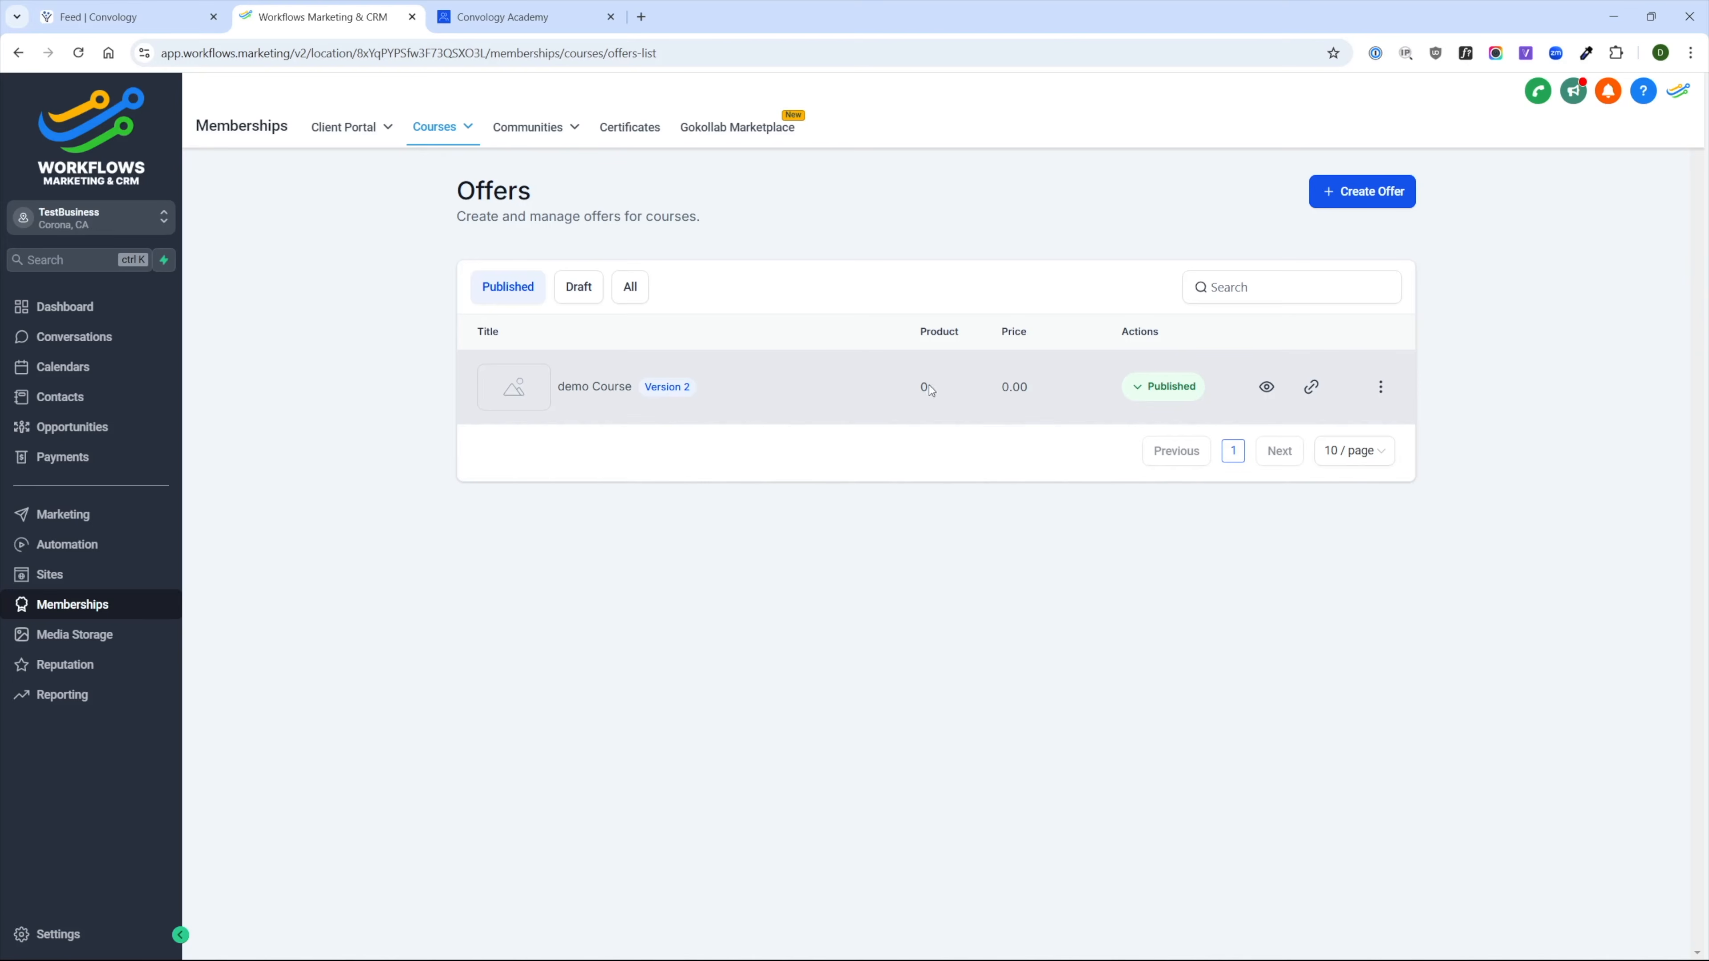
left_click(1383, 389)
left_click(1226, 519)
left_click(1366, 195)
left_click(784, 302)
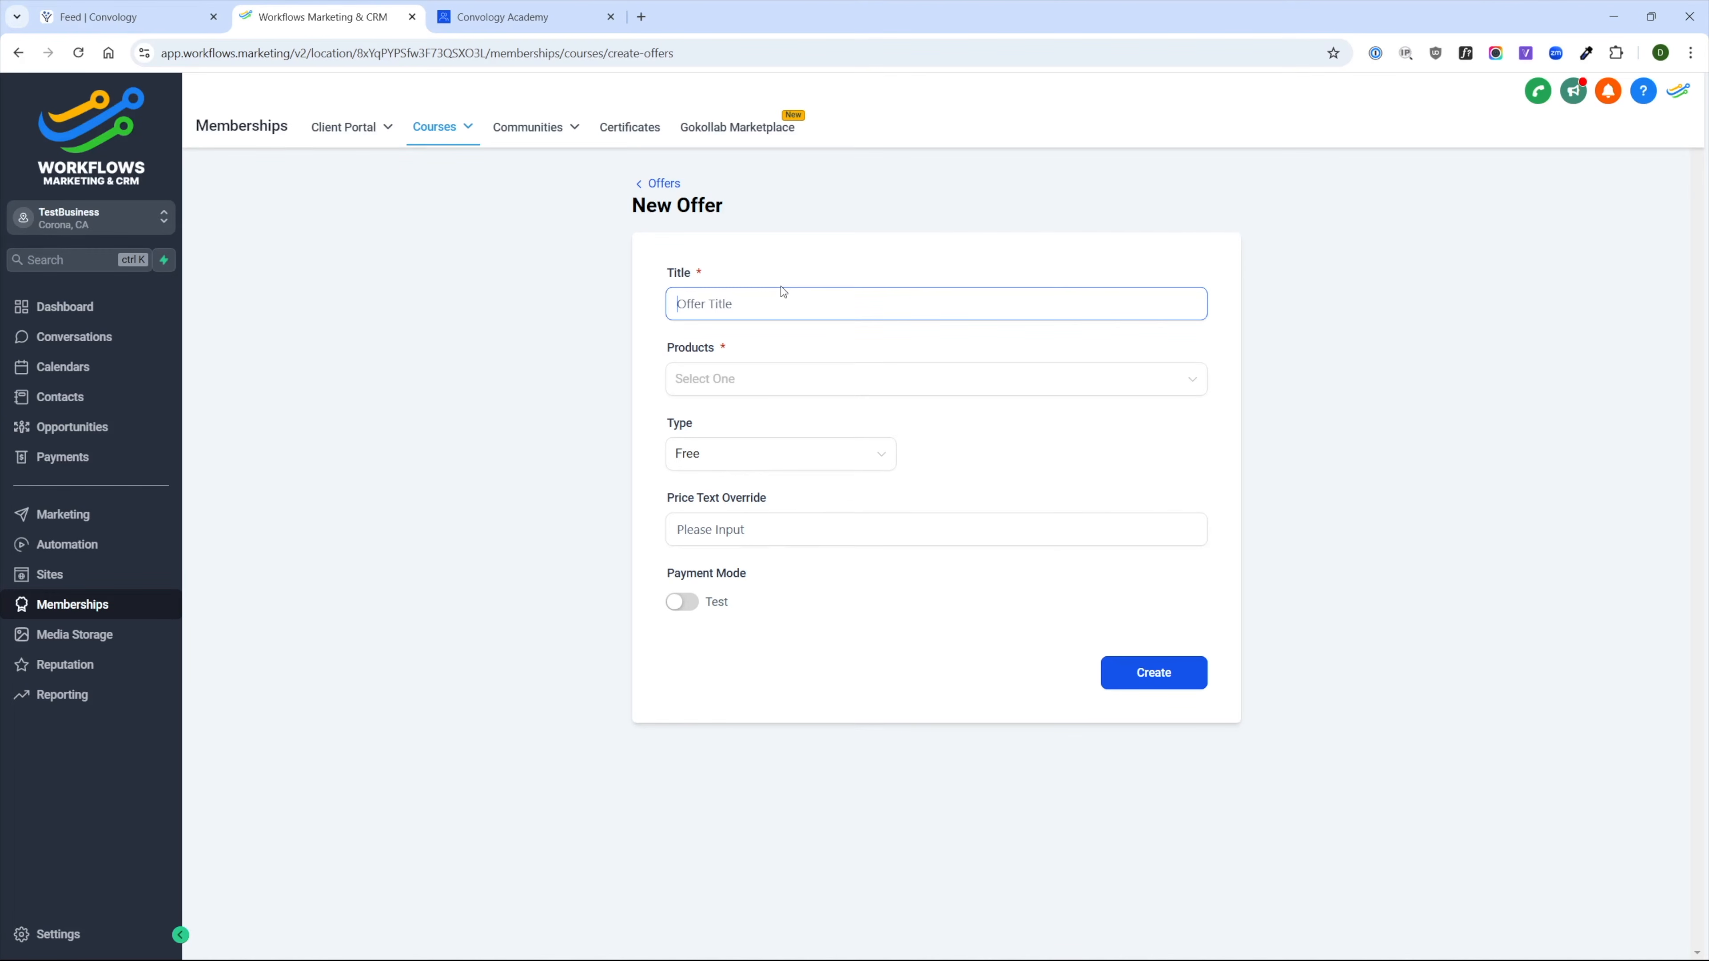
type("Marathon Course")
left_click(736, 379)
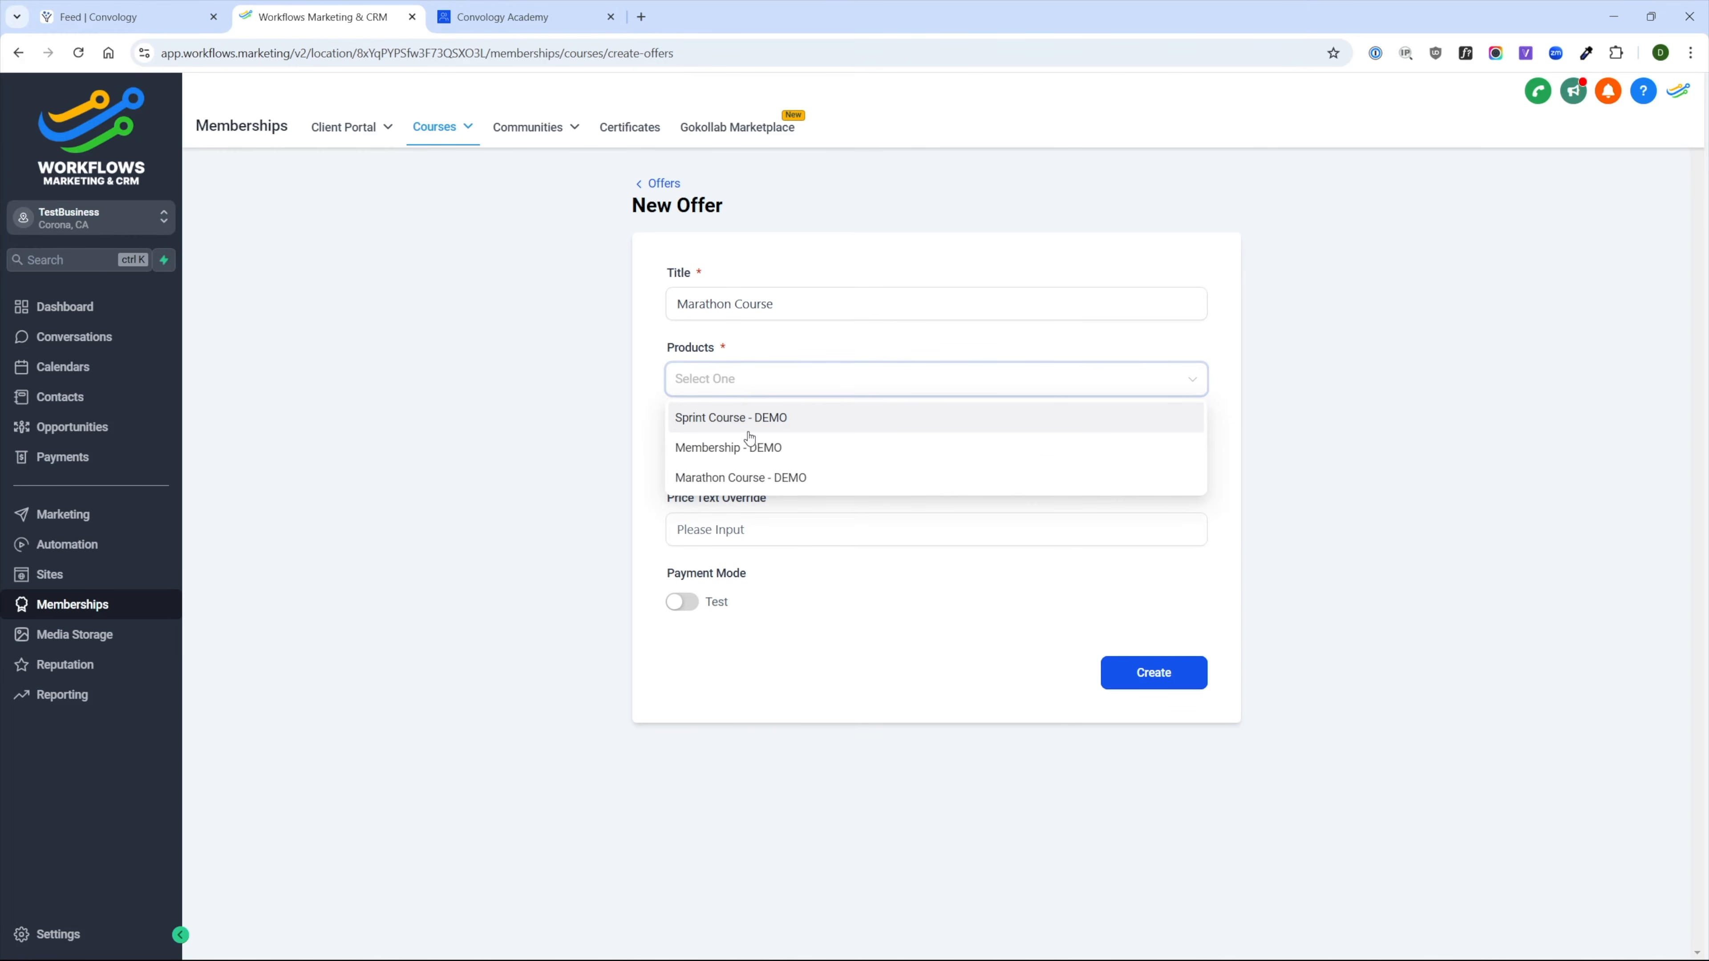
left_click(735, 418)
- Retitle the new offer All Access Pass and add the Membership - DEMO and Marathon Course - DEMO products to it
left_click_drag(775, 305, 645, 300)
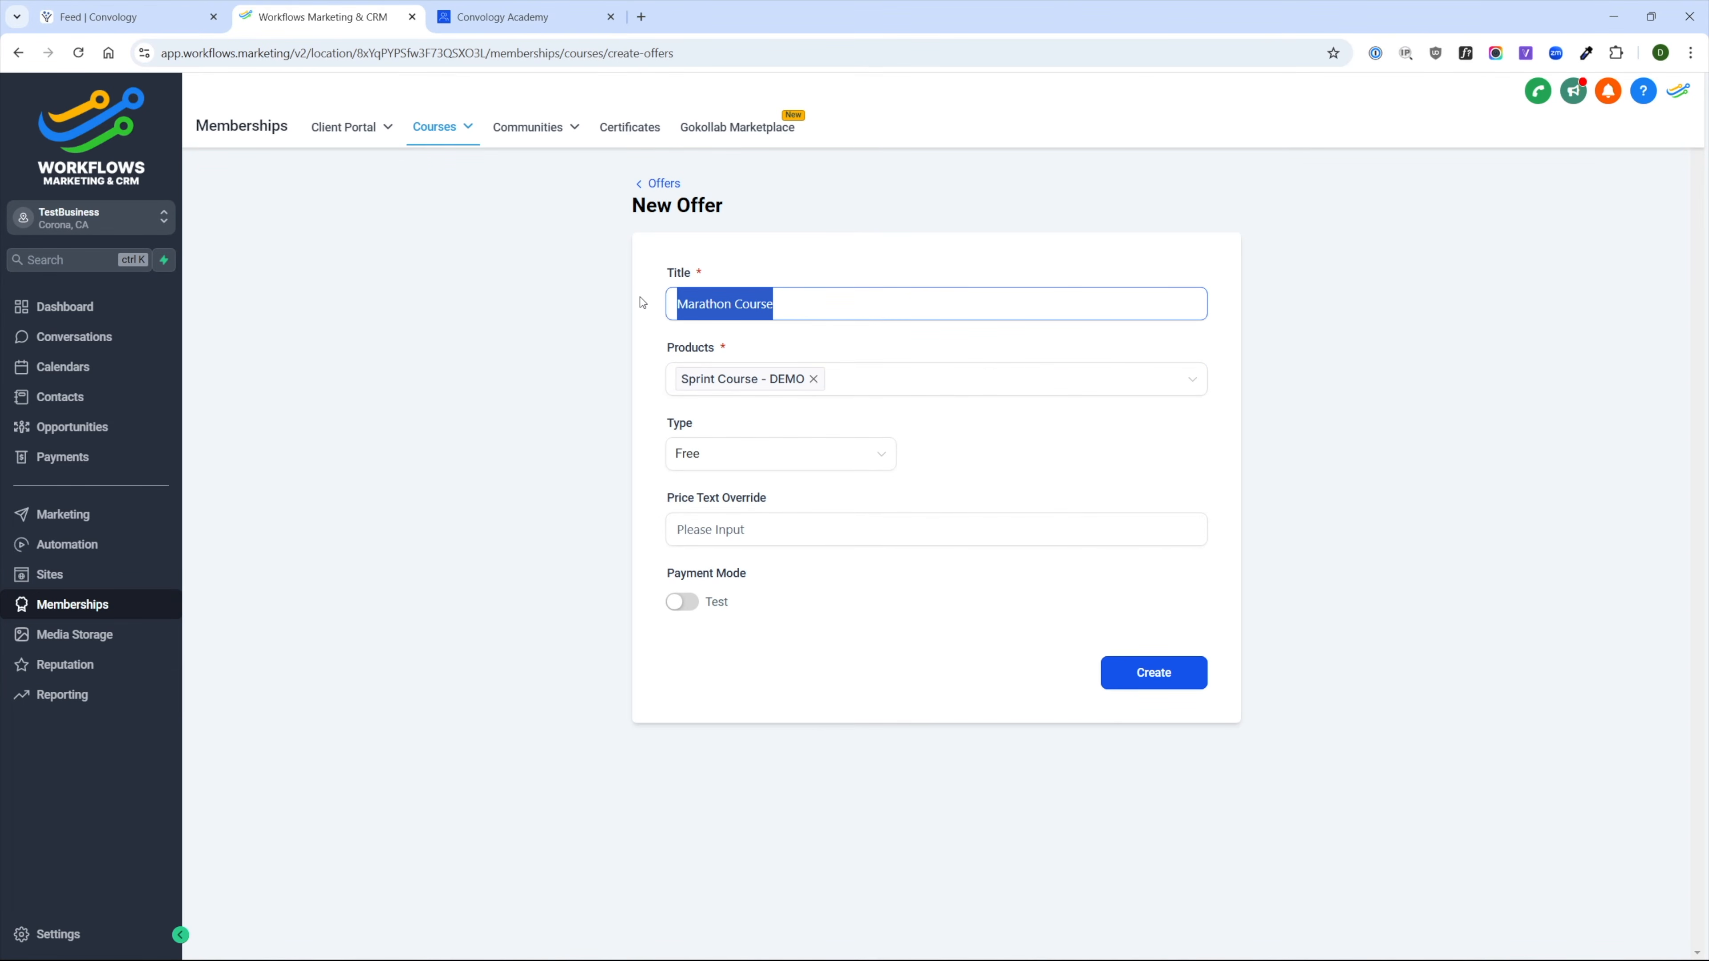
type("All Access Pass")
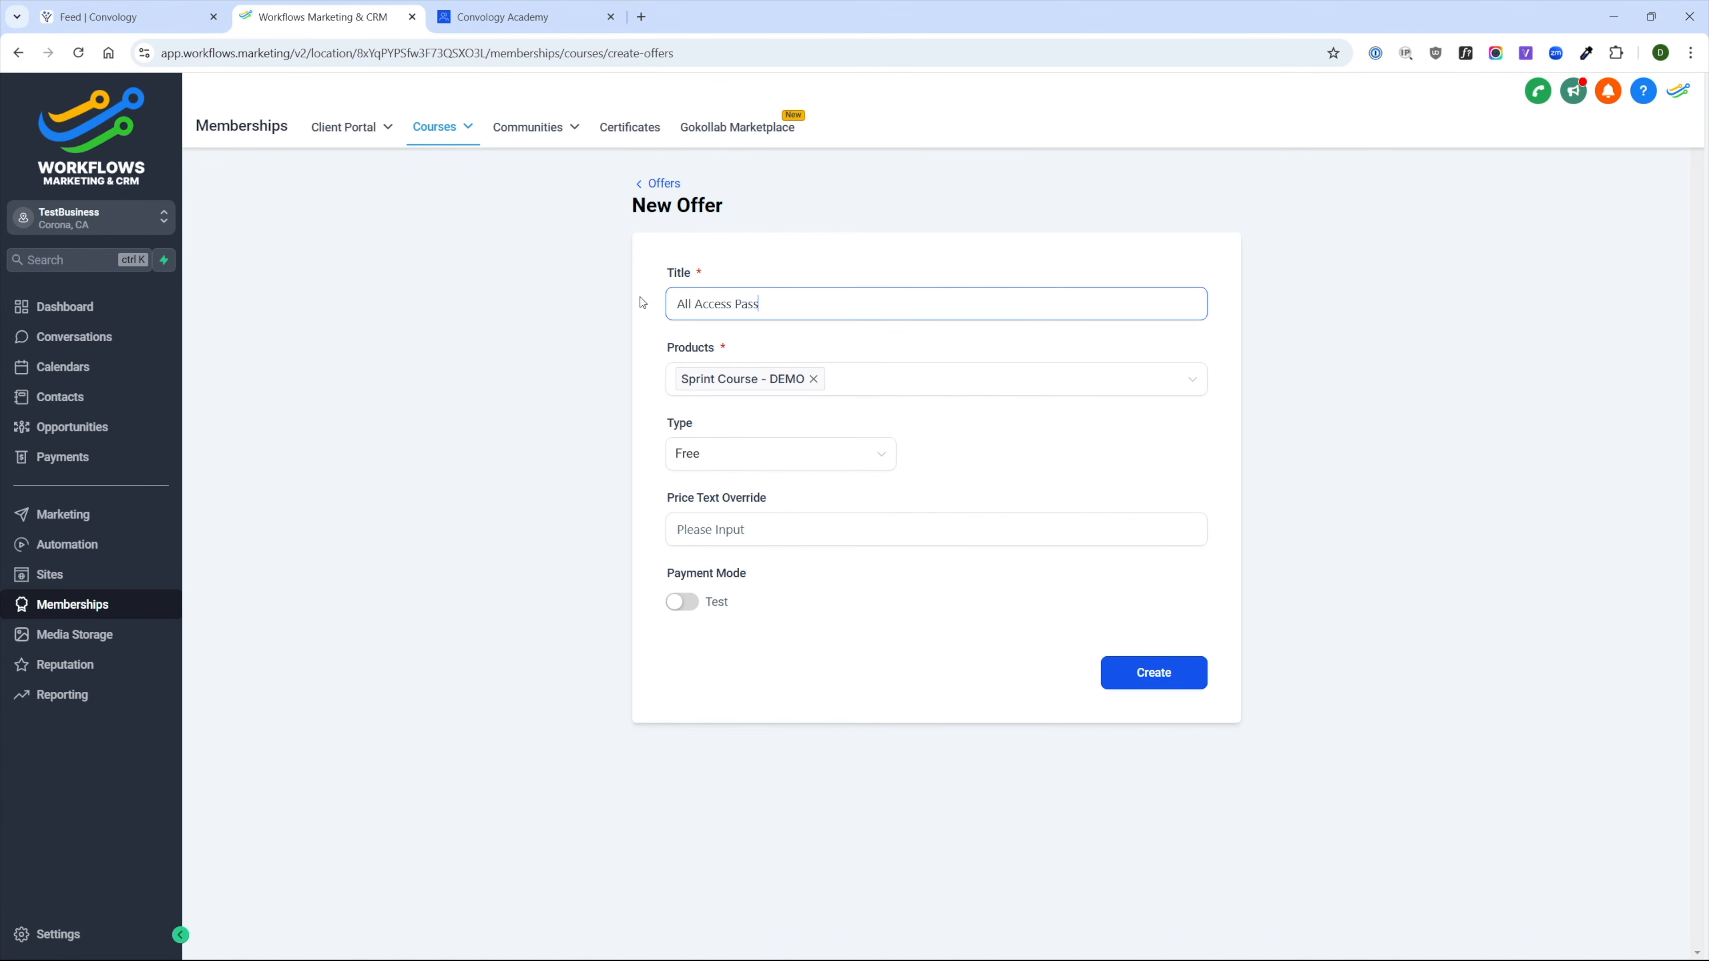
left_click(841, 381)
left_click(772, 448)
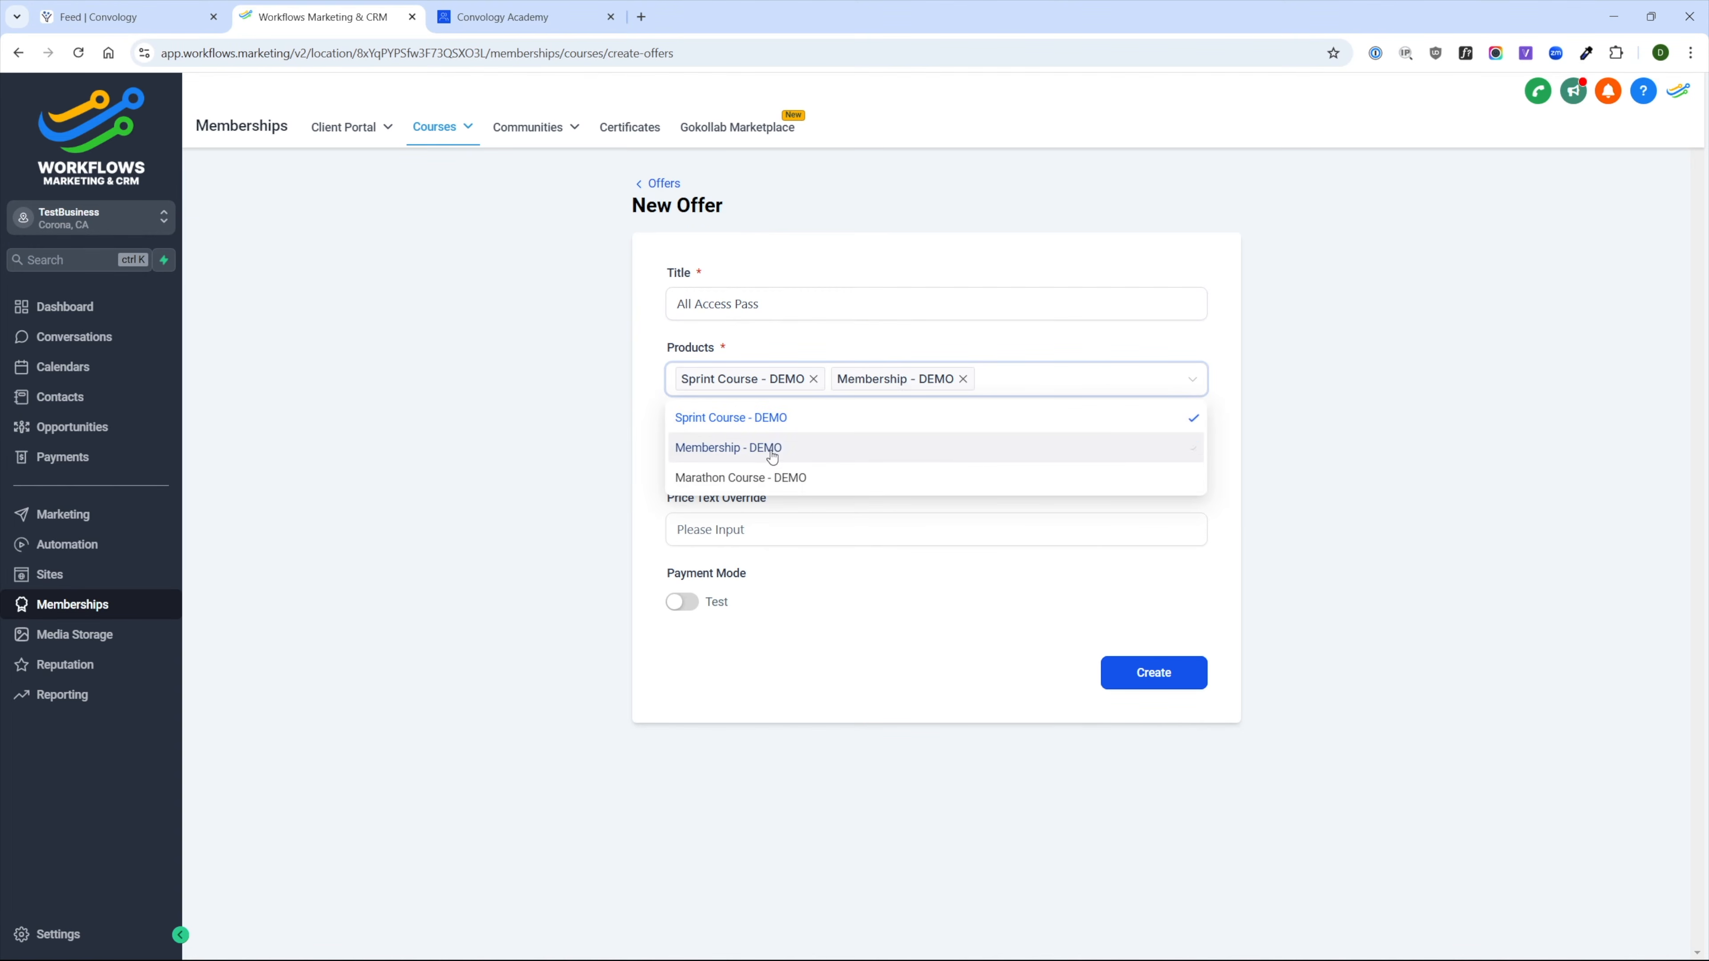
left_click(832, 471)
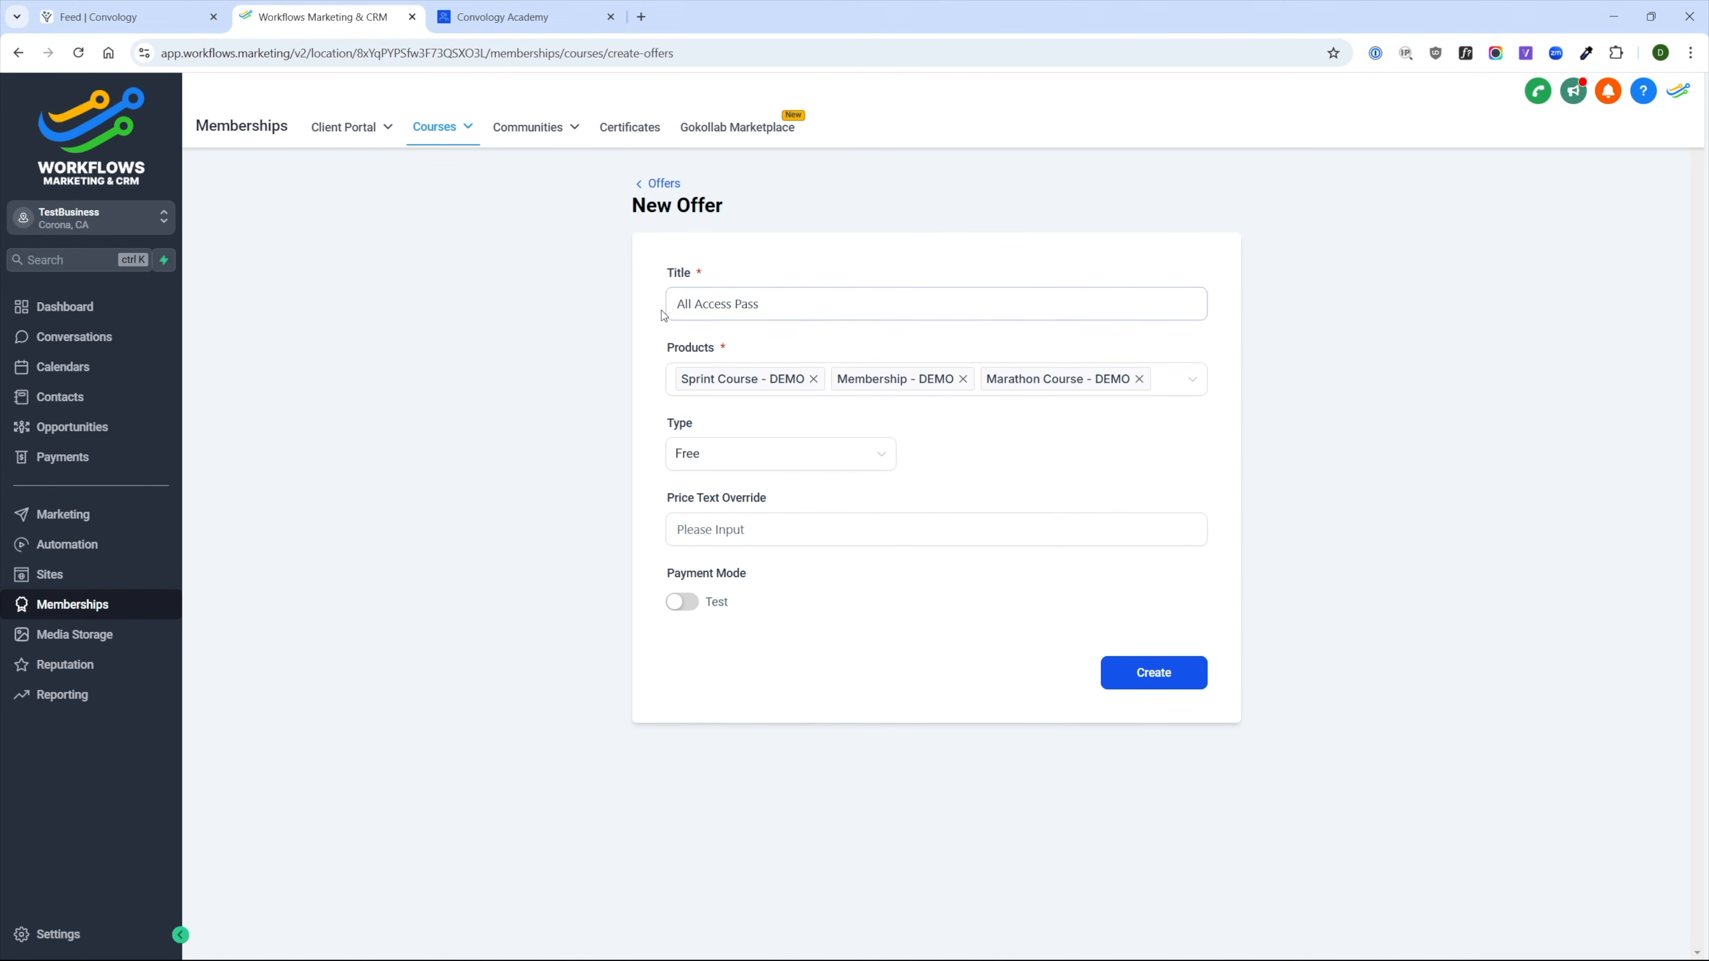
left_click(690, 293)
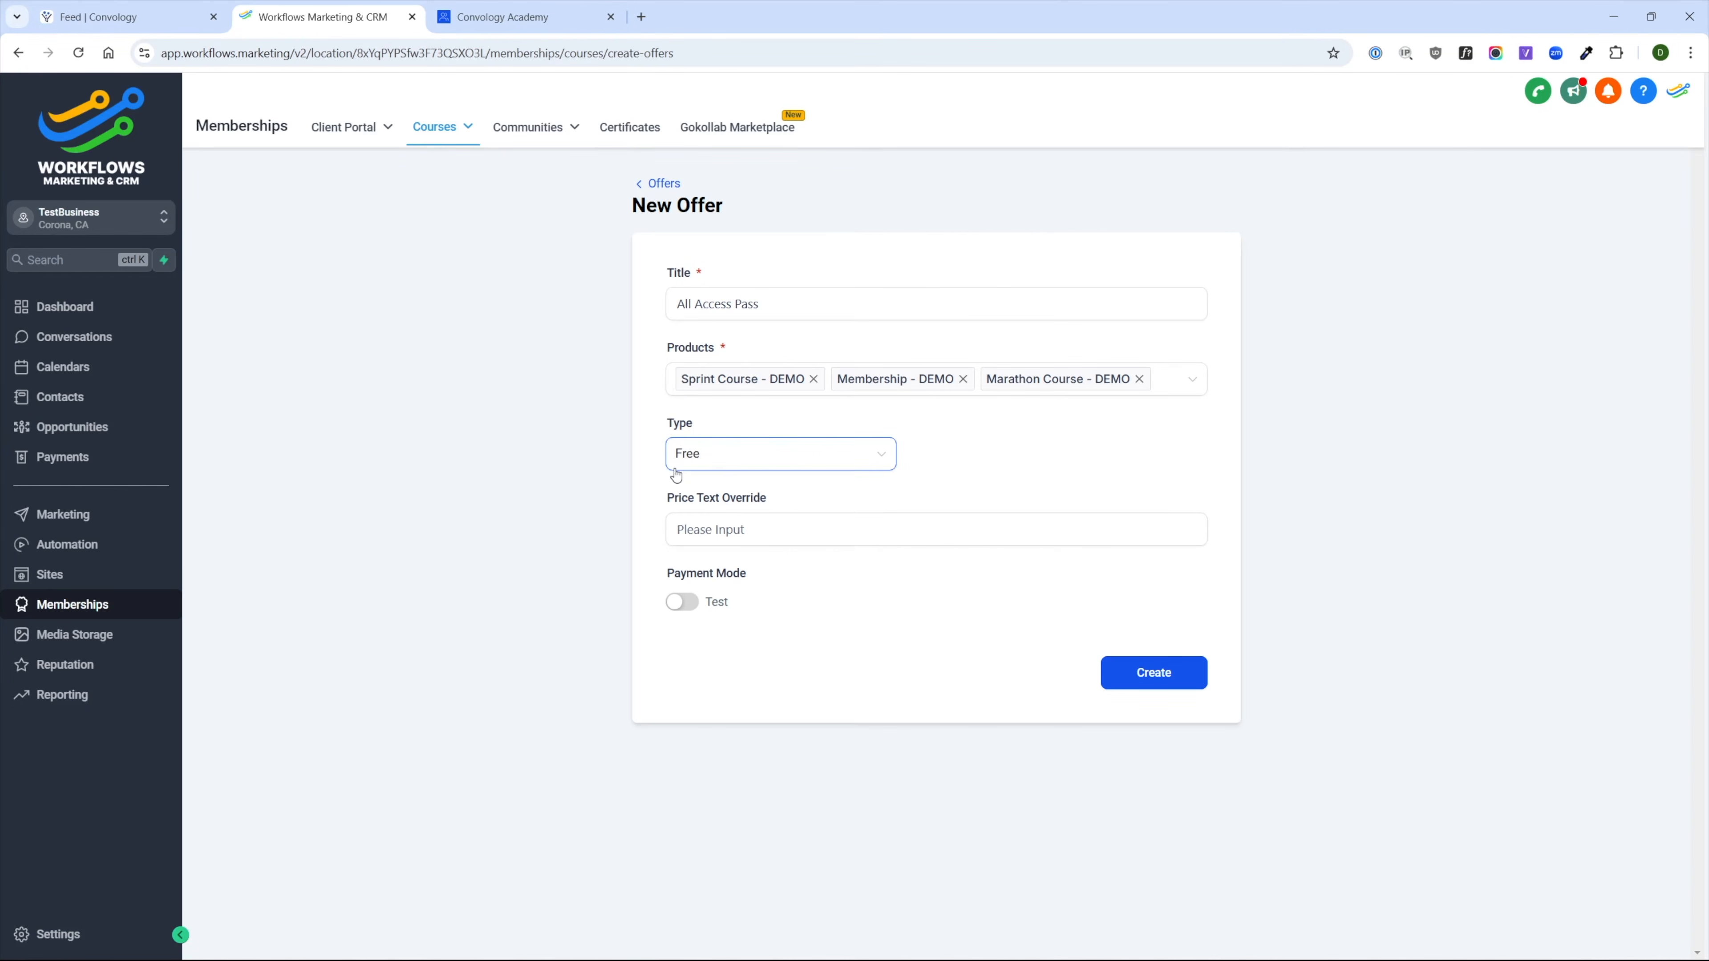
- Keep the offer type as Free, switch the payment mode to Live and create the offer
left_click(735, 464)
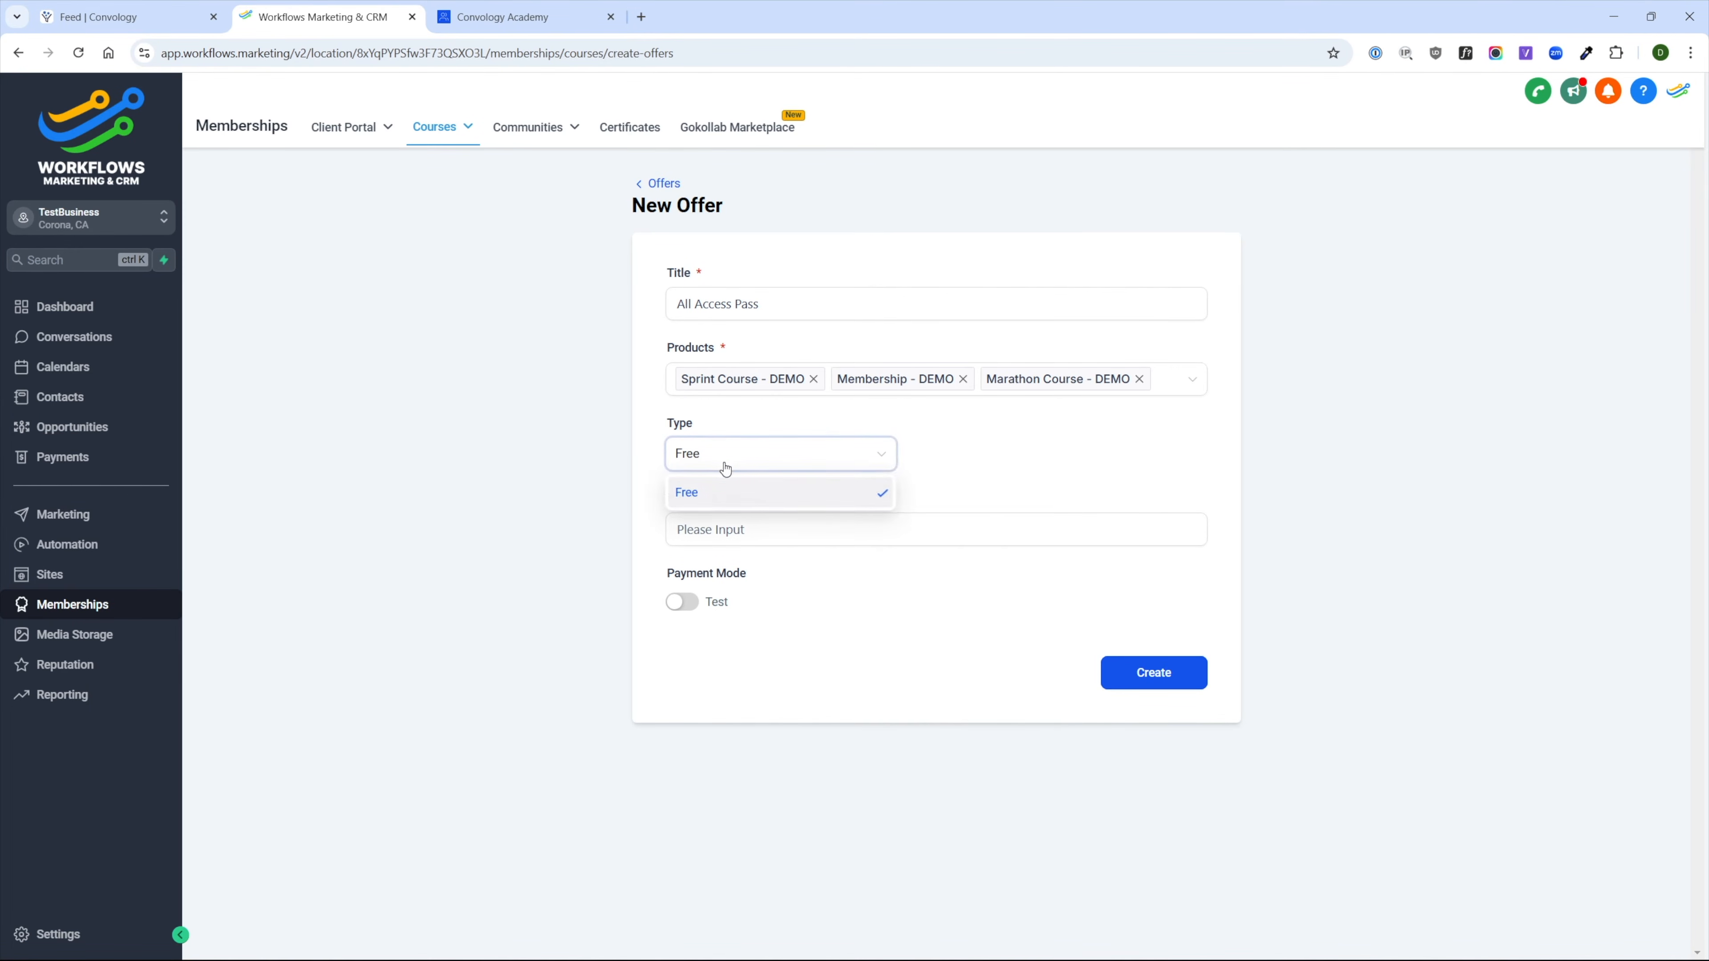
left_click(678, 495)
left_click(681, 601)
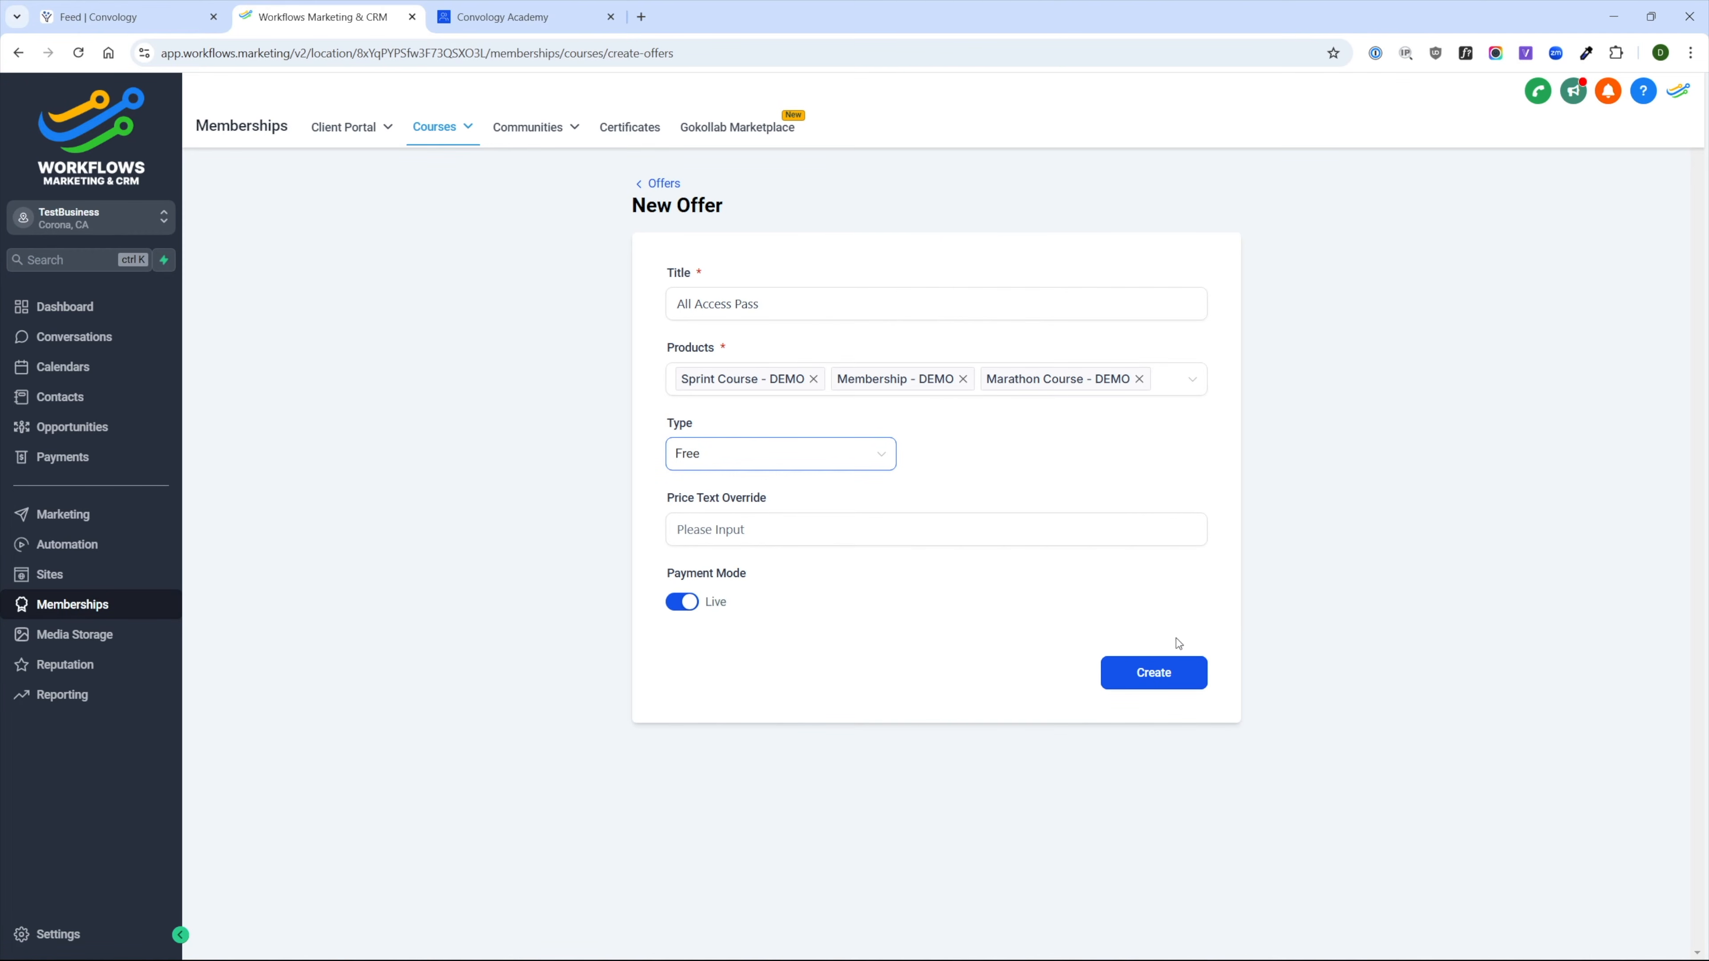
left_click(1170, 686)
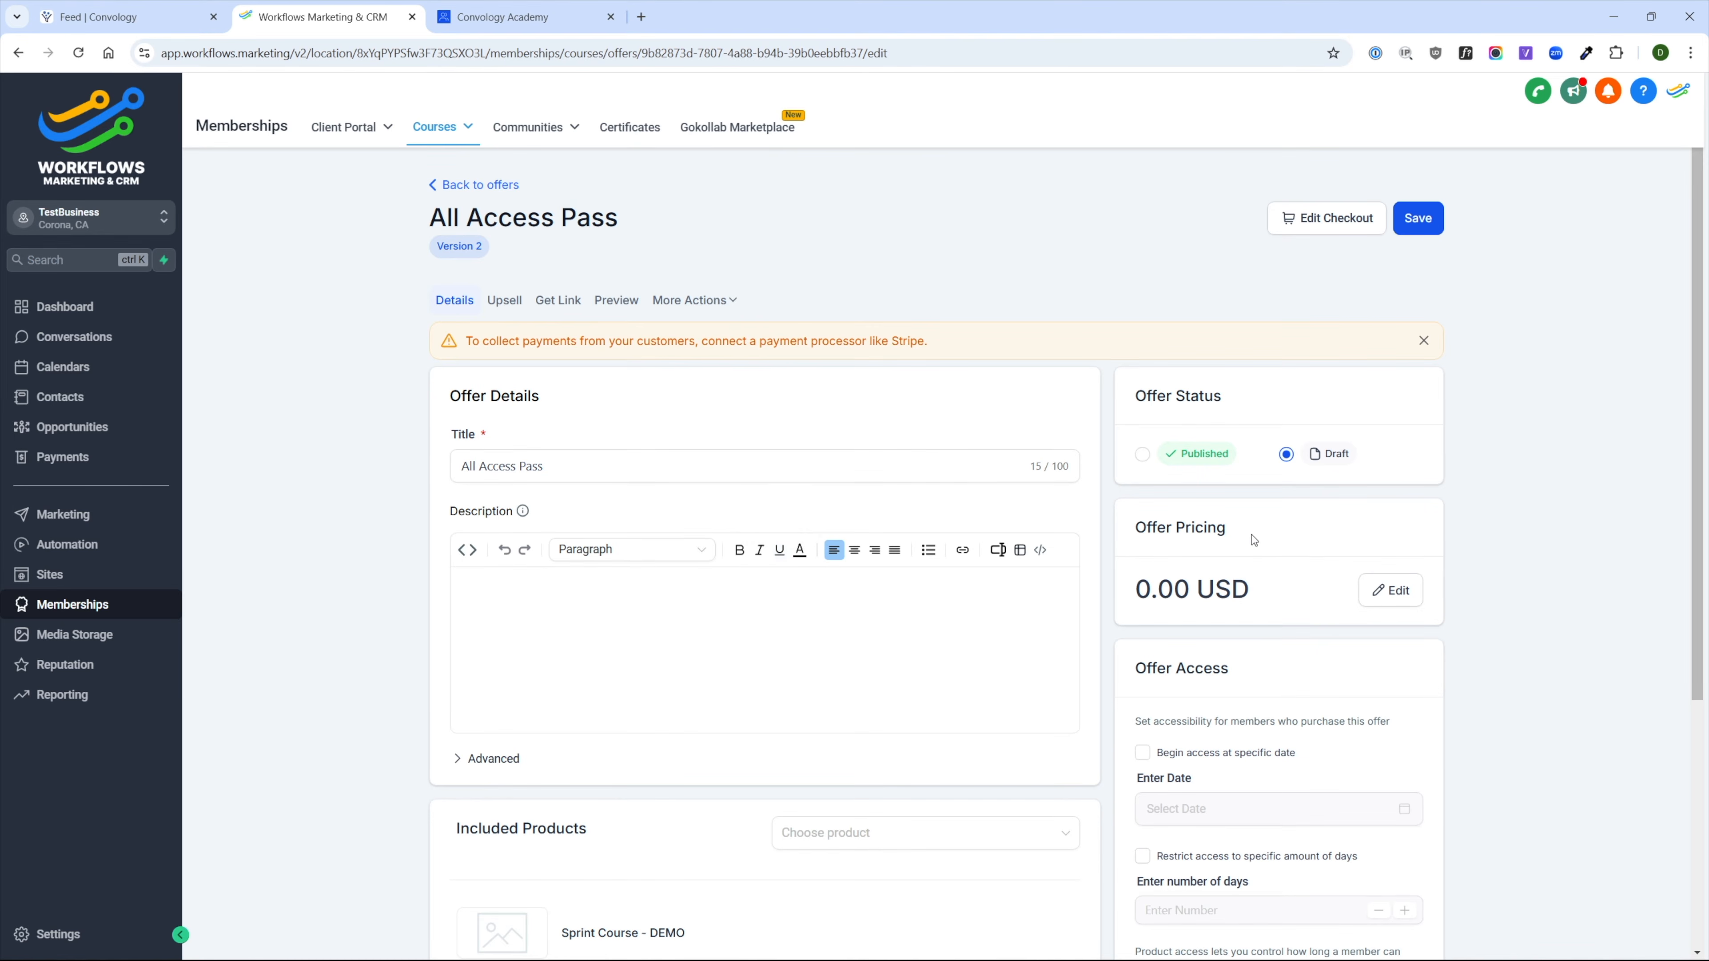
- Set the All Access Pass offer's price text override to Free Course and save the pricing plan
left_click(1389, 592)
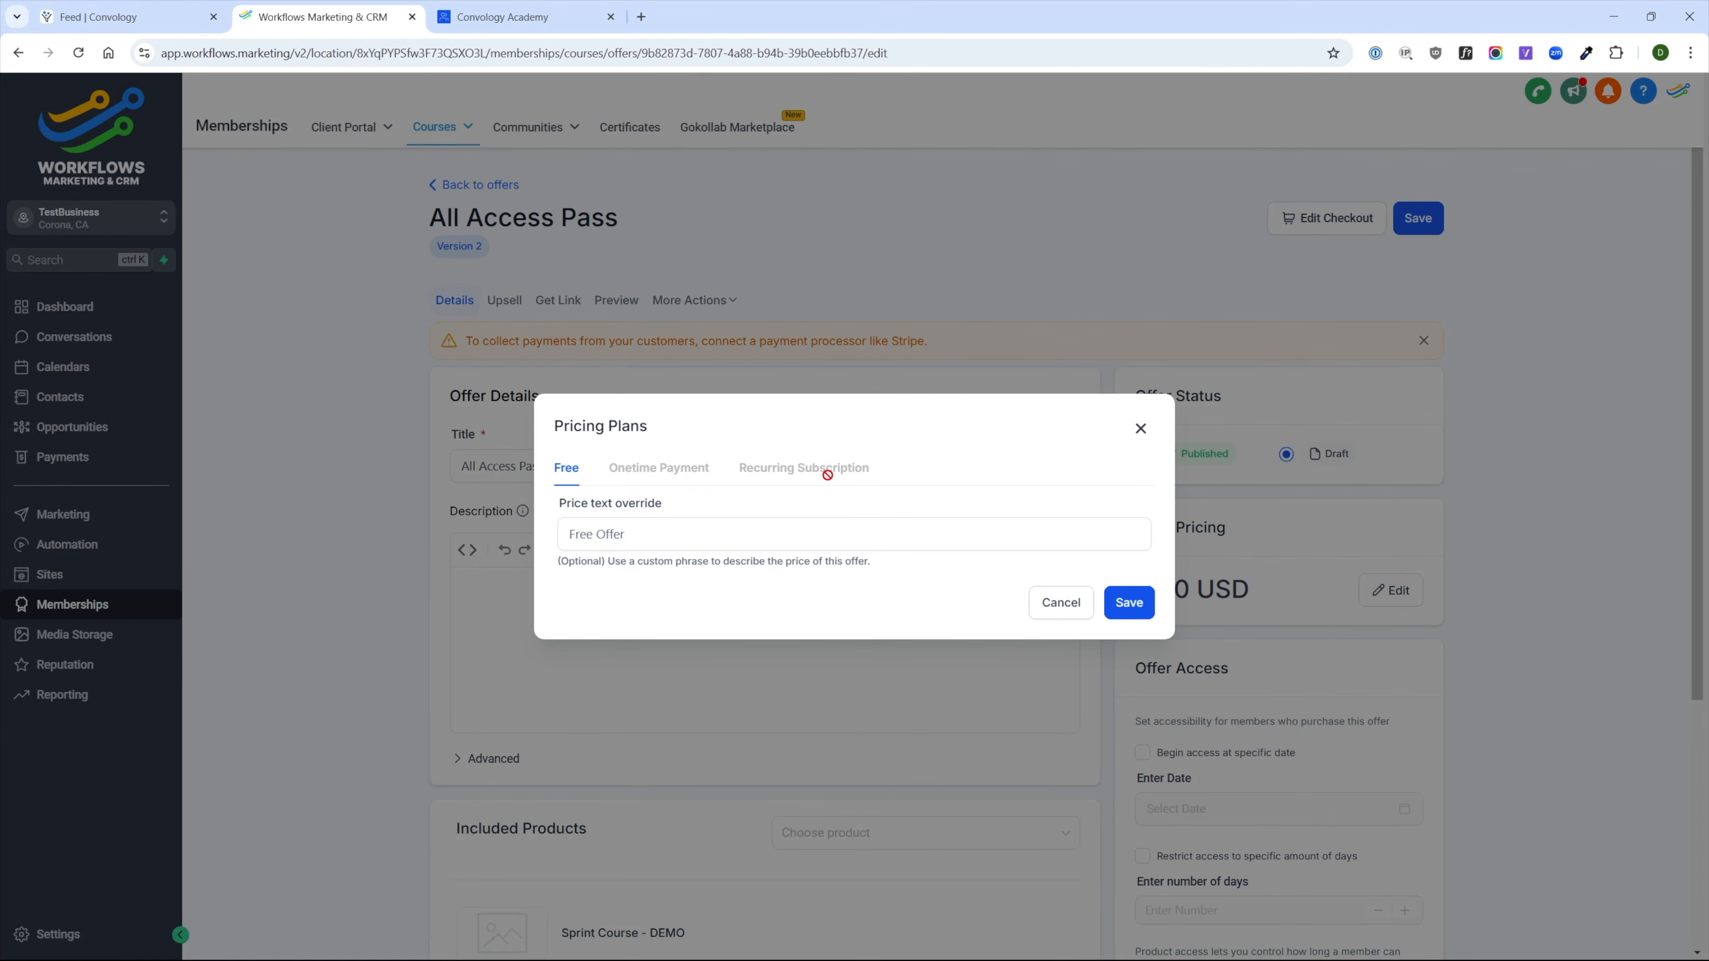
left_click(658, 546)
type("Free Course")
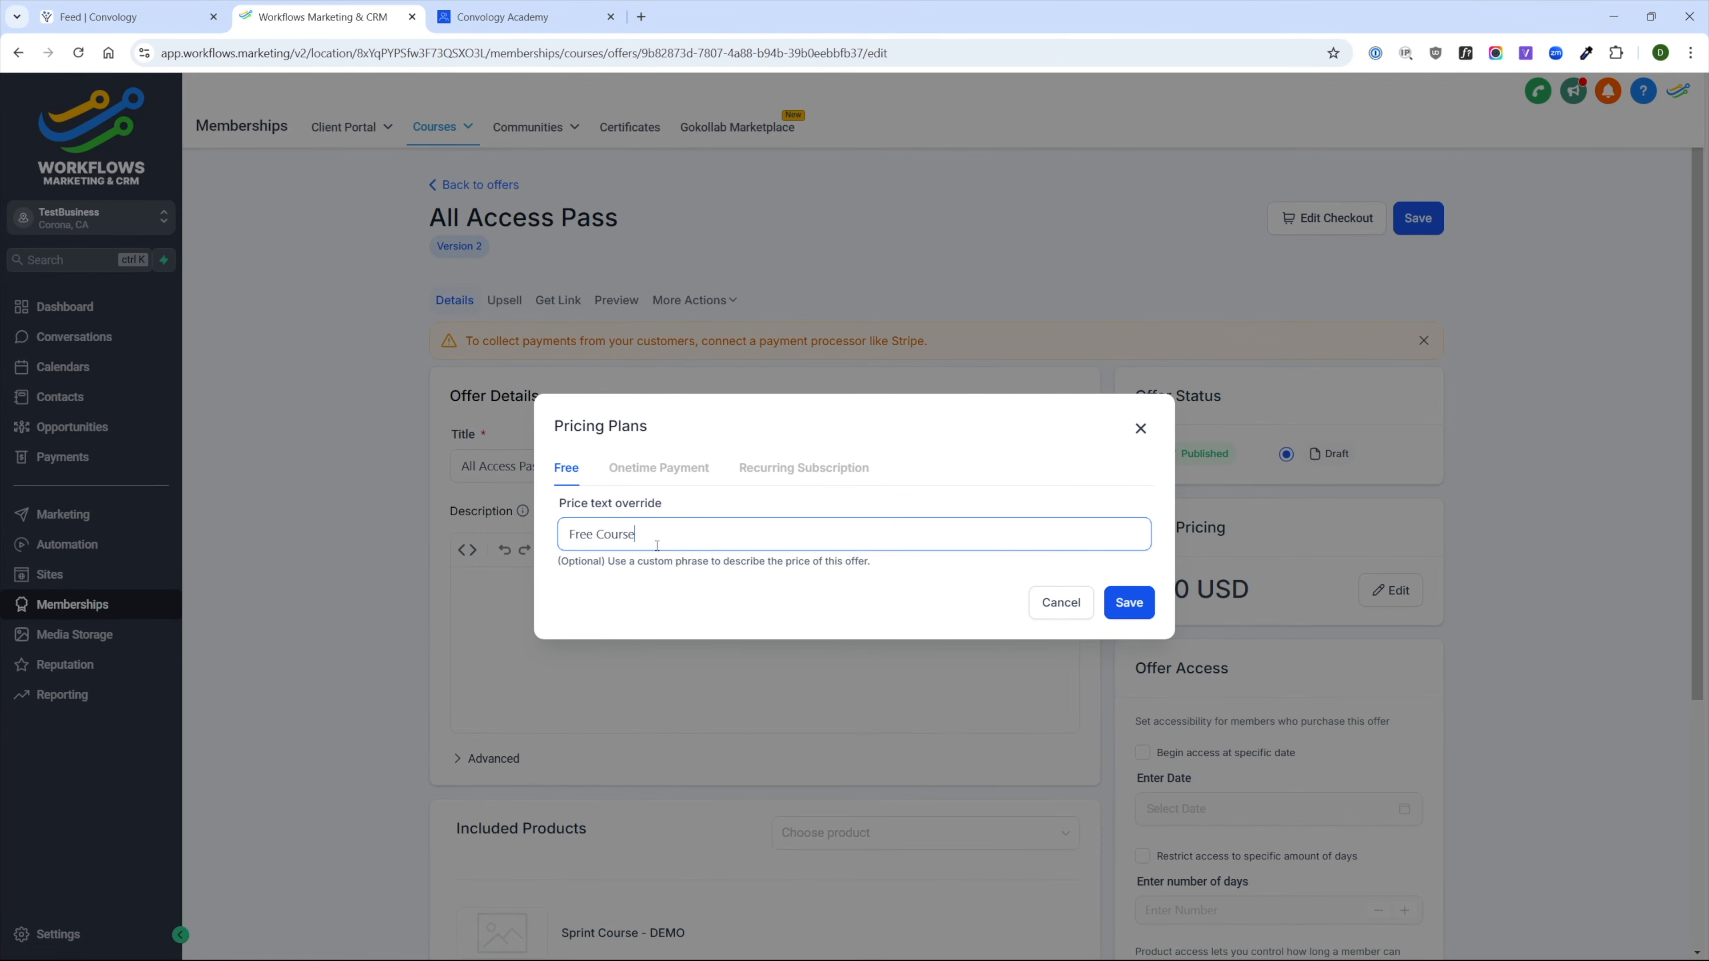
left_click(1146, 602)
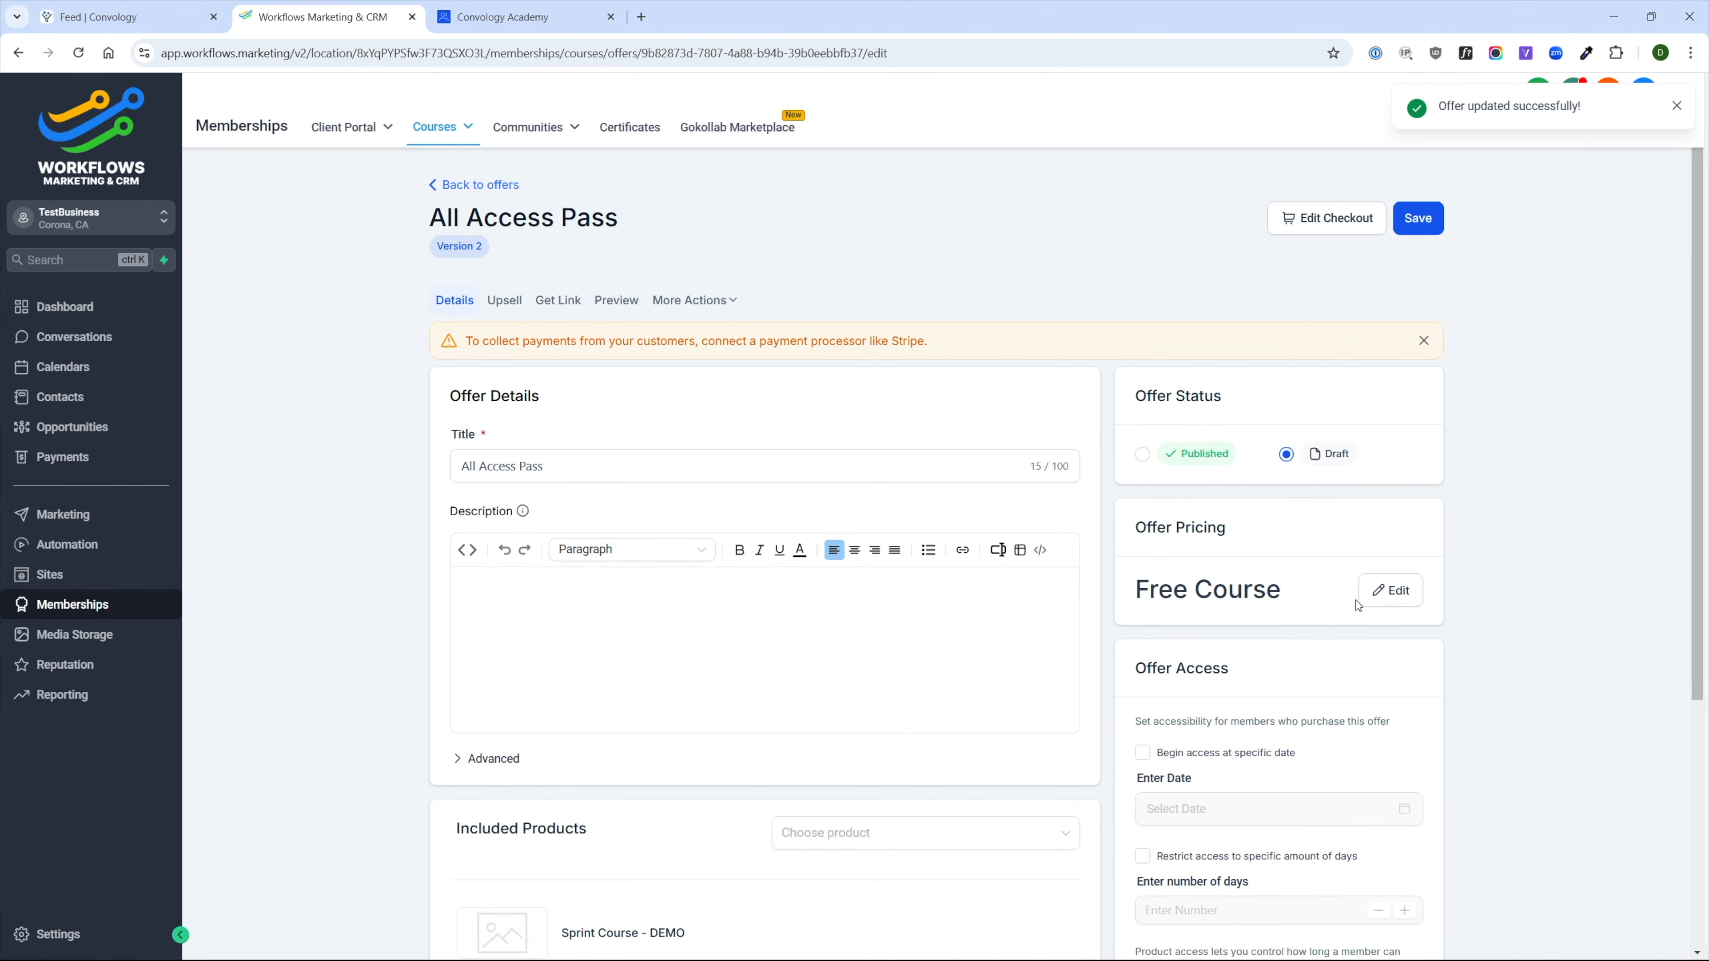
- Re-save the free pricing plan, try Free Work as the price text override, and replace it with Free Course
left_click(1373, 593)
left_click(1128, 603)
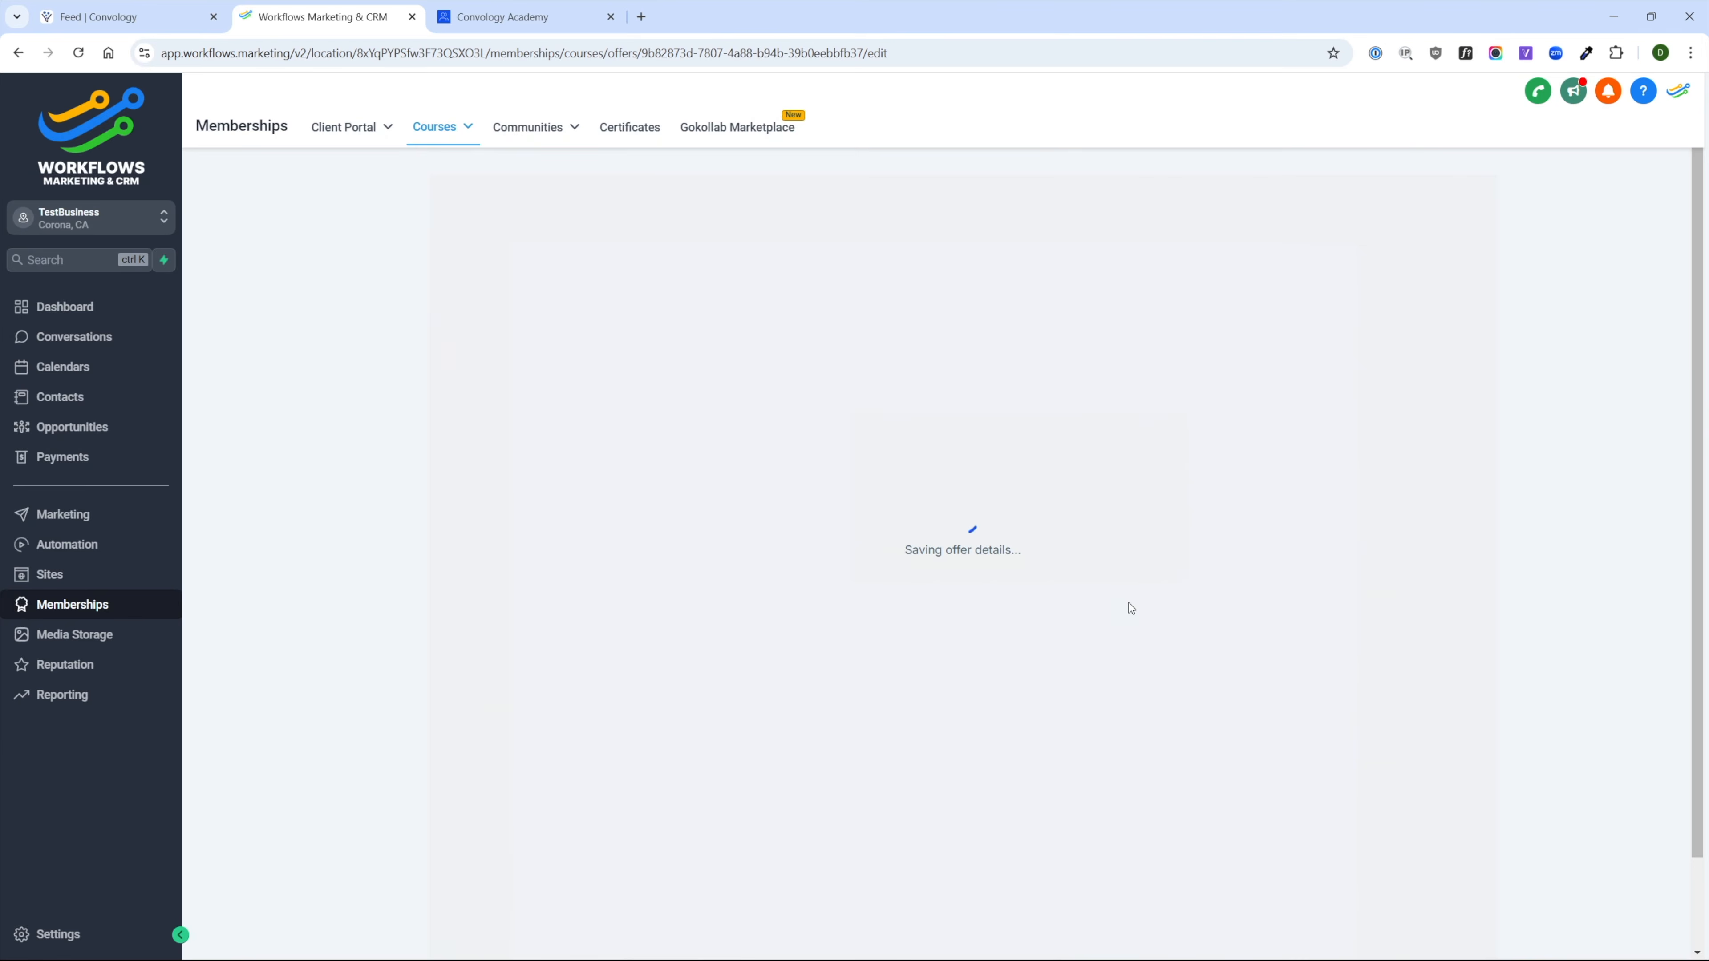
left_click(1391, 591)
left_click(663, 524)
type("Free Work")
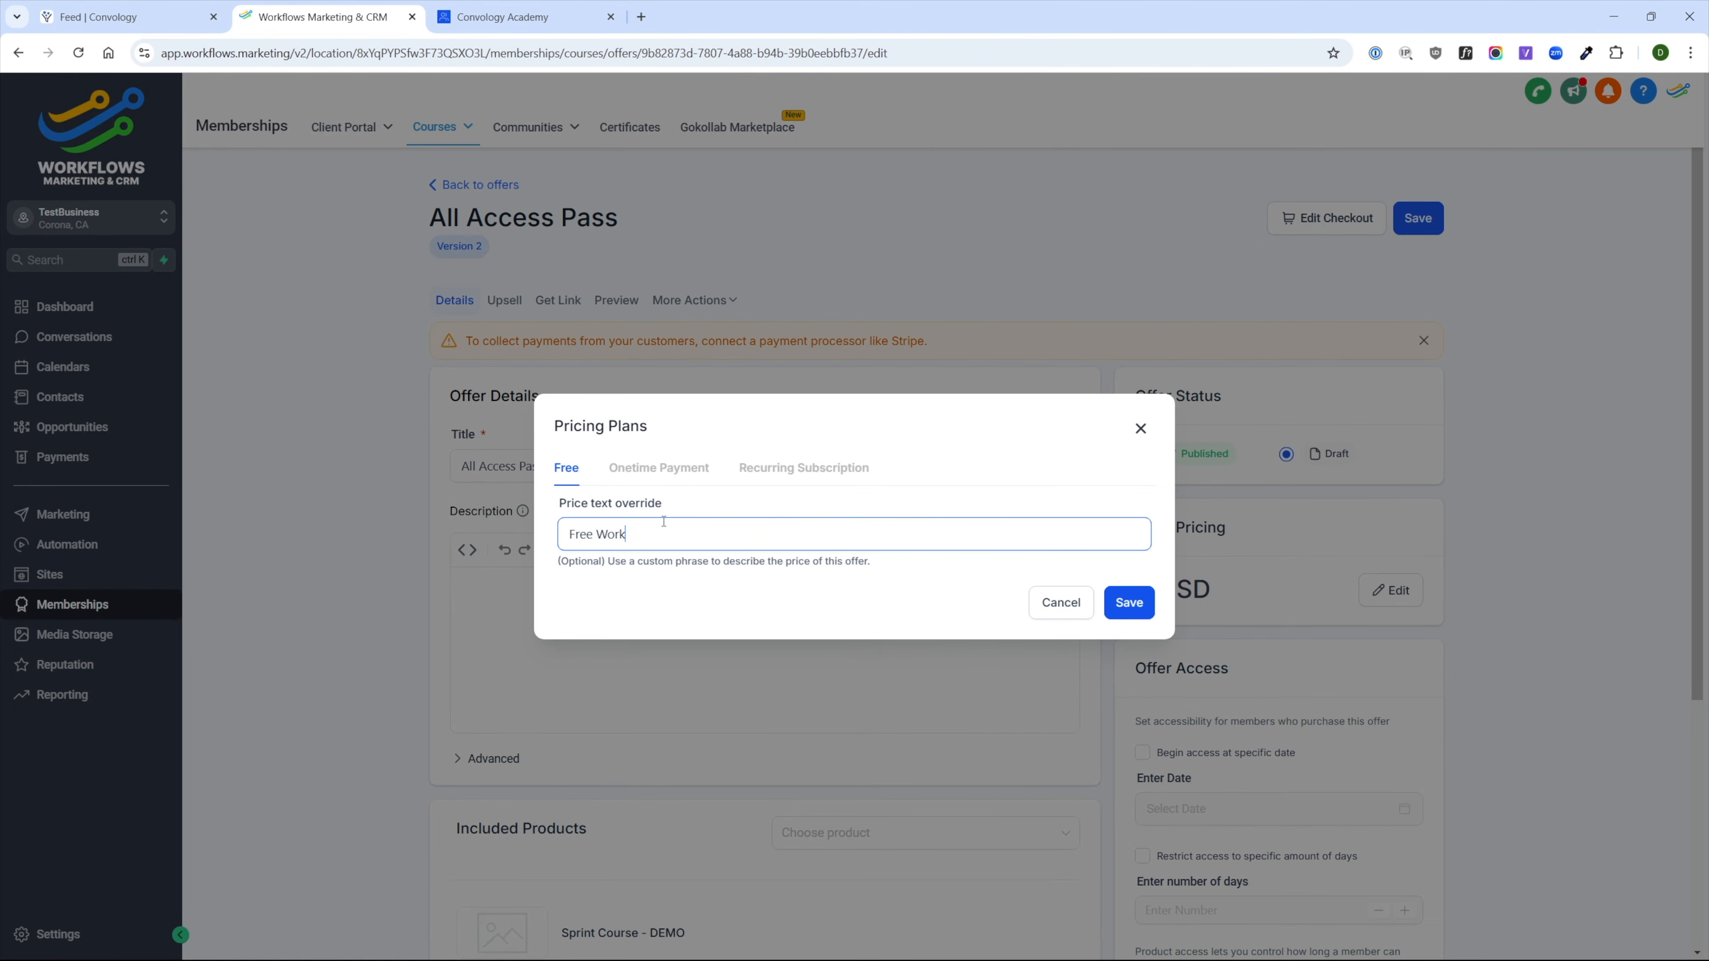
key("ctrl+a")
type("Free Course")
left_click(1104, 603)
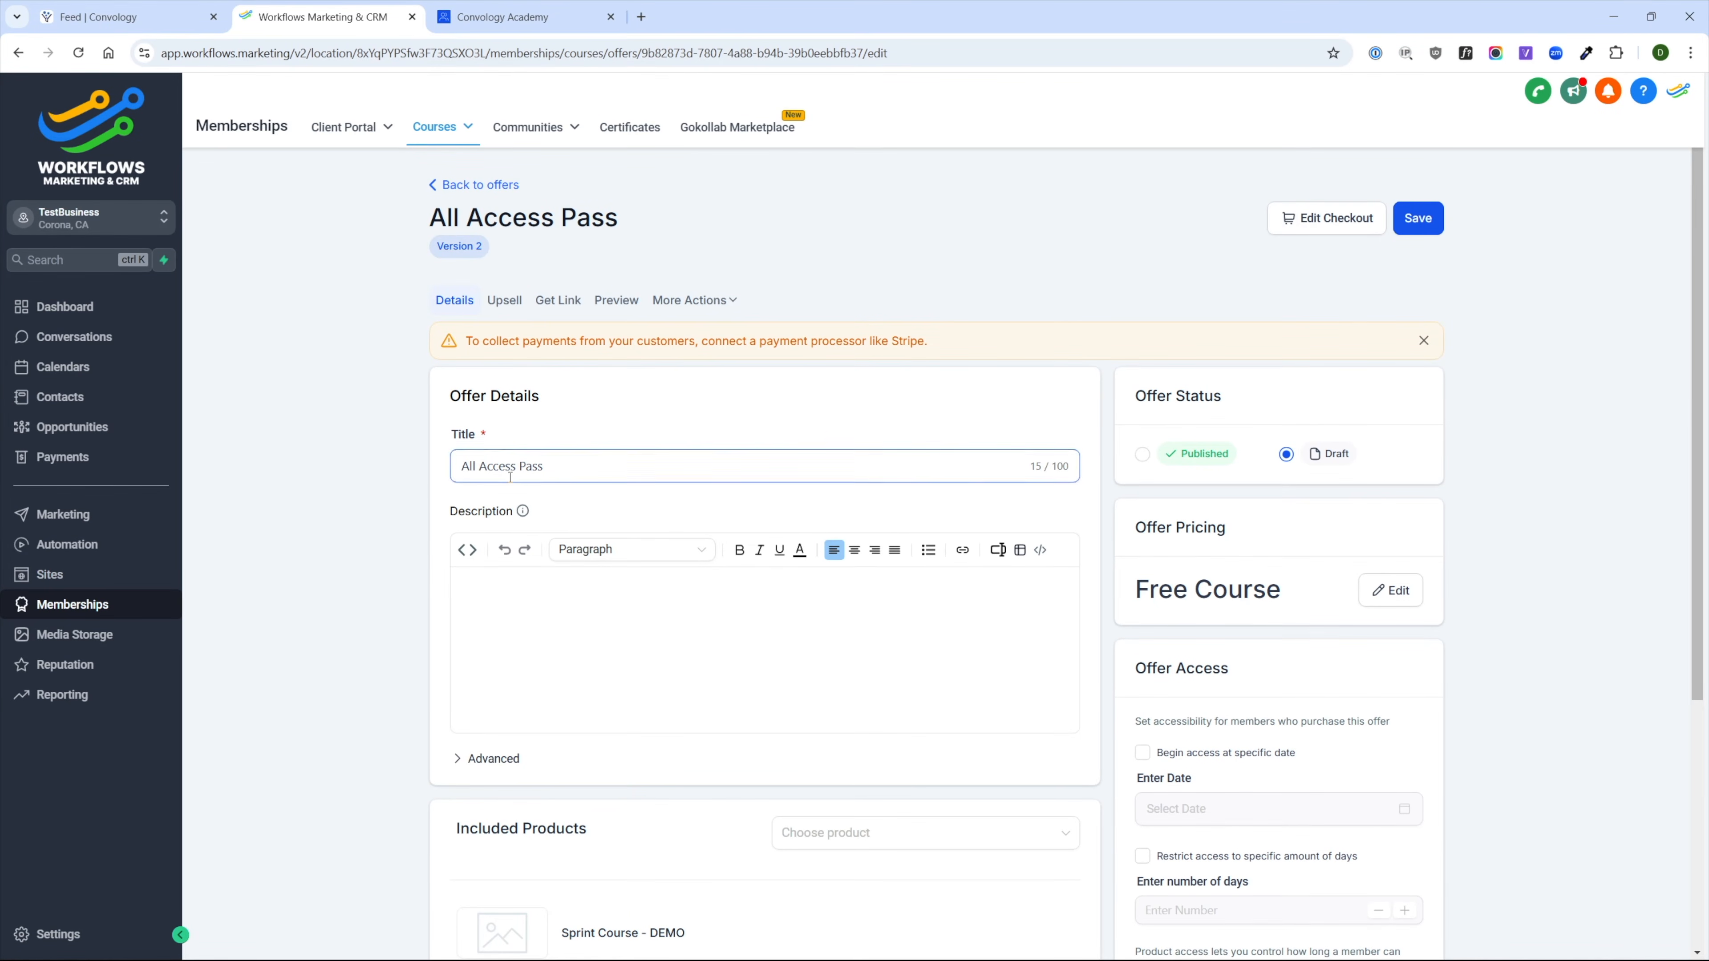
- Review the offer's advanced description section and the product picker for its included products
left_click(494, 759)
scroll(496, 750, "down", 3)
left_click(493, 512)
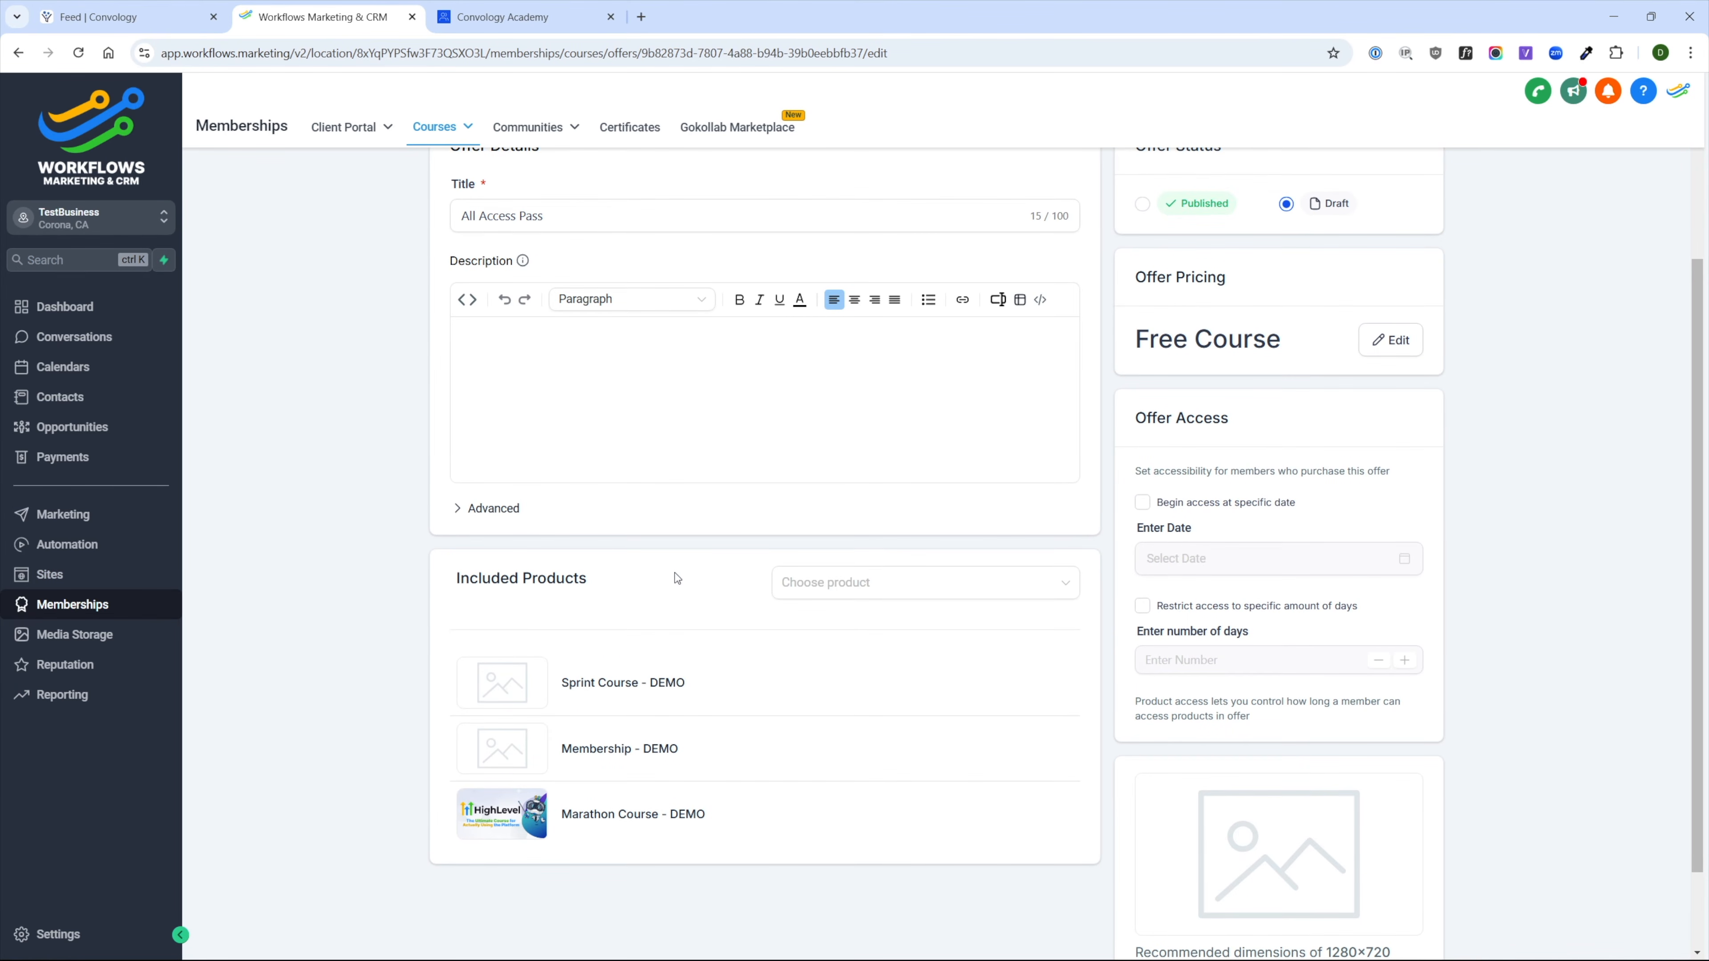
left_click(857, 590)
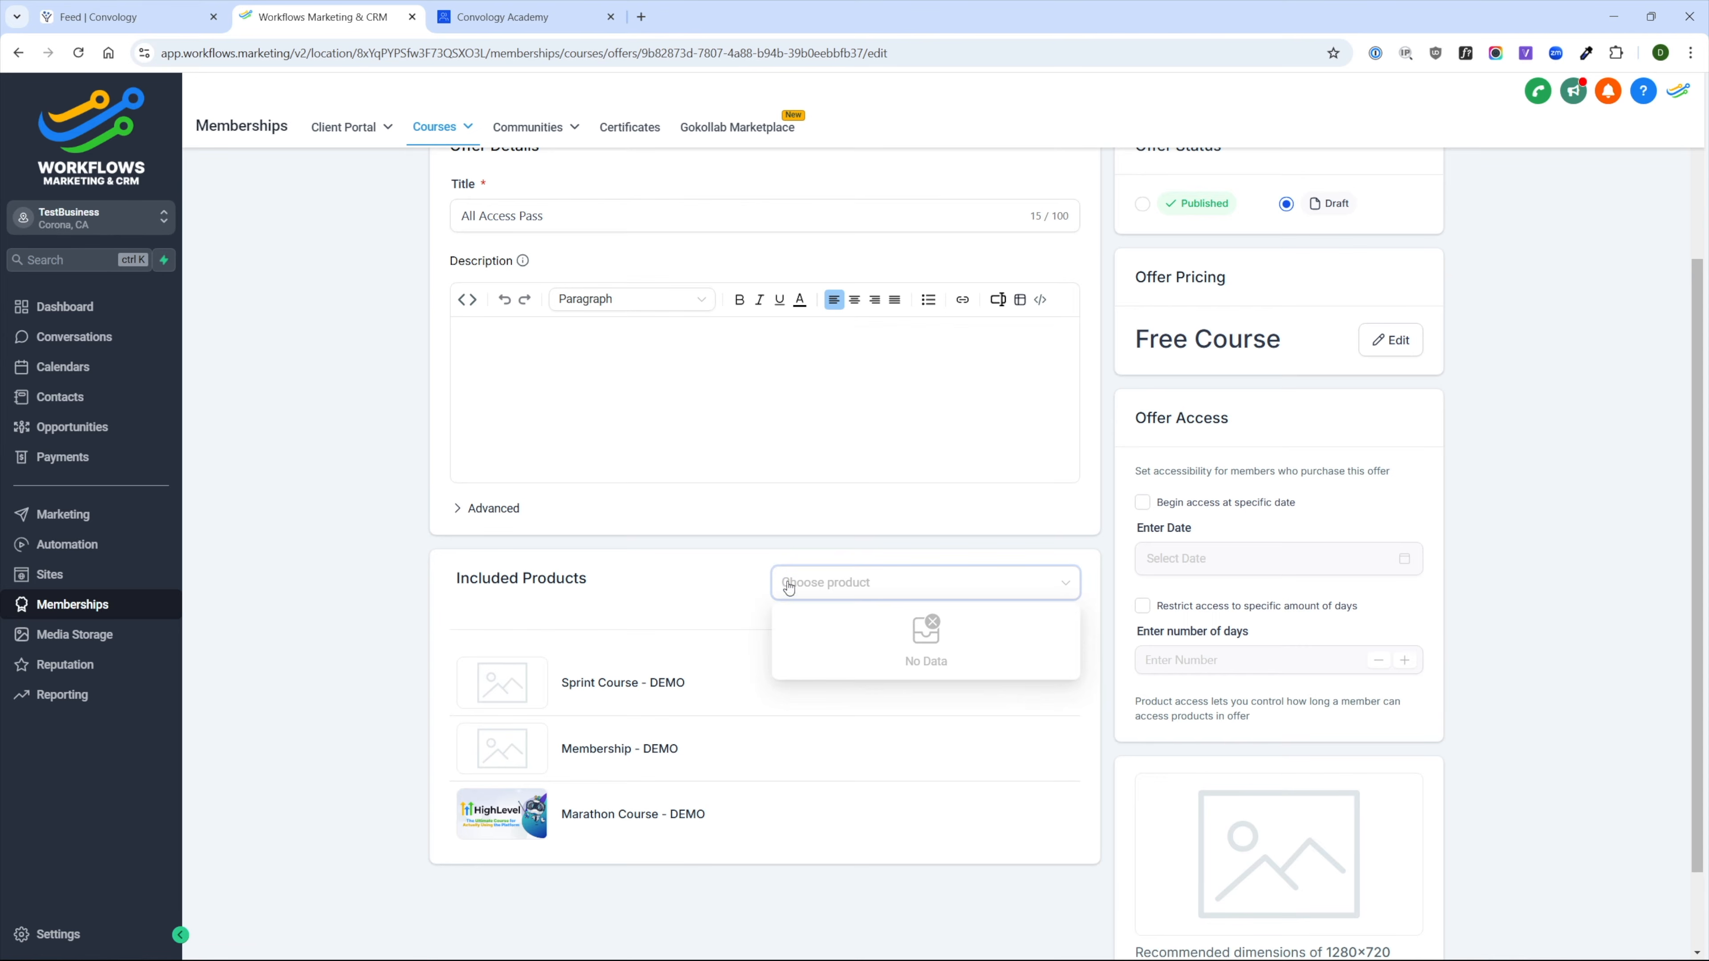
left_click(774, 588)
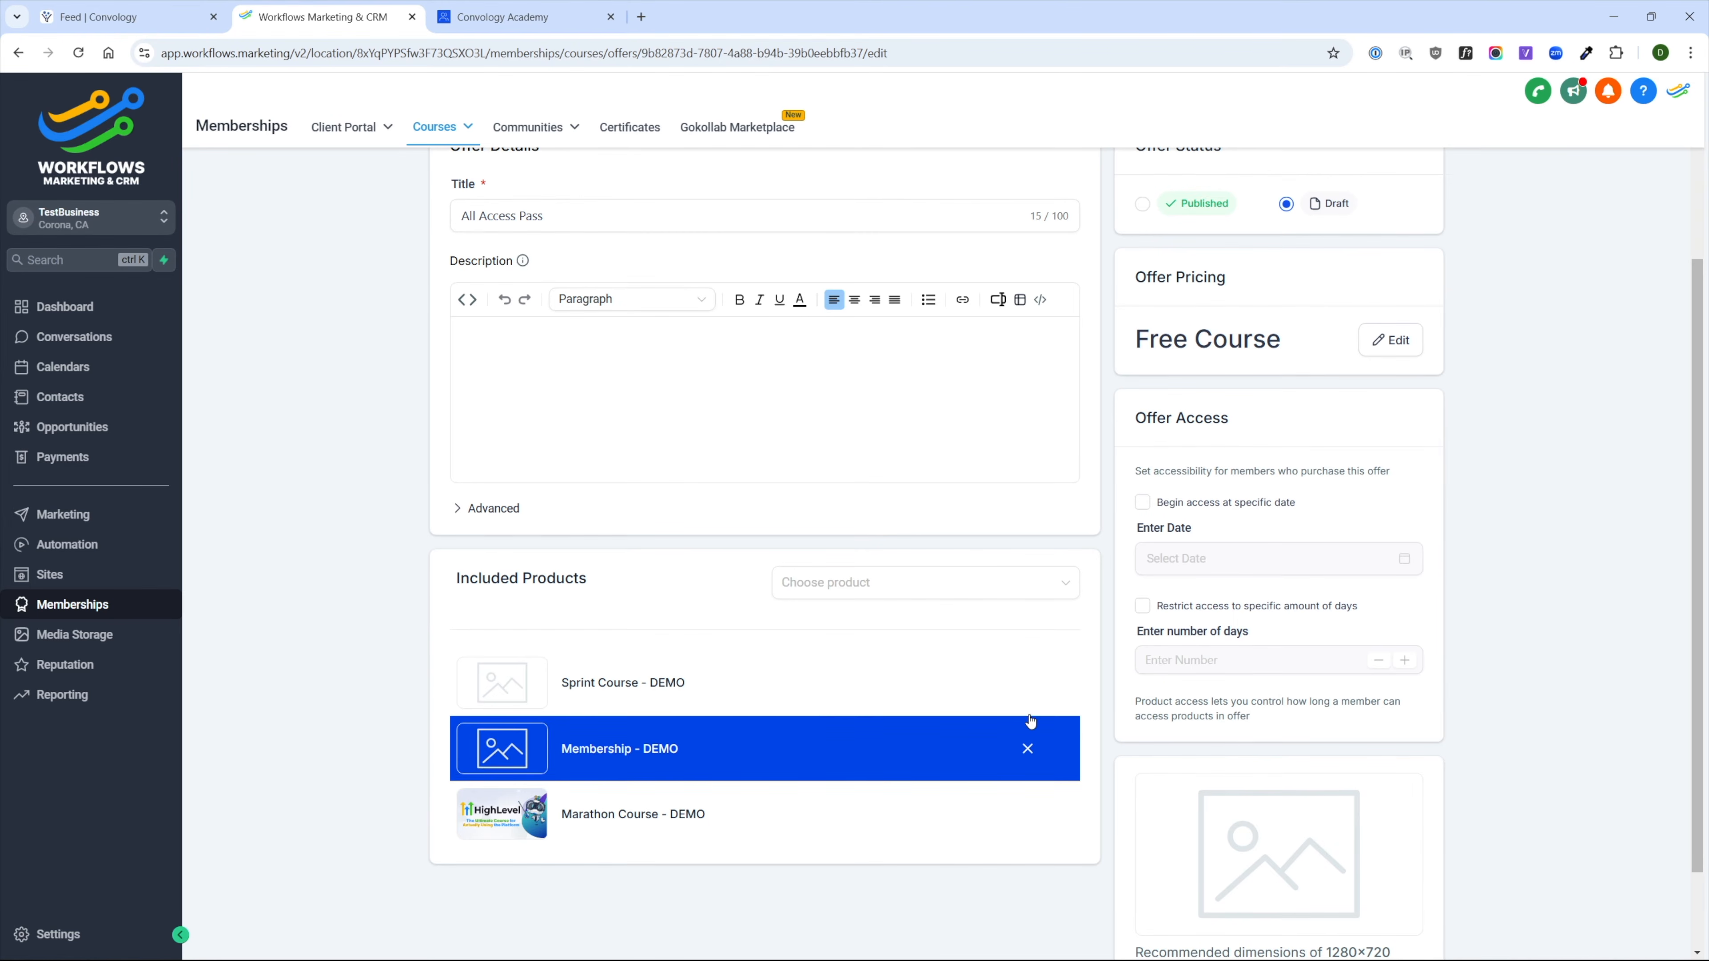
- Try restricting offer access to 50 days and beginning access at a specific date, and switch both restrictions back off
scroll(1306, 488, "up", 3)
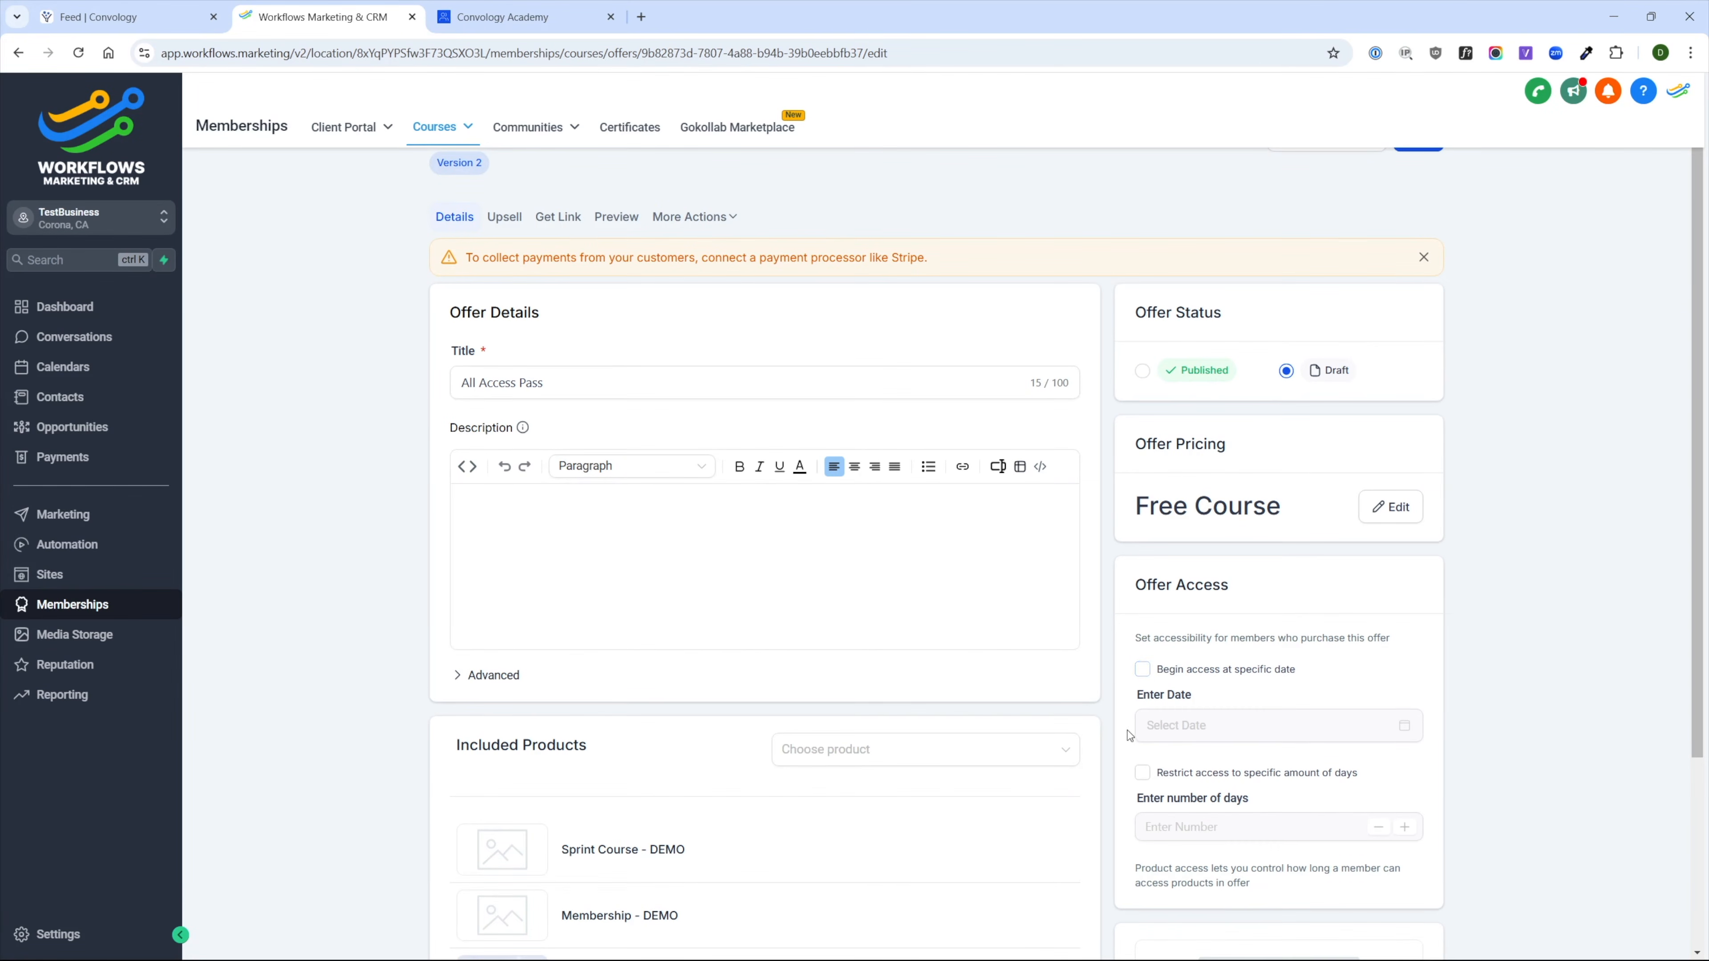
left_click(1143, 773)
key("Tab")
type("50")
scroll(1272, 781, "down", 2)
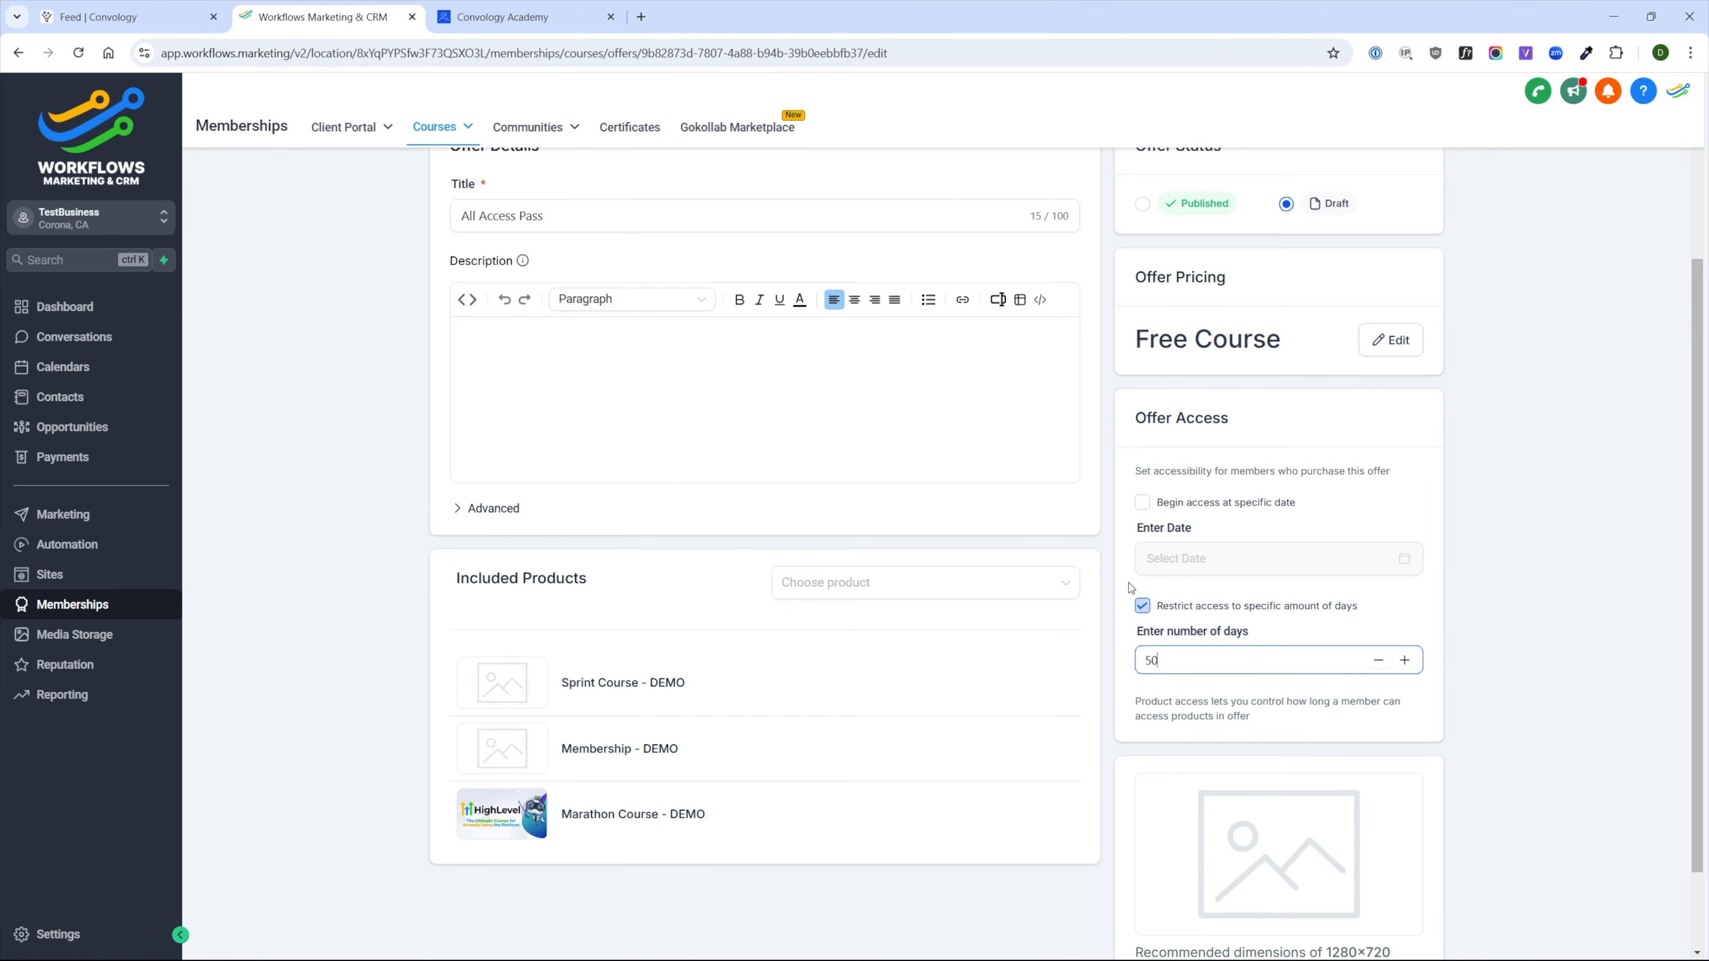
left_click(1142, 606)
left_click(1143, 502)
left_click(1188, 549)
left_click(1143, 503)
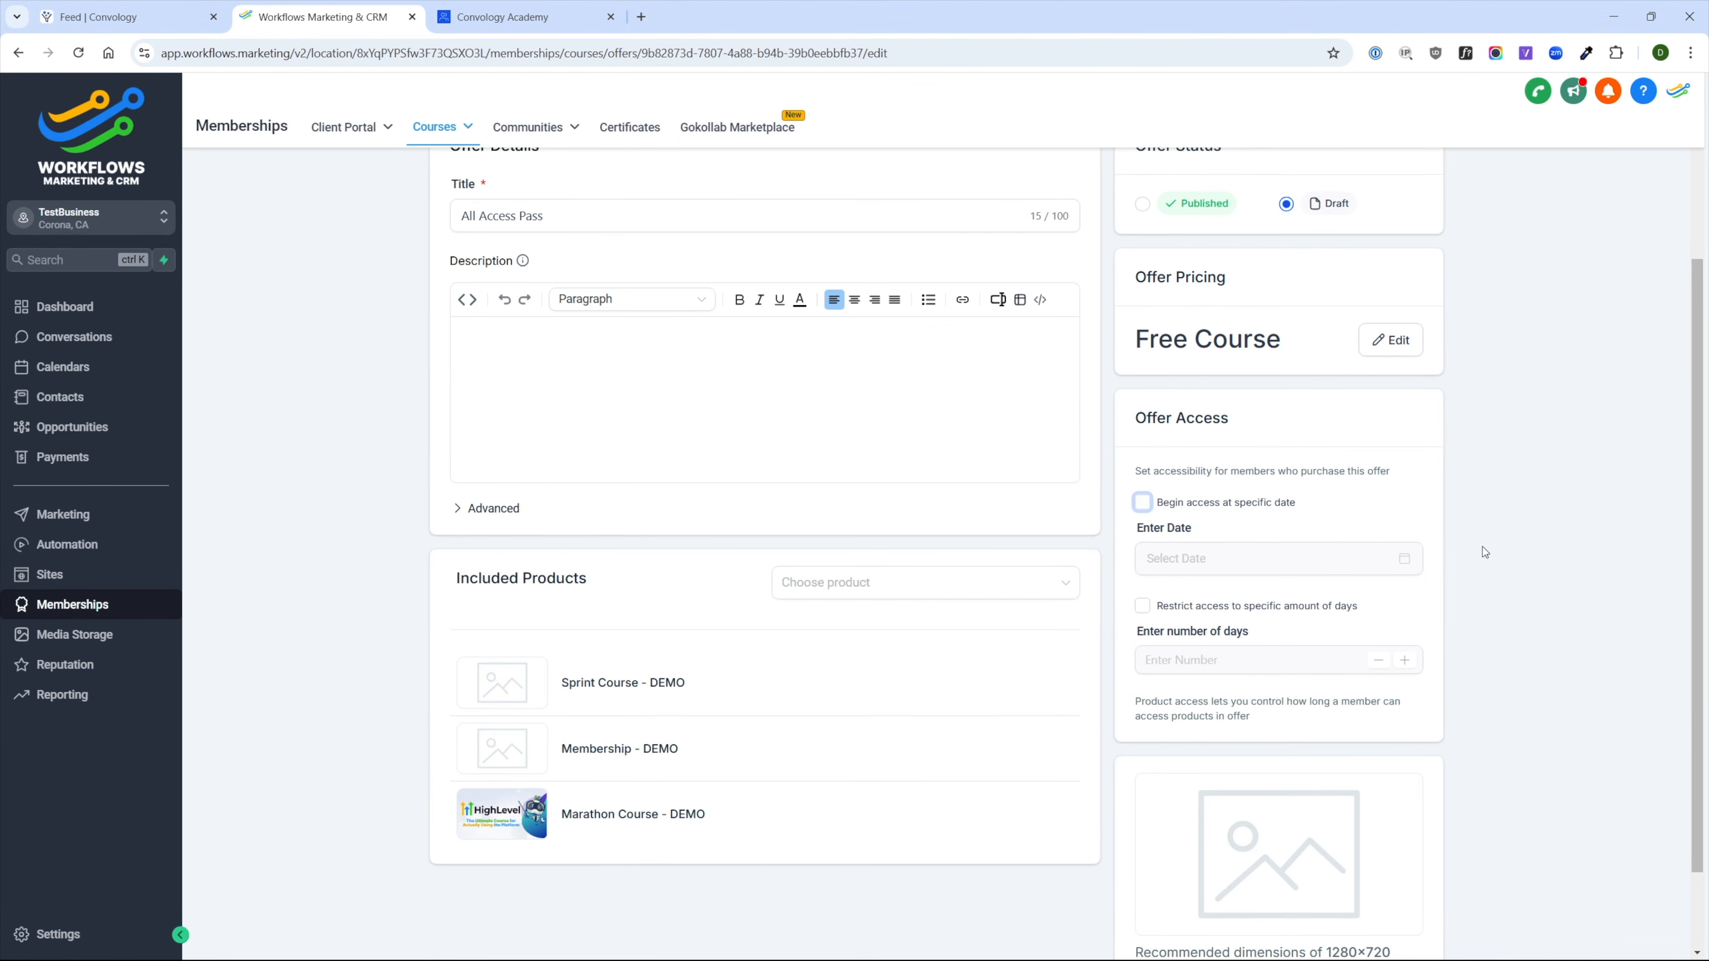
- Upload the HighLevel Ultimate Course graphic as the All Access Pass offer's image
scroll(1495, 575, "down", 2)
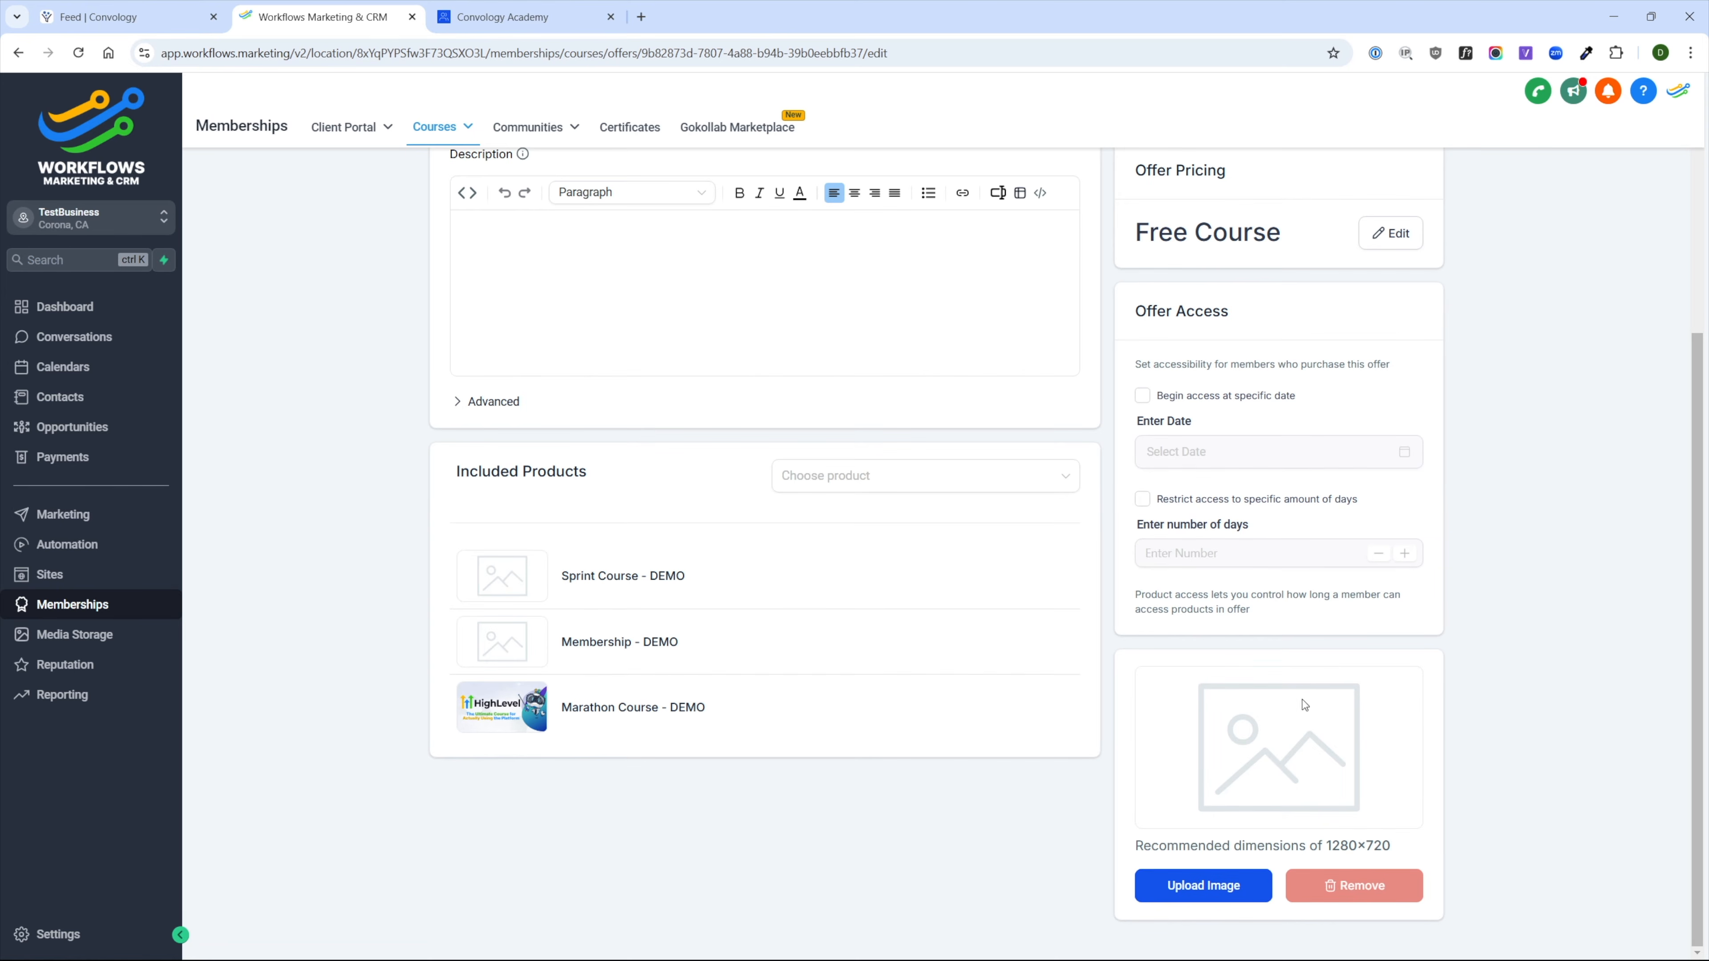
left_click(1228, 884)
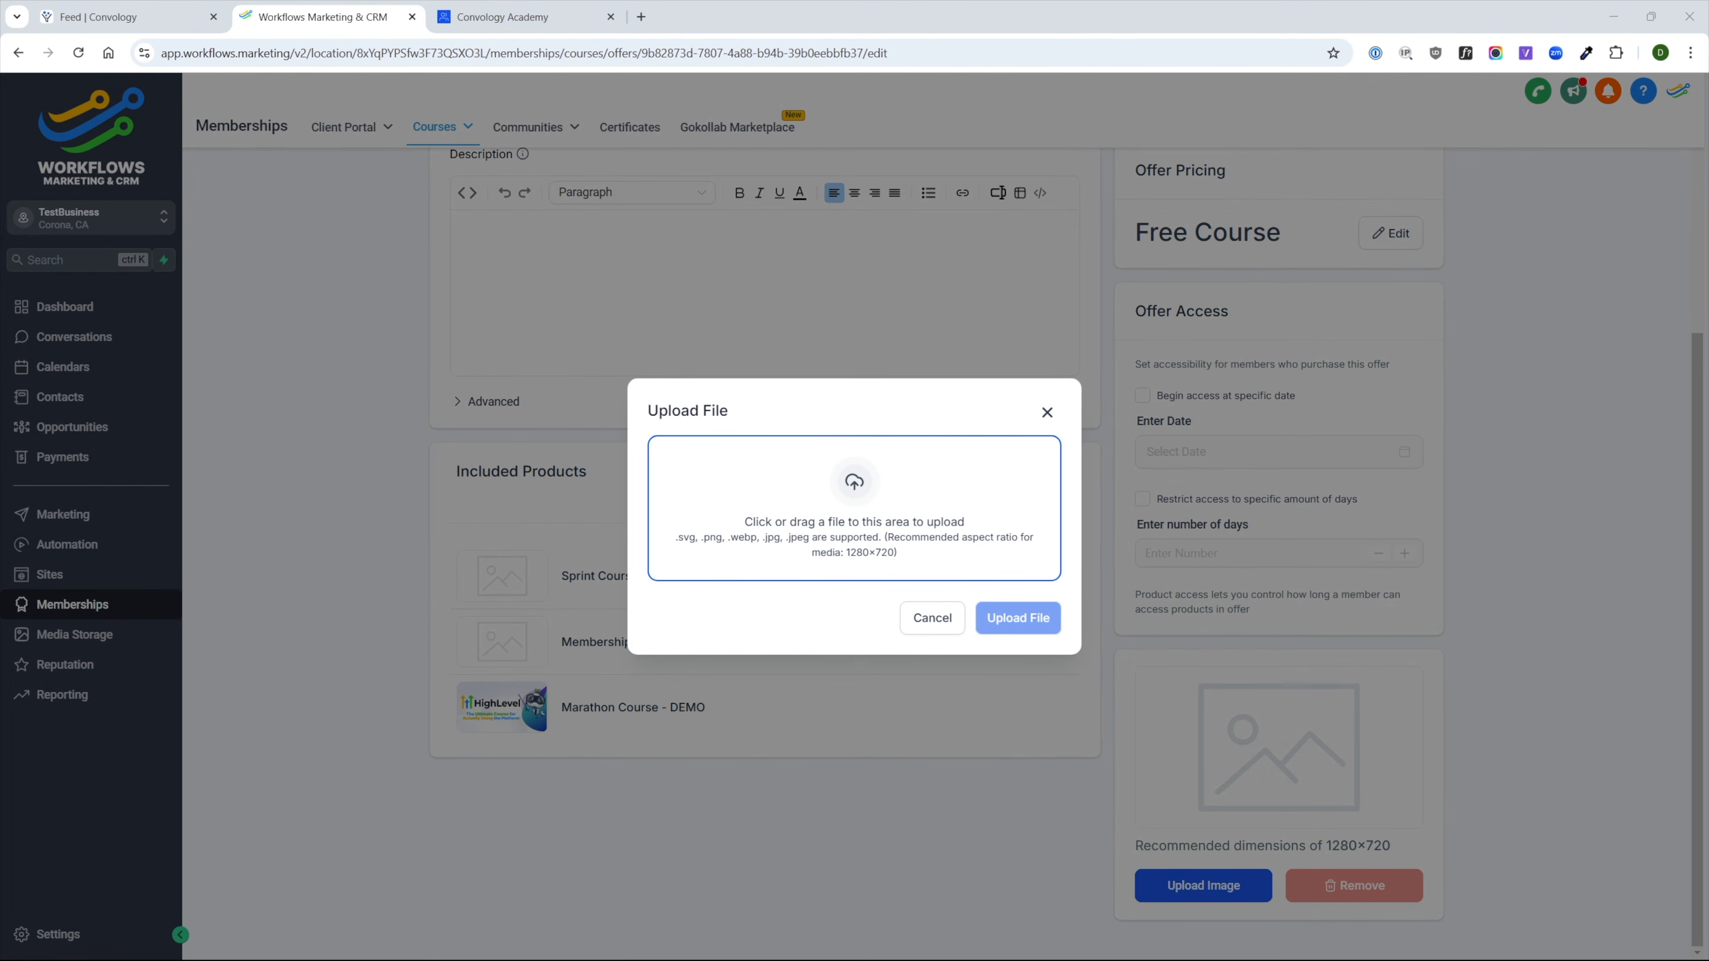
left_click(1010, 647)
- Set the All Access Pass offer's status to Published and save the offer
scroll(1227, 654, "up", 5)
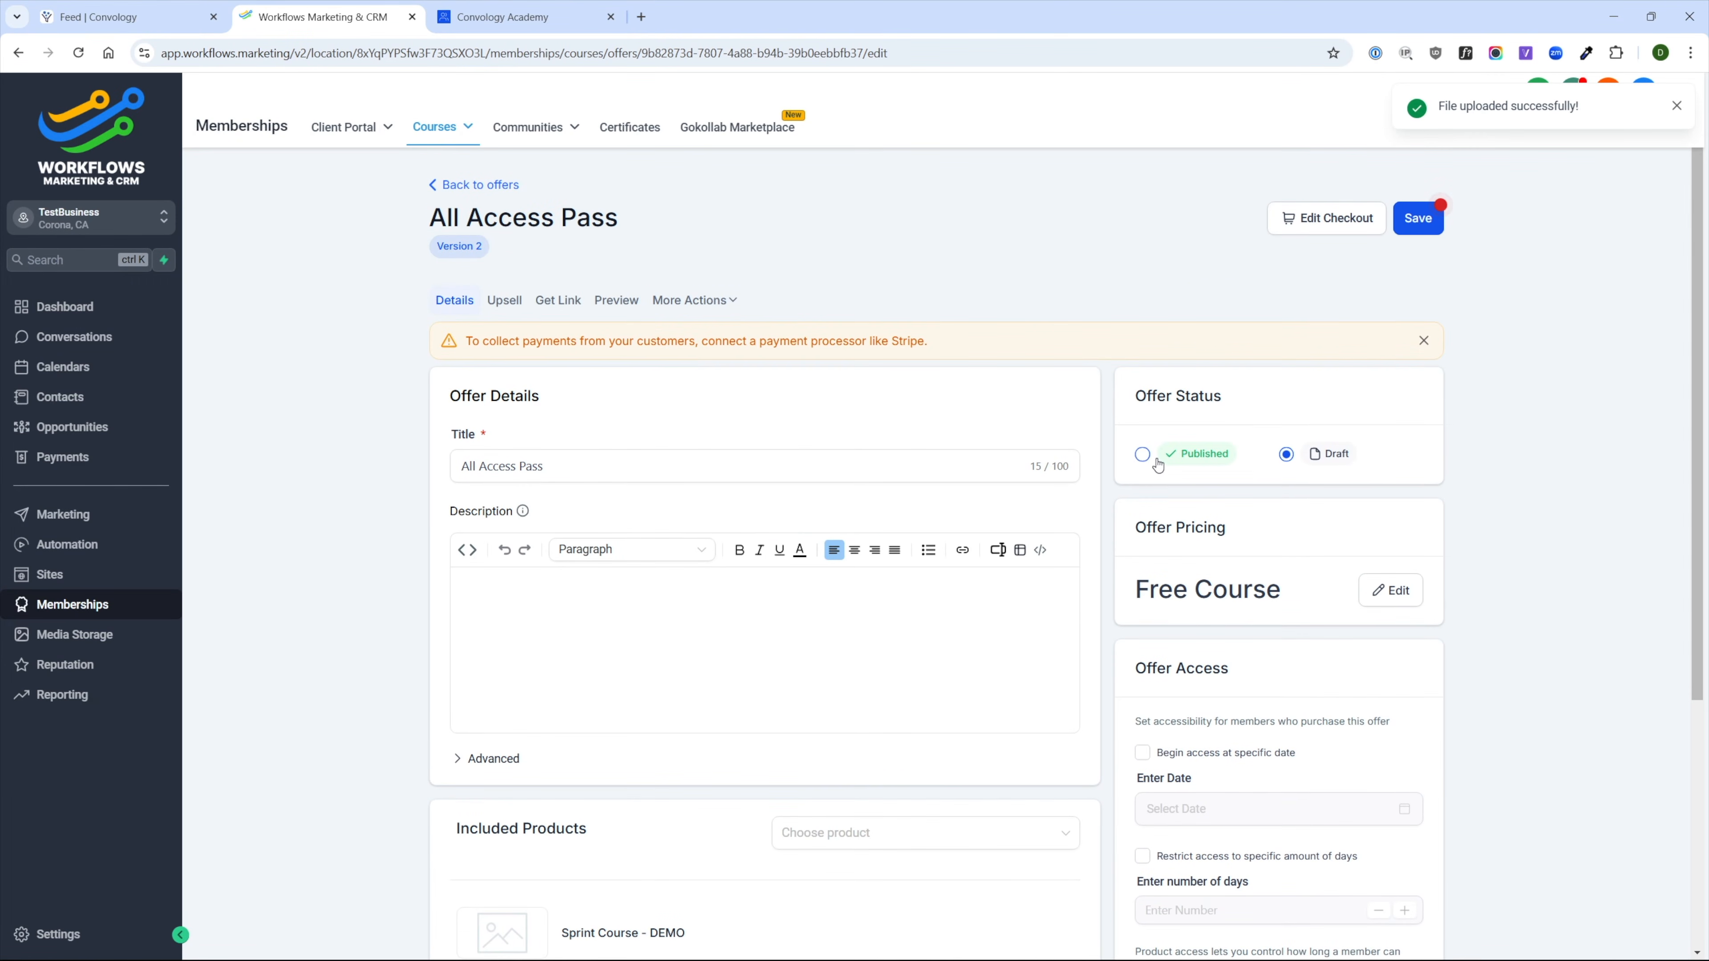
left_click(1142, 454)
left_click(1418, 219)
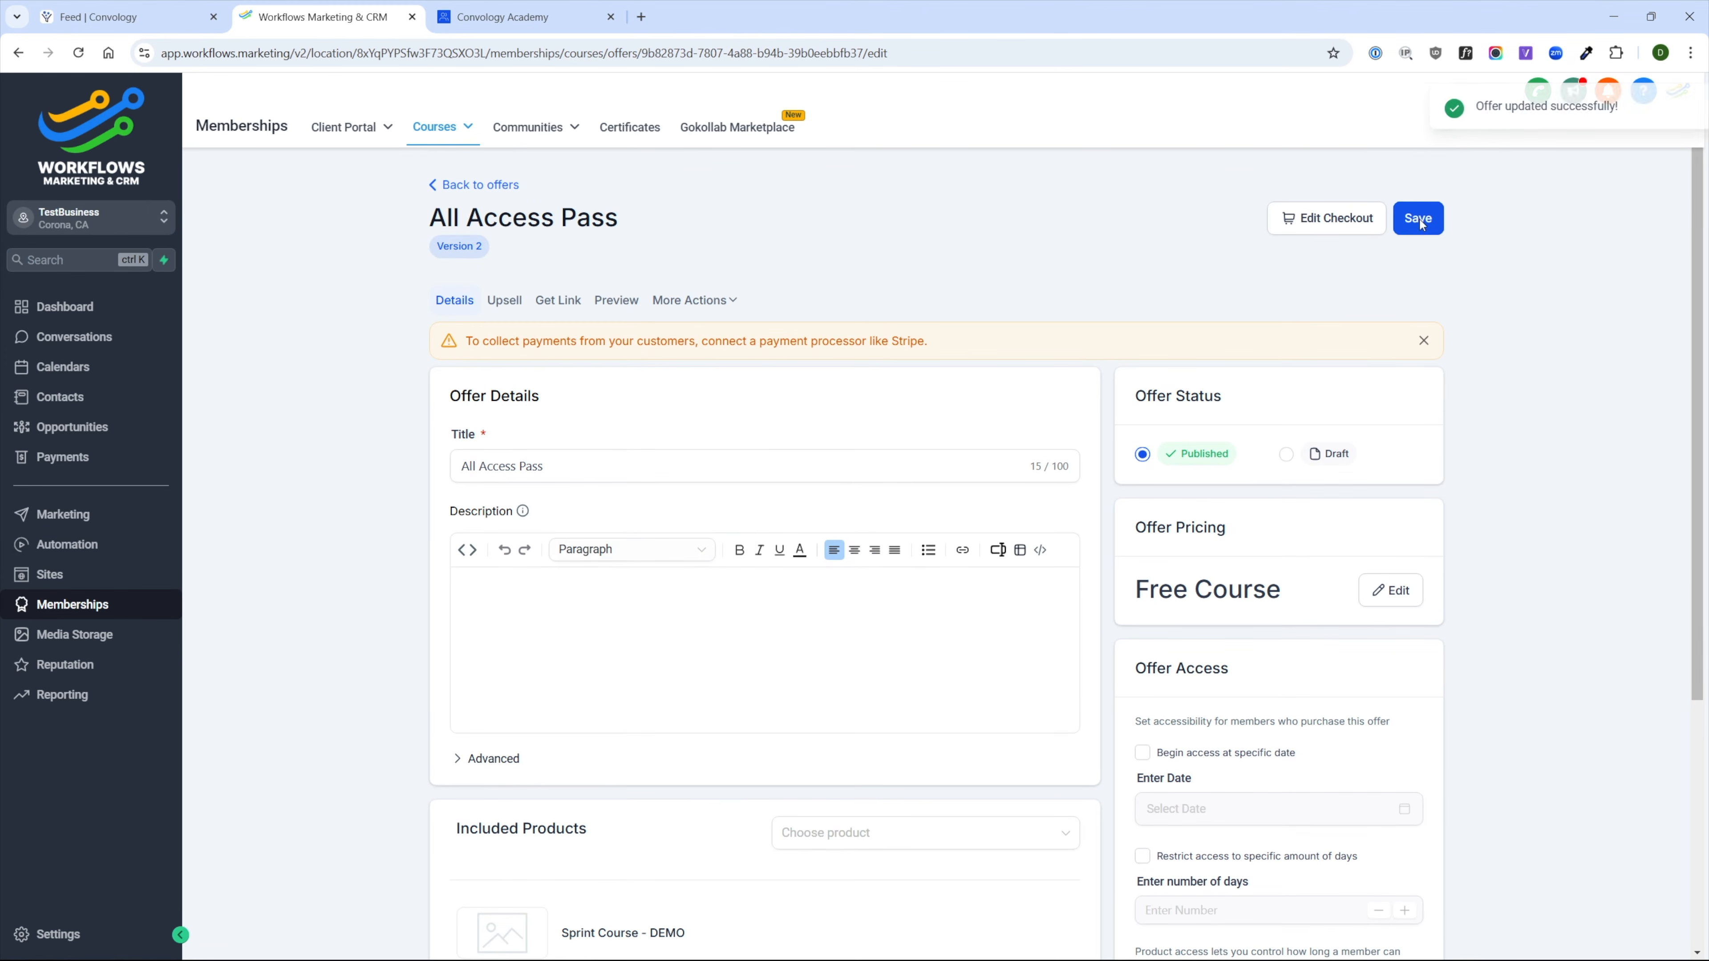
- Open the offer's checkout editor and review the title, banner, video and poster image settings in its offer details
left_click(1307, 220)
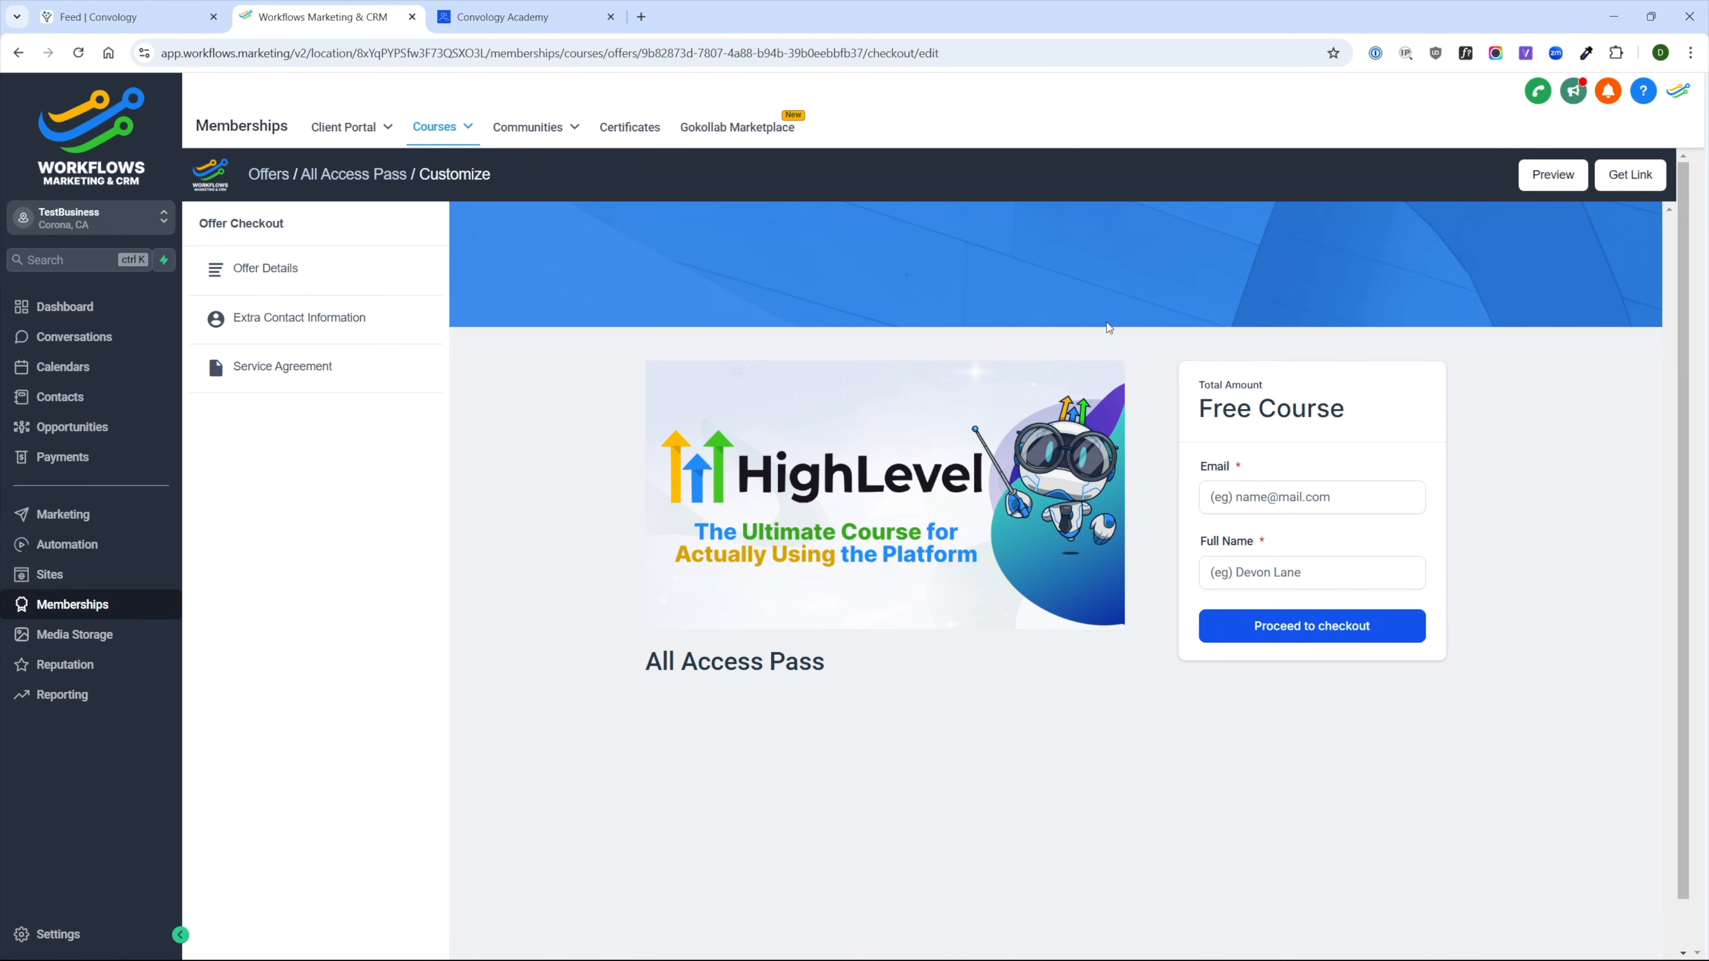
scroll(755, 647, "down", 1)
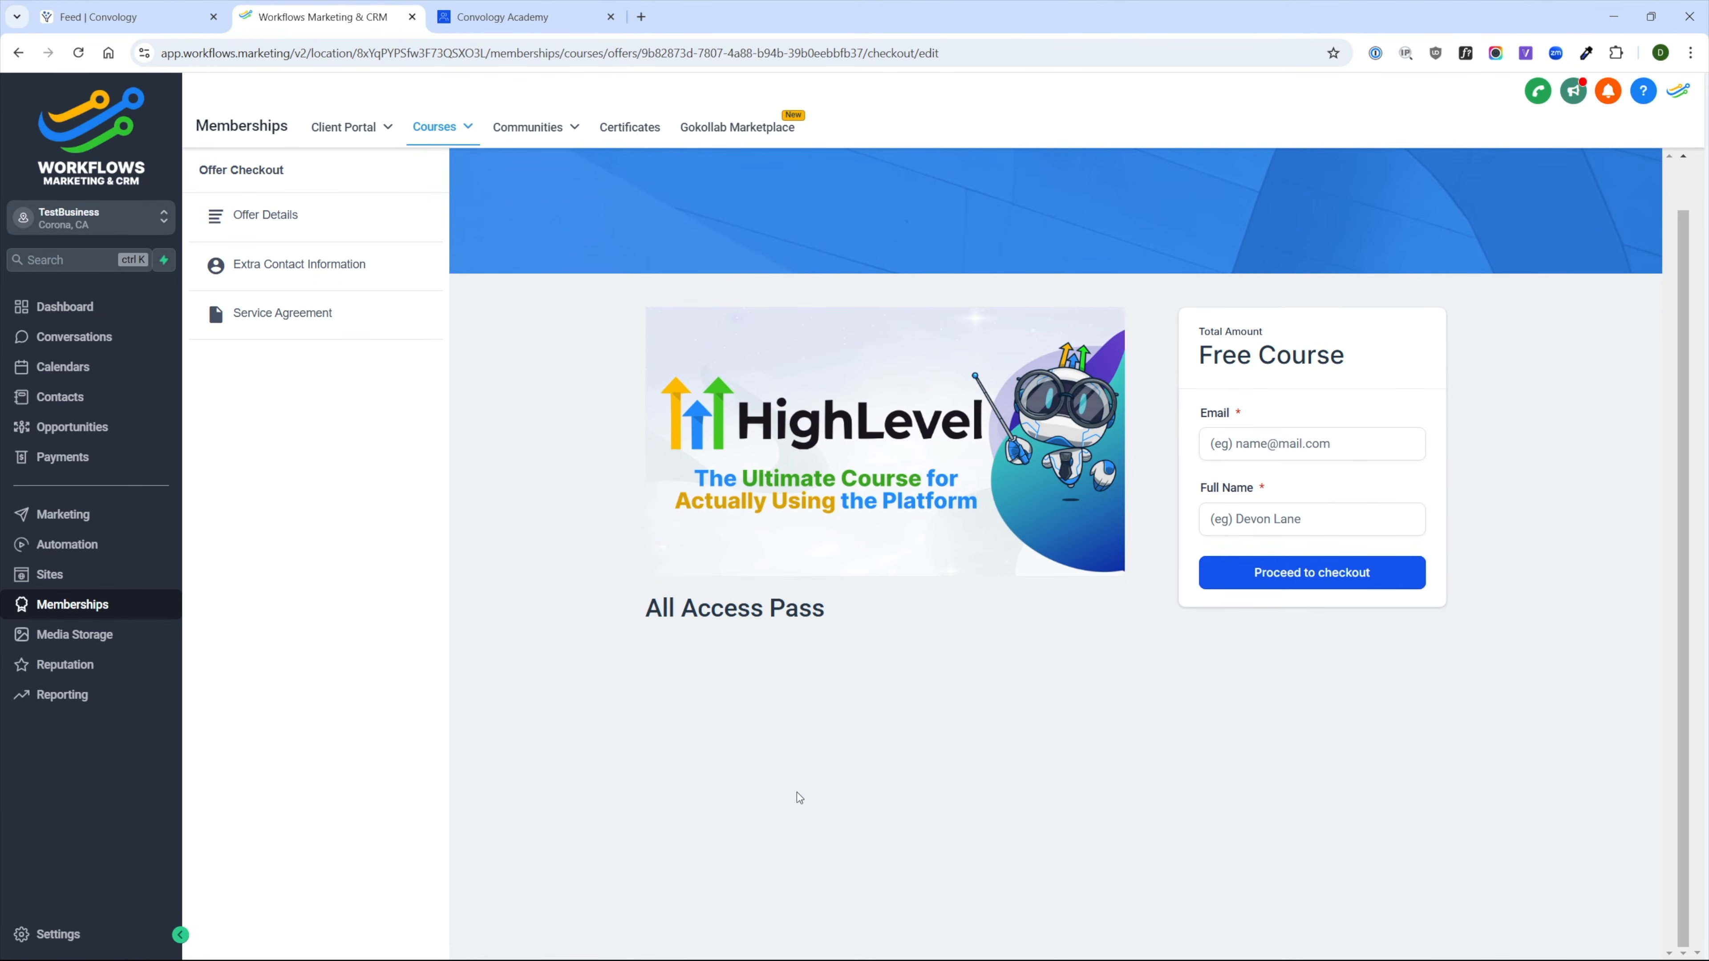
left_click(263, 219)
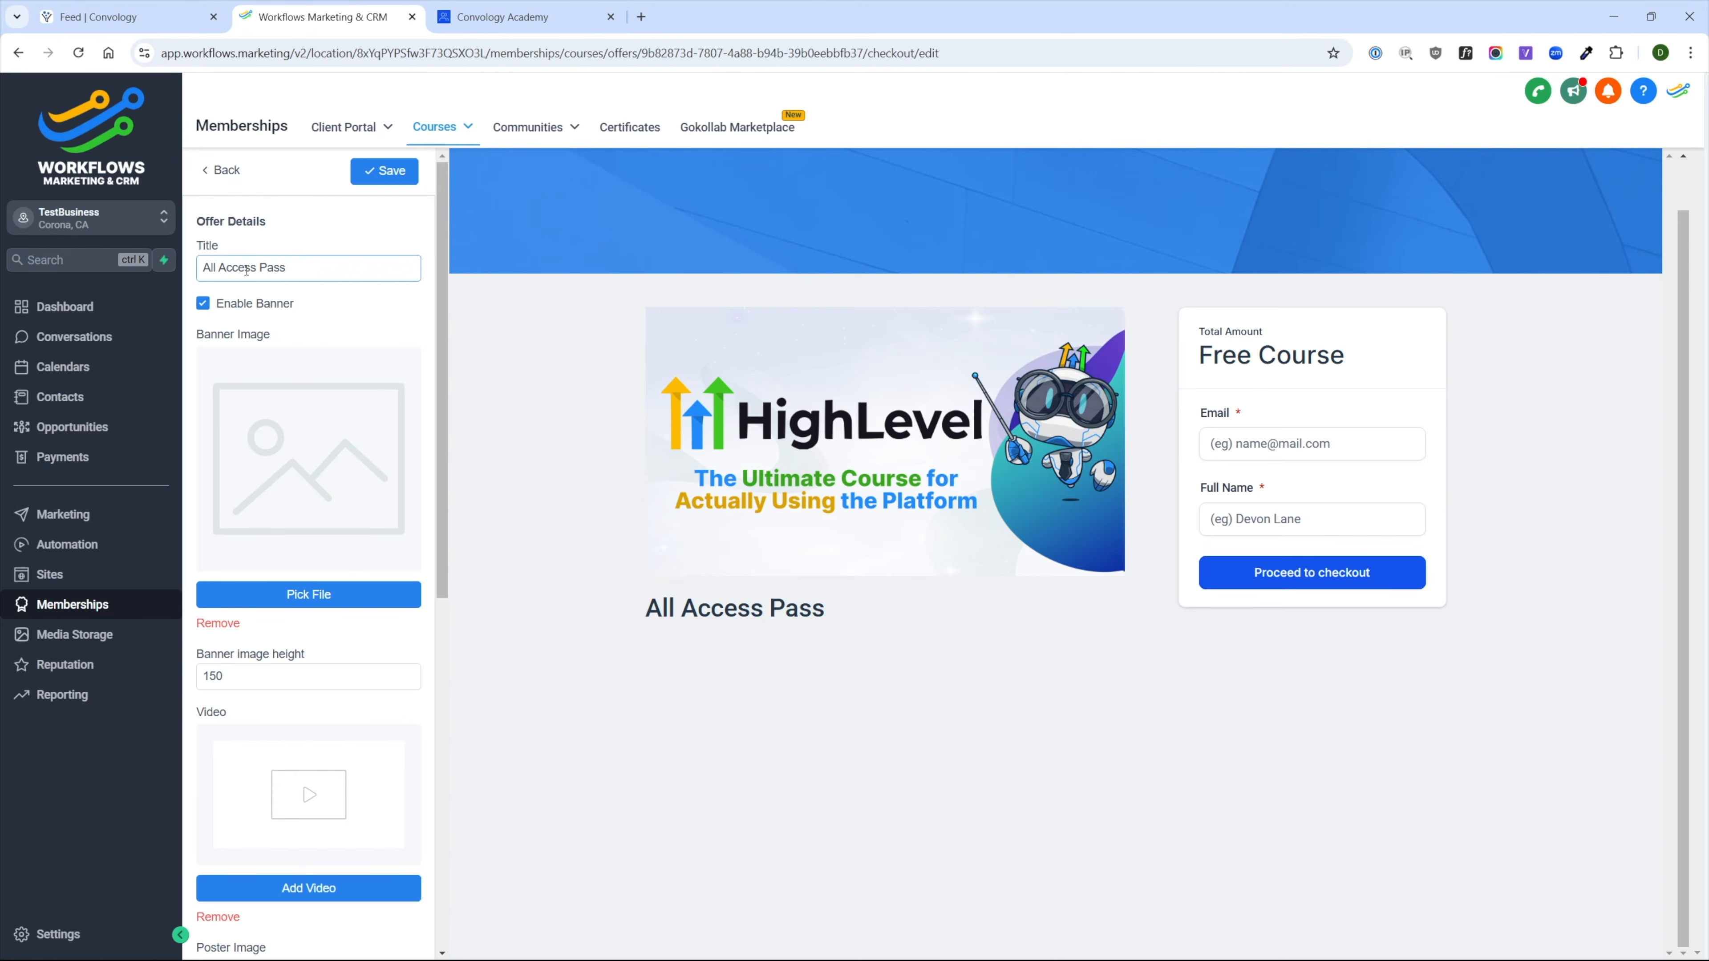
scroll(334, 549, "down", 8)
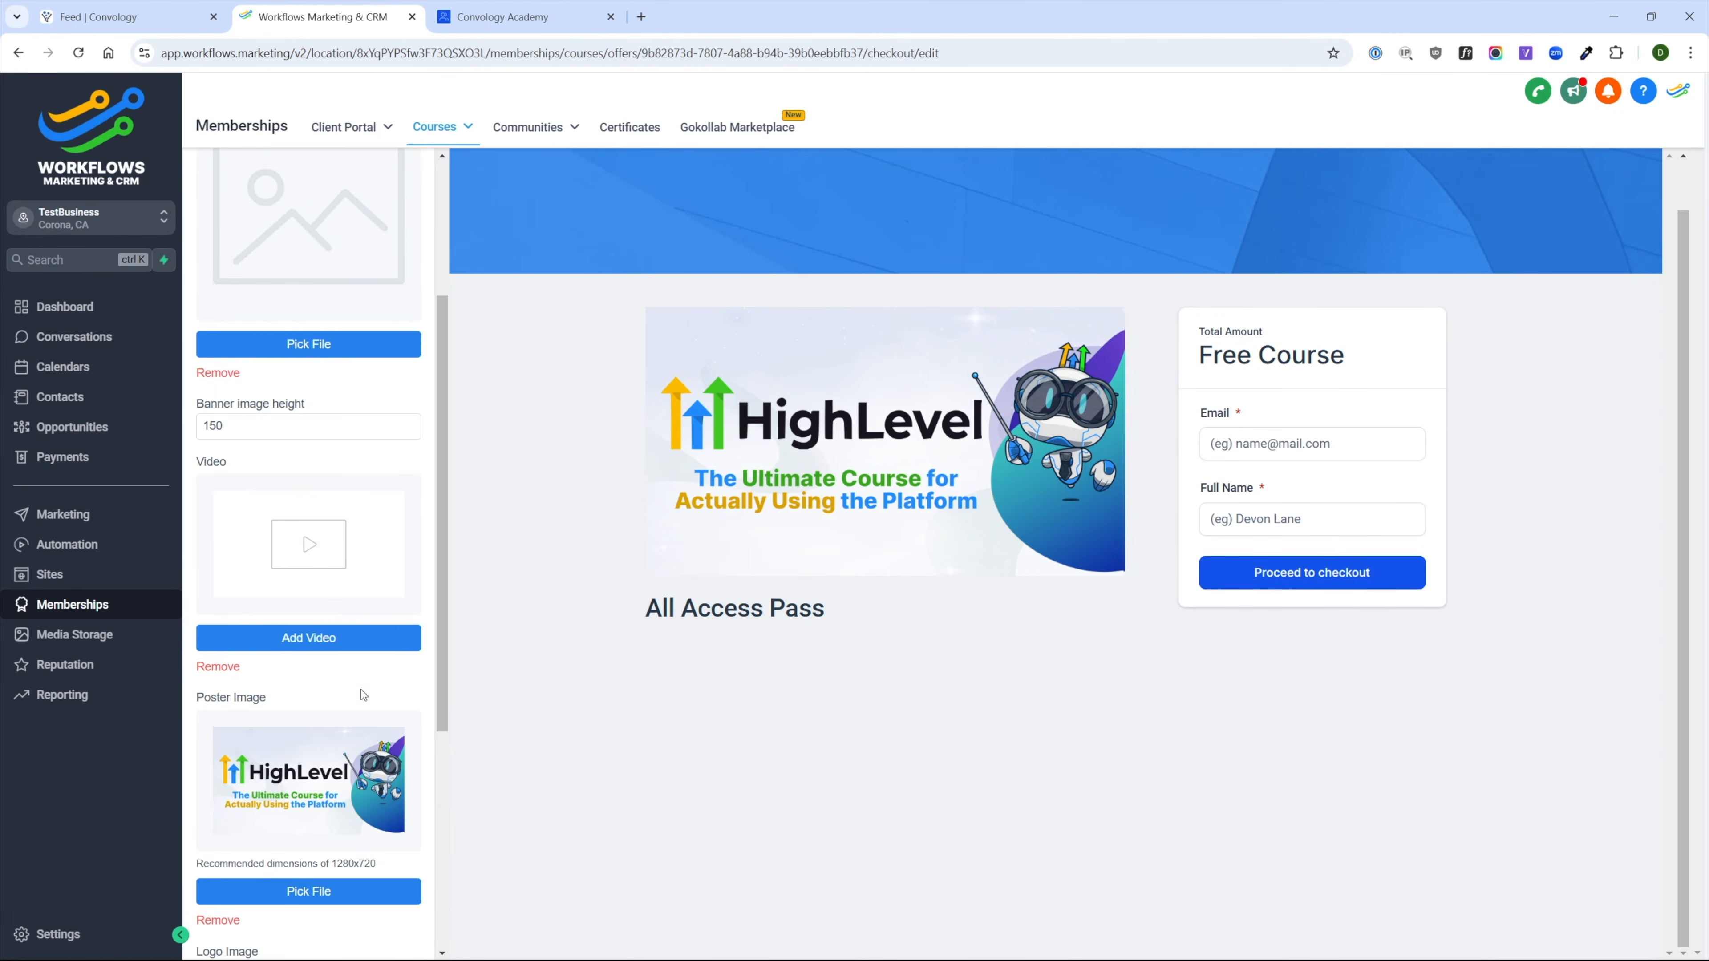
scroll(209, 234, "up", 10)
left_click(209, 229)
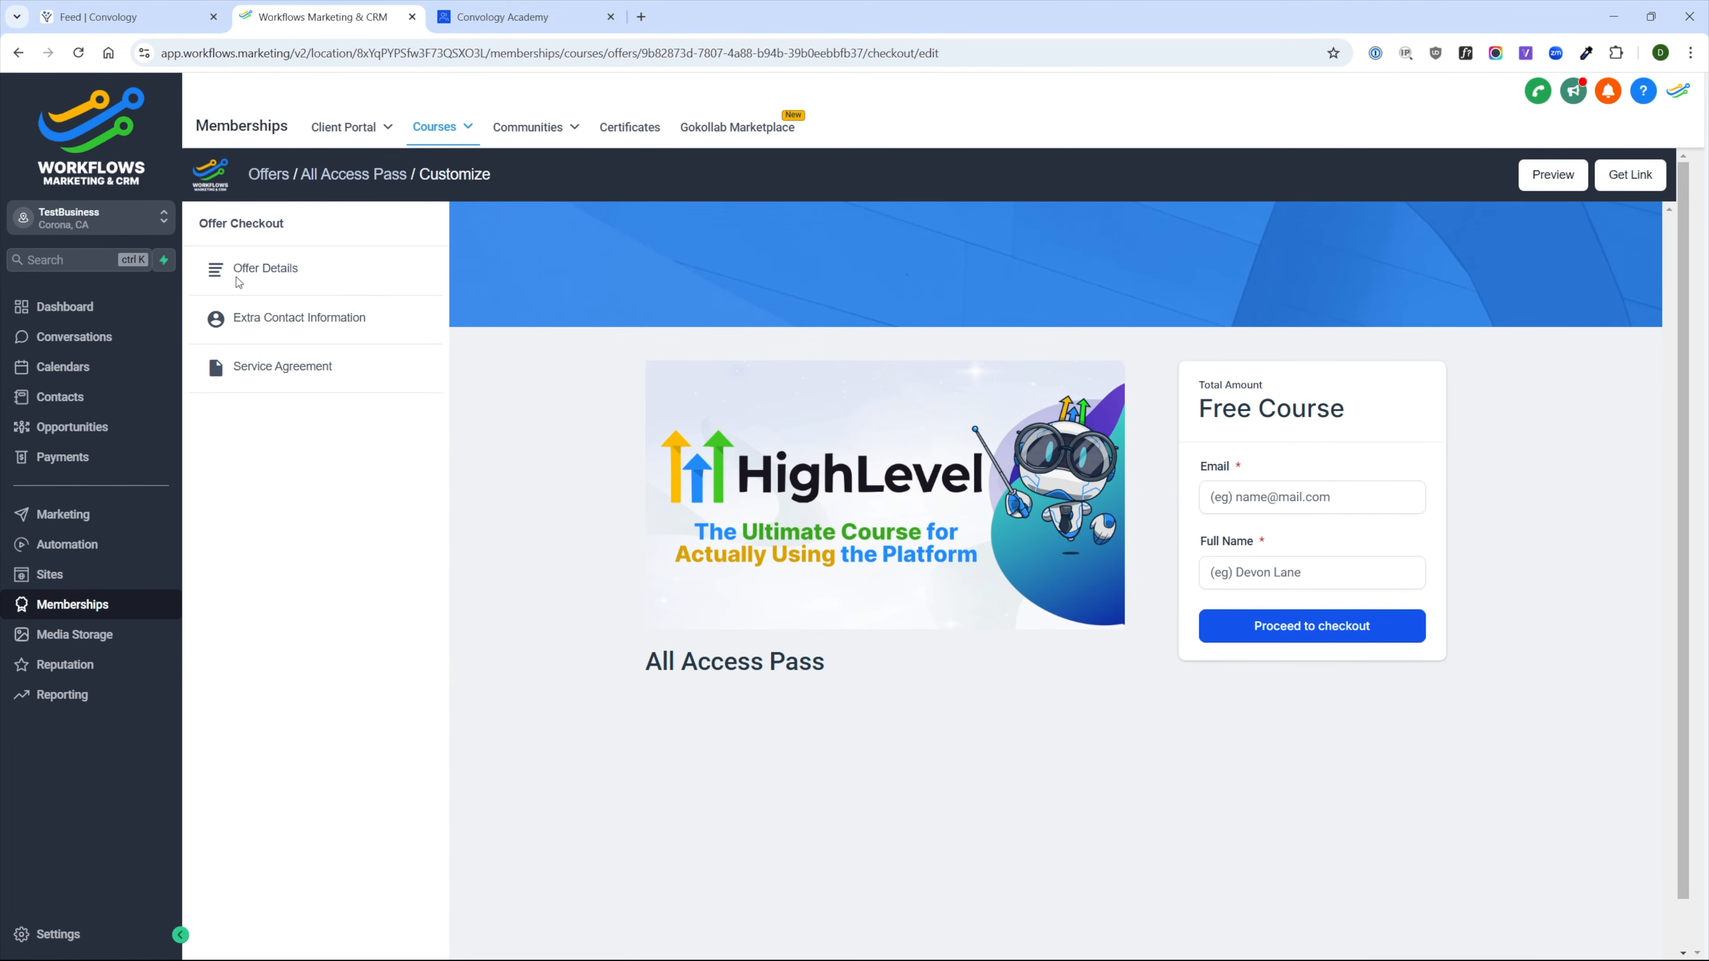
- Make the checkout collect the buyer's address and phone number as extra contact information, and save the change
left_click(268, 321)
left_click(205, 313)
left_click(205, 347)
left_click(397, 224)
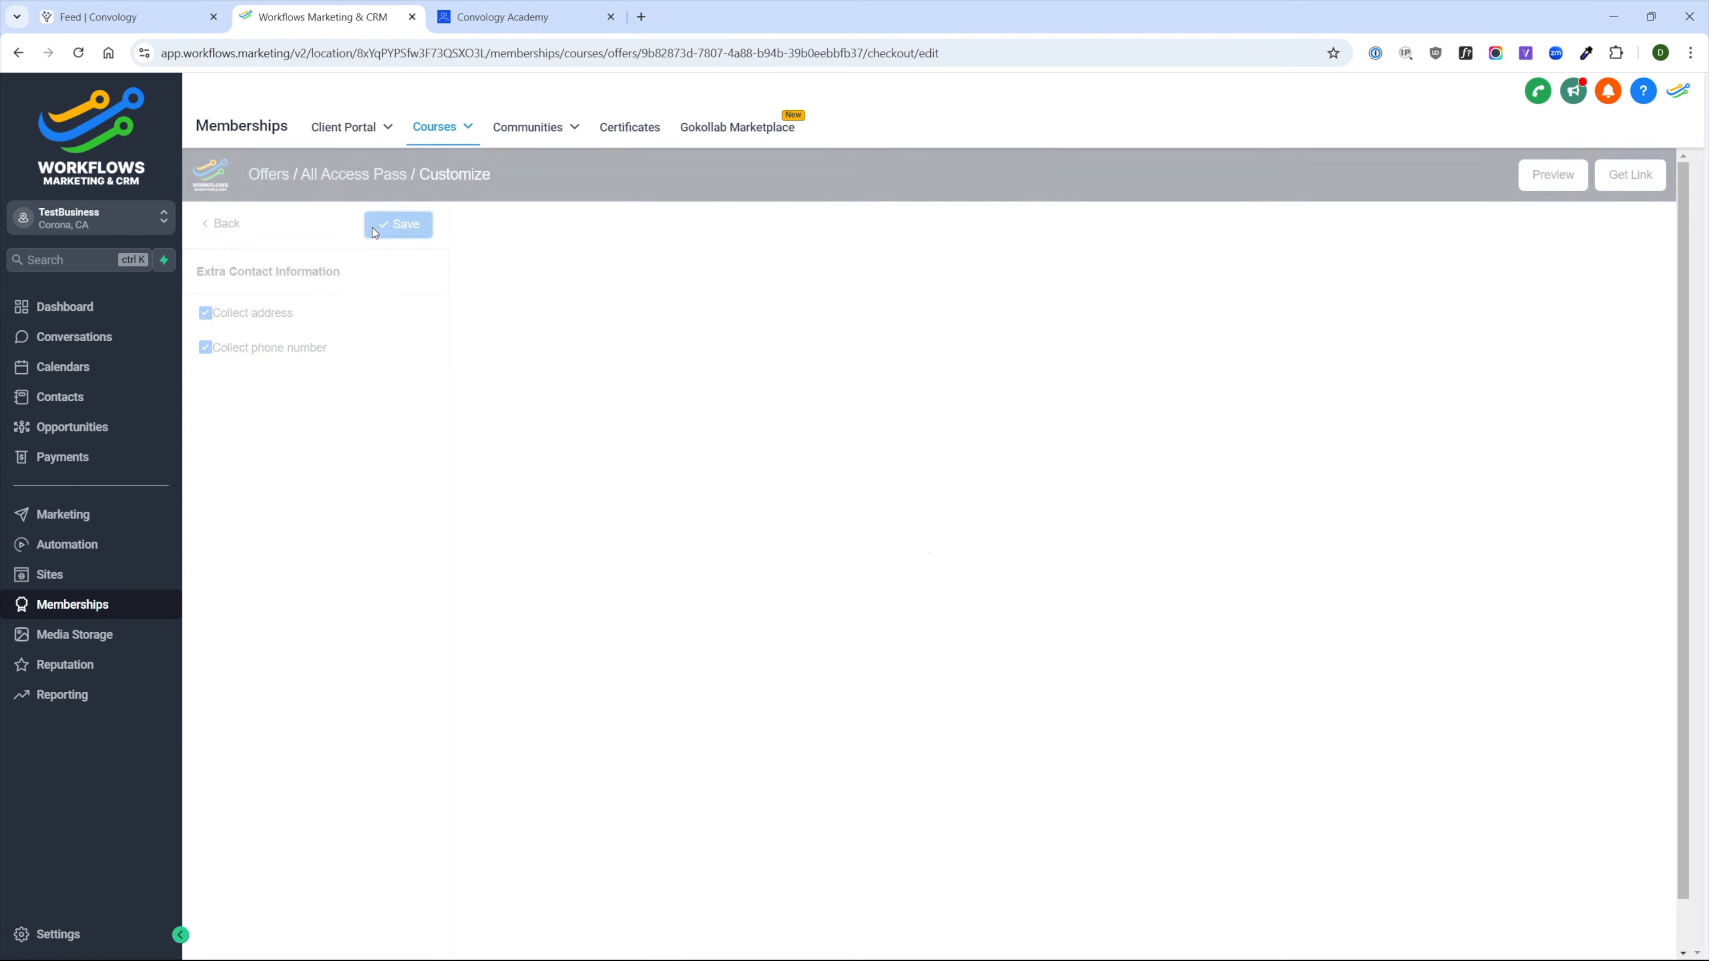
scroll(1303, 545, "down", 1)
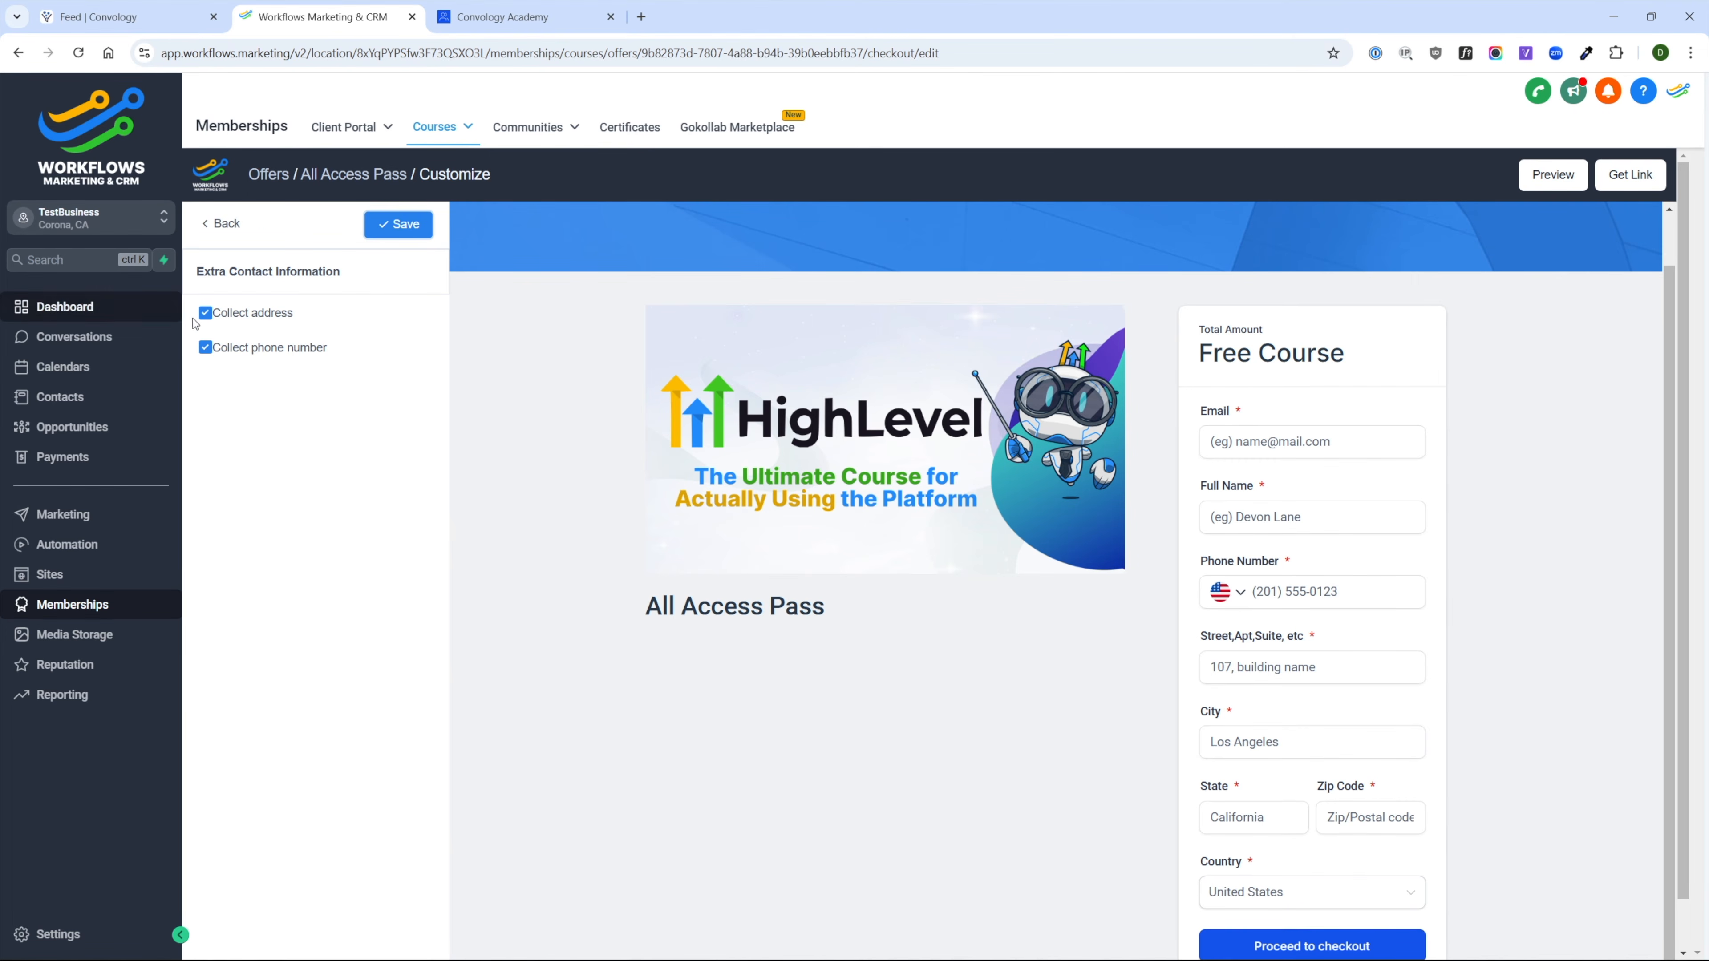
- Stop the checkout from collecting the buyer's address, keeping the phone number, and save the extra contact information
left_click(205, 313)
left_click(405, 234)
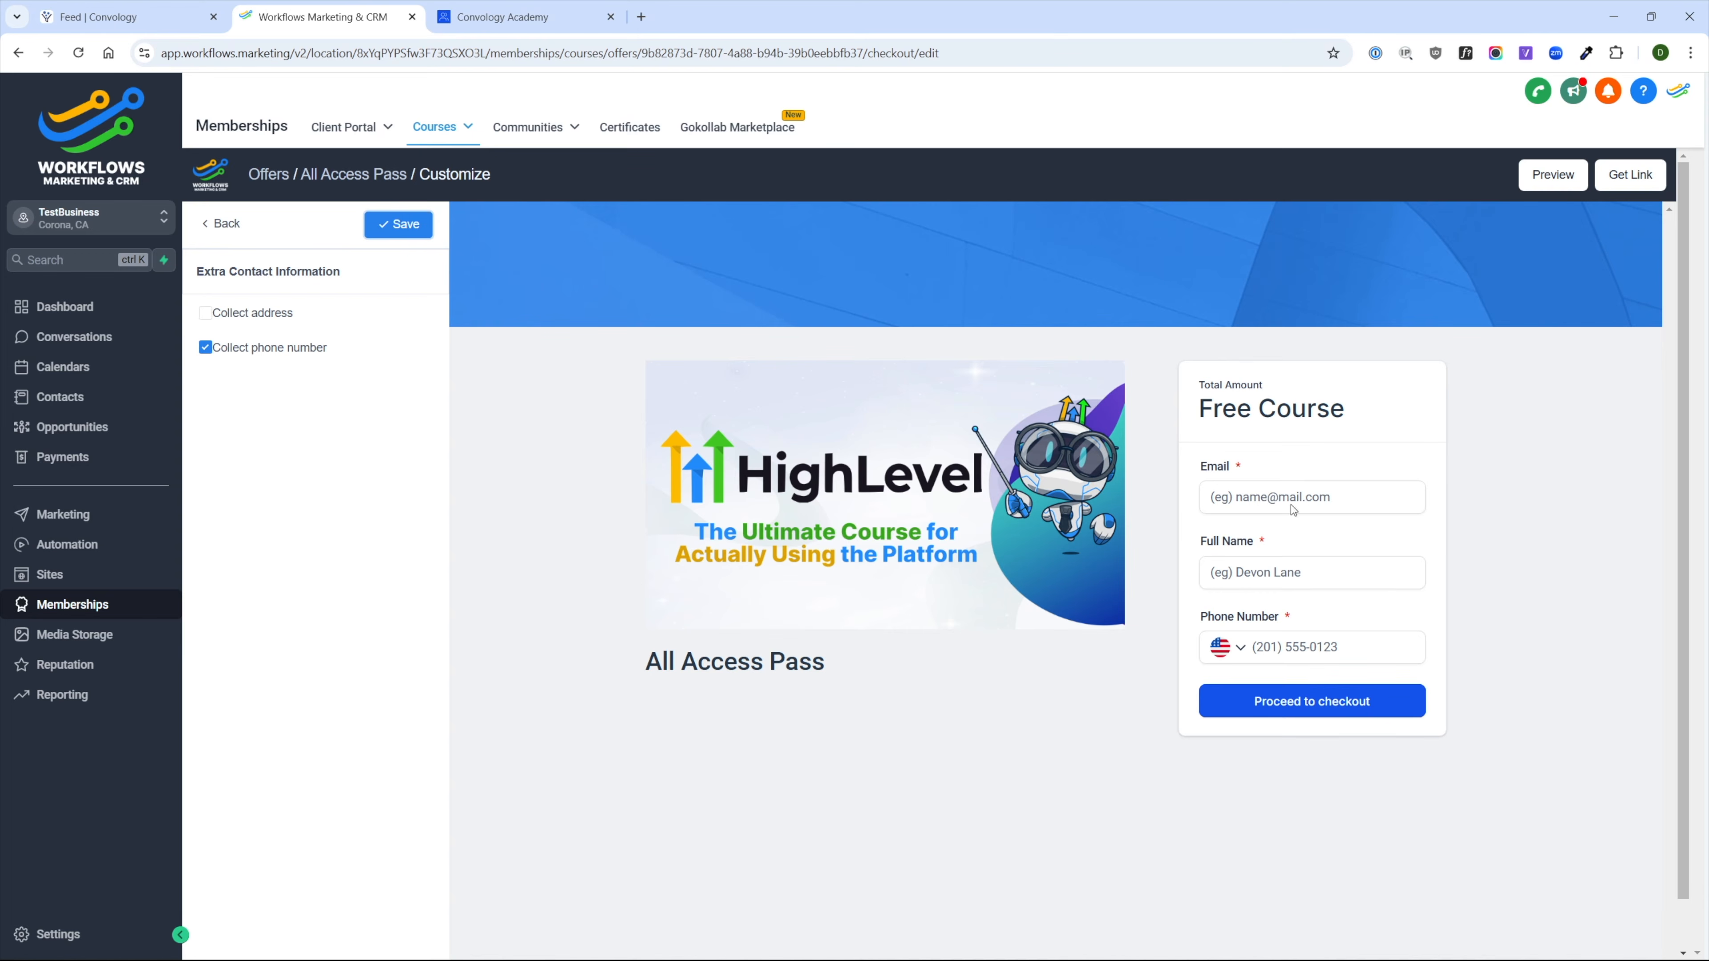
left_click(222, 225)
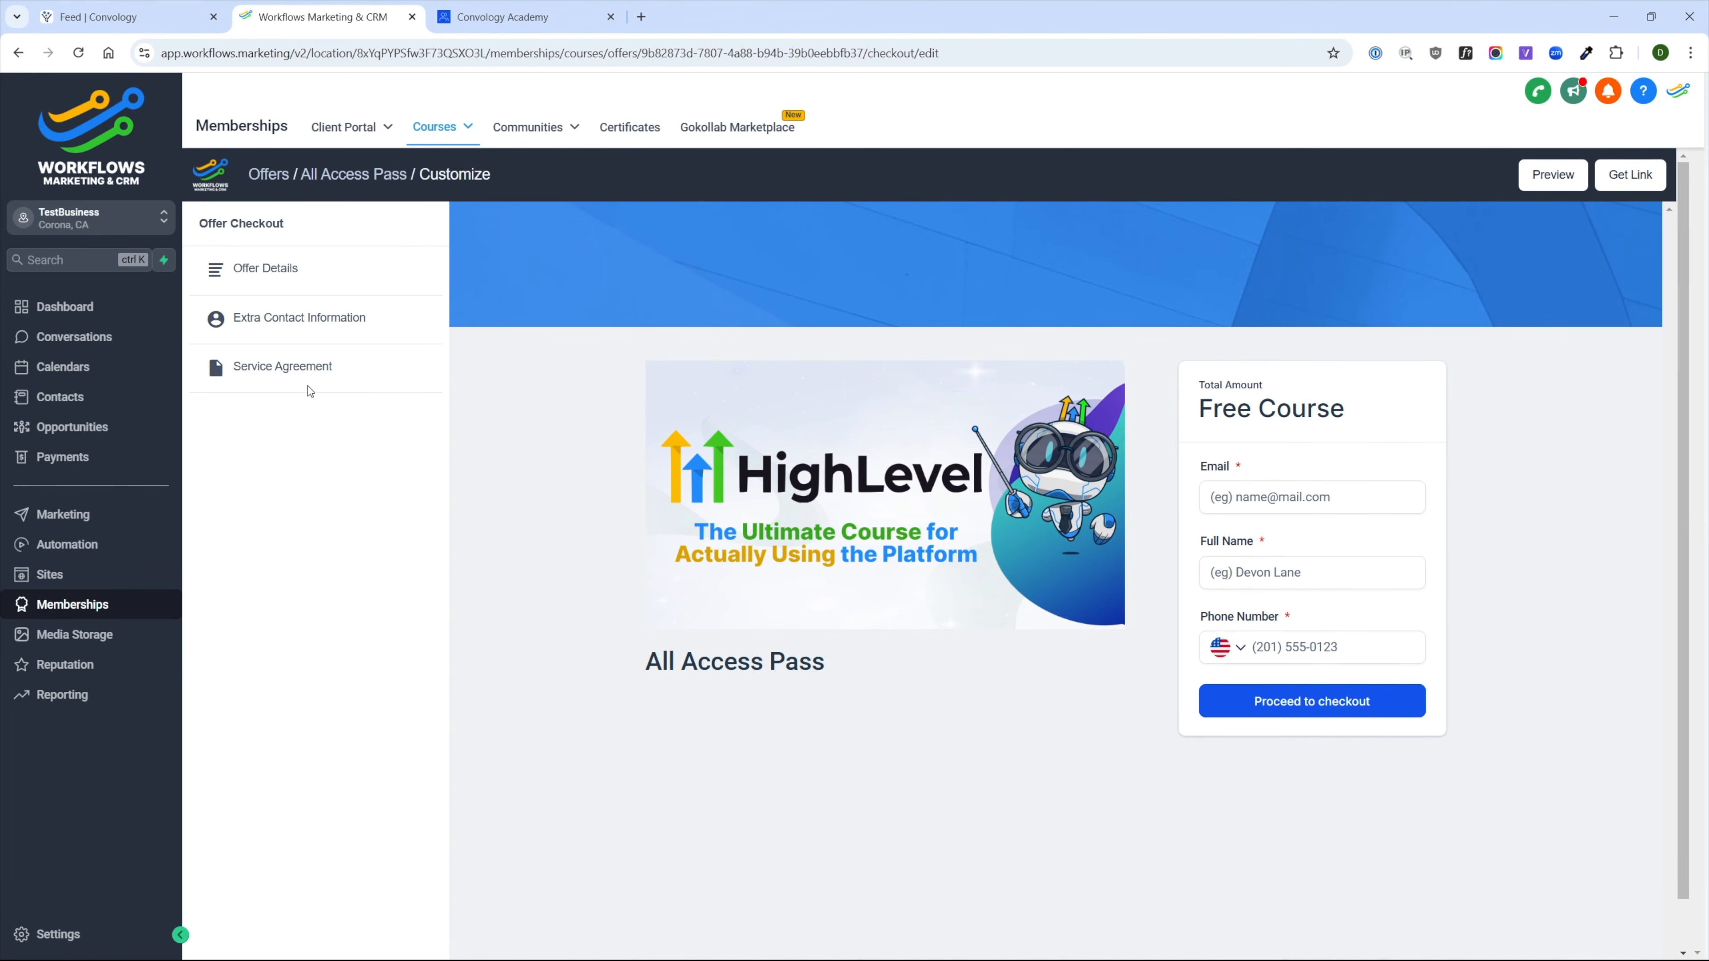
left_click(307, 386)
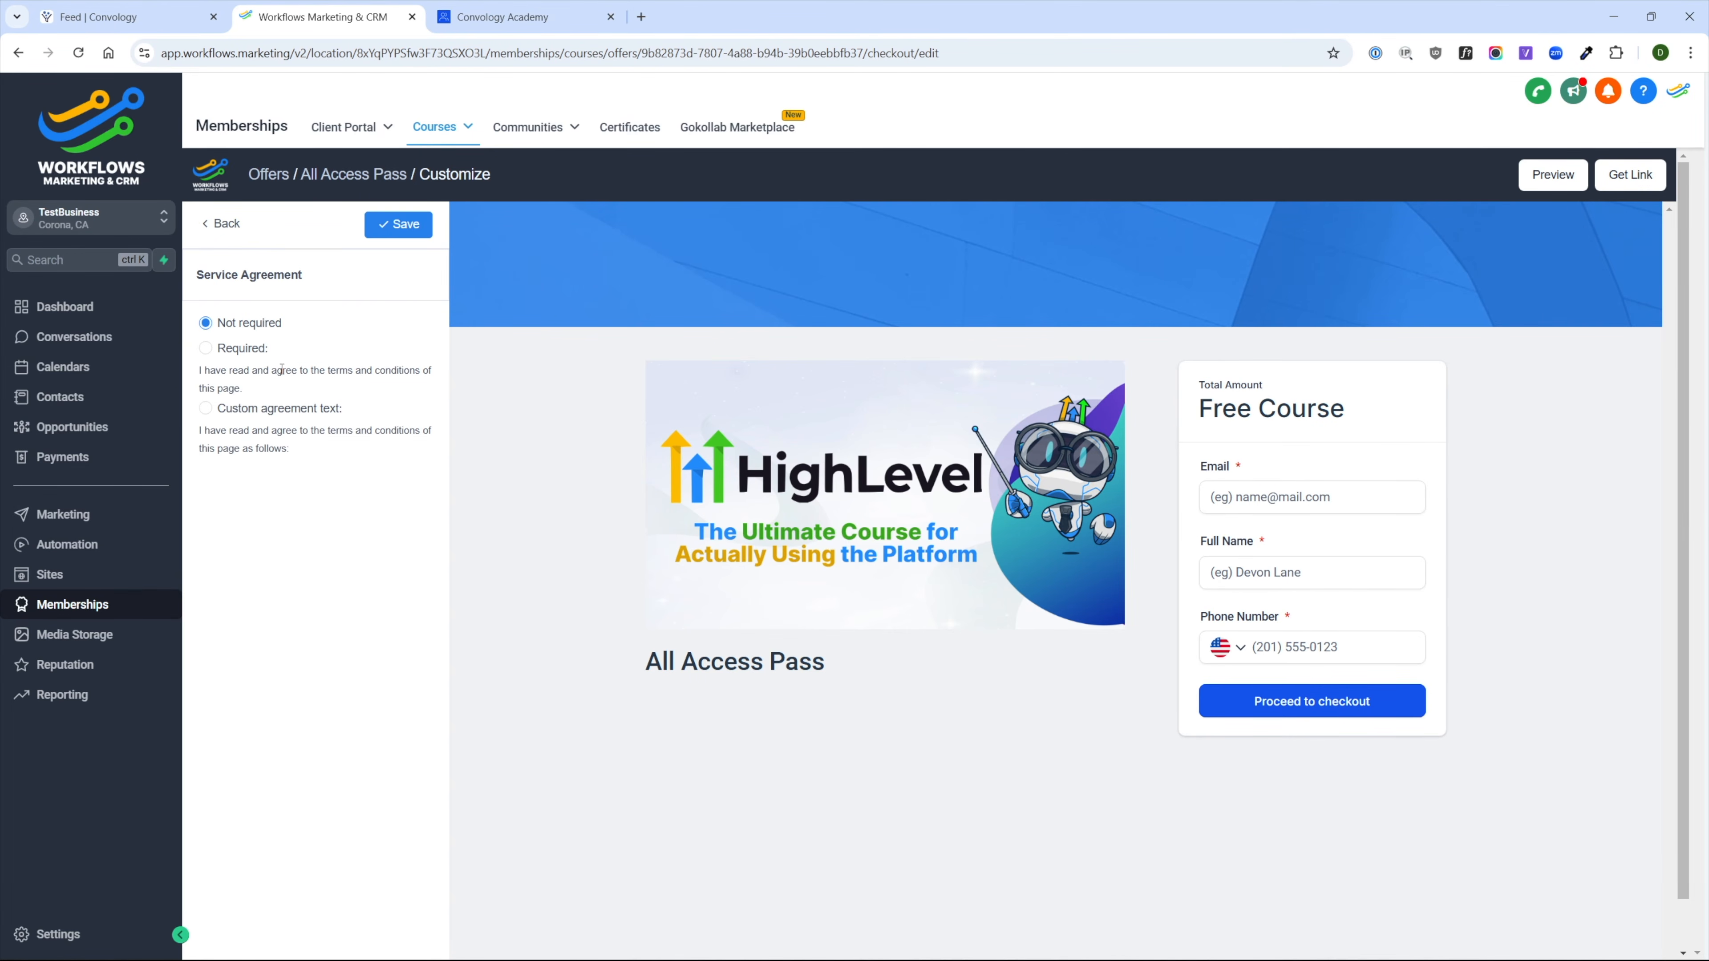
left_click(210, 410)
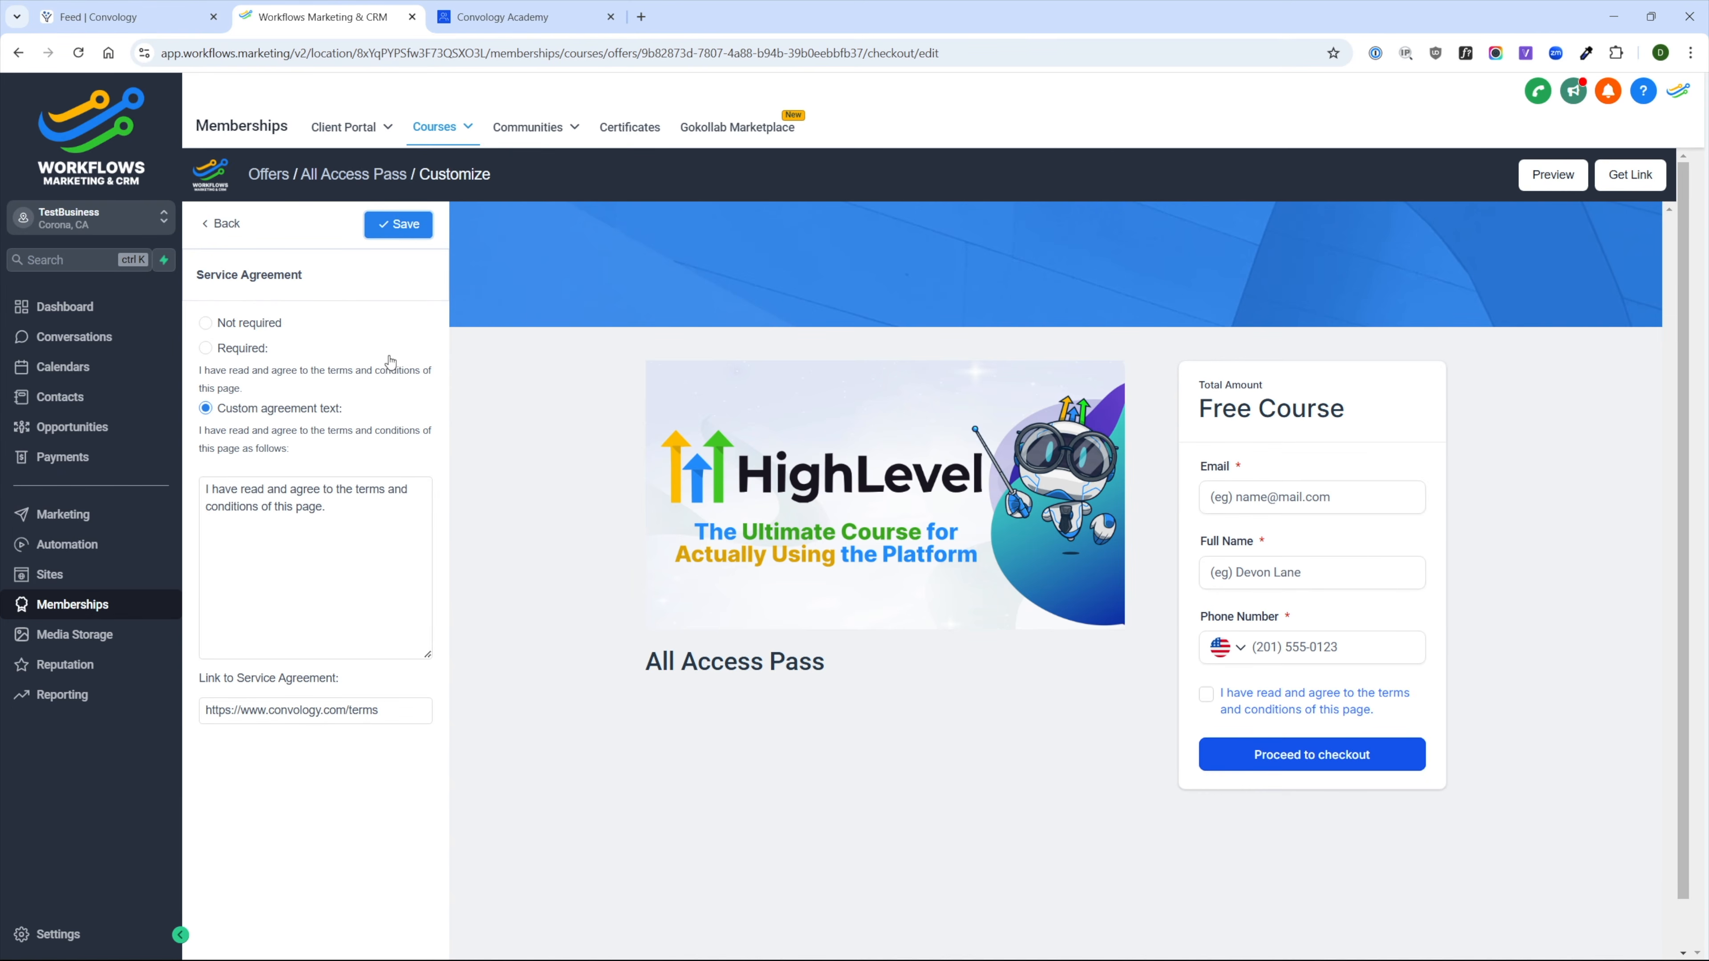
left_click(224, 228)
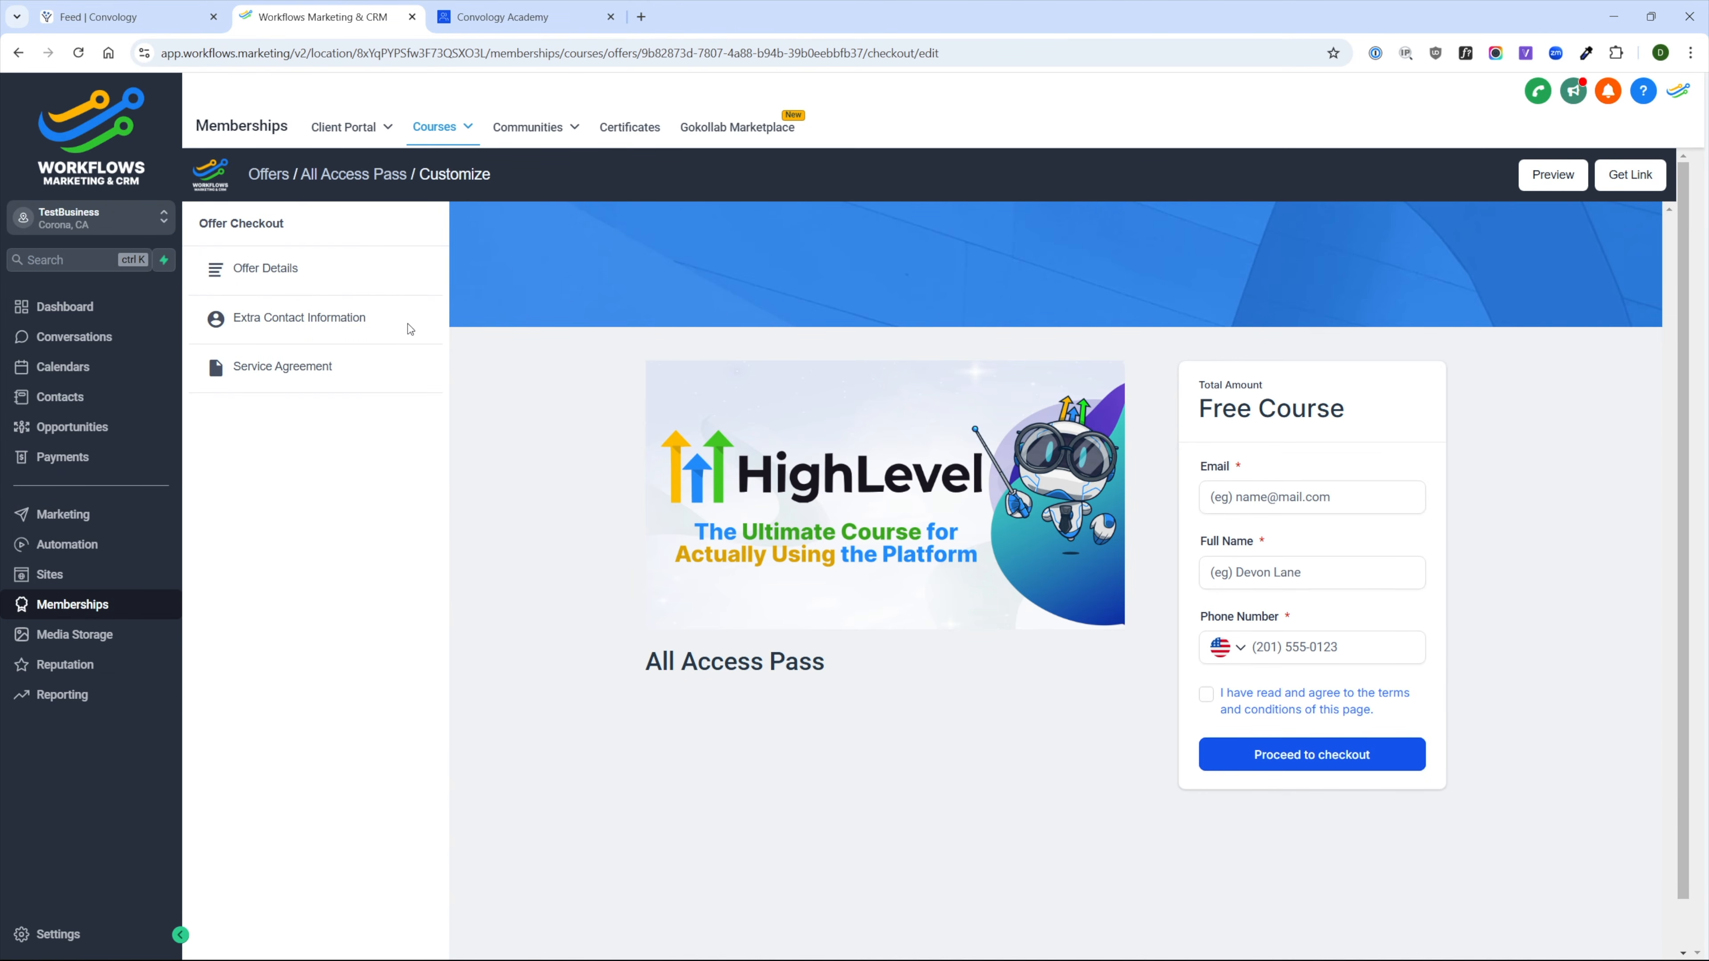
- Copy the All Access Pass checkout link and open it in a new browser tab to view the live page
scroll(1413, 525, "down", 1)
scroll(1319, 612, "up", 1)
left_click(1635, 180)
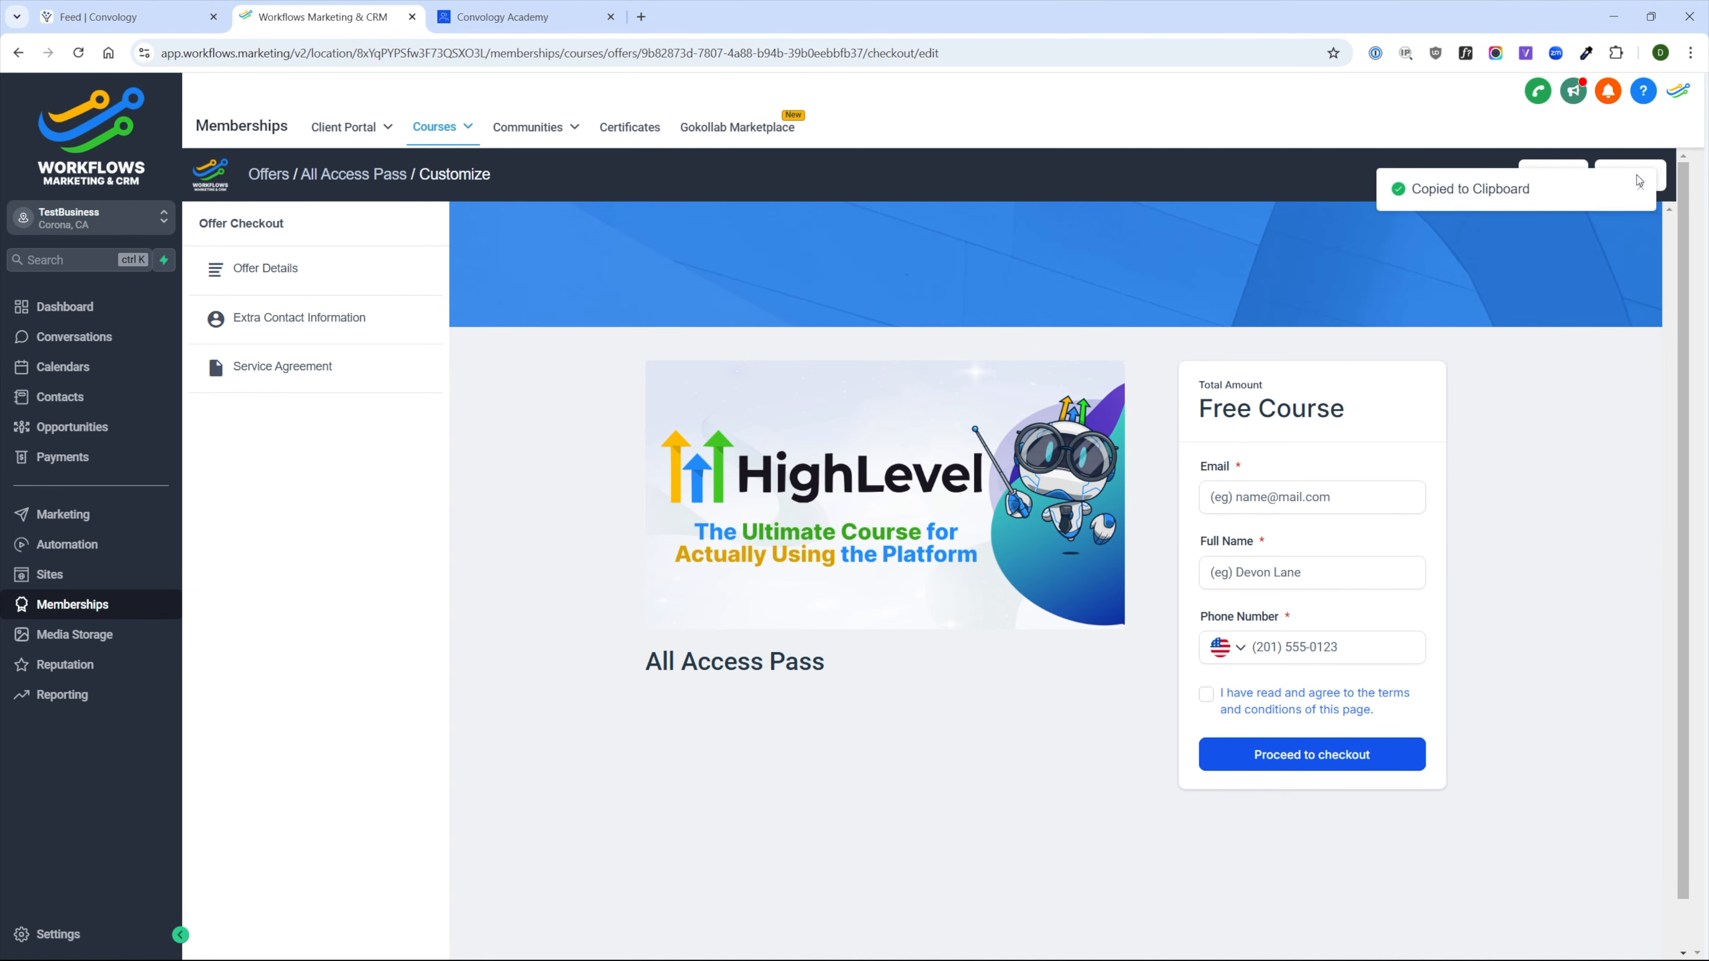
left_click(641, 16)
key("ctrl+v")
key("Return")
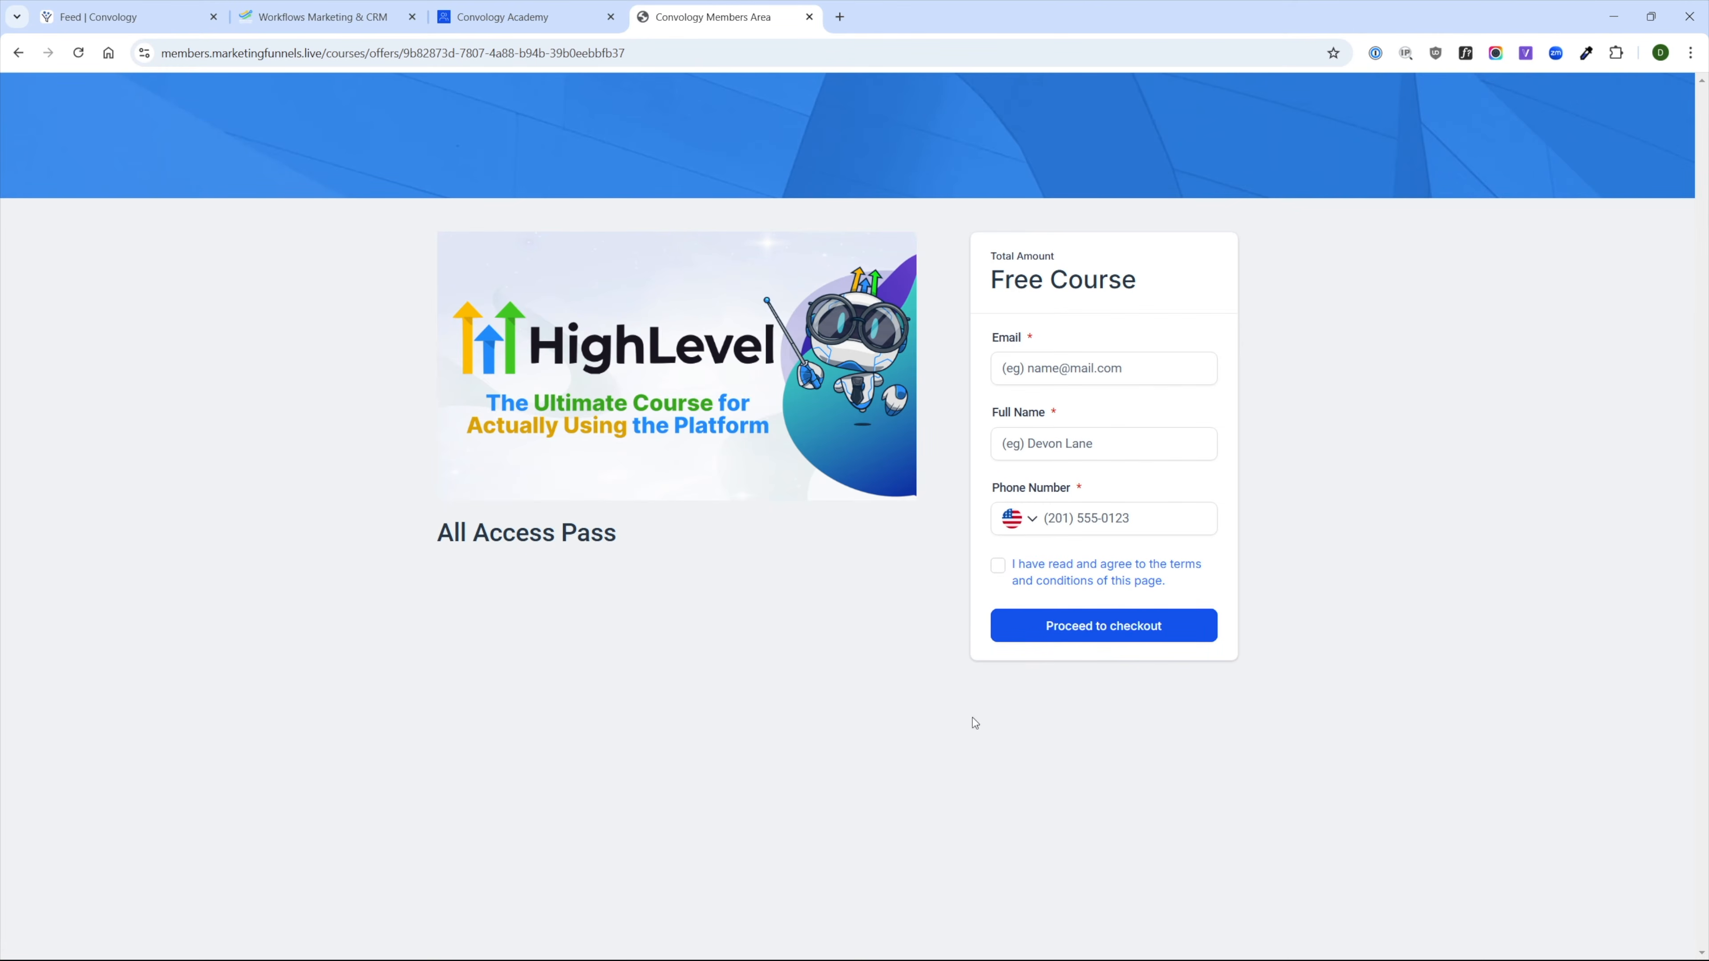
- Return to the offers list and open the All Access Pass offer's upsell settings
left_click(323, 16)
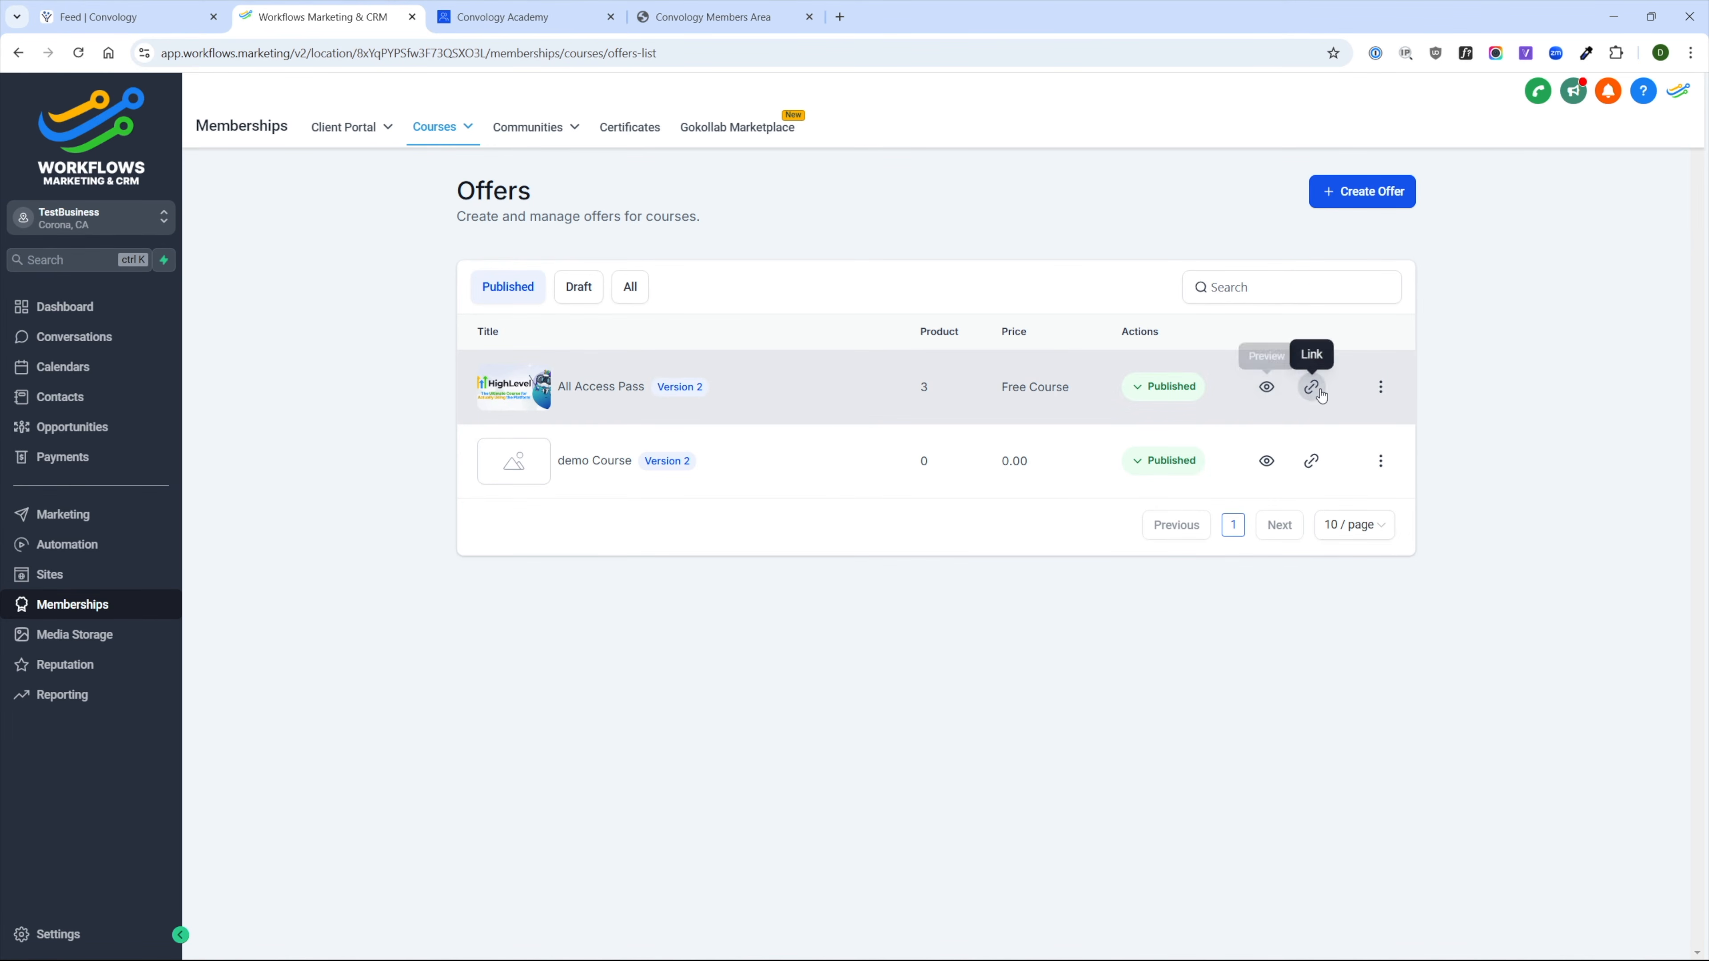
left_click(1381, 386)
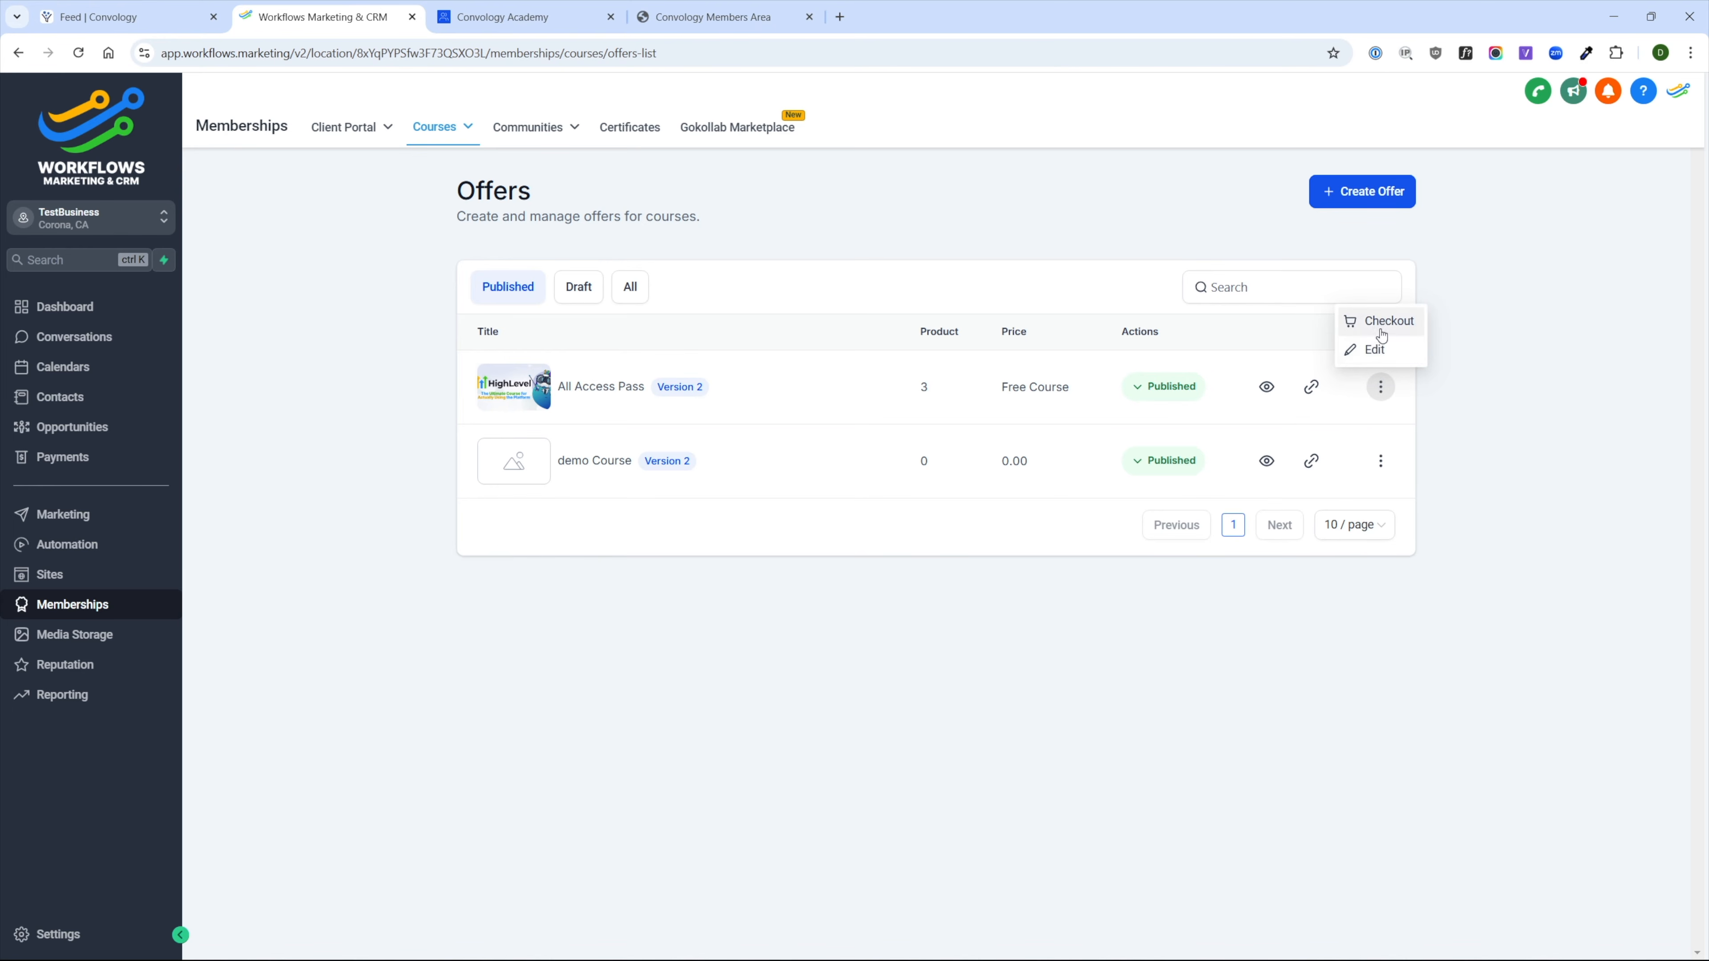
left_click(1375, 349)
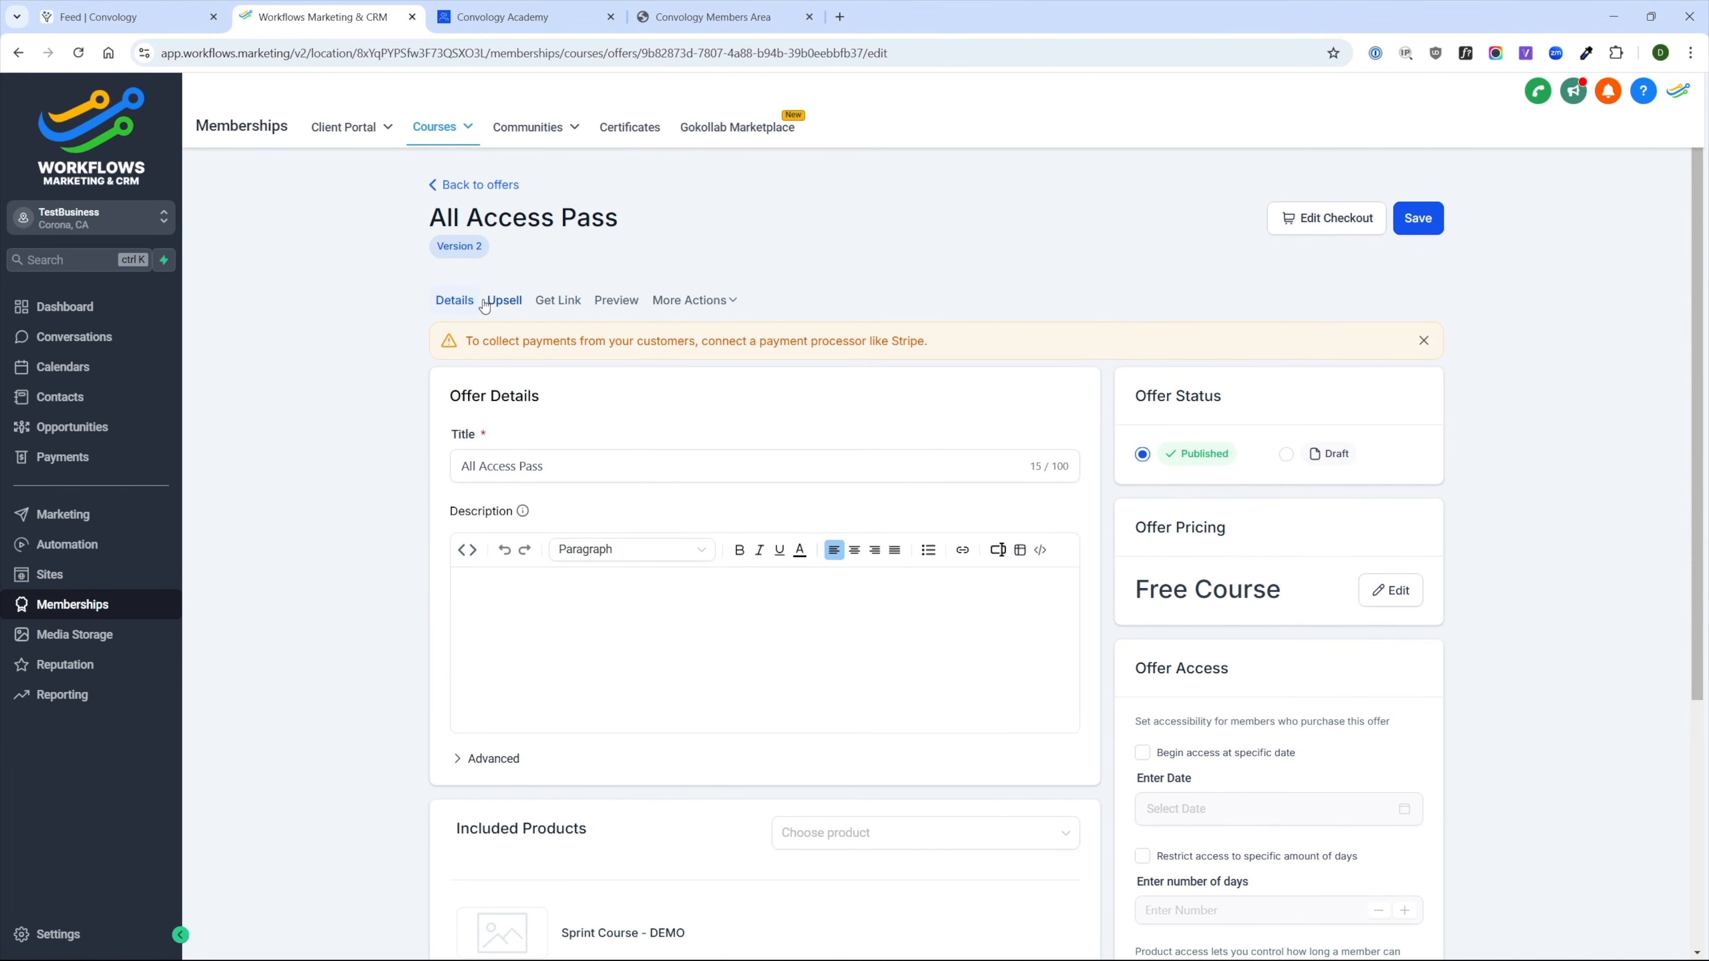
left_click(514, 304)
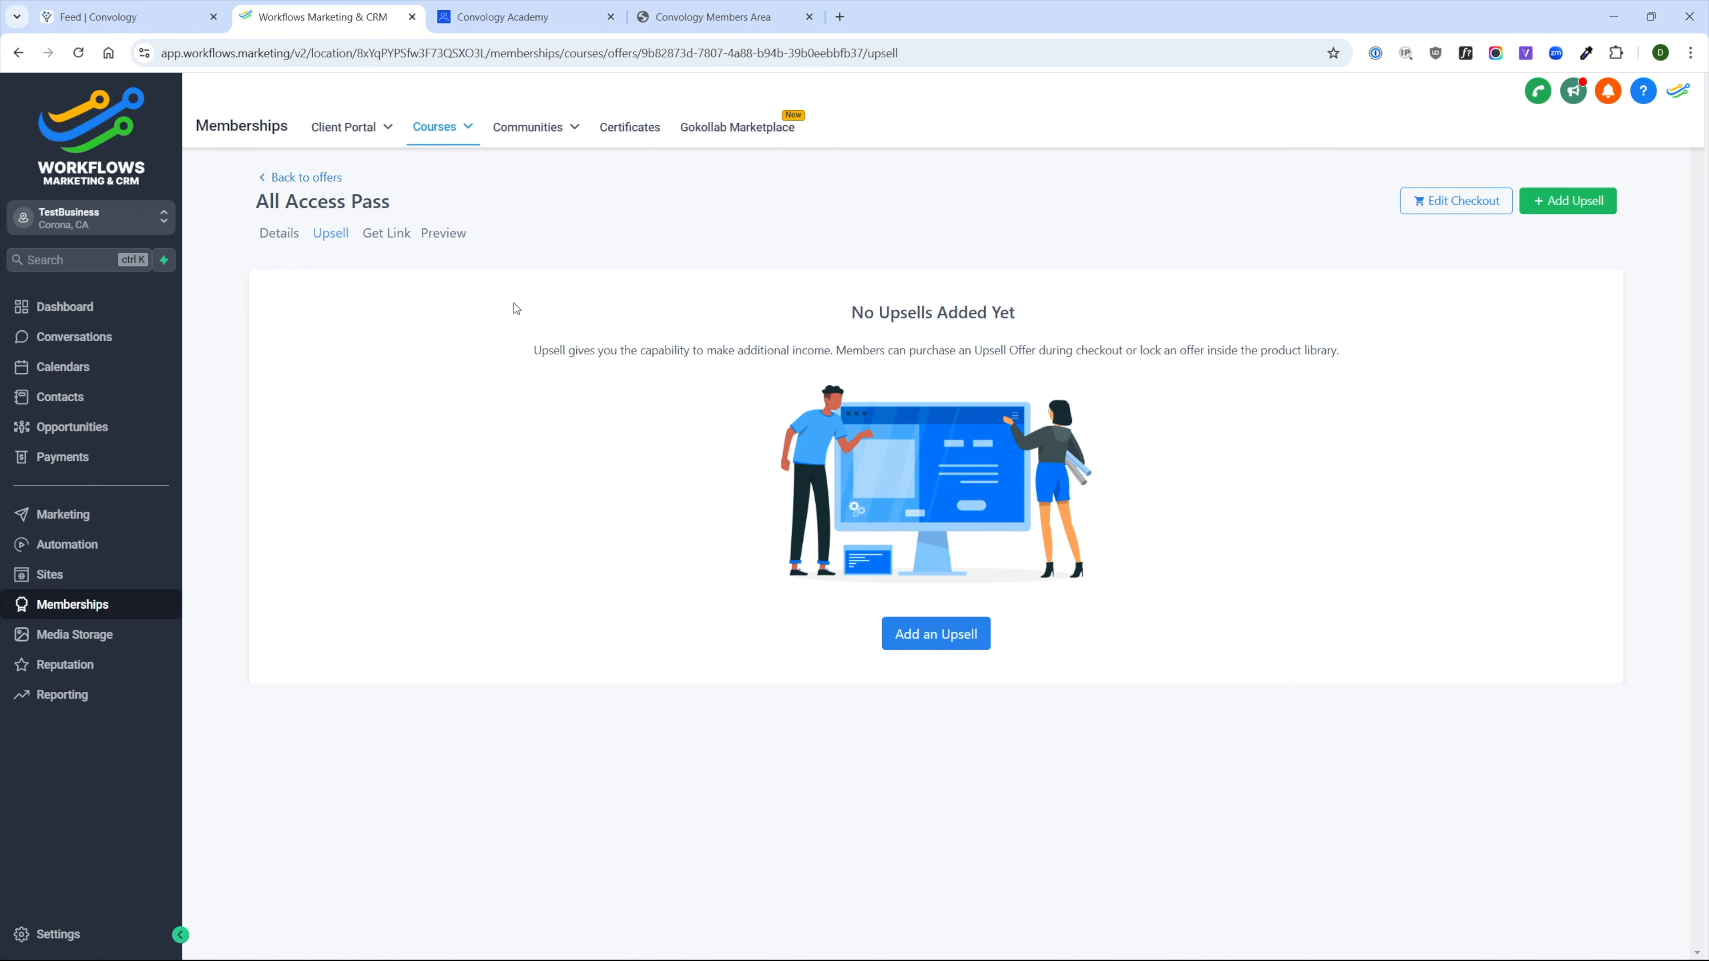
- Start adding an upsell, compare the One Click and In App types, and read the support article on in-app upsells
left_click(936, 636)
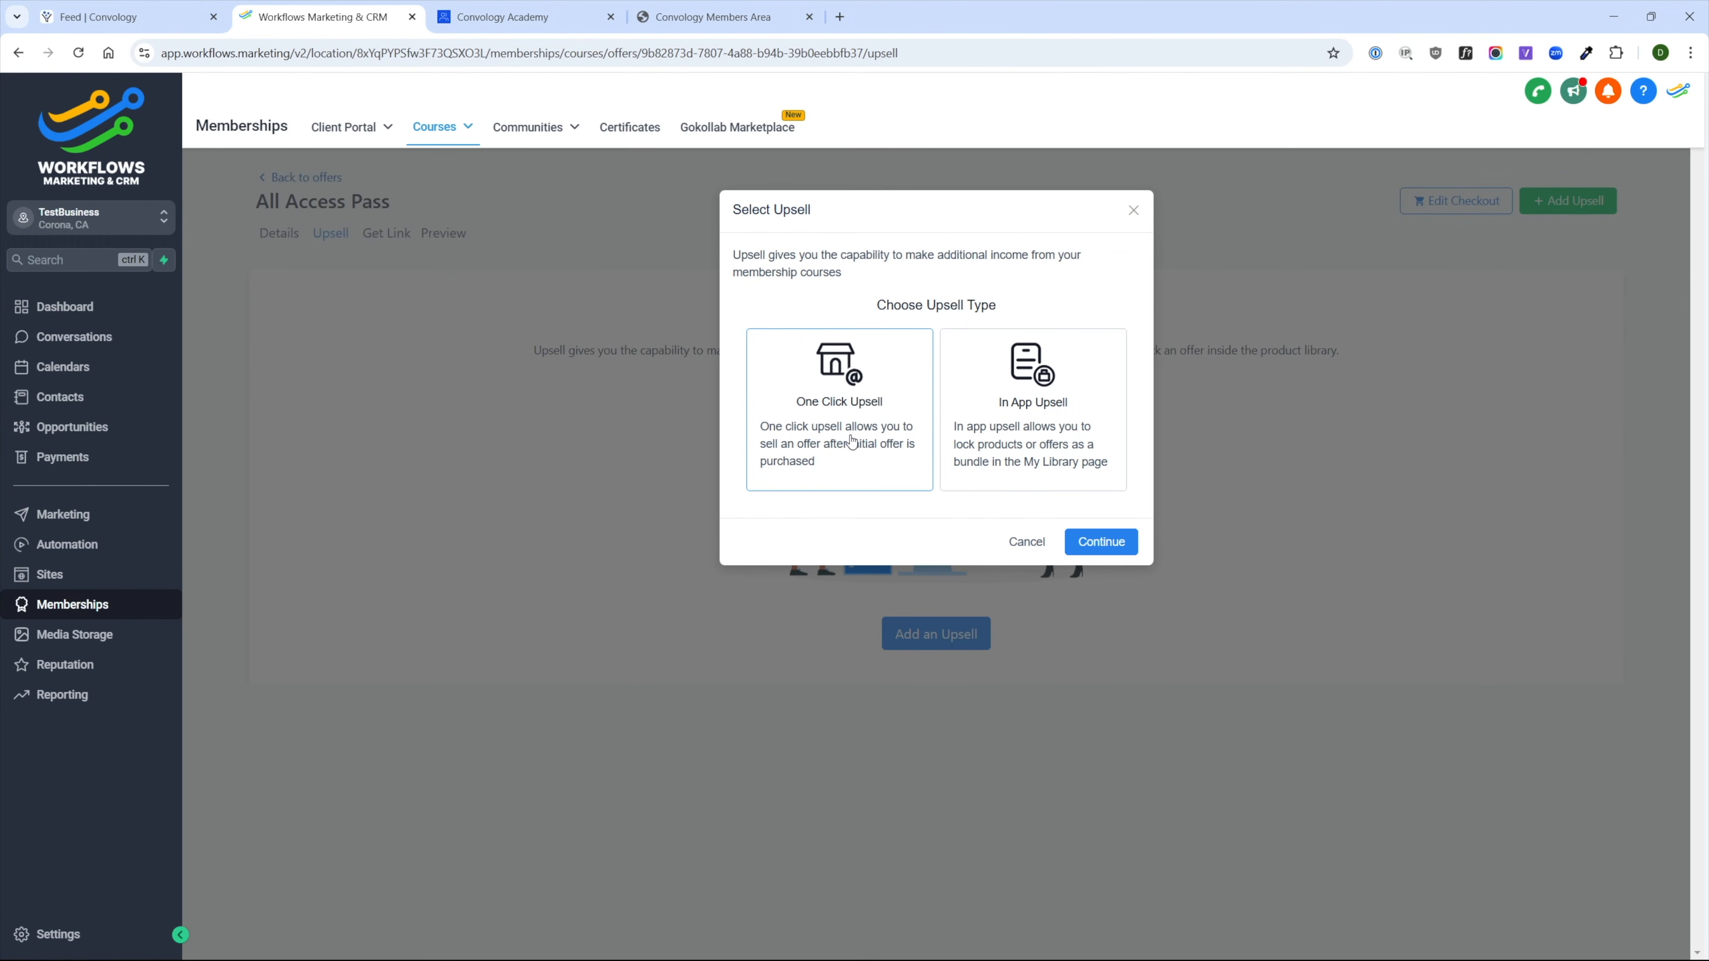
left_click(1039, 432)
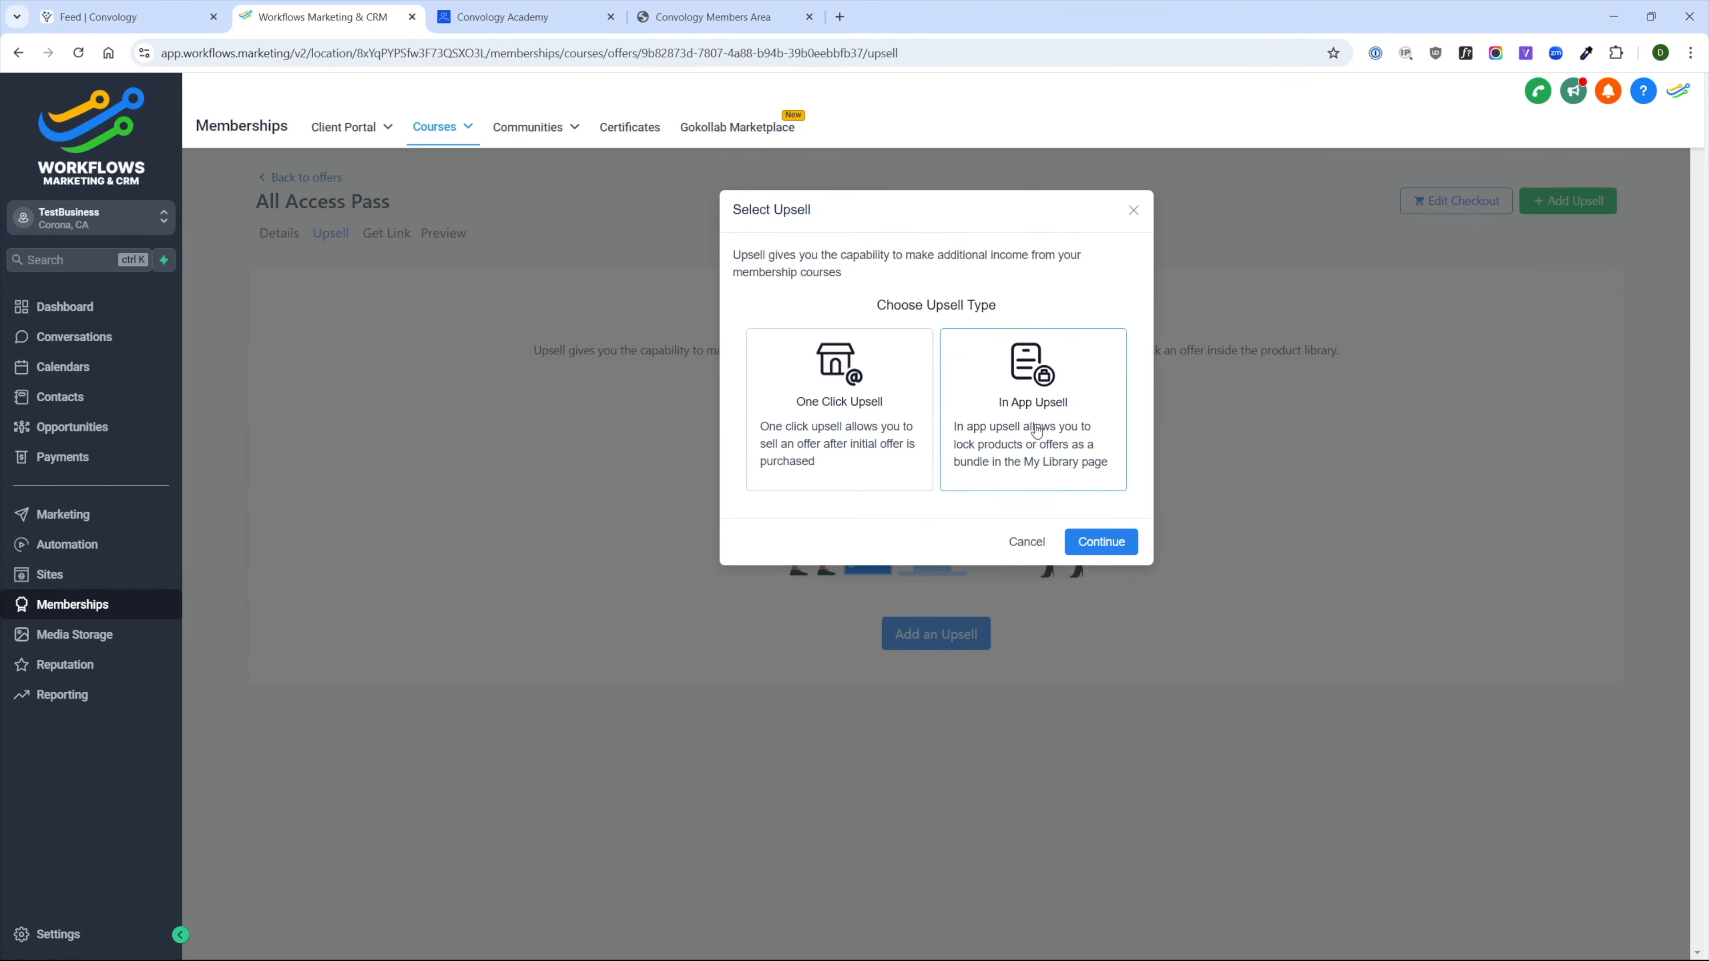
left_click(881, 448)
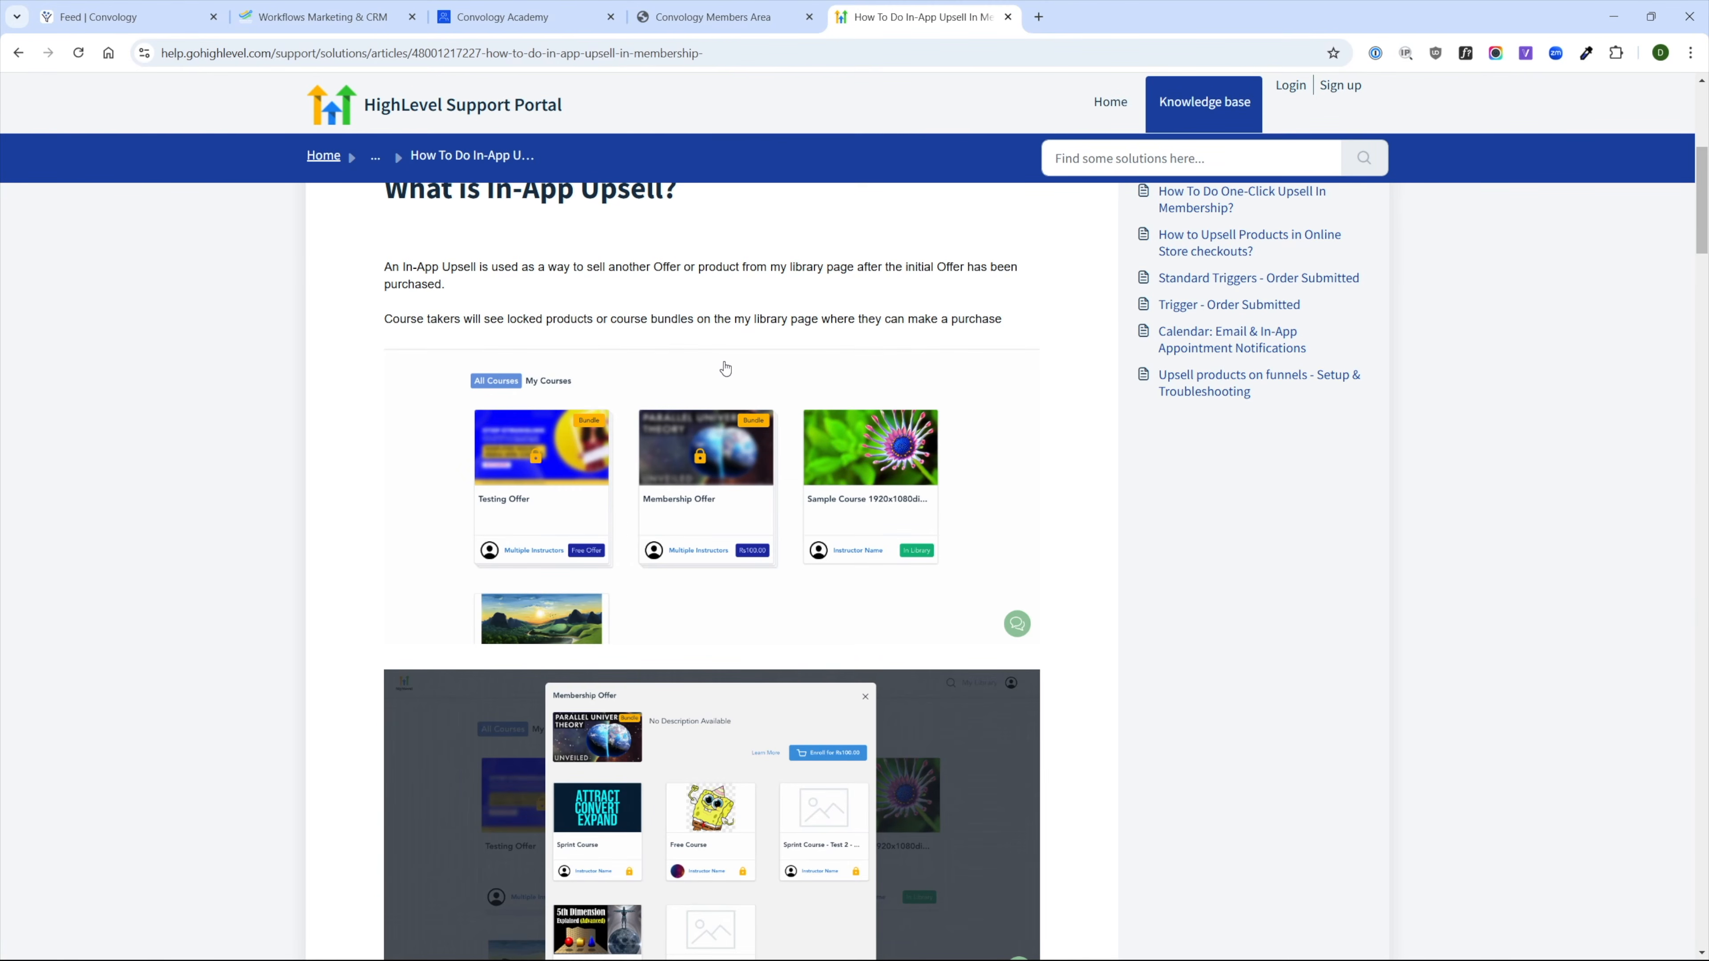
scroll(774, 626, "down", 5)
scroll(743, 580, "up", 5)
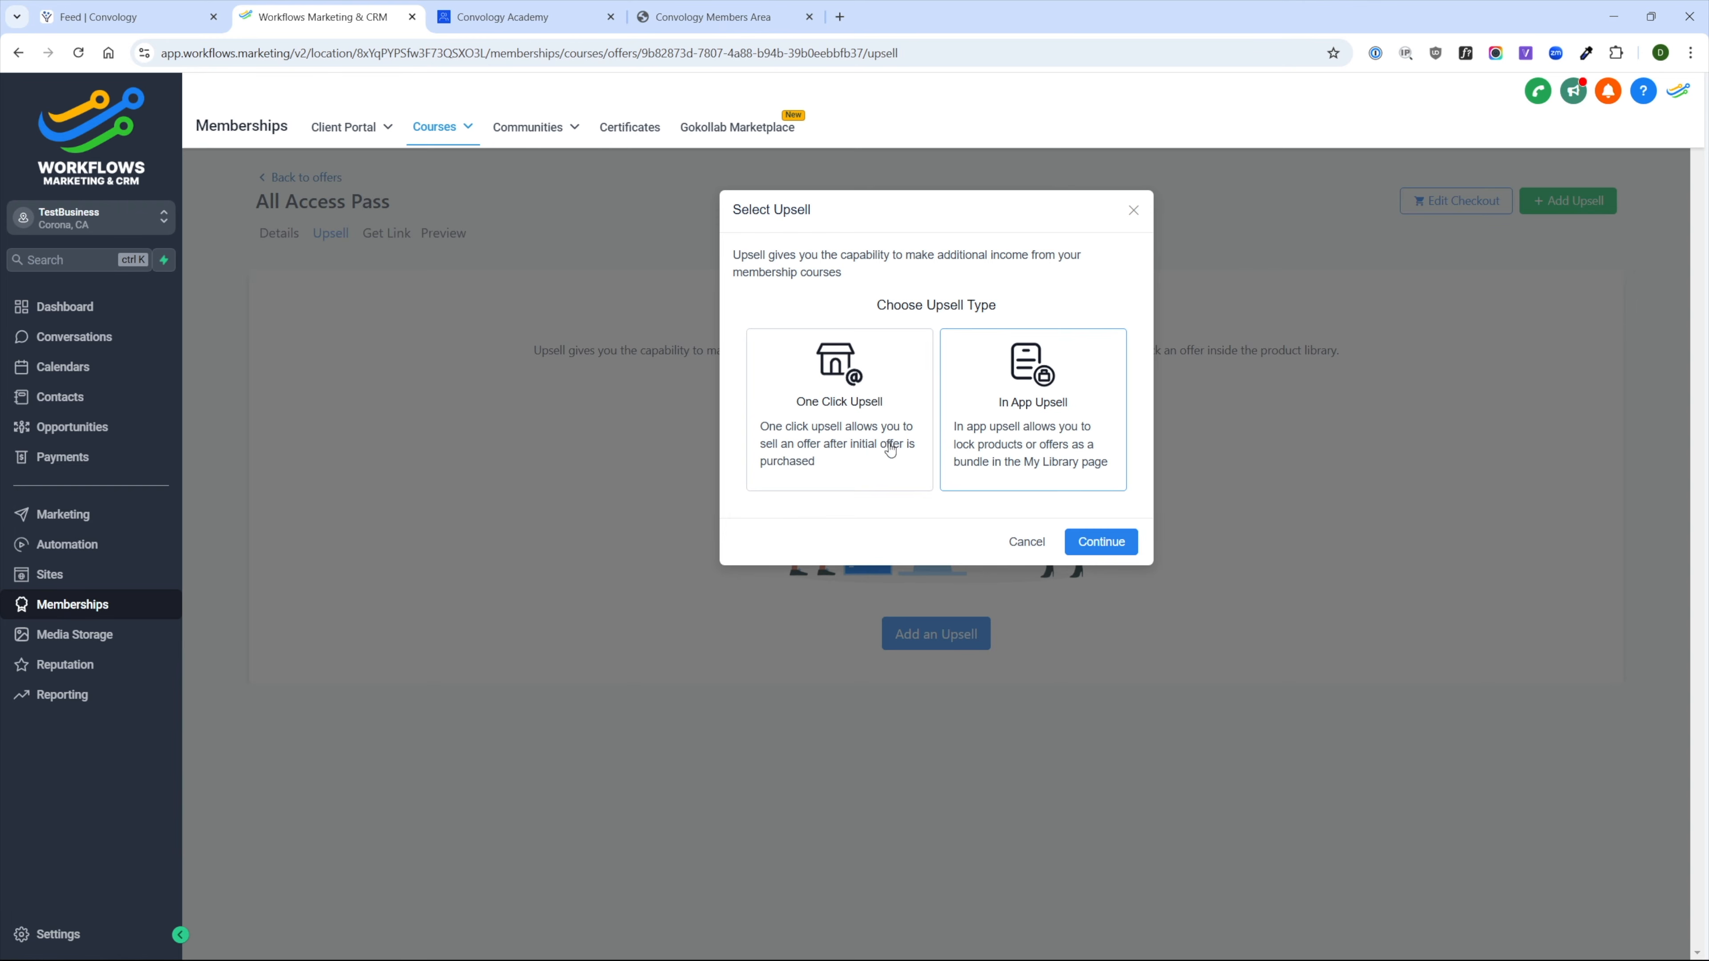
key("ctrl+w")
- Add a One Click Upsell to the All Access Pass offer using the demo Course offer
left_click(1121, 554)
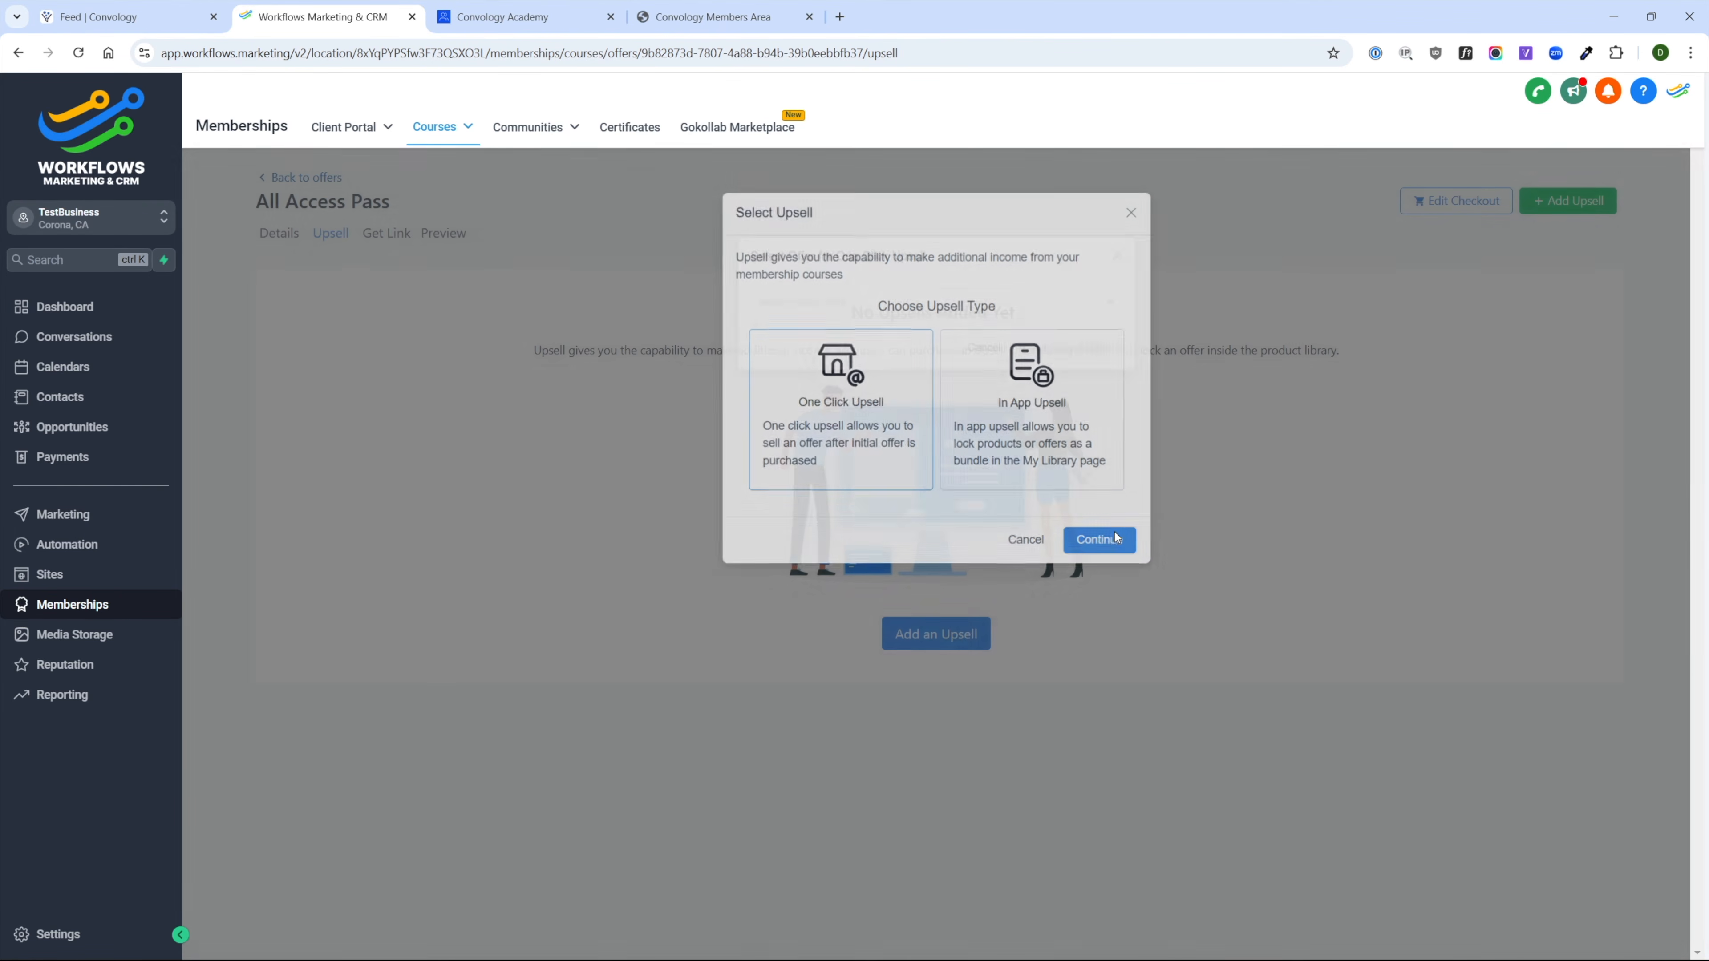
left_click(877, 305)
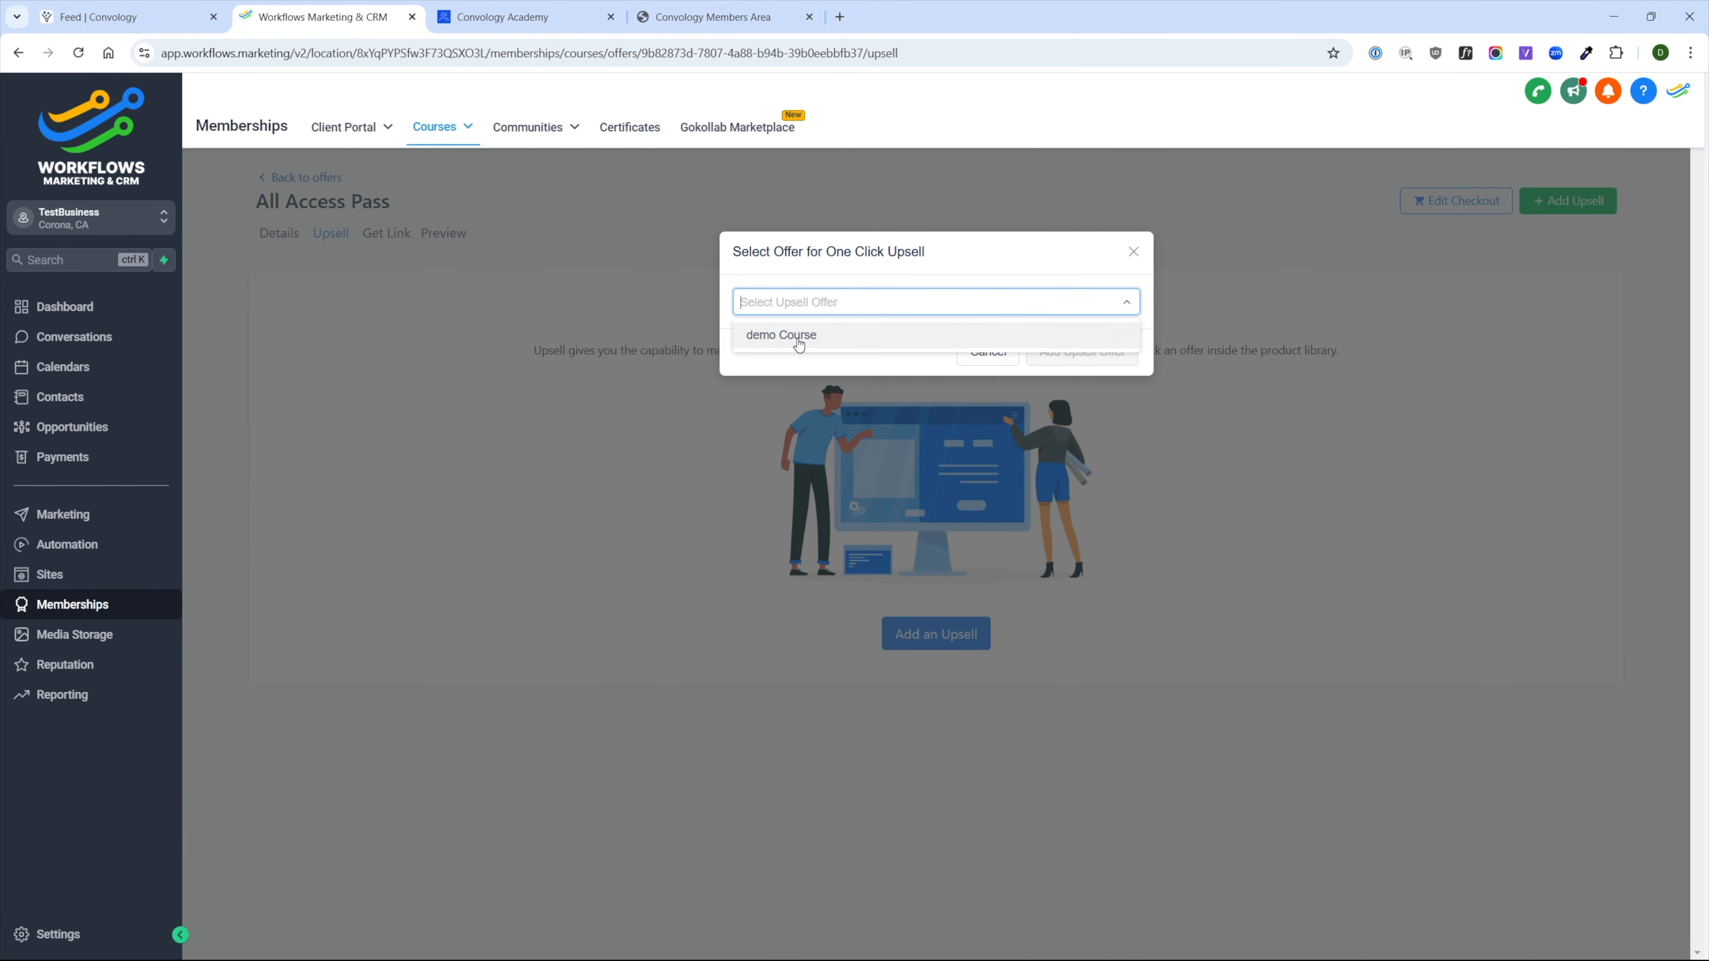
left_click(799, 337)
left_click(1082, 352)
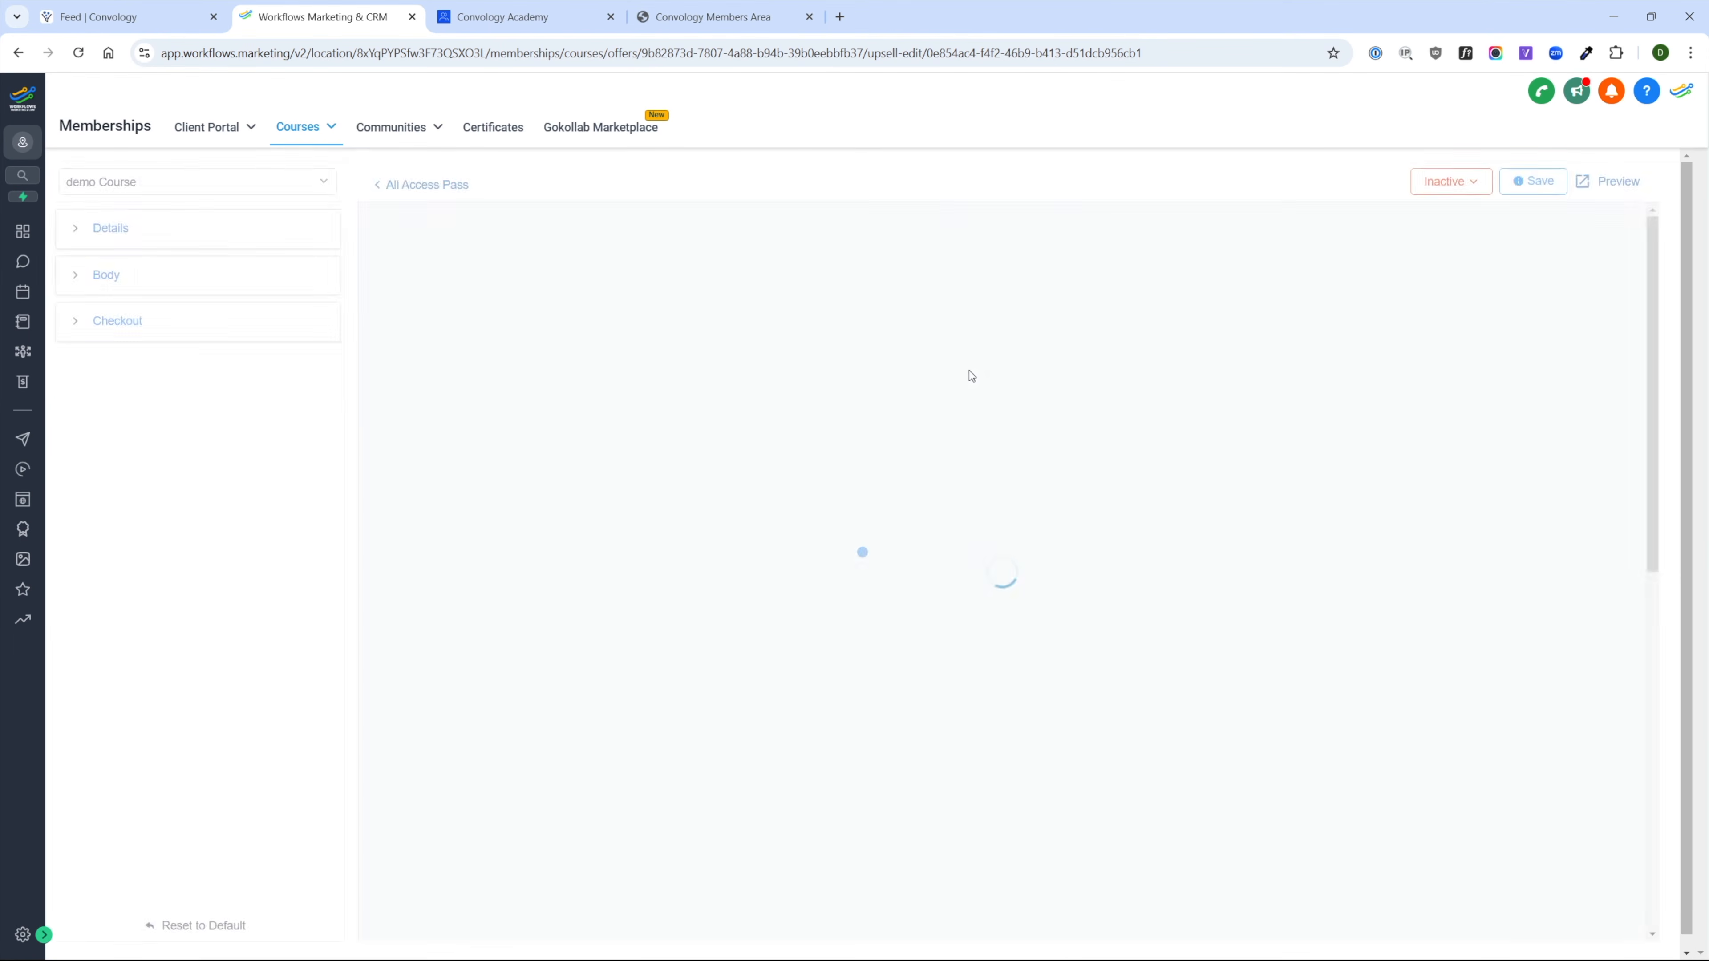
- Review the title, subtitle, video, poster image, purchase button, cancel button and price settings of the demo Course upsell page
left_click(101, 229)
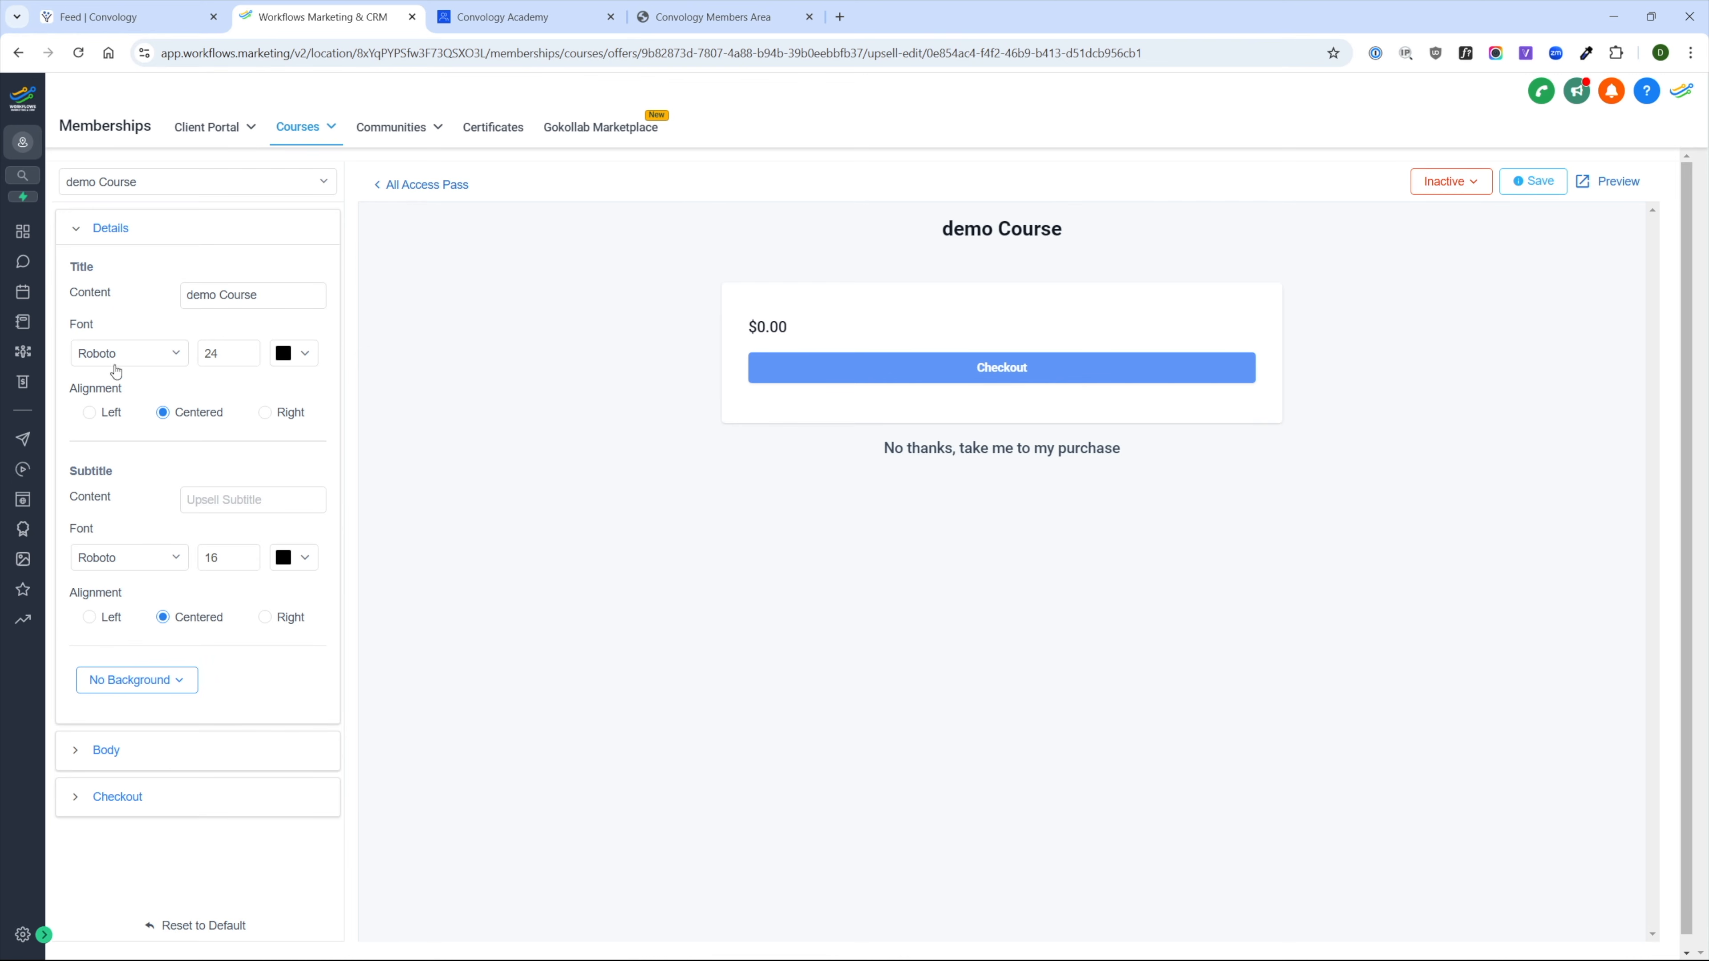
left_click(107, 750)
scroll(150, 748, "down", 5)
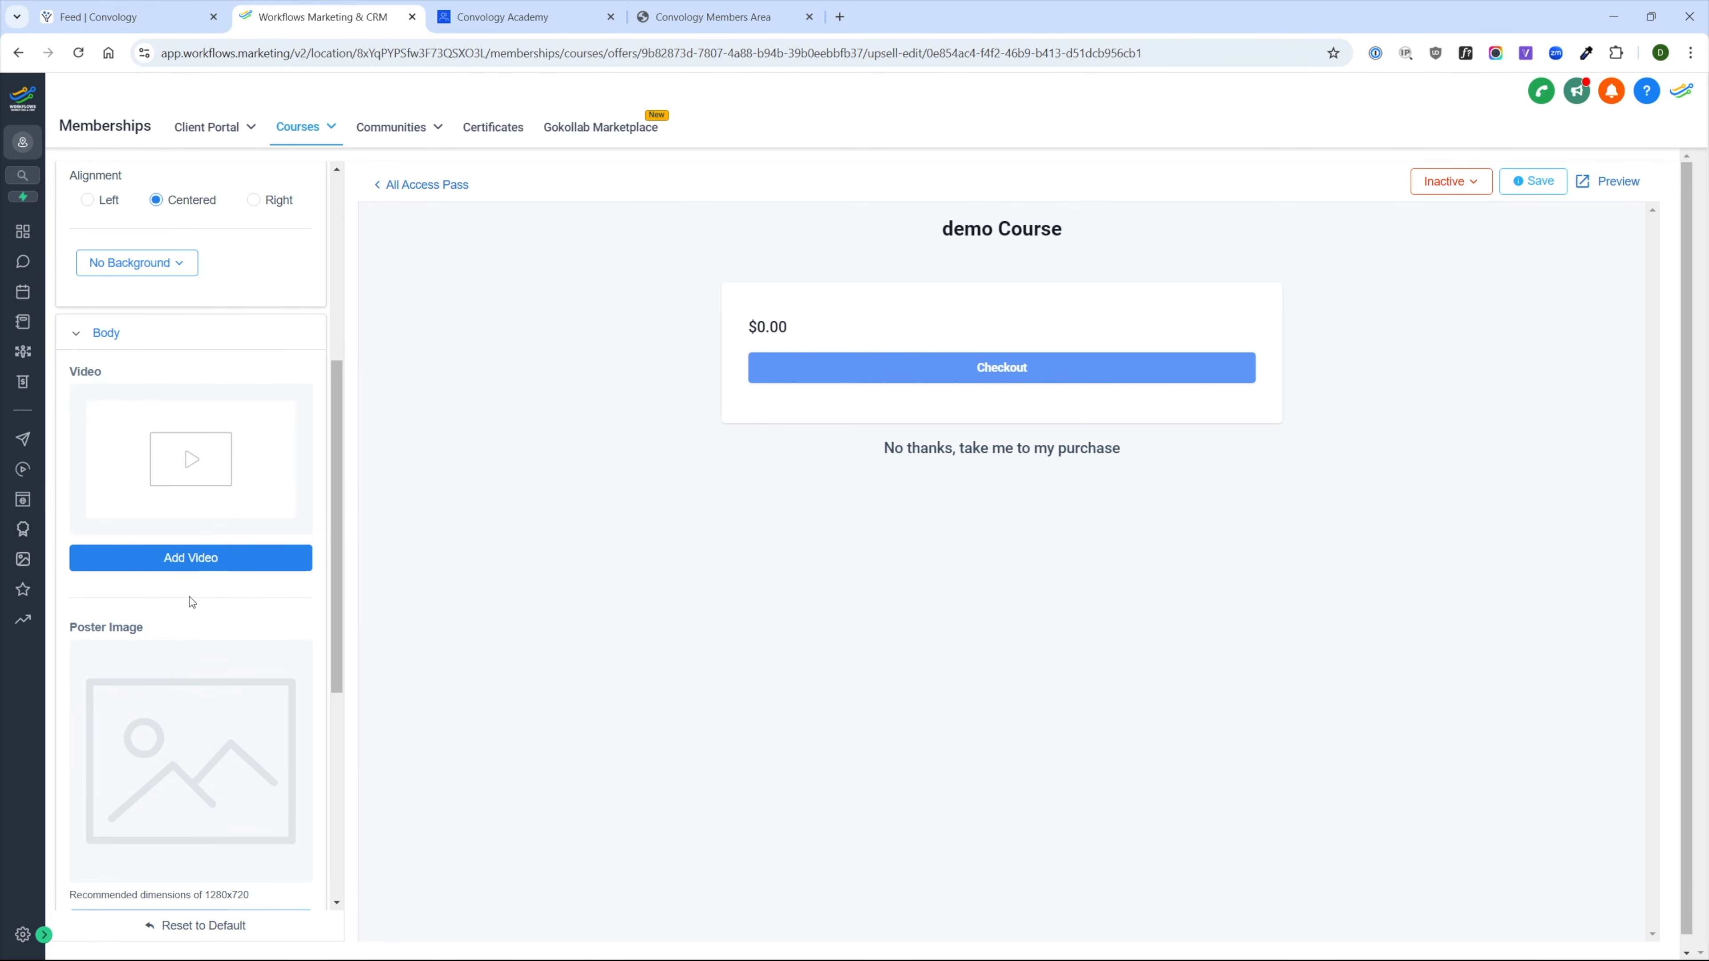
scroll(282, 695, "down", 1)
scroll(1078, 259, "down", 1)
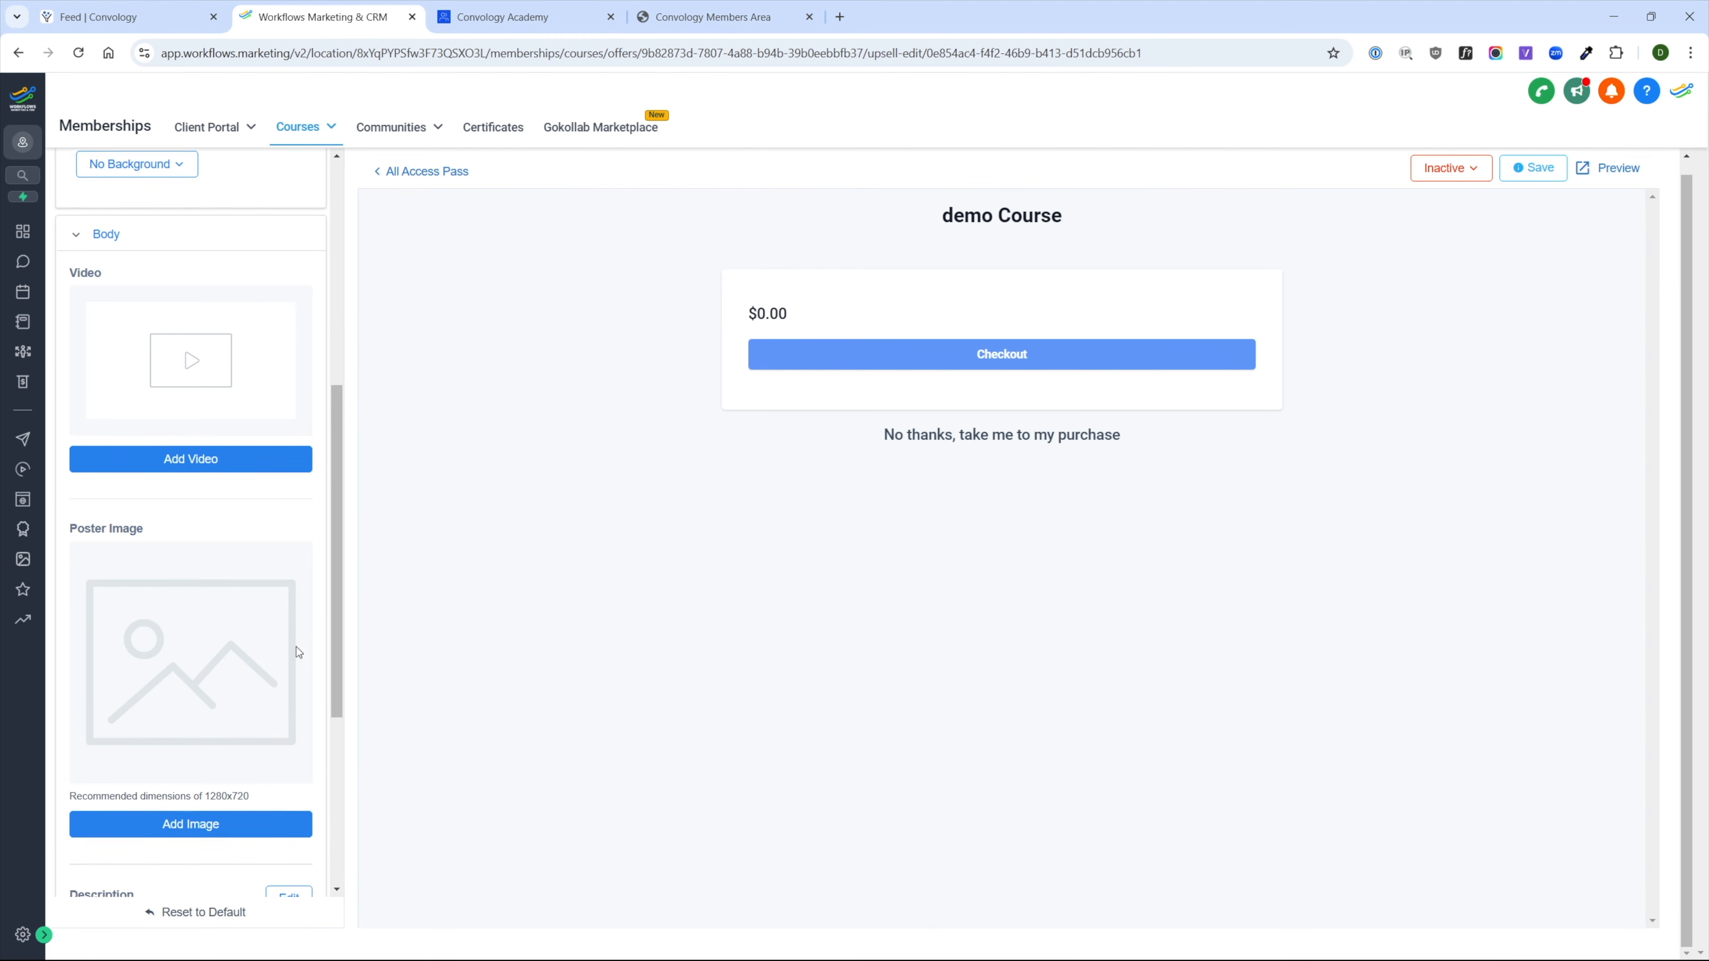
scroll(297, 647, "down", 4)
left_click(187, 870)
scroll(195, 808, "down", 5)
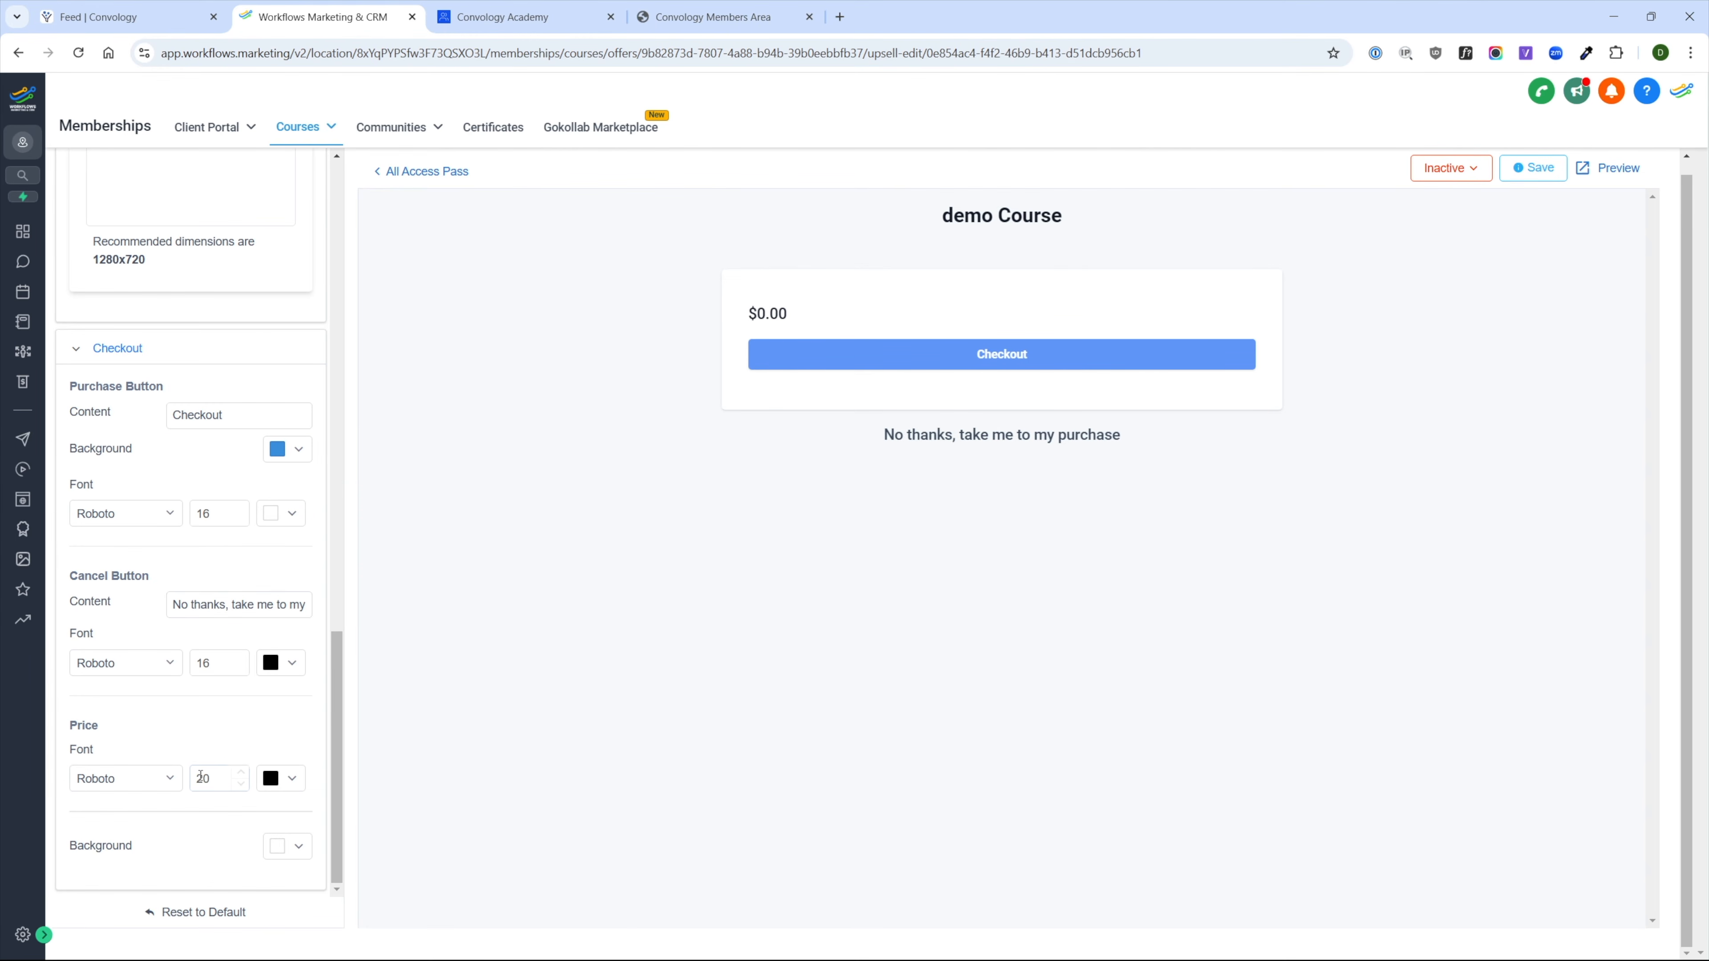
scroll(210, 733, "up", 12)
scroll(209, 725, "up", 2)
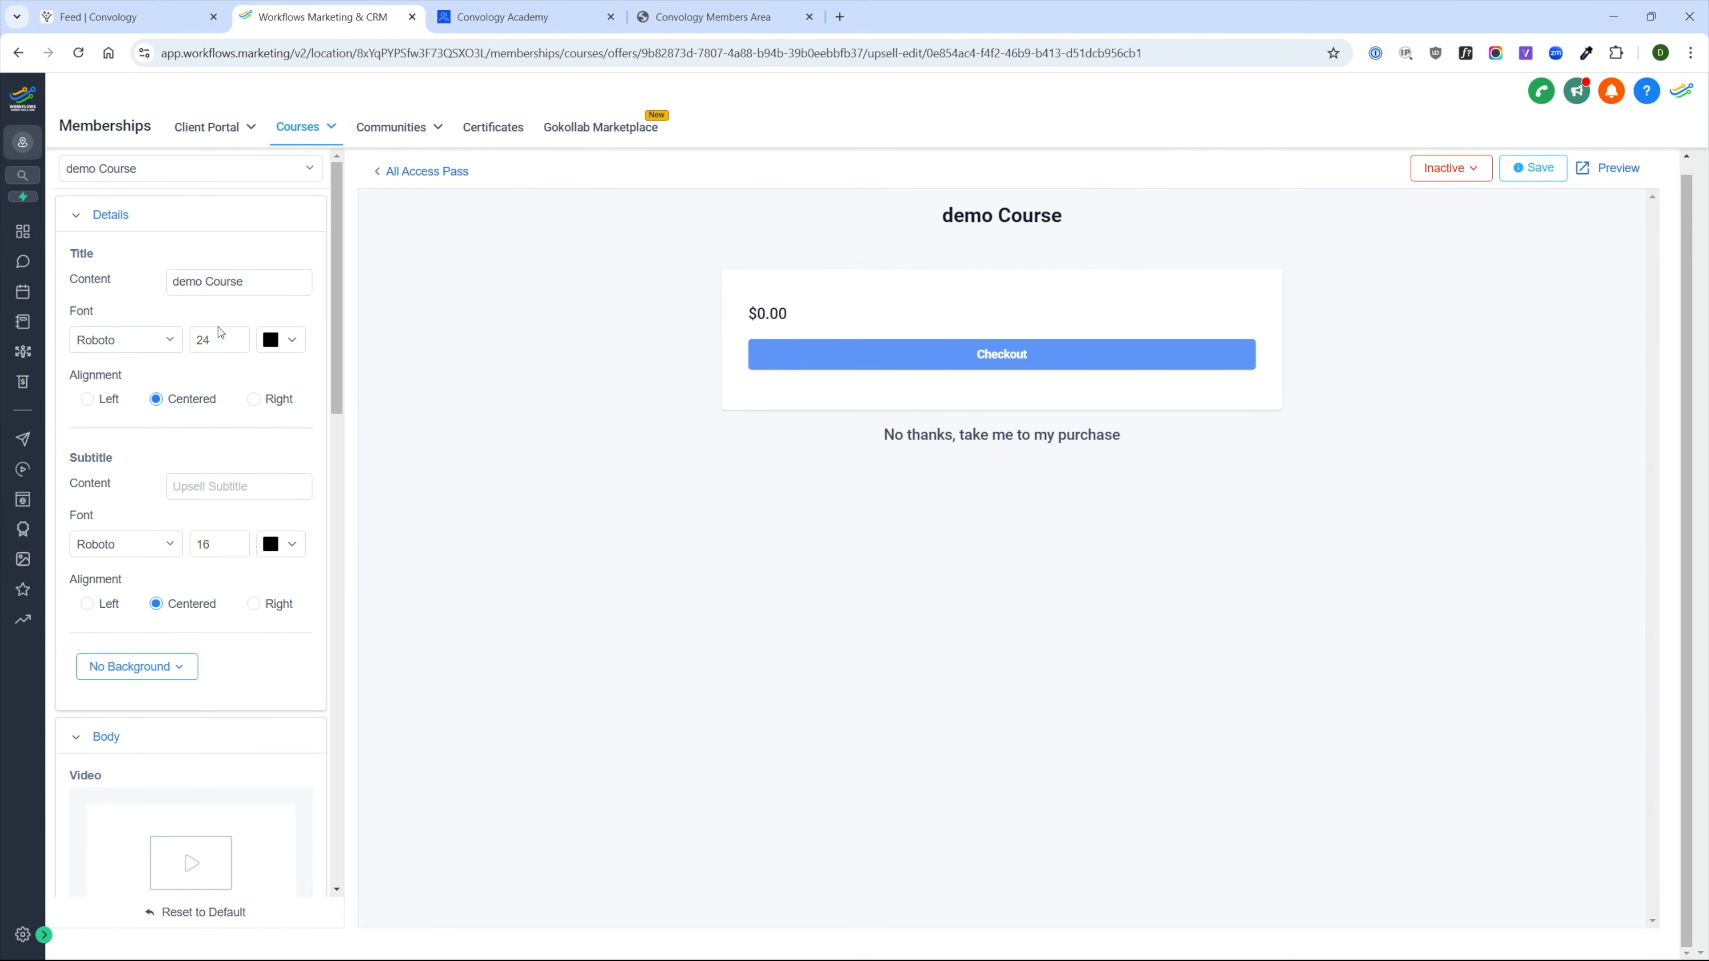
left_click(86, 213)
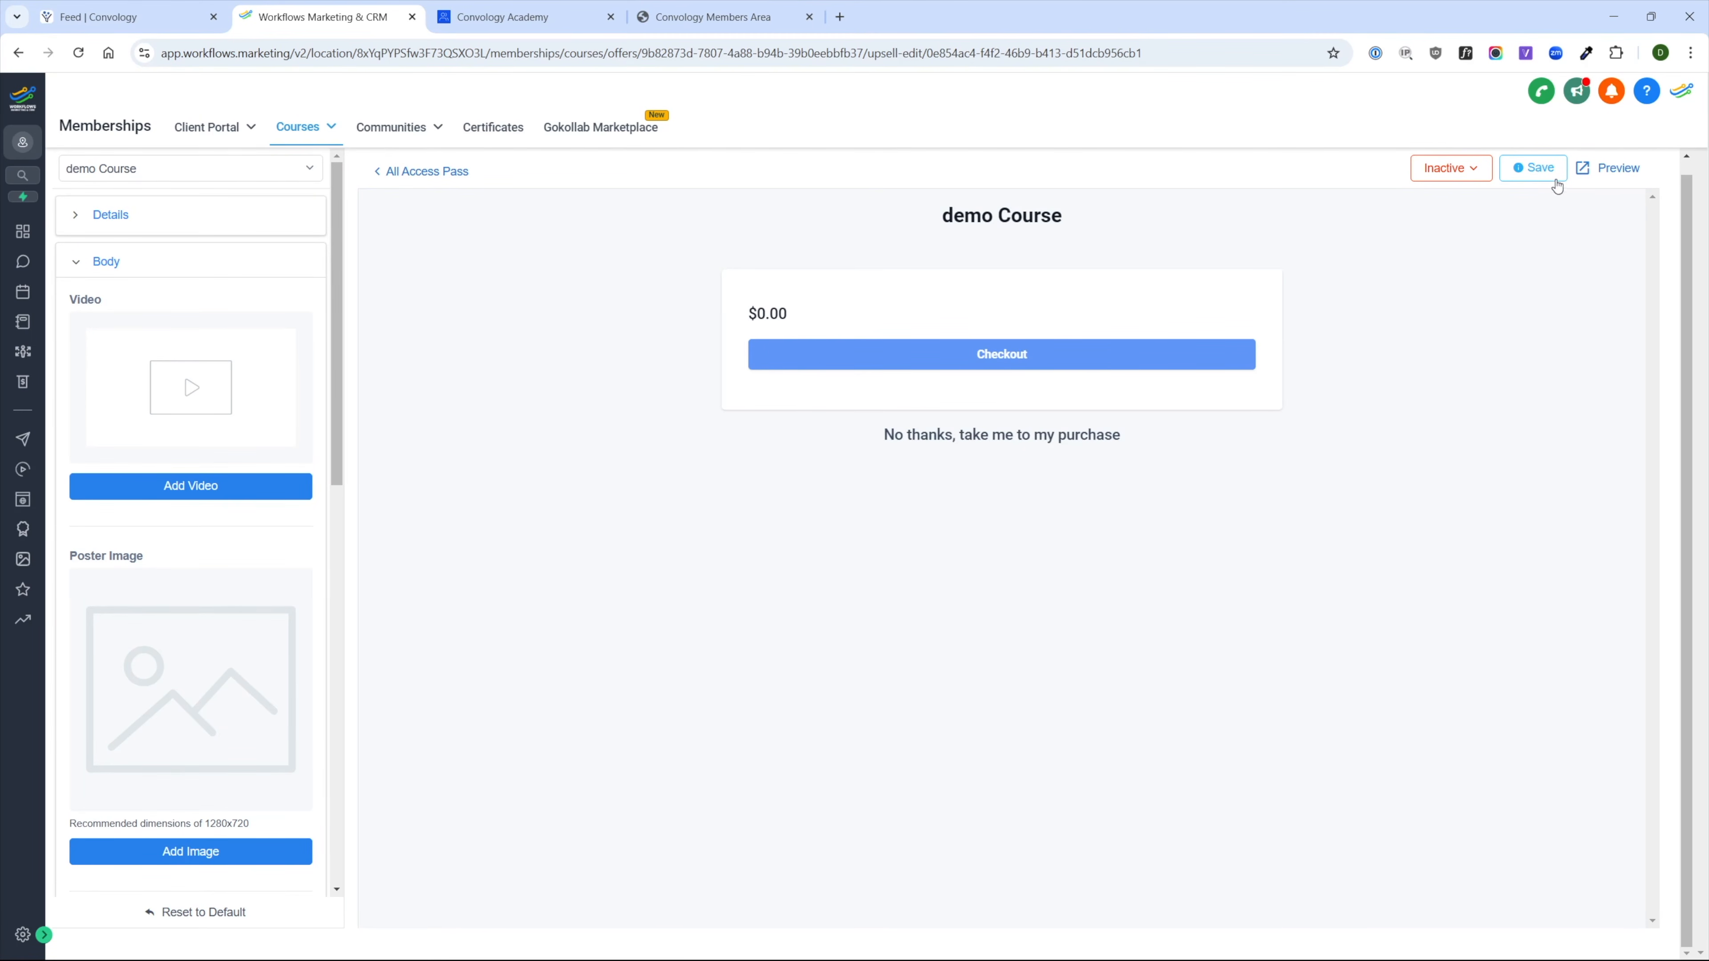
- Set the demo Course upsell to Active and save it, and check the types available for another upsell on the offer
left_click(1457, 169)
left_click(1440, 203)
left_click(1533, 167)
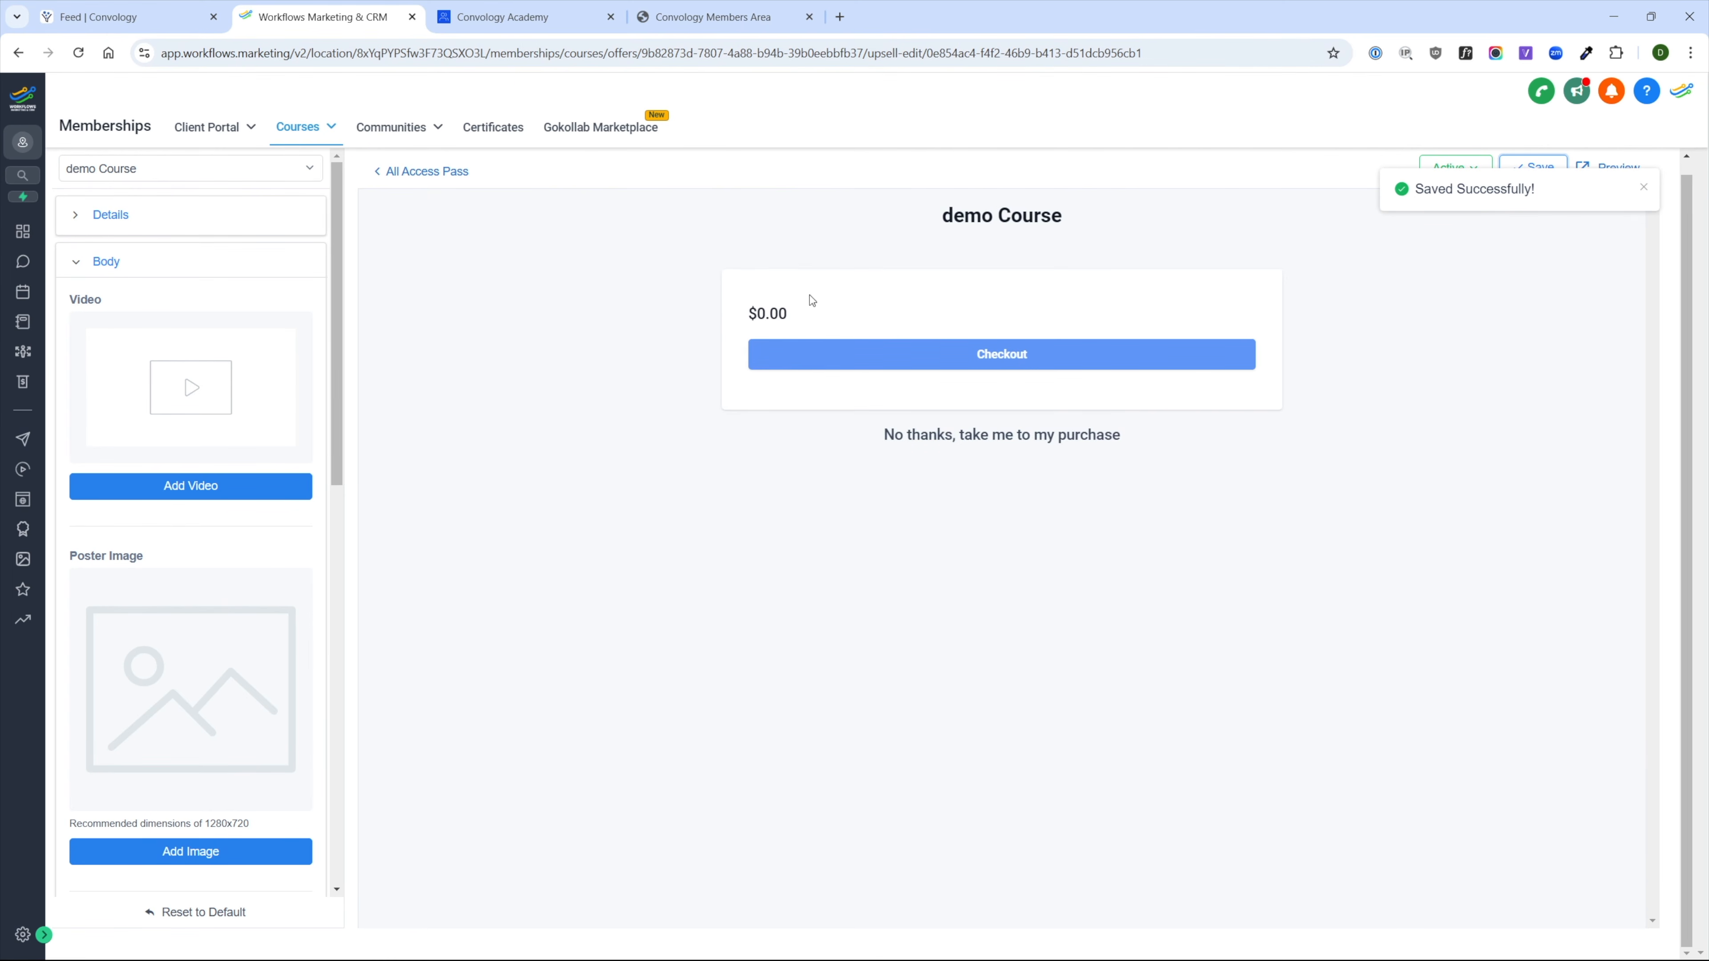
left_click(396, 171)
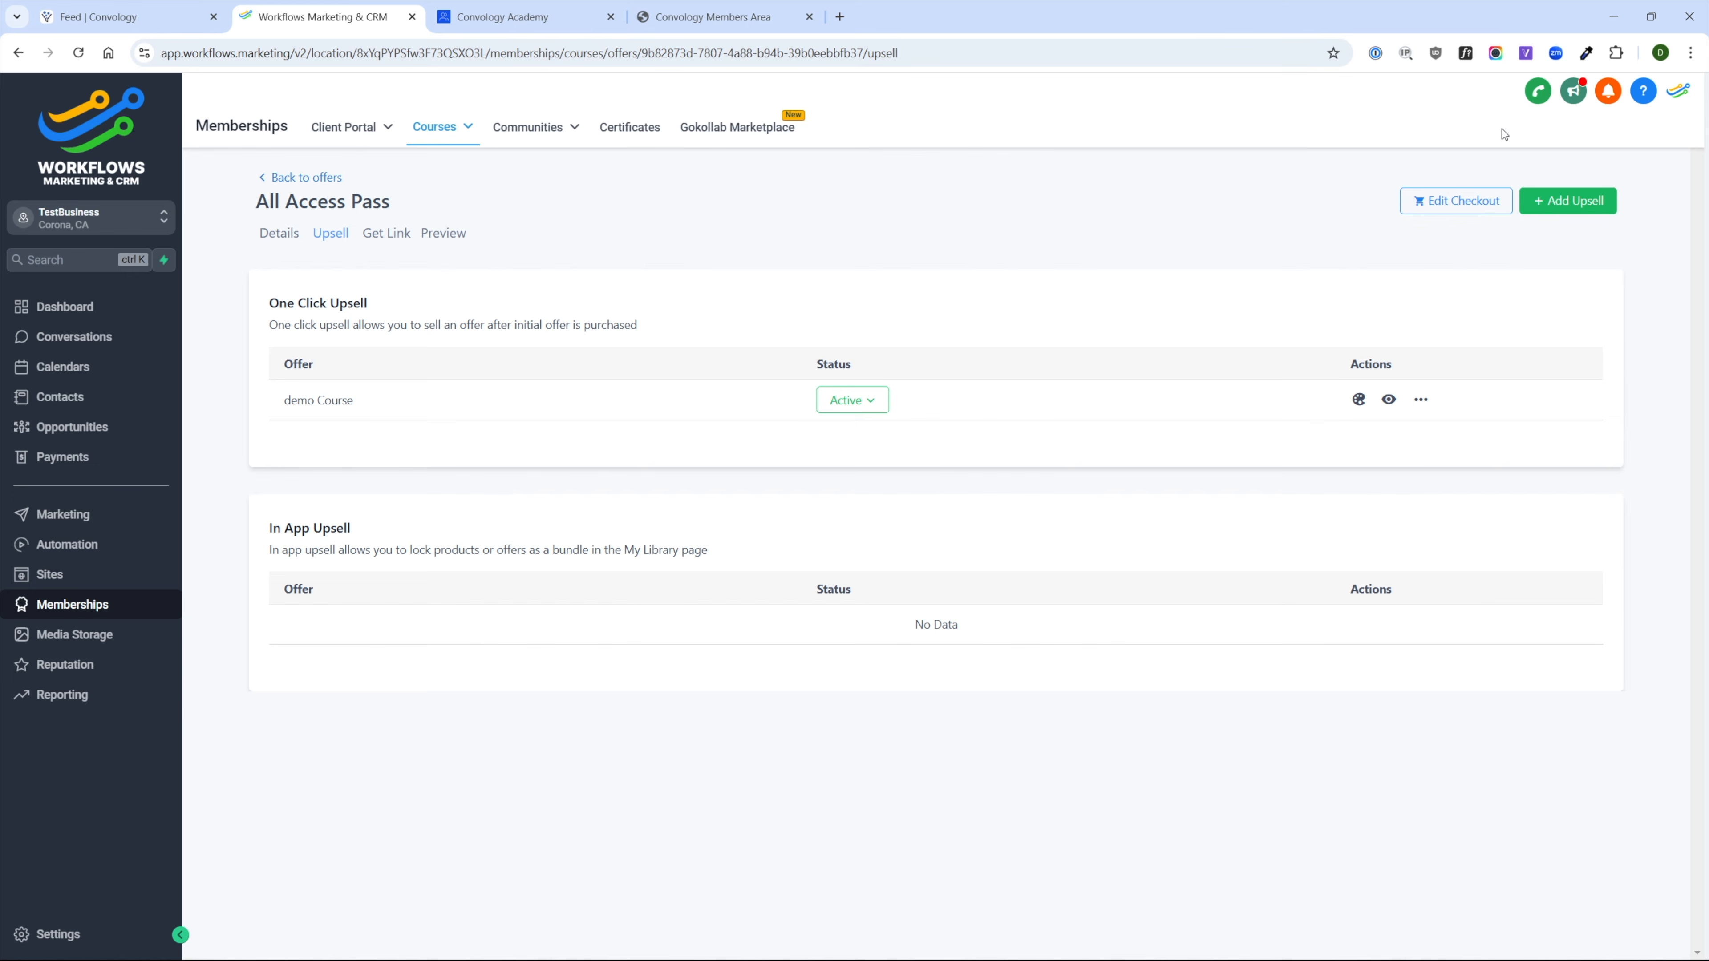
left_click(1561, 208)
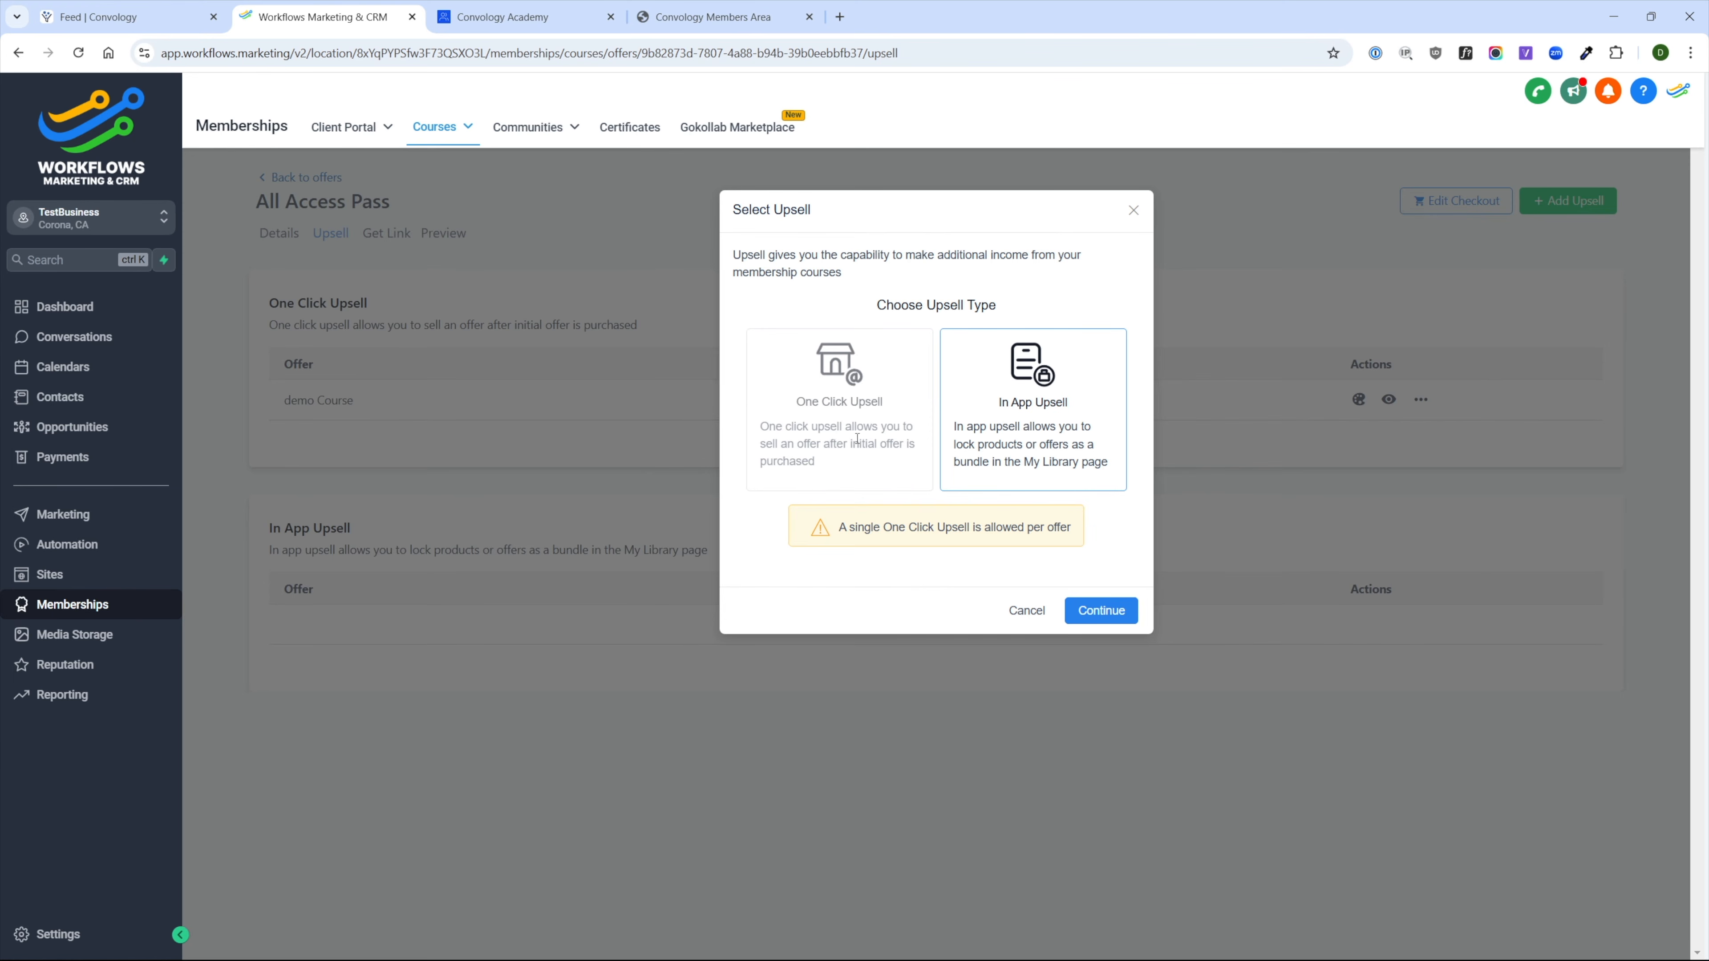
left_click(1028, 612)
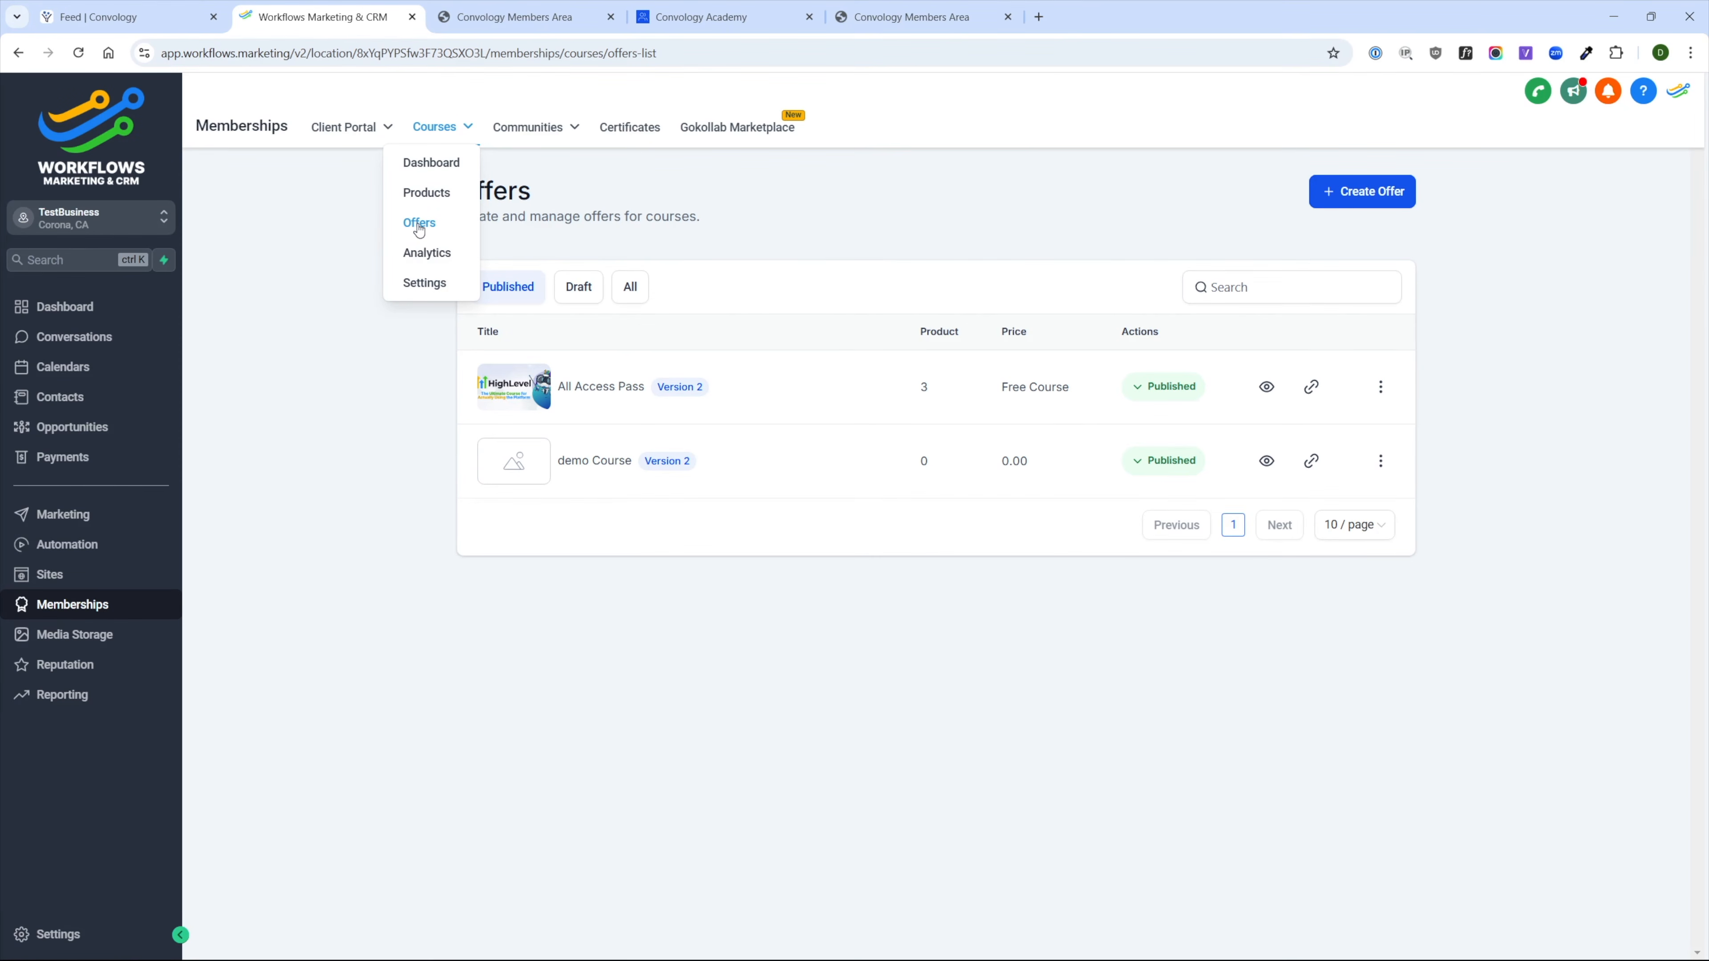
- In the Marathon Course - DEMO product, add an Assignment assessment titled DEMO ASSIGNMENT to the Introduction section and open it for editing
left_click(418, 194)
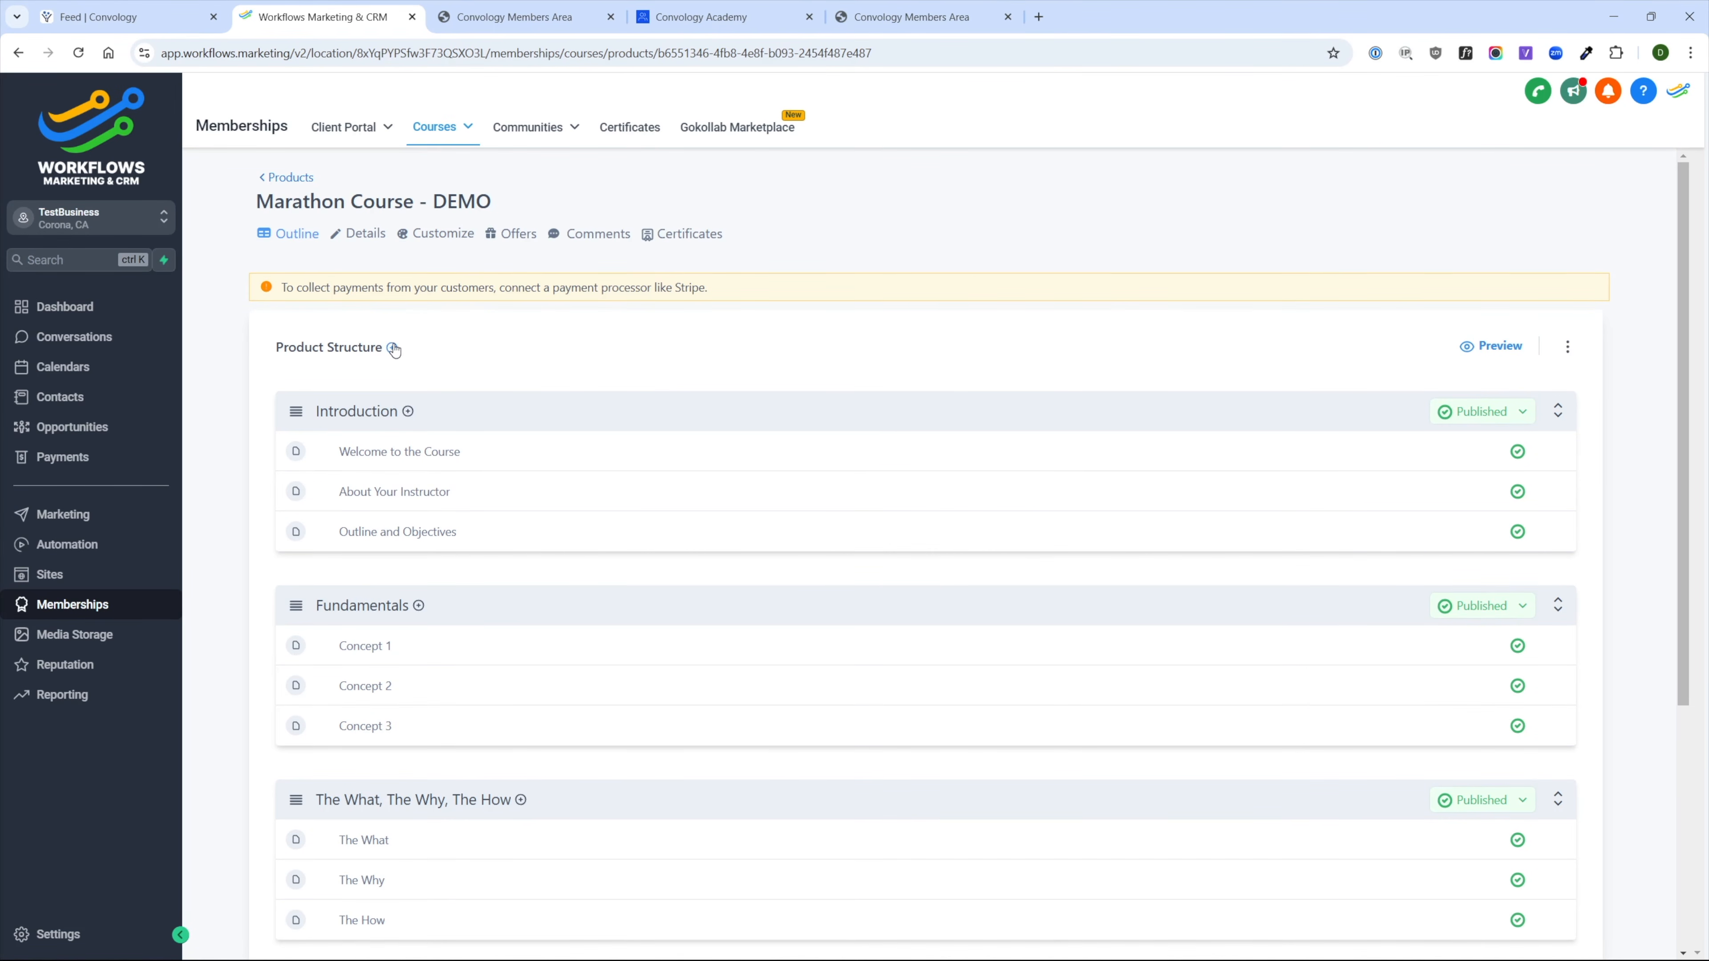
left_click(408, 412)
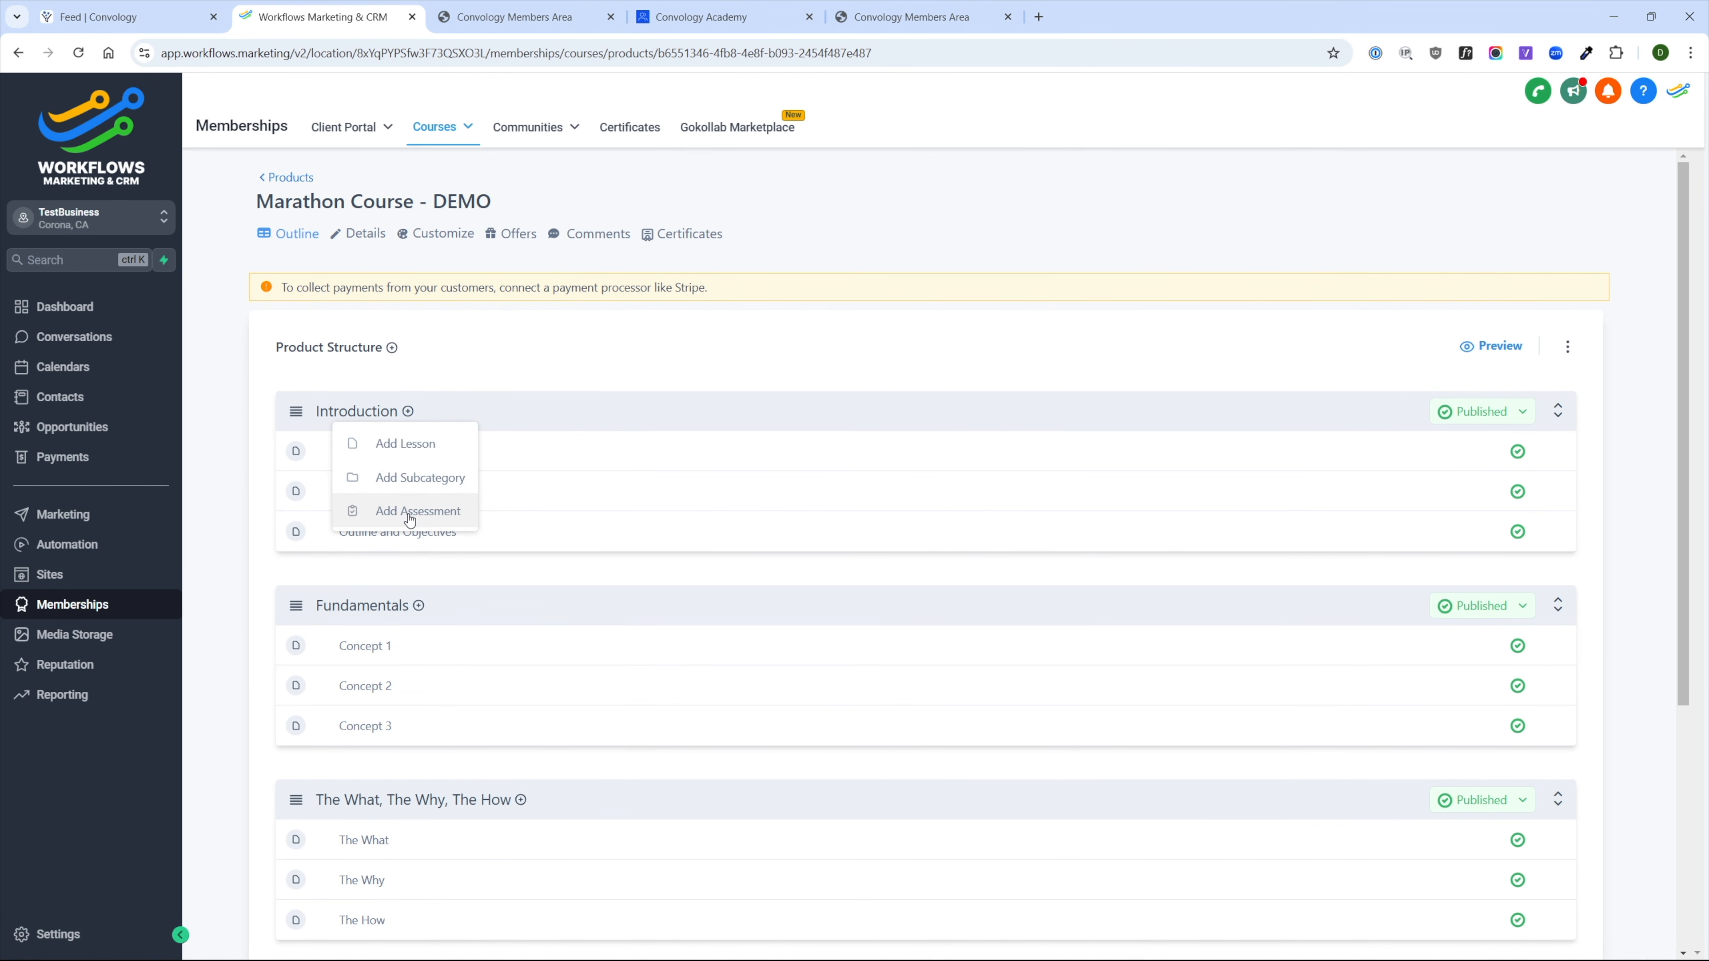
left_click(426, 511)
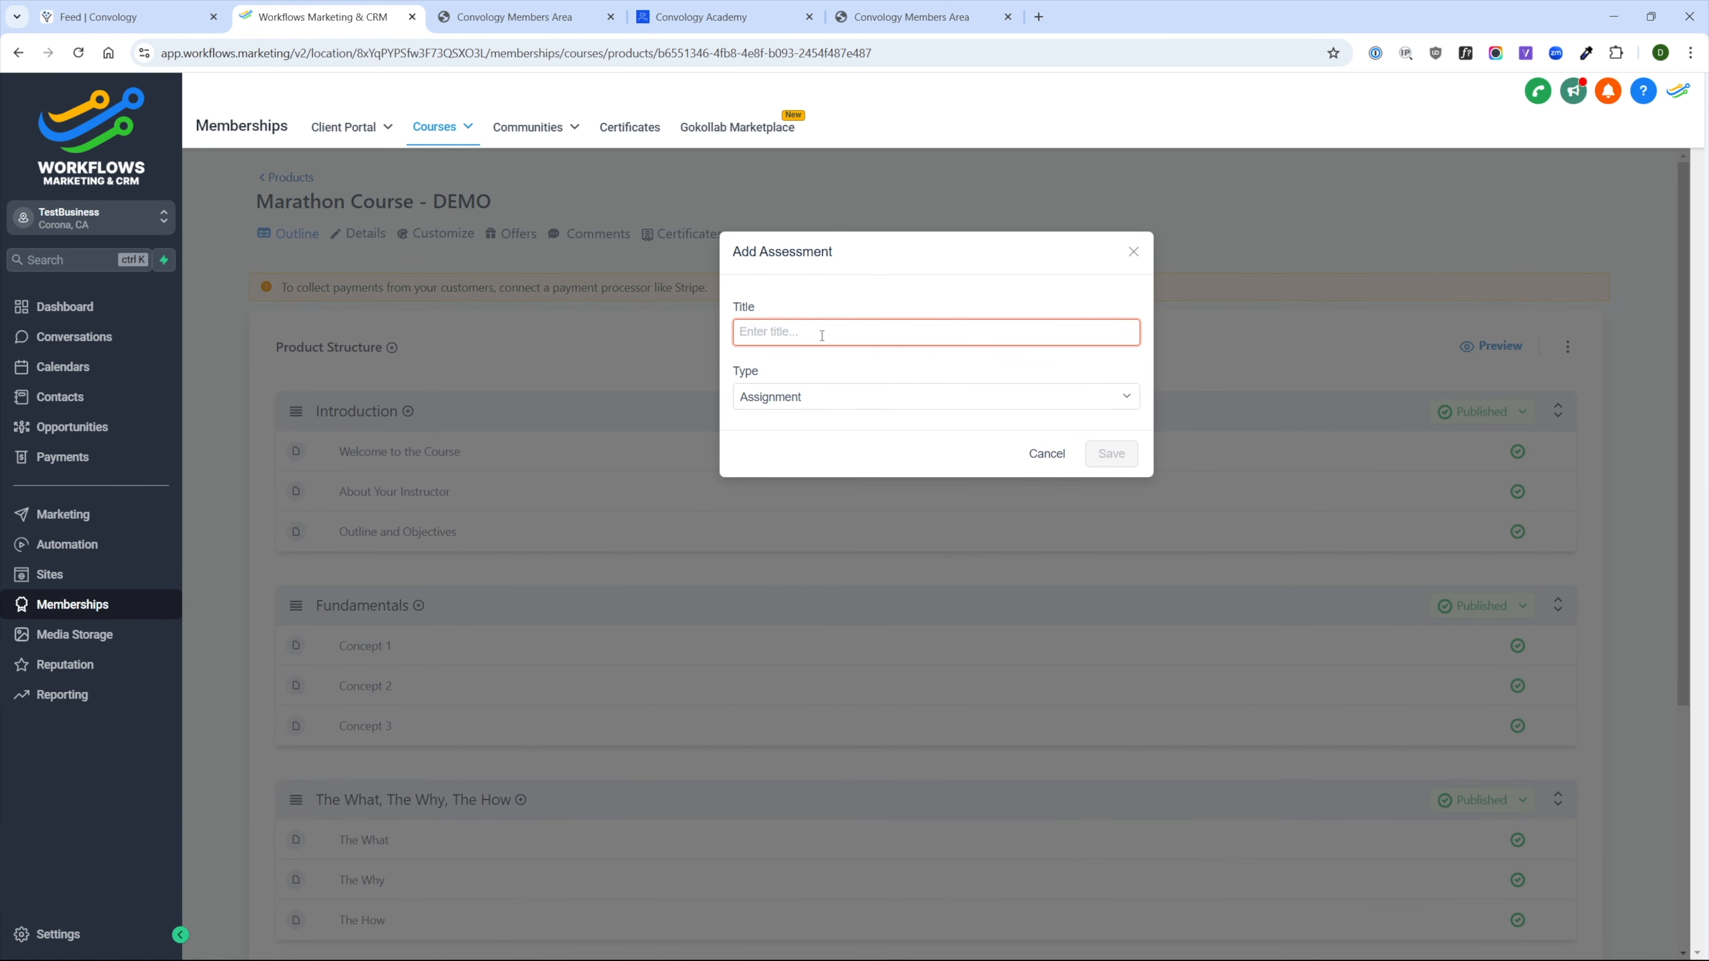
type("DEMO ASSESMENT")
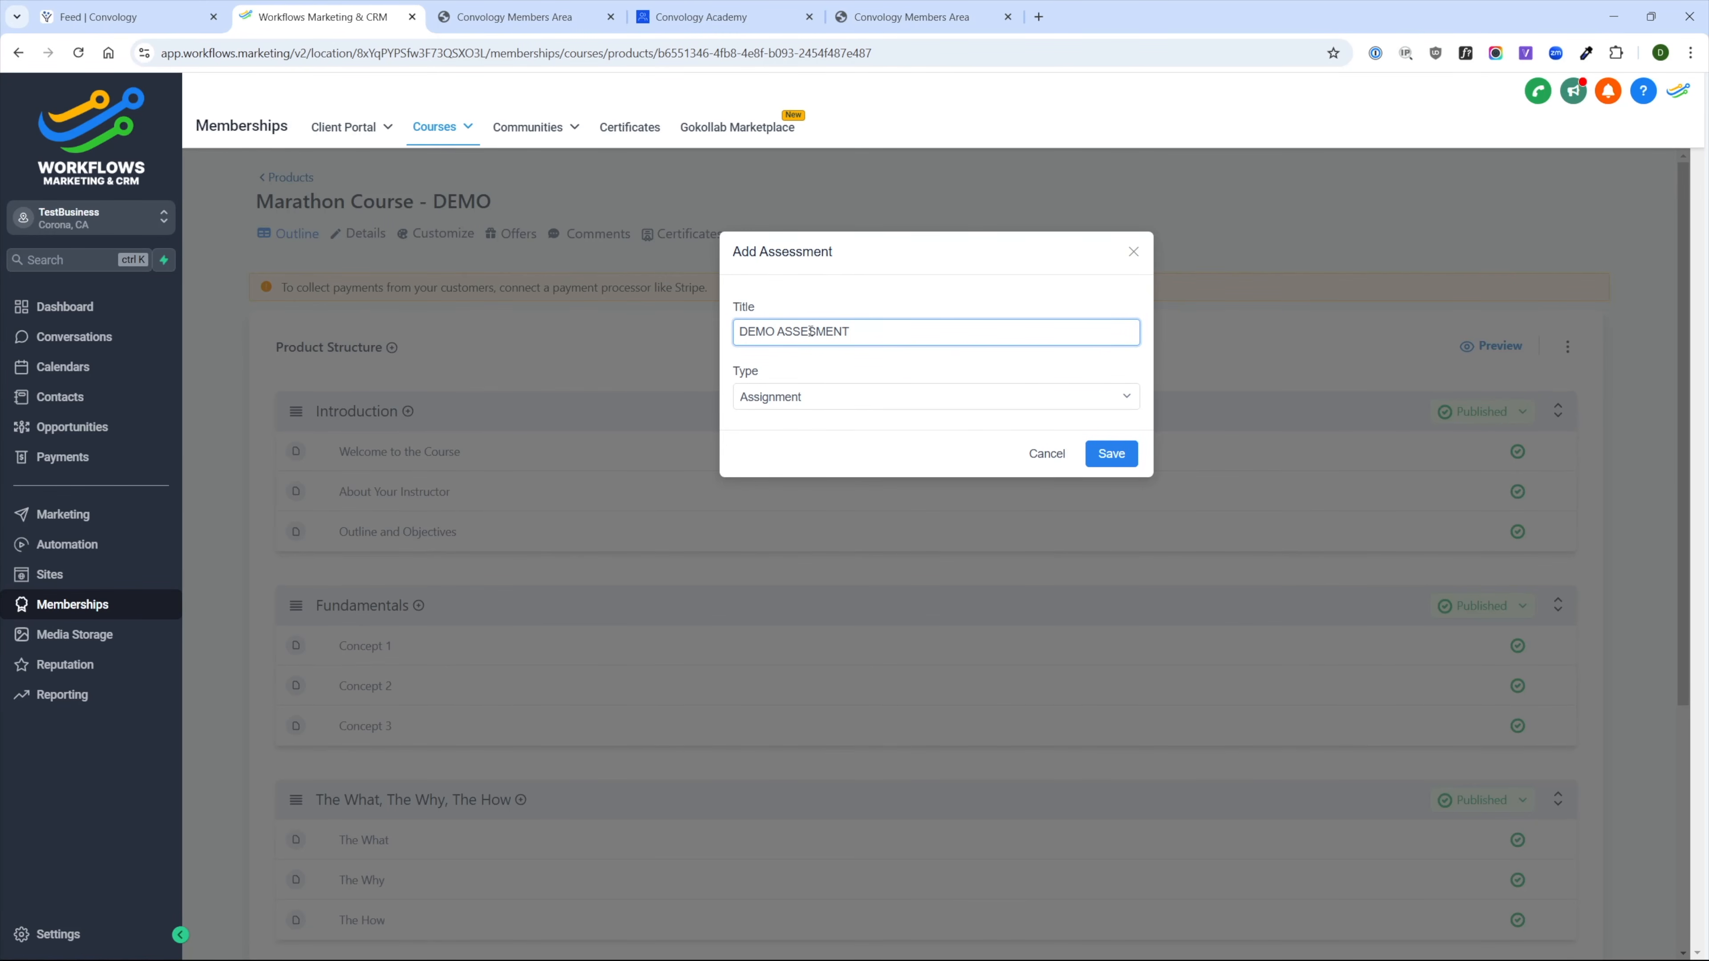
left_click(791, 395)
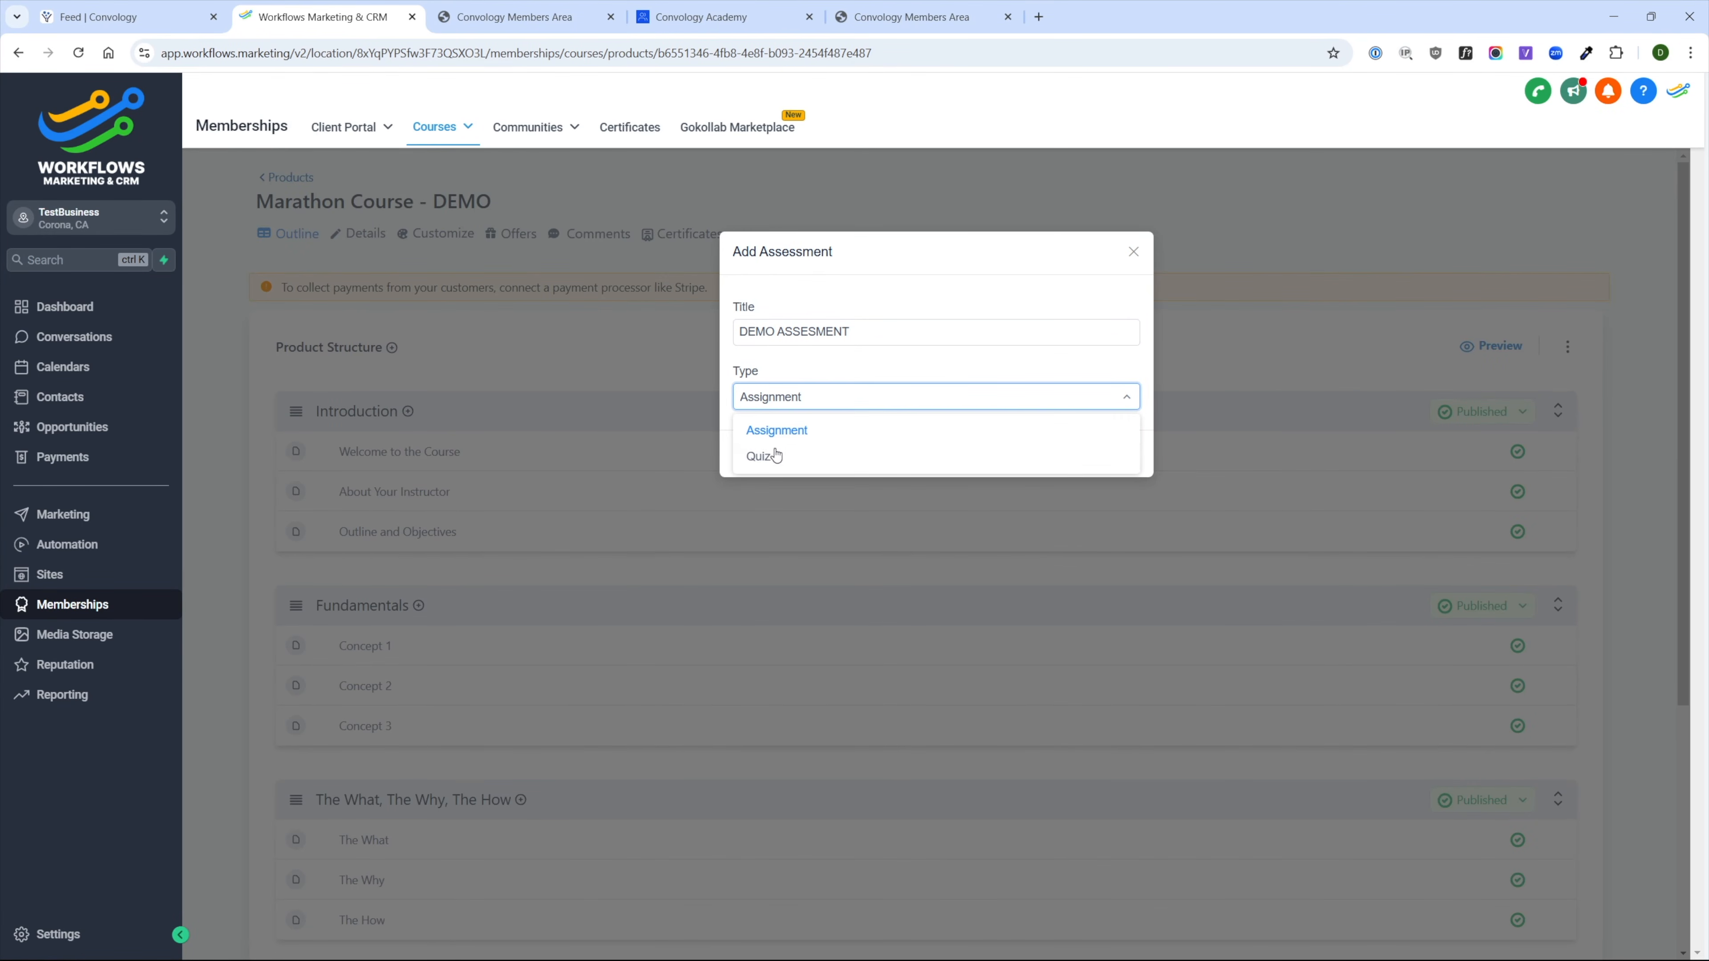
left_click(784, 463)
left_click(873, 397)
left_click(832, 432)
left_click_drag(878, 332, 788, 325)
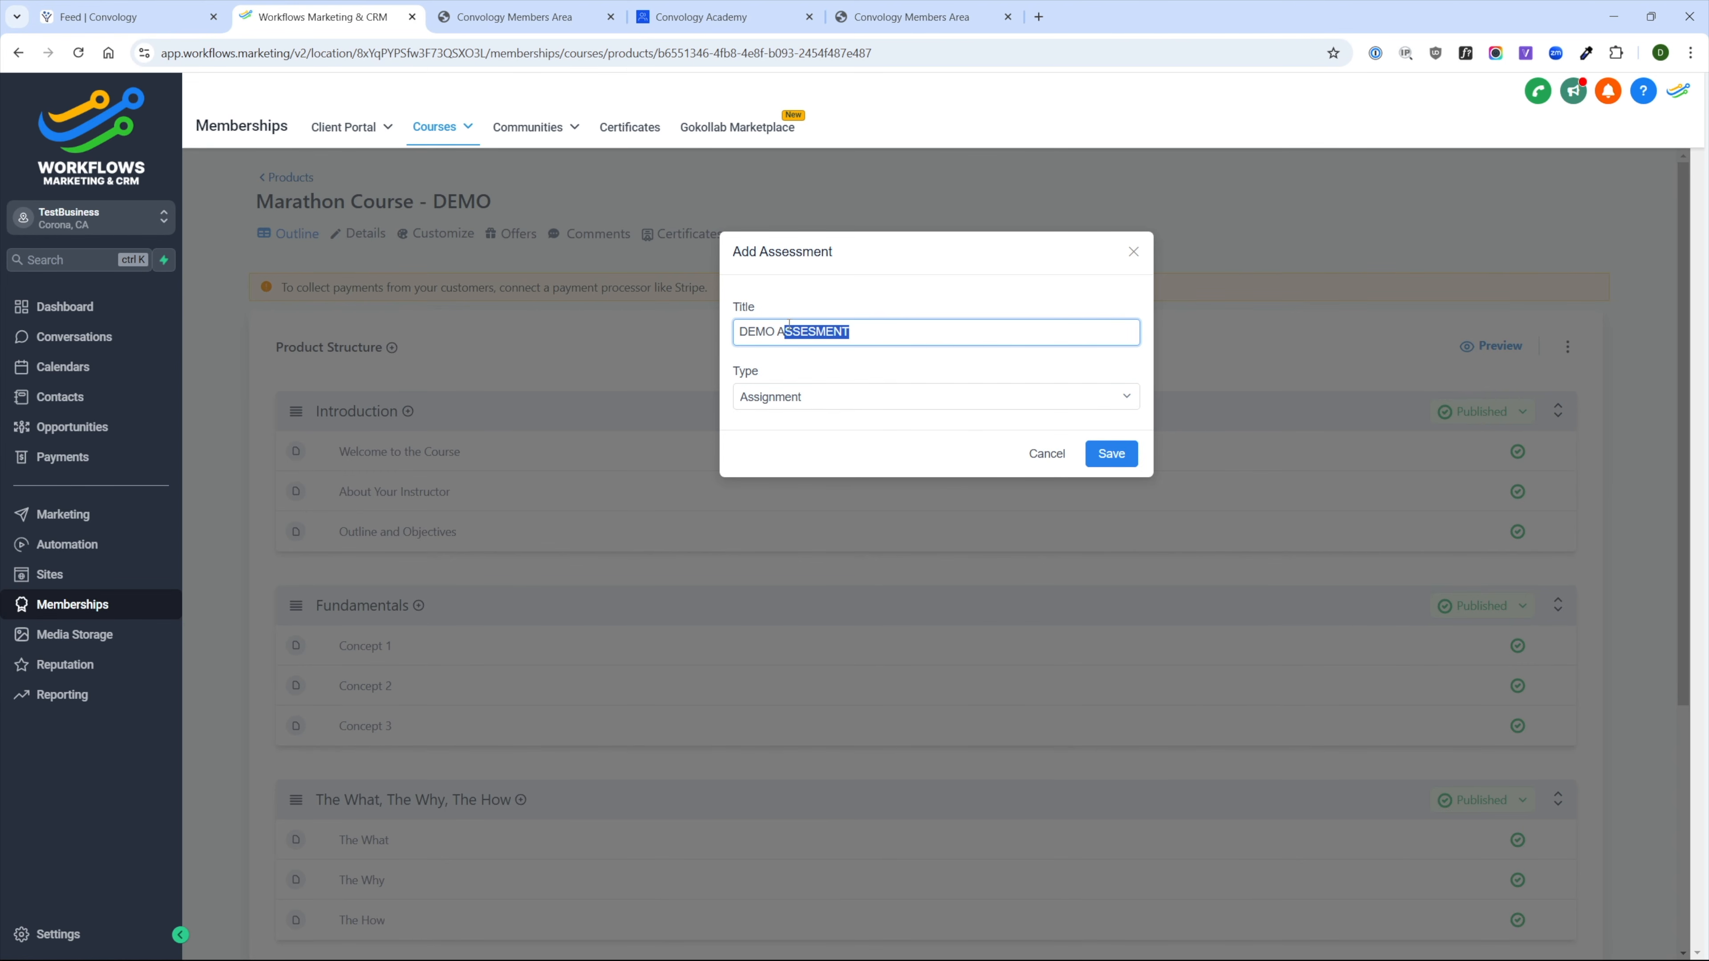
type("ASSIGNMENT")
left_click(1111, 454)
left_click(1385, 568)
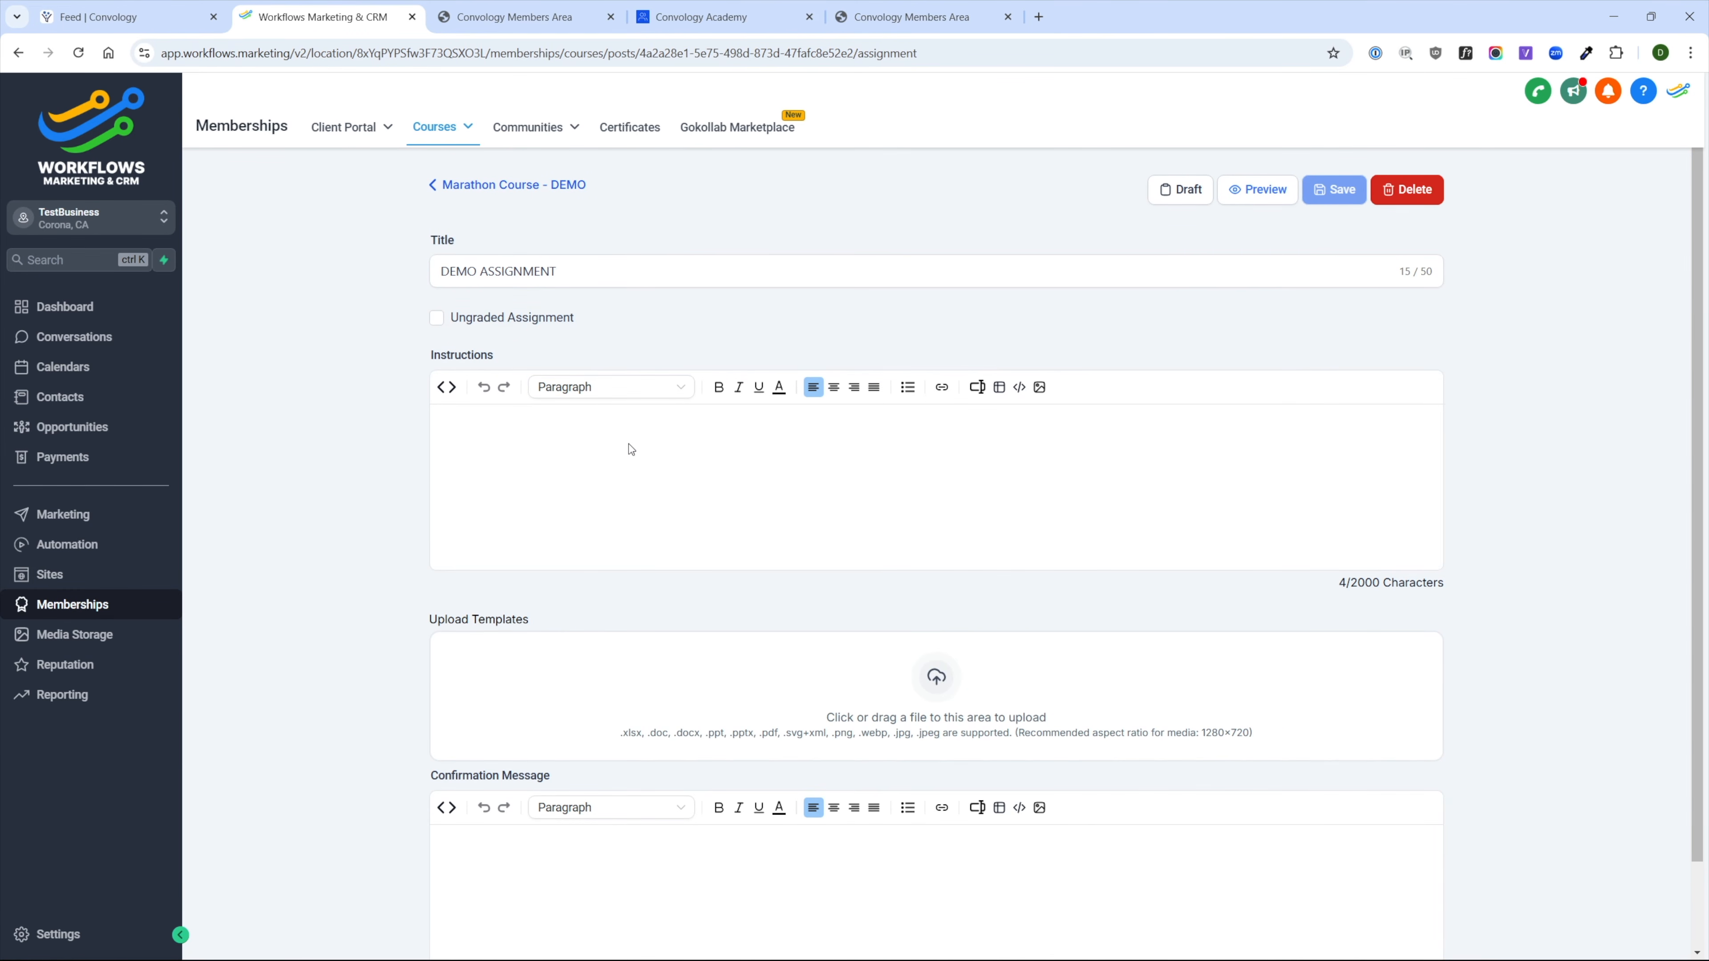
- Set the assignment's instructions to "This is the instructions." and its confirmation message to "Good job.", and save it
left_click(442, 327)
left_click(444, 331)
scroll(626, 414, "down", 1)
left_click(818, 391)
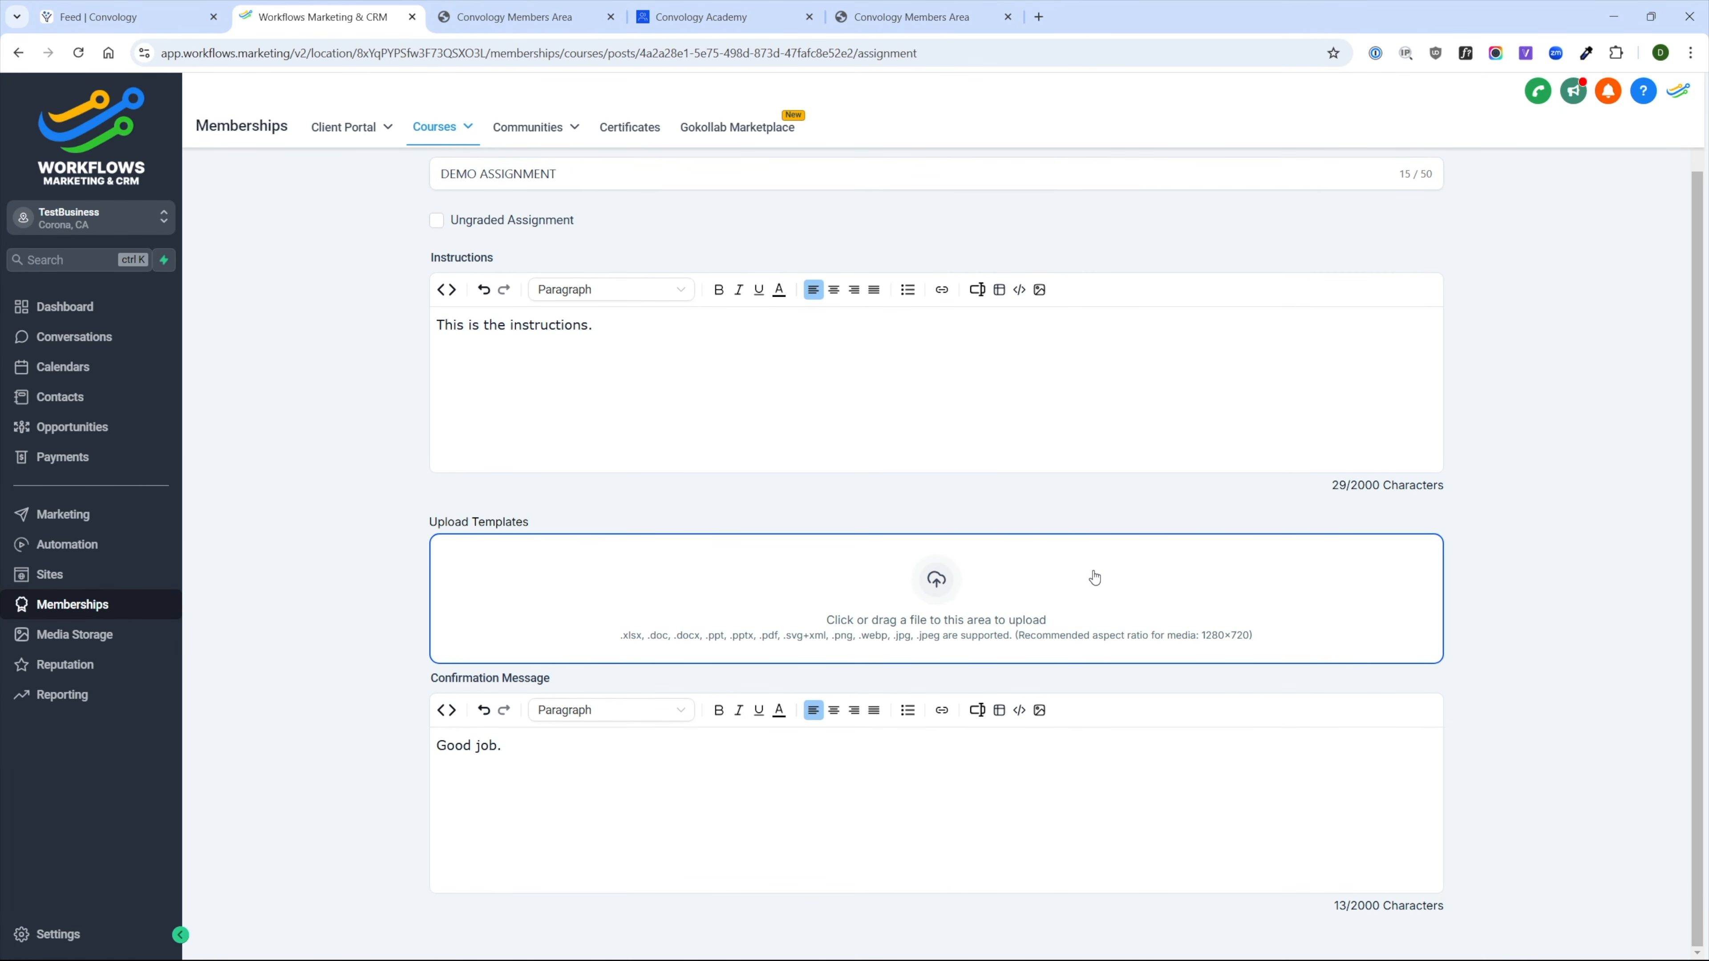
scroll(1287, 723, "up", 3)
left_click(1329, 196)
- Preview DEMO ASSIGNMENT as a student, start it, enter the answer "I touched grass!" and try the assignment file upload
left_click(1278, 194)
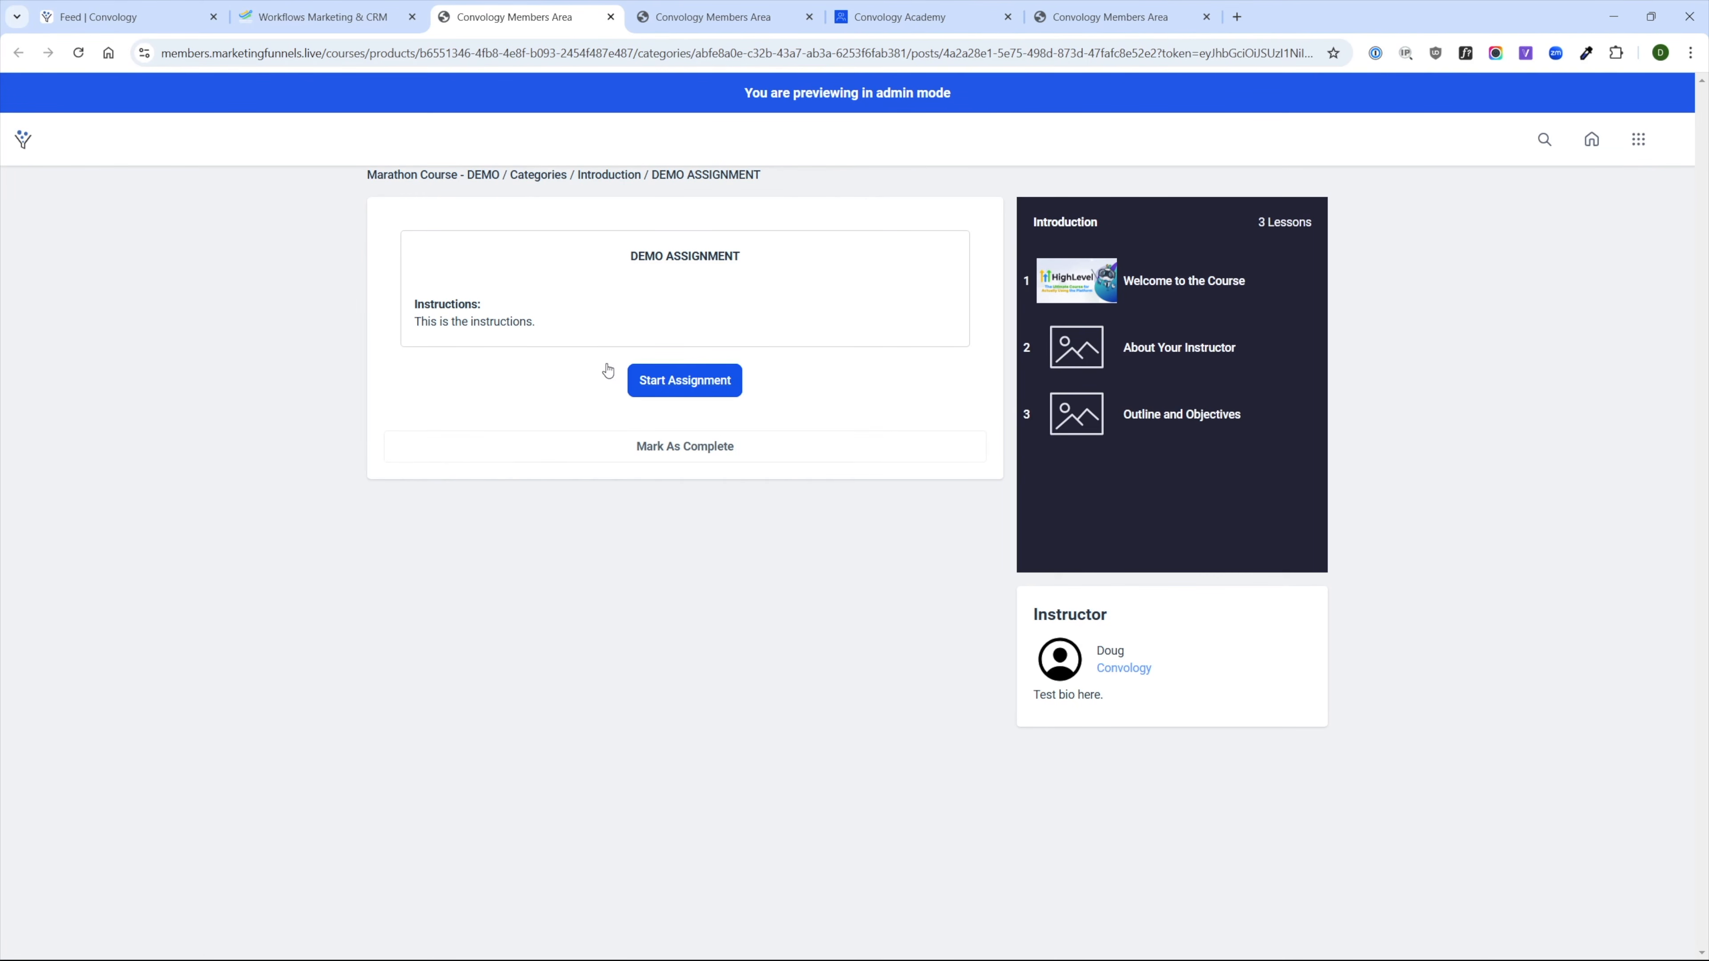
left_click(685, 381)
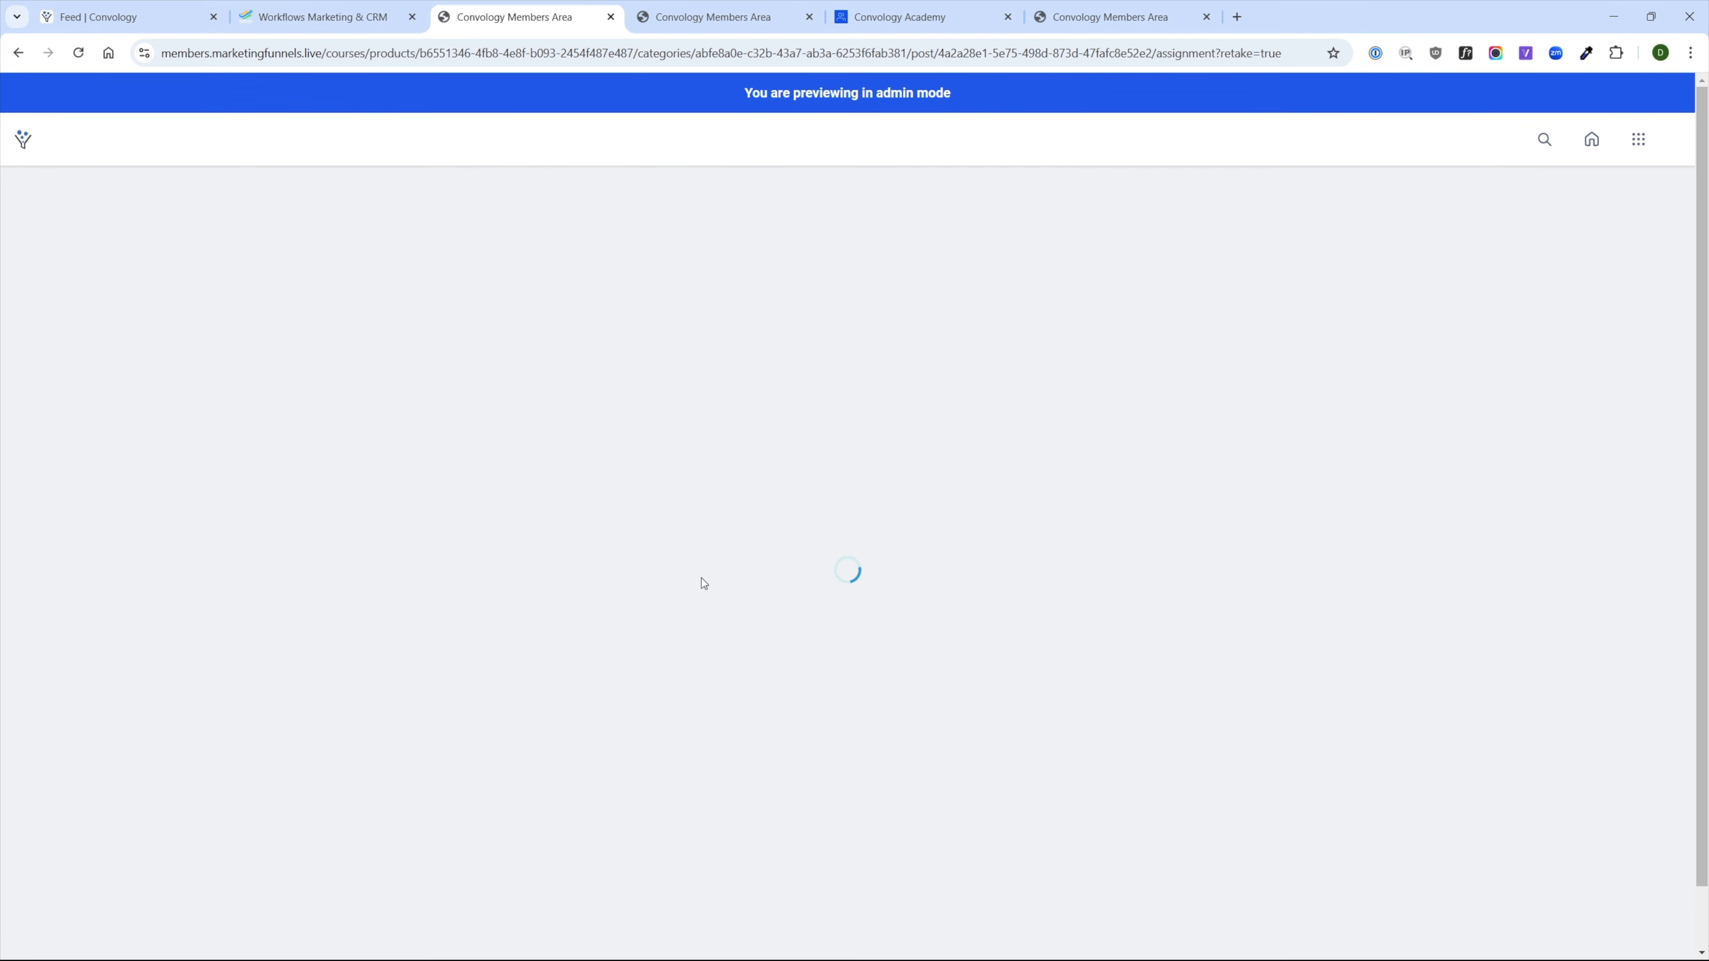
type("I touched grass!")
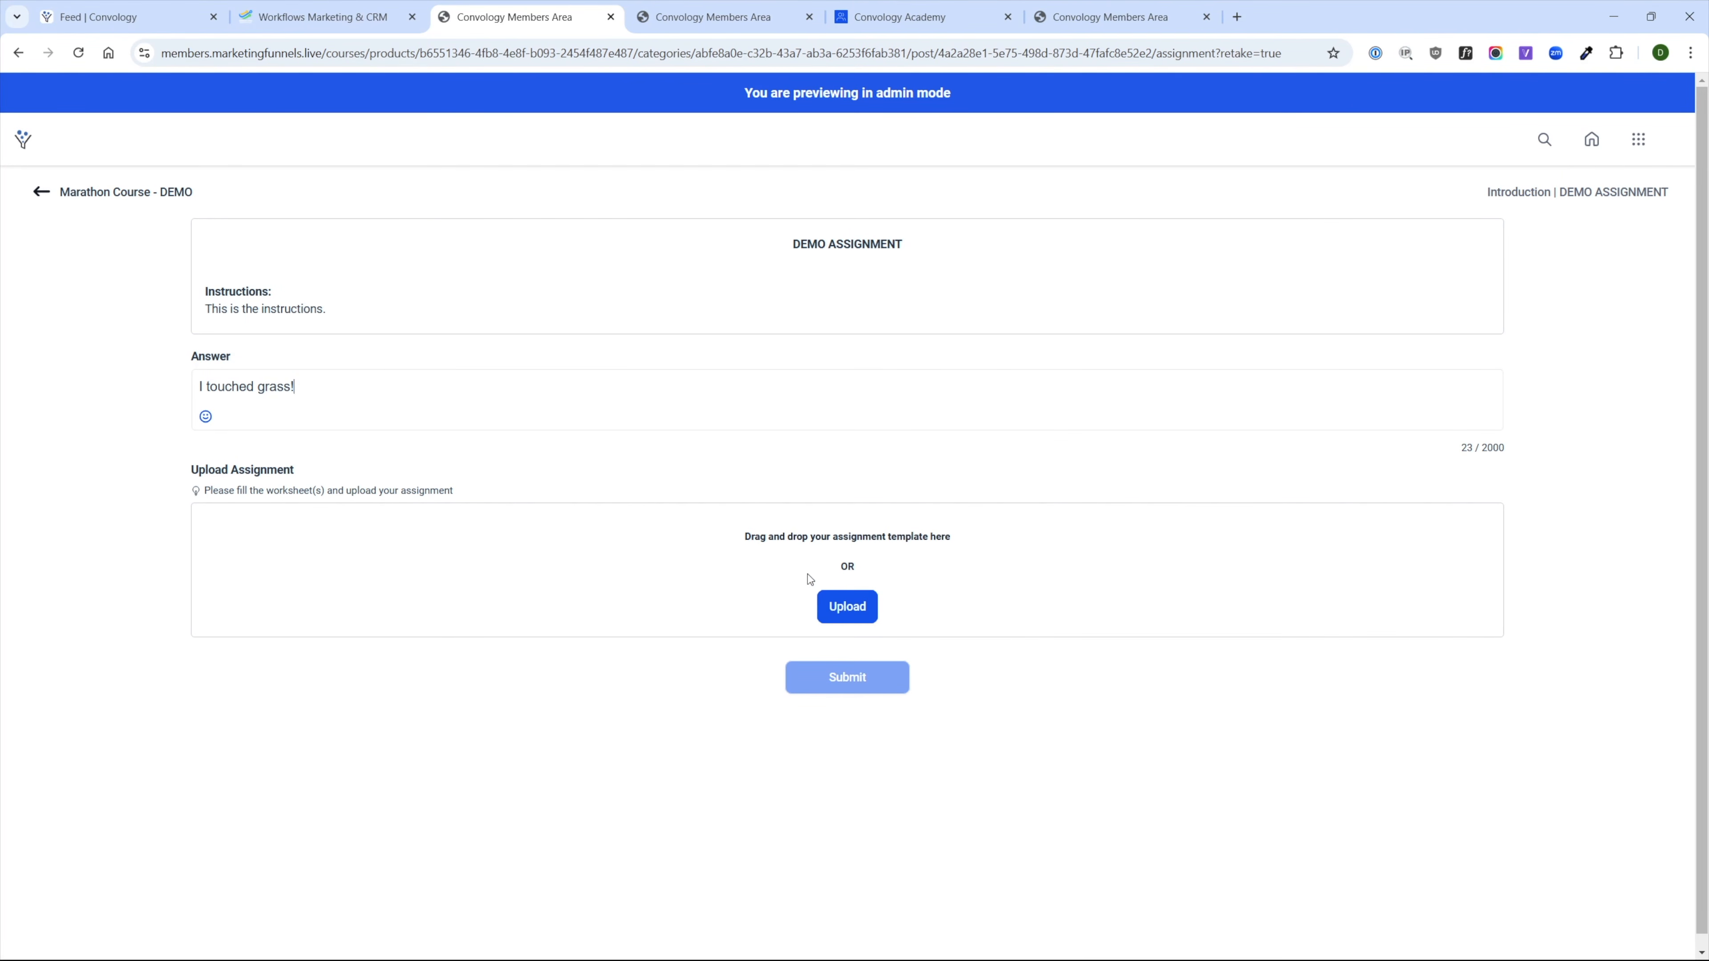
left_click(843, 604)
left_click(983, 740)
- Back in the CRM, check the Assessments results in the course analytics
left_click(323, 17)
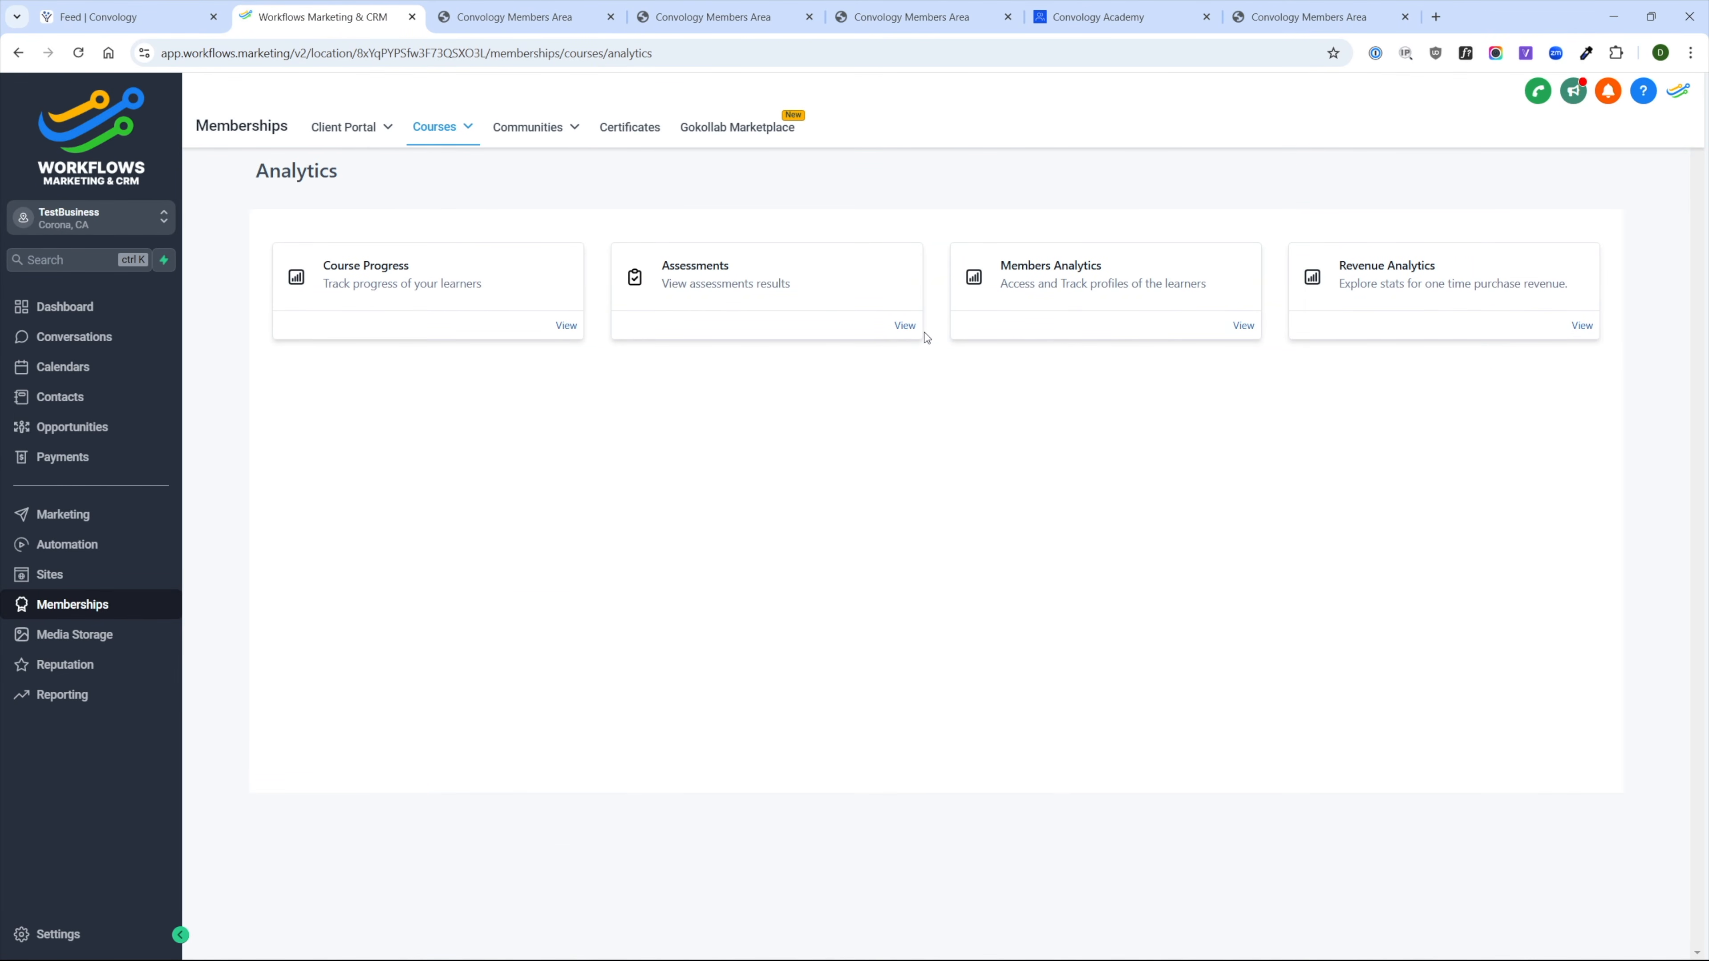
left_click(905, 327)
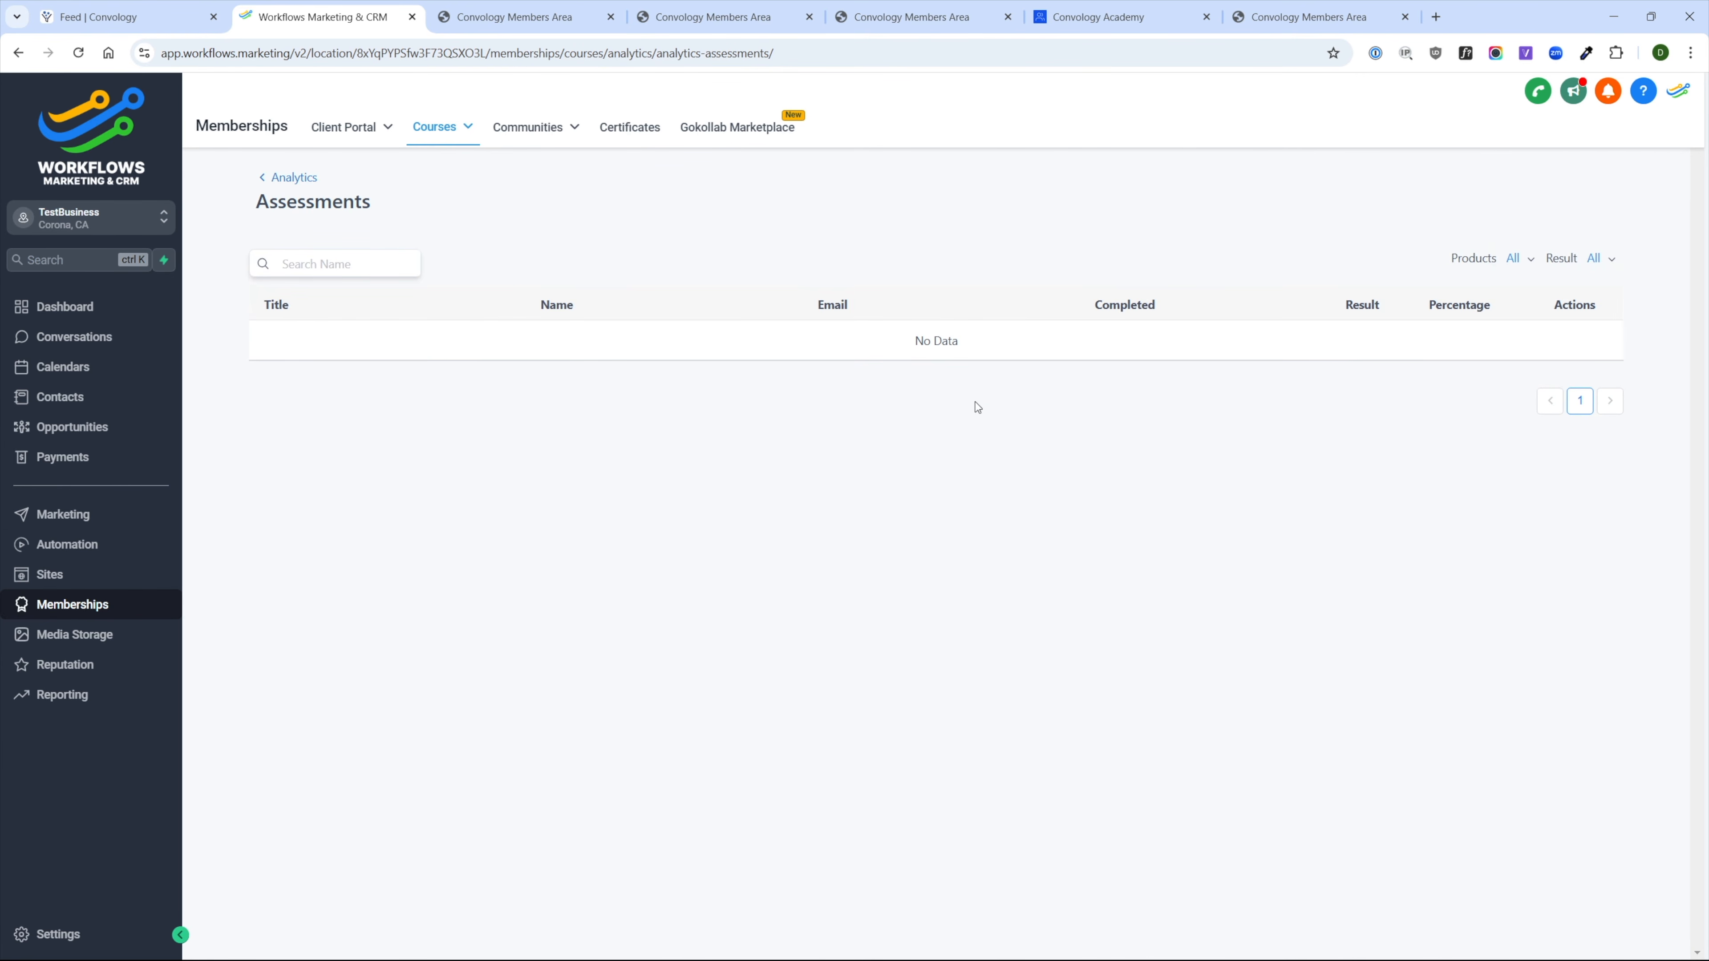
mouse_move(432, 138)
left_click(296, 177)
- In the Marathon Course - DEMO product, add a Quiz assessment titled DEMO QUIZ to the Introduction section and open it for editing
mouse_move(439, 142)
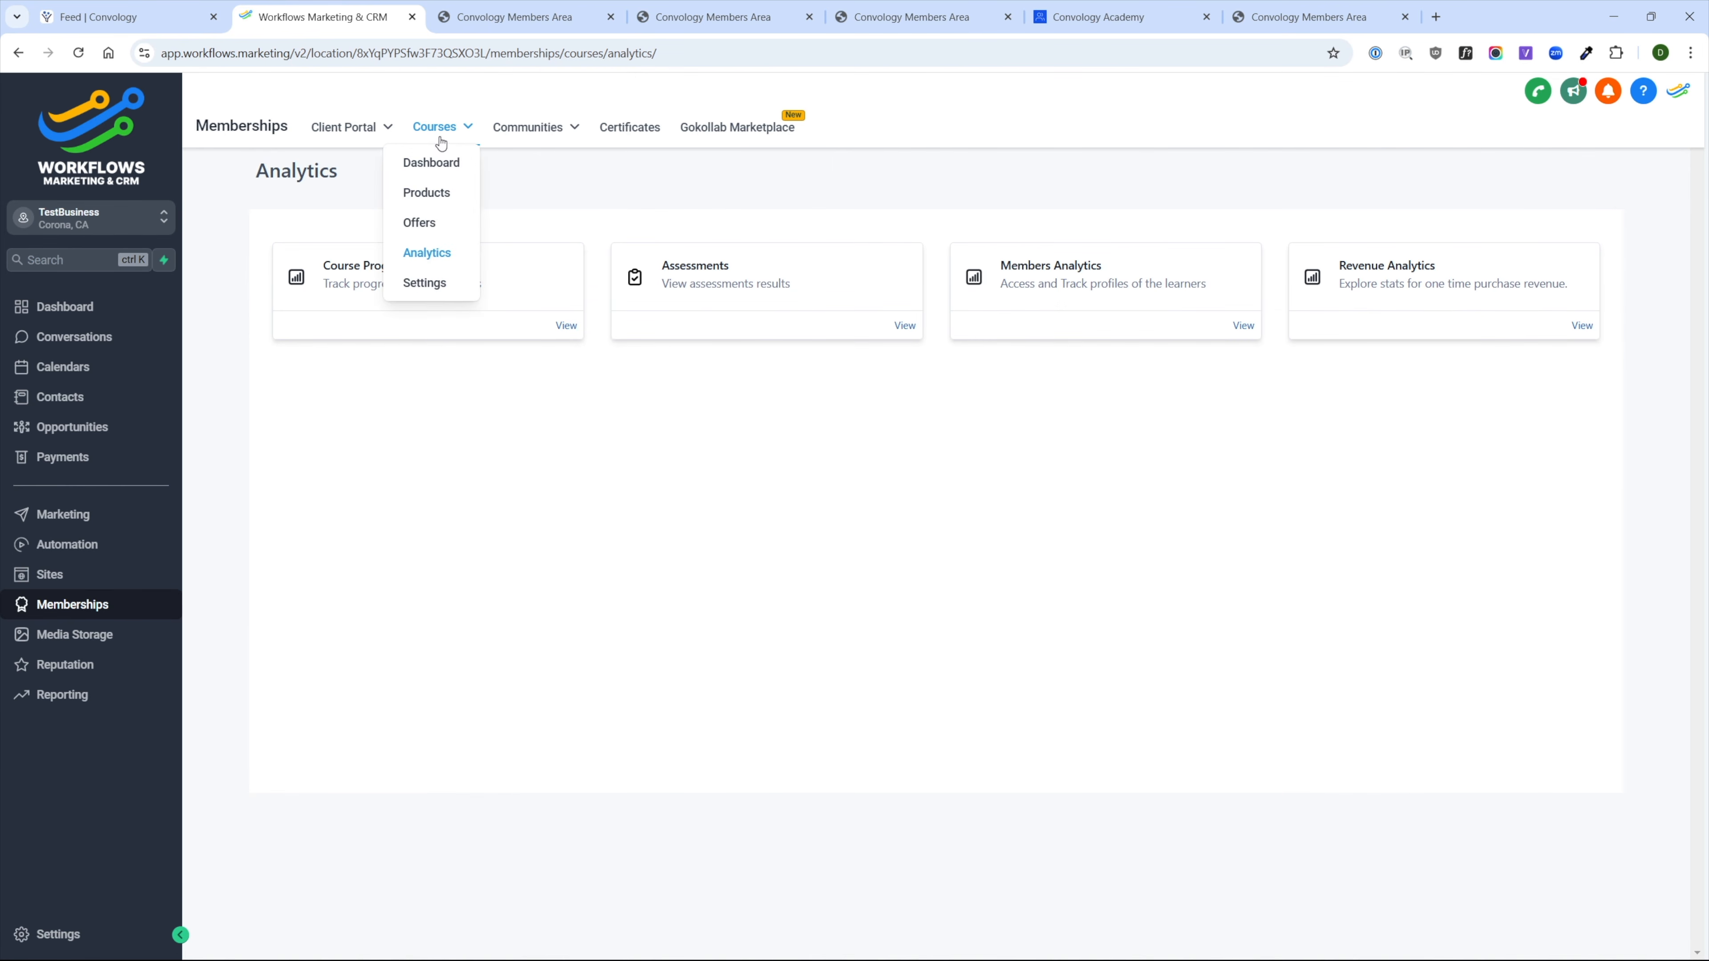
left_click(439, 194)
left_click(478, 398)
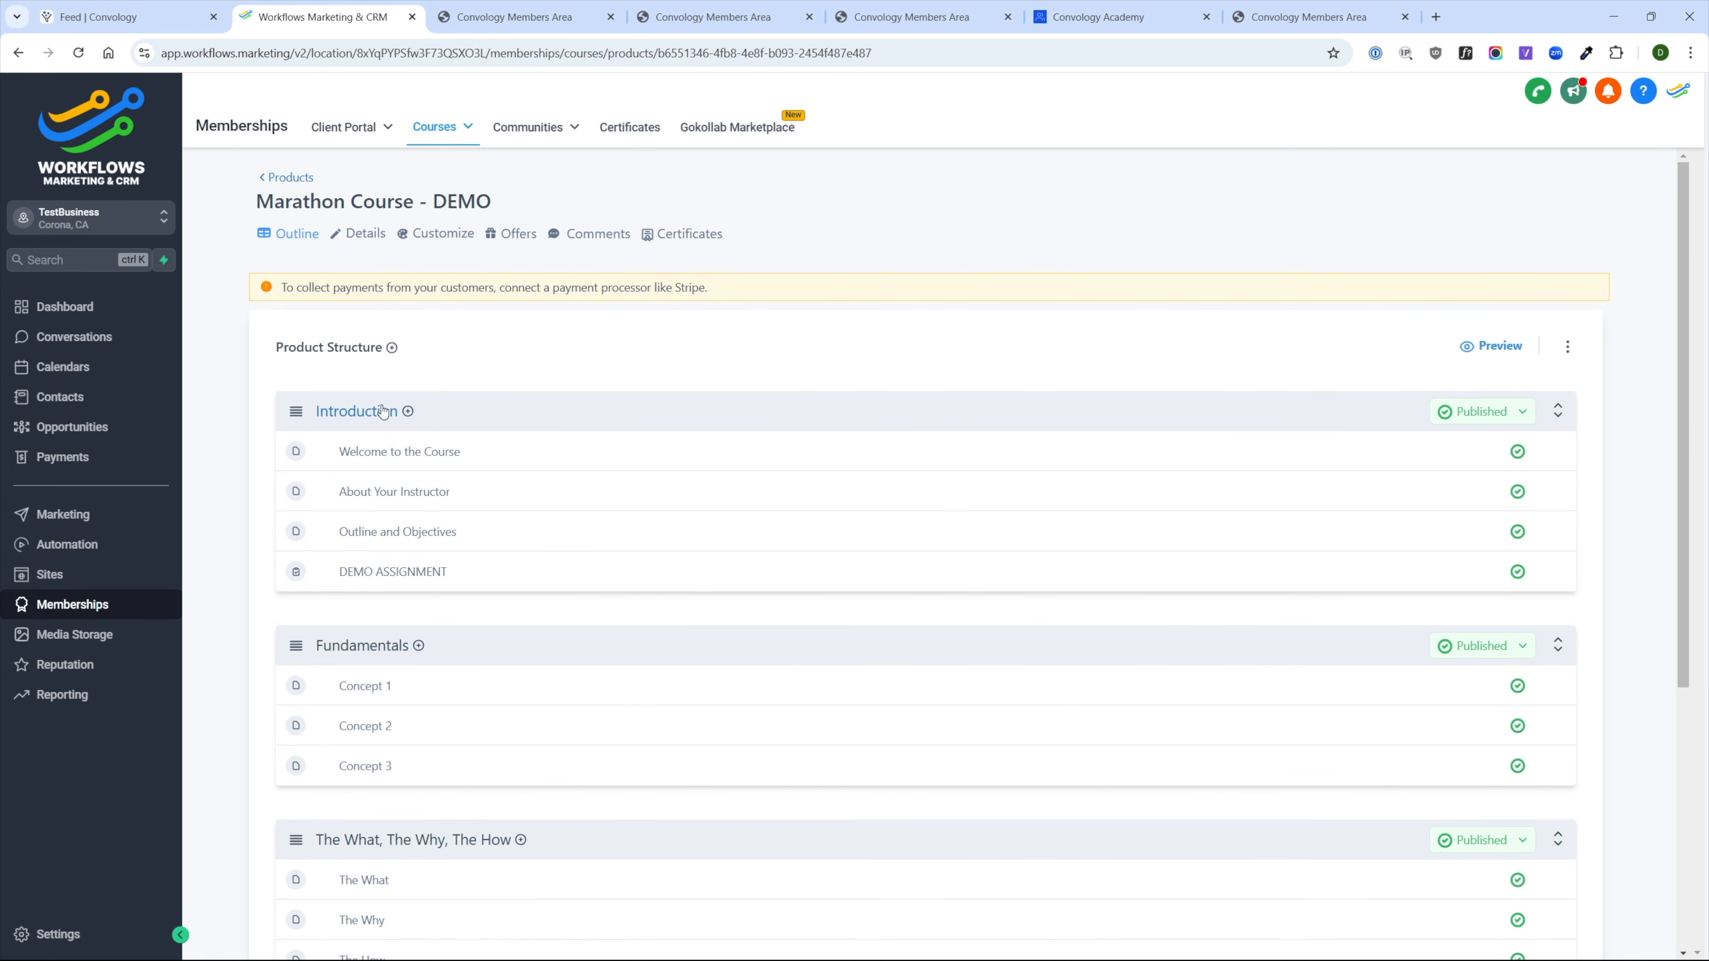
left_click(408, 411)
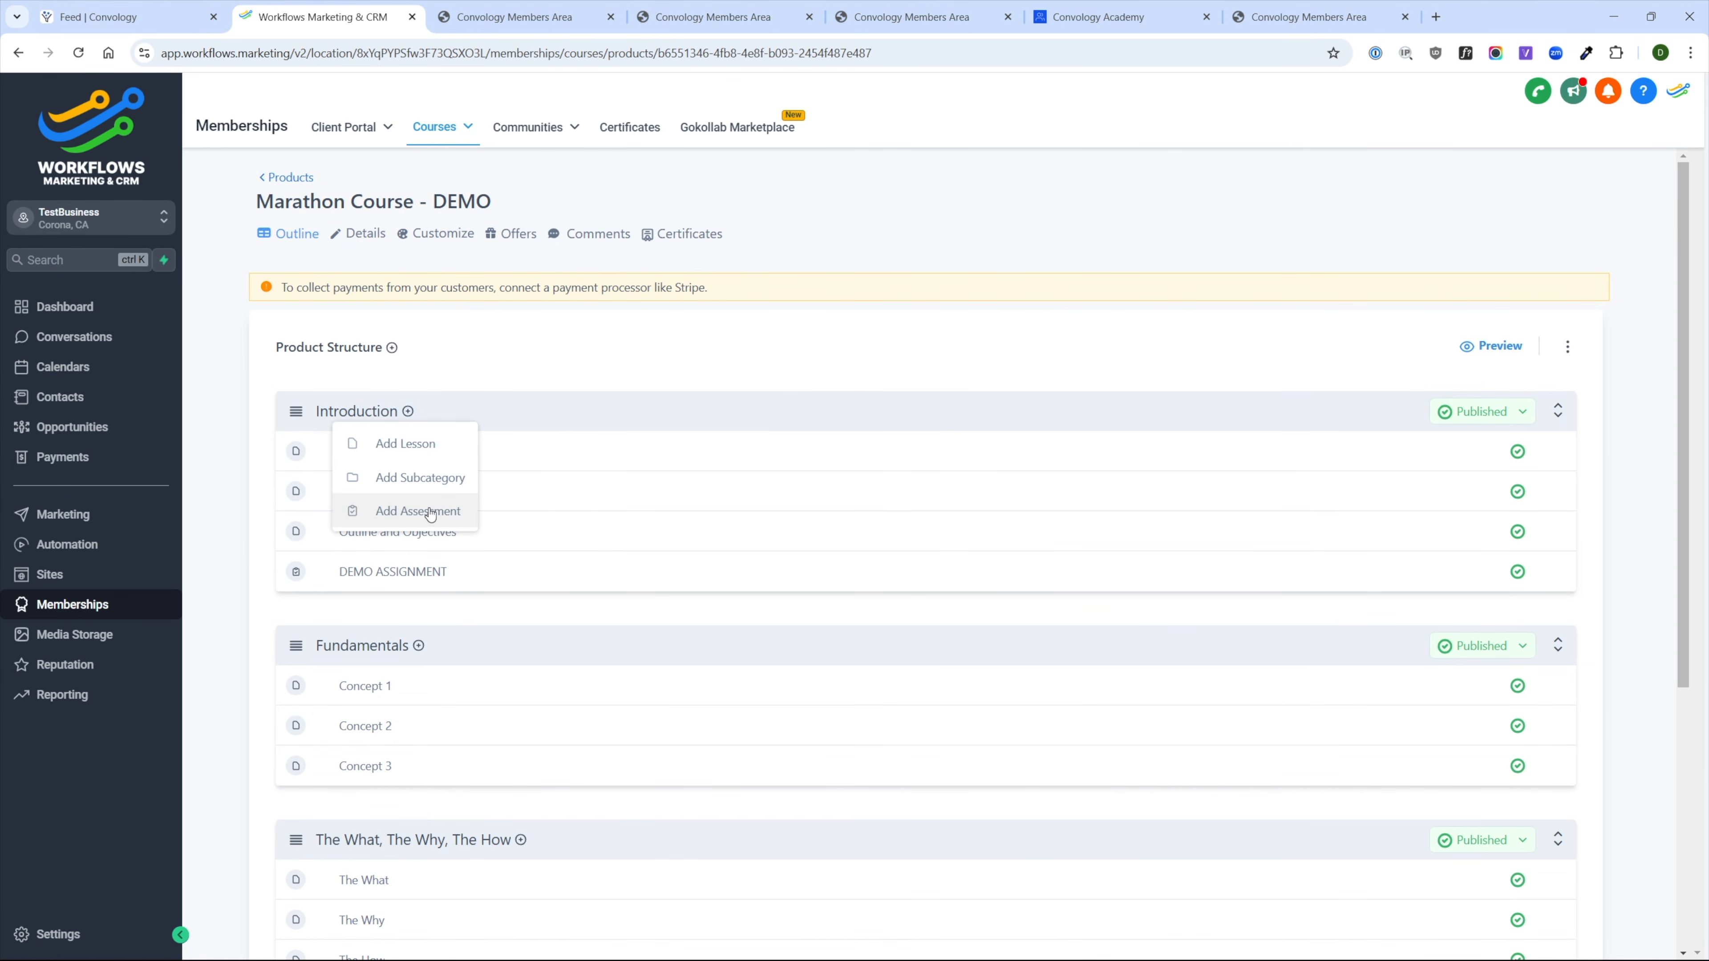
left_click(414, 511)
left_click(802, 330)
type("DEMO QUIZ")
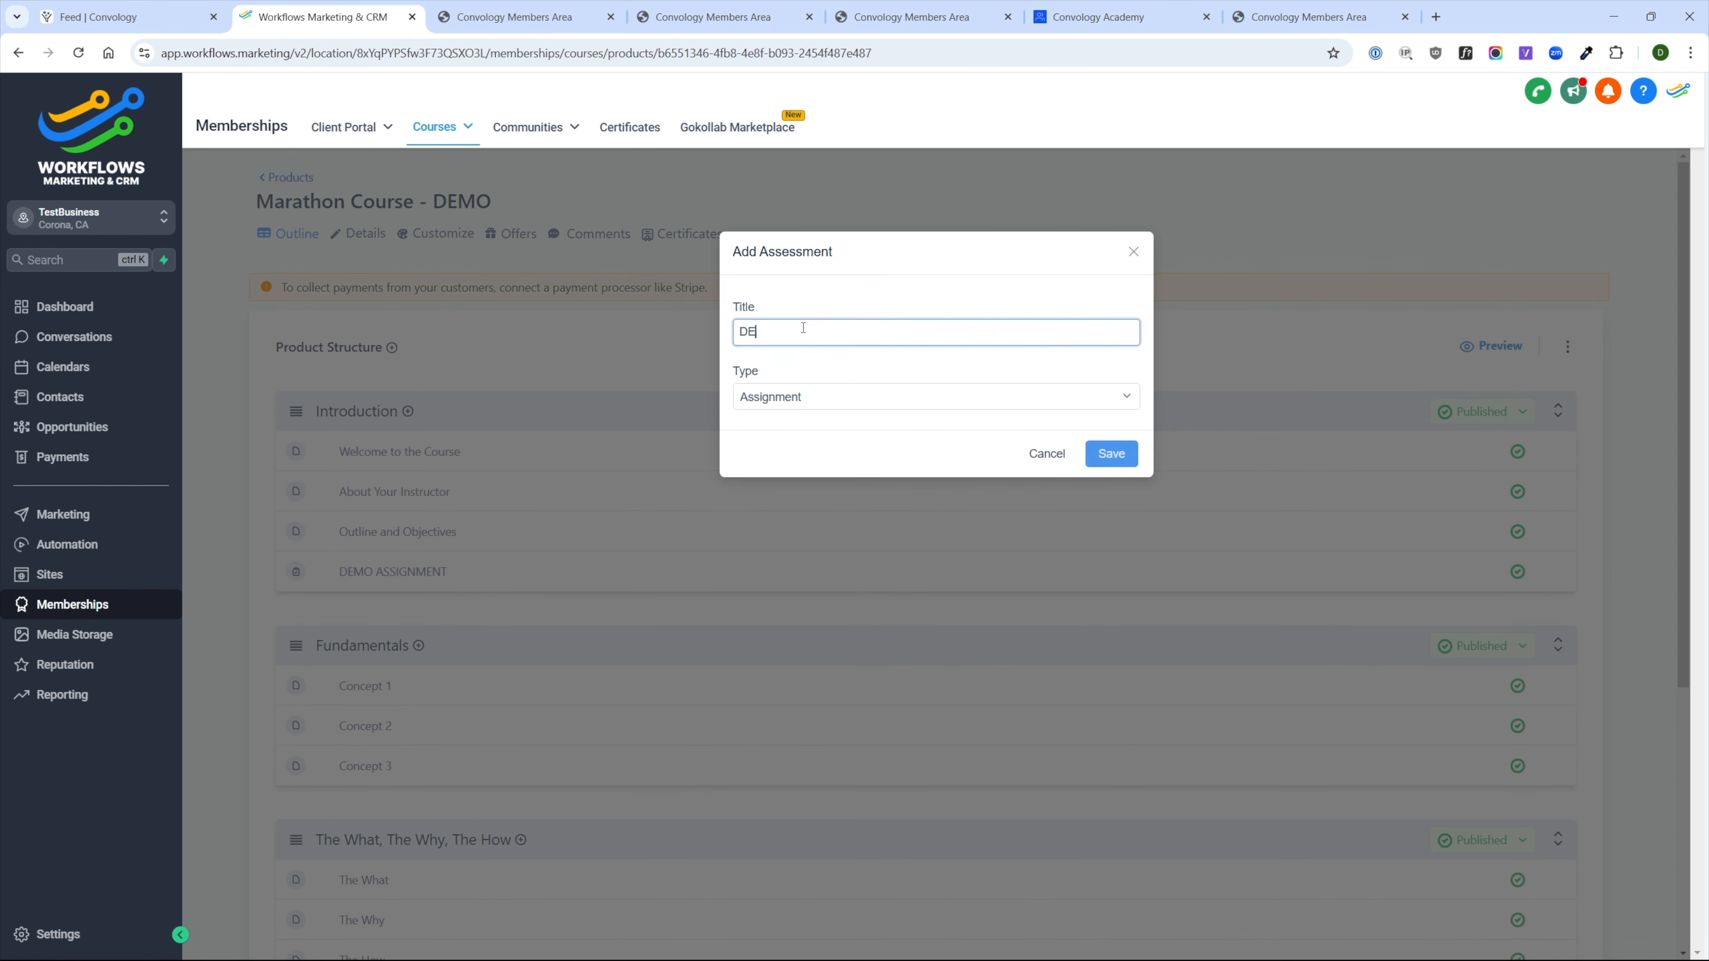
left_click(788, 407)
left_click(774, 431)
left_click(1110, 453)
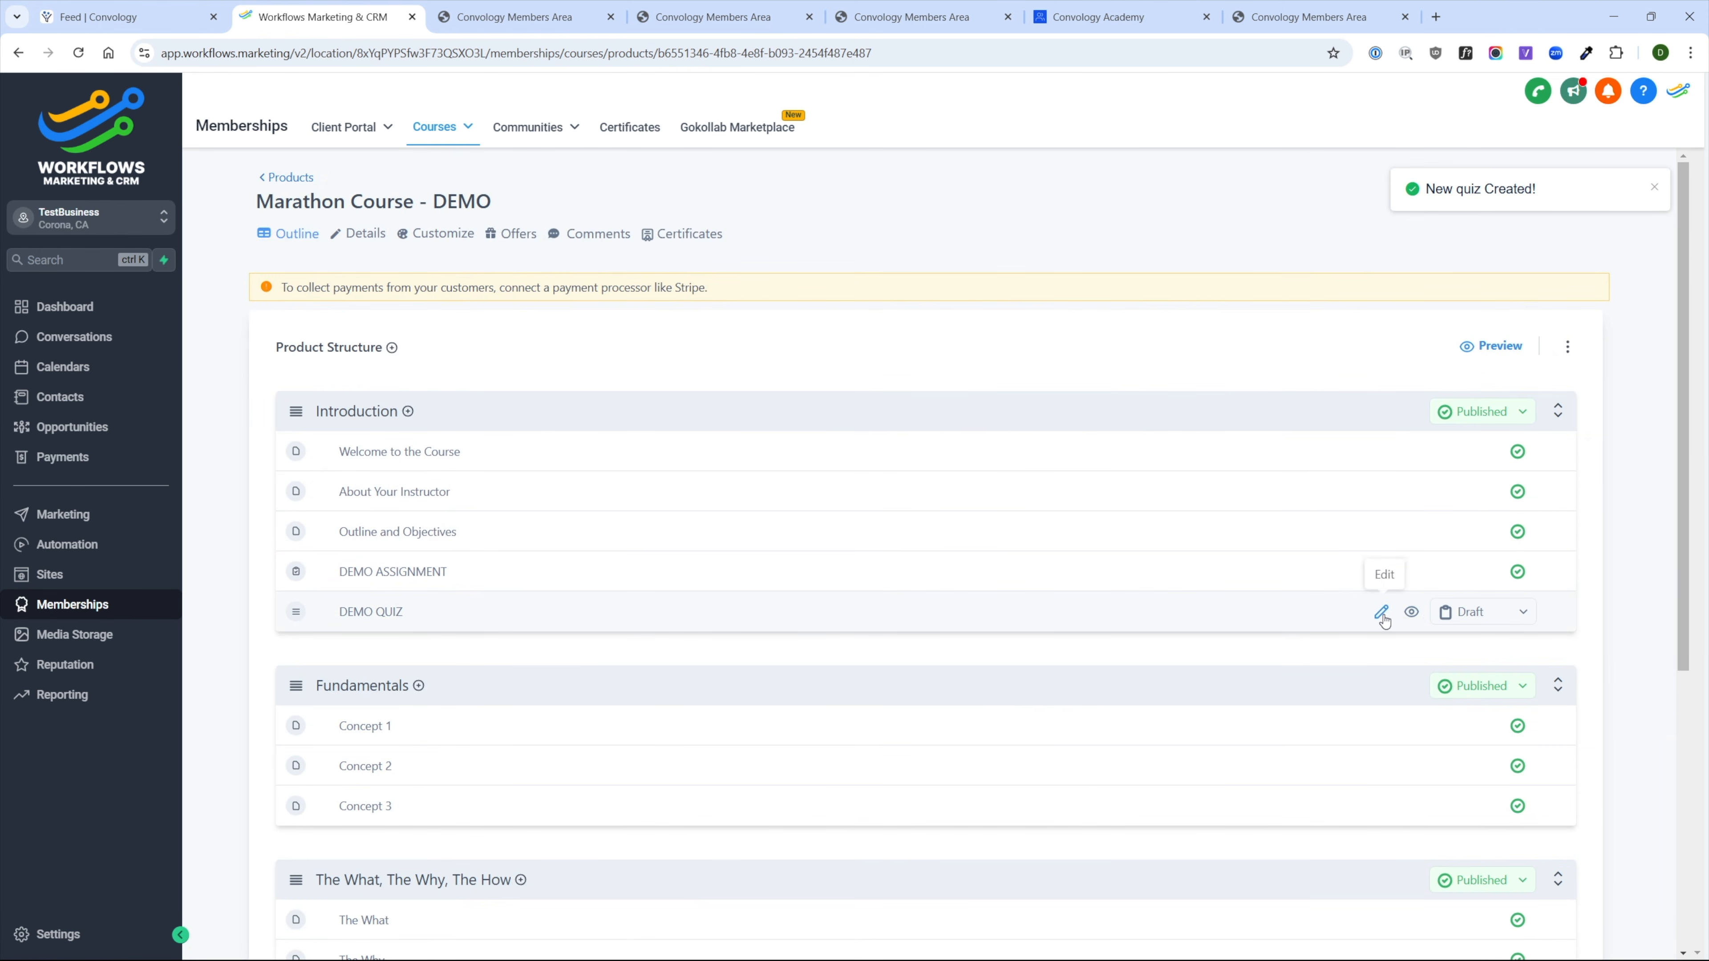
left_click(1382, 613)
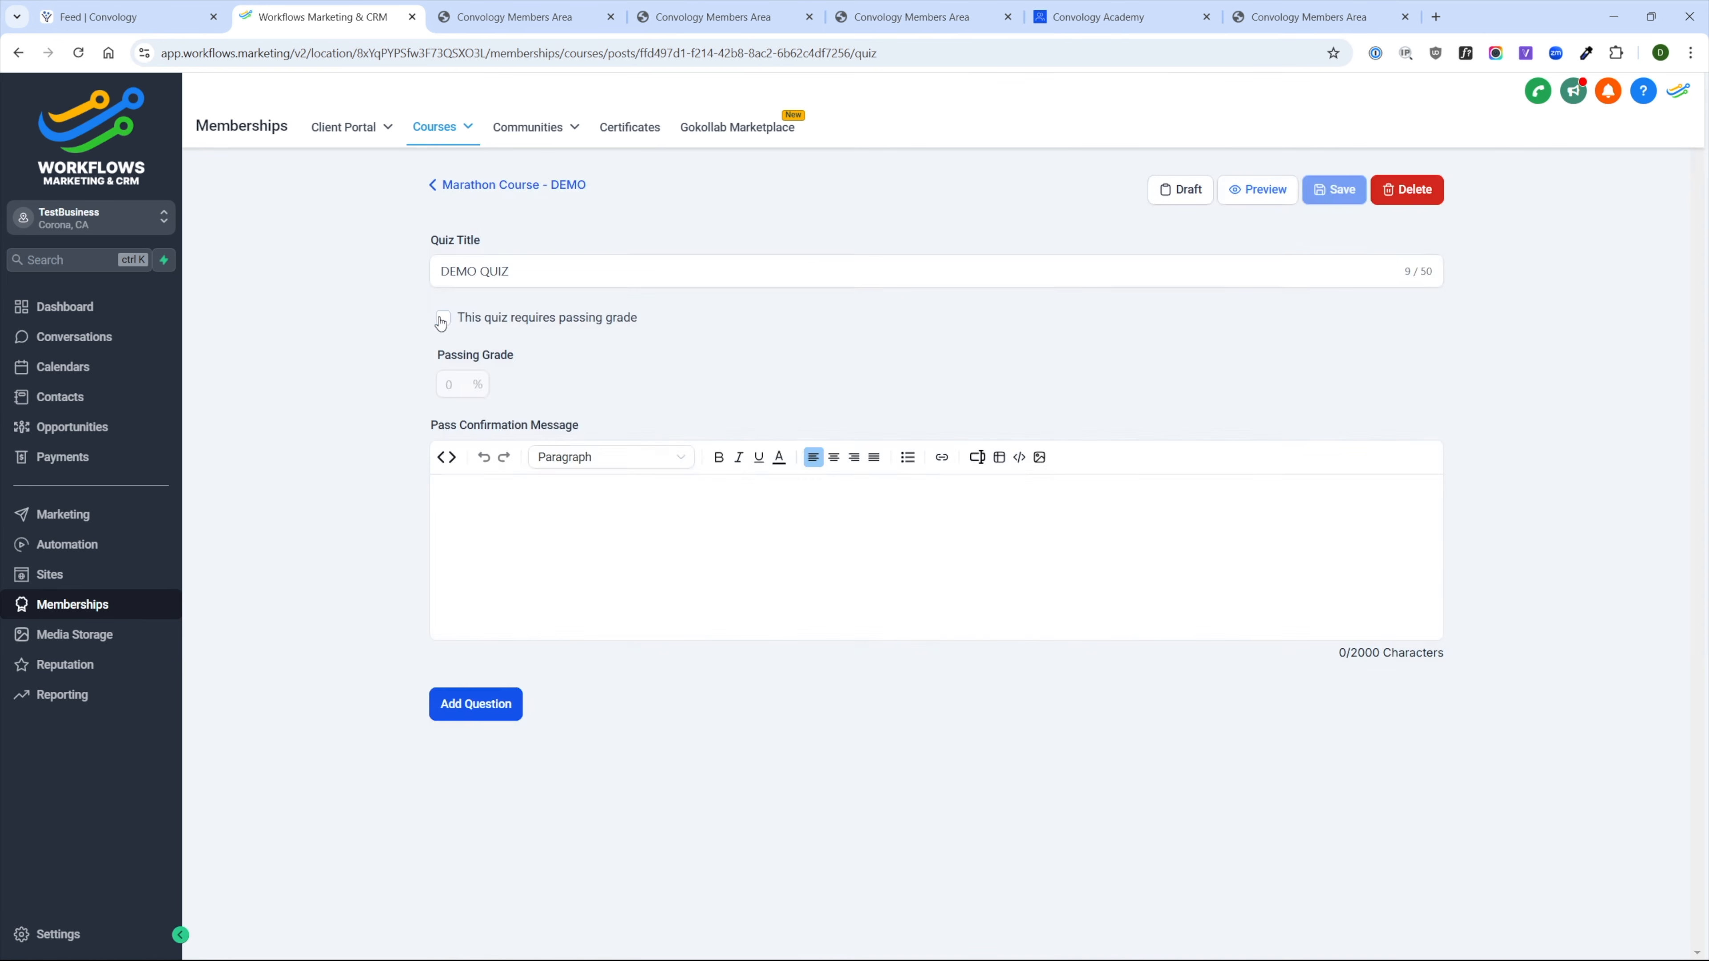
- Require a passing grade of 75% for the quiz, with pass message "You Passed" and fail message "You Failed."
left_click_drag(456, 379, 438, 377)
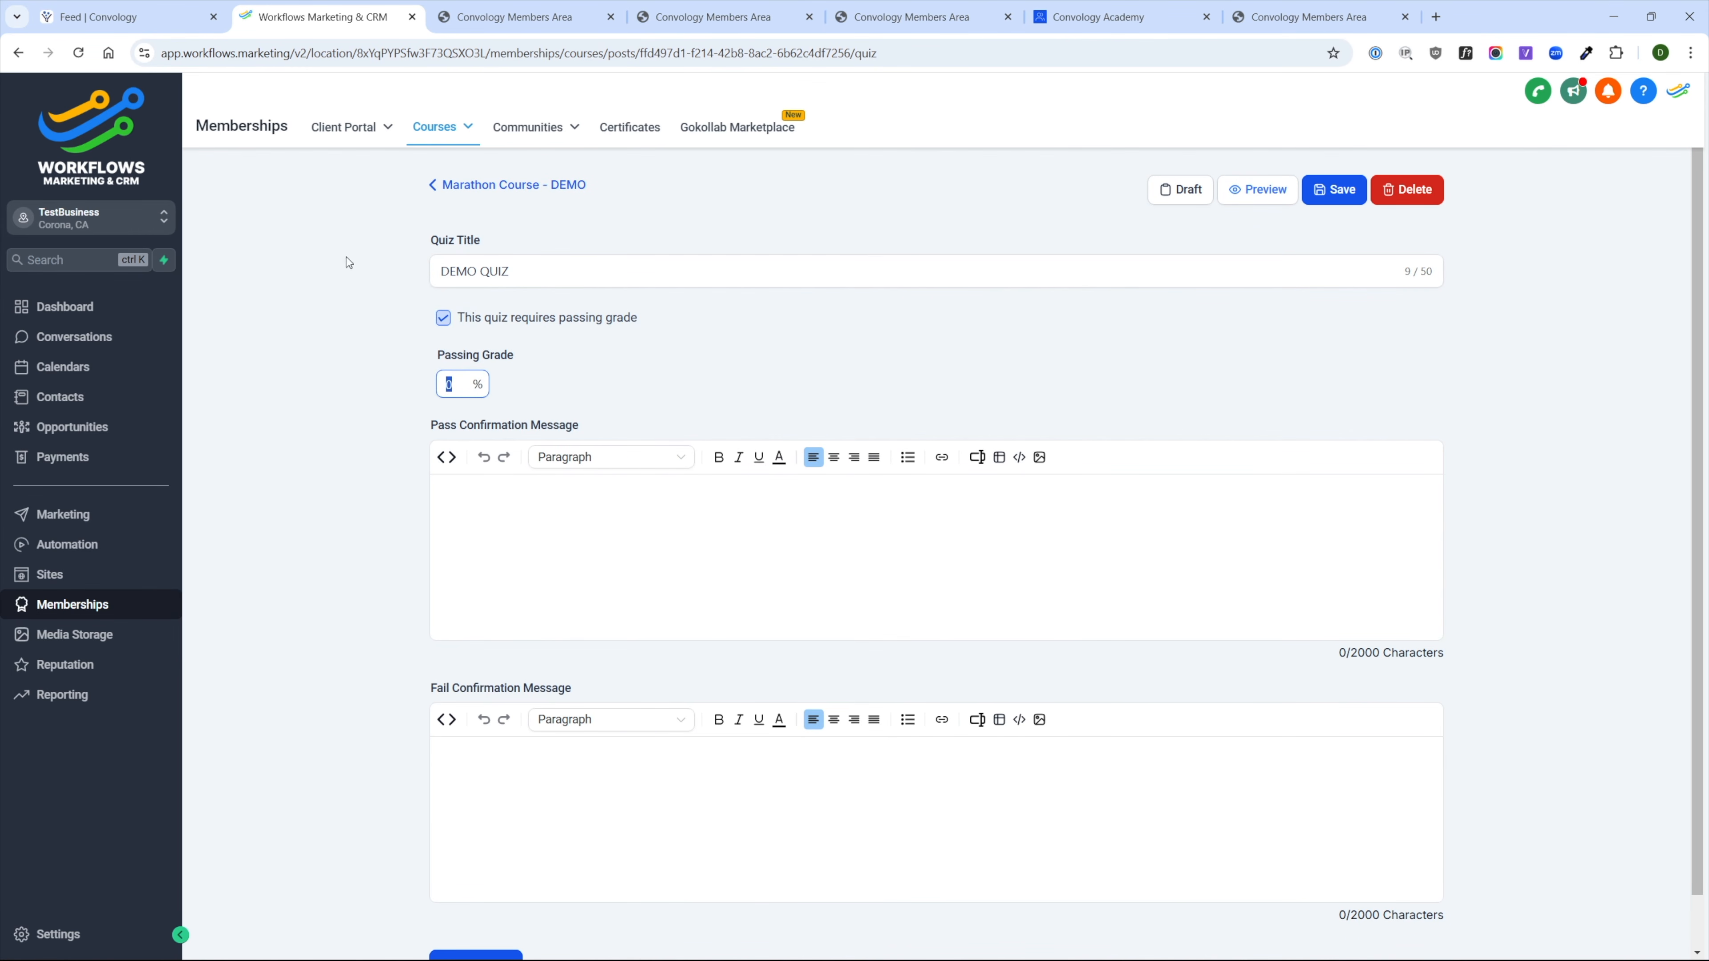
type("75")
left_click(522, 536)
type("You ")
type("You Failed.")
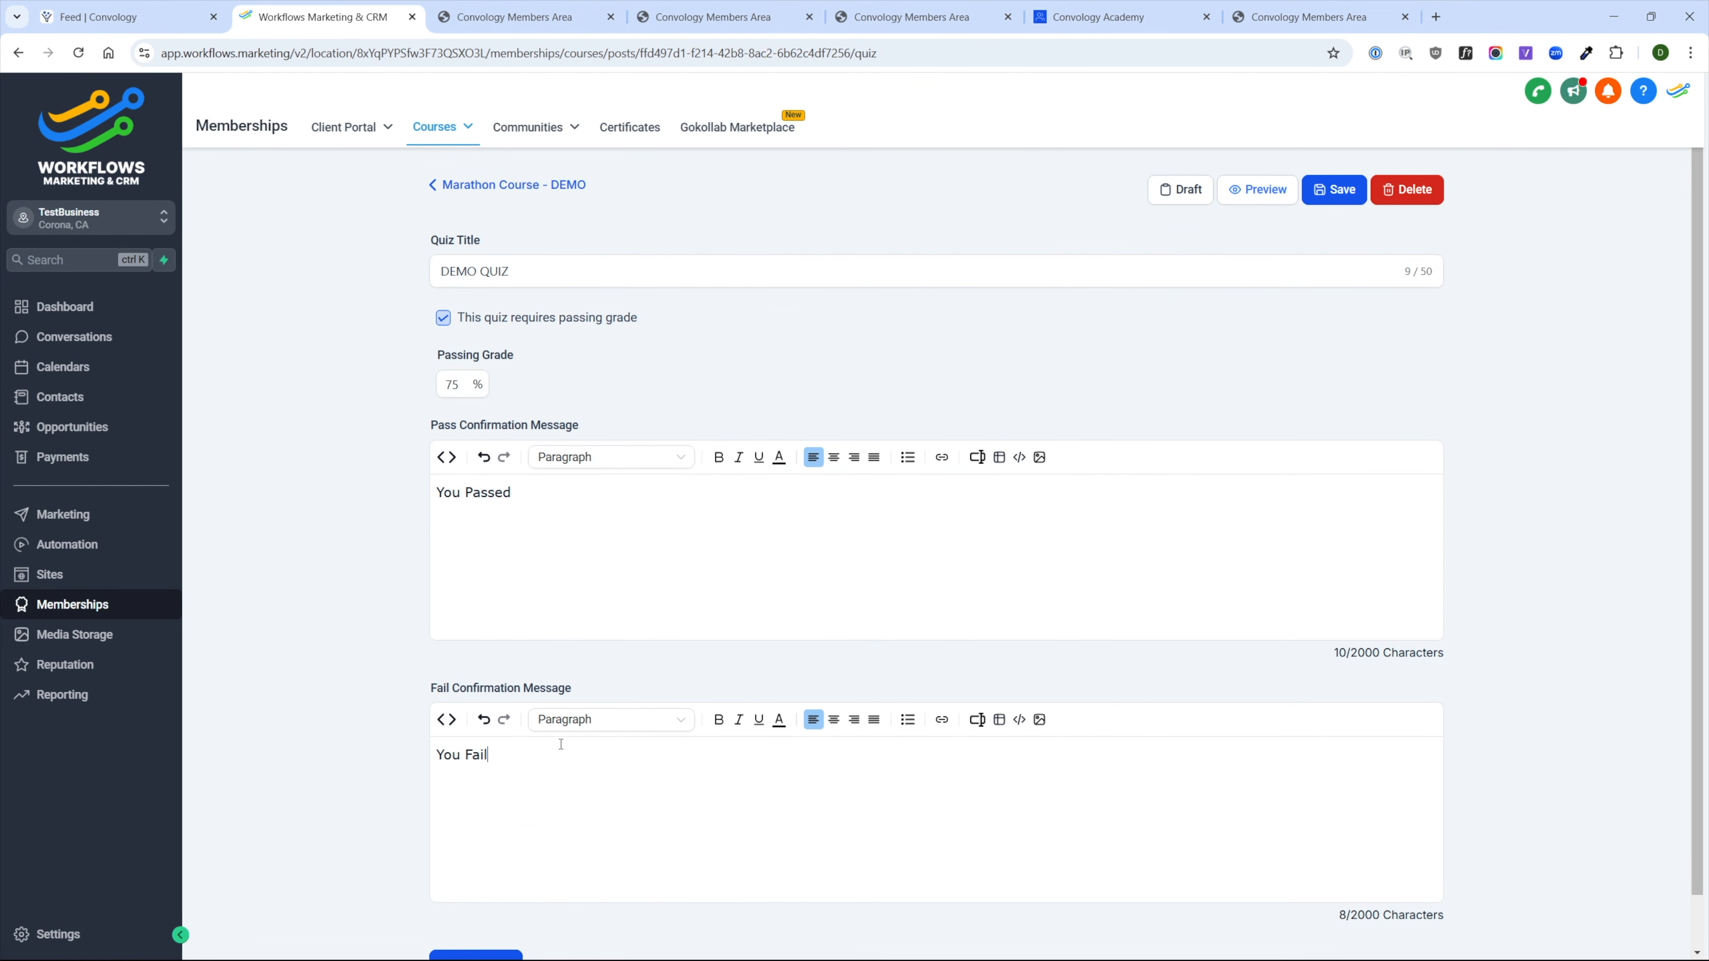
- Add a first quiz question of type Multiple Choice with the text "What color is grass?"
scroll(507, 786, "down", 2)
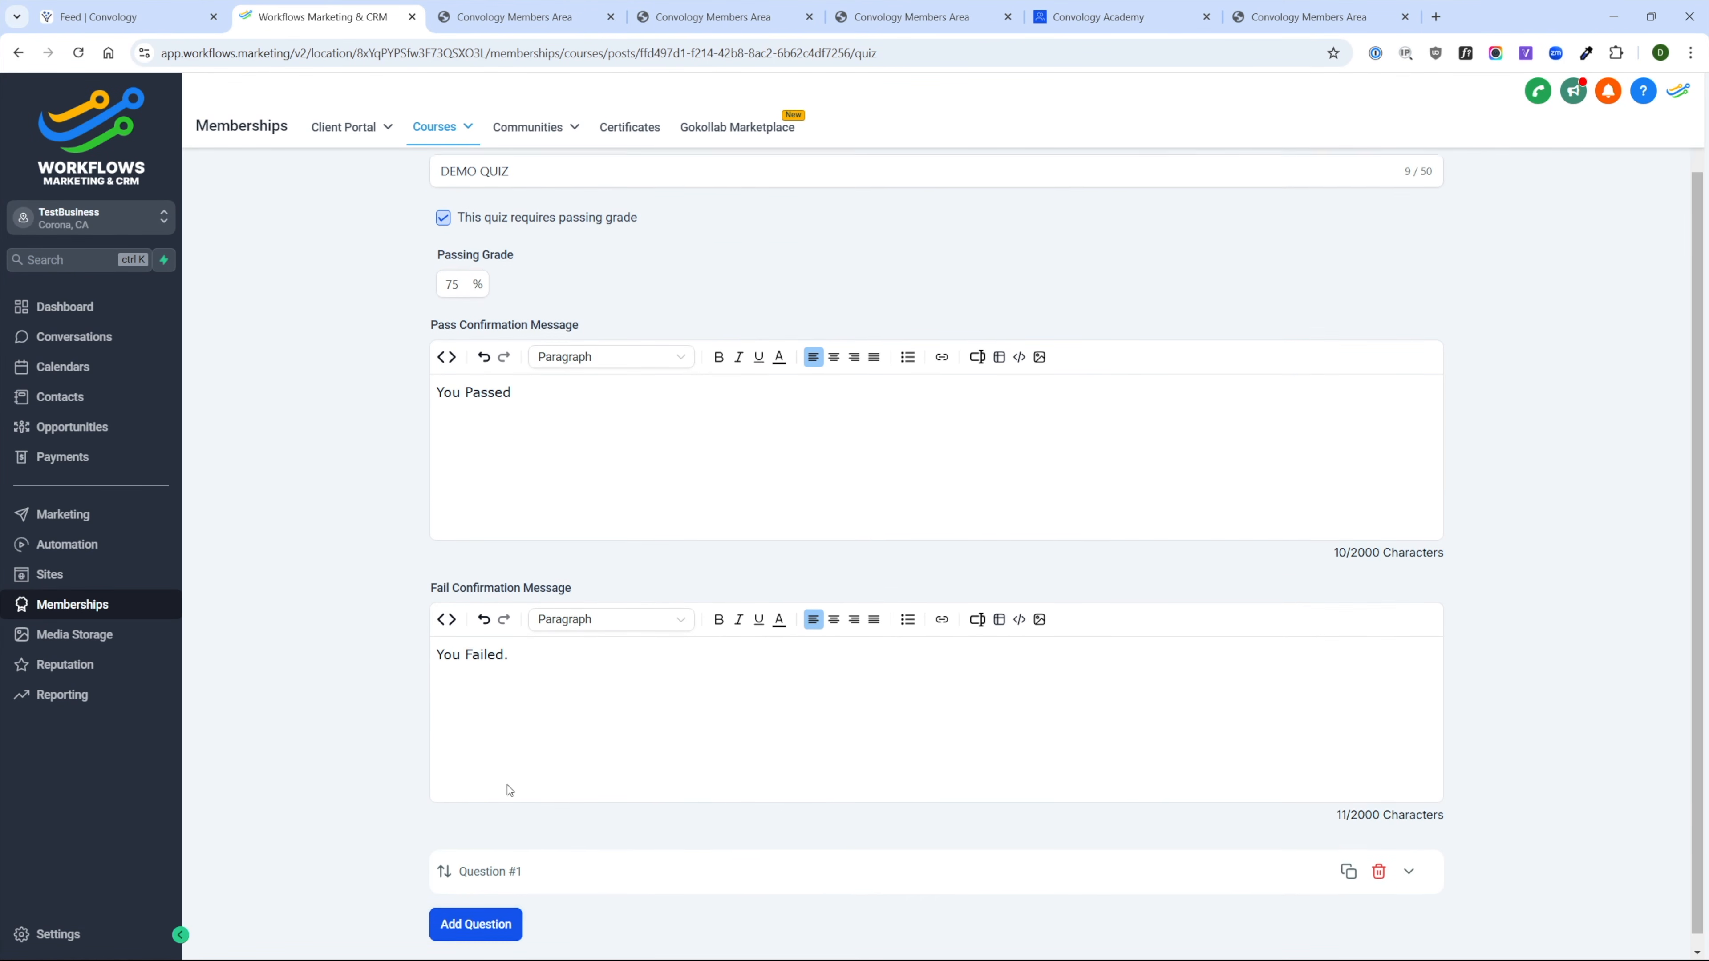
left_click(1432, 864)
scroll(1008, 672, "down", 5)
left_click(578, 551)
left_click(498, 616)
double_click(533, 654)
type("What")
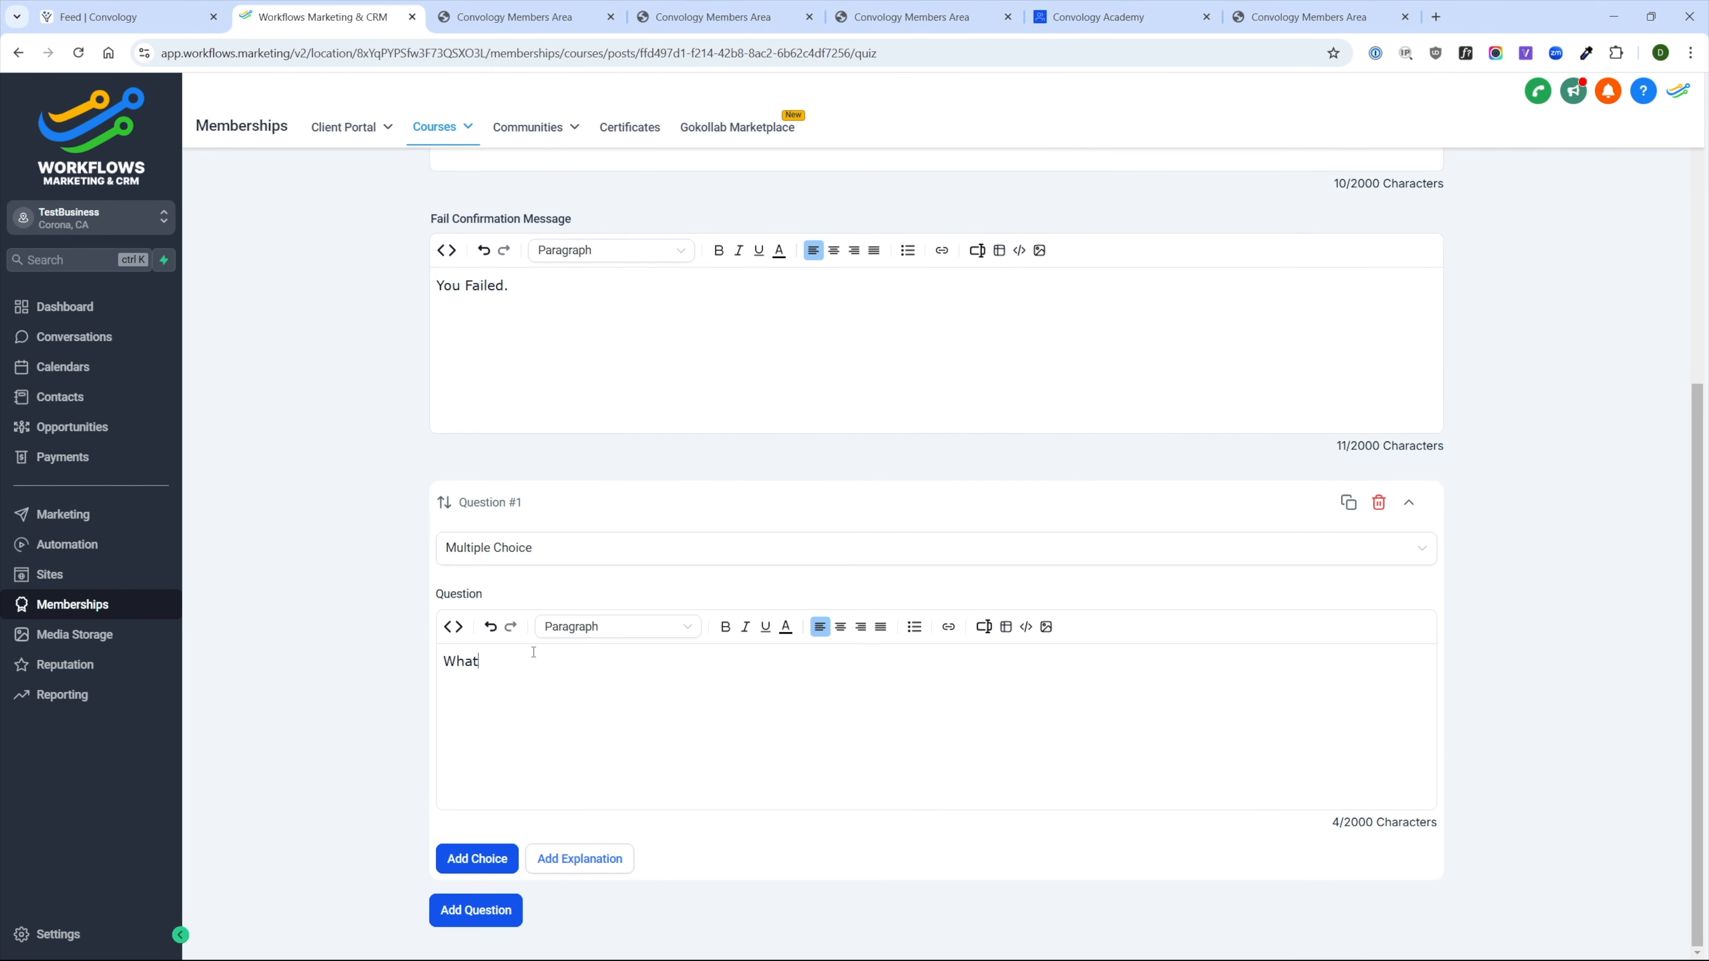
type(" color is grass?")
- Give the grass question the options Green, marked correct, and Blue, plus the explanation "It's green of course!"
left_click(500, 866)
scroll(514, 842, "down", 2)
double_click(464, 752)
type("Green")
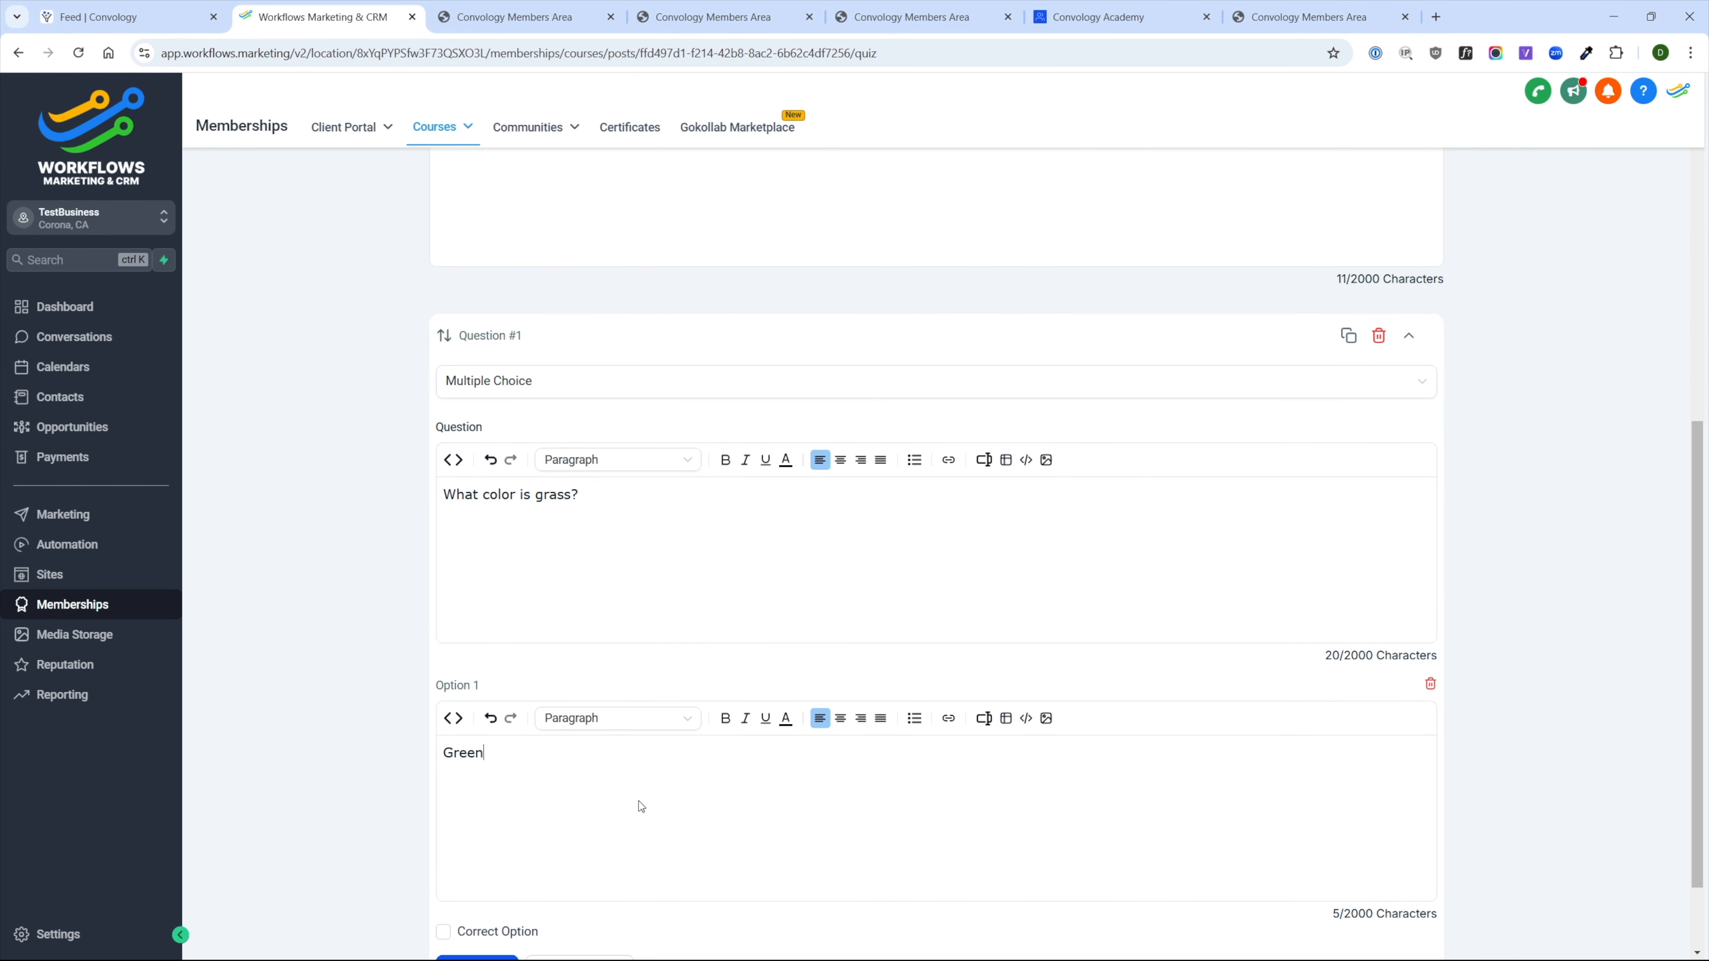
scroll(640, 806, "down", 2)
left_click(499, 858)
scroll(515, 835, "down", 2)
double_click(464, 752)
type("Blue")
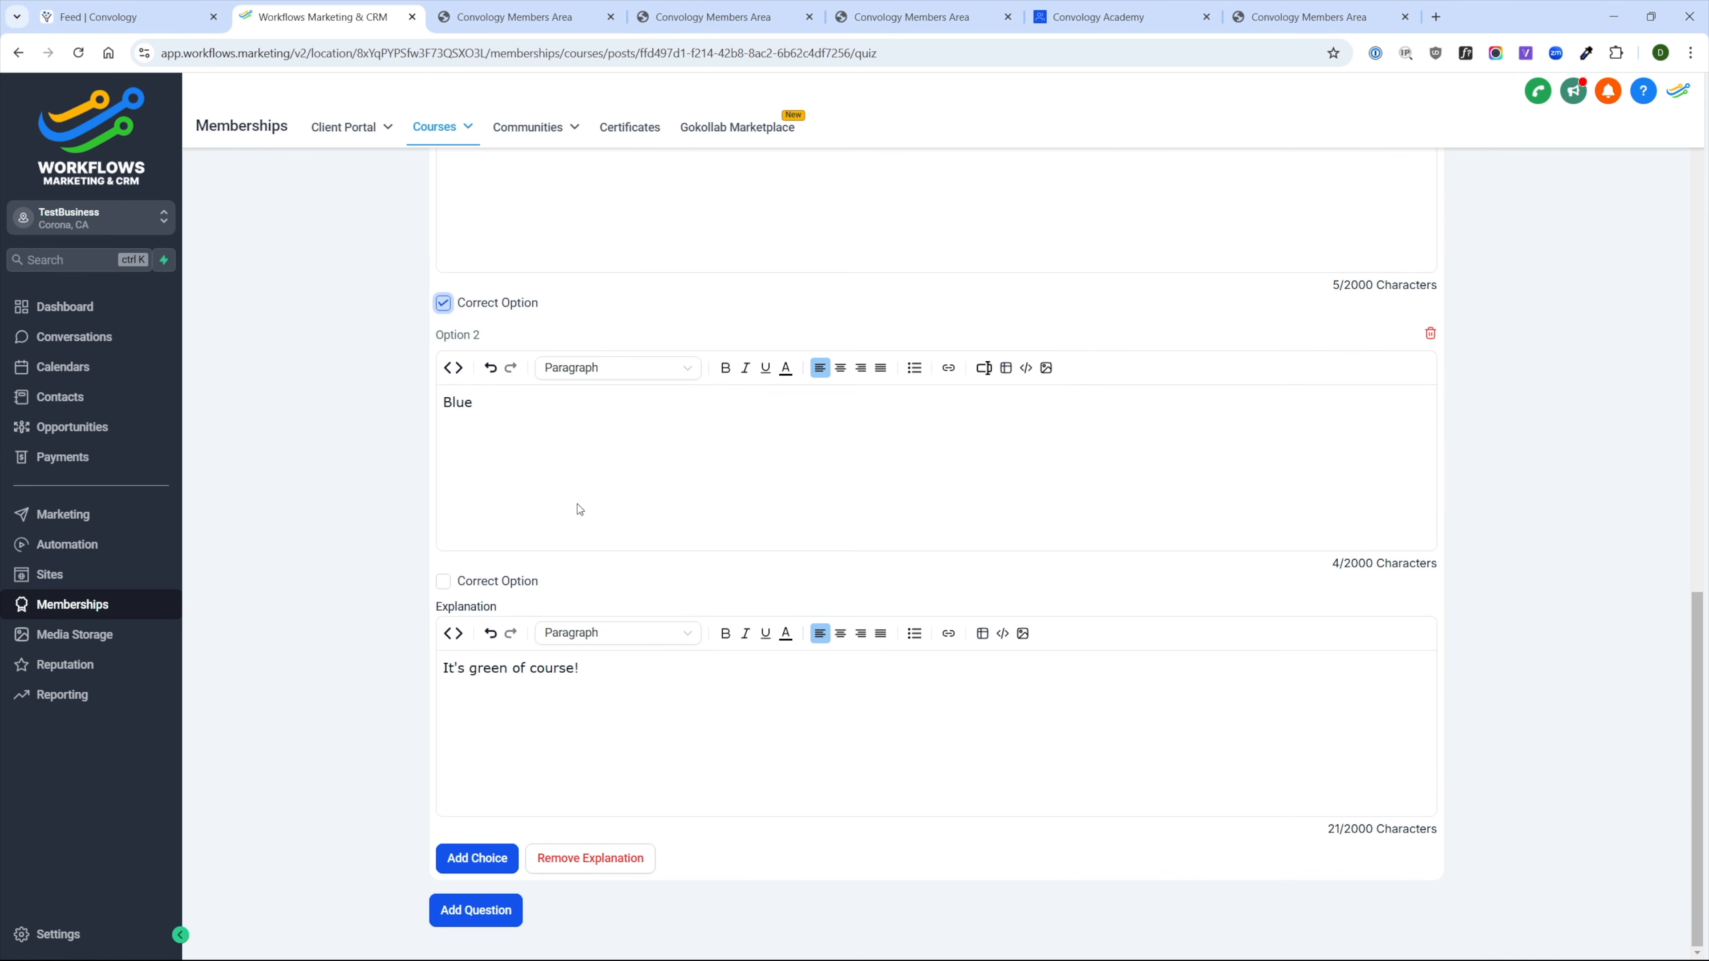
scroll(566, 418, "up", 3)
scroll(613, 633, "down", 3)
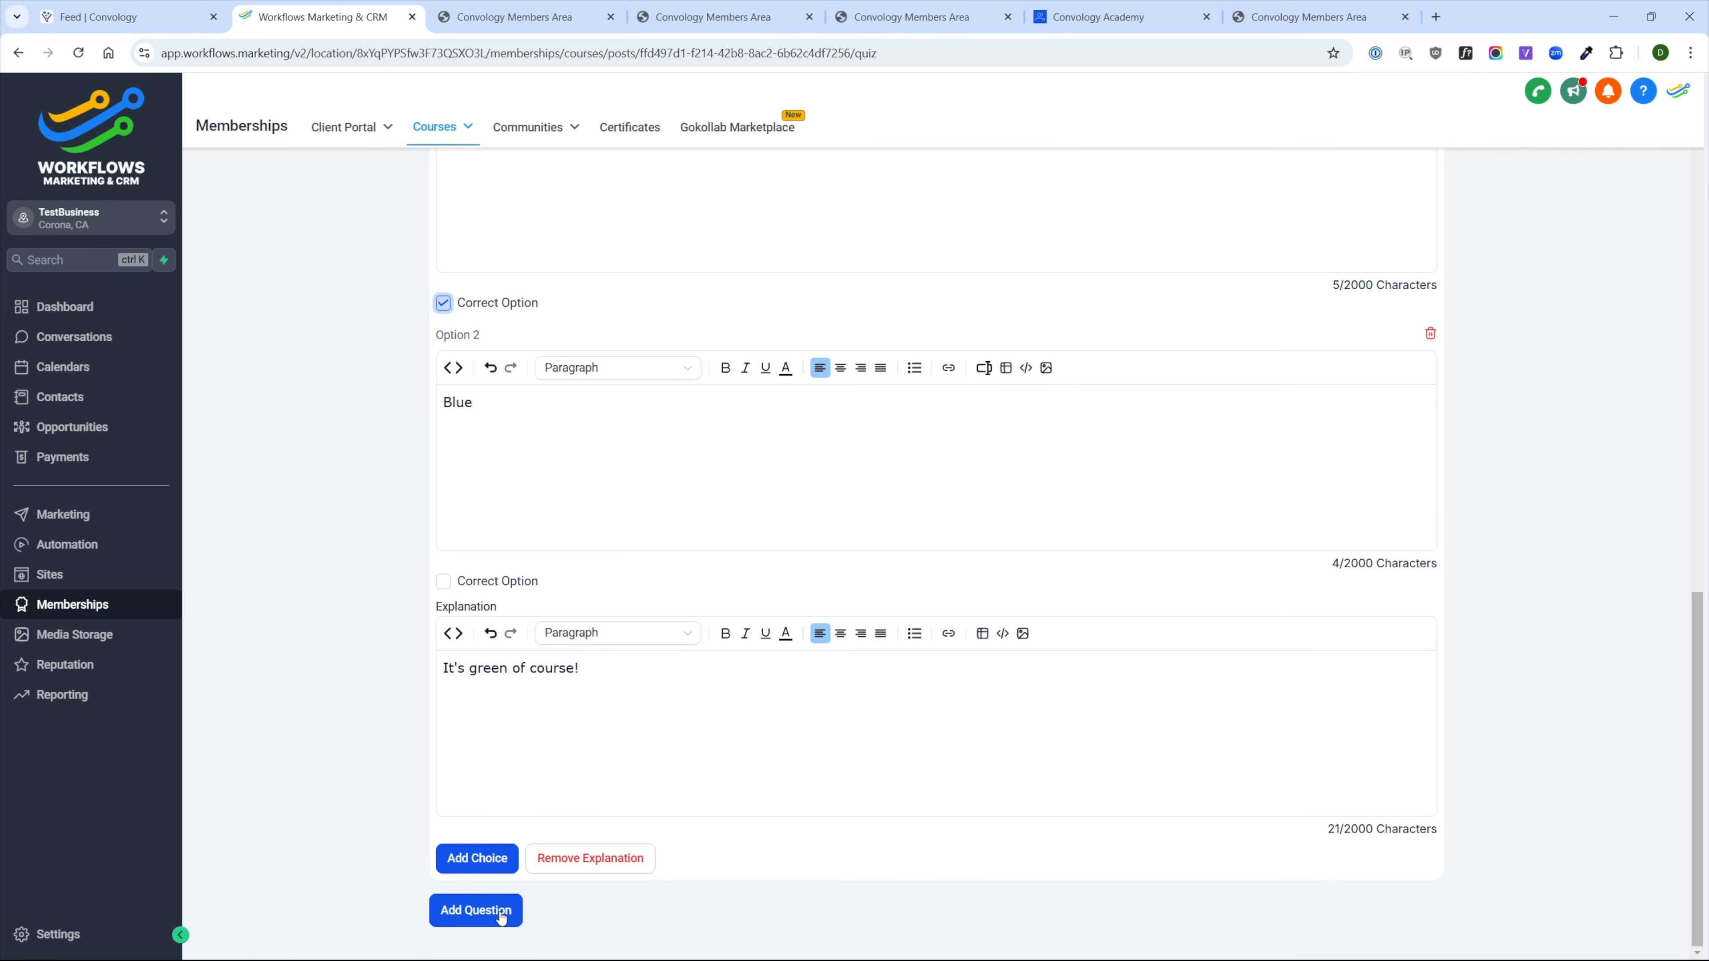
- Add a second, Single Choice question "What color is the sky?" with options Green and Blue, and save the quiz
left_click(501, 916)
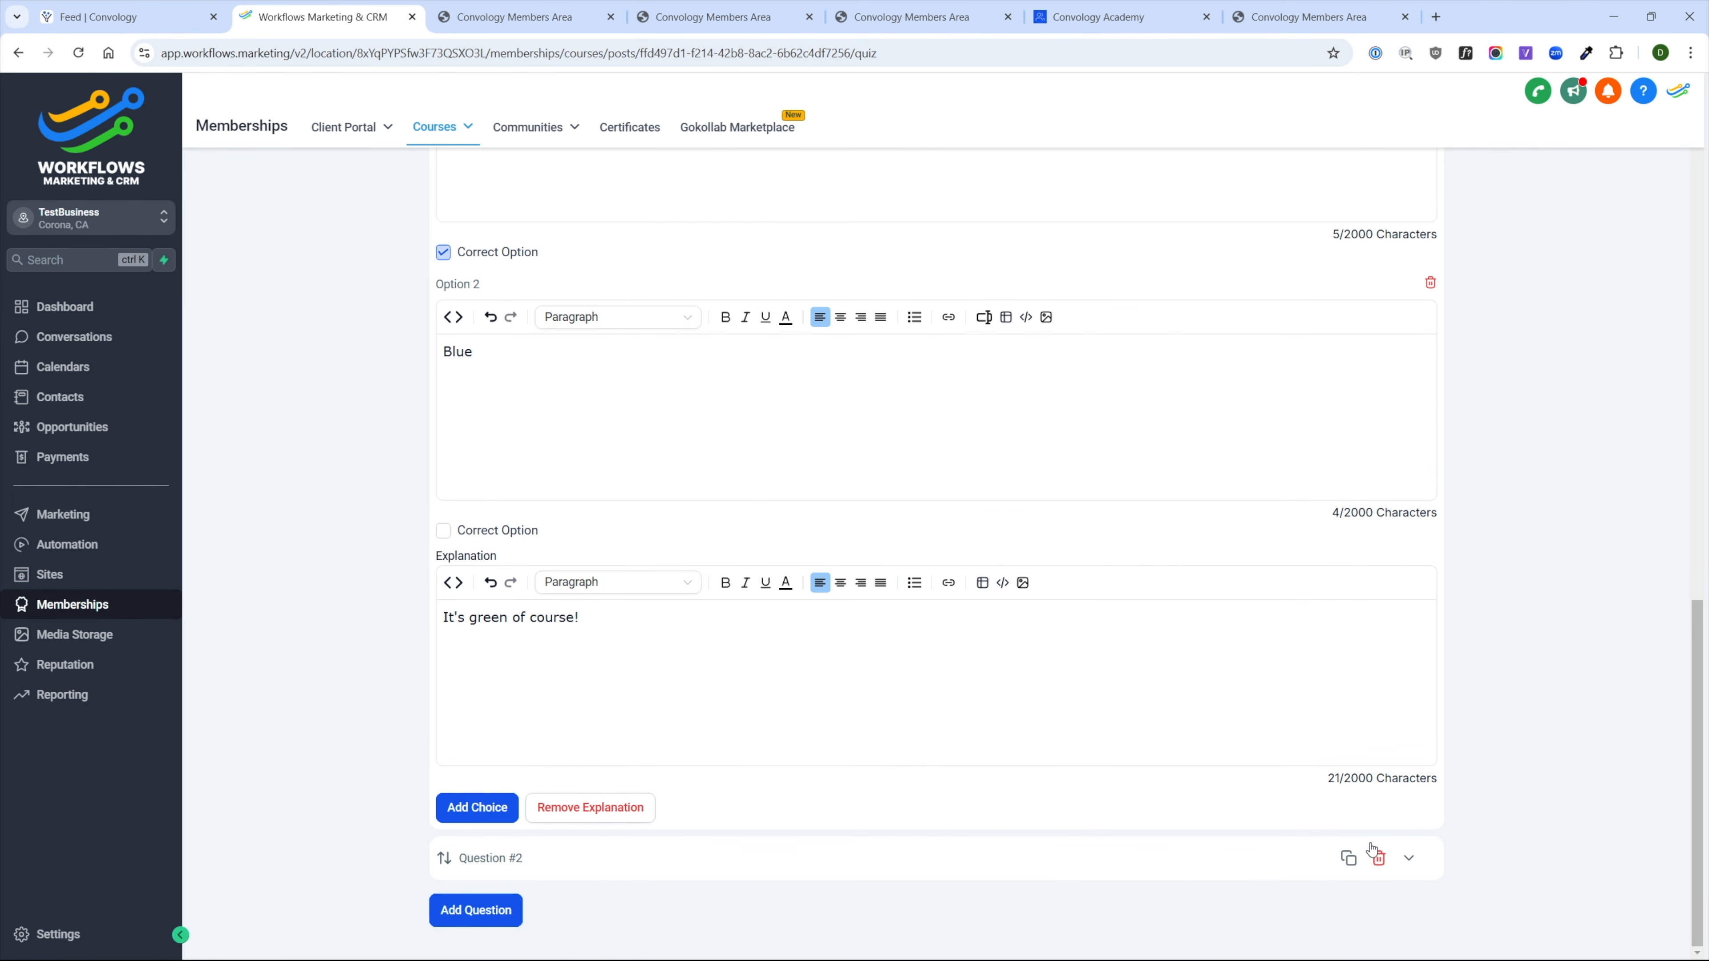
left_click(1407, 862)
scroll(1149, 794, "down", 4)
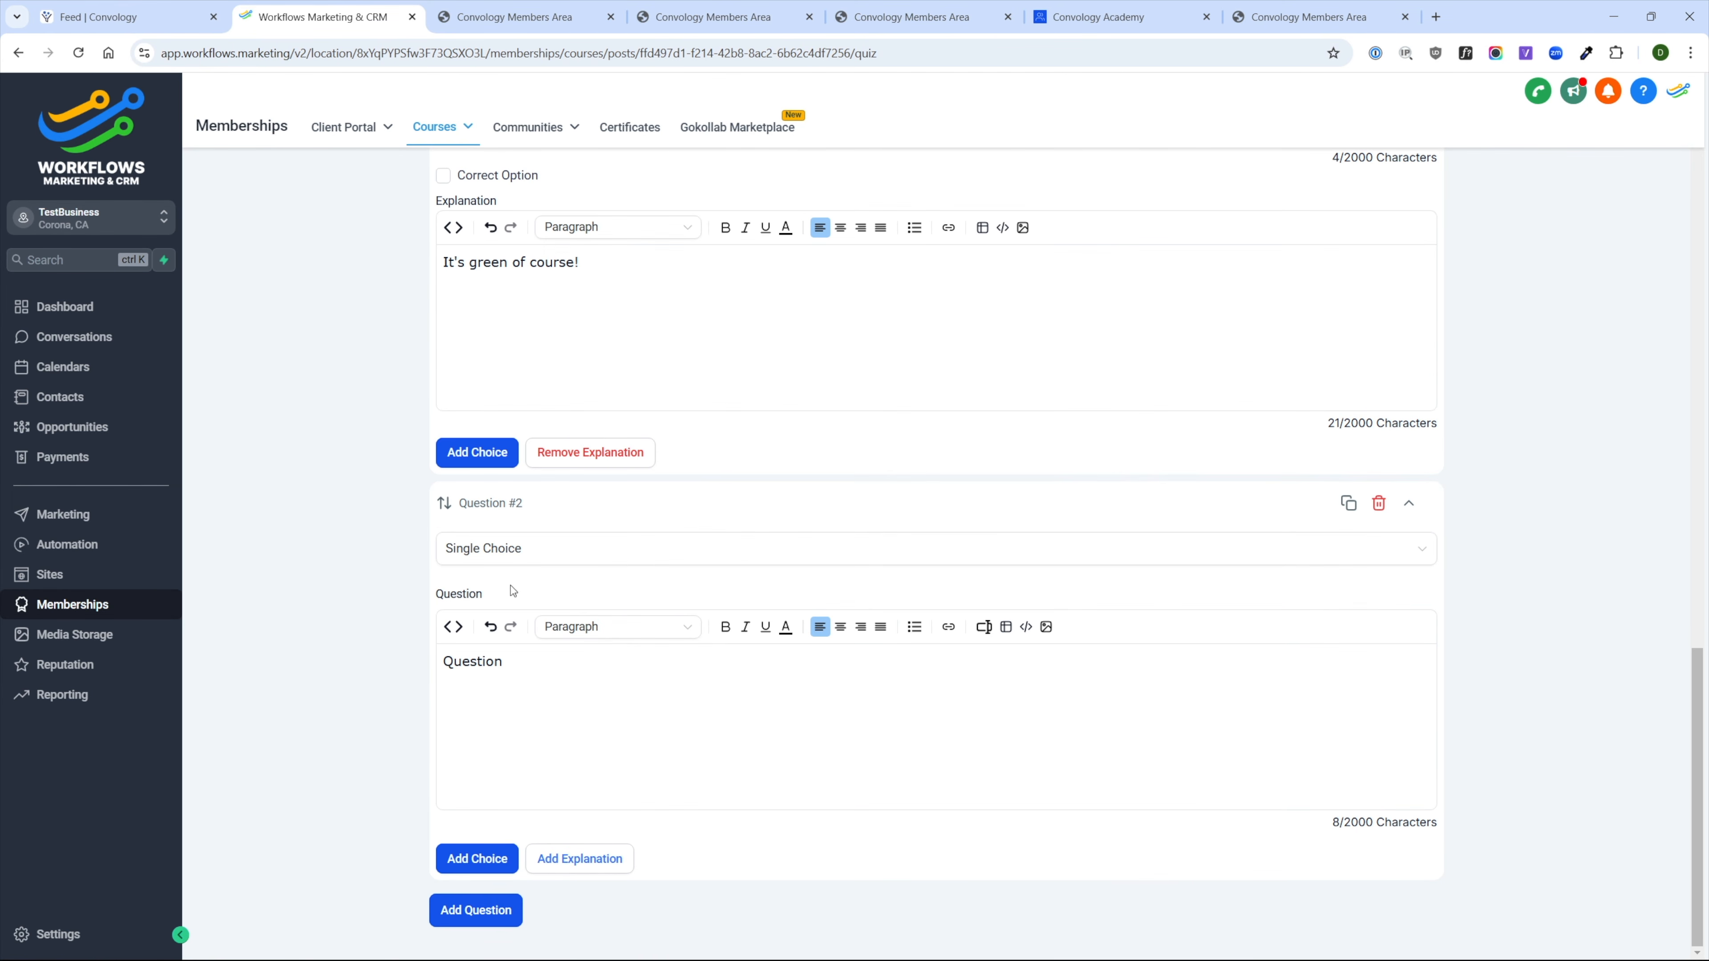
scroll(1041, 828, "up", 15)
left_click(1335, 194)
- Preview and start DEMO QUIZ, select both Green and Blue for grass and Green for the sky, and leave without submitting
left_click(1264, 190)
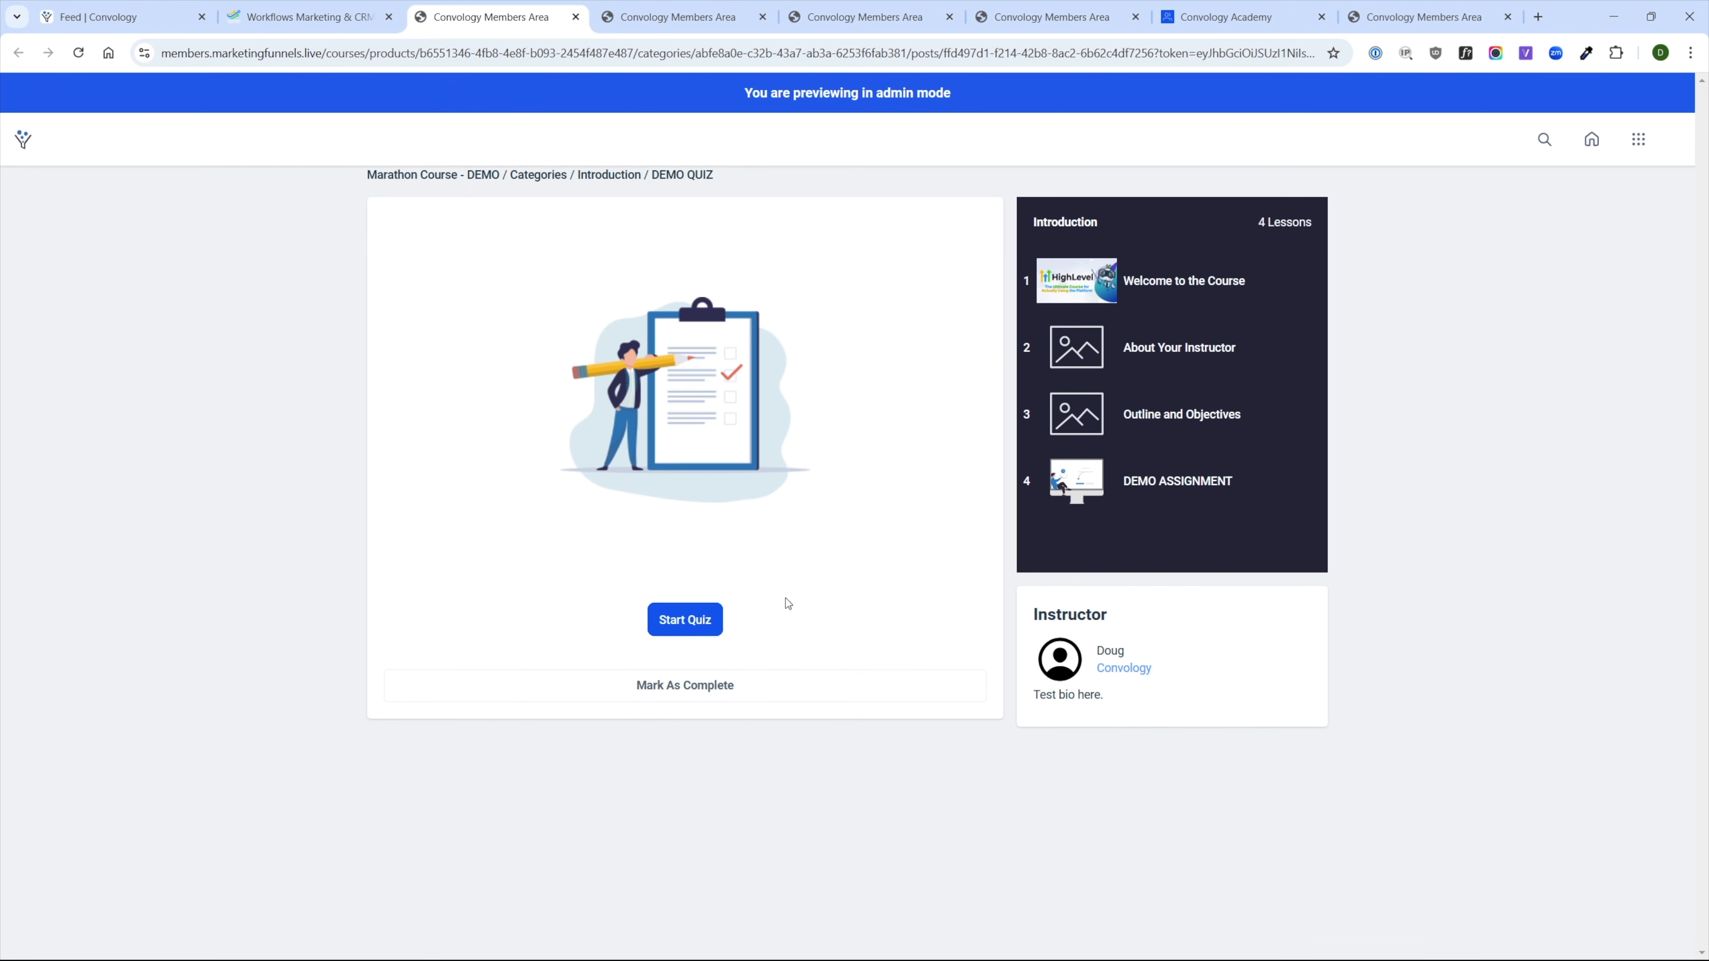
left_click(680, 636)
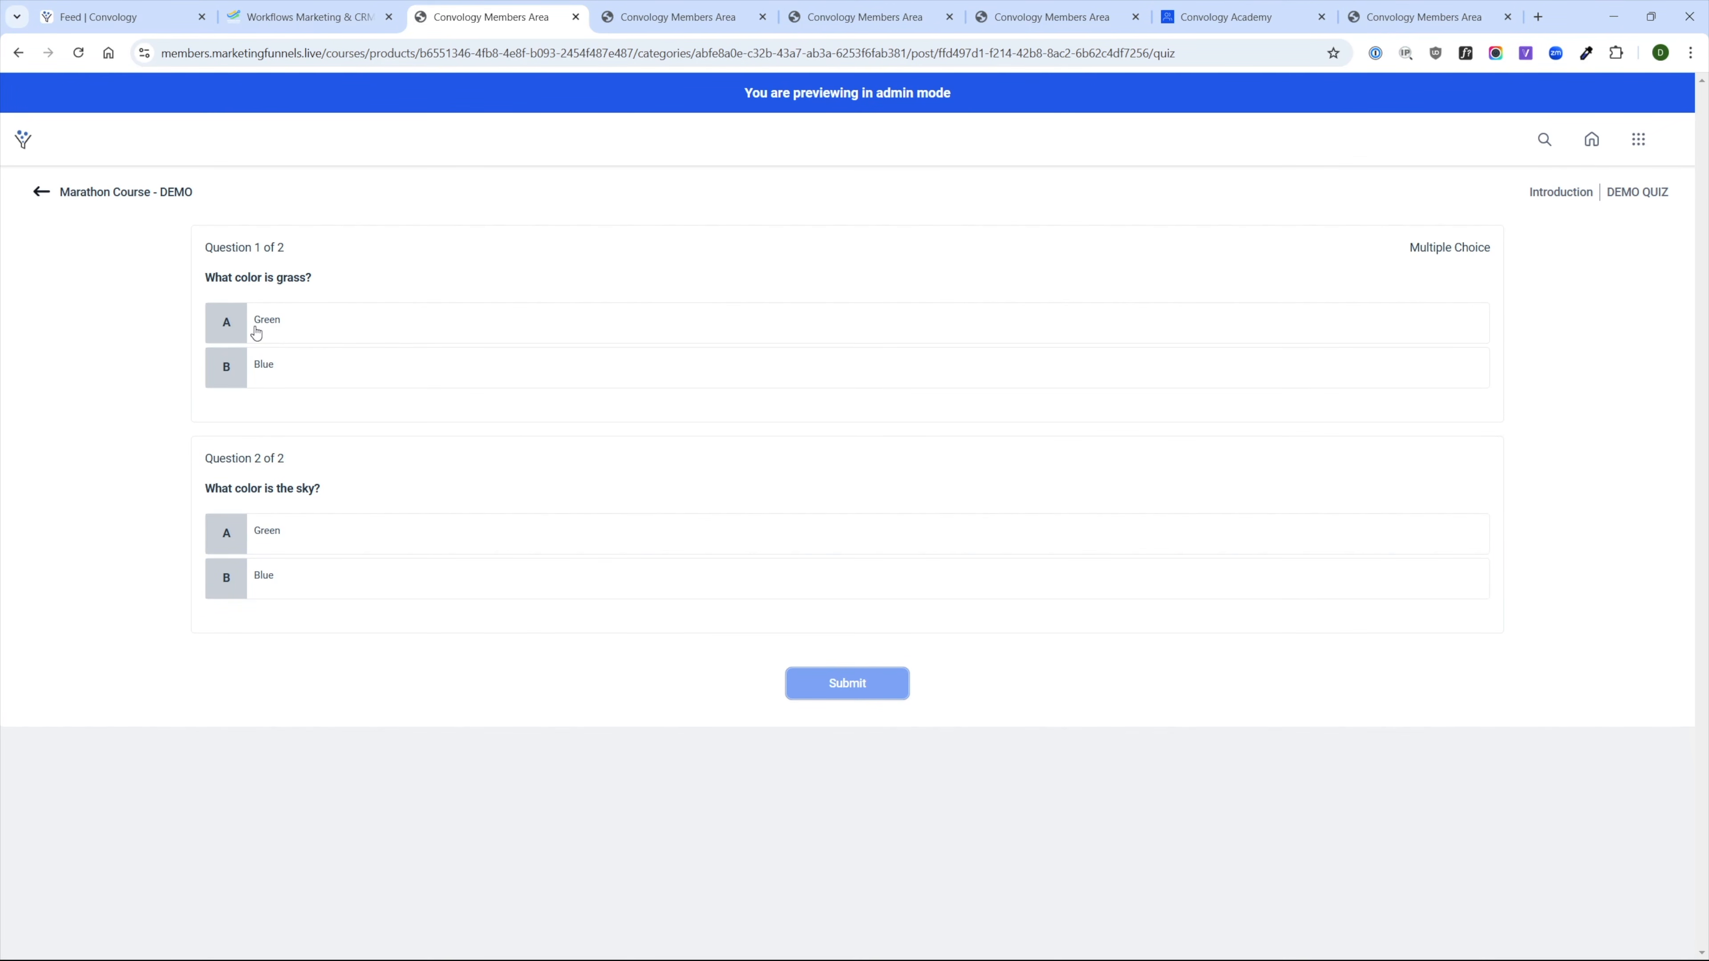
left_click(264, 380)
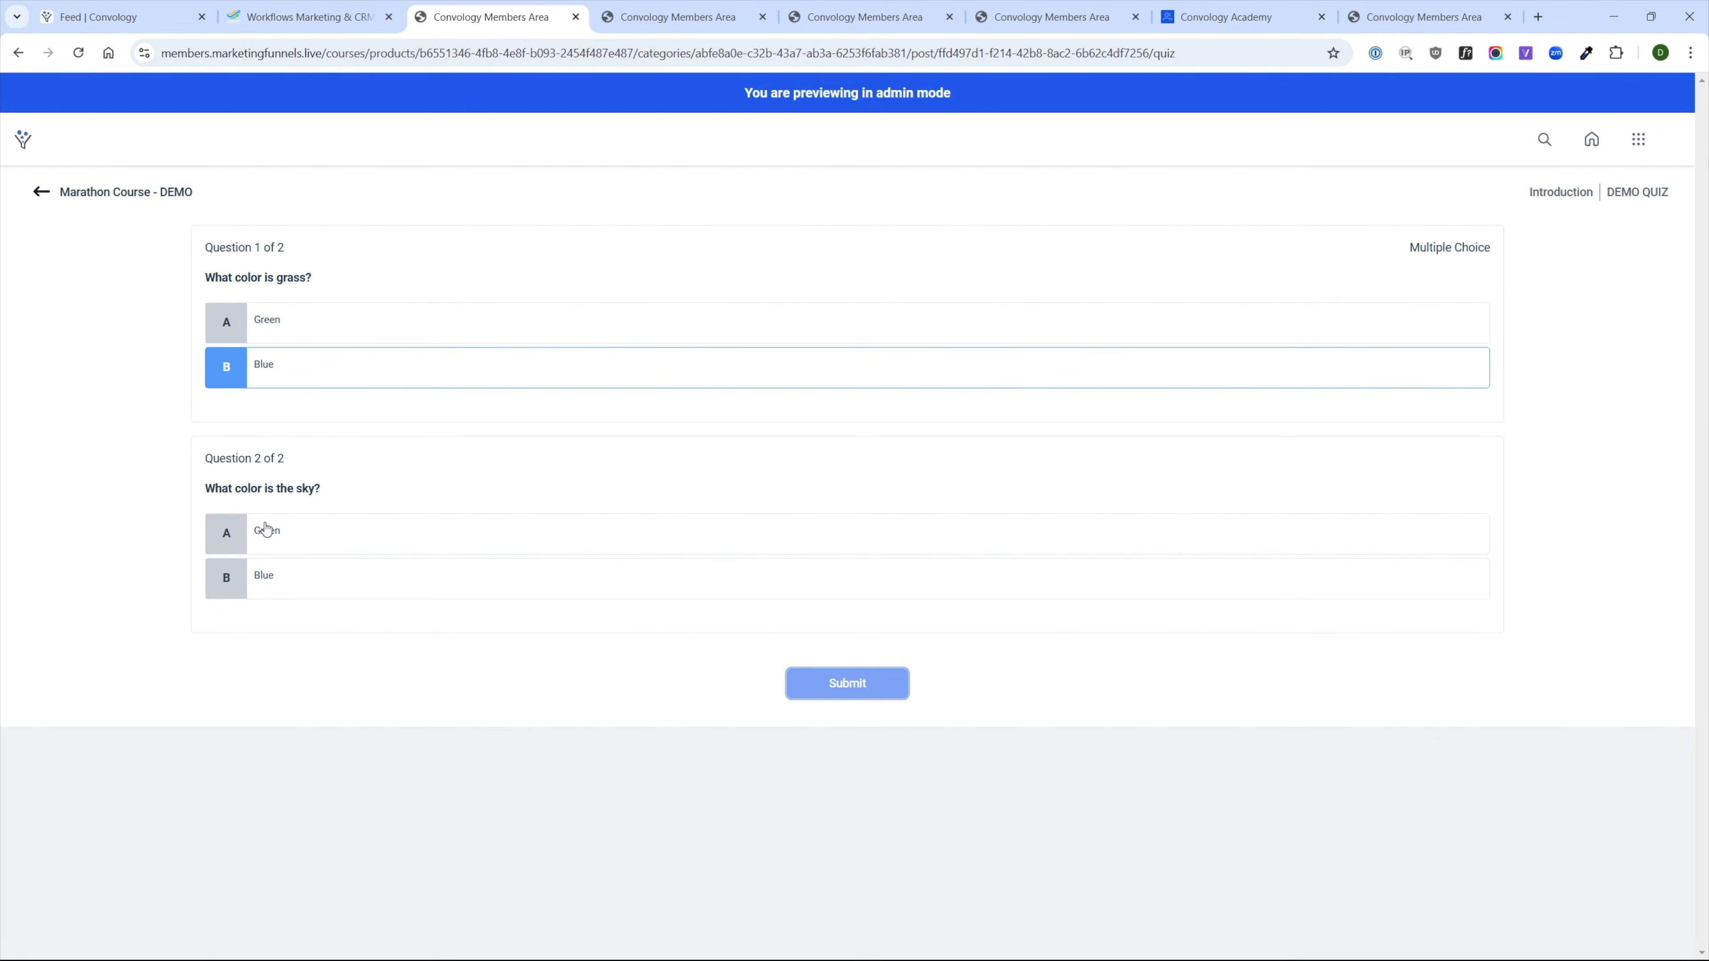
left_click(272, 538)
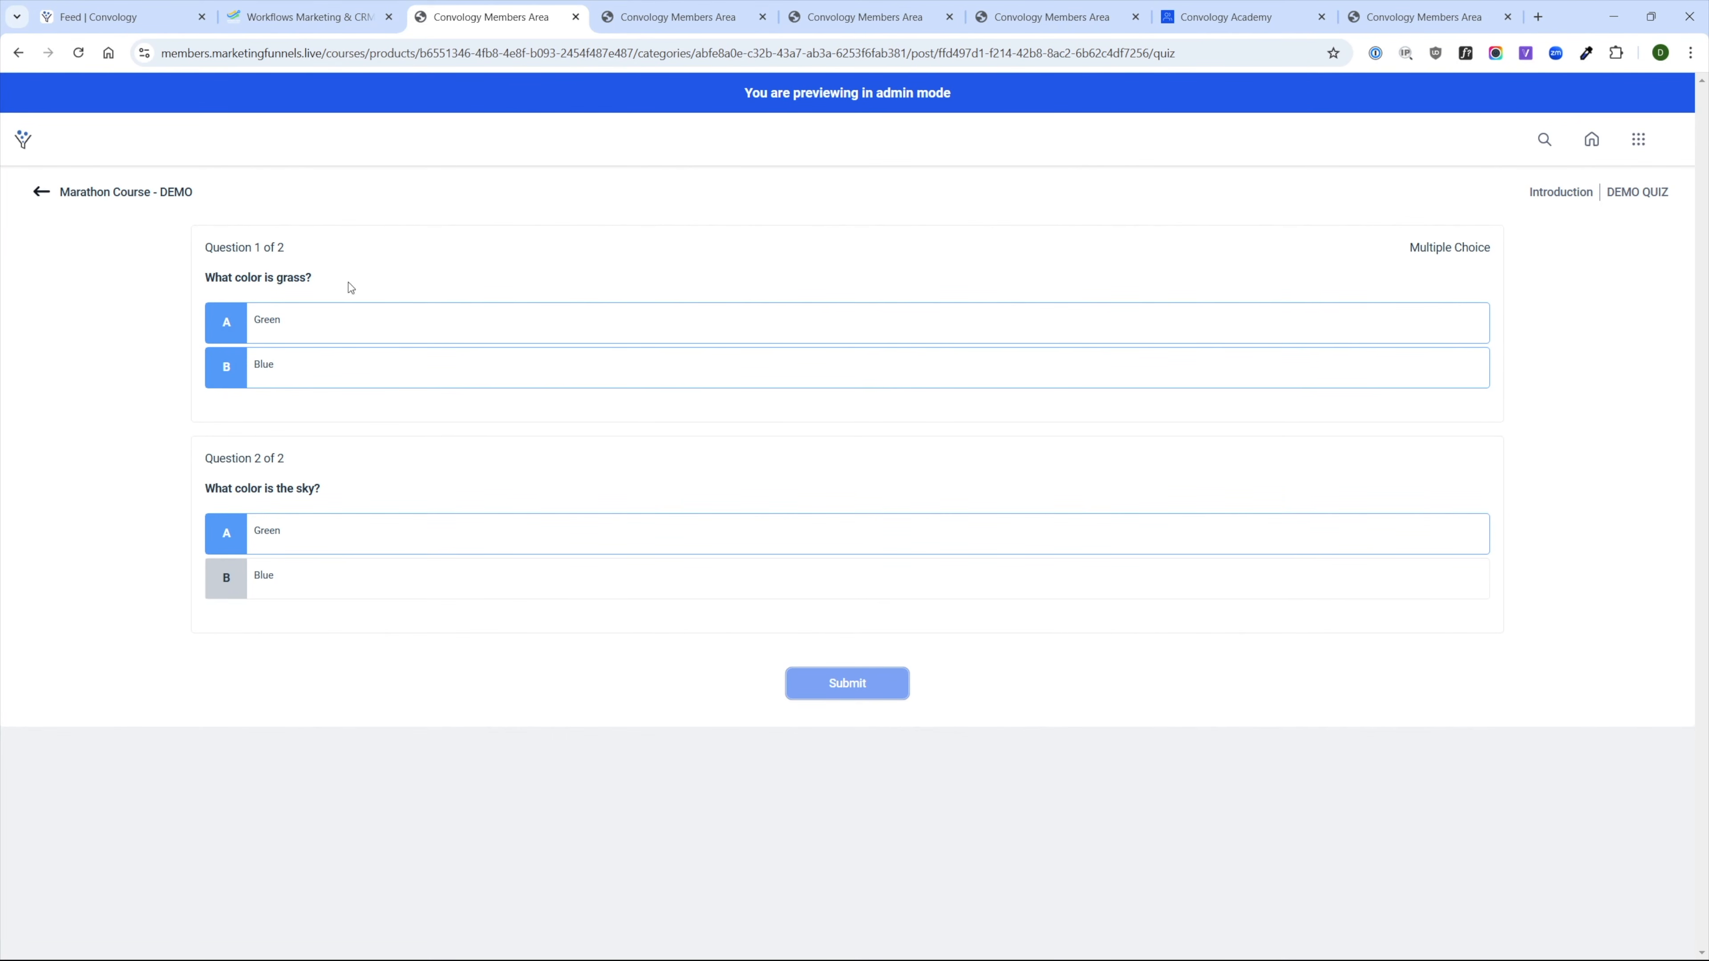
left_click(44, 195)
- Open the Courses library from the Convology Academy client portal home
left_click(337, 17)
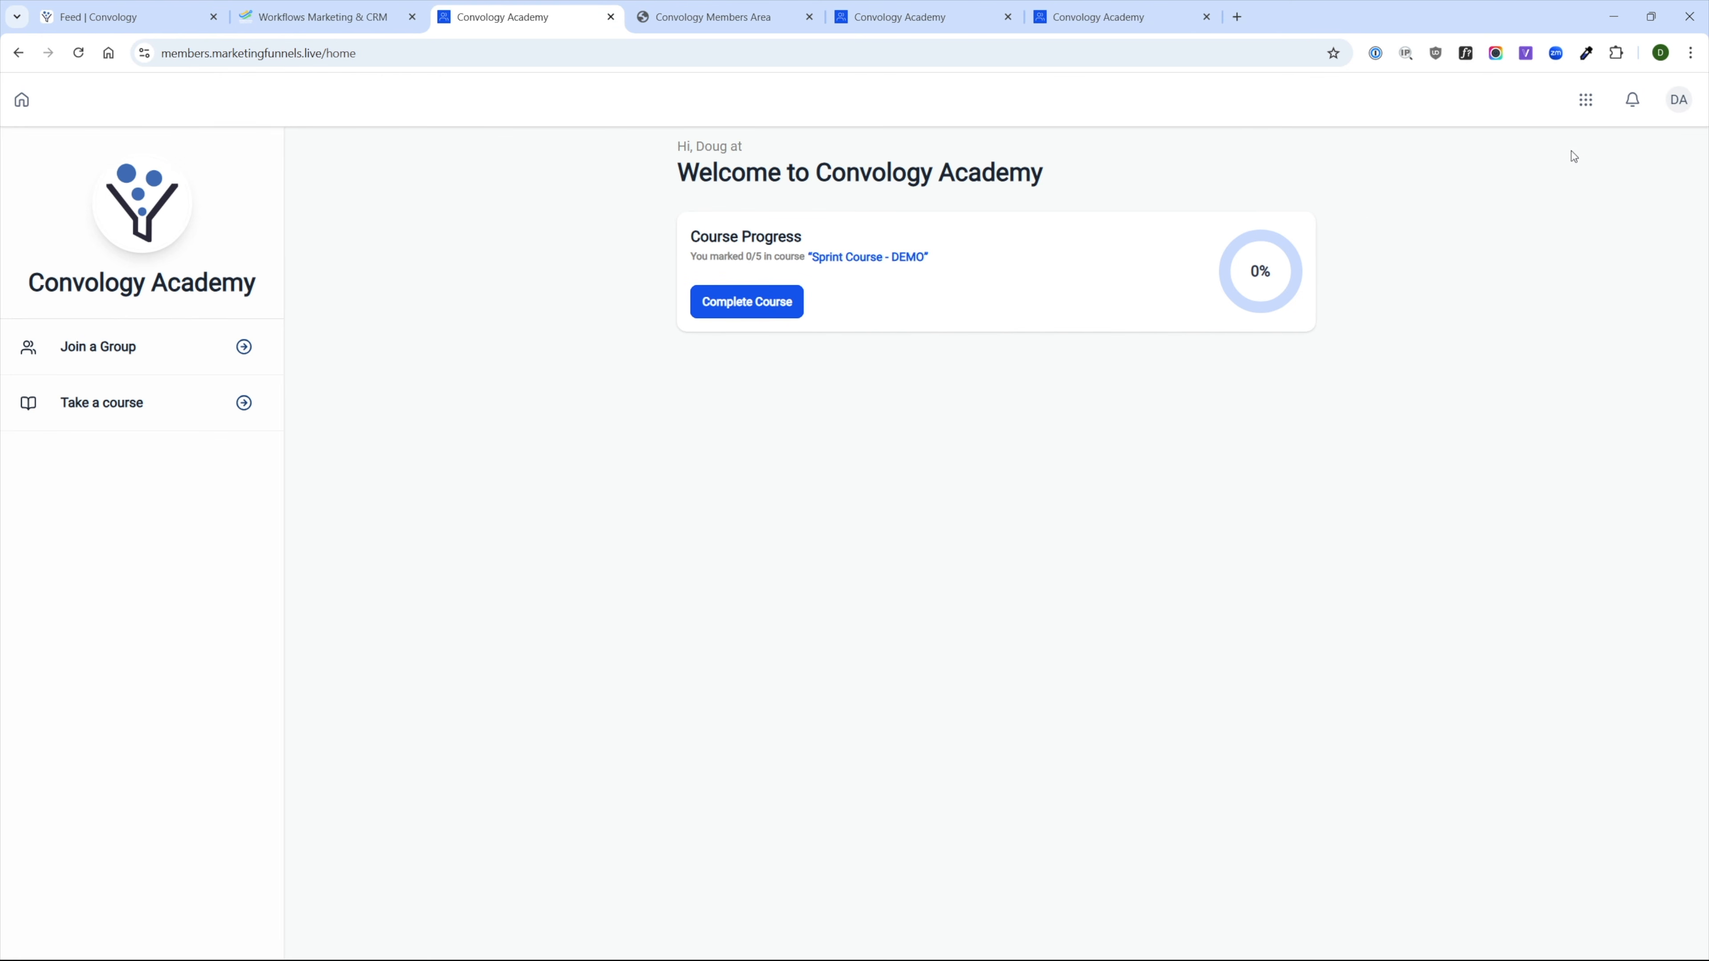
left_click(1585, 99)
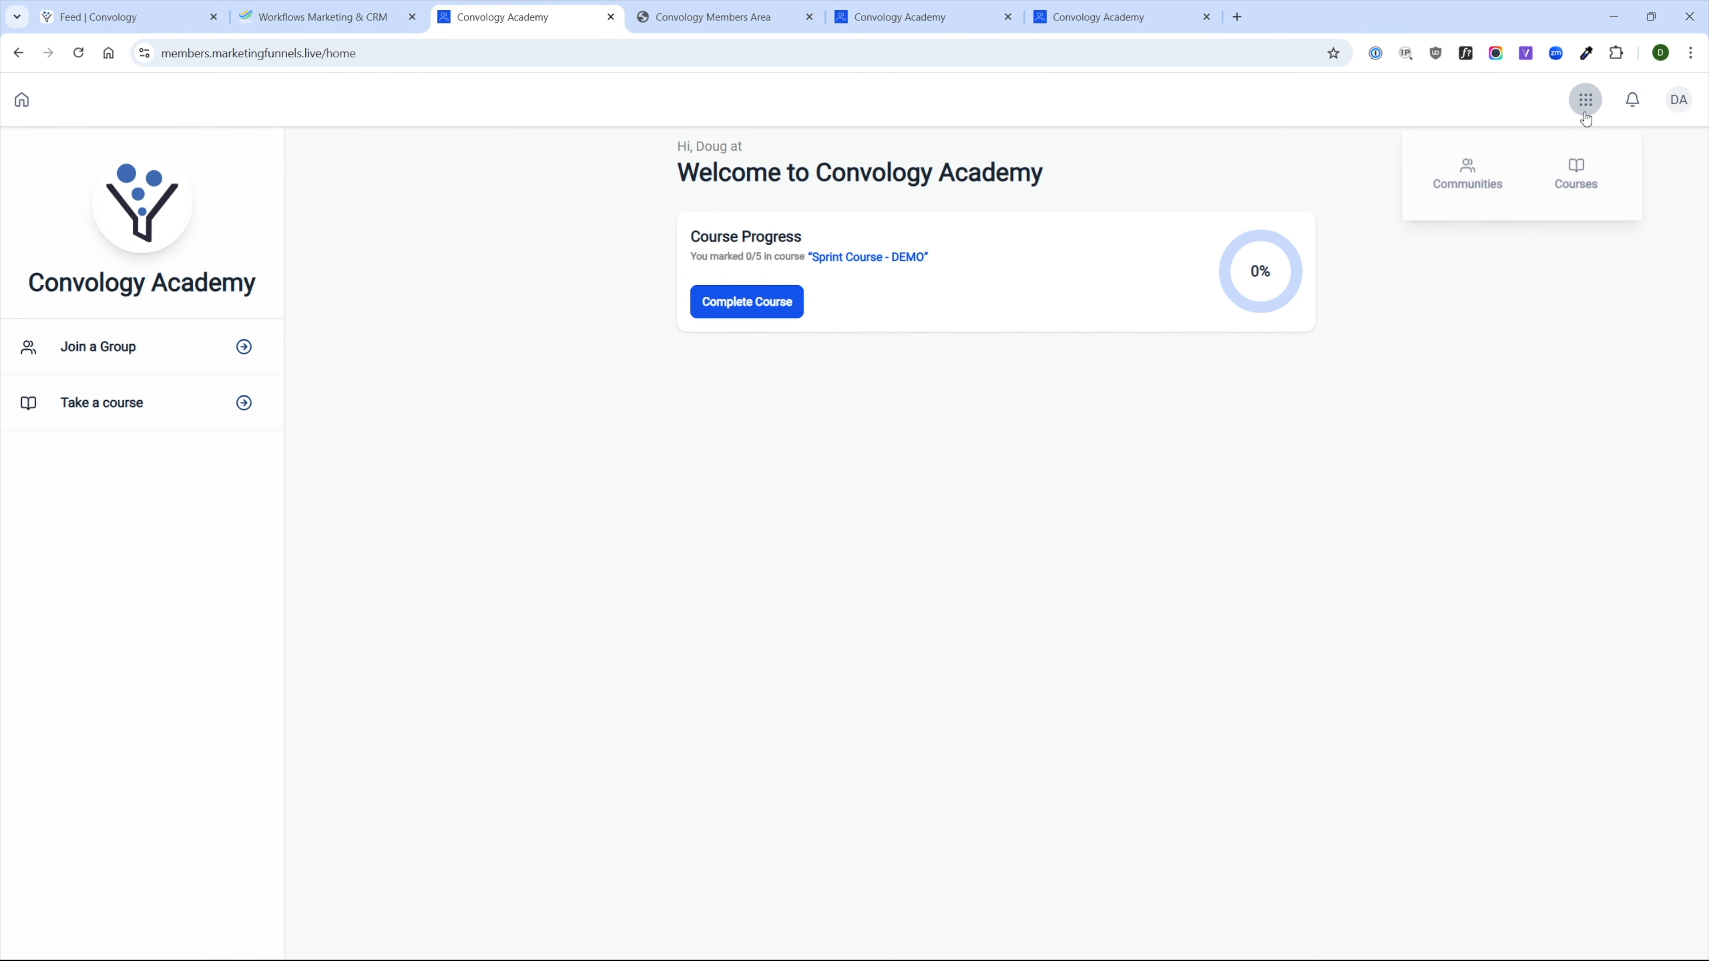
left_click(1570, 175)
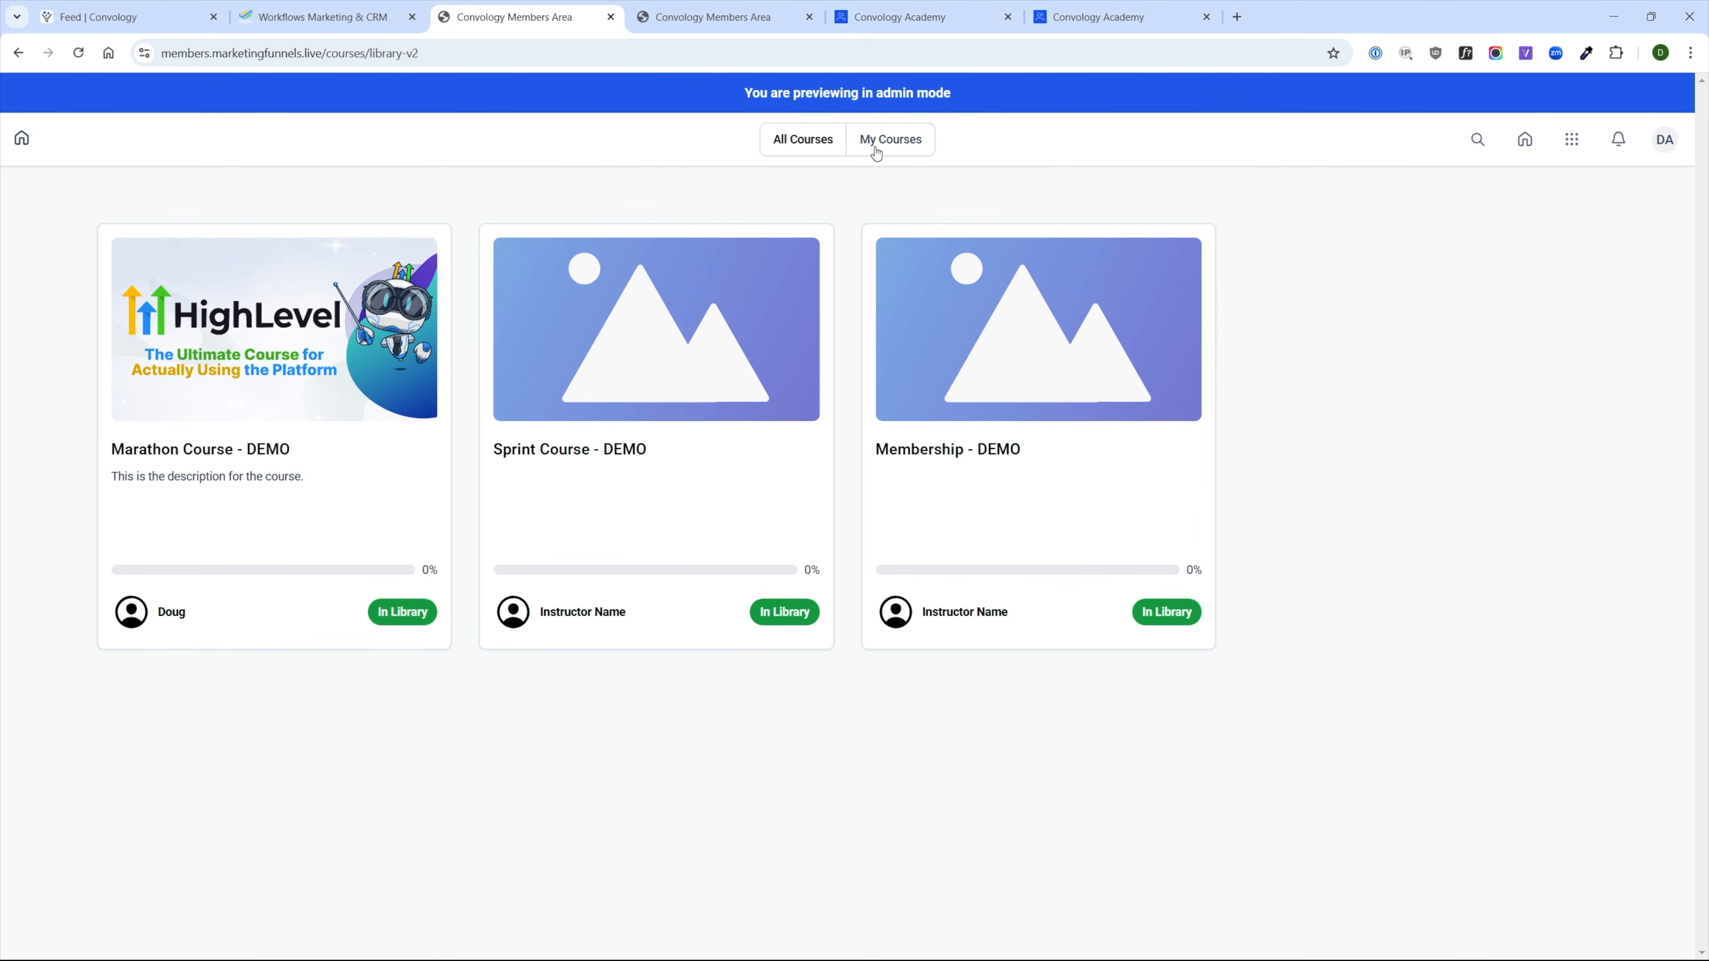
- Open Marathon Course - DEMO in the members area, view the Welcome to the Course lesson and continue to the next category
left_click(186, 450)
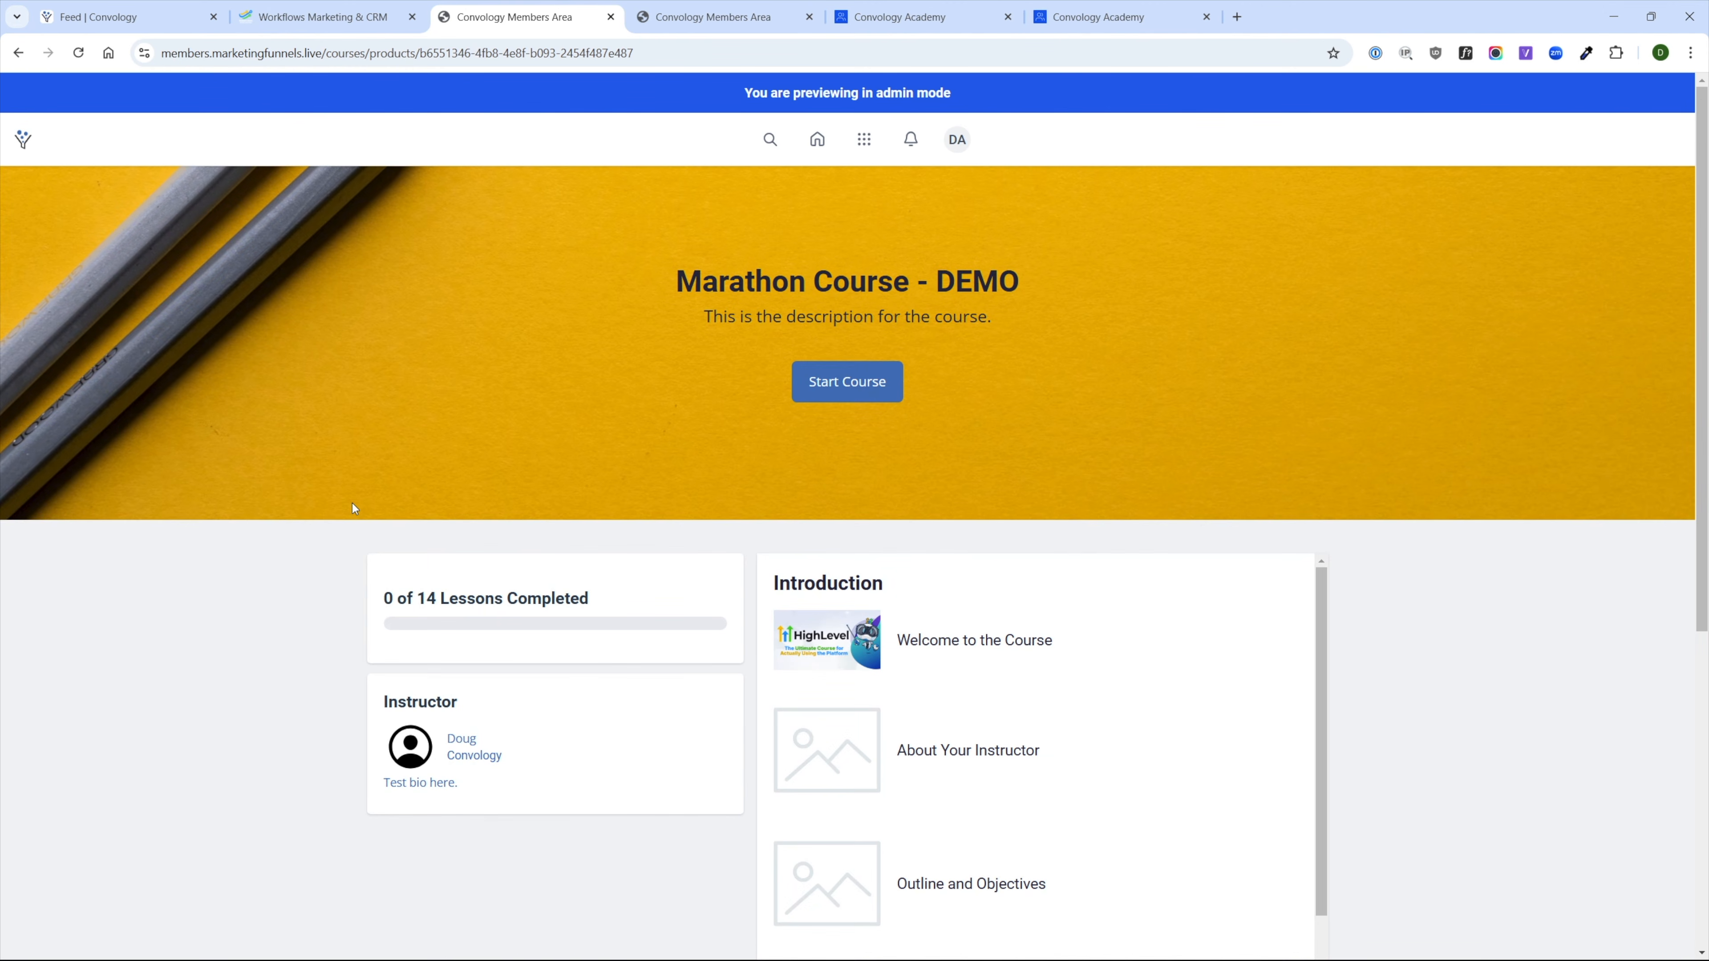
scroll(915, 627, "down", 2)
scroll(958, 650, "up", 2)
left_click(973, 645)
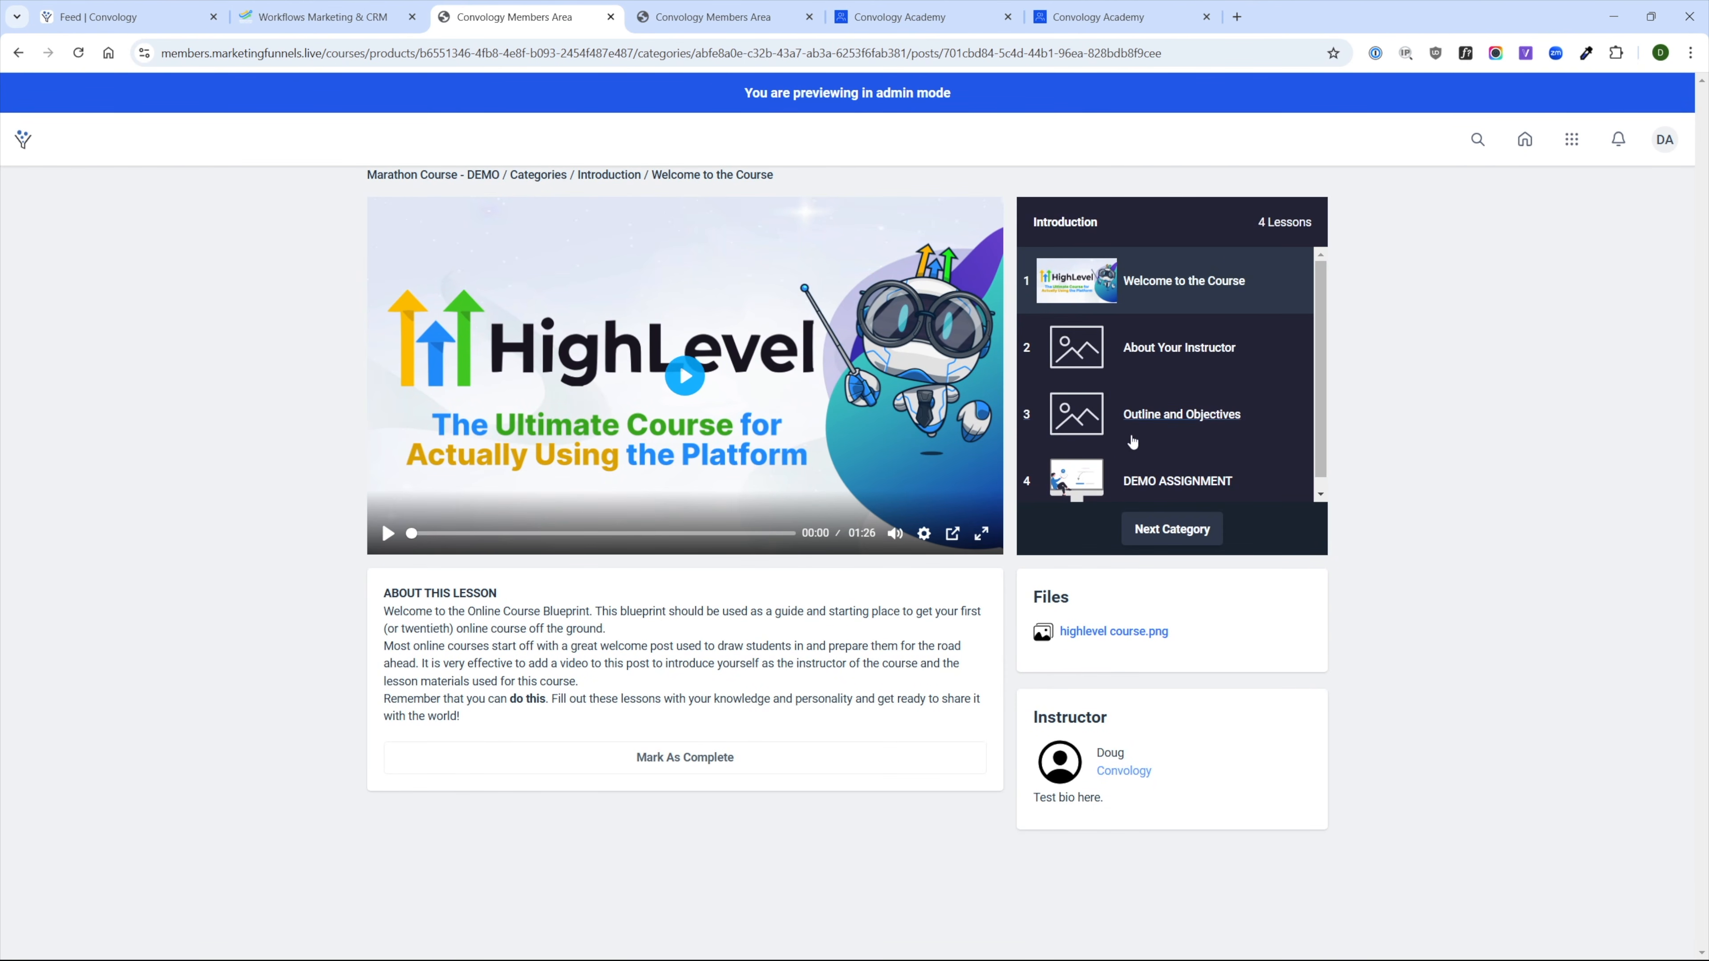
left_click(1173, 530)
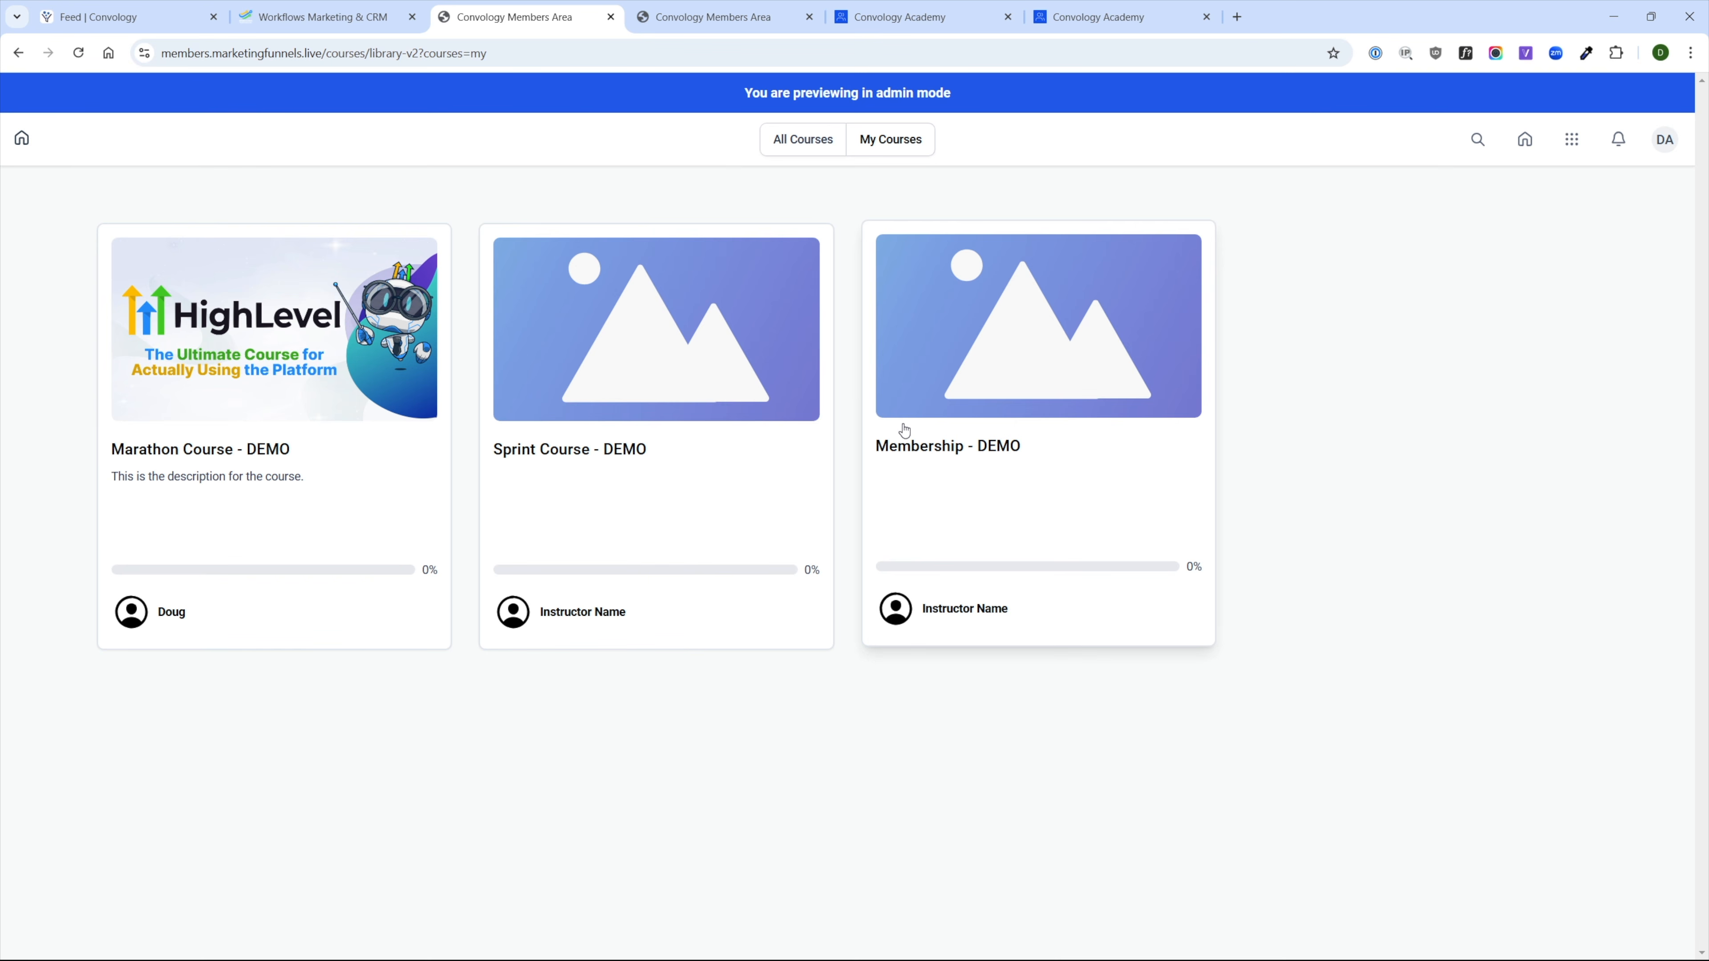